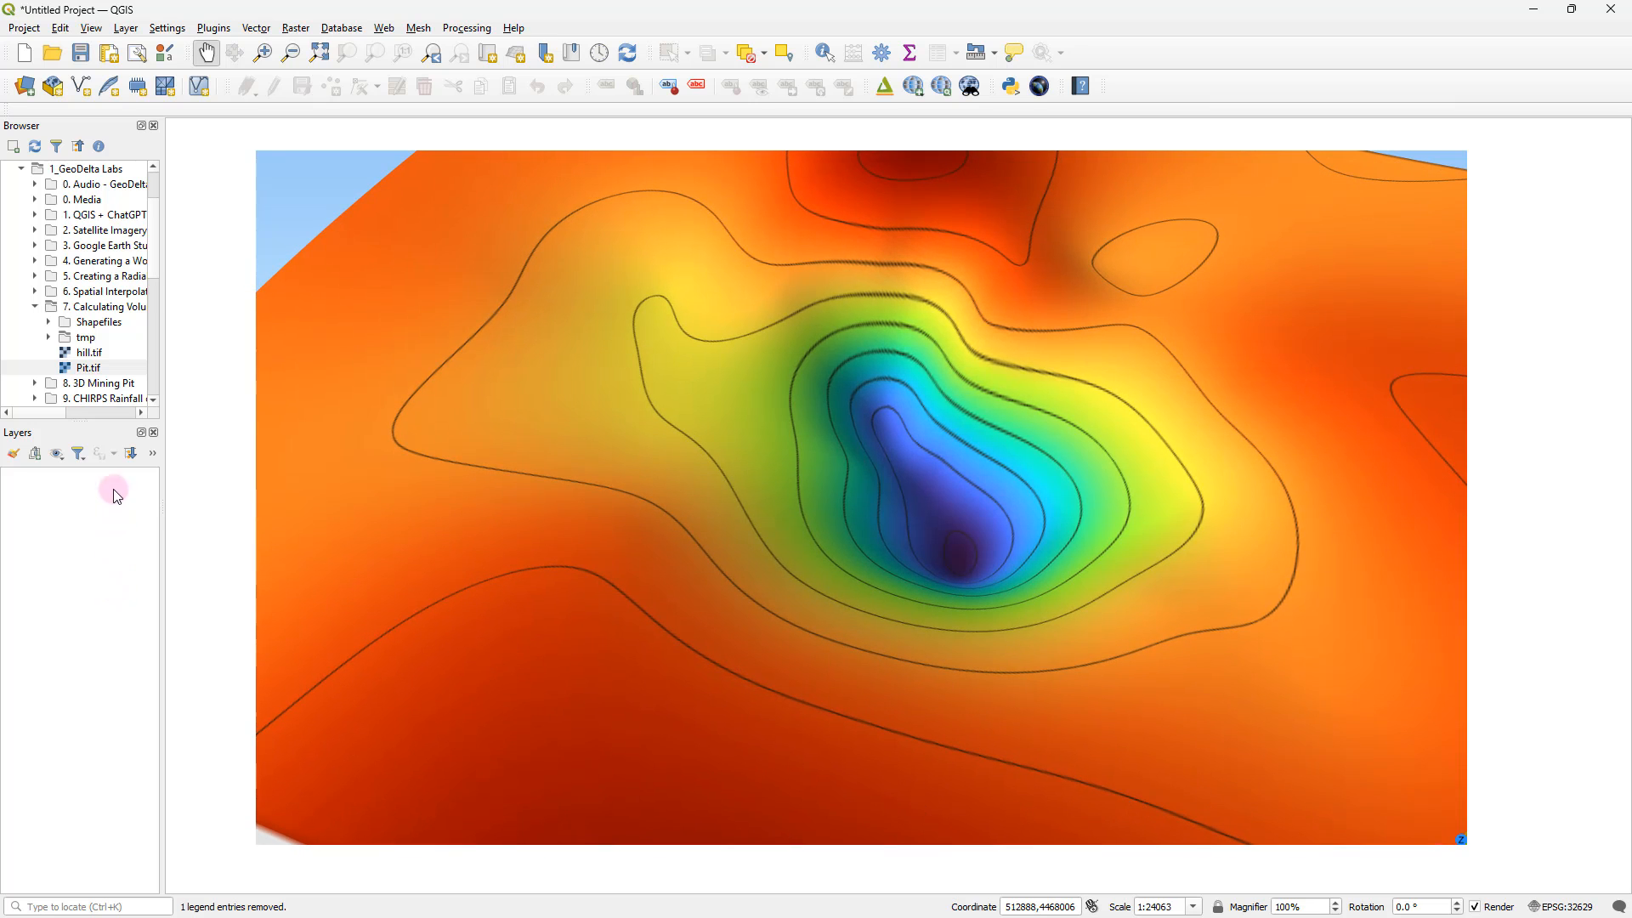
Step: Add the Pit.tif raster from the "7. Calculating Volumes" folder to the map
click(101, 363)
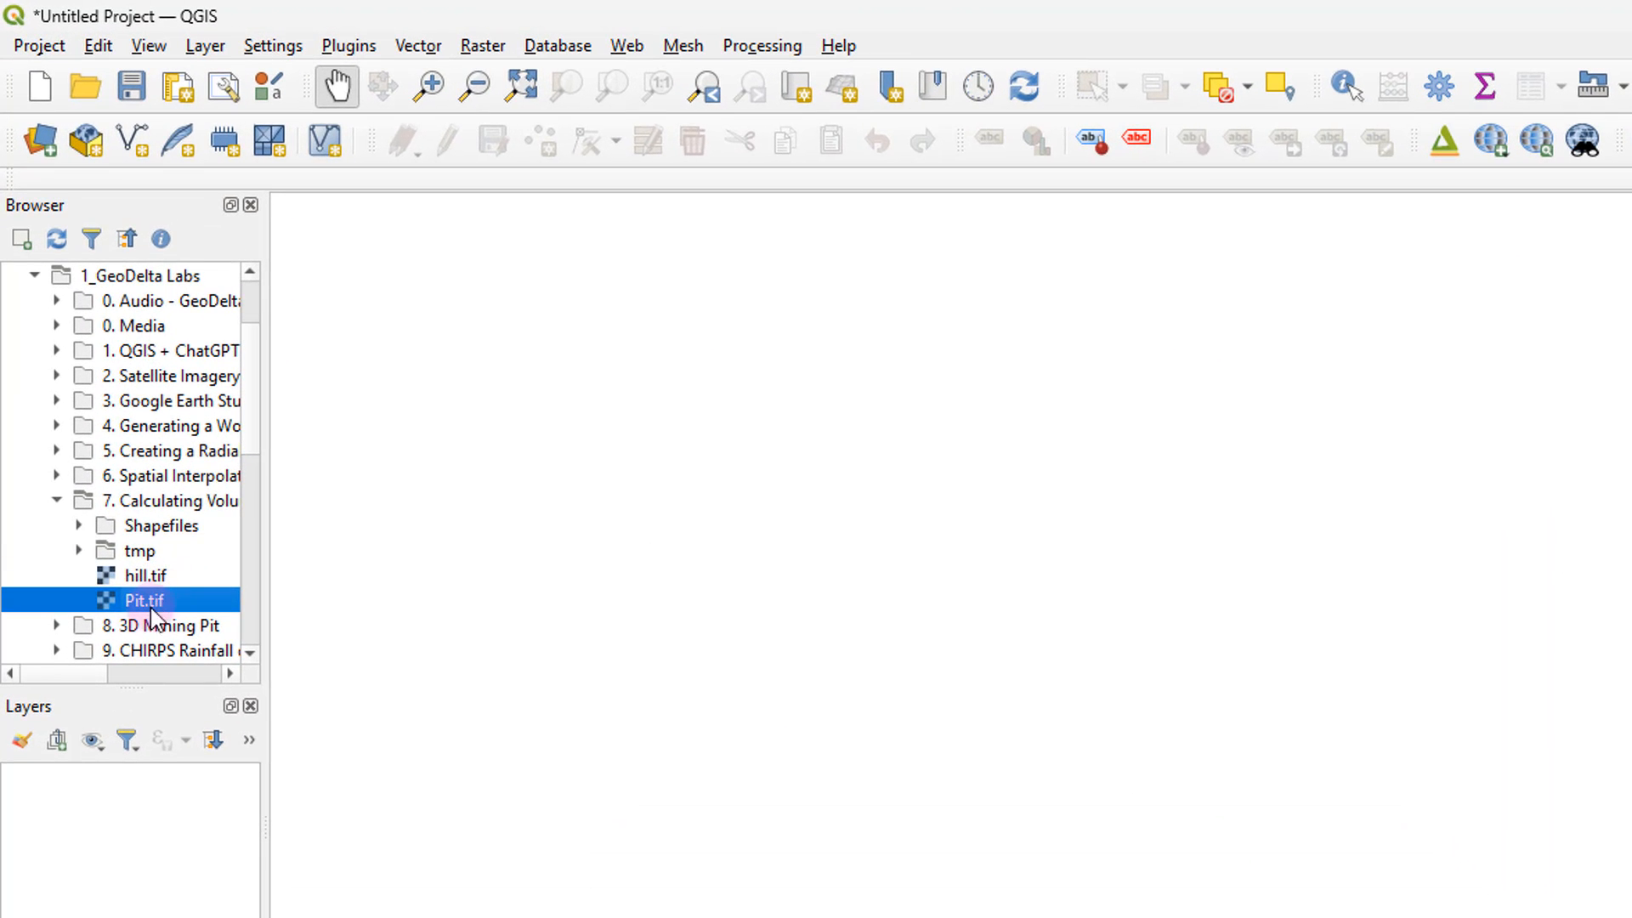
click(153, 576)
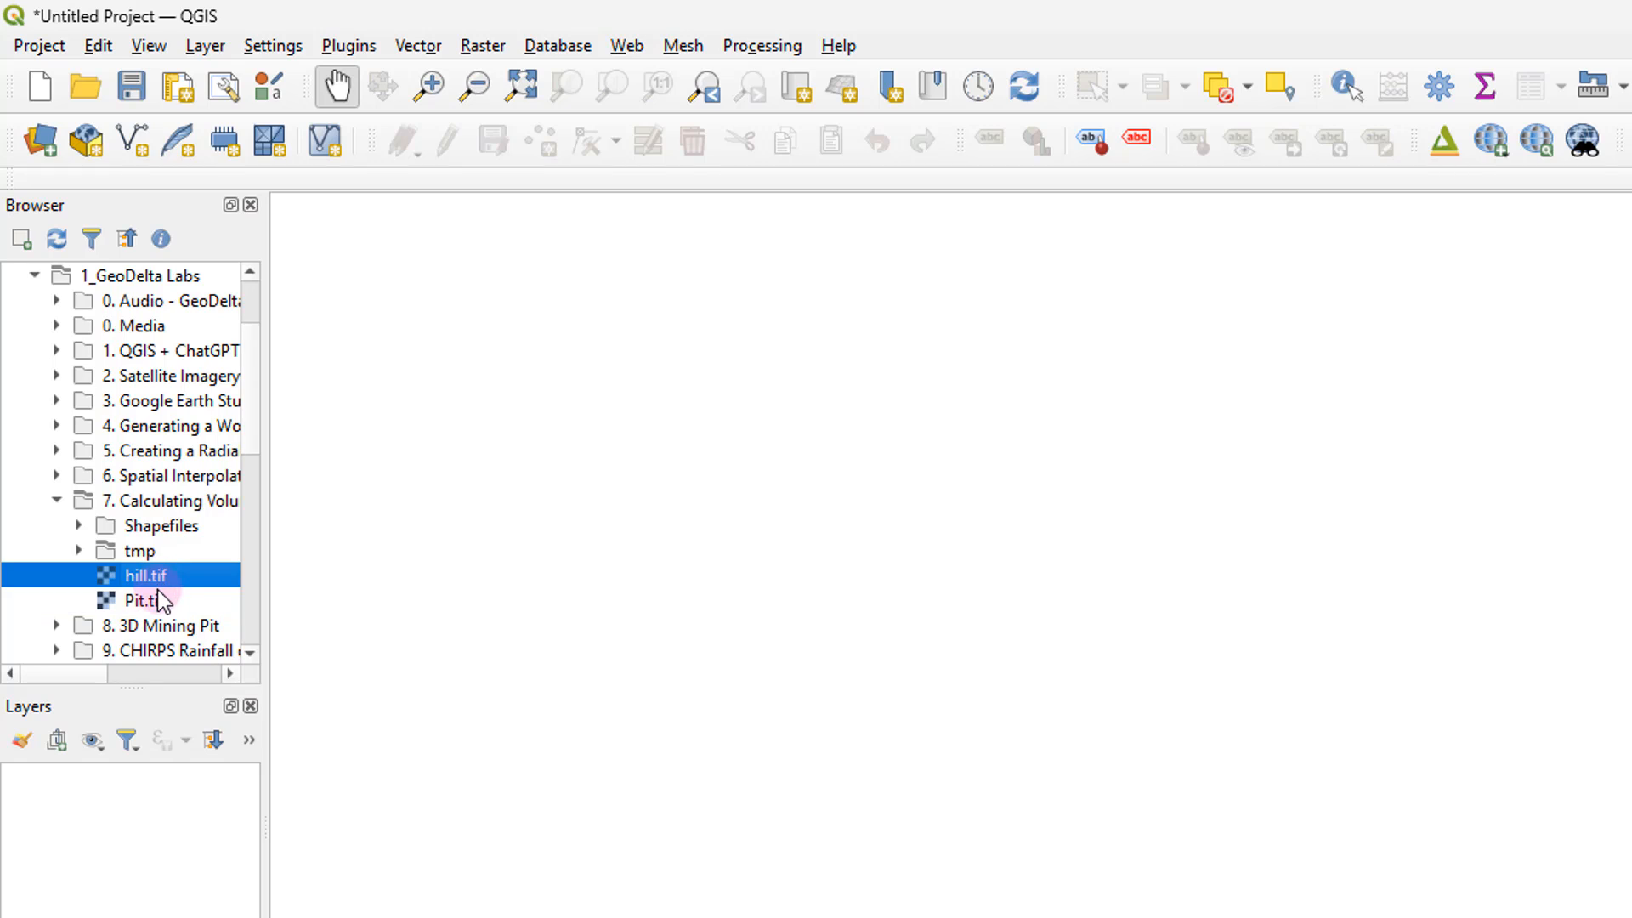
drag(161, 601, 198, 844)
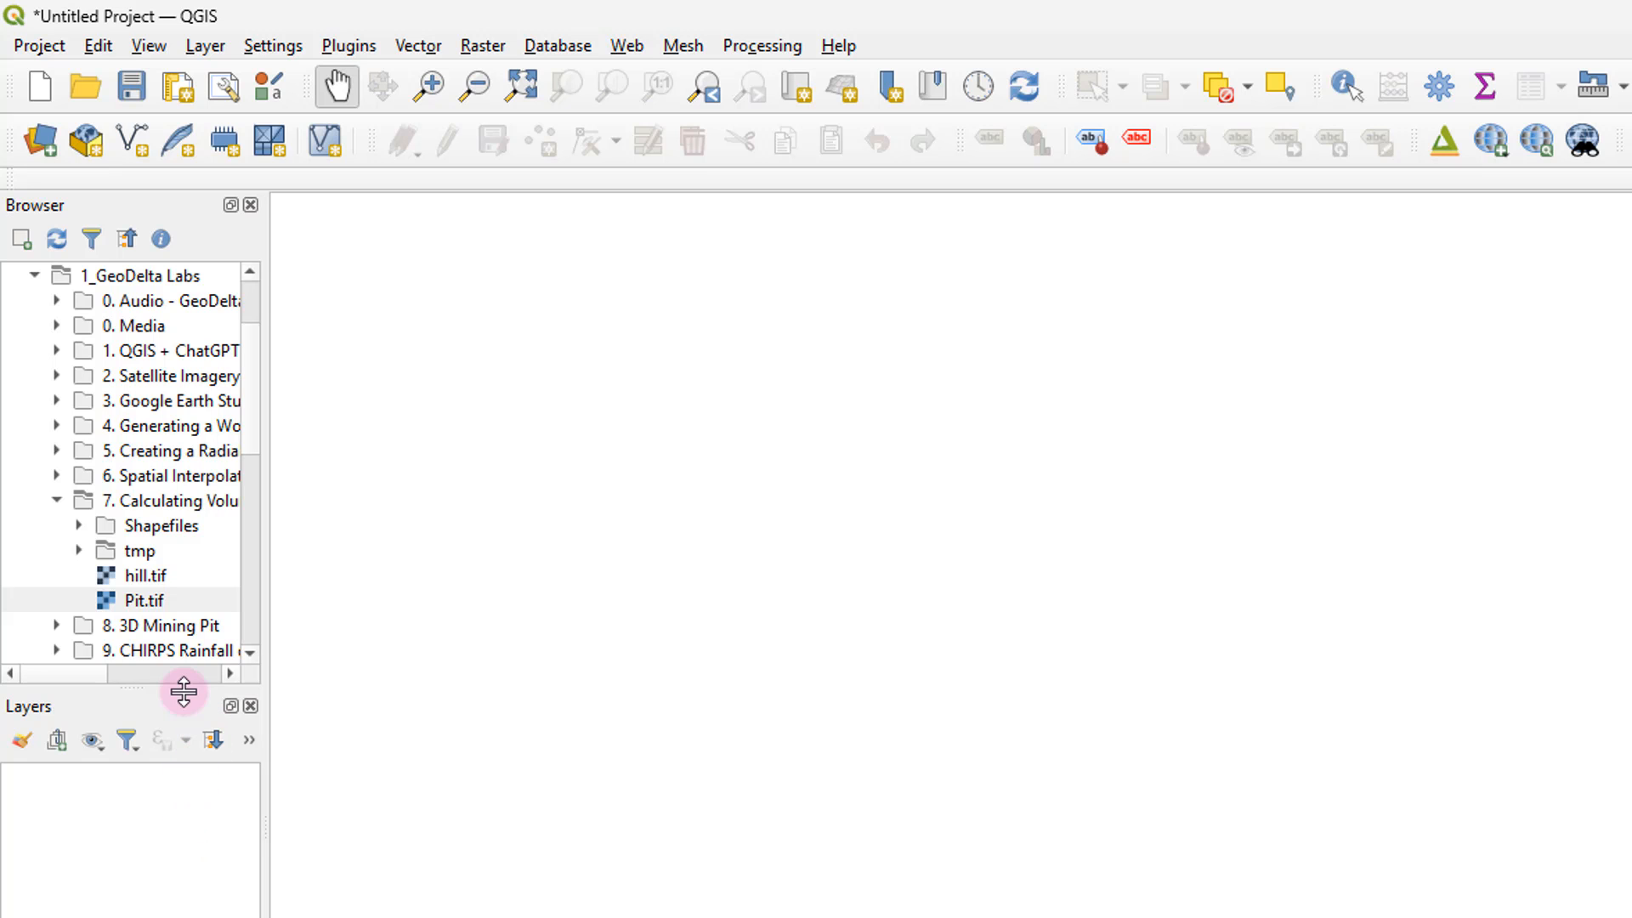
click(140, 601)
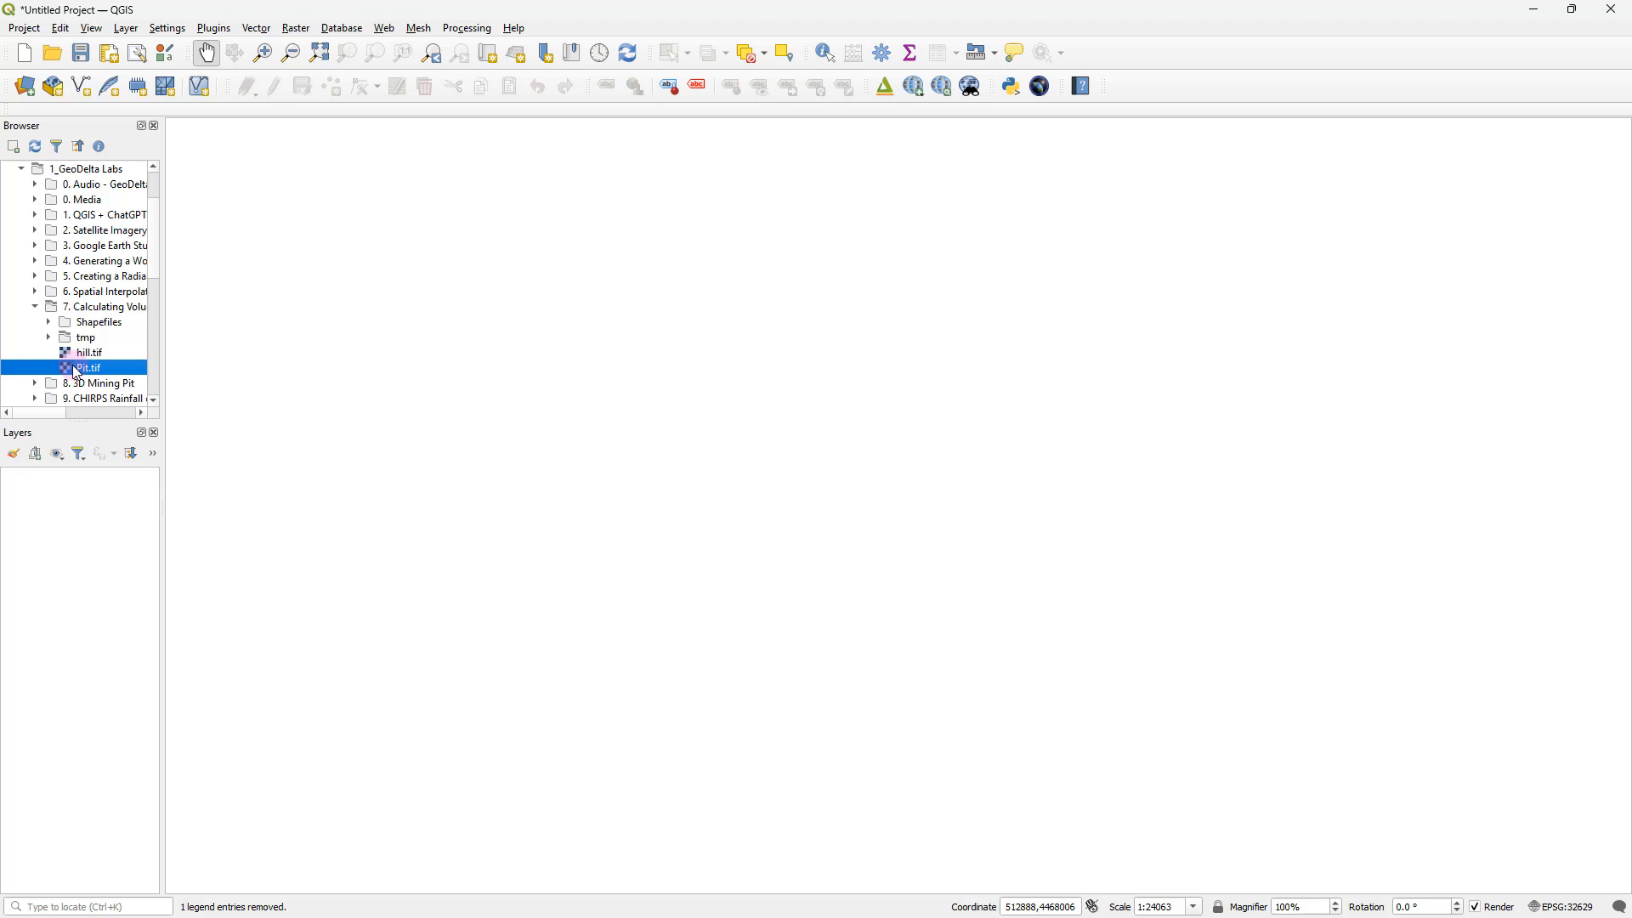
drag(76, 373, 637, 374)
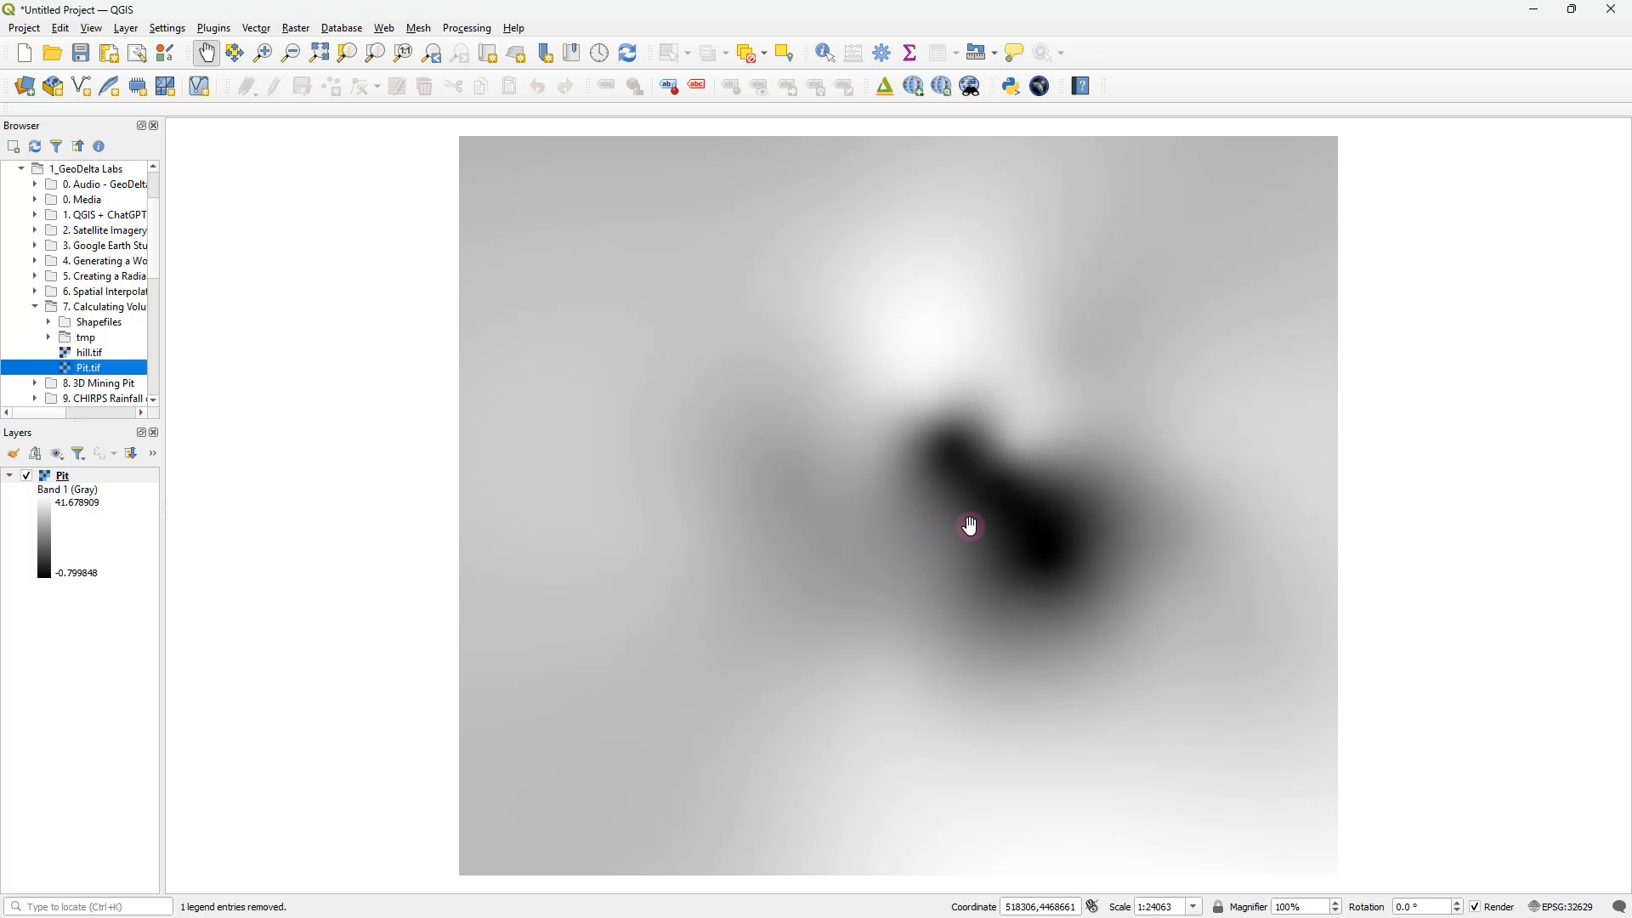
Step: Style the Pit layer as Singleband pseudocolor with the Turbo color ramp and apply the symbology
click(43, 532)
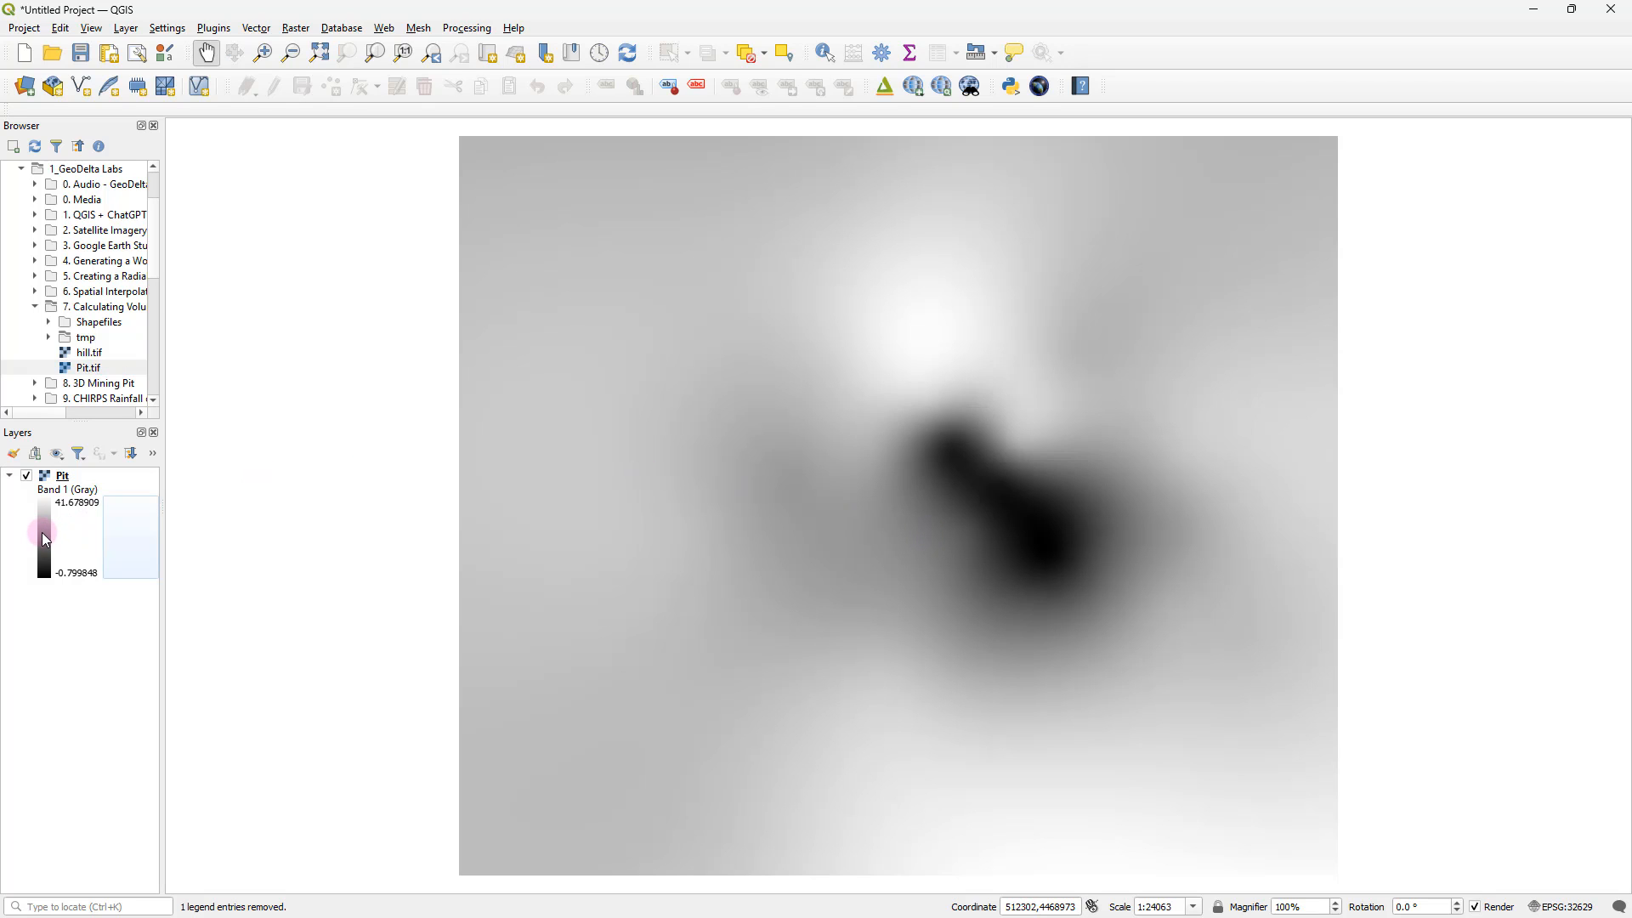
double_click(43, 532)
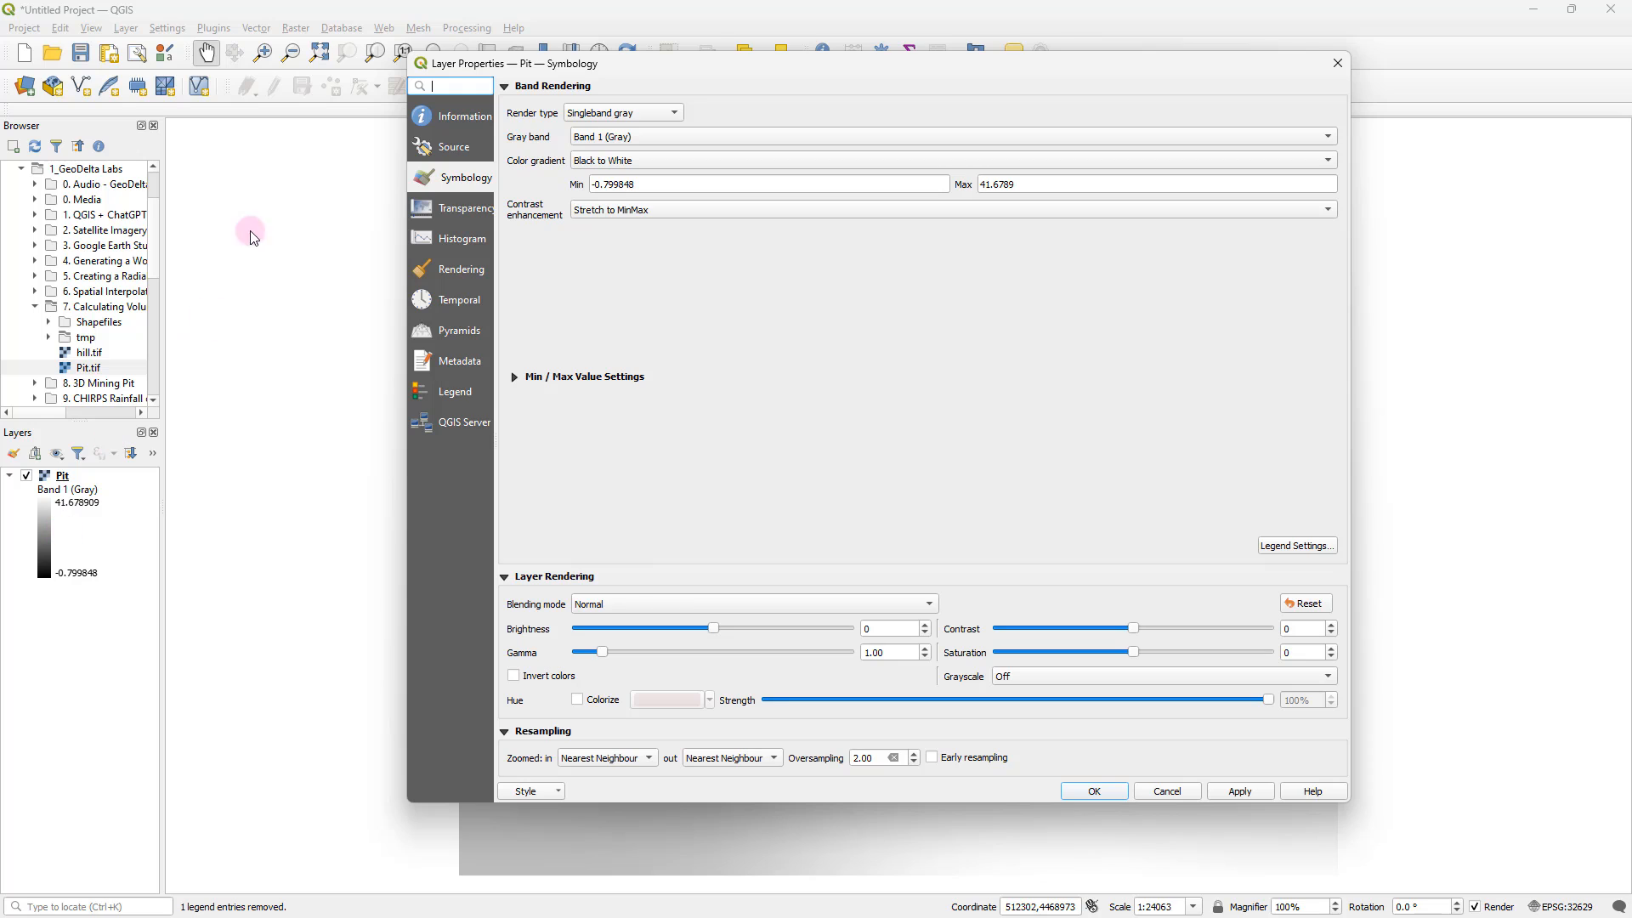
click(621, 112)
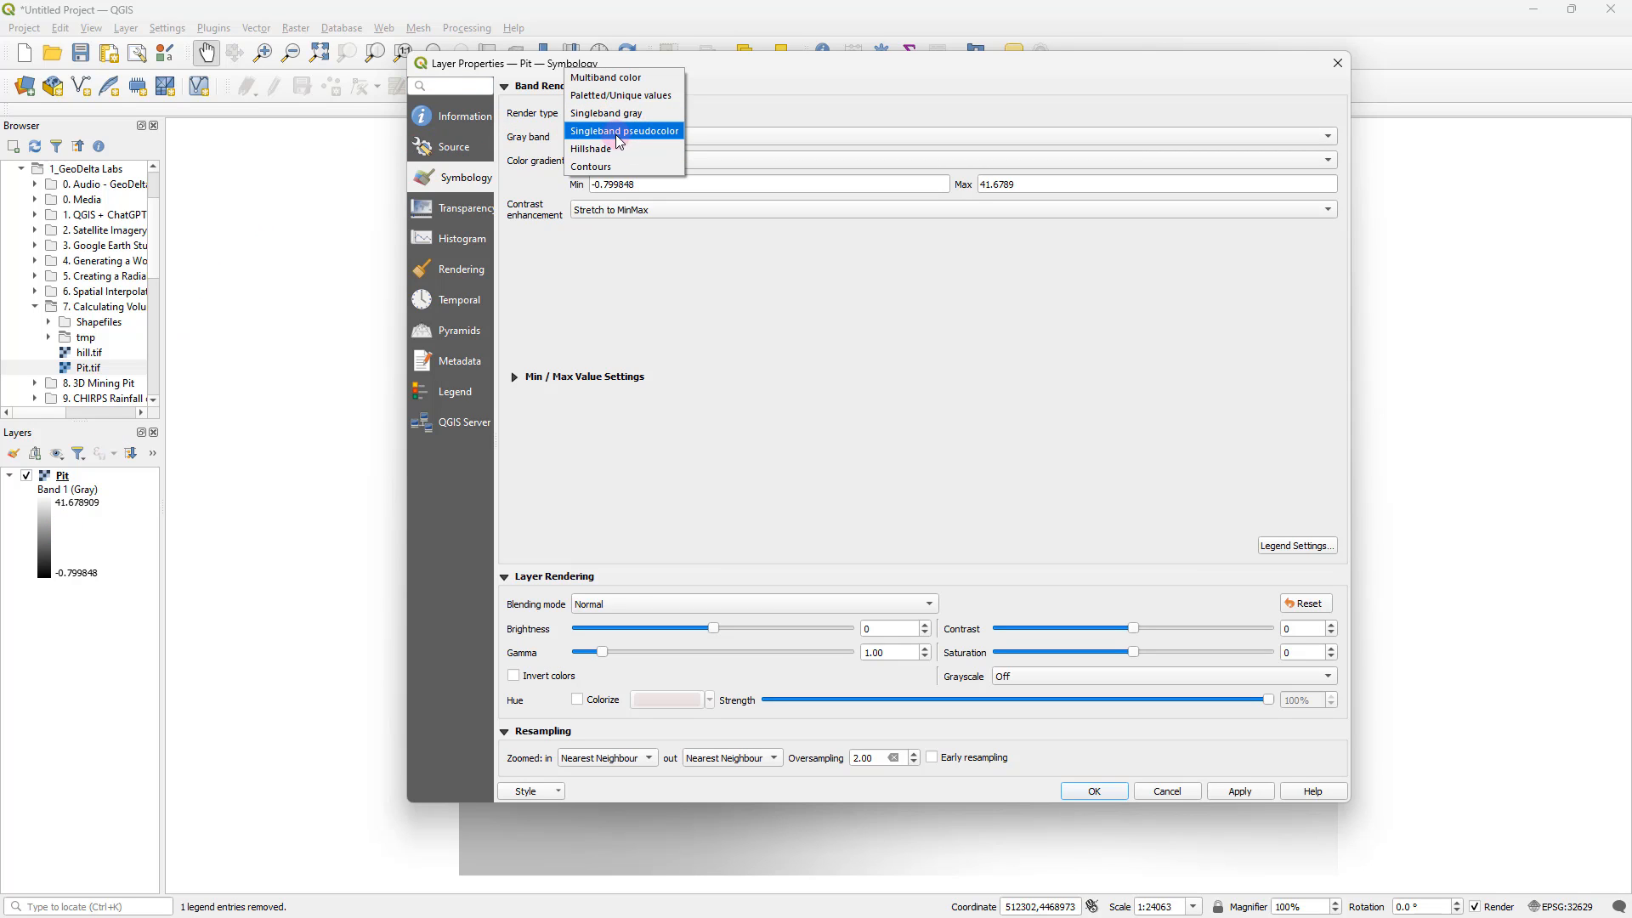
click(627, 132)
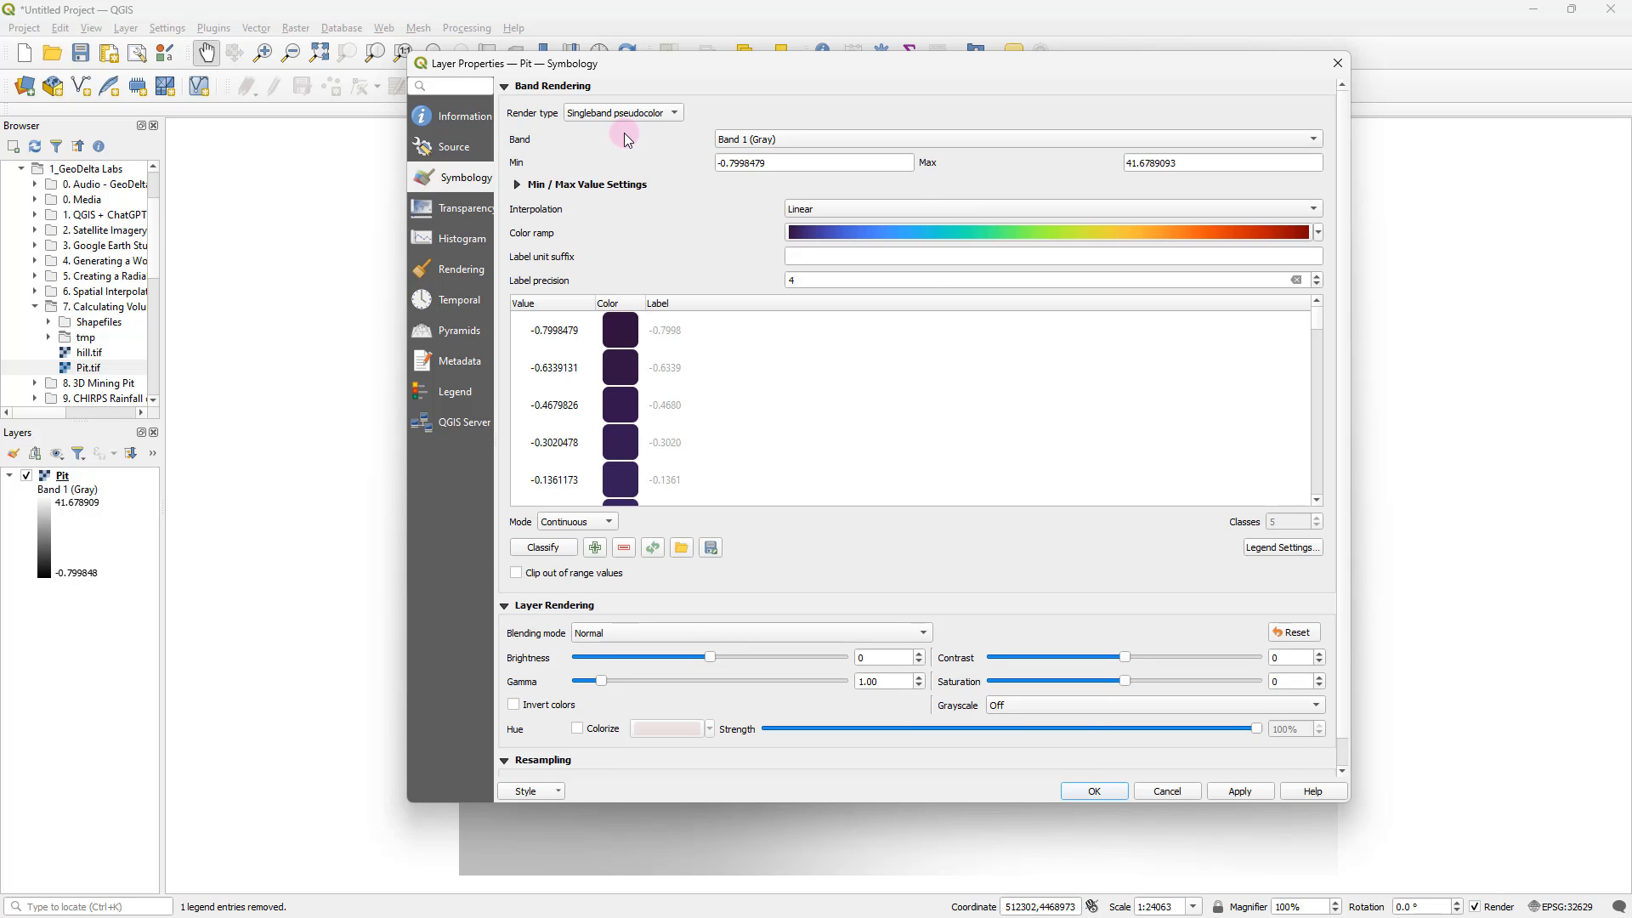
click(1323, 233)
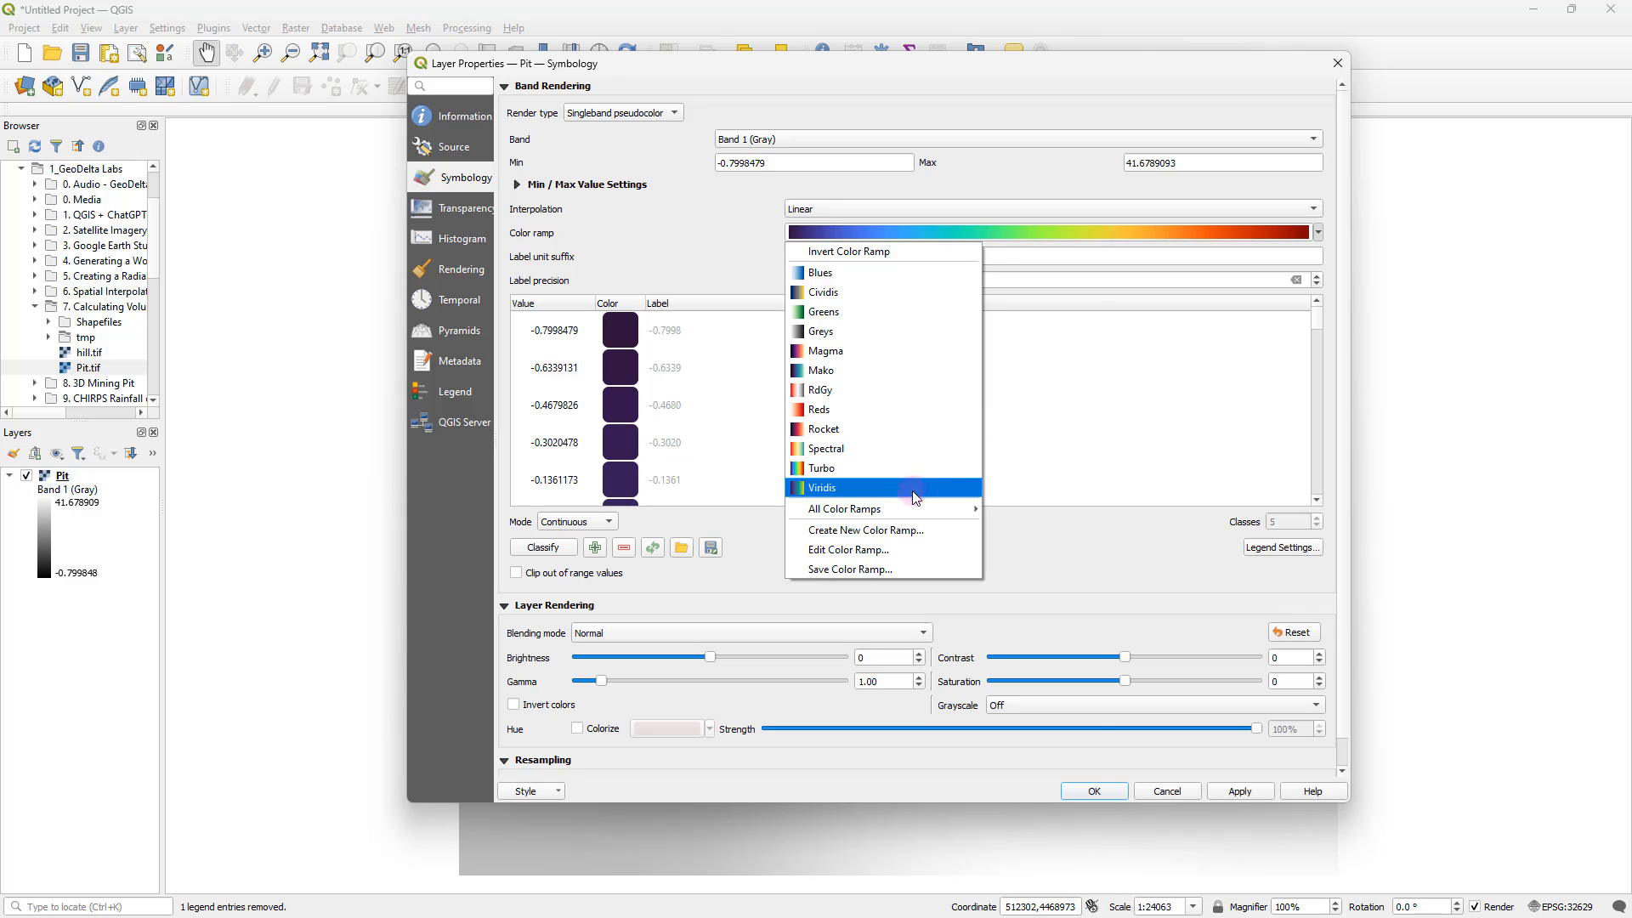
mouse_move(915, 508)
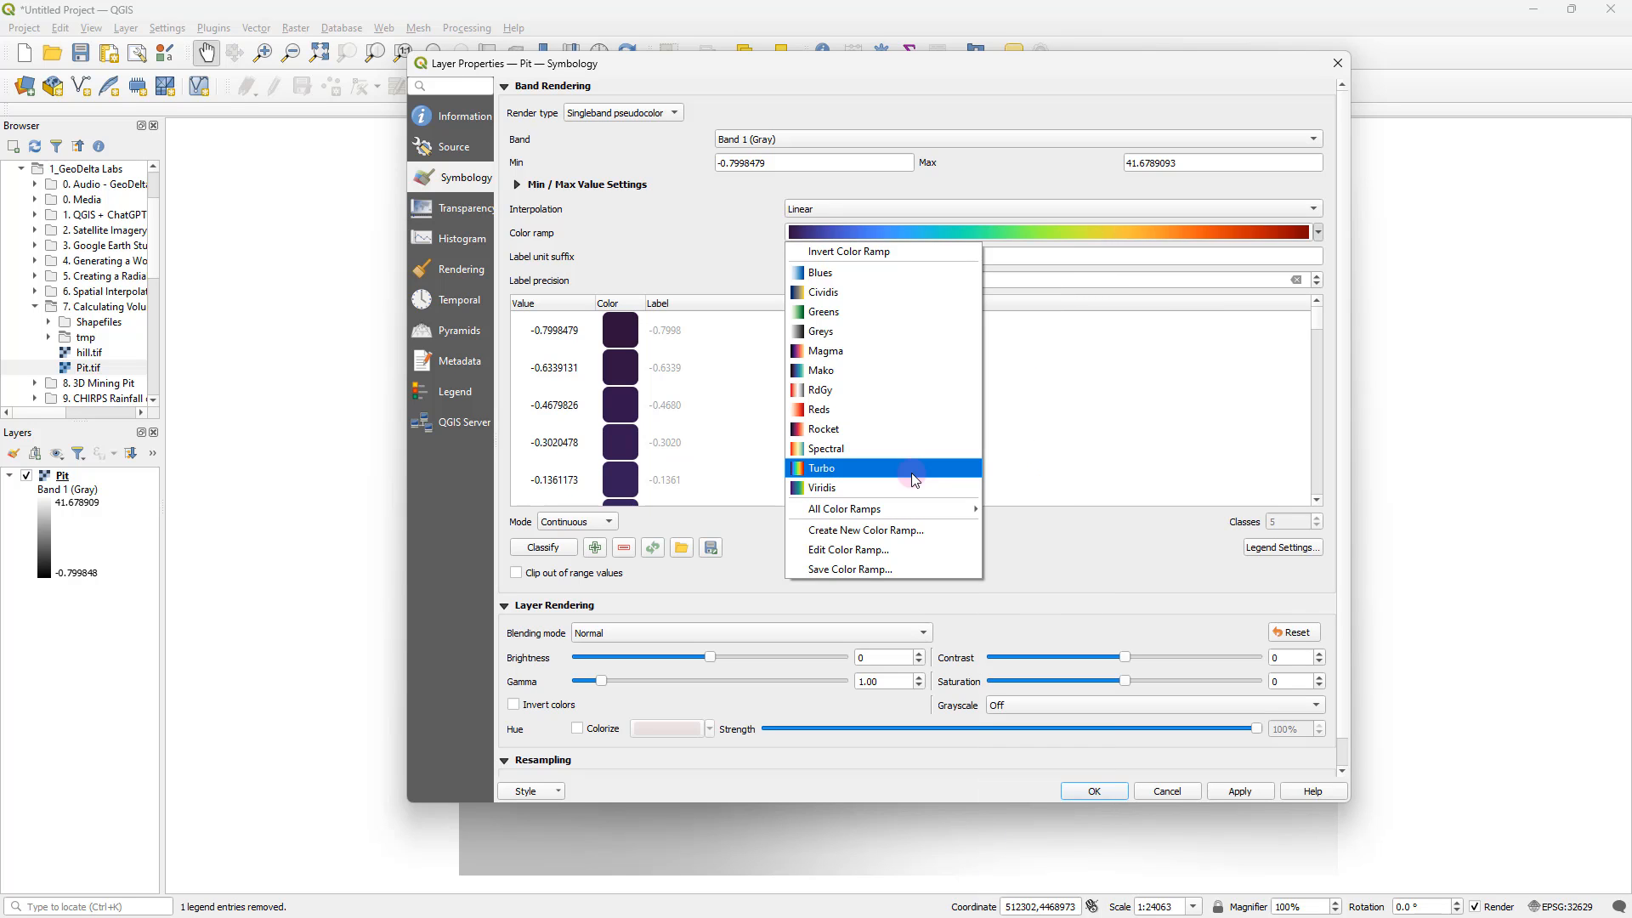
click(821, 475)
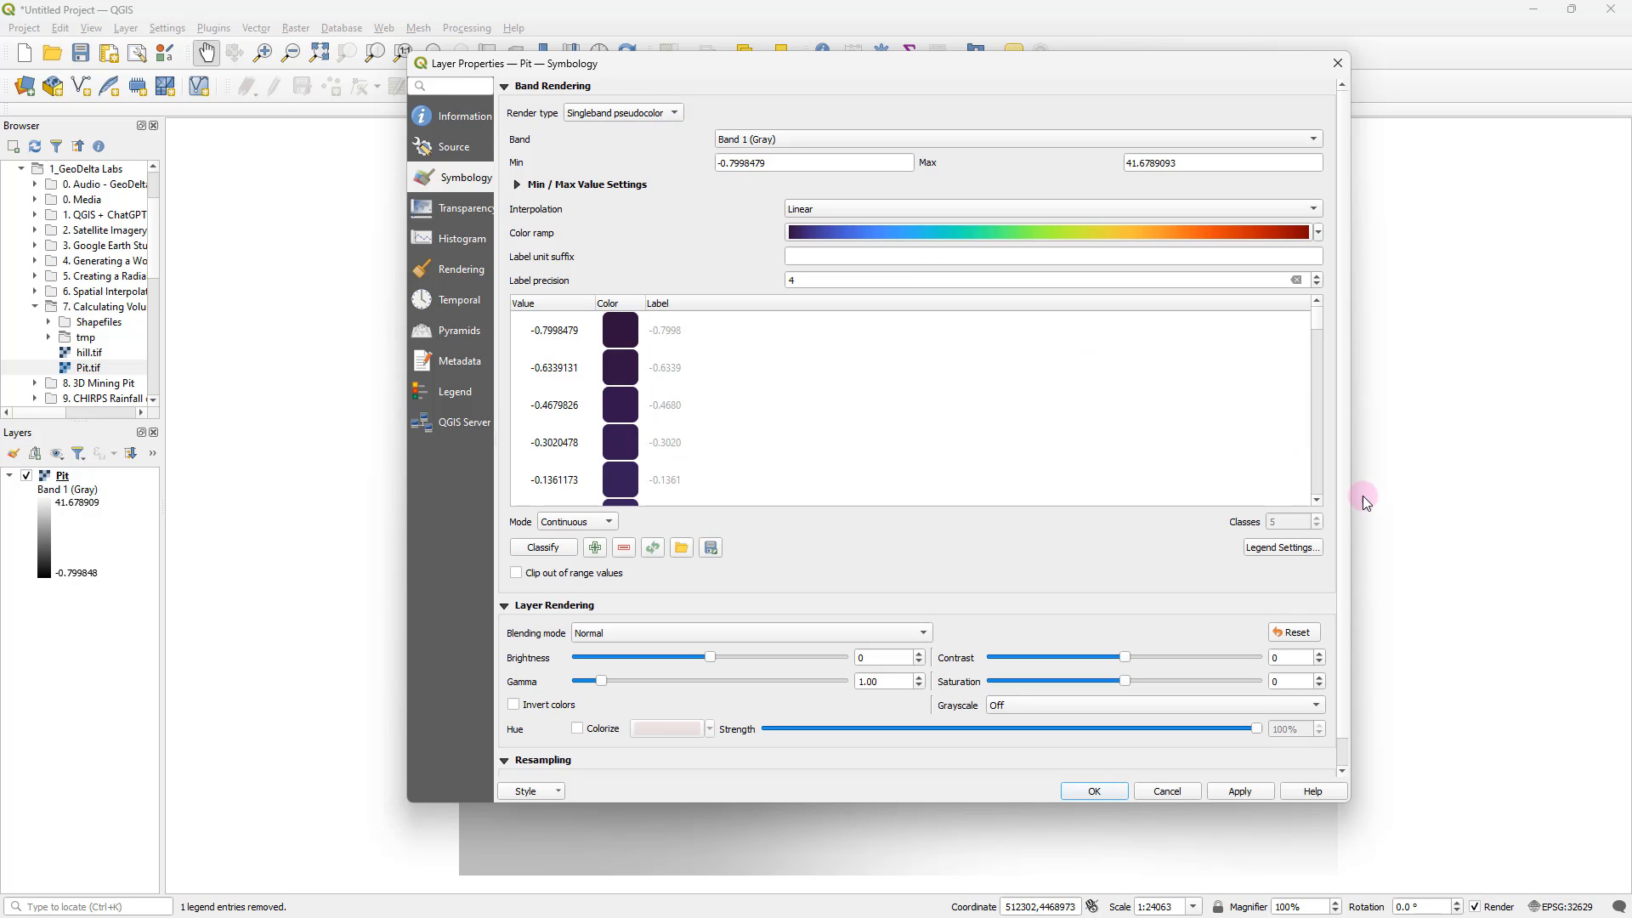
click(1262, 795)
click(1093, 790)
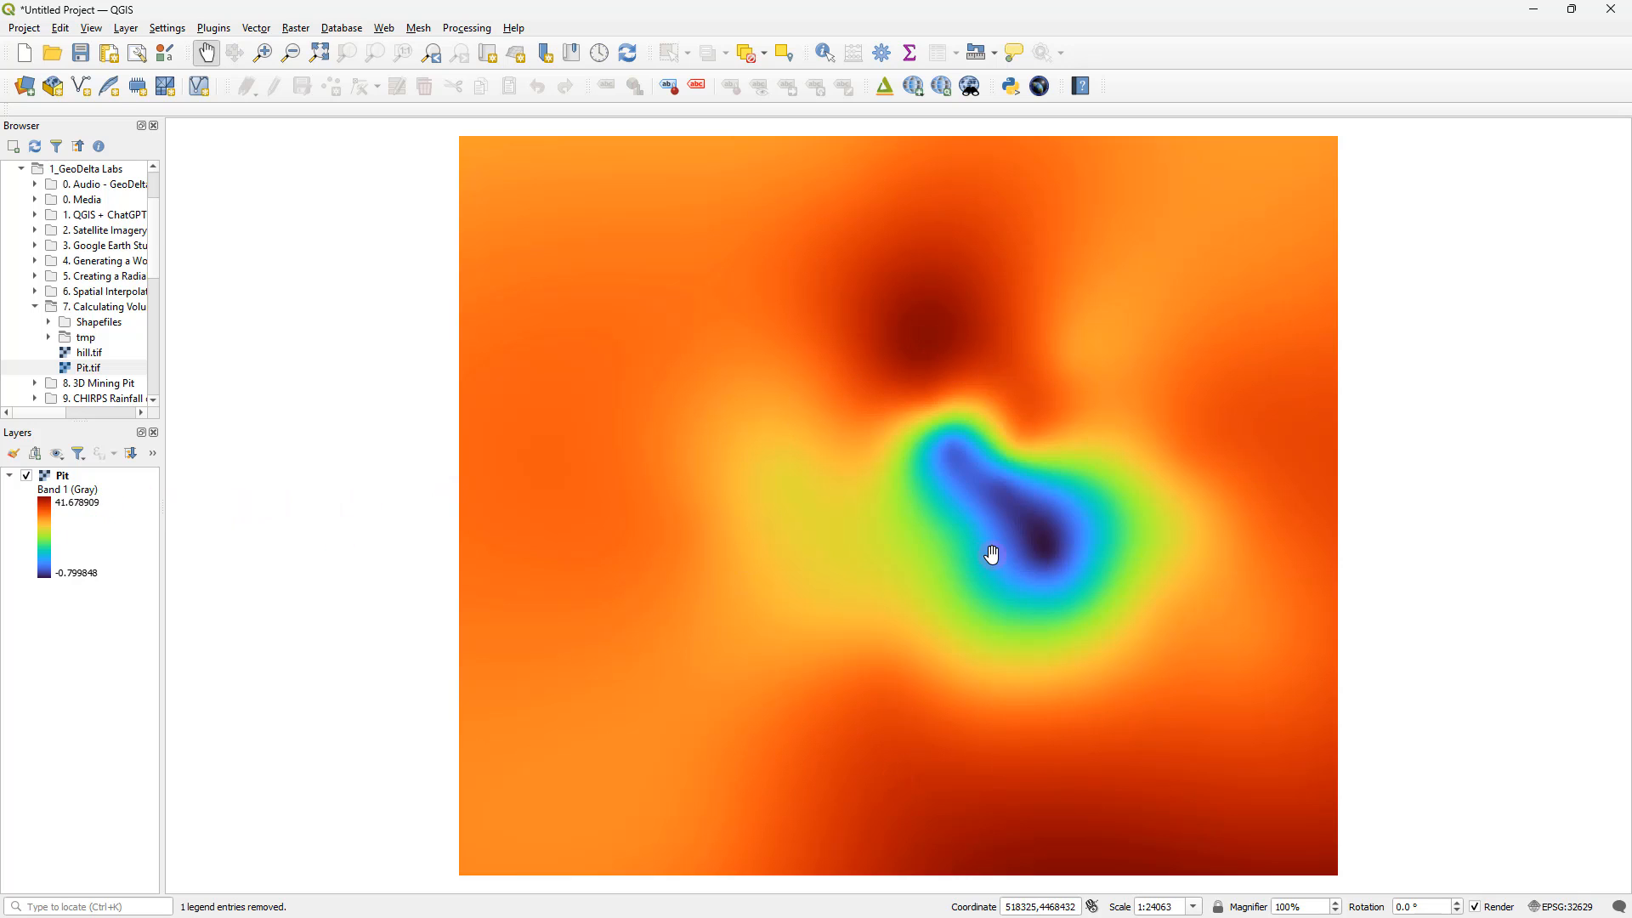
scroll(1017, 514, up, 2)
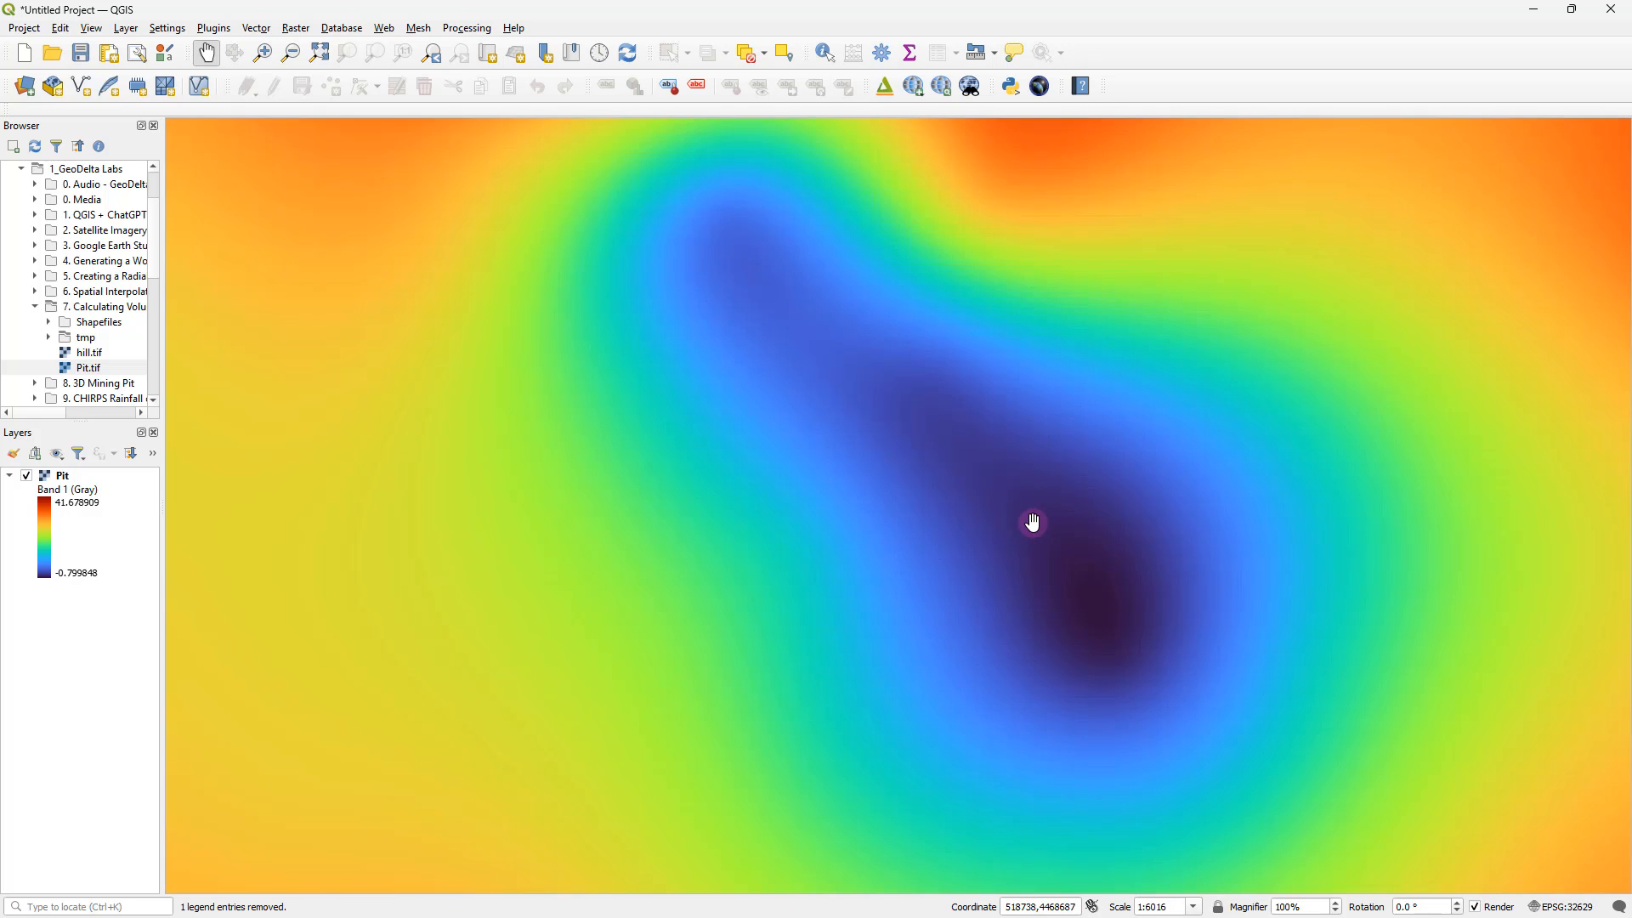
scroll(1020, 519, down, 1)
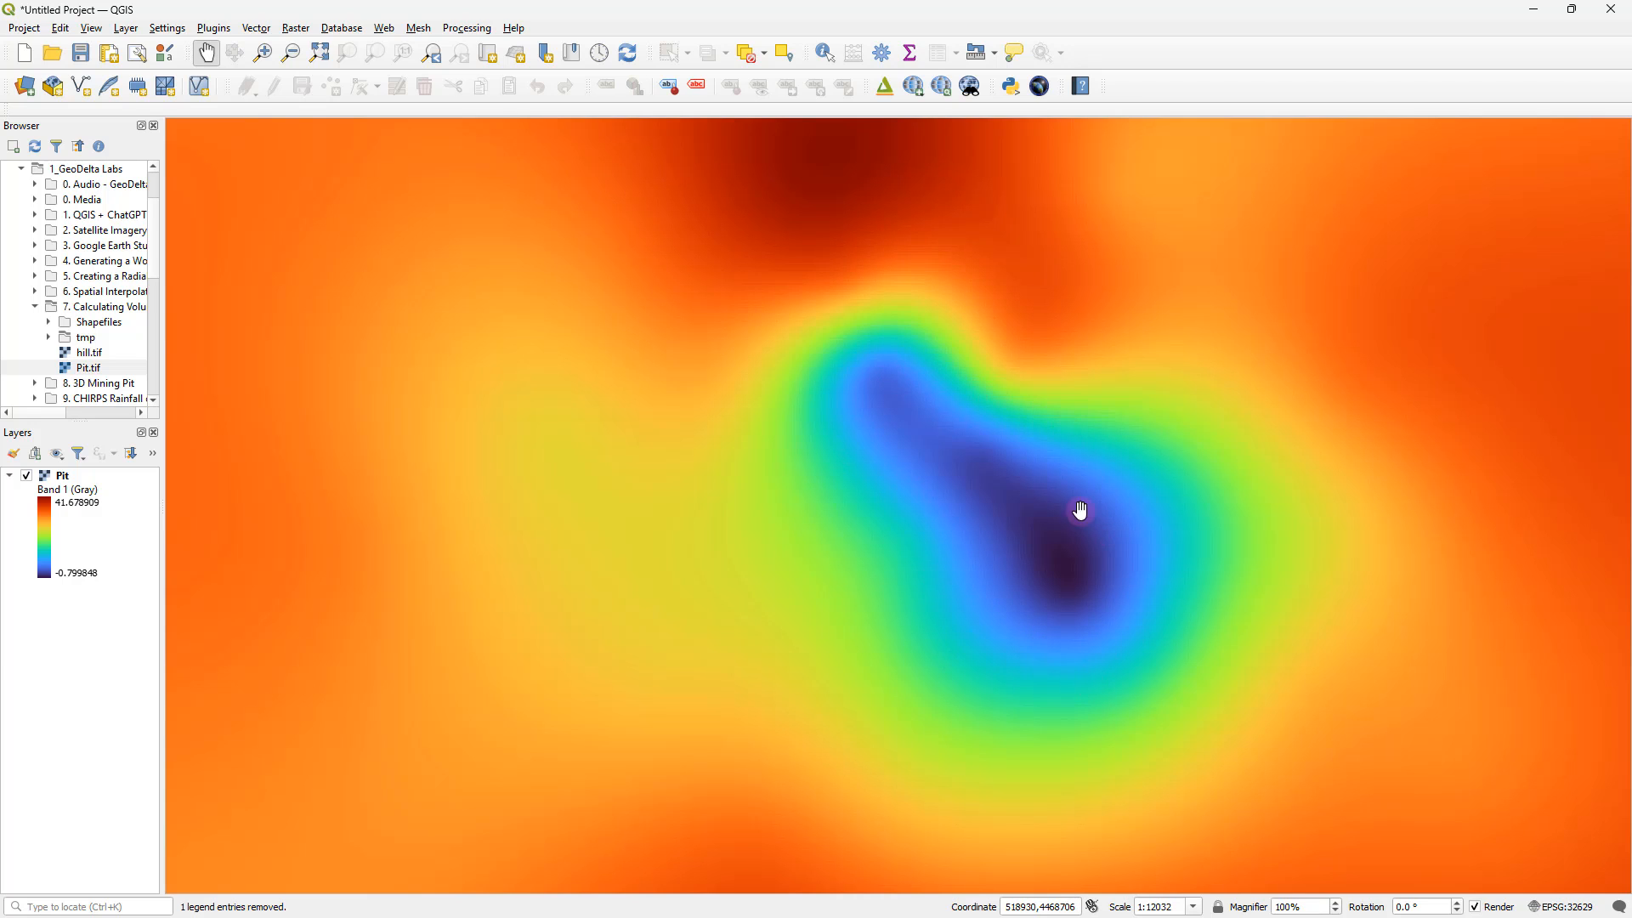
scroll(1078, 505, down, 1)
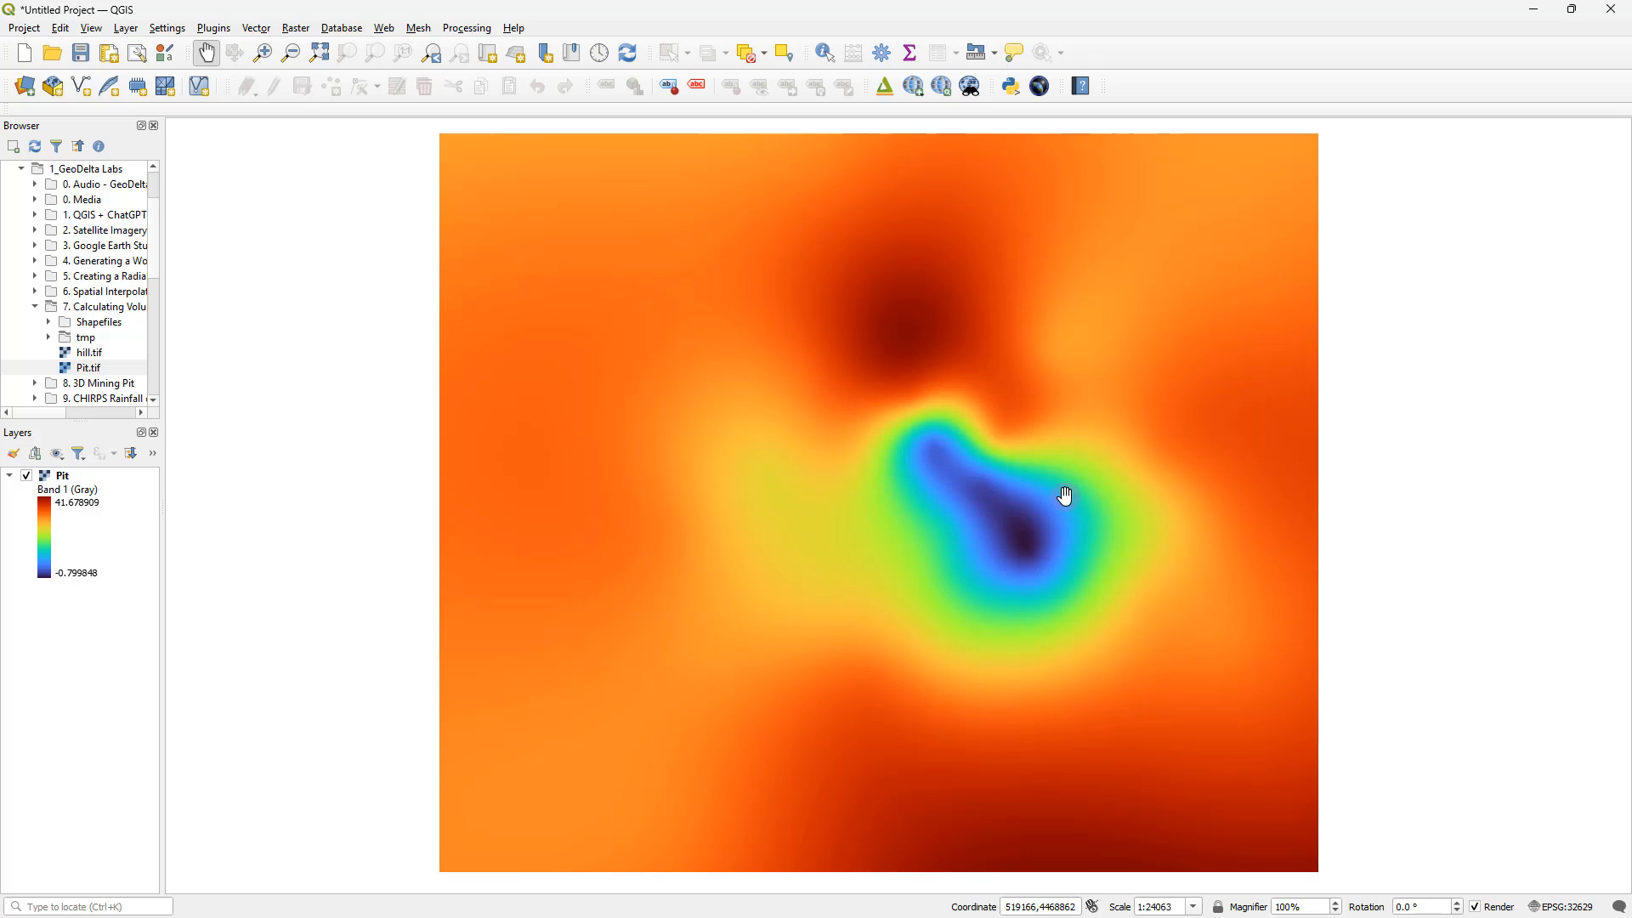
drag(1069, 495, 1030, 498)
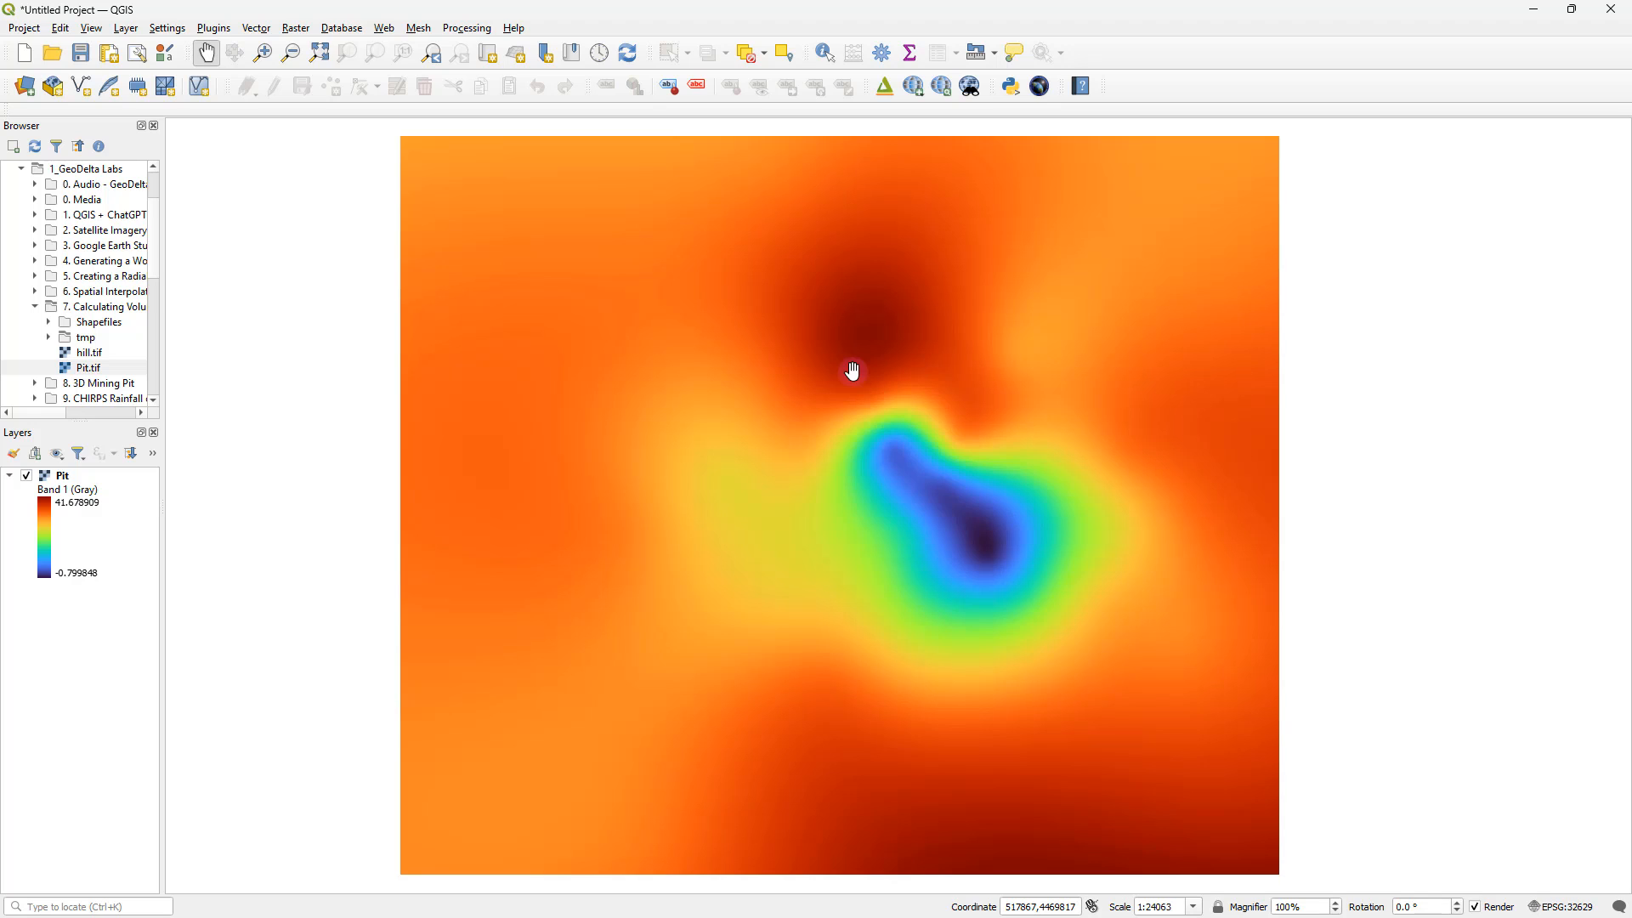
Step: Search the processing algorithms for "contour" and open the GDAL Contour raster extraction tool
click(468, 28)
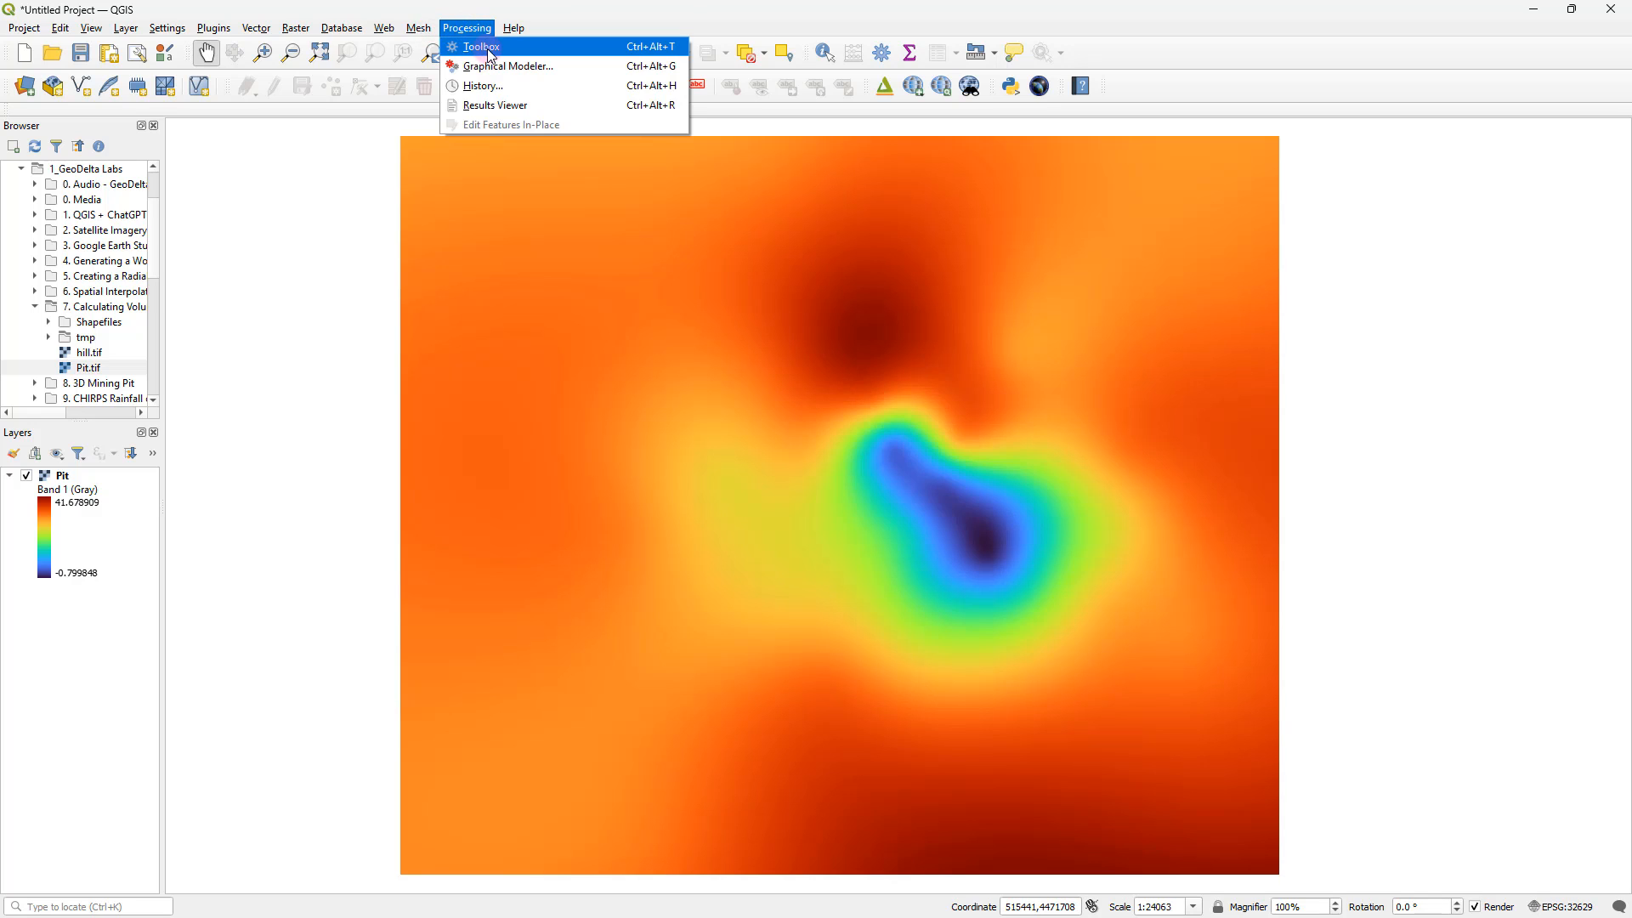
click(491, 54)
click(1346, 164)
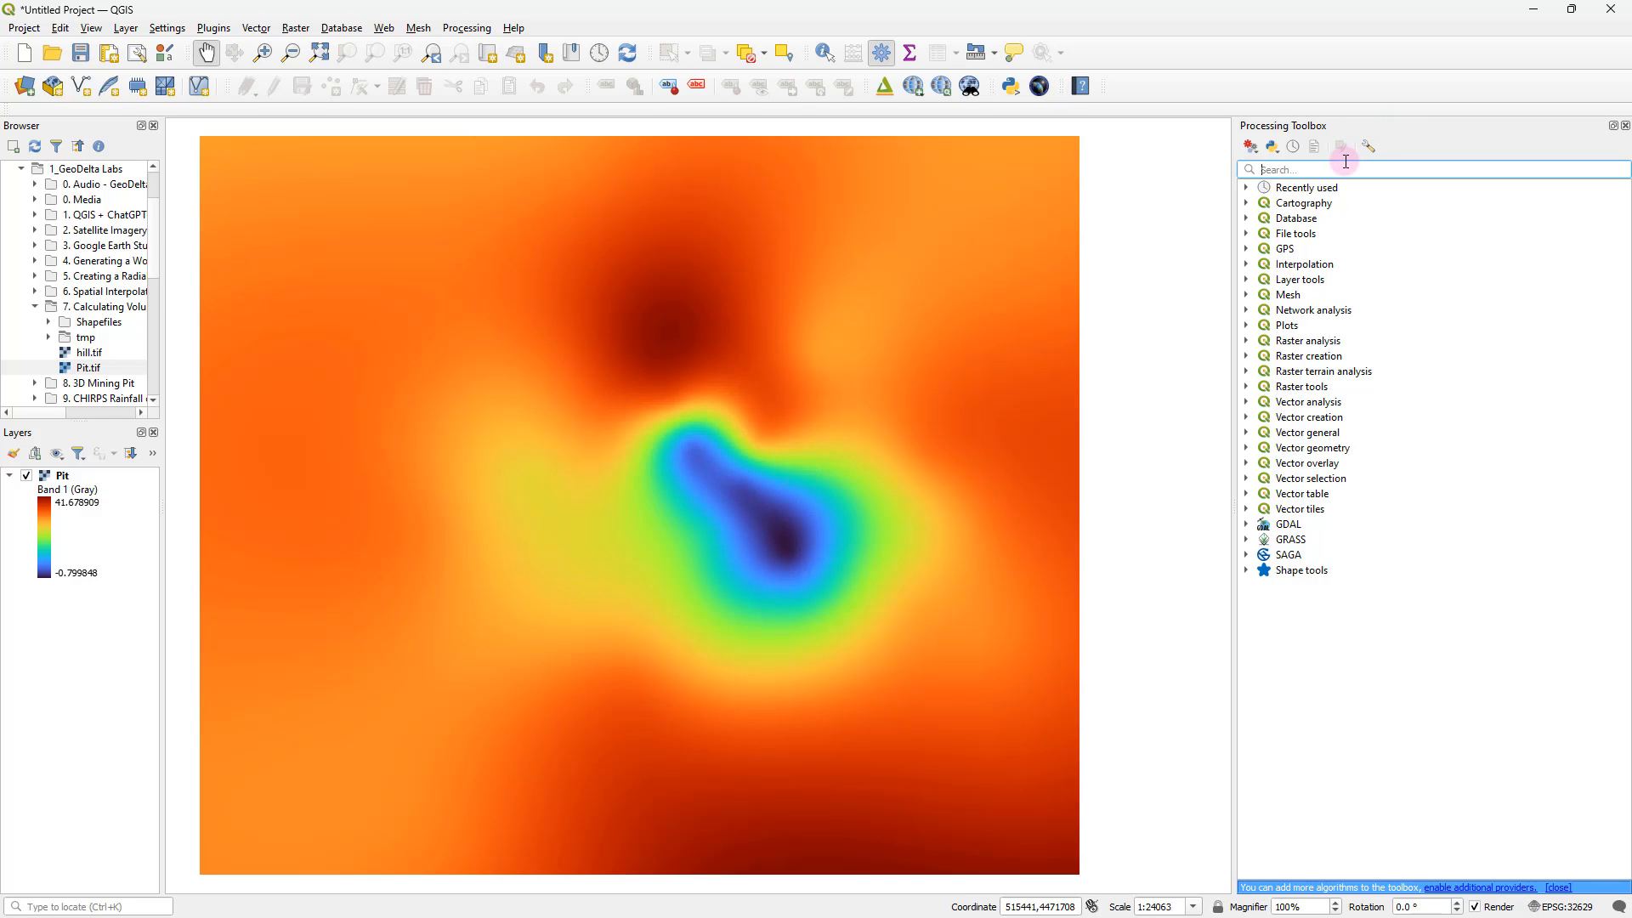
text(contour)
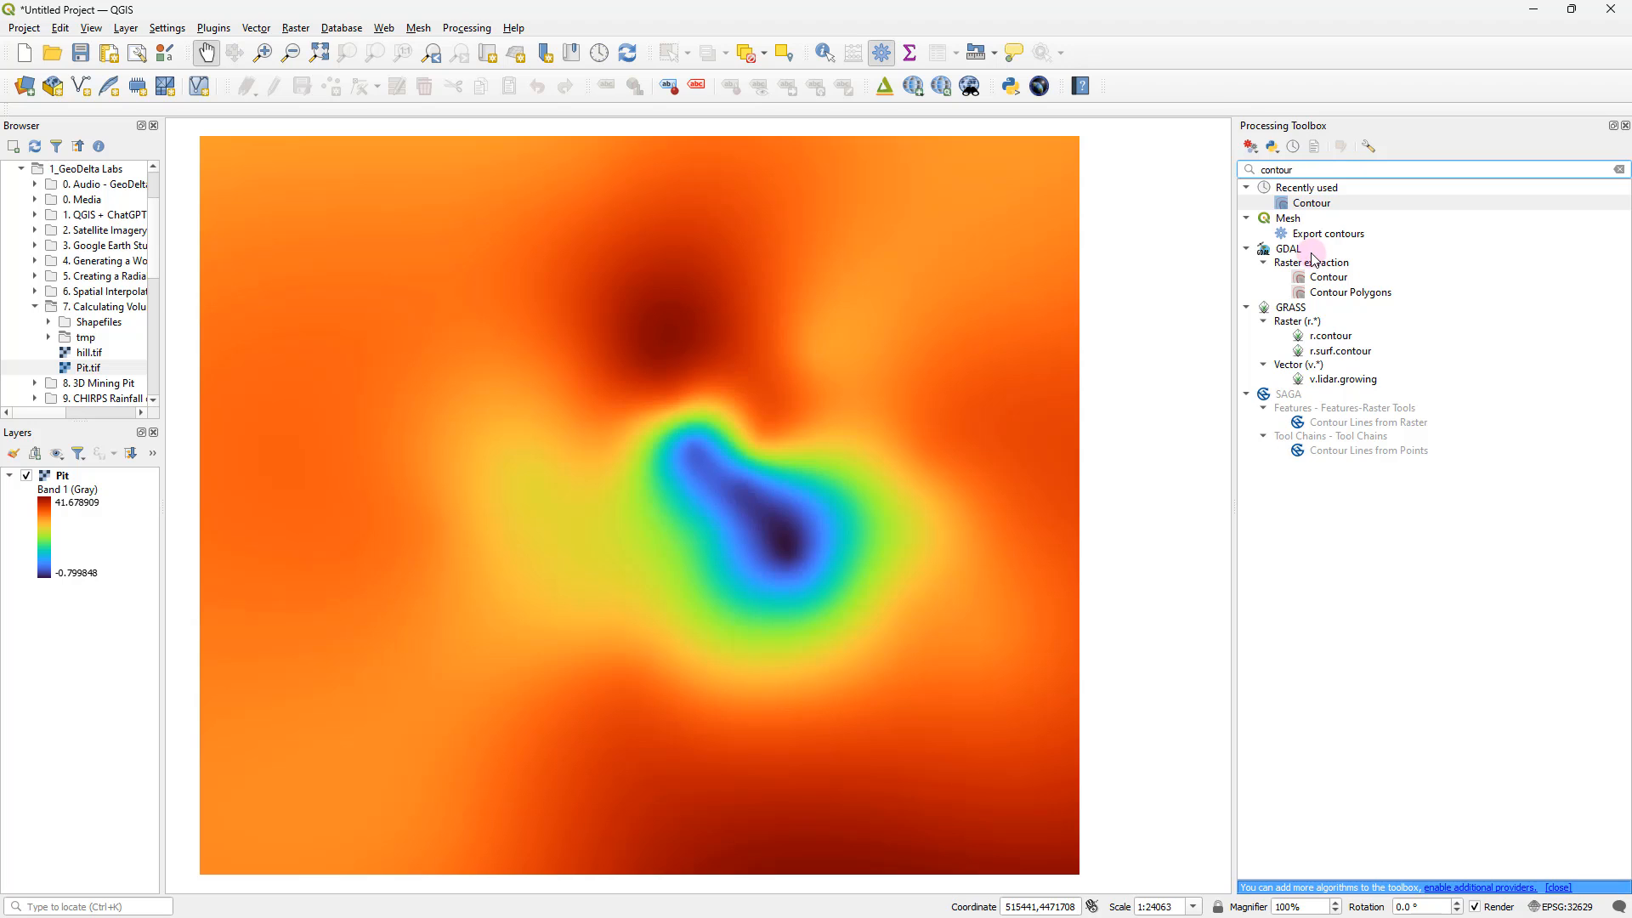
click(1311, 259)
click(1331, 279)
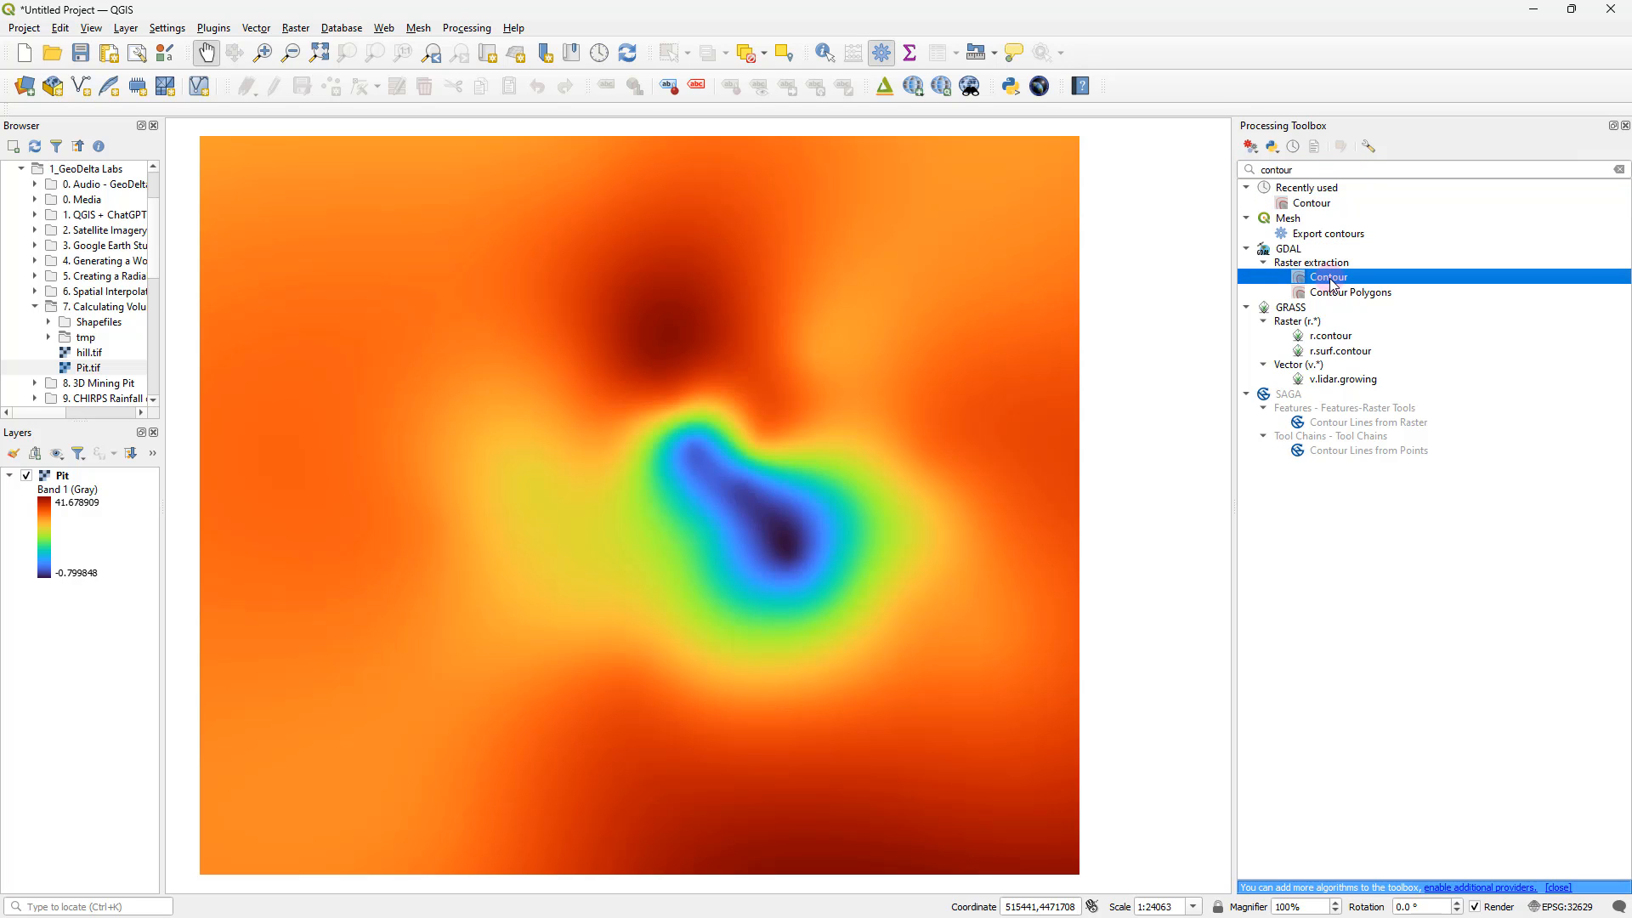
double_click(1331, 279)
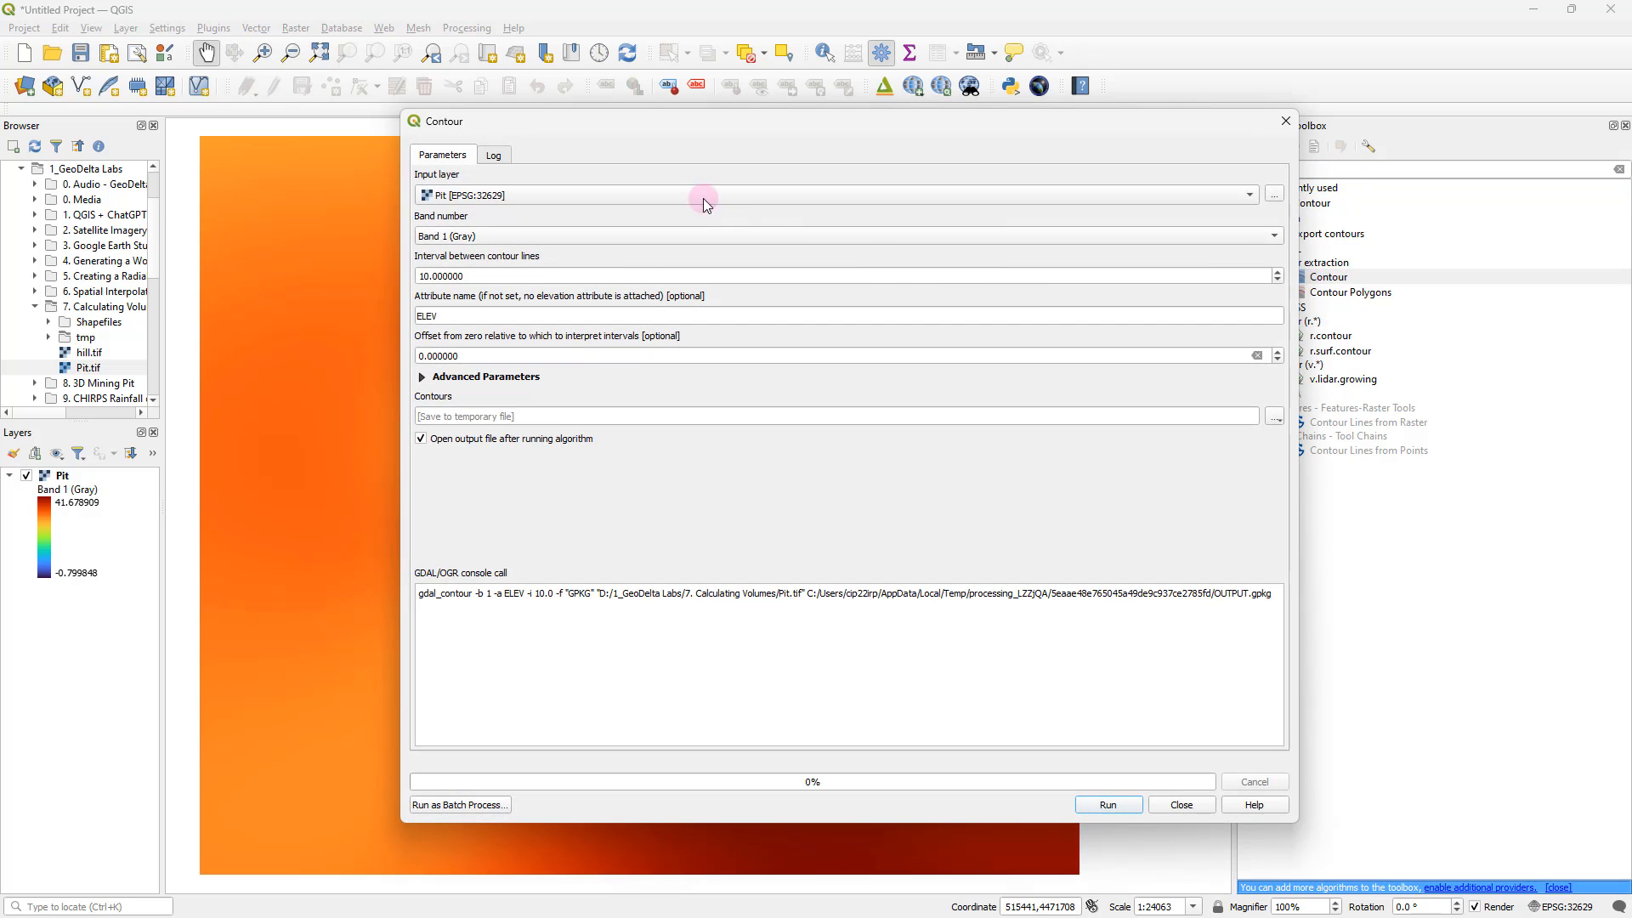
Step: Generate a temporary contour layer from the Pit raster with an interval of 5 between contour lines
drag(644, 121, 598, 142)
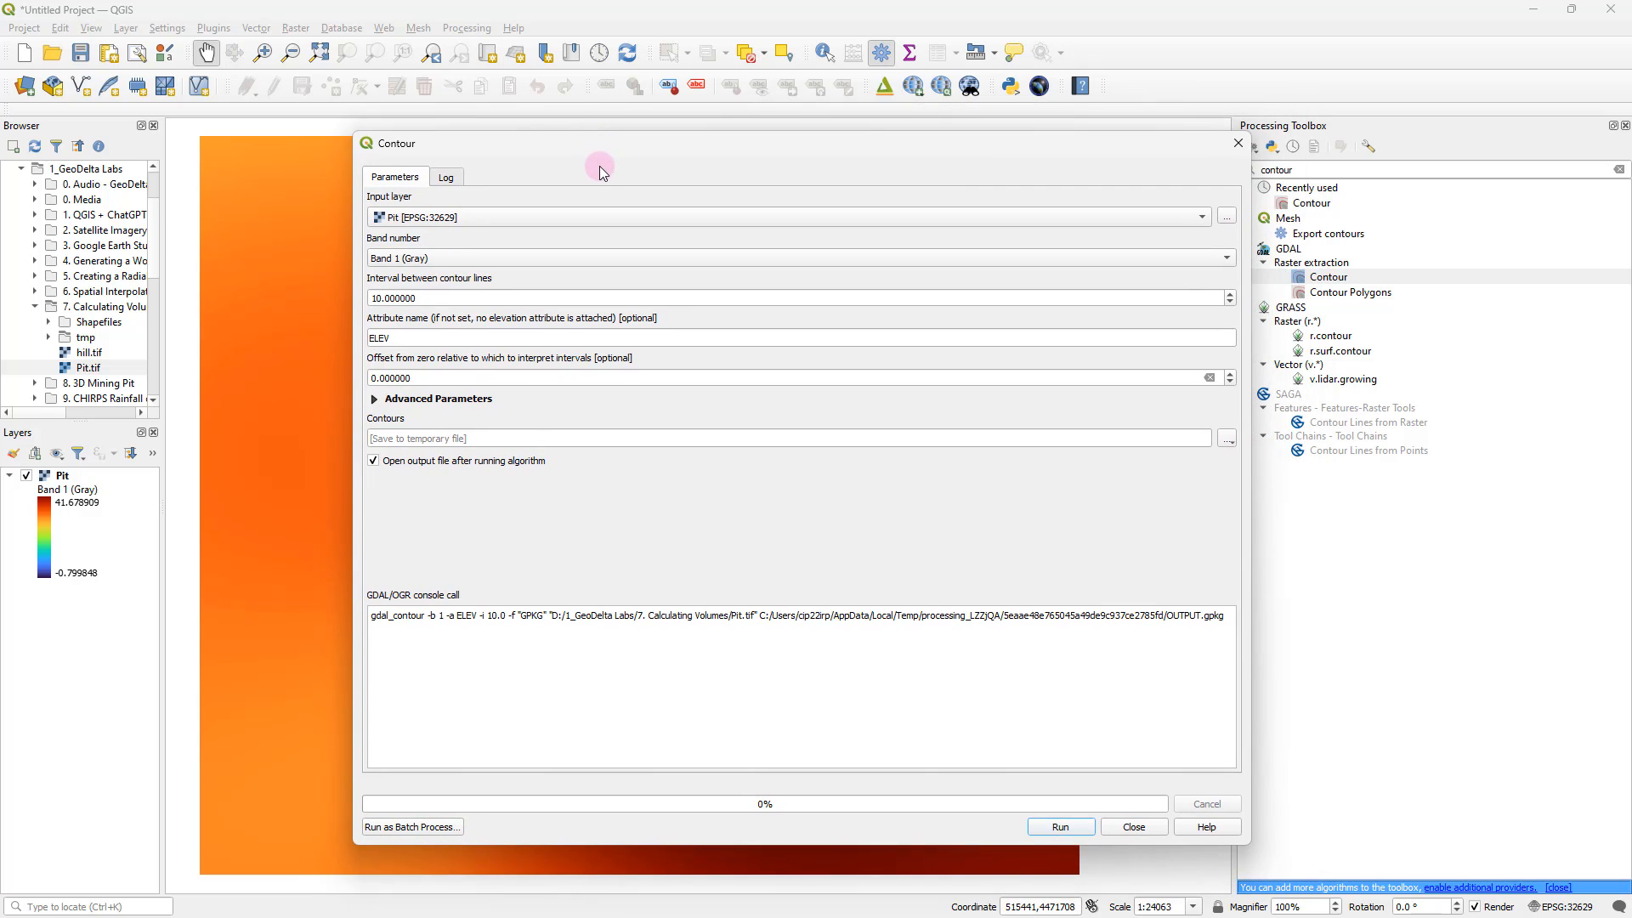
click(456, 217)
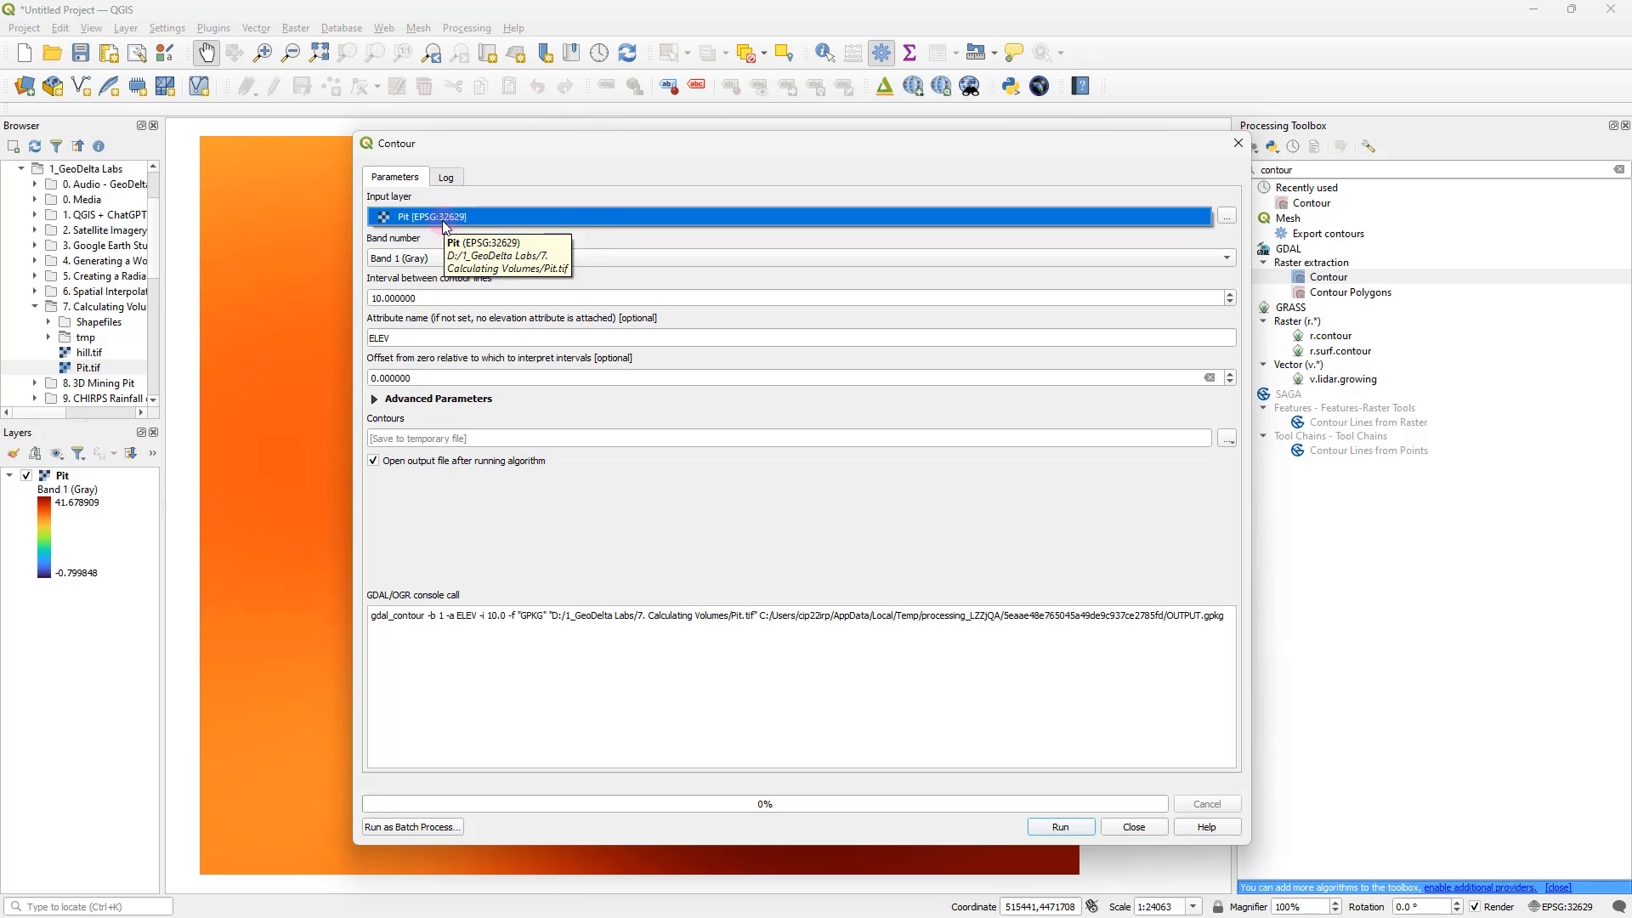
click(443, 220)
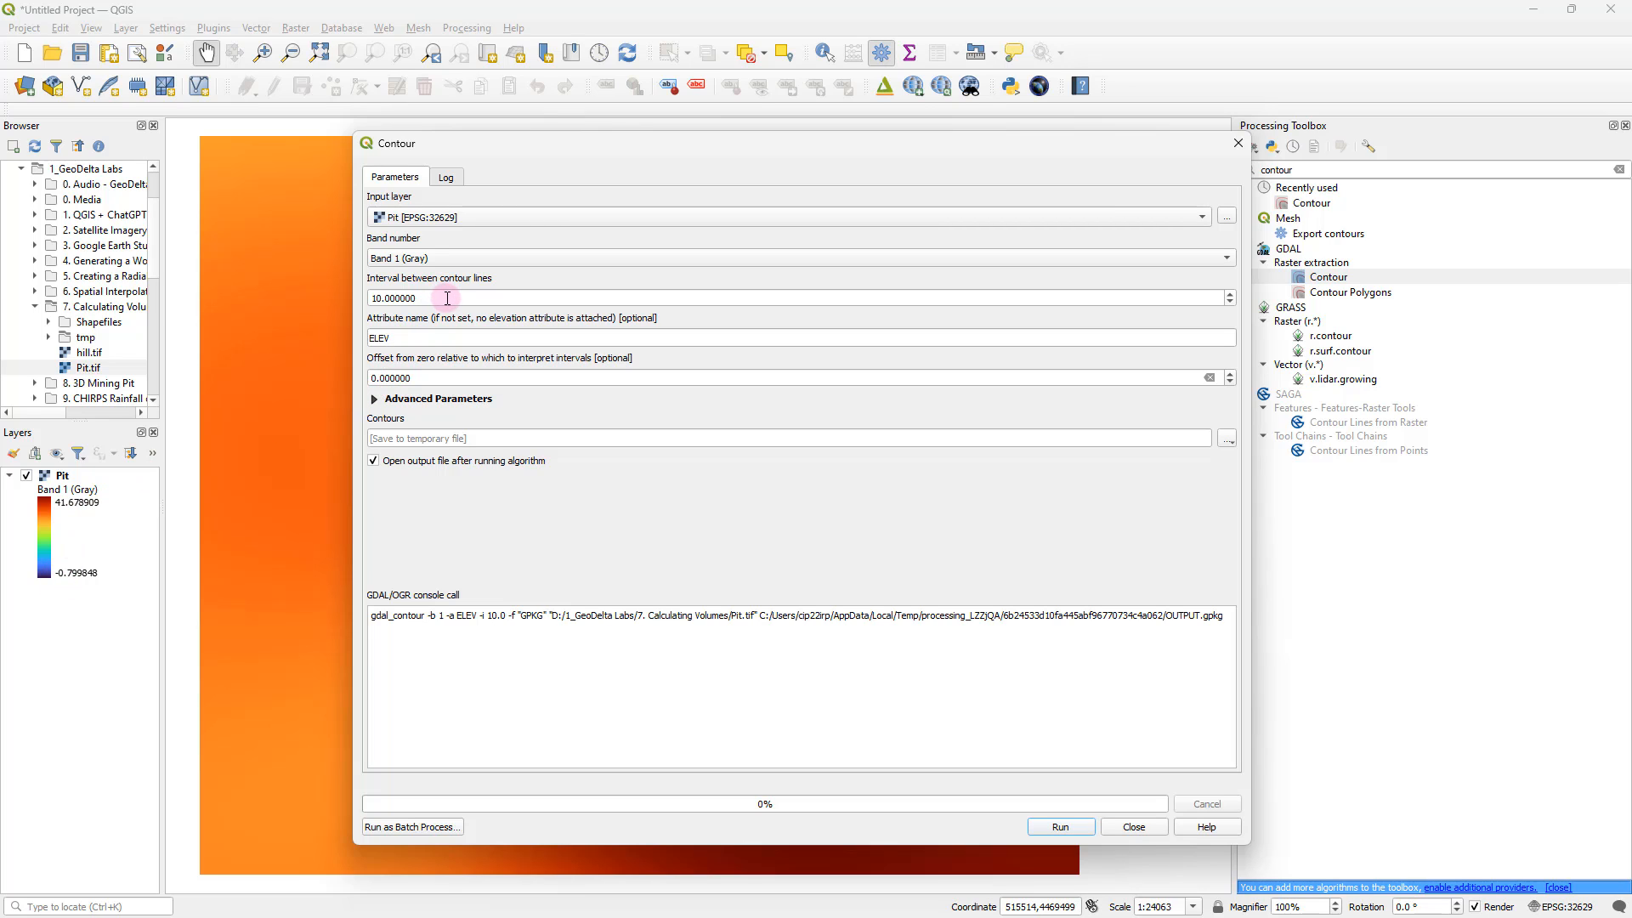
drag(447, 297, 360, 296)
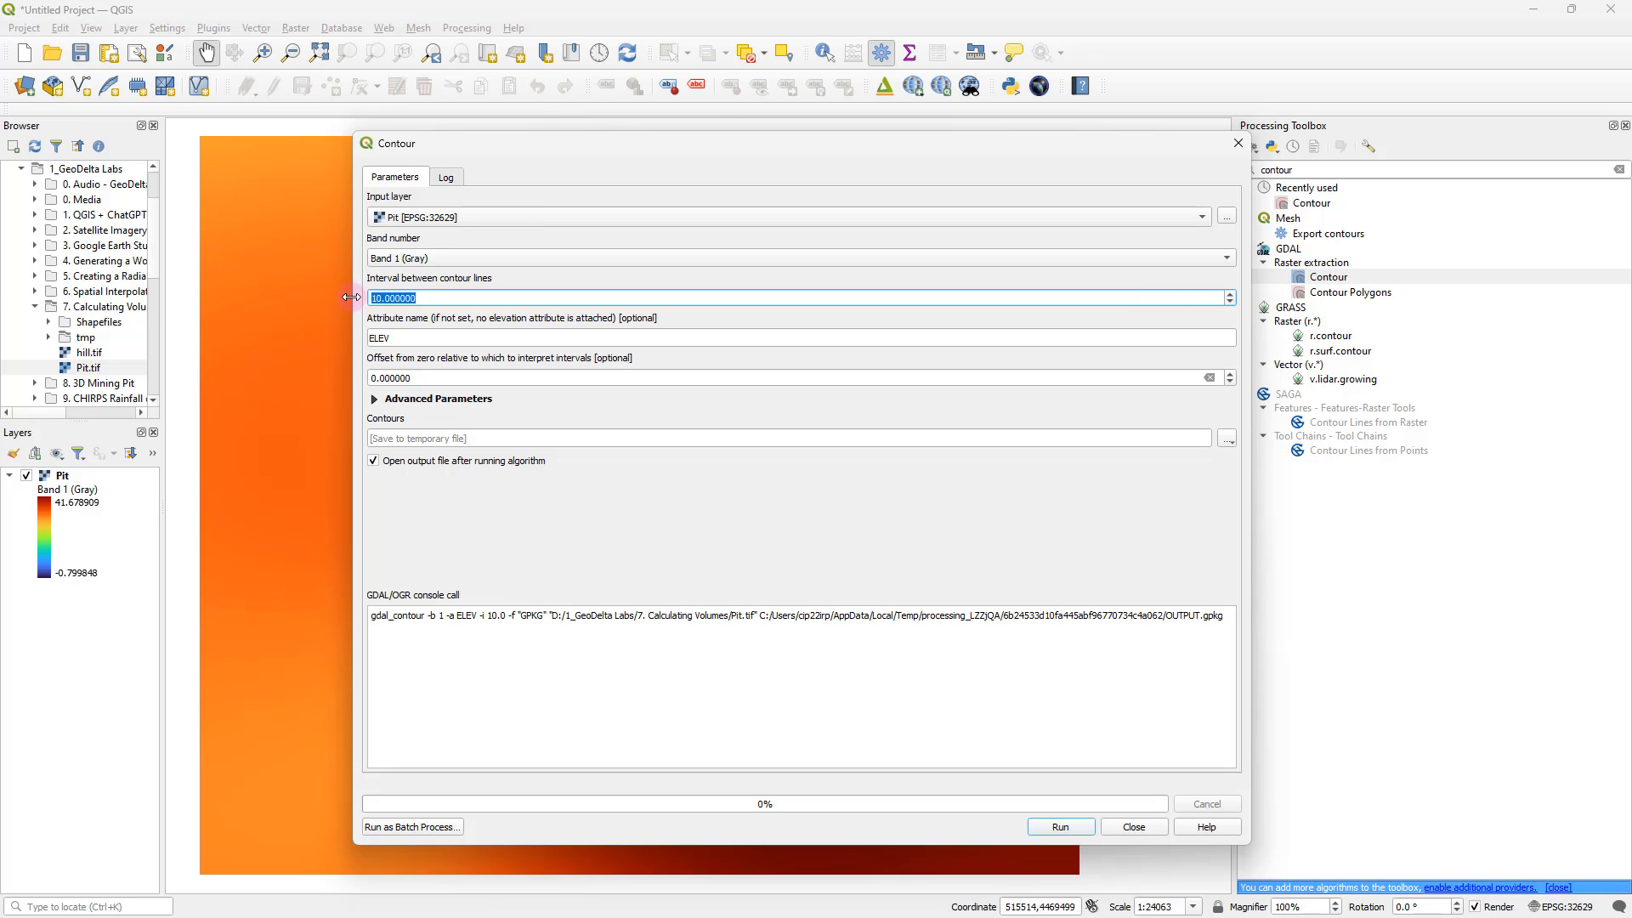
text(5)
click(612, 482)
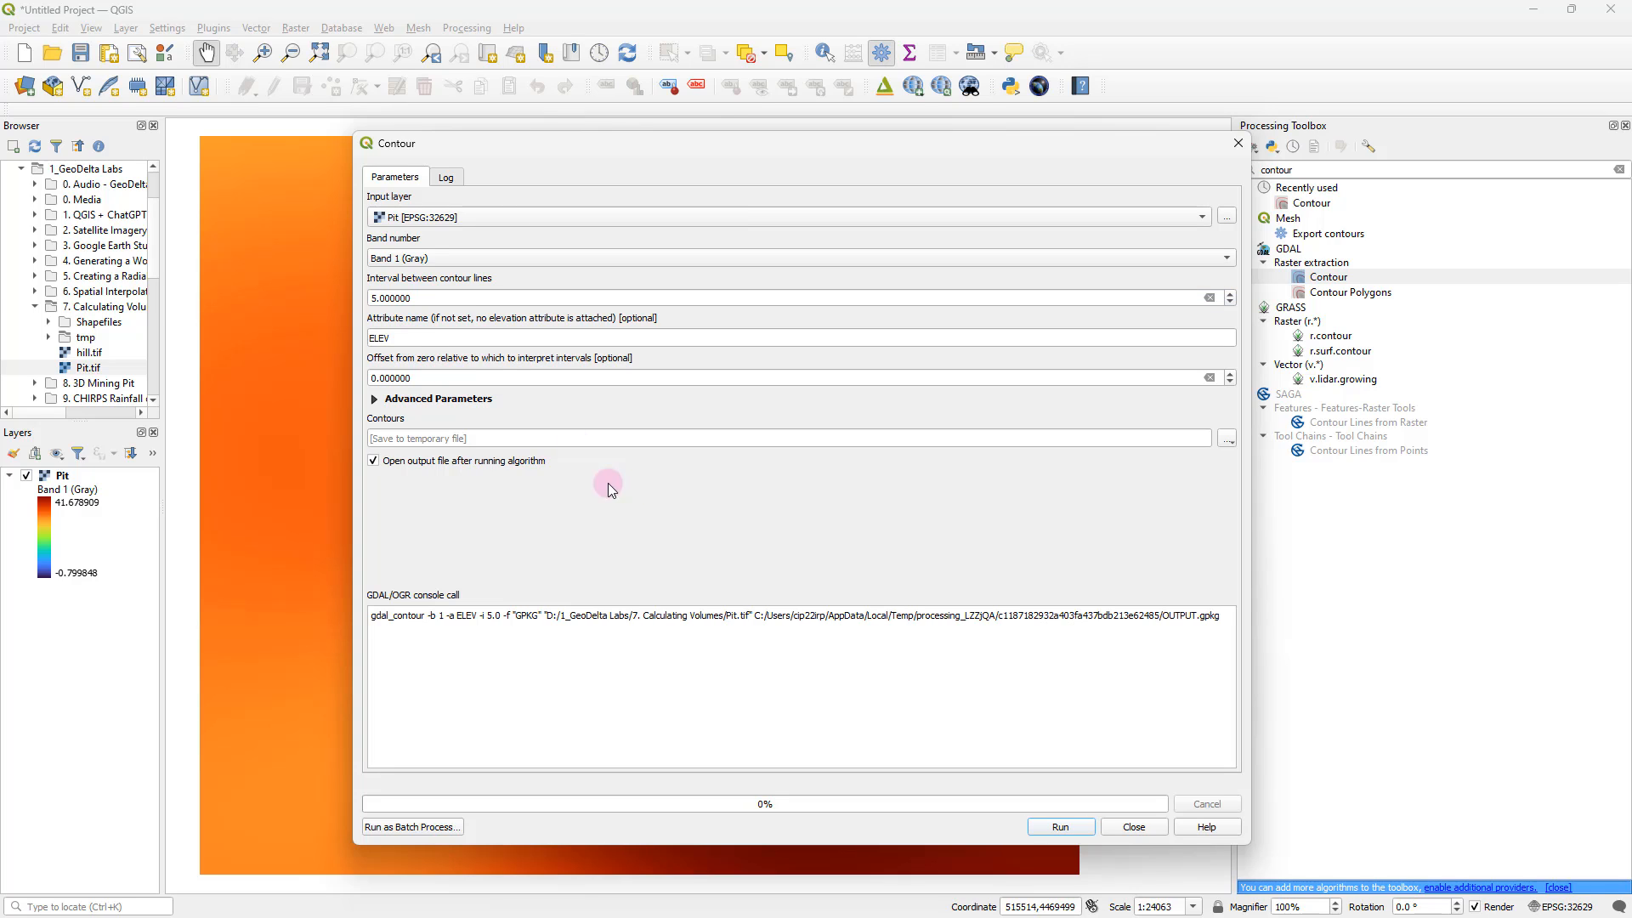
click(452, 297)
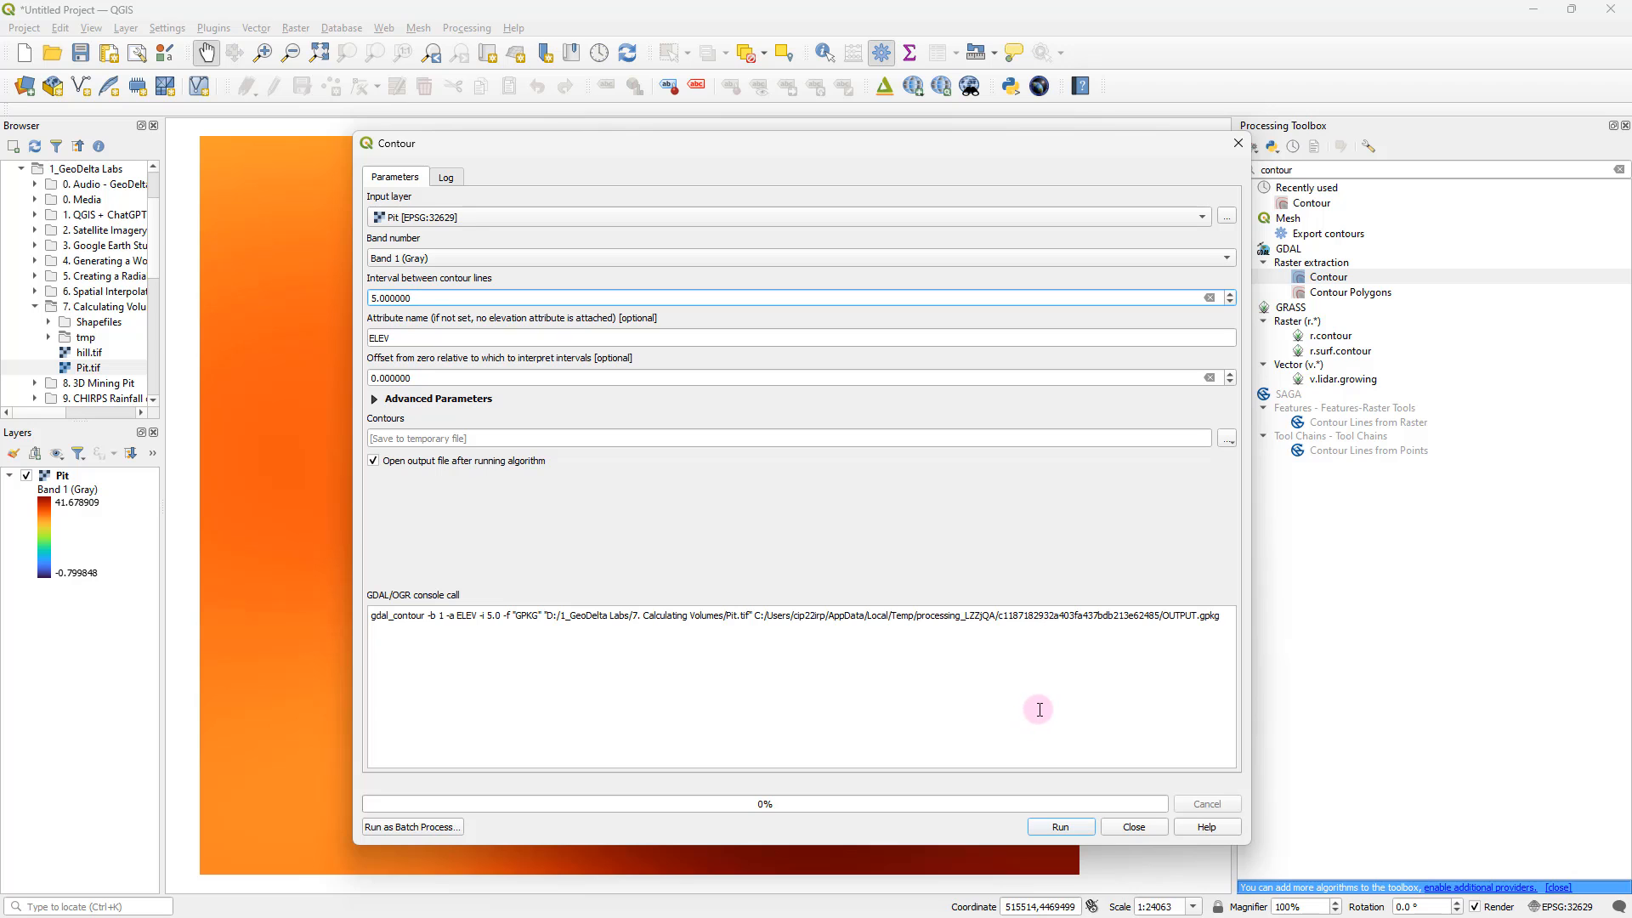
click(1061, 824)
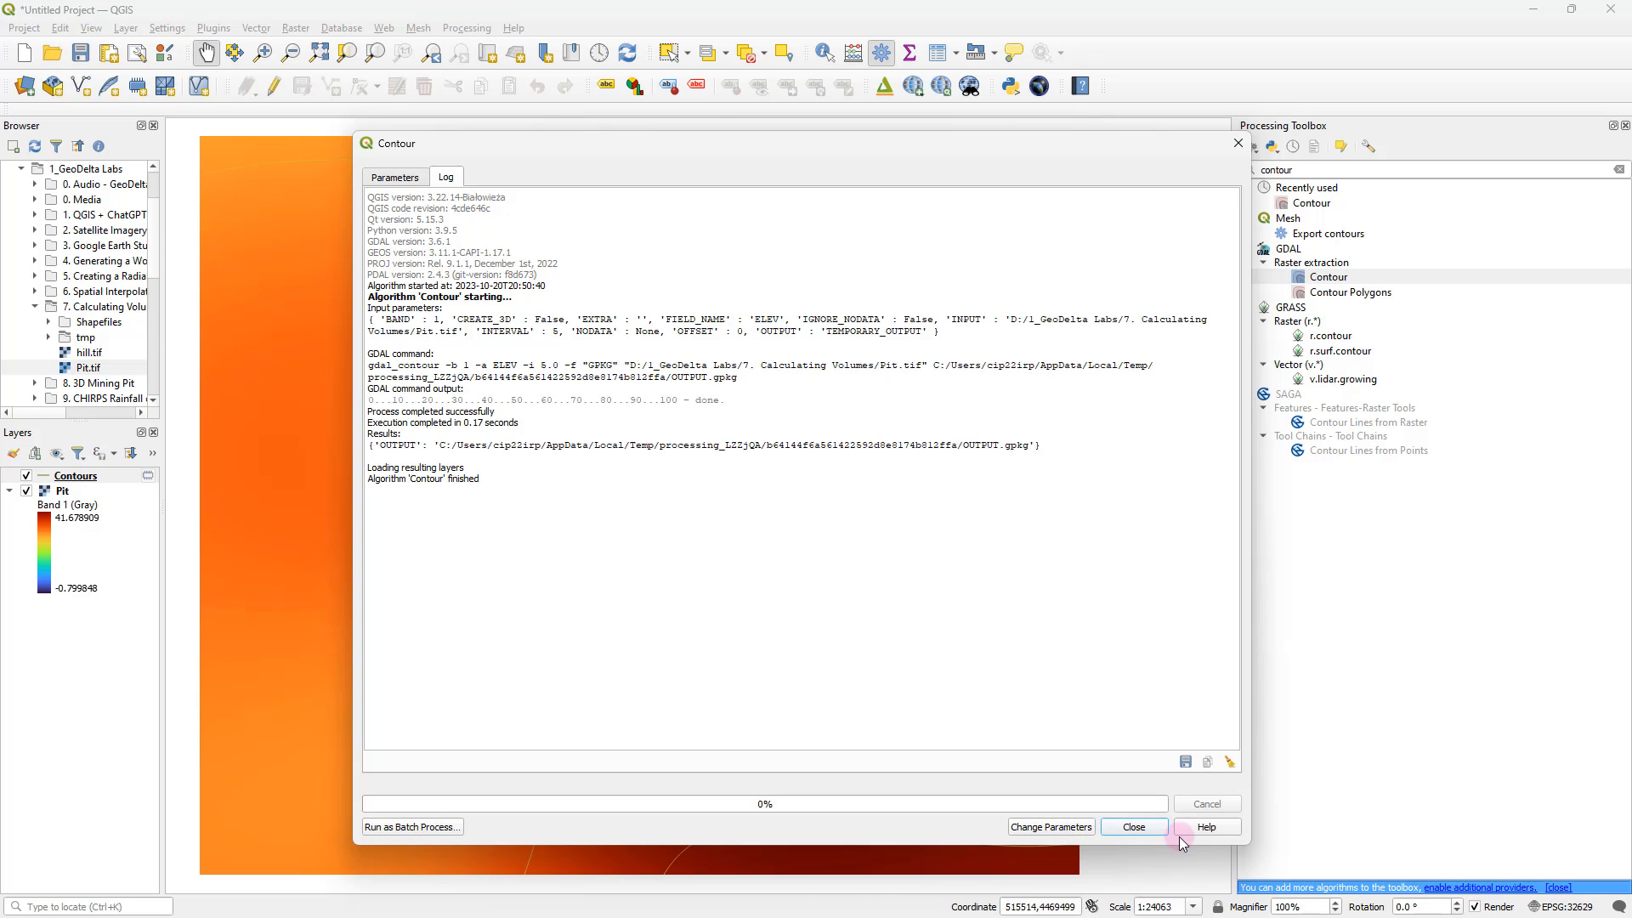
click(1139, 827)
Step: Recolor the Contours layer's simple line symbol to a near-black color and apply the symbology
drag(943, 589, 993, 607)
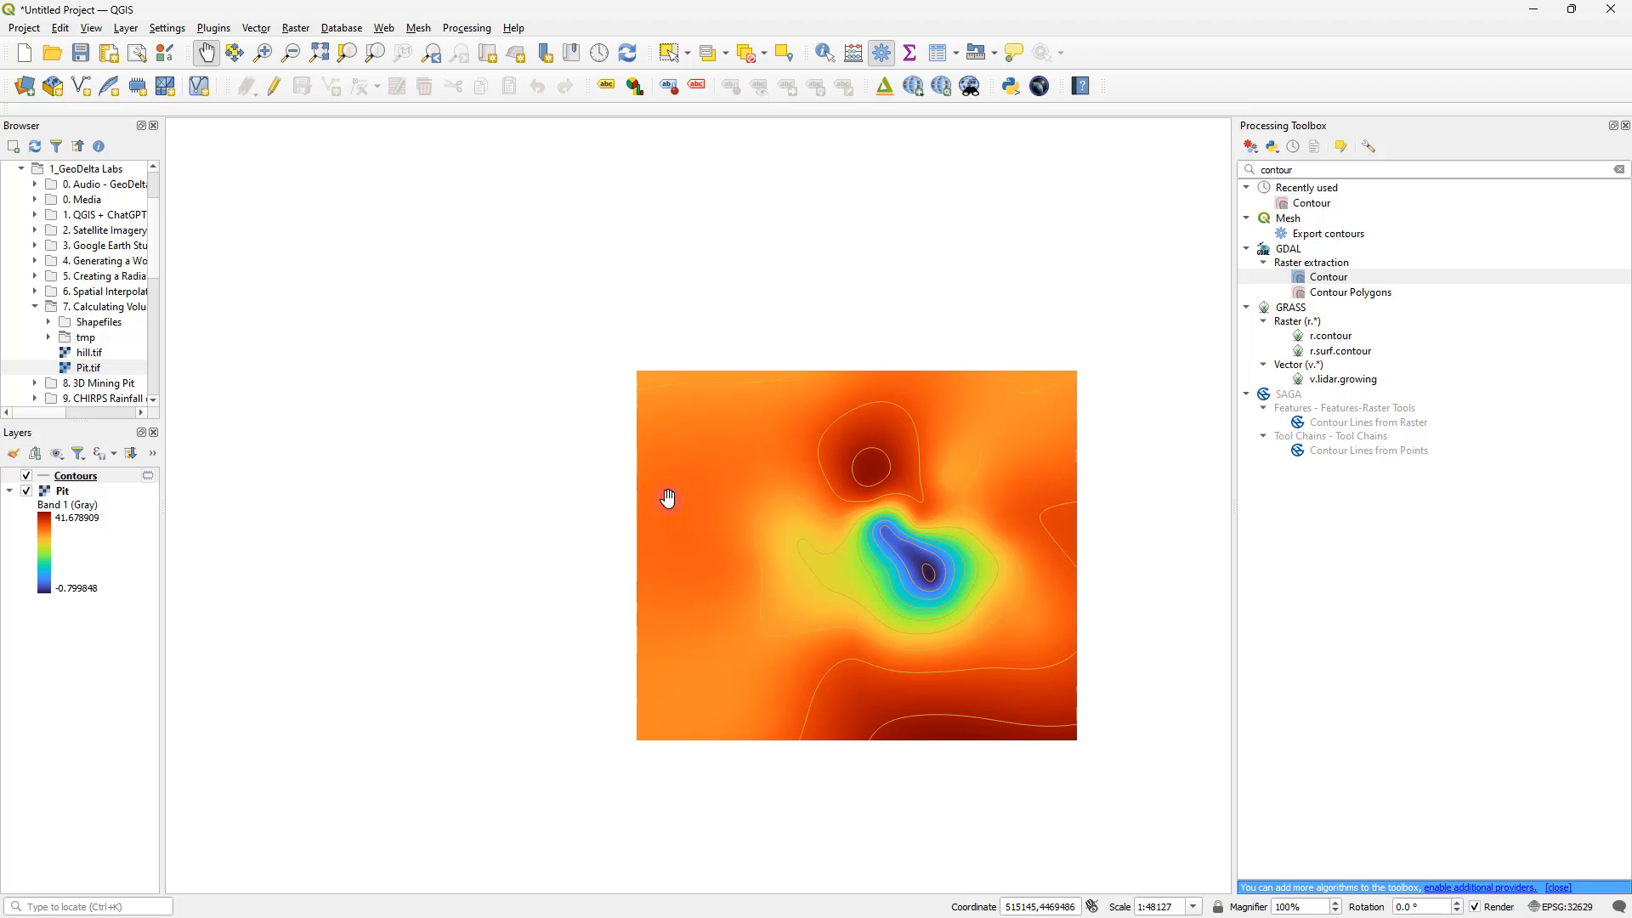
click(44, 478)
double_click(44, 481)
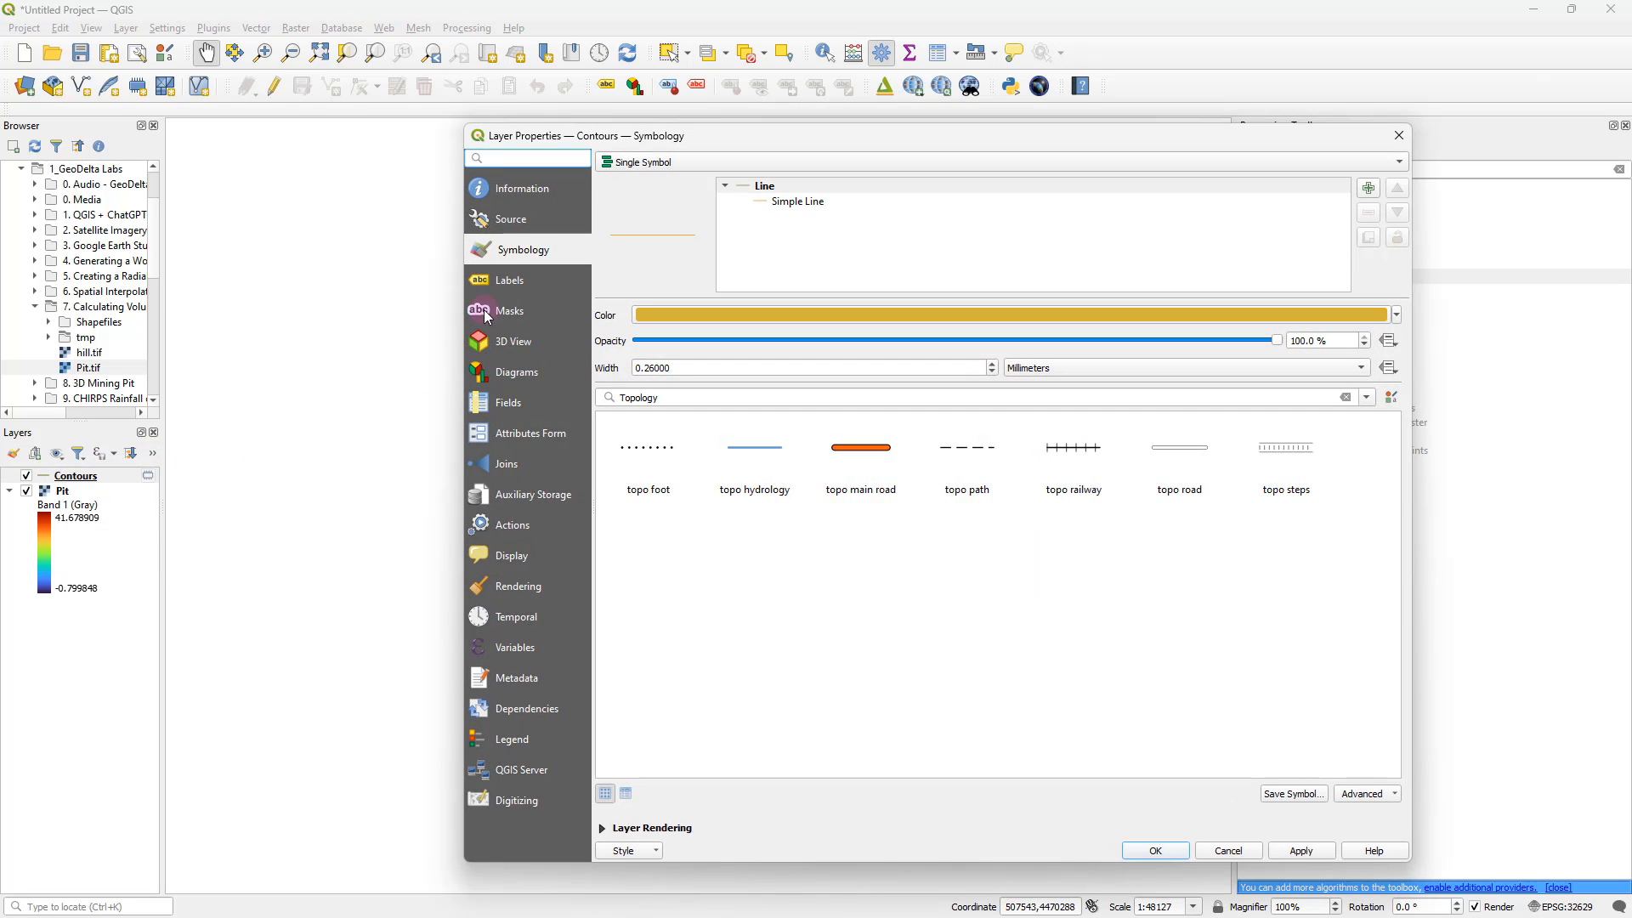
click(529, 250)
click(759, 204)
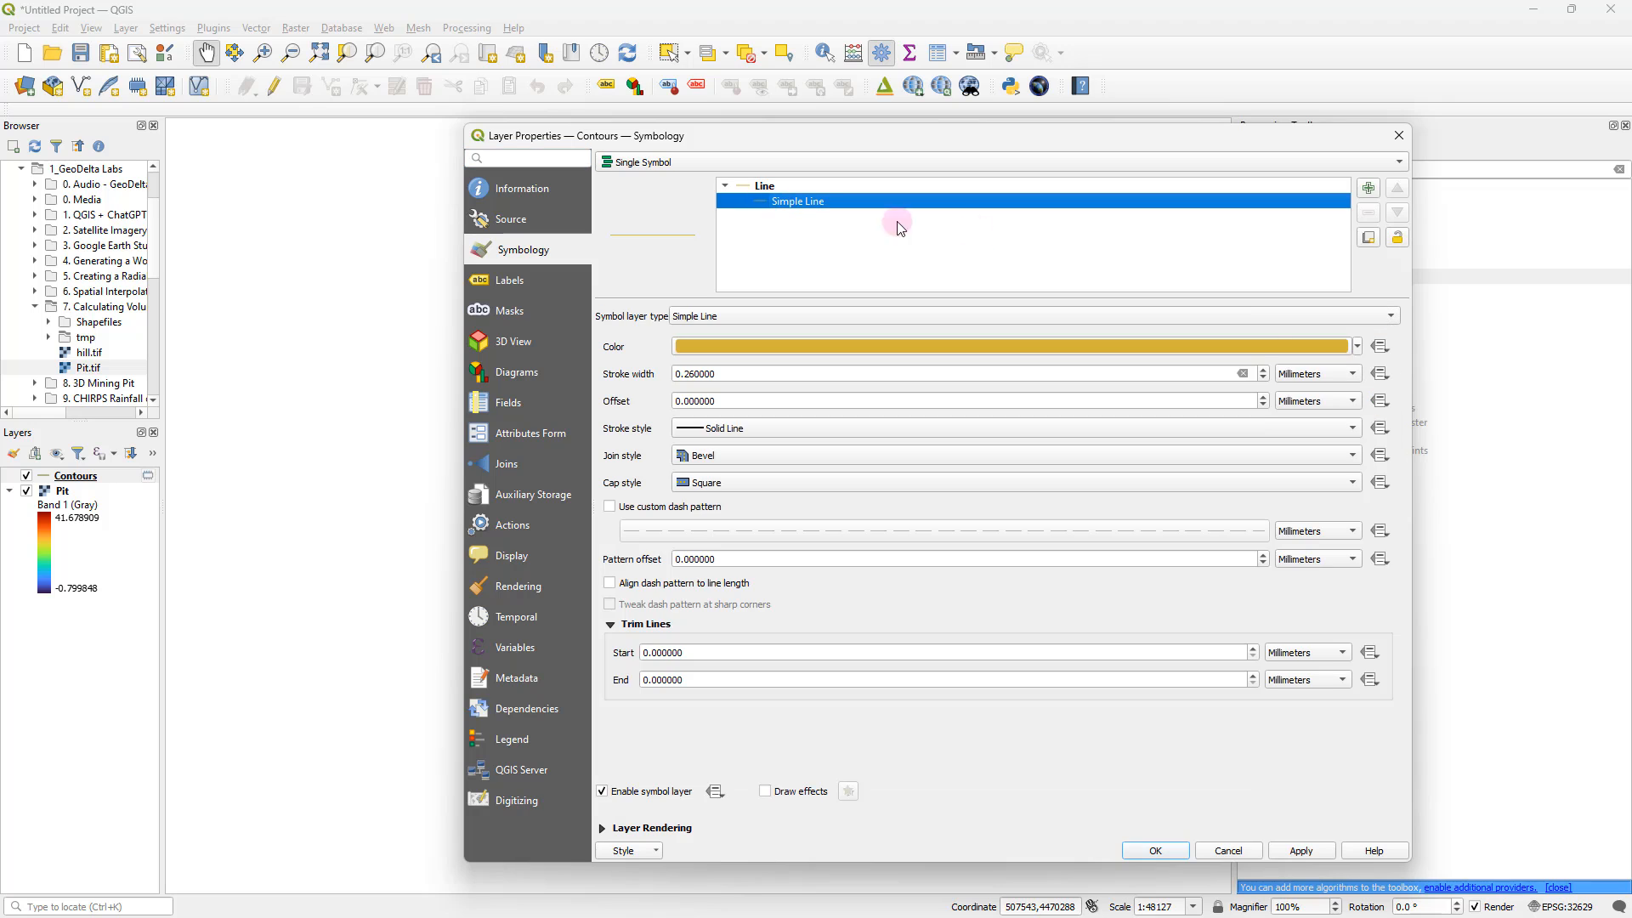
click(1358, 346)
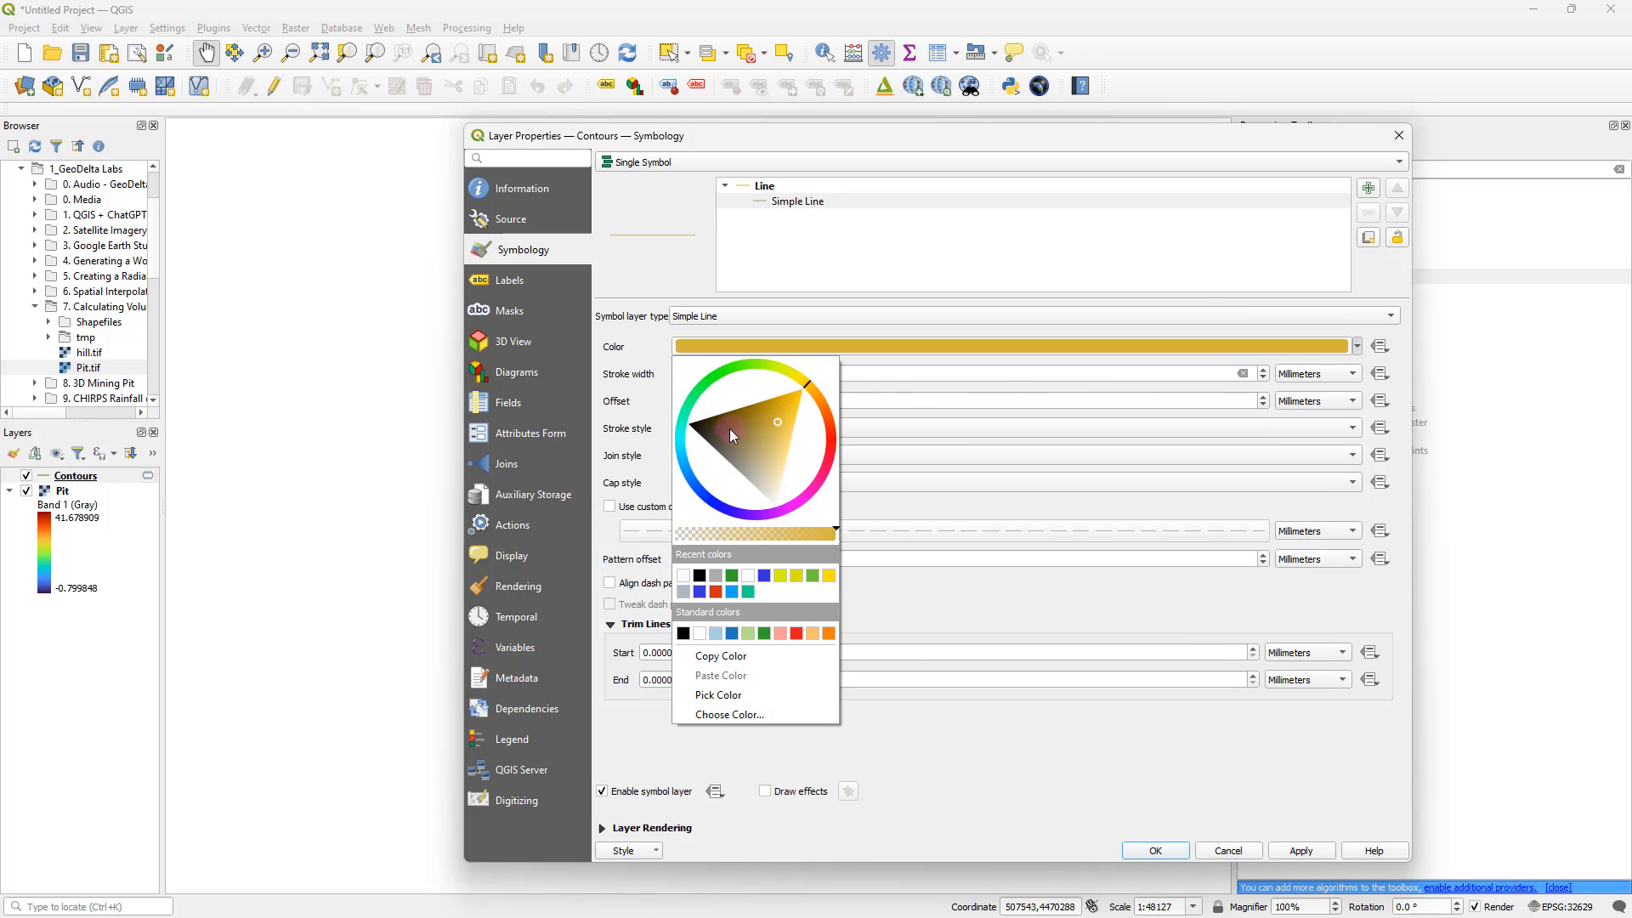
drag(731, 435, 703, 424)
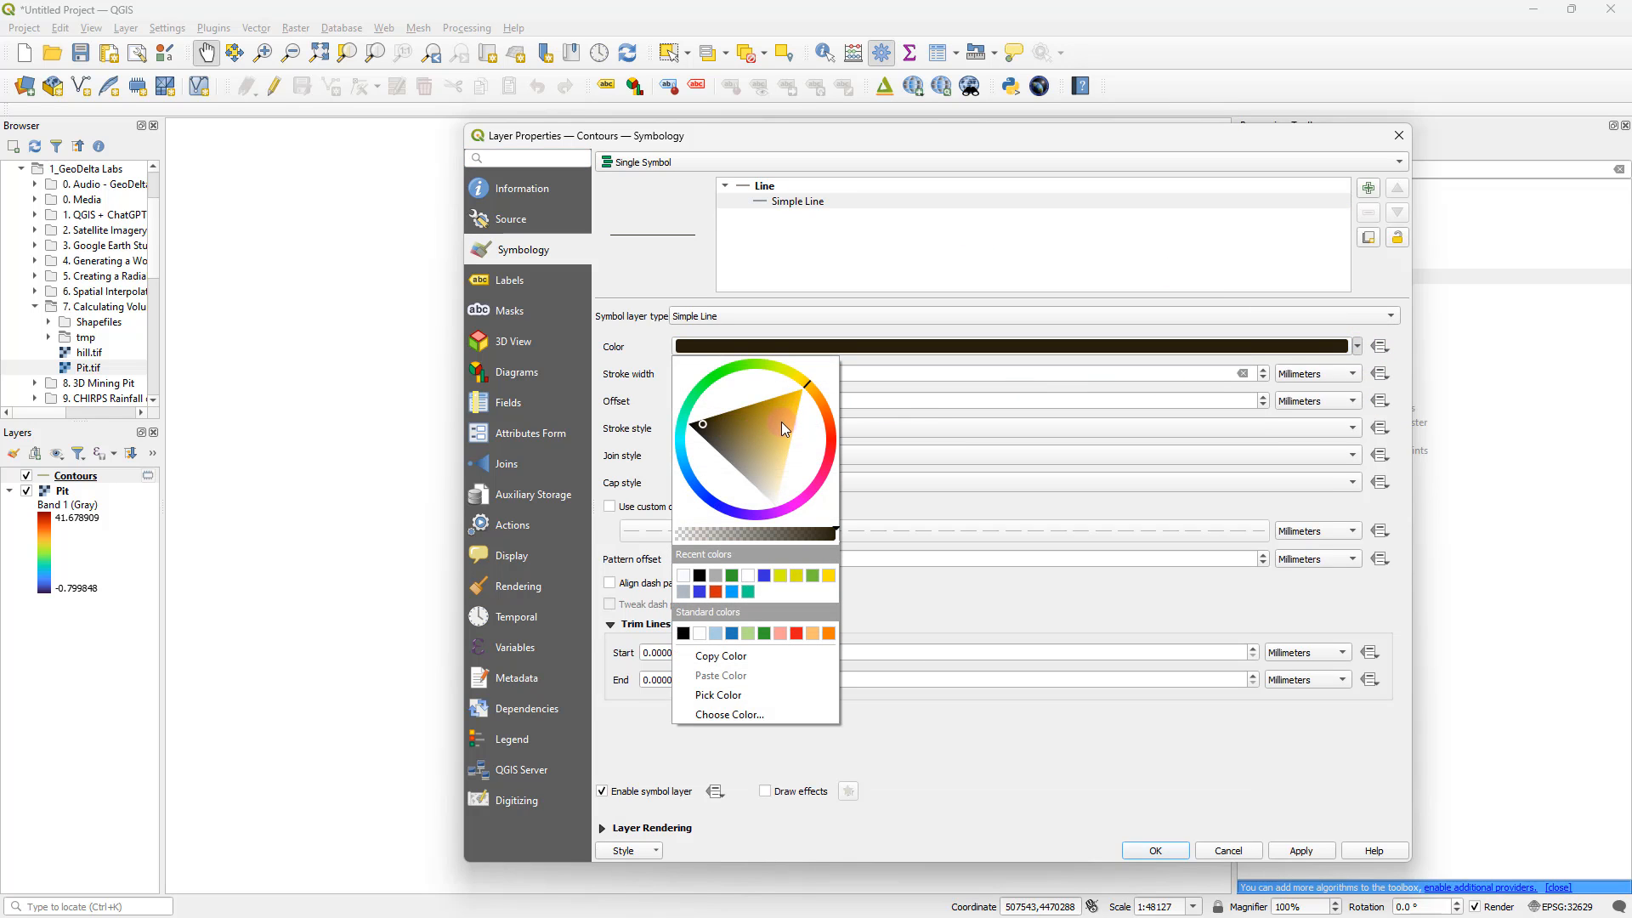
click(818, 274)
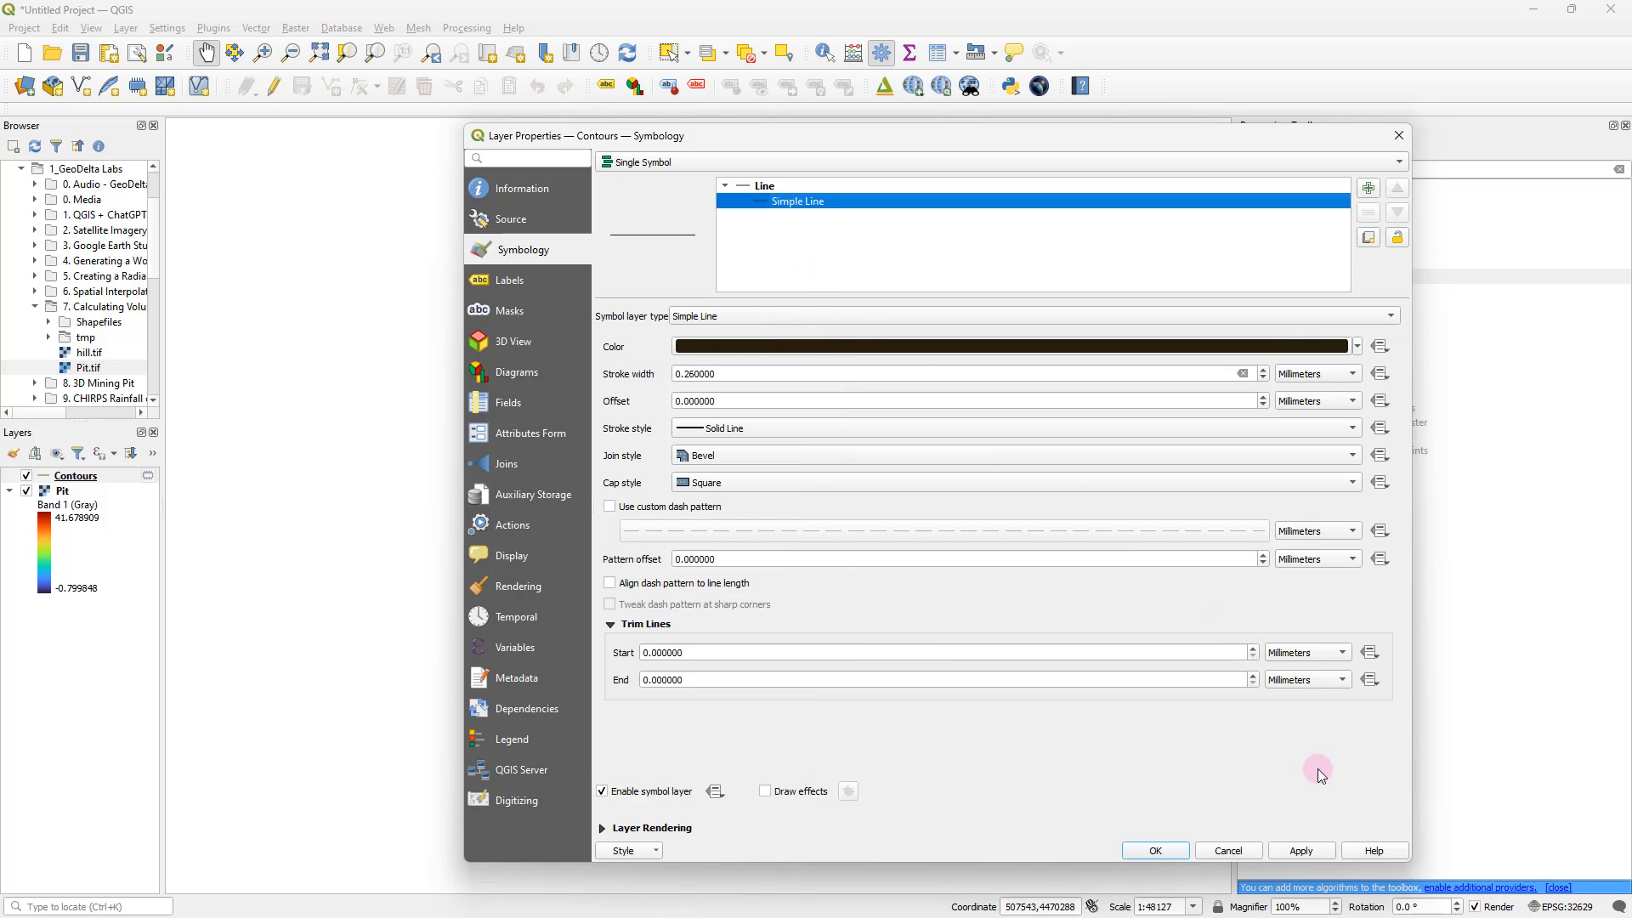
click(1318, 853)
click(1162, 852)
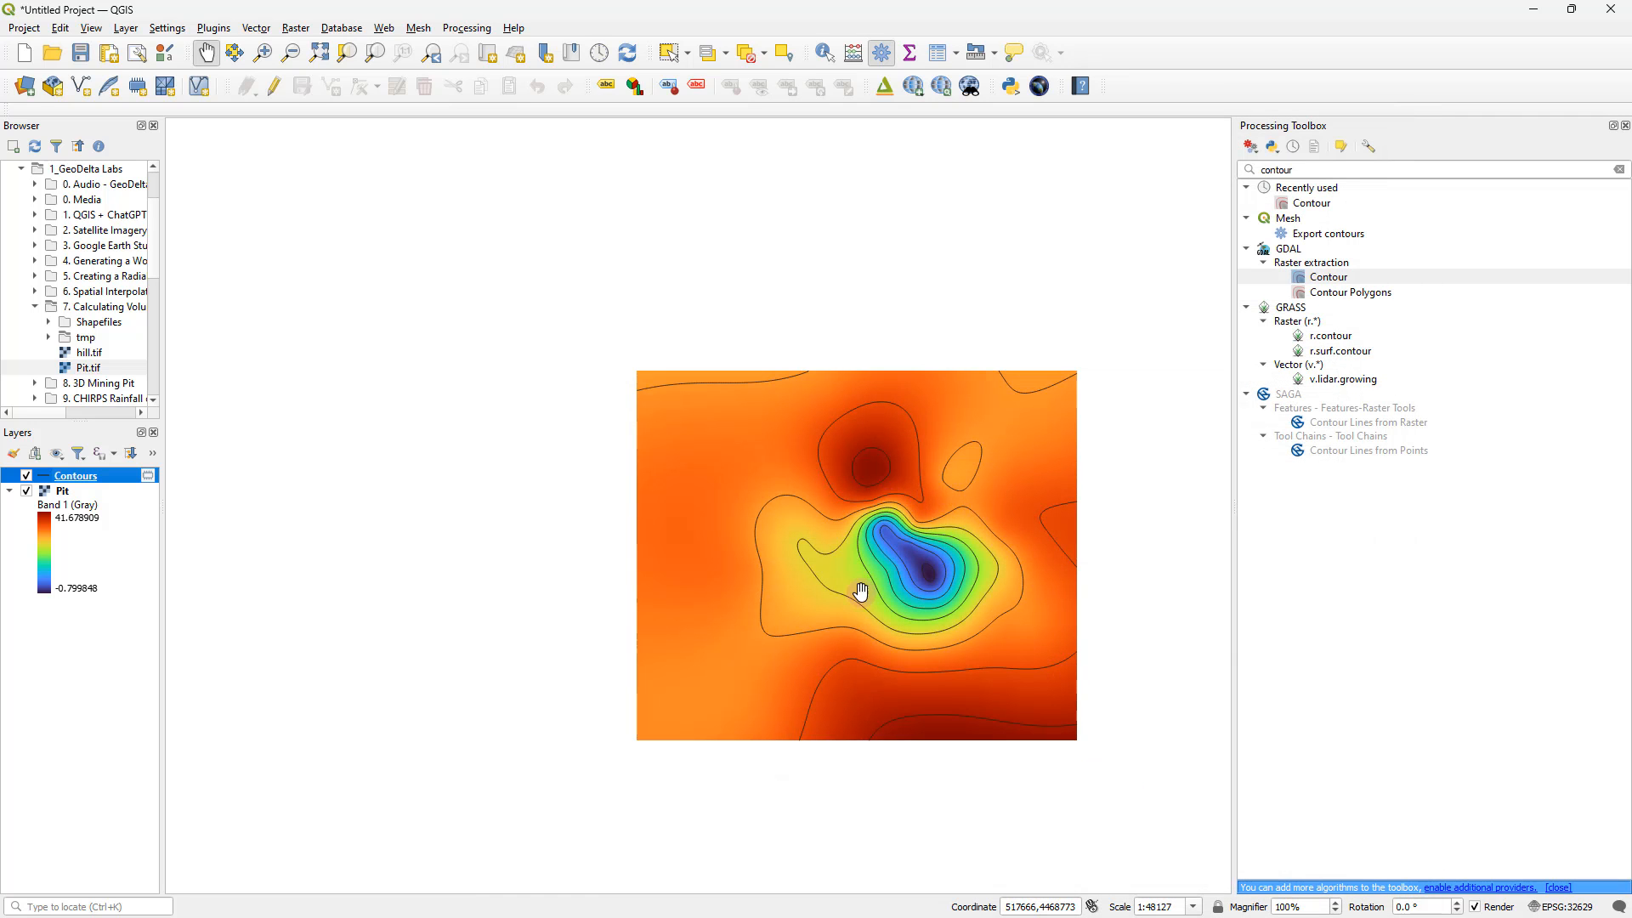
scroll(983, 568, up, 2)
scroll(654, 571, down, 2)
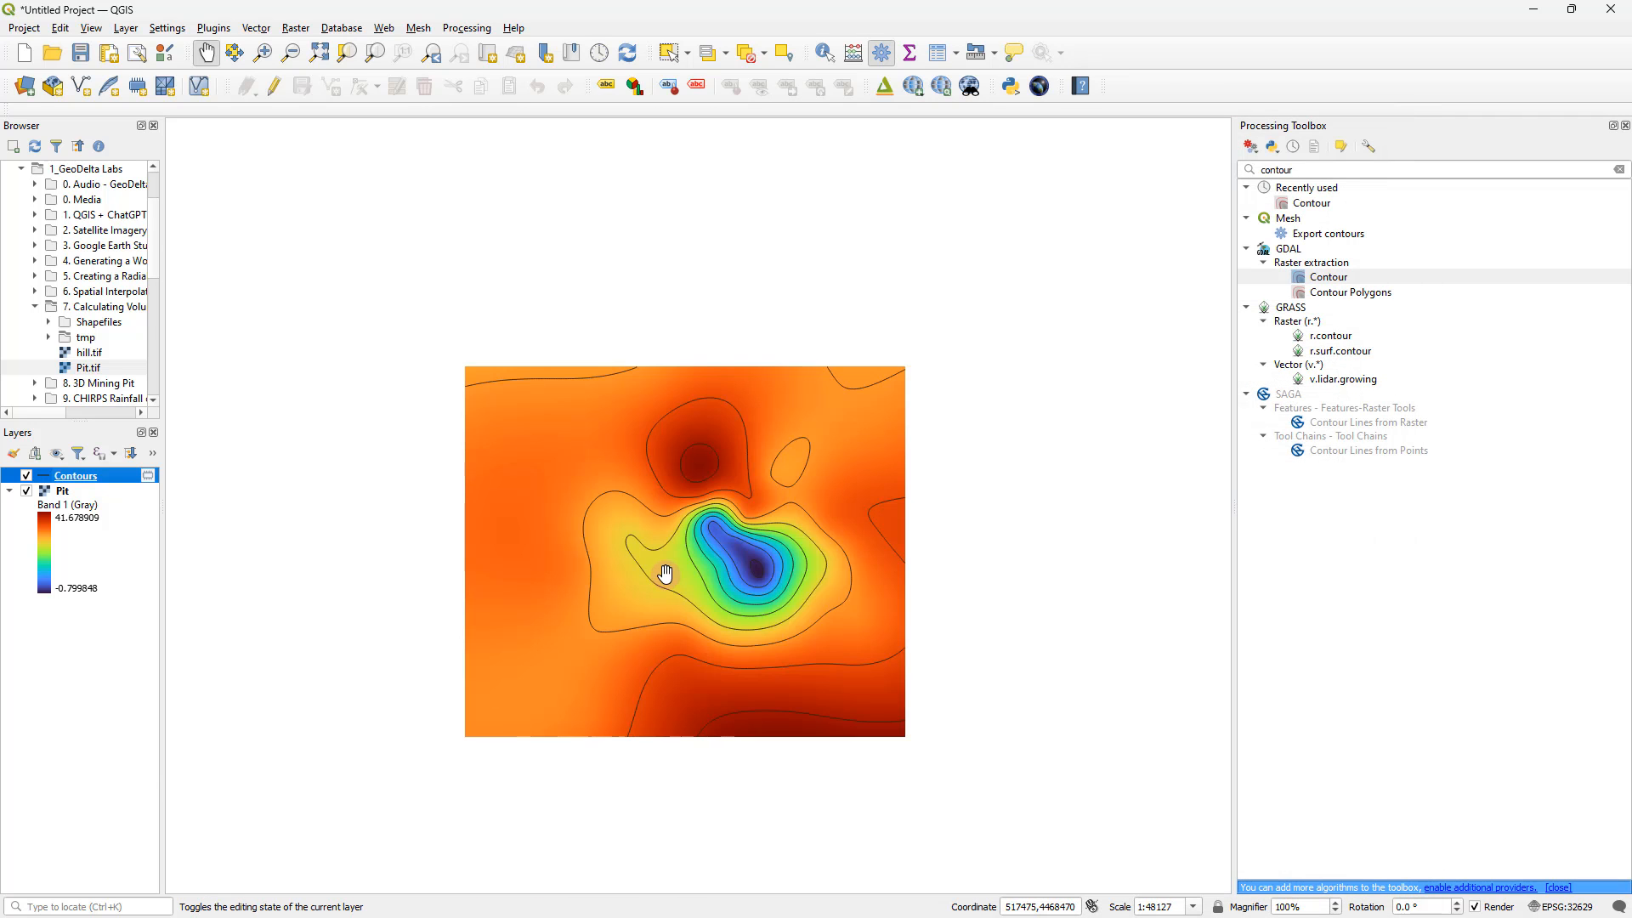
Step: Examine the elevation values in the Contours layer's attribute table, then close the table
right_click(98, 478)
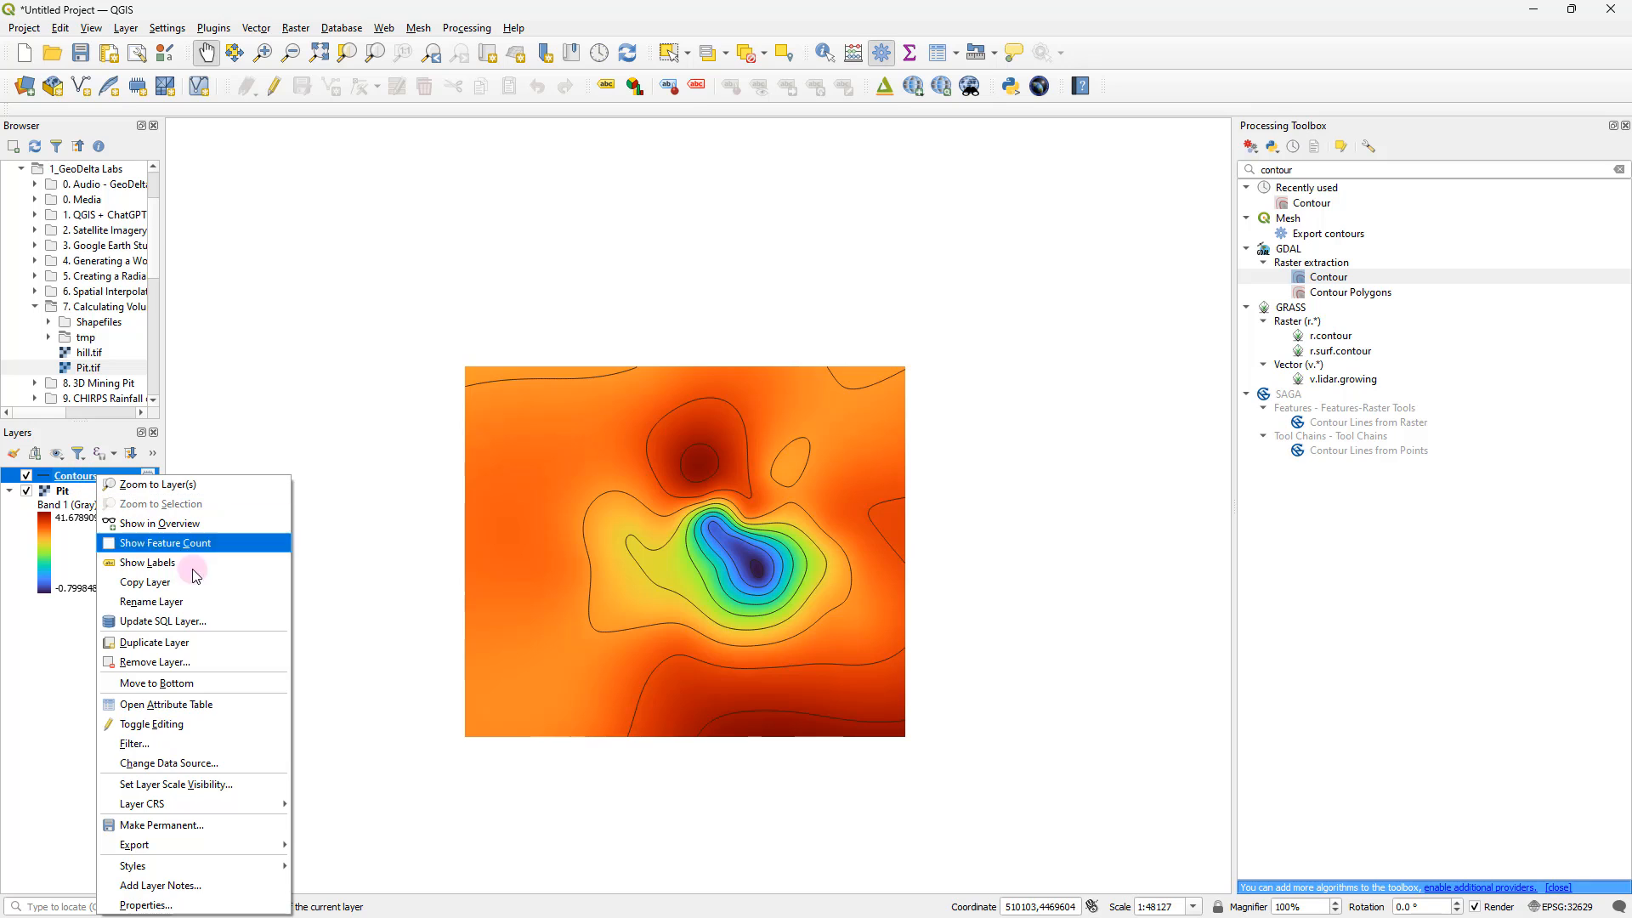
click(166, 704)
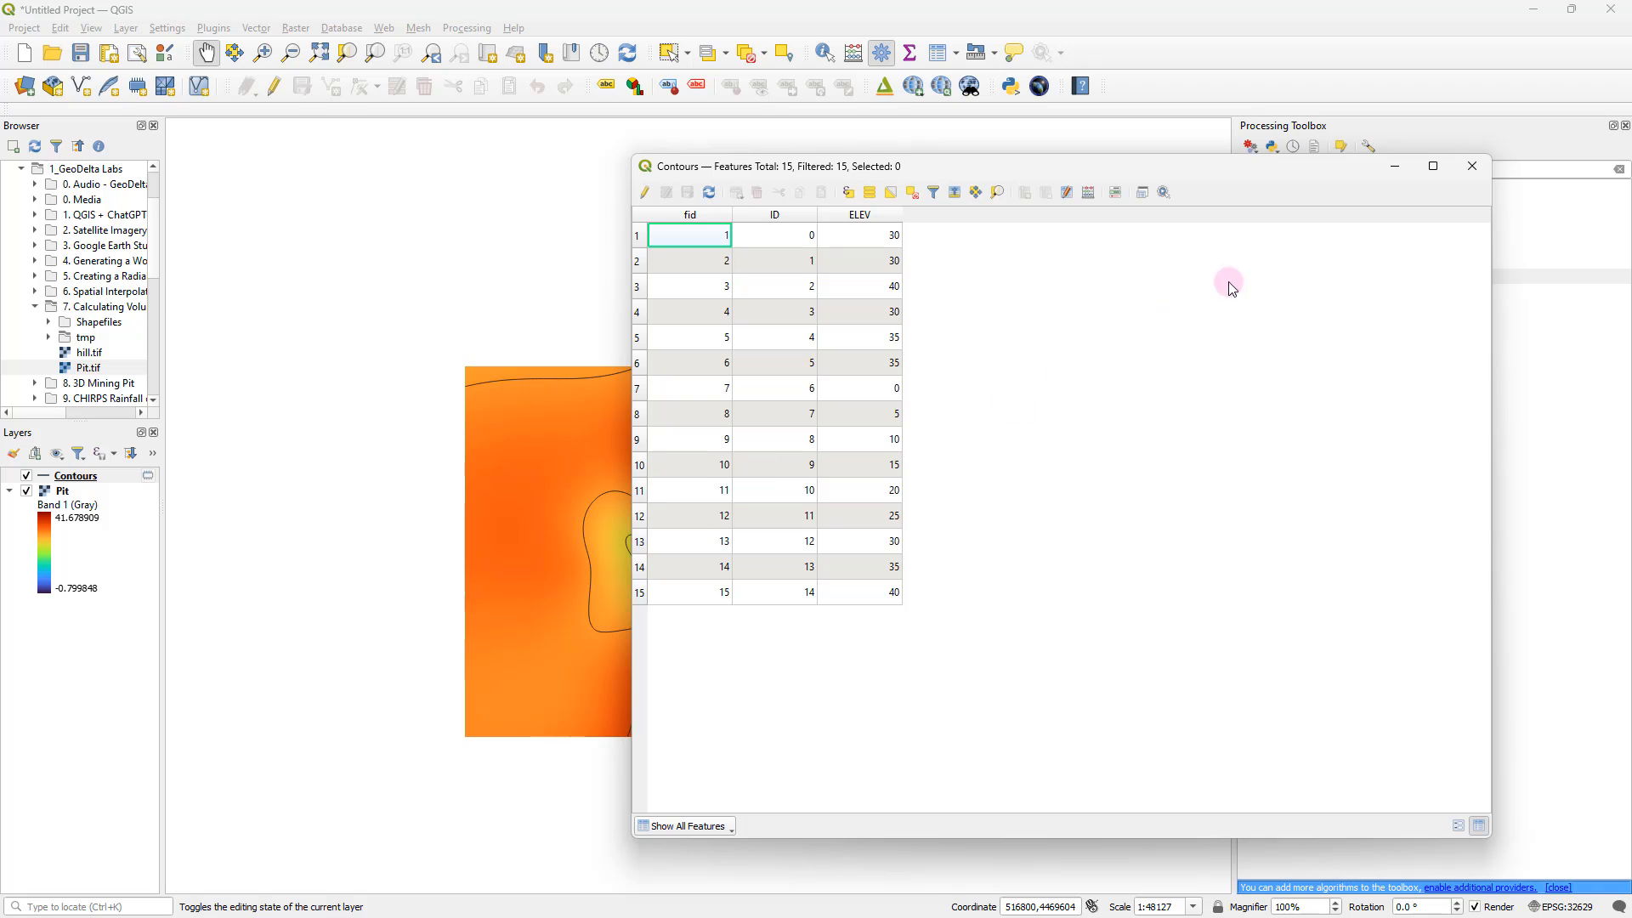
click(1473, 166)
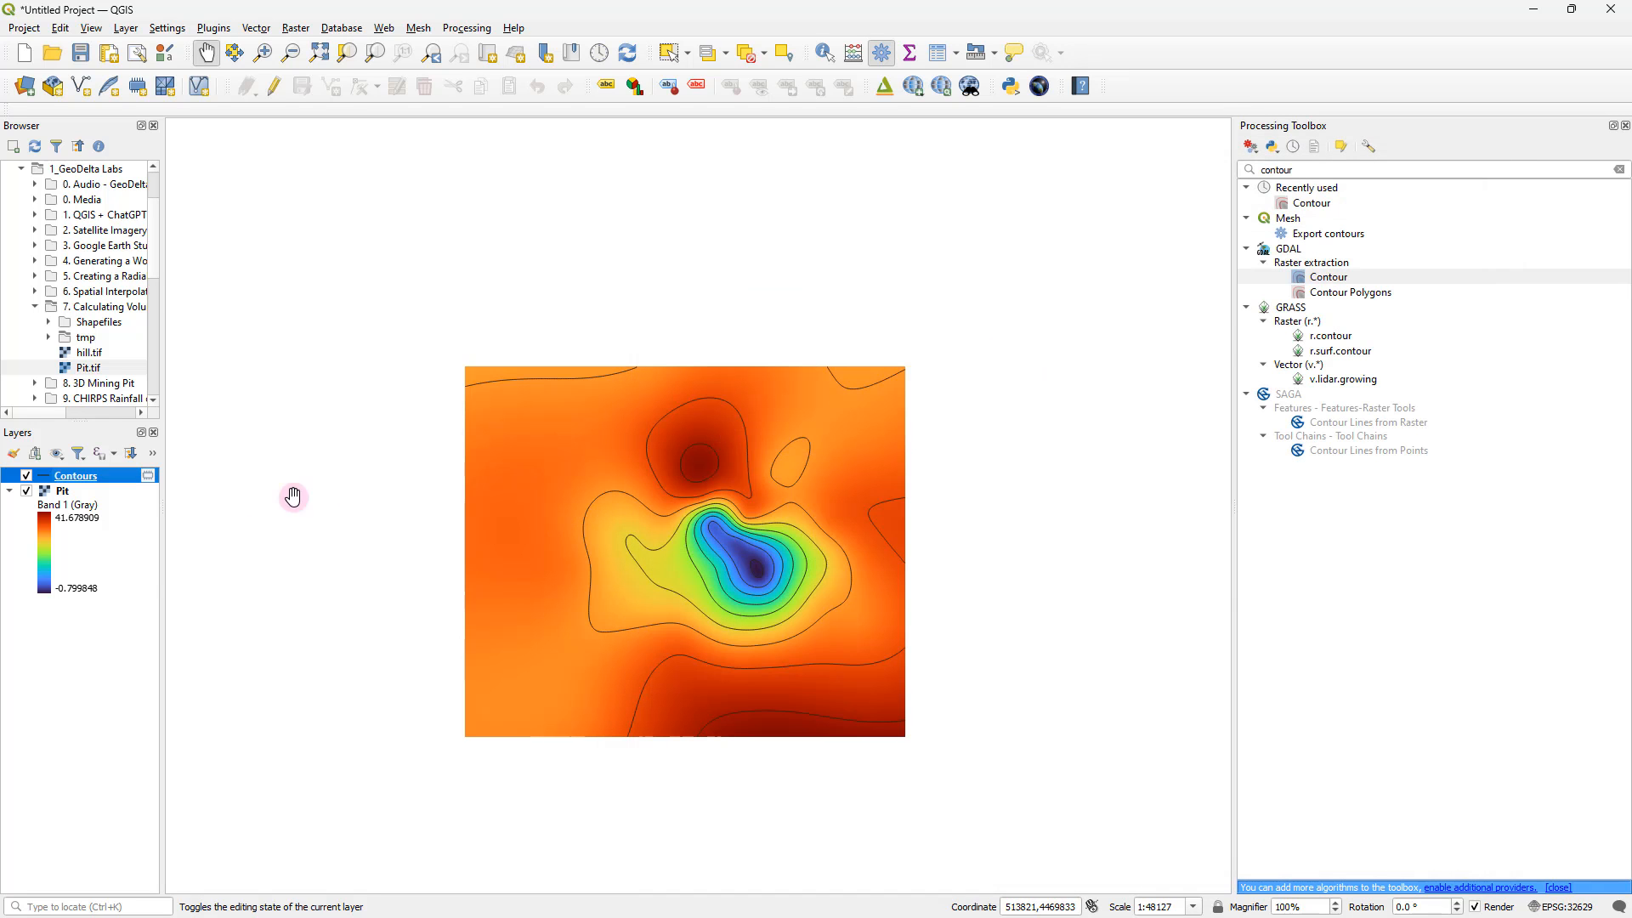
Step: Enable single labels on the Contours layer using the ELEV field as the label value
right_click(105, 476)
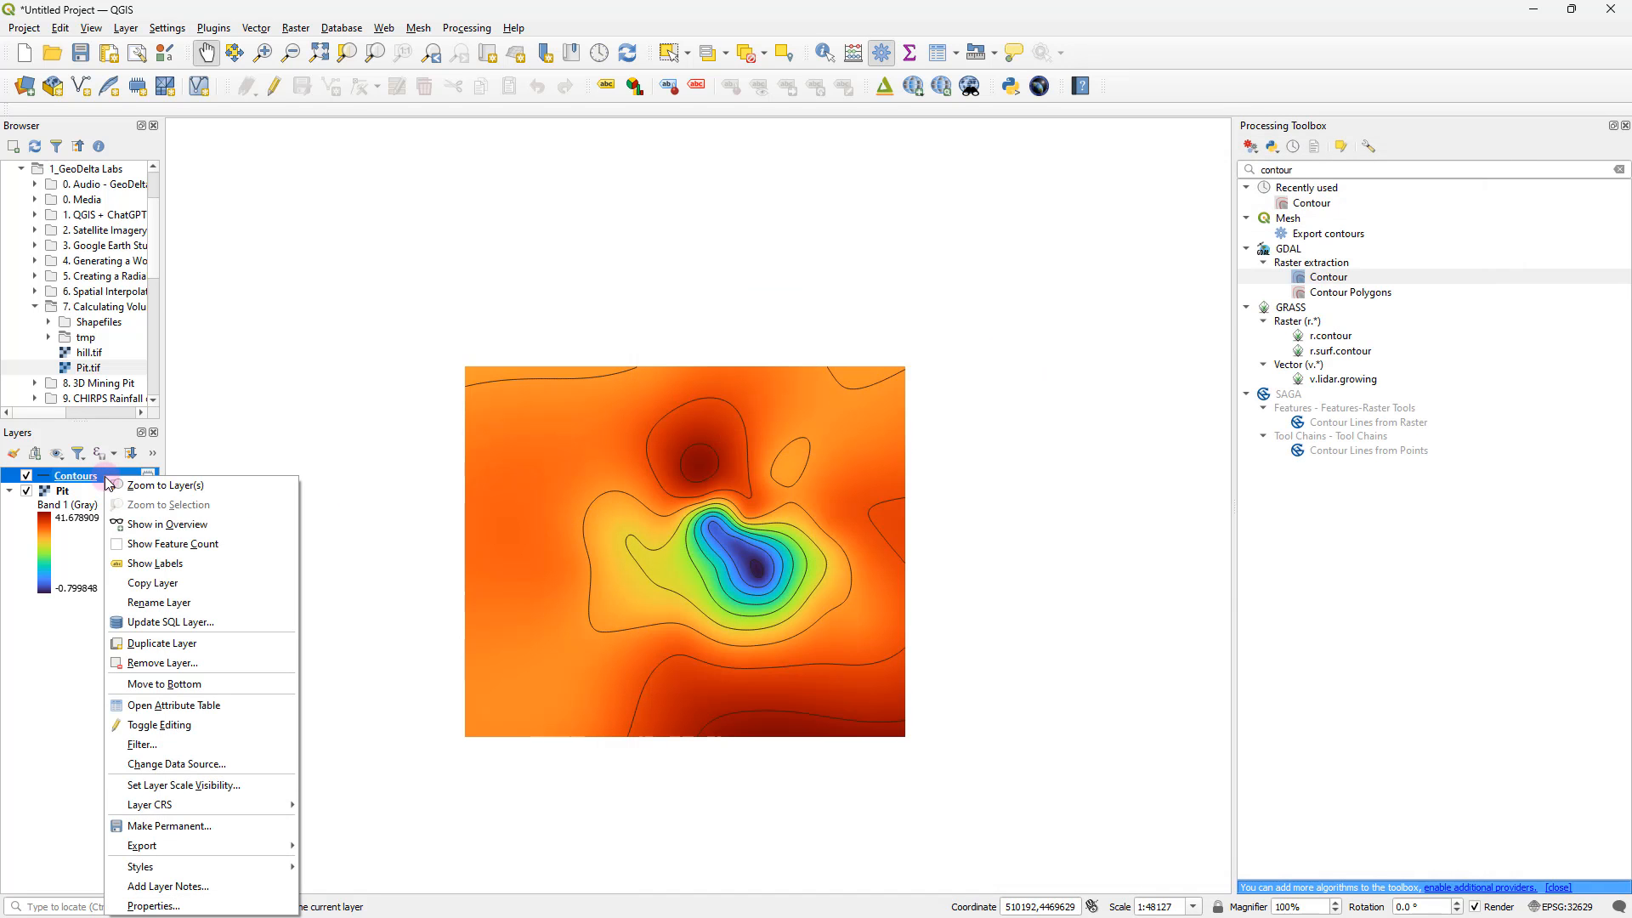
click(170, 905)
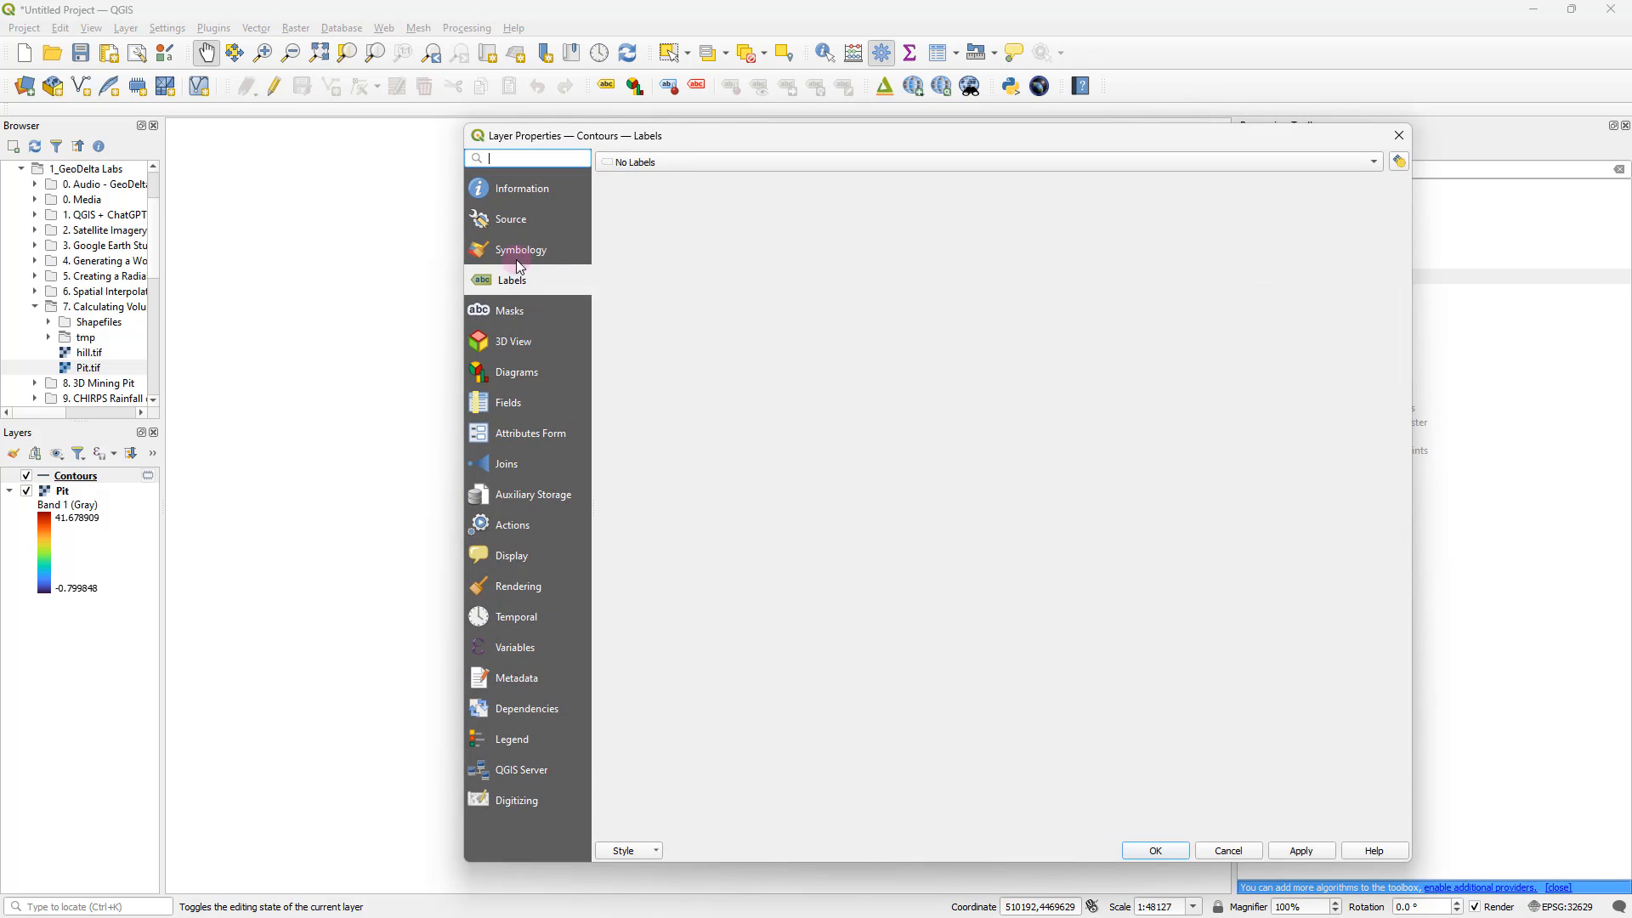
click(516, 251)
click(513, 286)
click(658, 161)
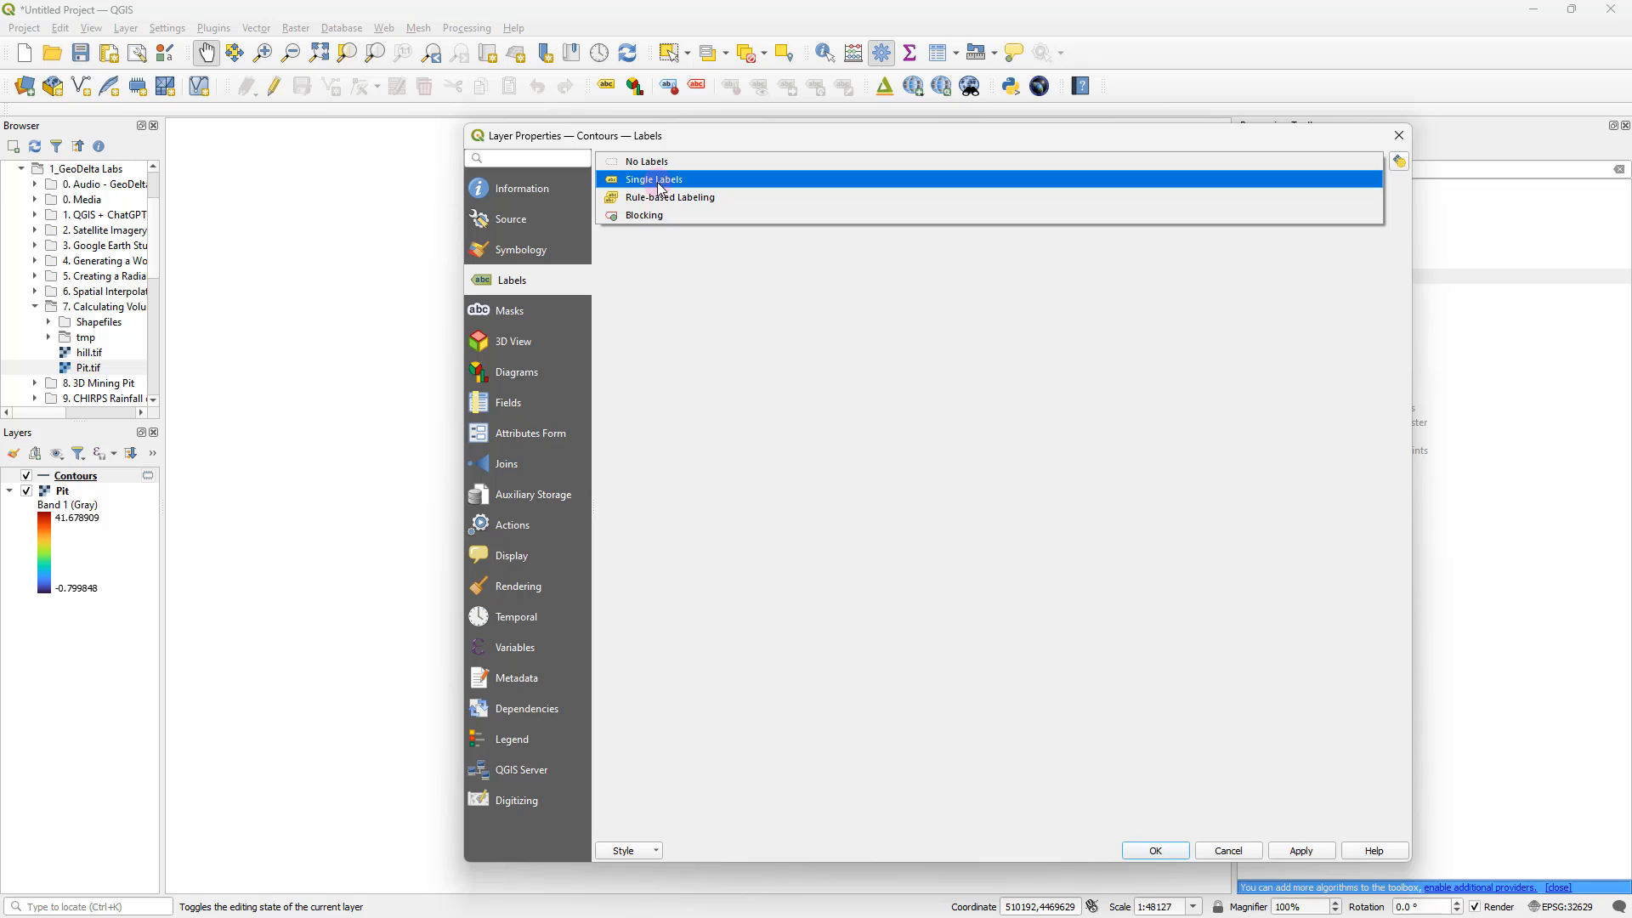
click(671, 182)
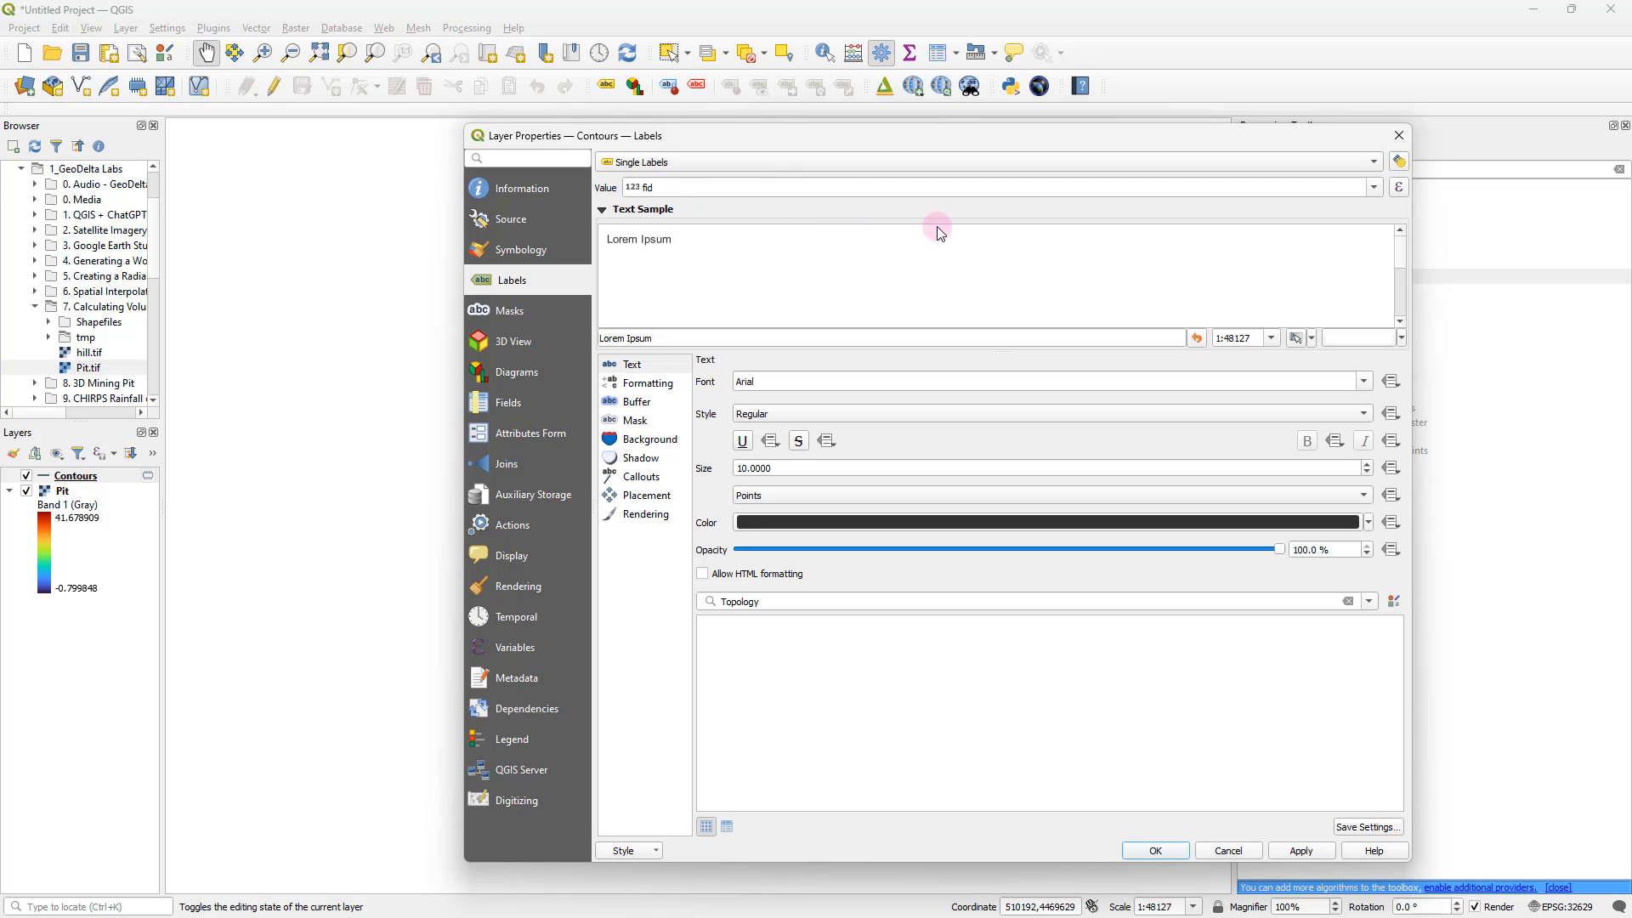
click(1375, 187)
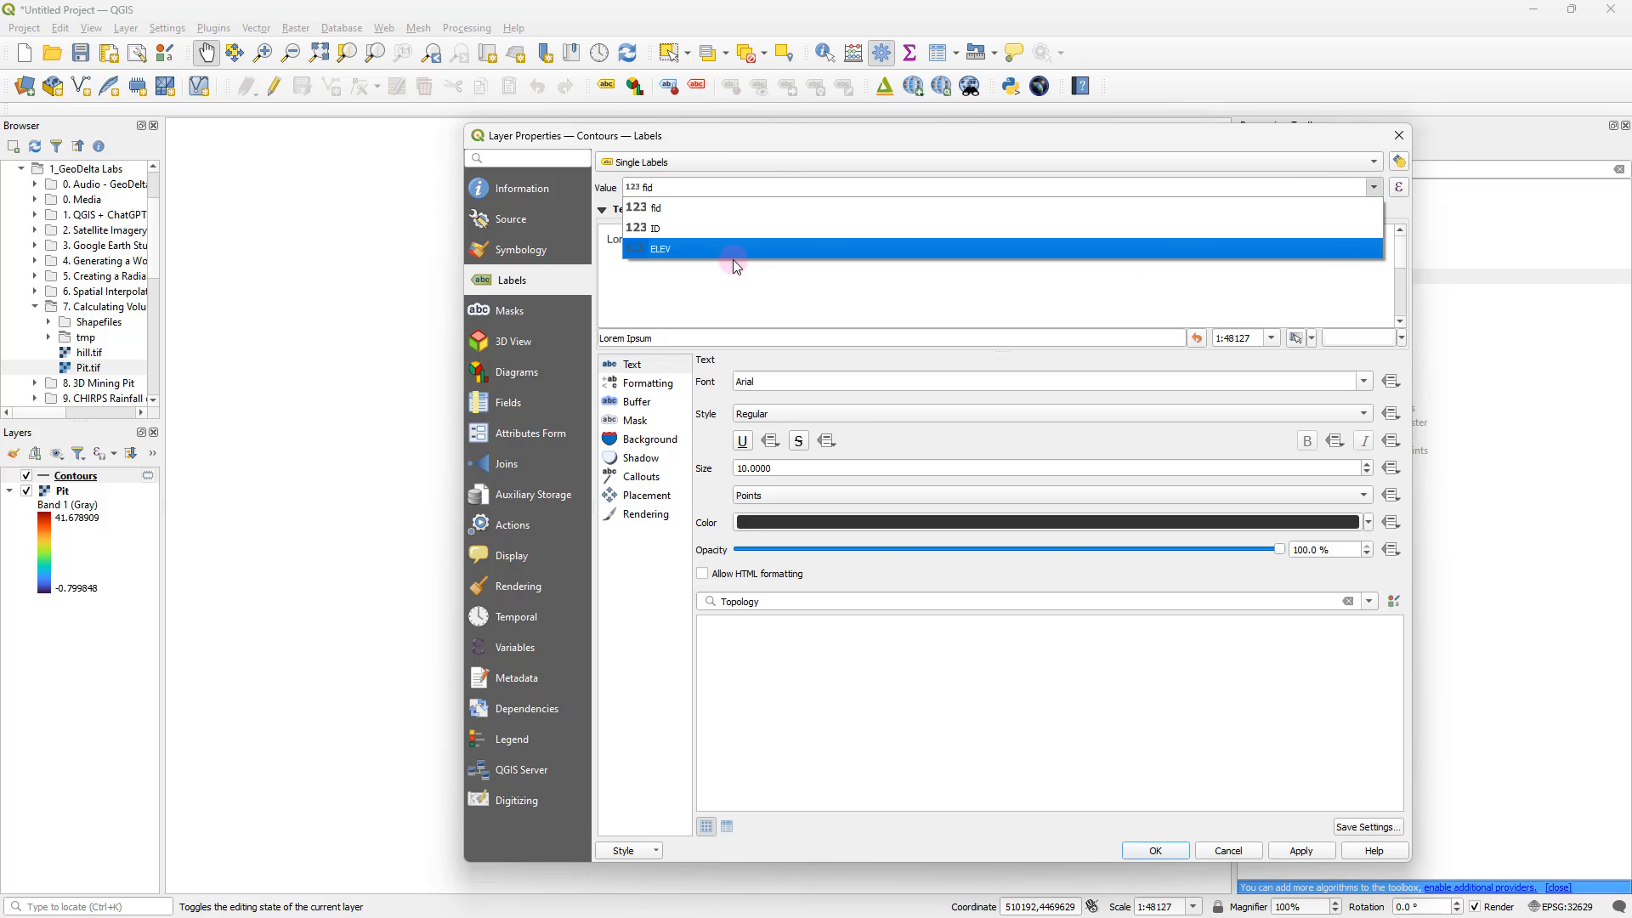
click(674, 249)
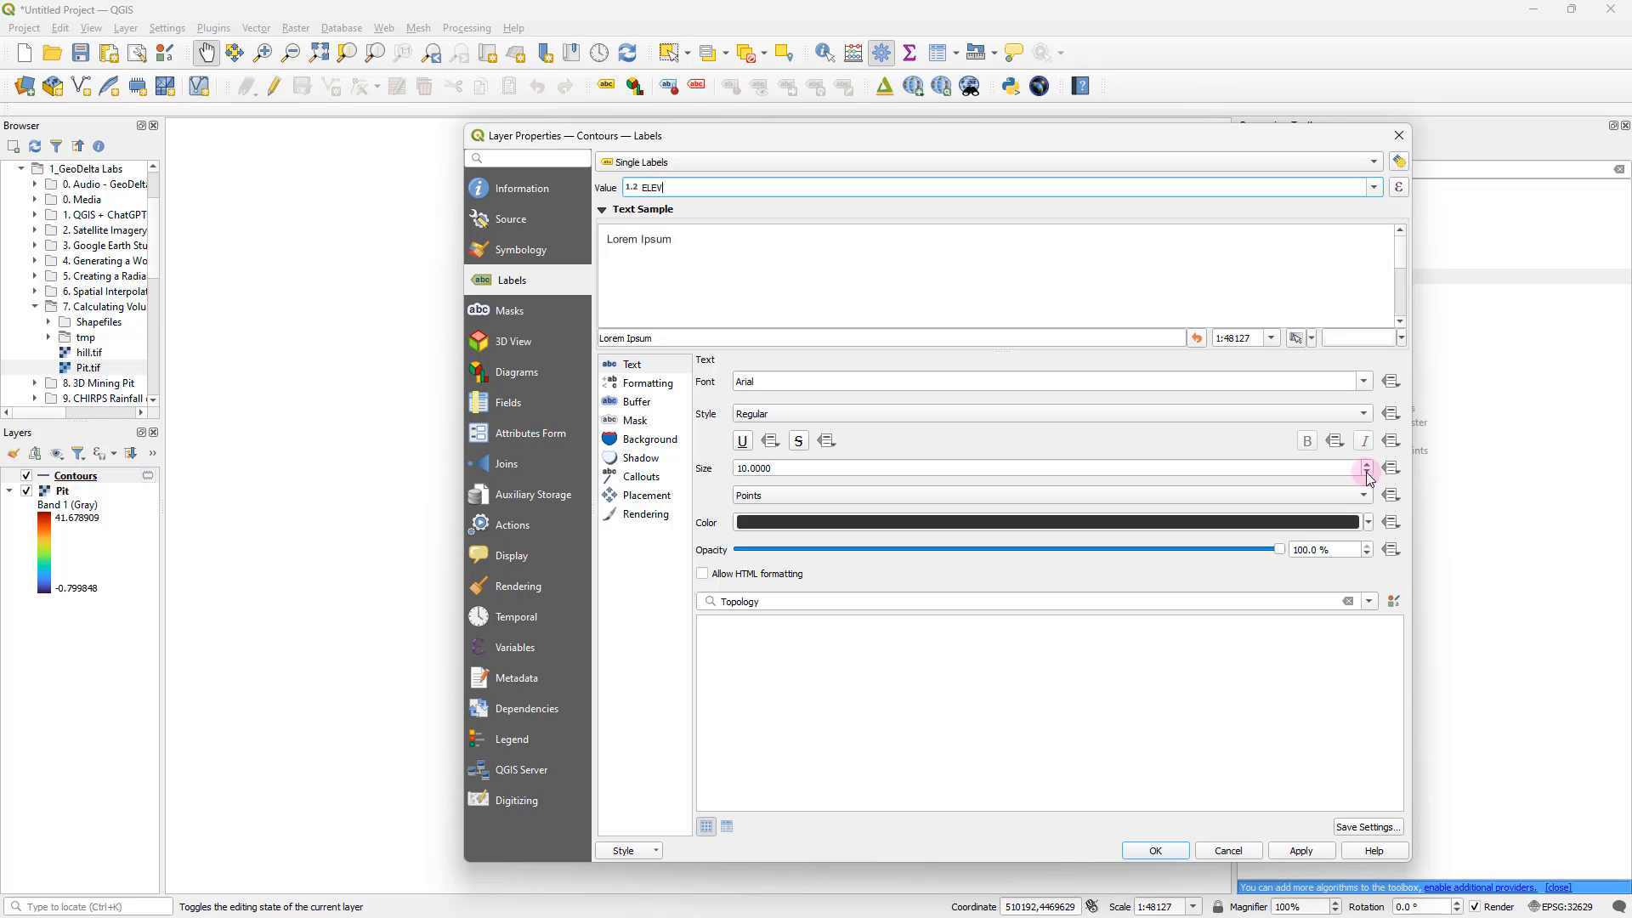
Step: Set the contour label text size to 9 points and apply the label settings
click(1369, 473)
click(1369, 473)
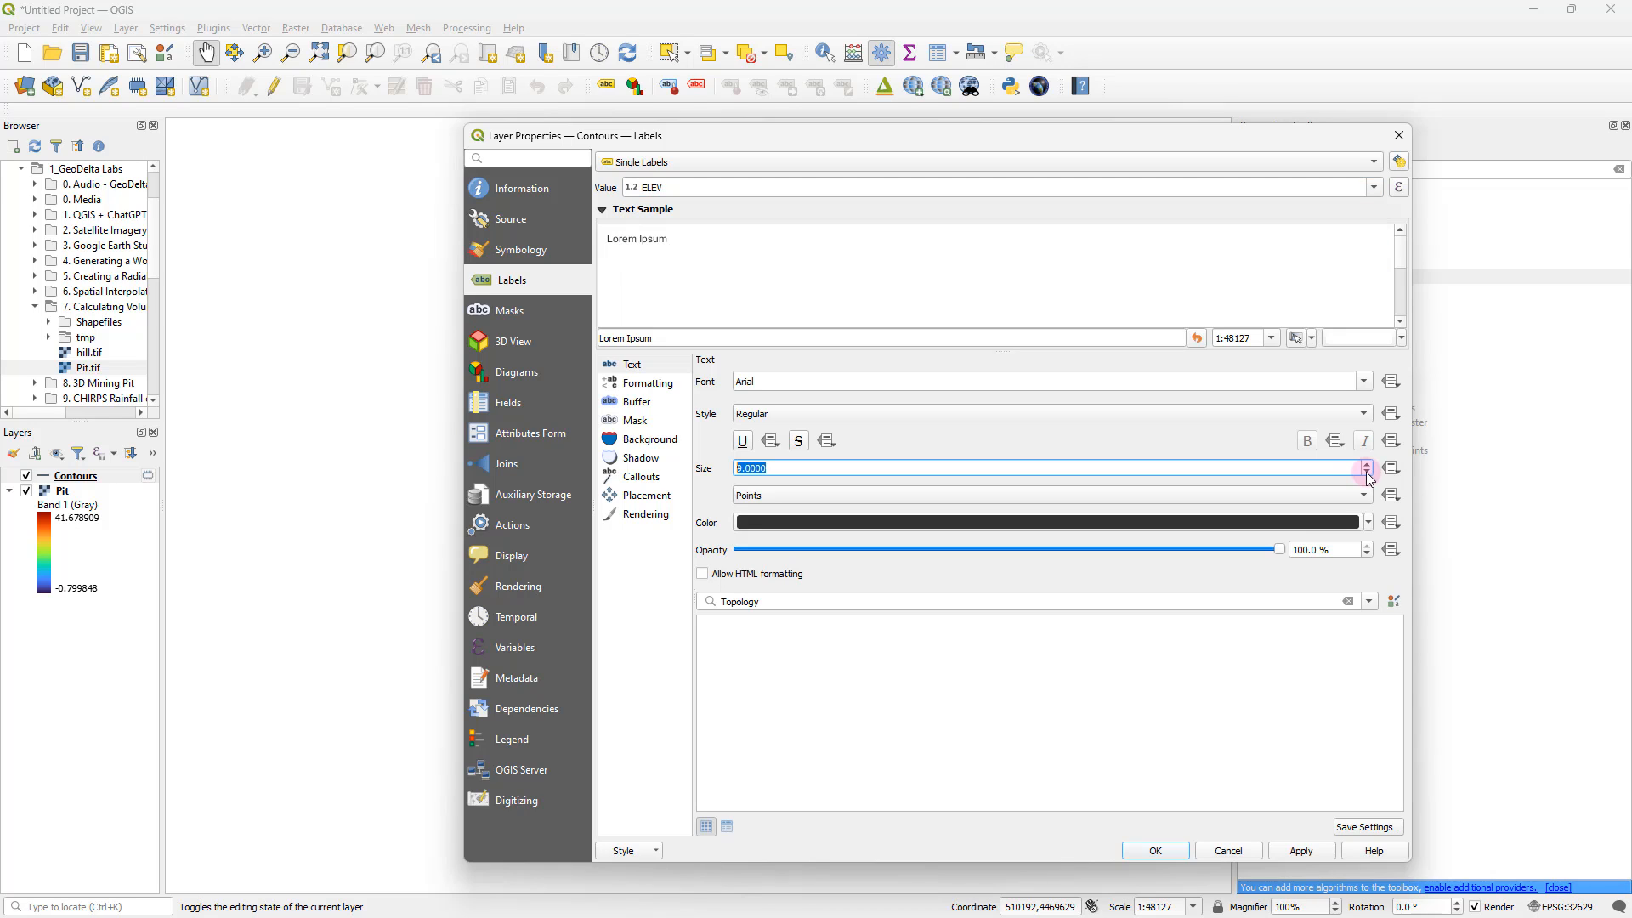
click(1302, 851)
click(1156, 851)
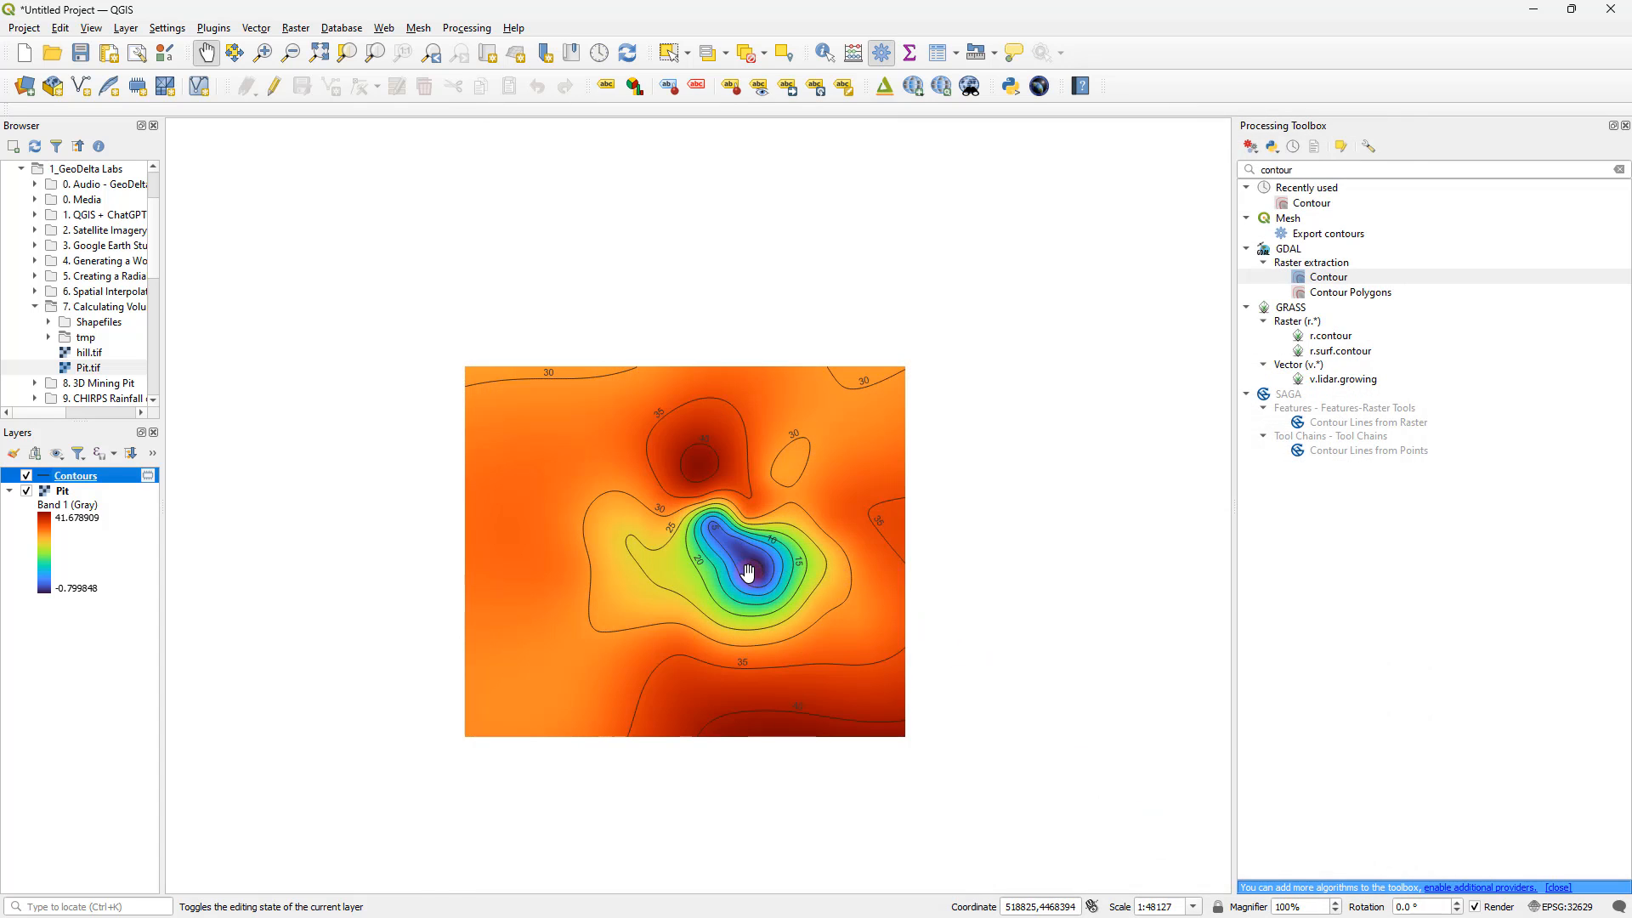
Step: Launch the Qgis2threejs Exporter with preview and include the Pit DEM in the 3D scene
scroll(748, 571, up, 2)
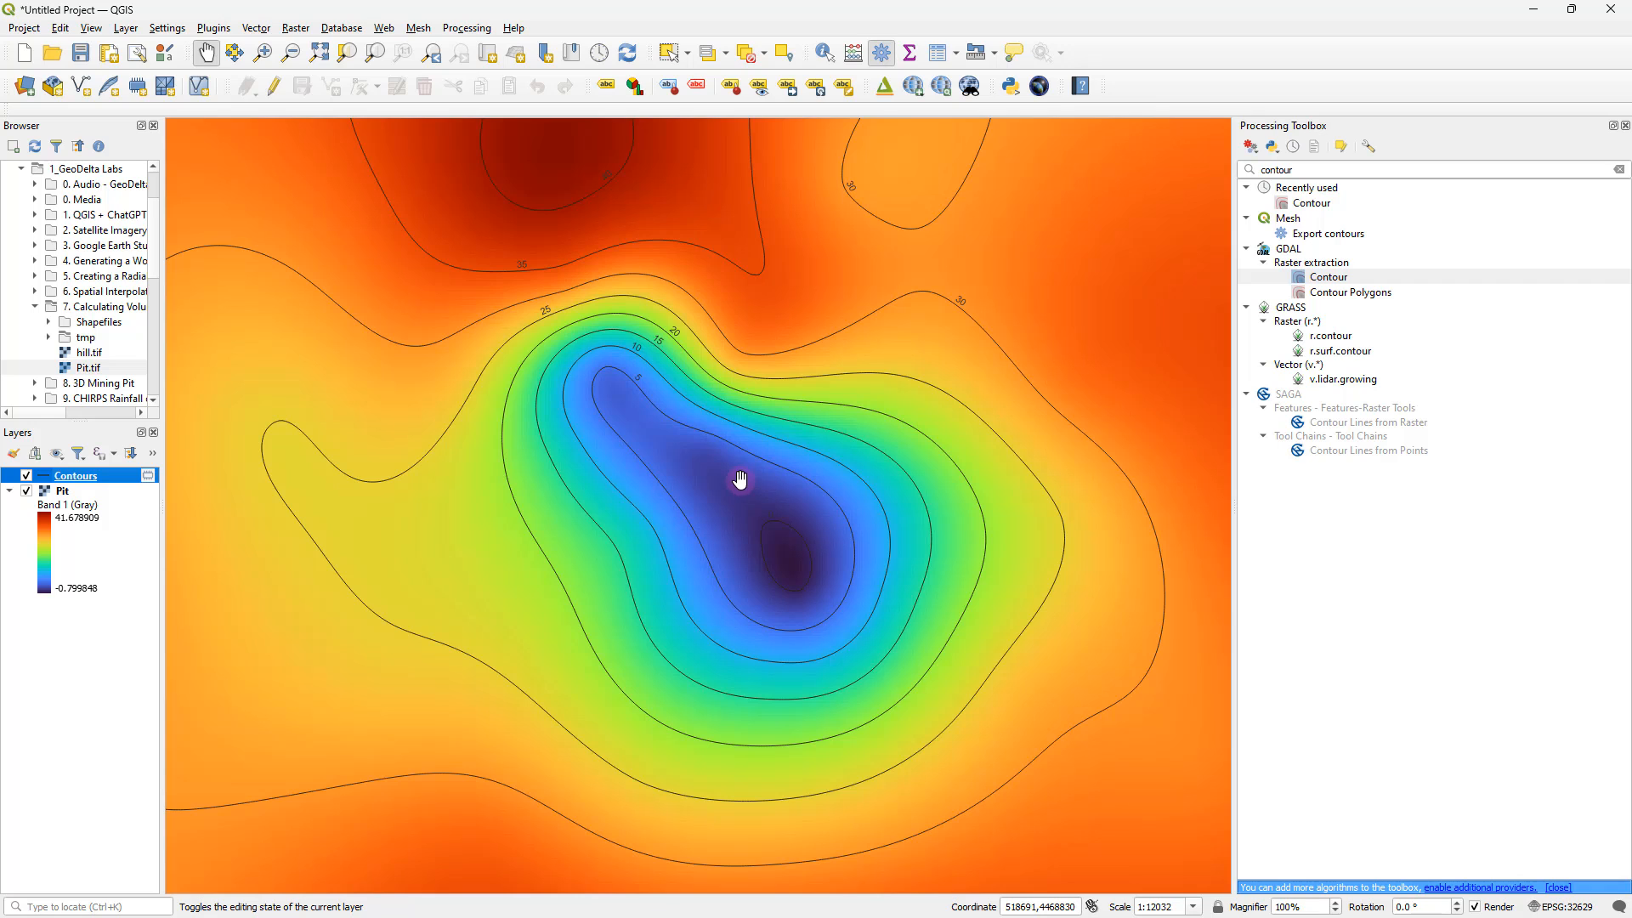
scroll(738, 481, down, 1)
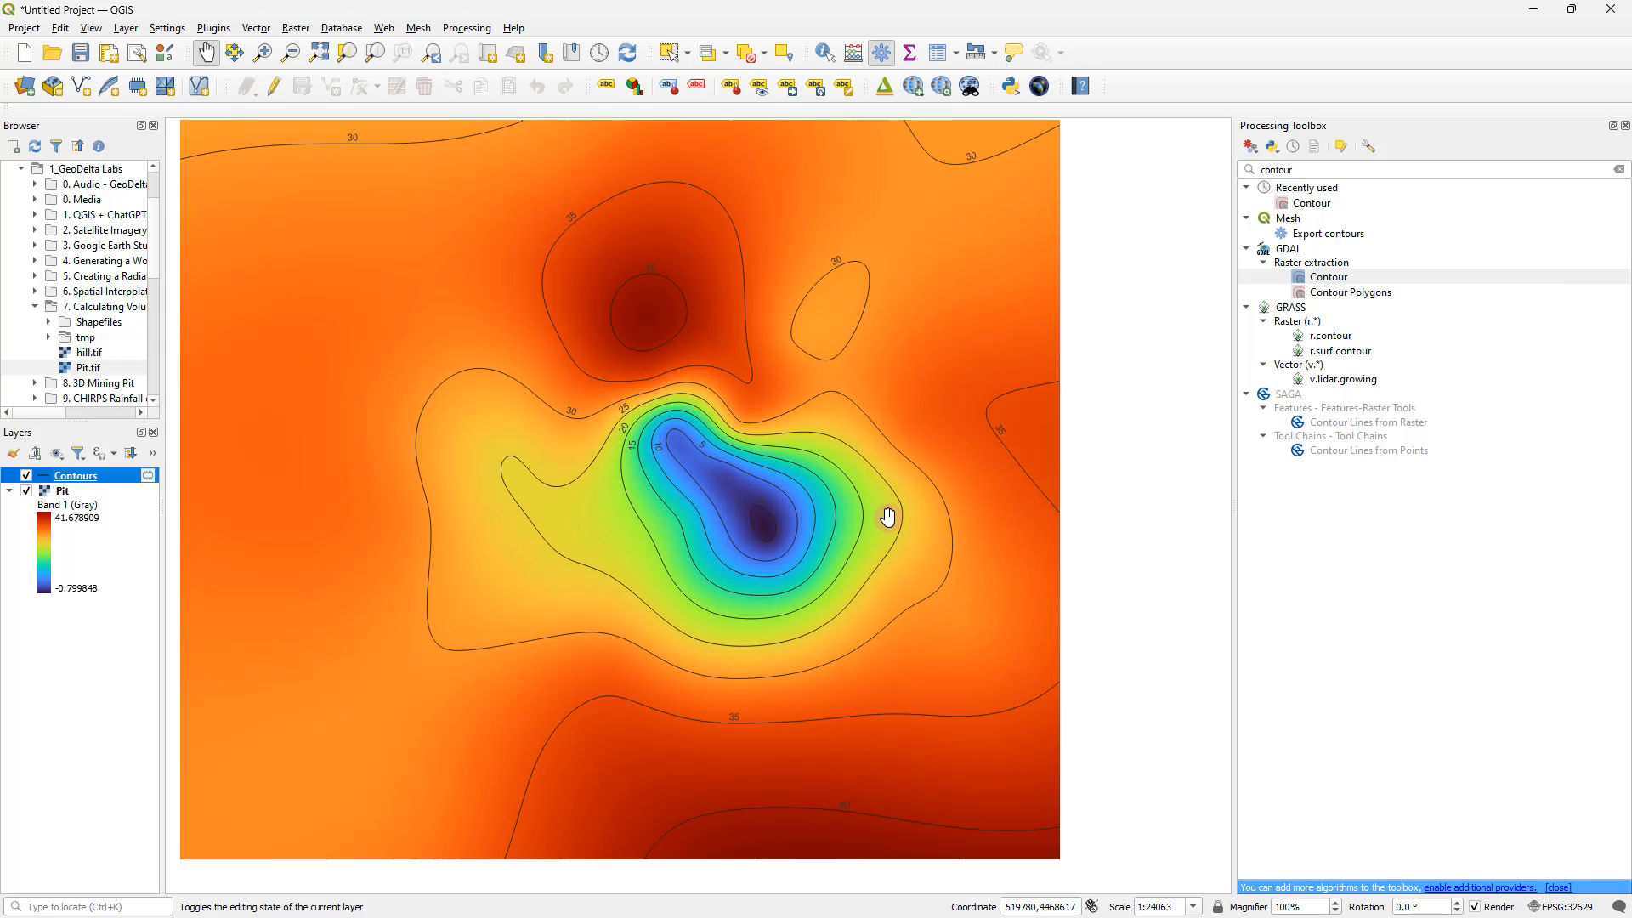
scroll(842, 586, up, 1)
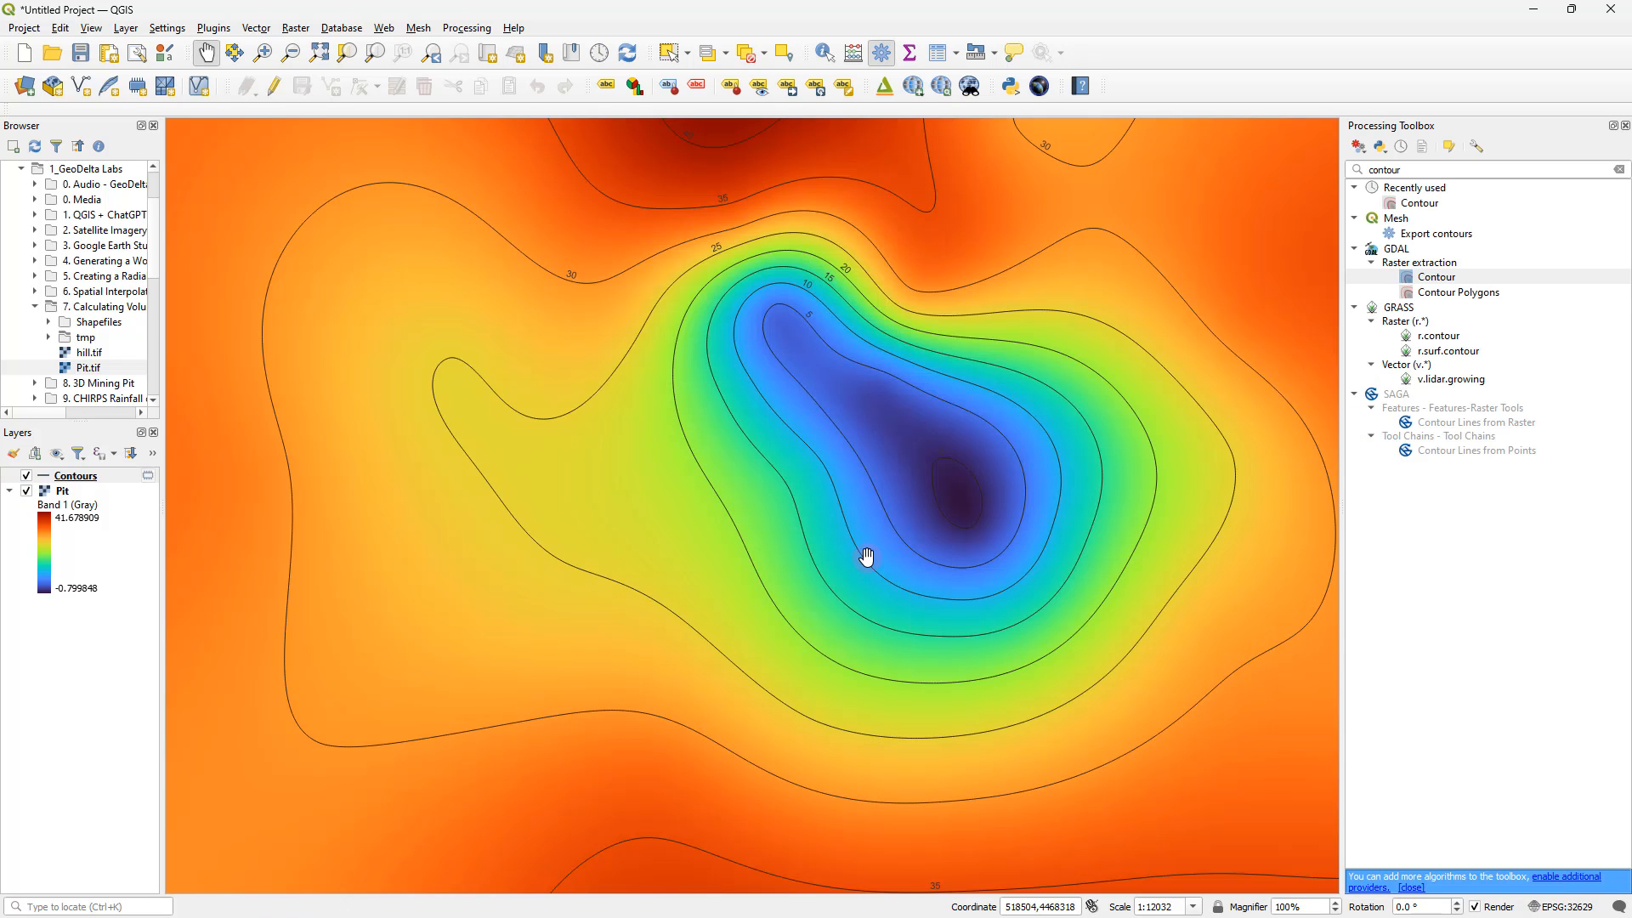
scroll(866, 557, down, 1)
drag(873, 566, 856, 557)
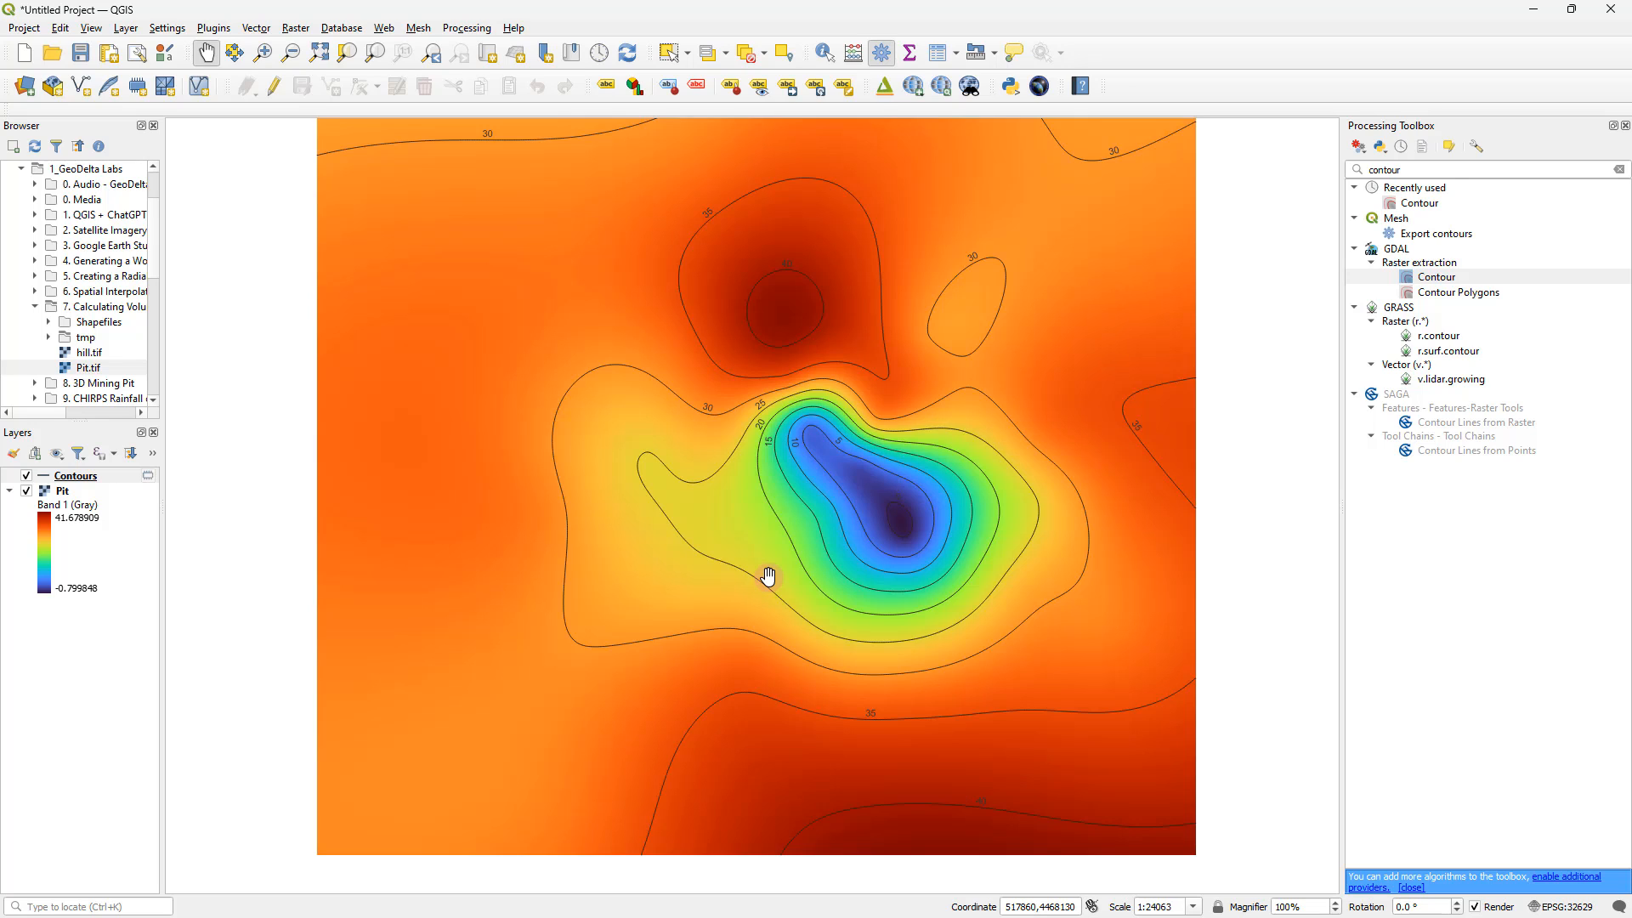
click(385, 28)
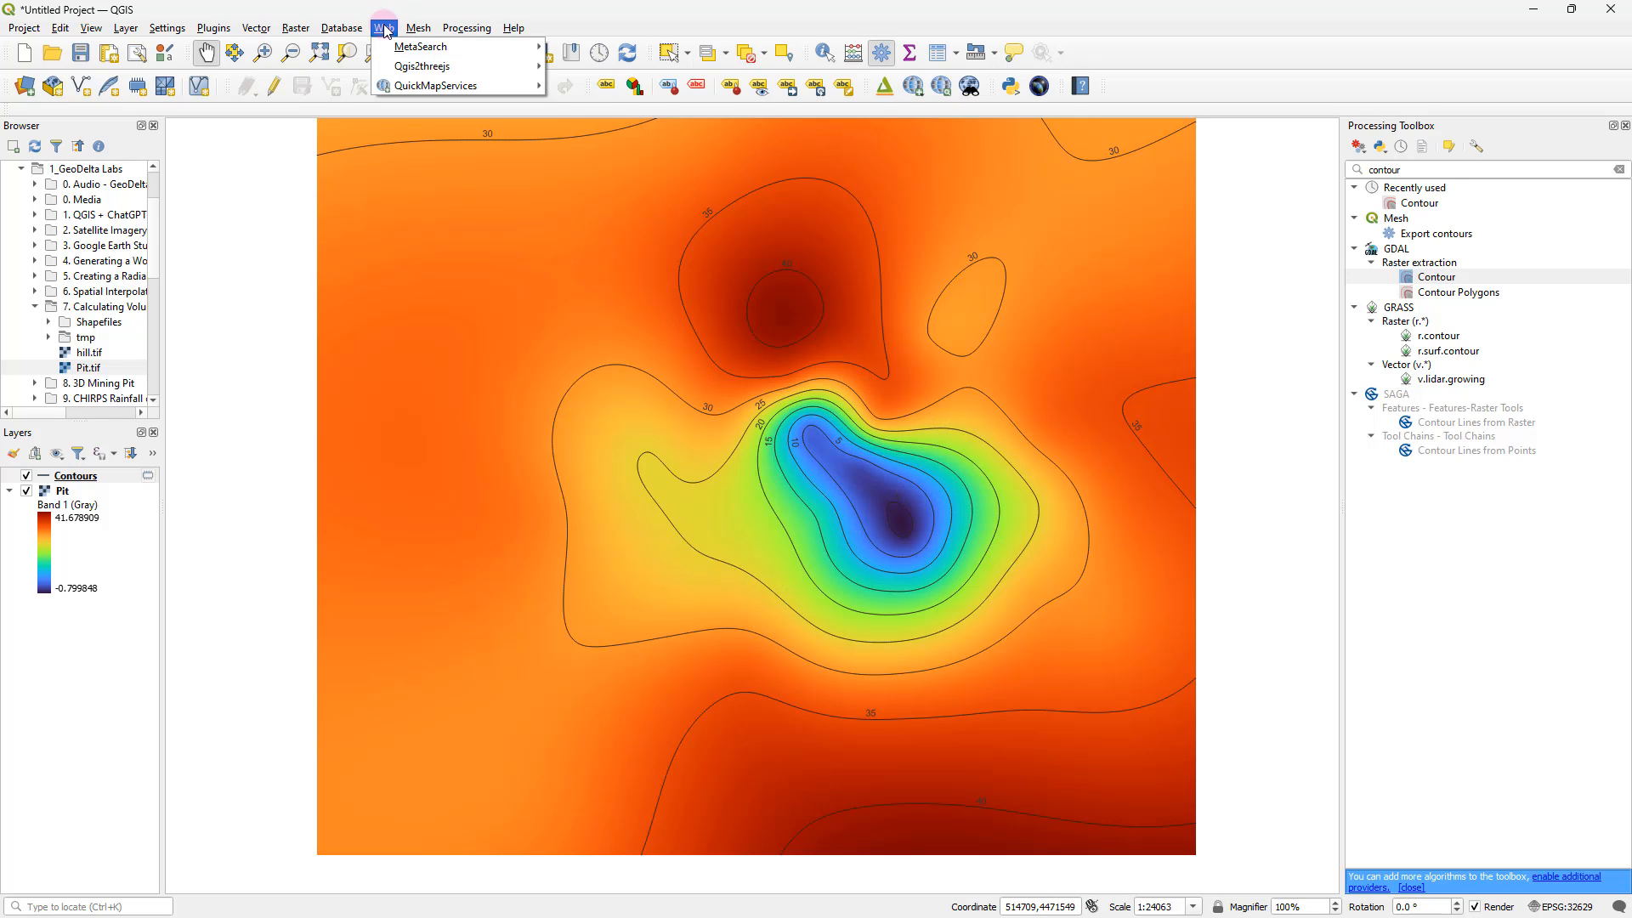
mouse_move(409, 73)
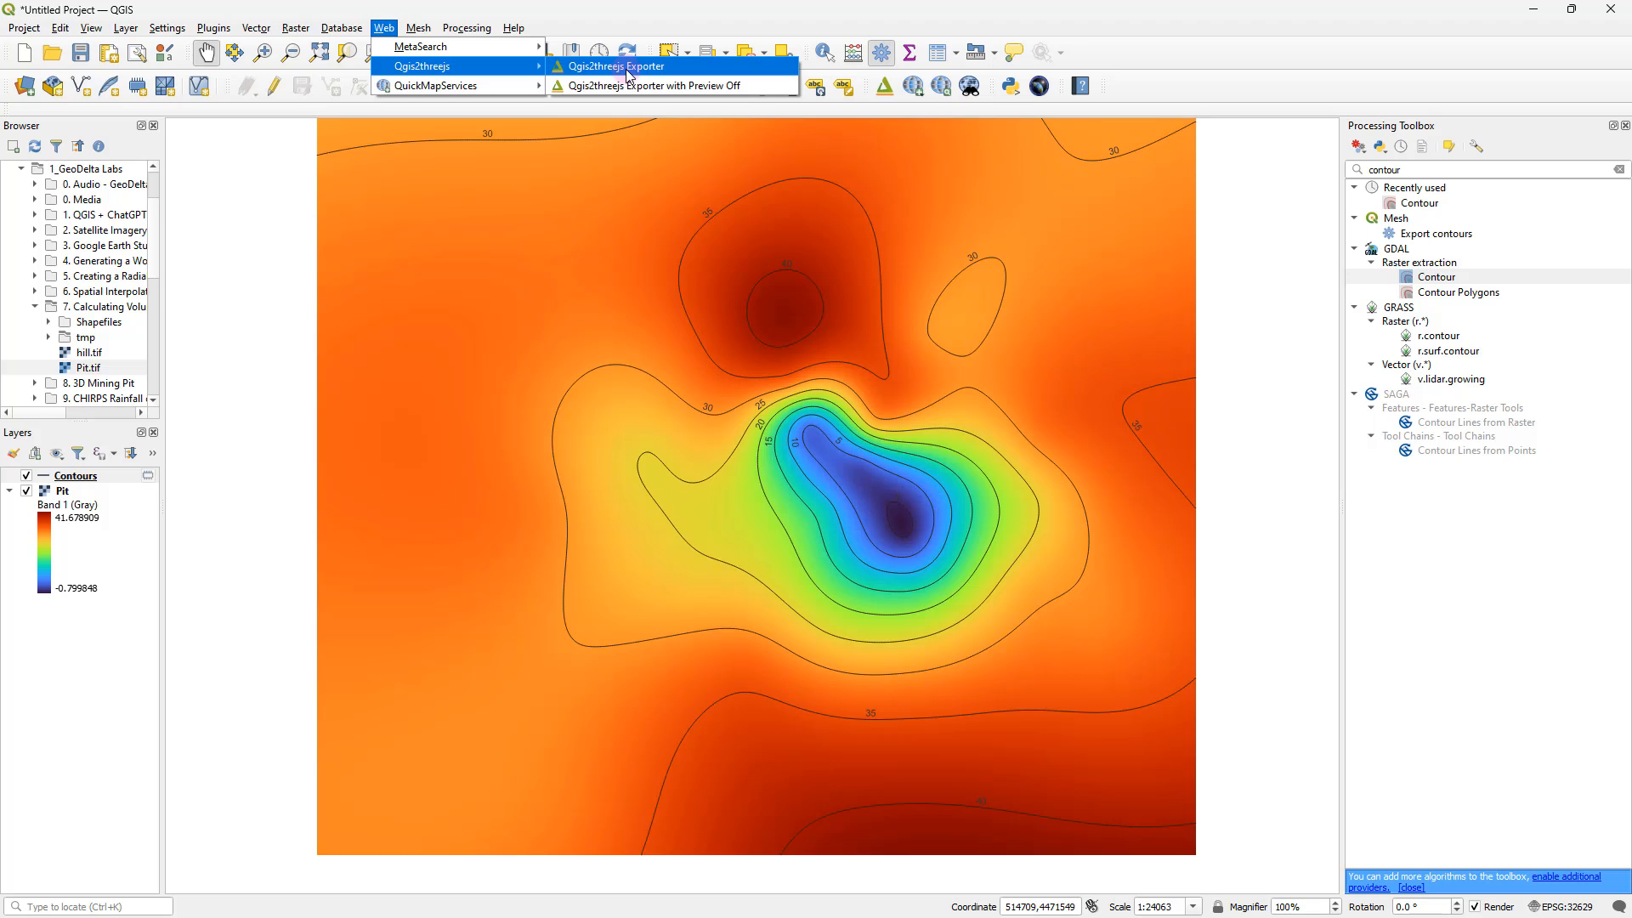
click(628, 74)
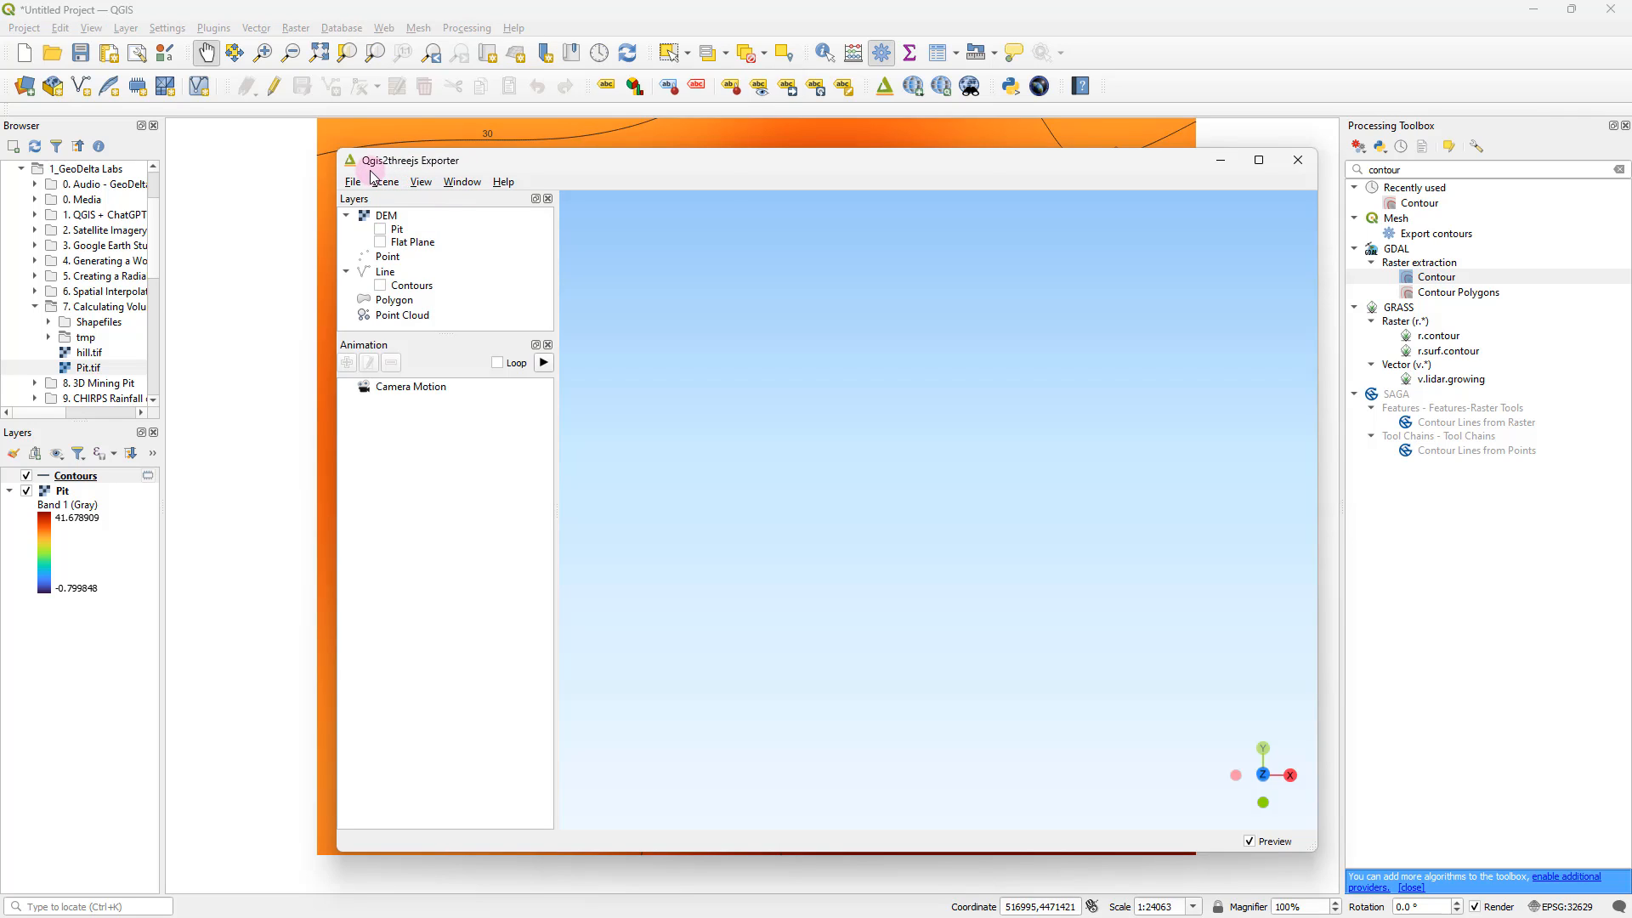
click(380, 230)
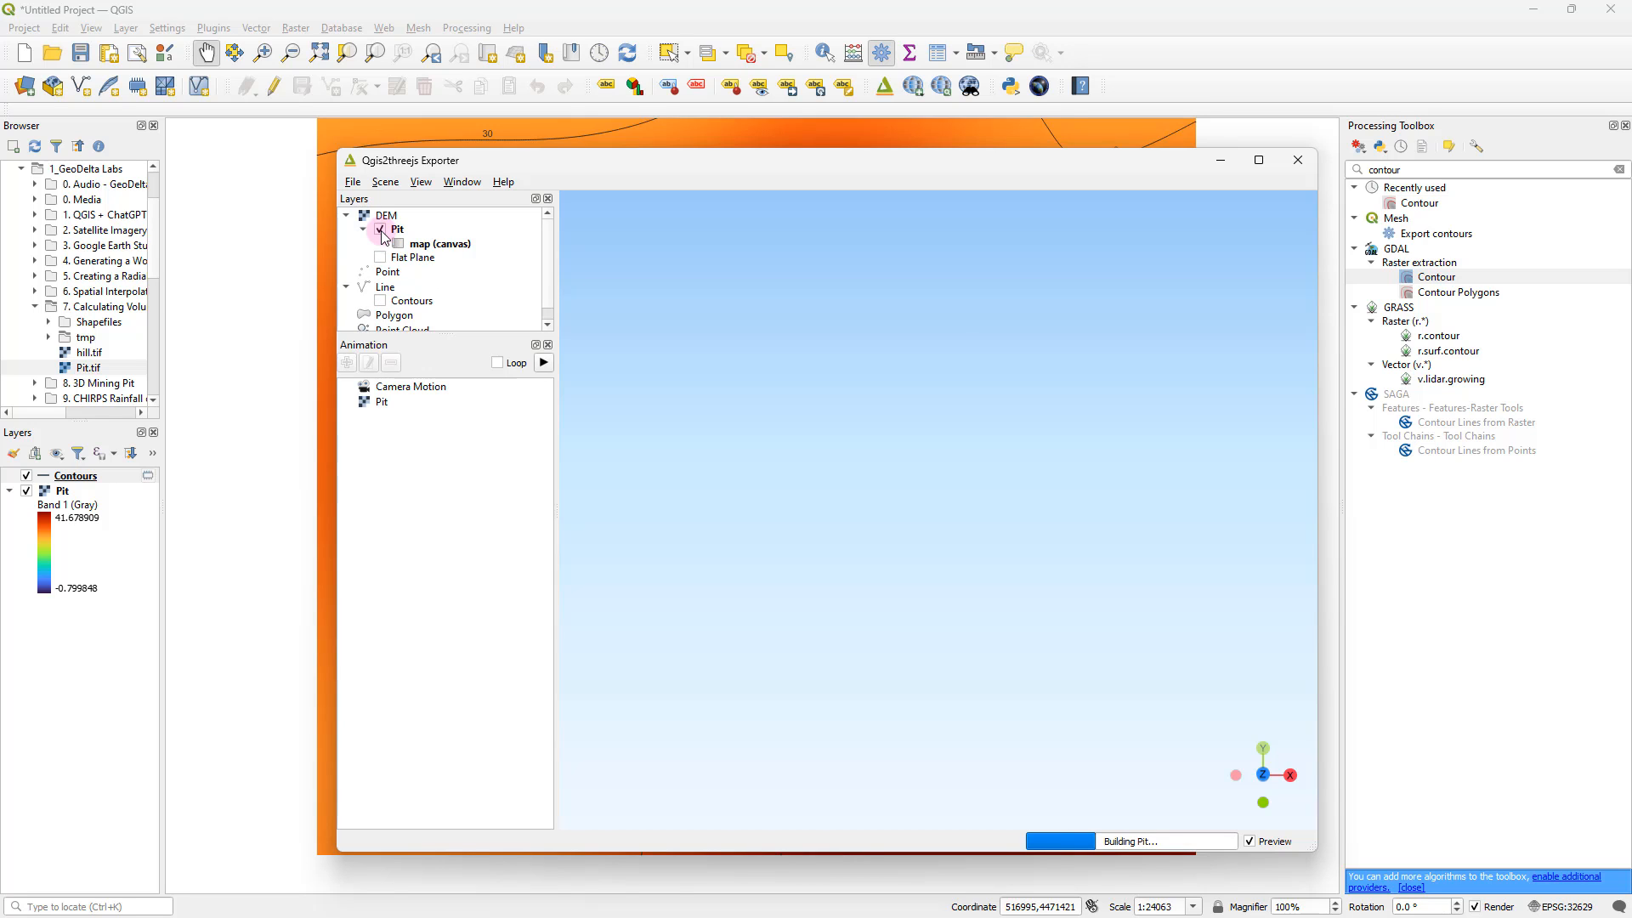
Step: Set the 3D scene's Z exaggeration to 30 and apply the scene settings
scroll(939, 526, up, 15)
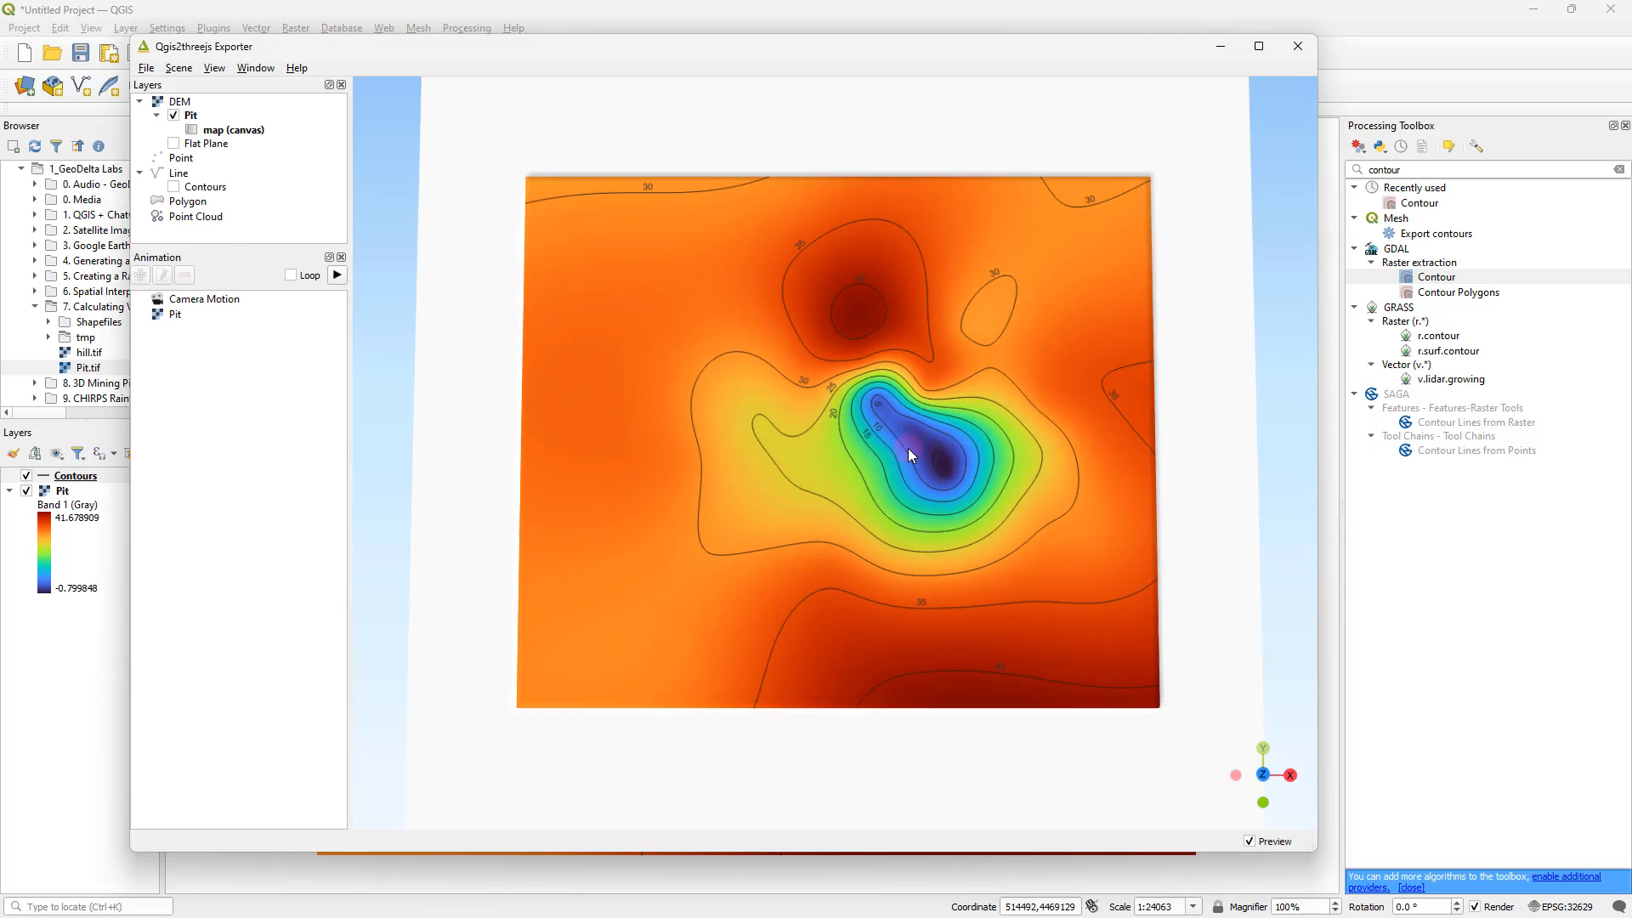
scroll(908, 456, up, 4)
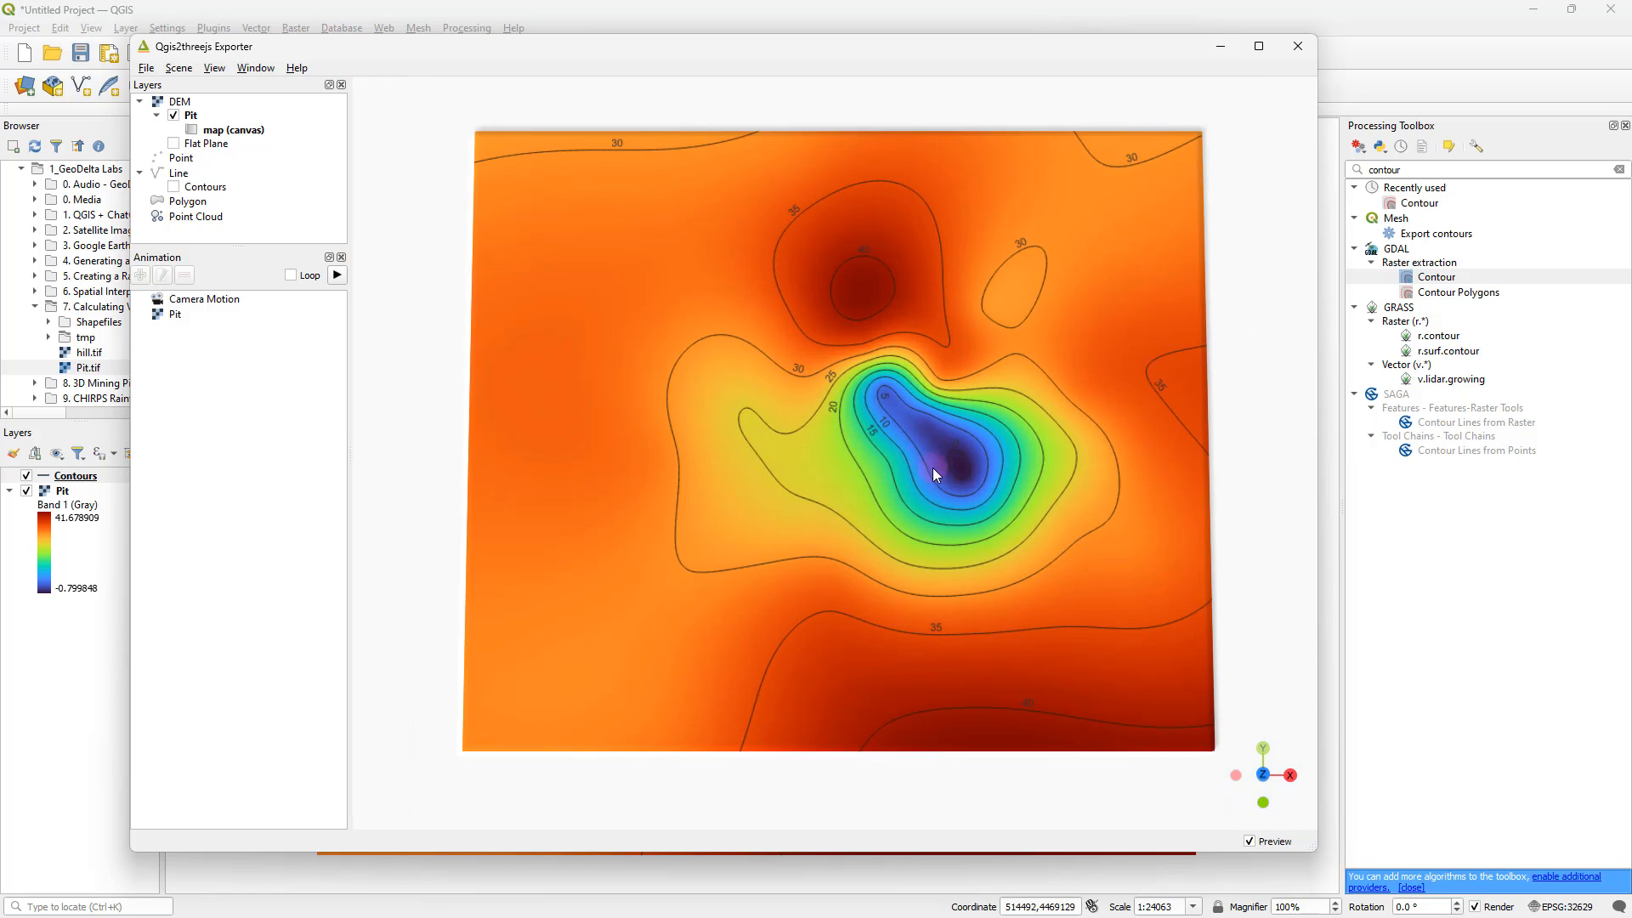
drag(932, 474, 916, 281)
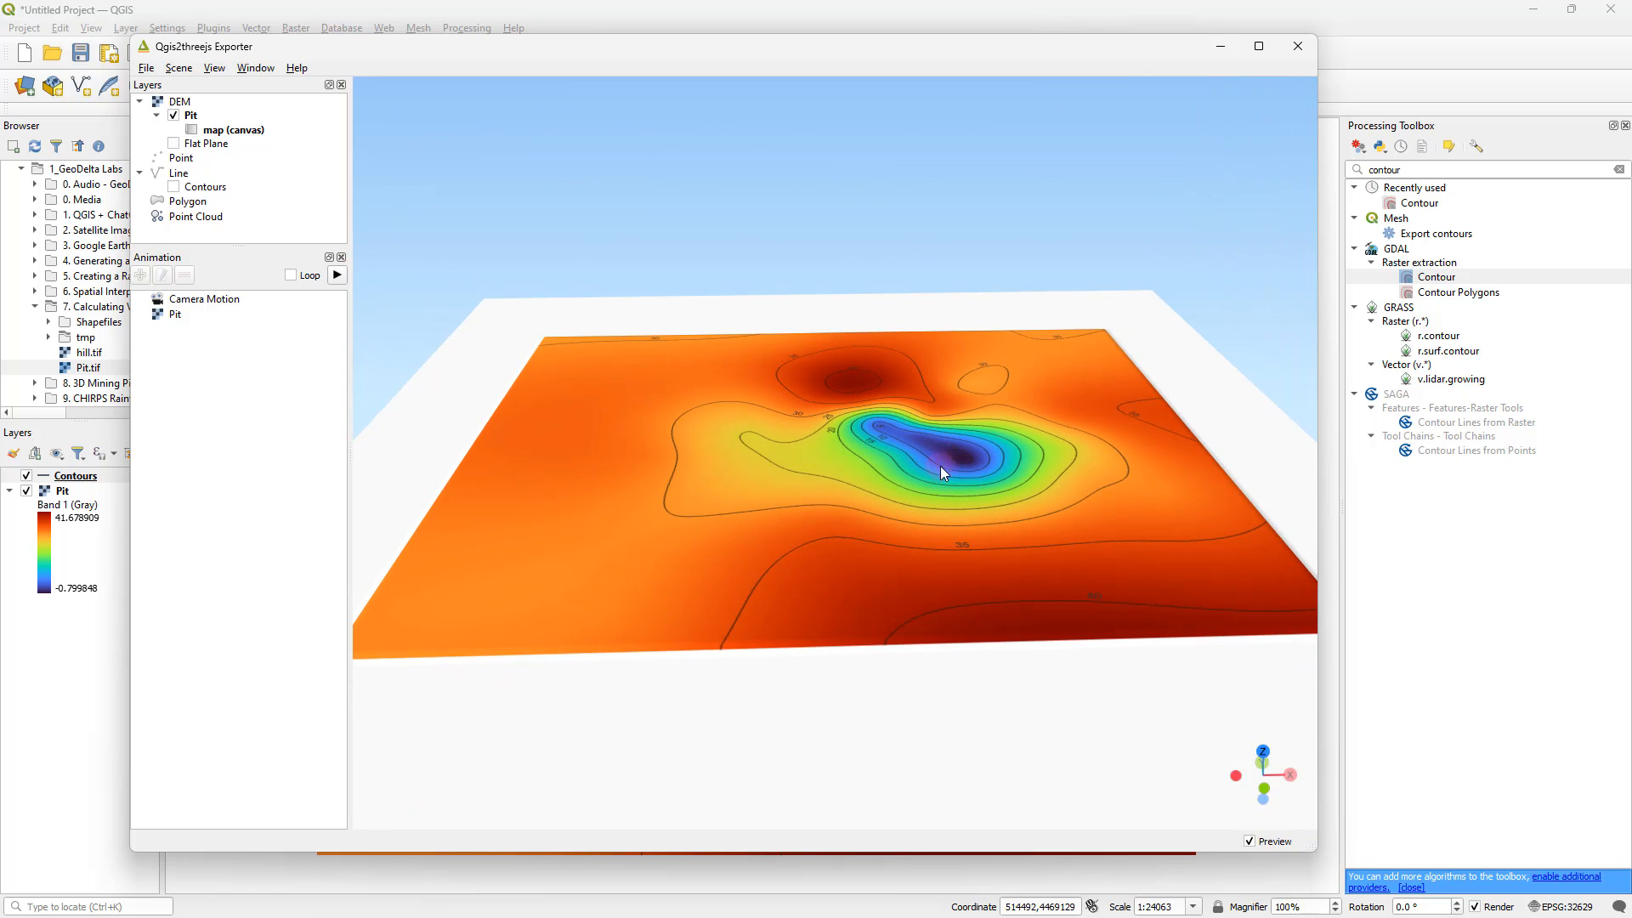
click(177, 69)
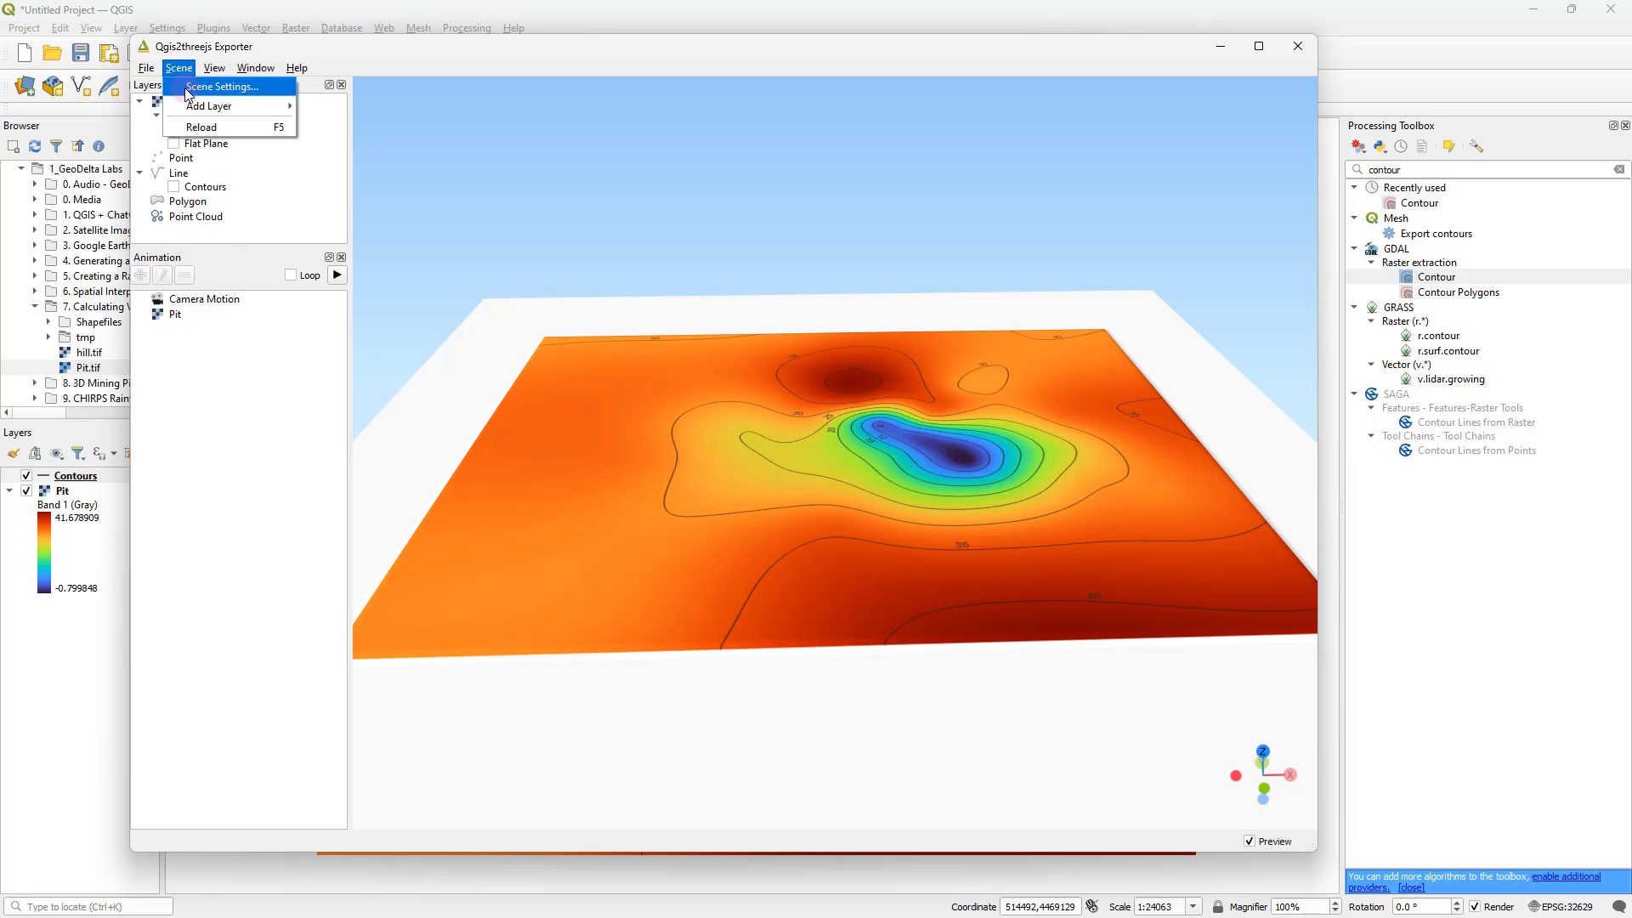
click(188, 88)
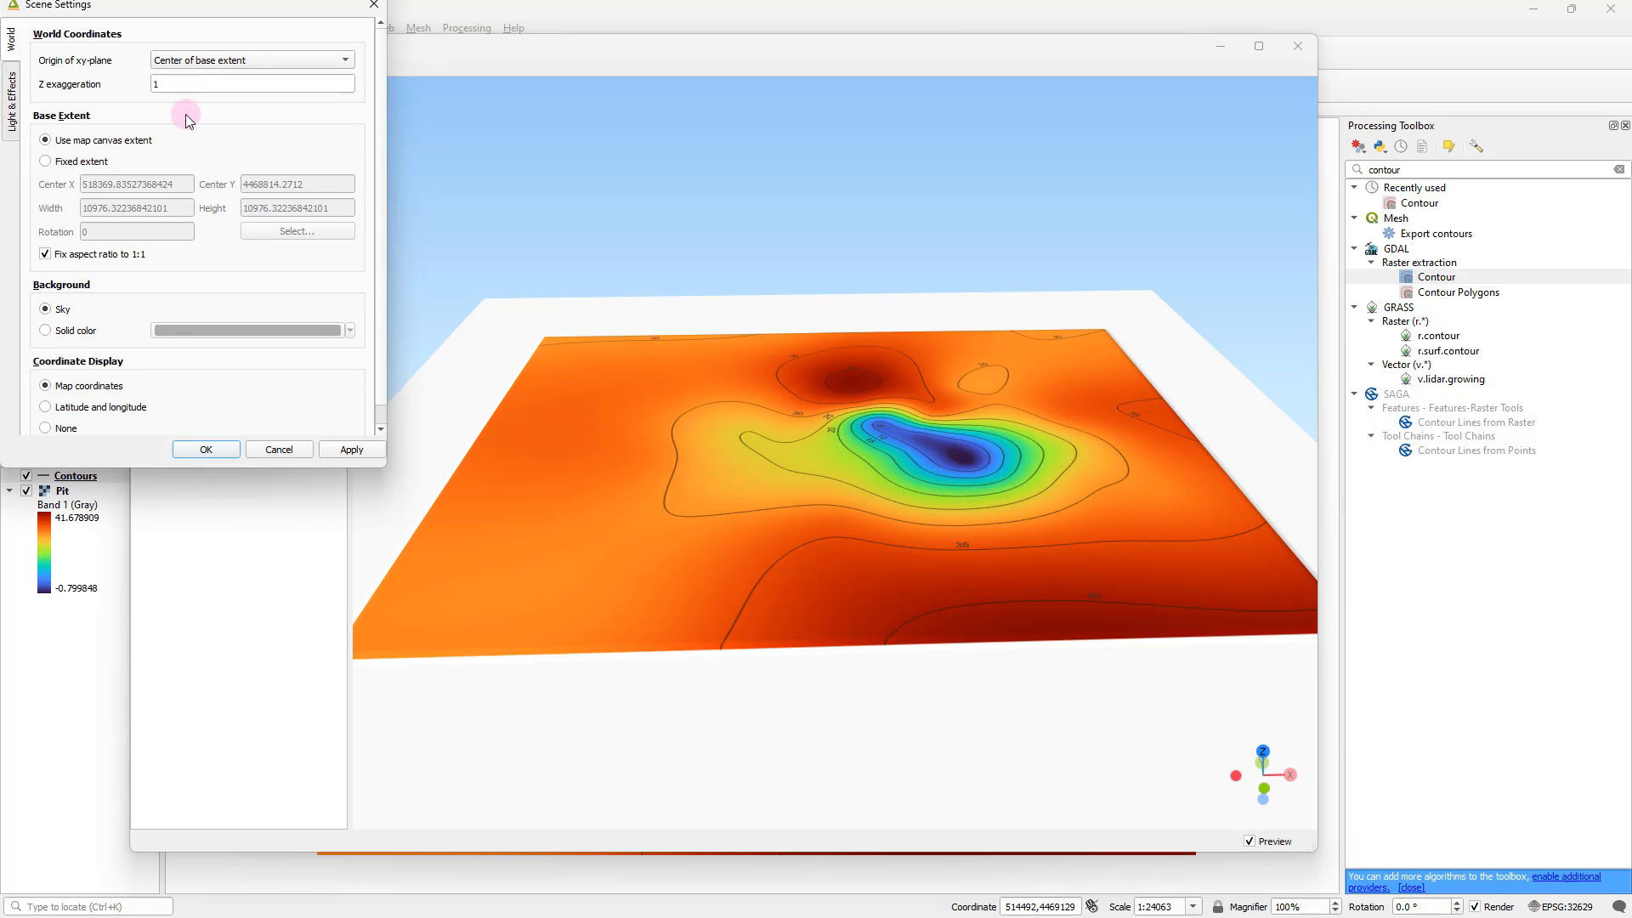
double_click(170, 84)
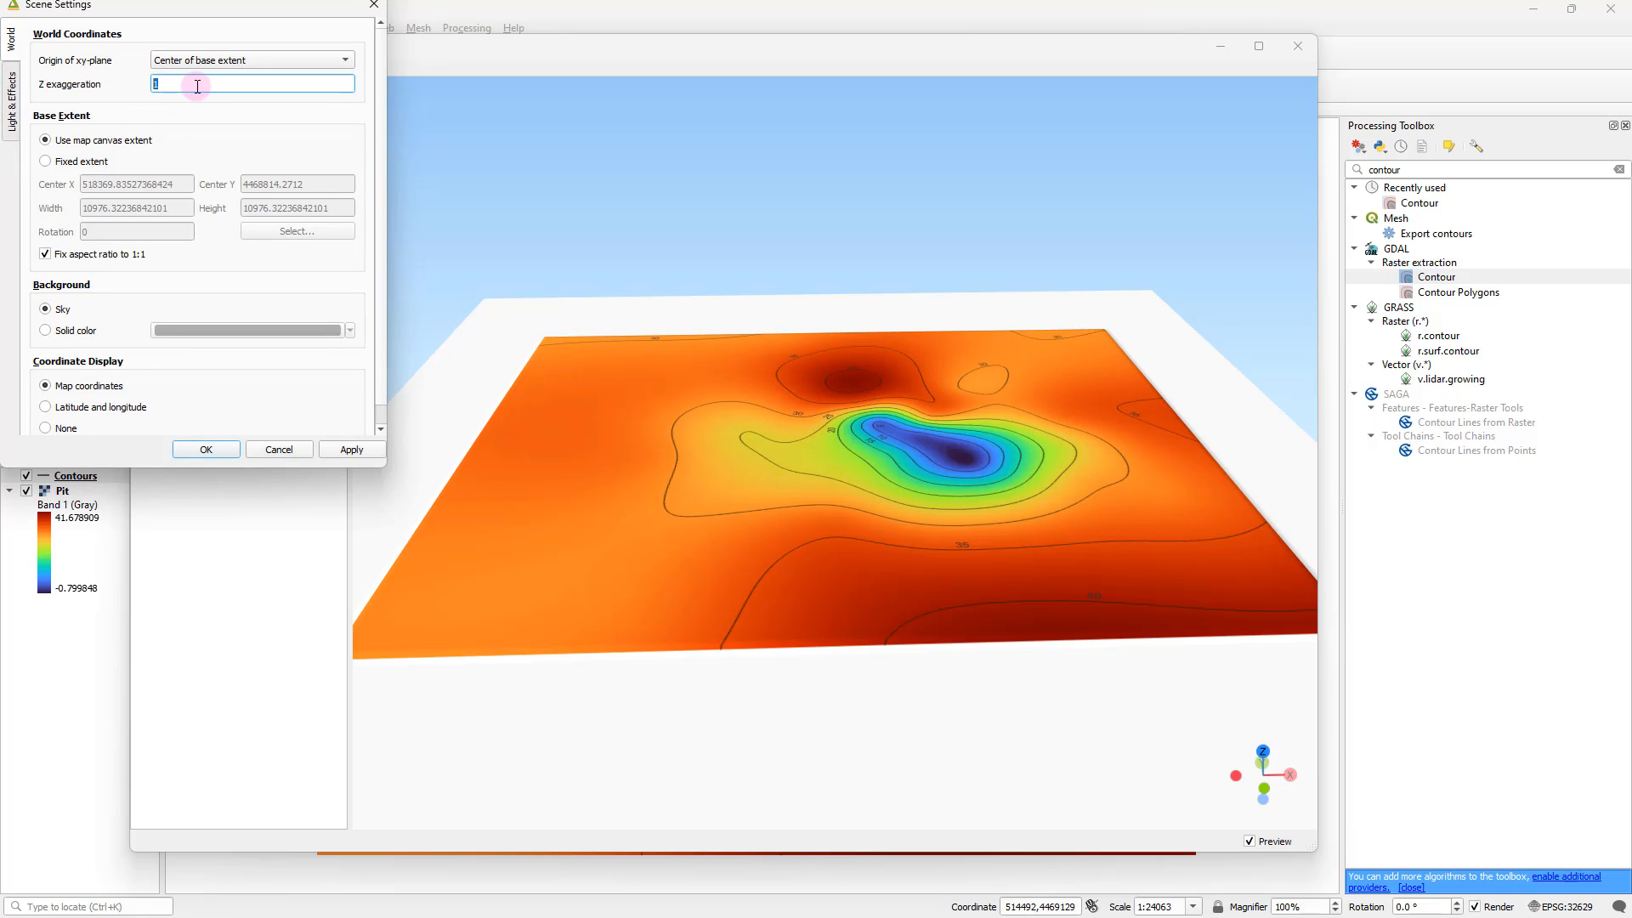
text(30)
click(360, 456)
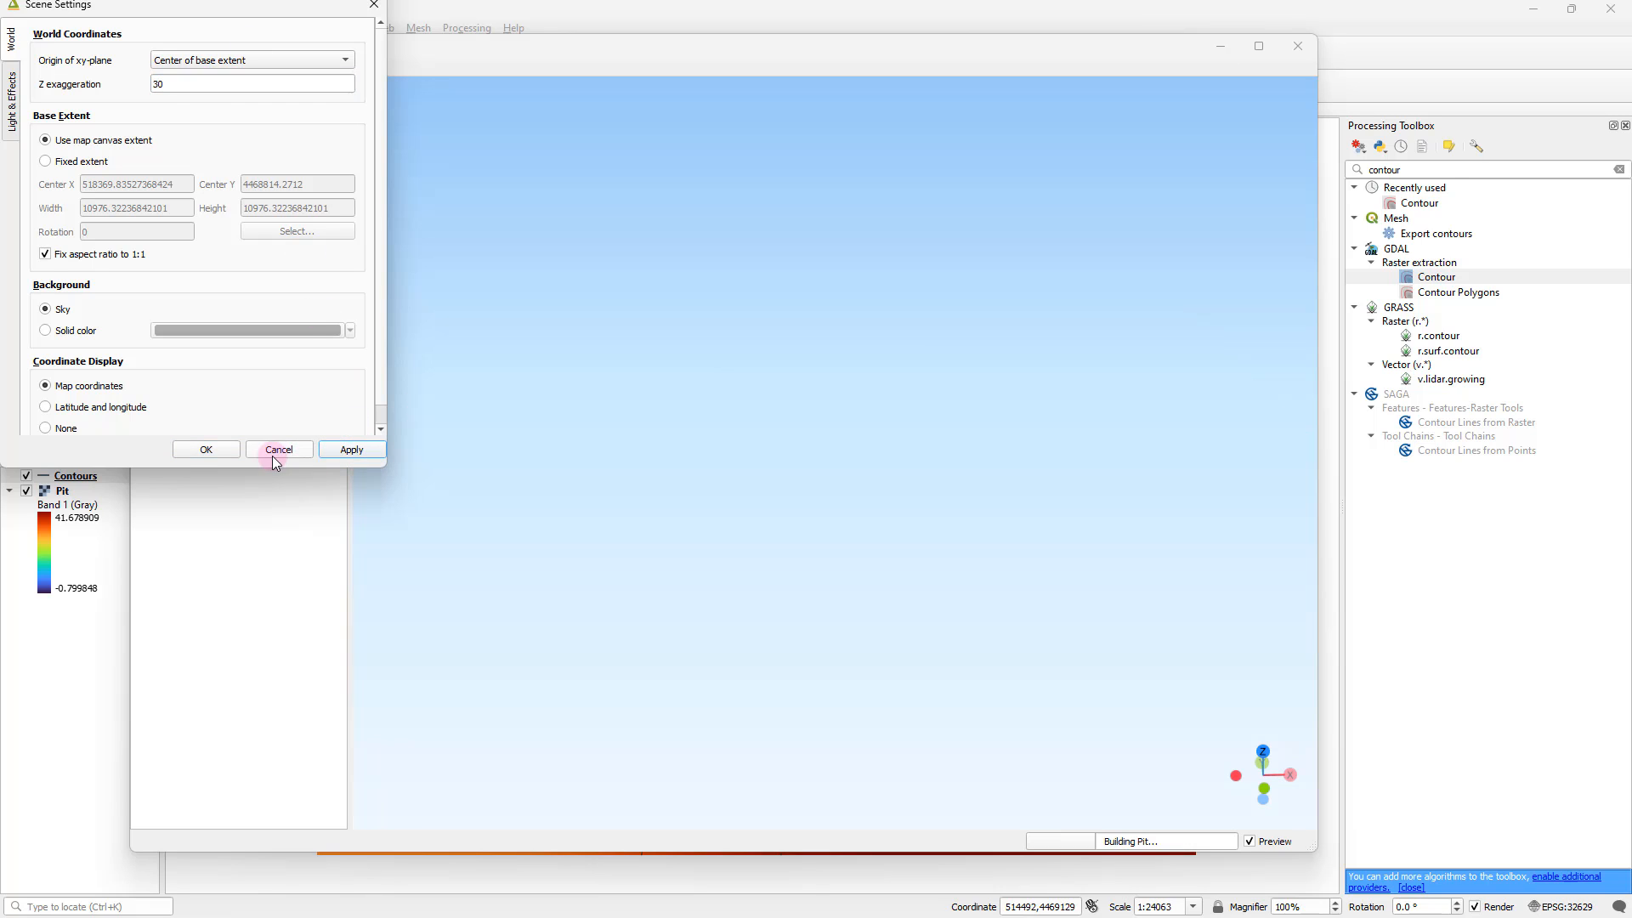
click(206, 448)
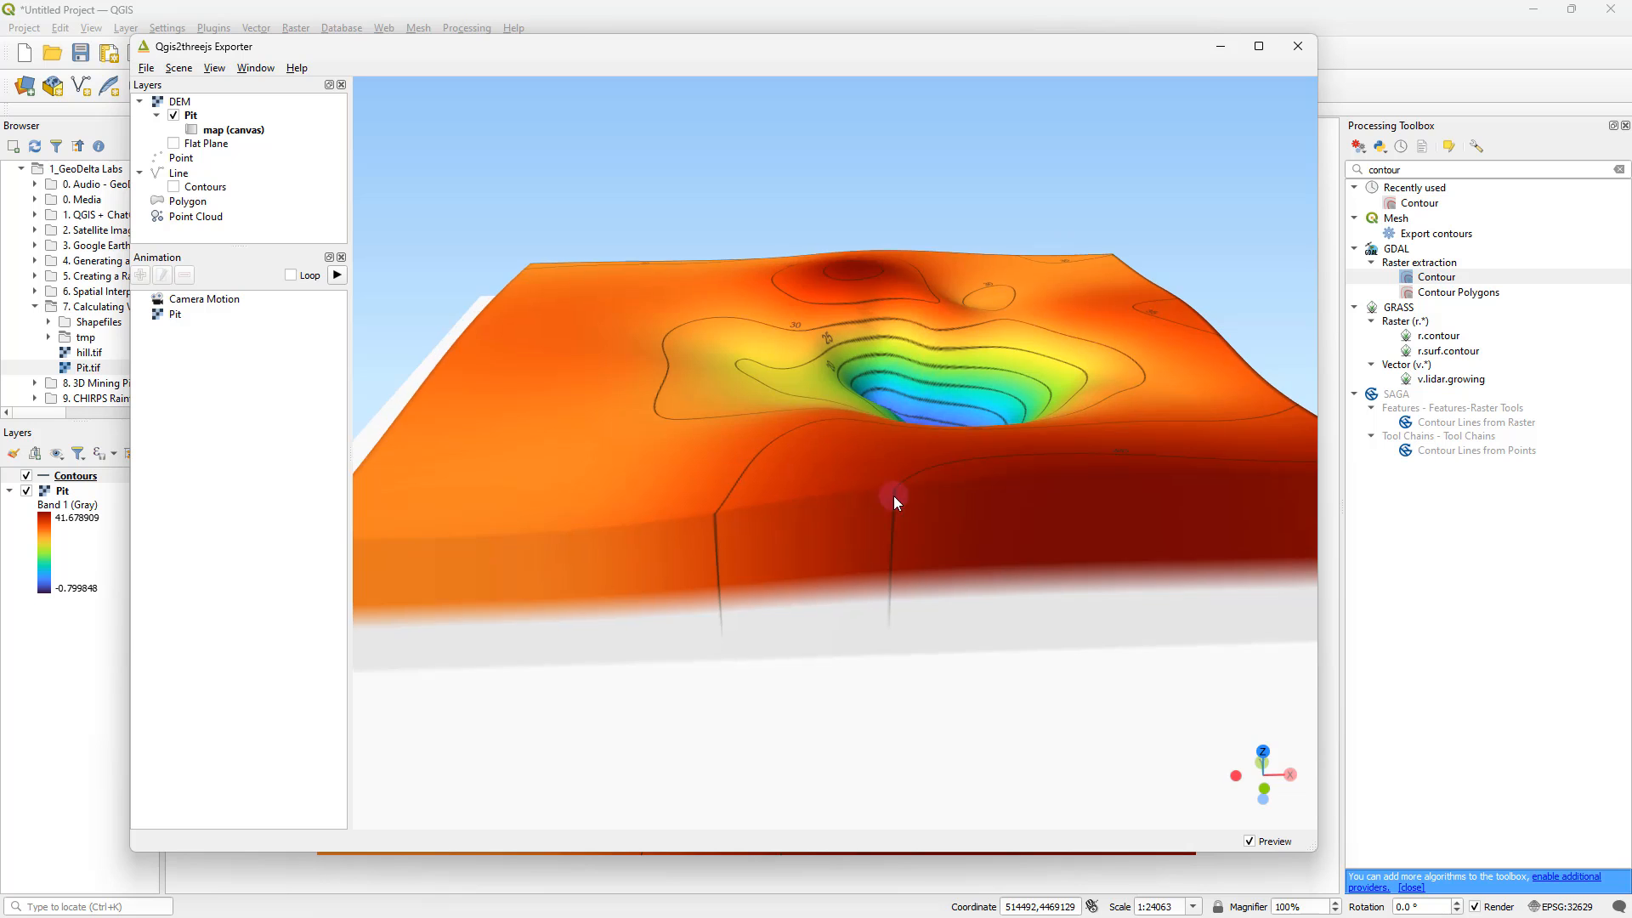
Step: Examine the pit and its surrounding contours in the 3D scene from several angles, and put the exporter window away
mouse_move(894, 497)
mouse_down()
mouse_move(954, 569)
mouse_move(899, 424)
mouse_move(904, 457)
mouse_move(837, 457)
mouse_move(910, 411)
mouse_move(855, 428)
mouse_move(785, 406)
mouse_move(892, 389)
mouse_up()
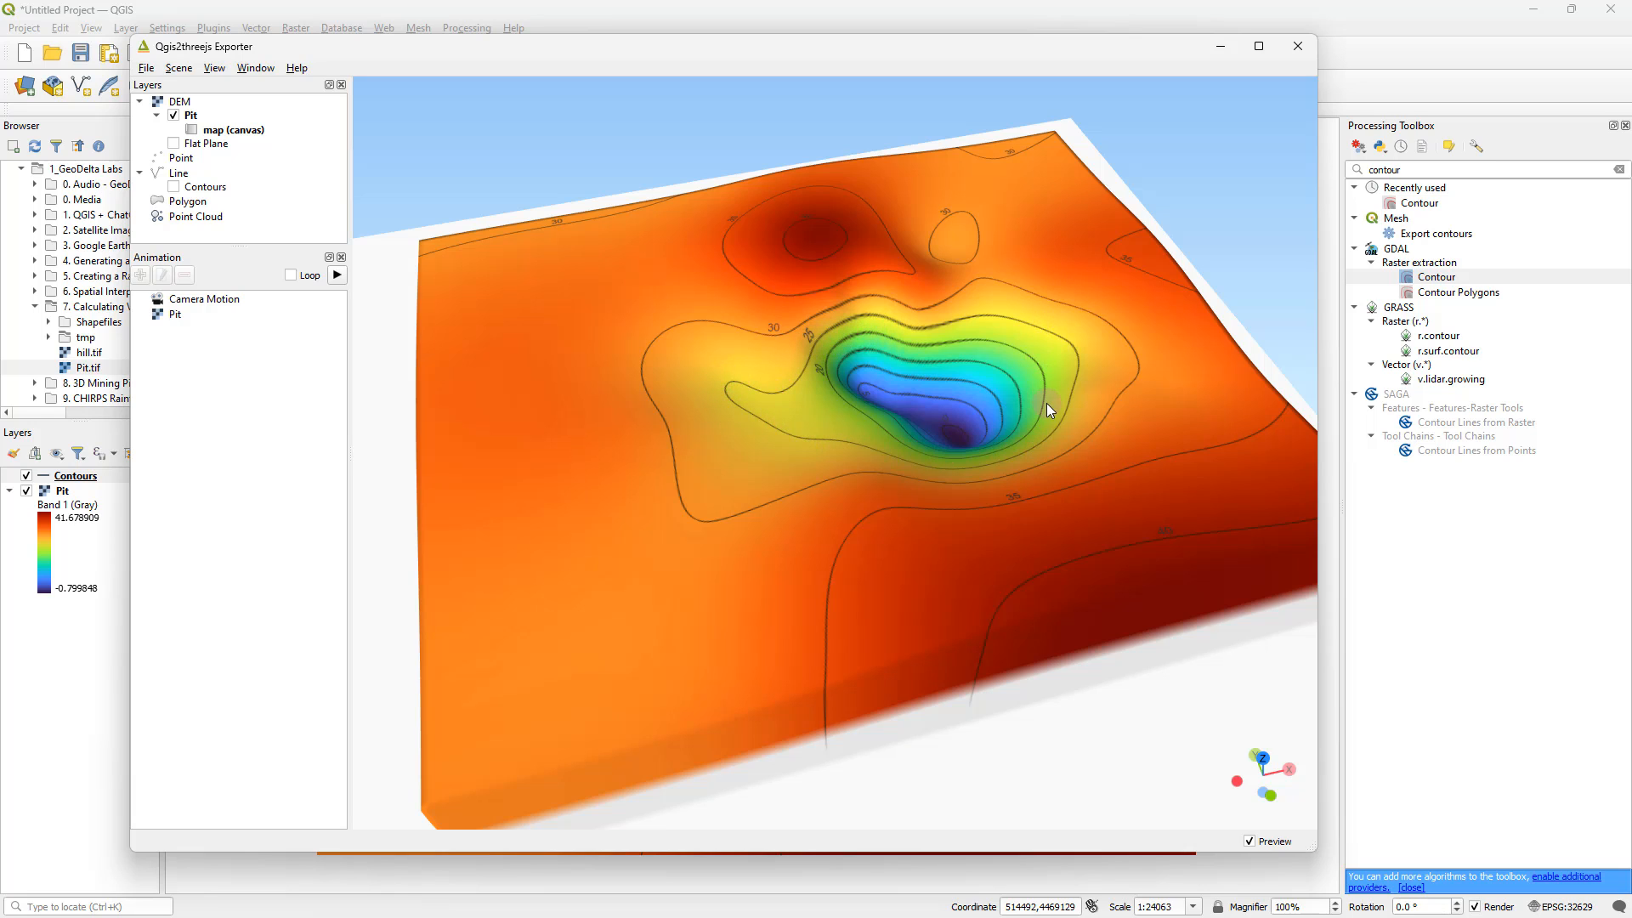
drag(1047, 403, 935, 384)
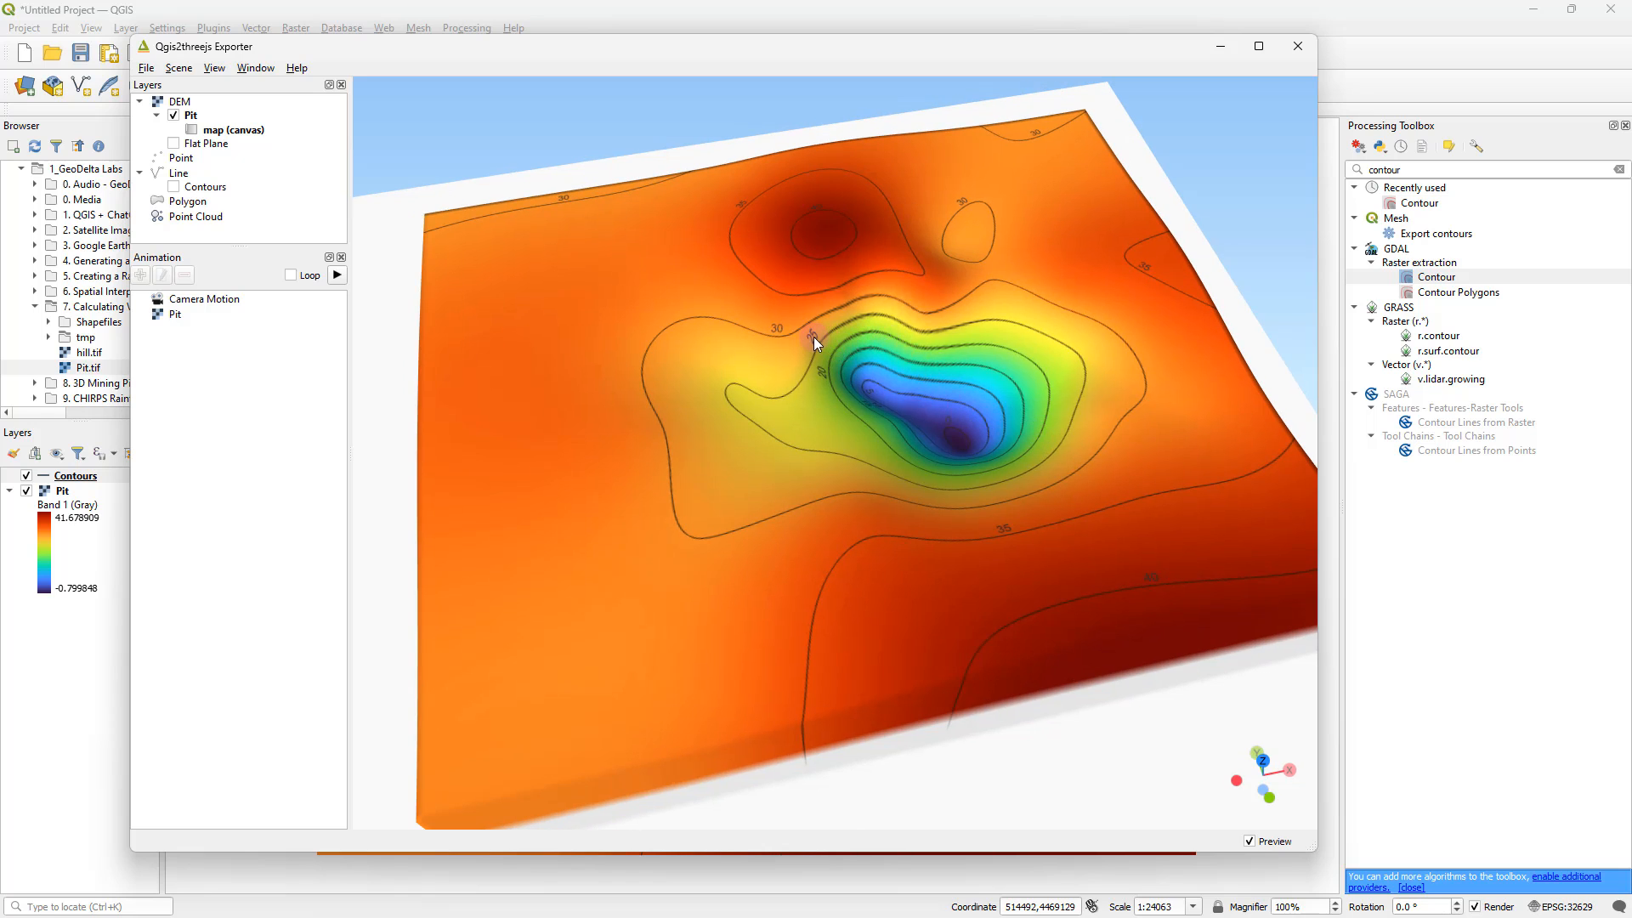
drag(814, 341, 886, 326)
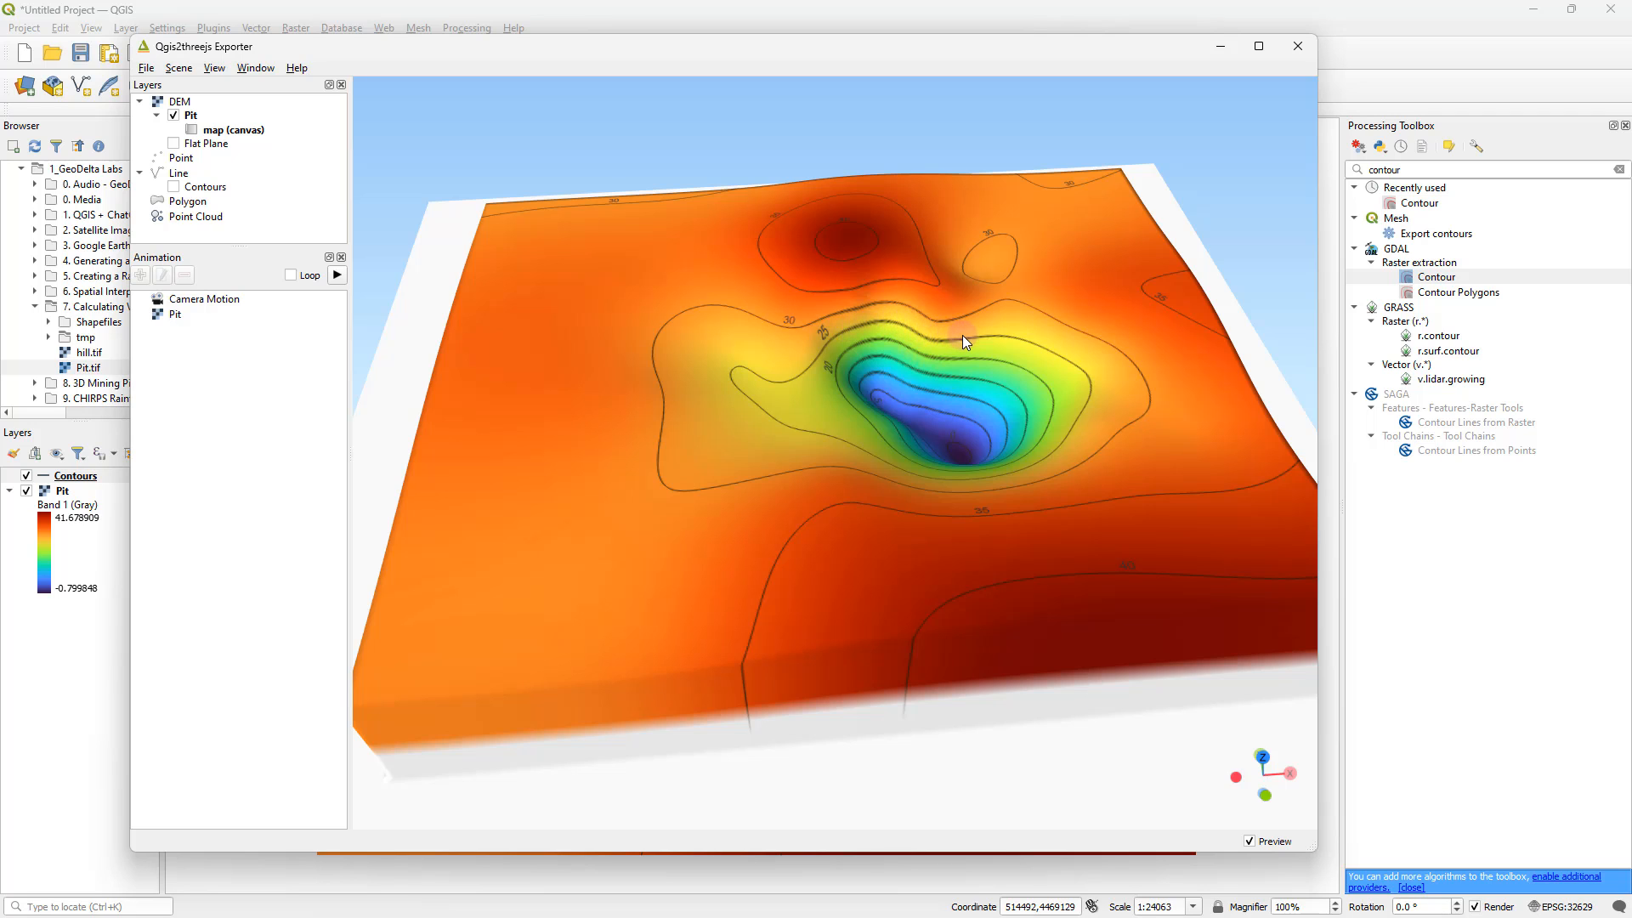
drag(991, 503, 1002, 420)
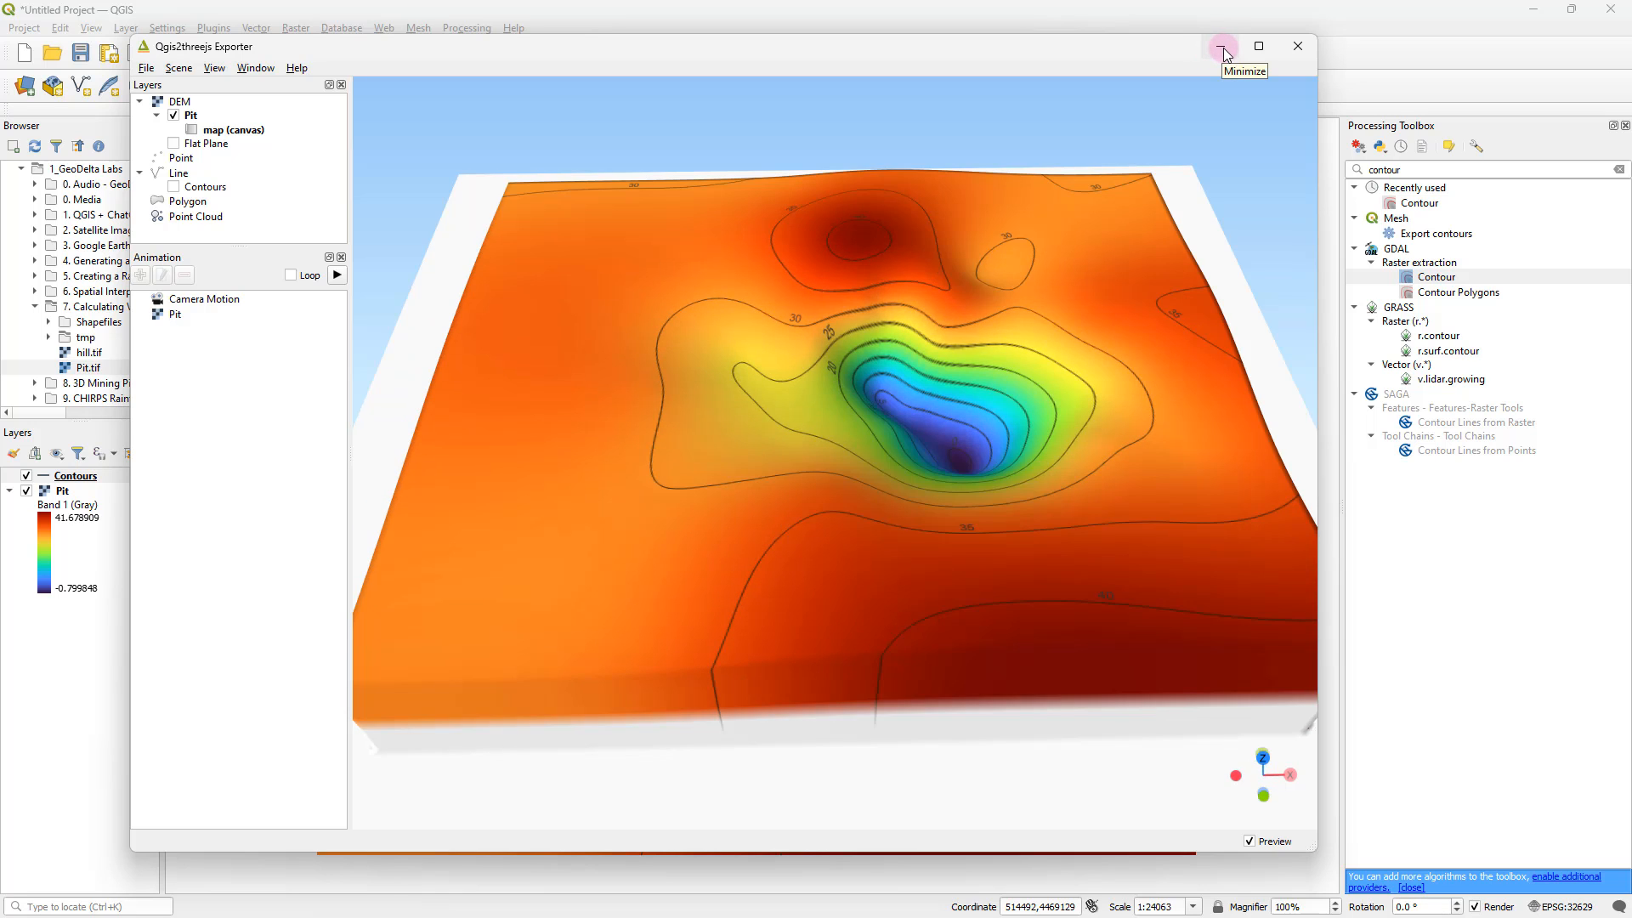
click(1222, 53)
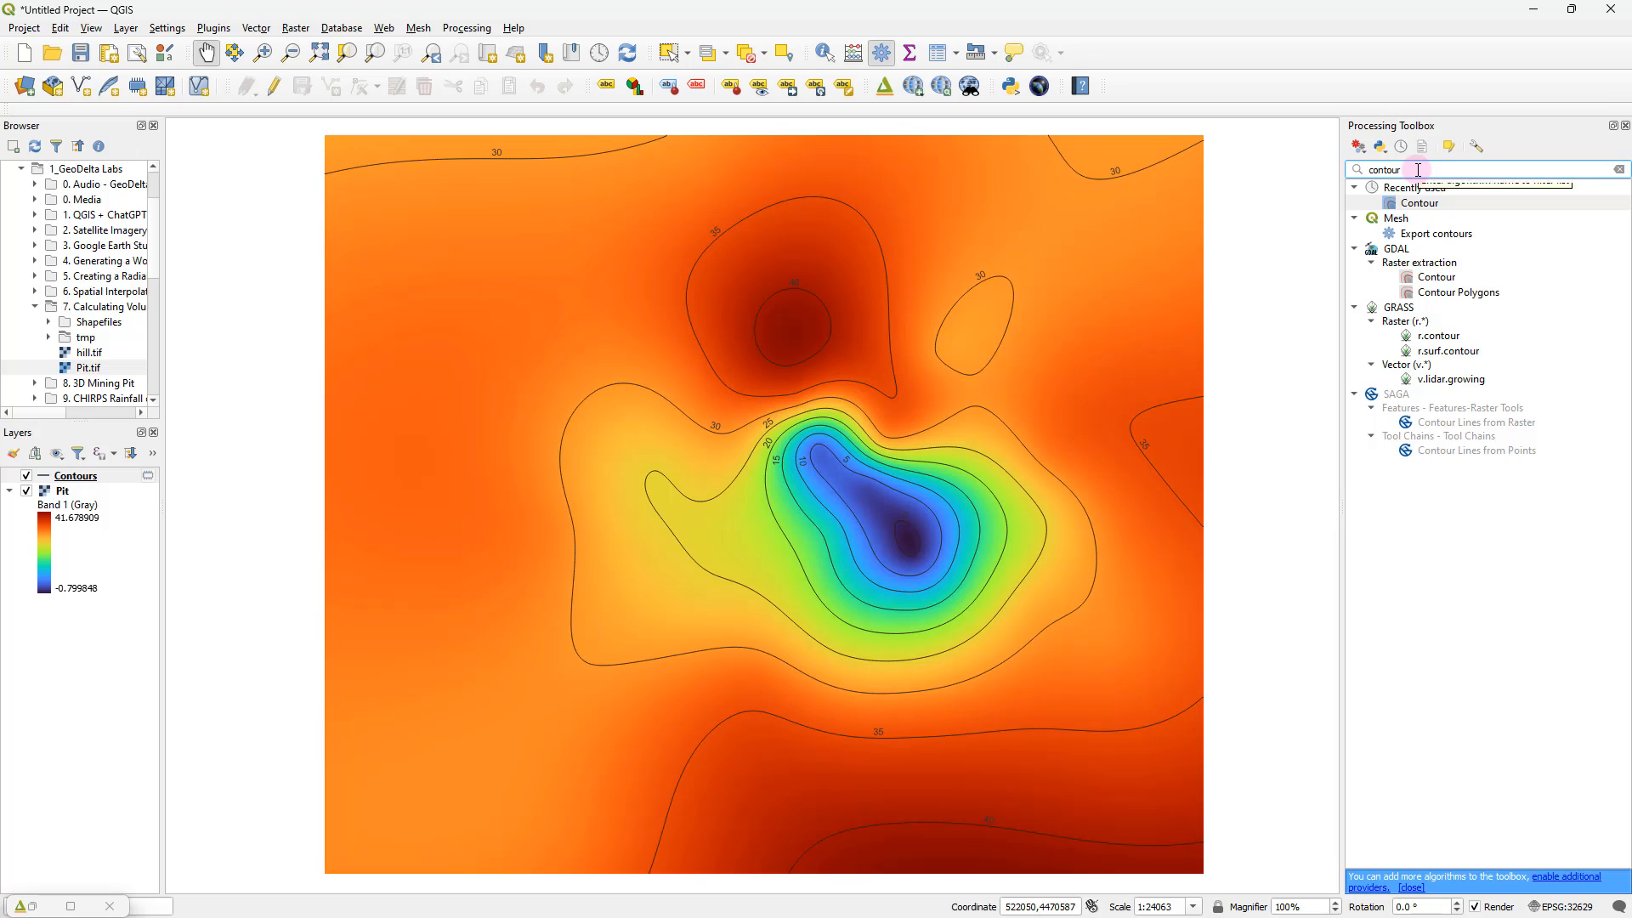
Step: Find and open the Raster surface volume algorithm and choose Pit as its input layer
drag(1418, 170, 1361, 161)
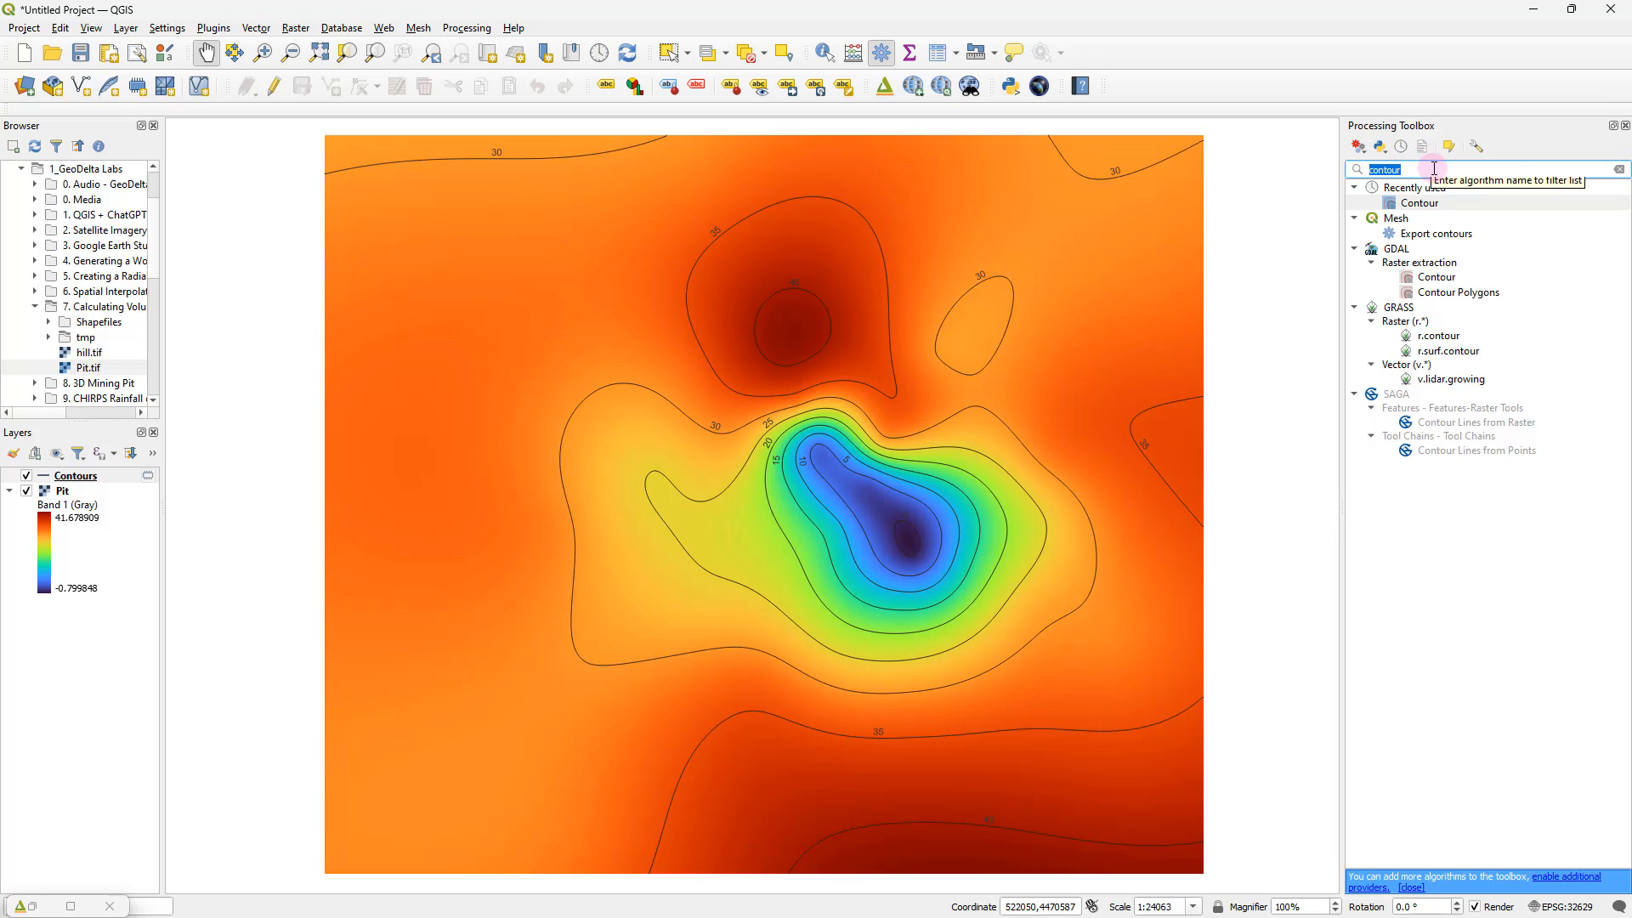
text(raste)
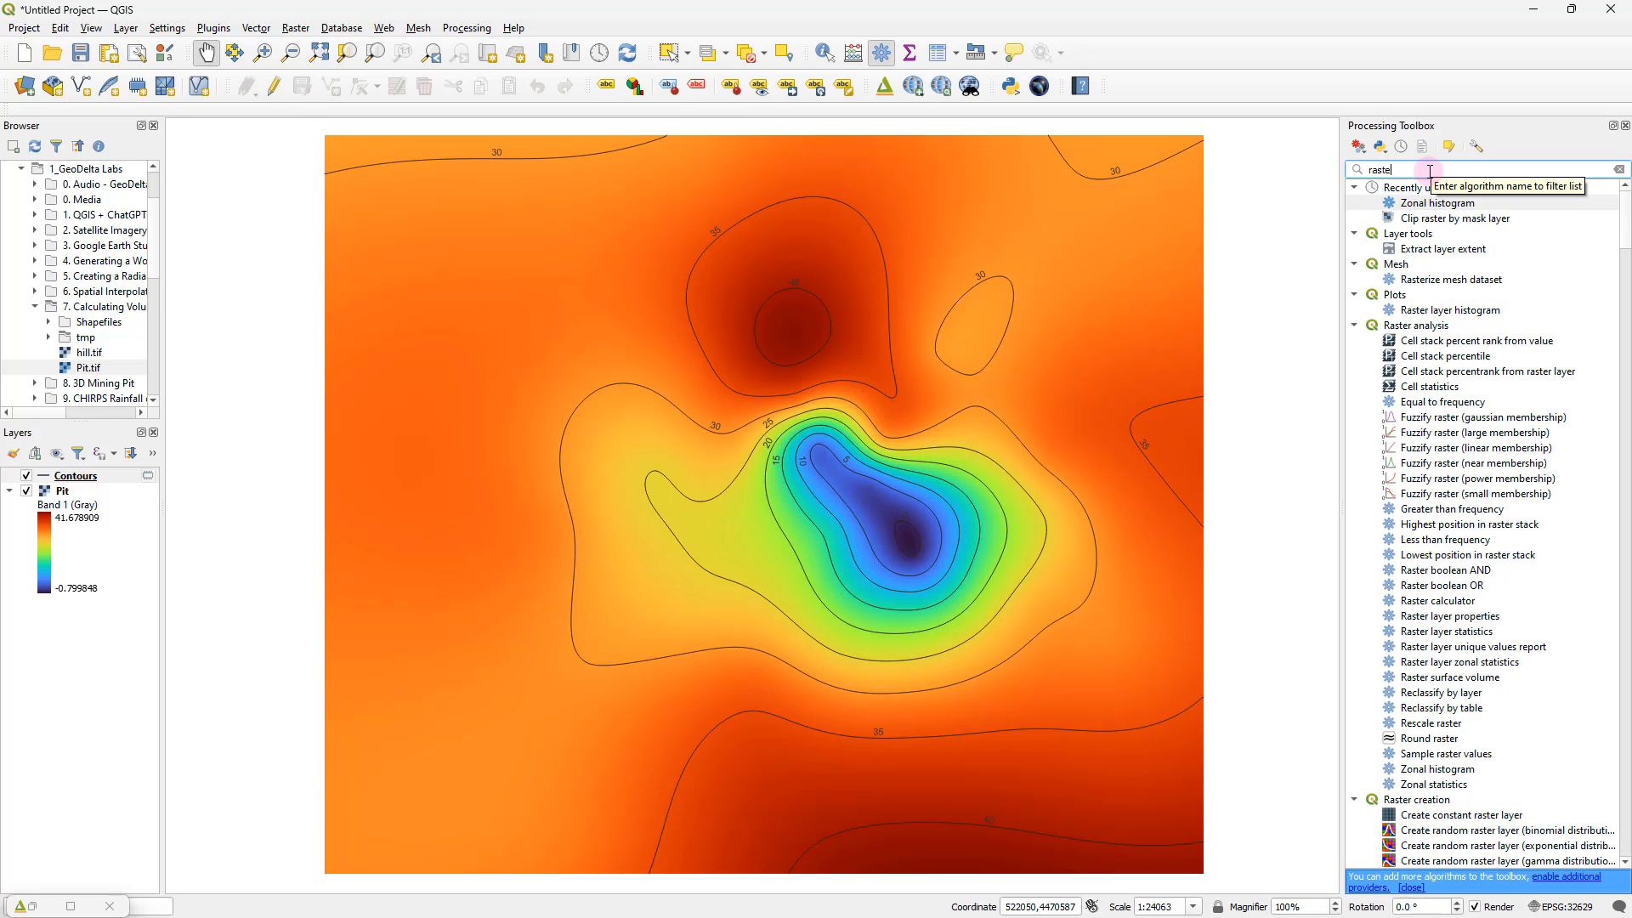
text(r surfa)
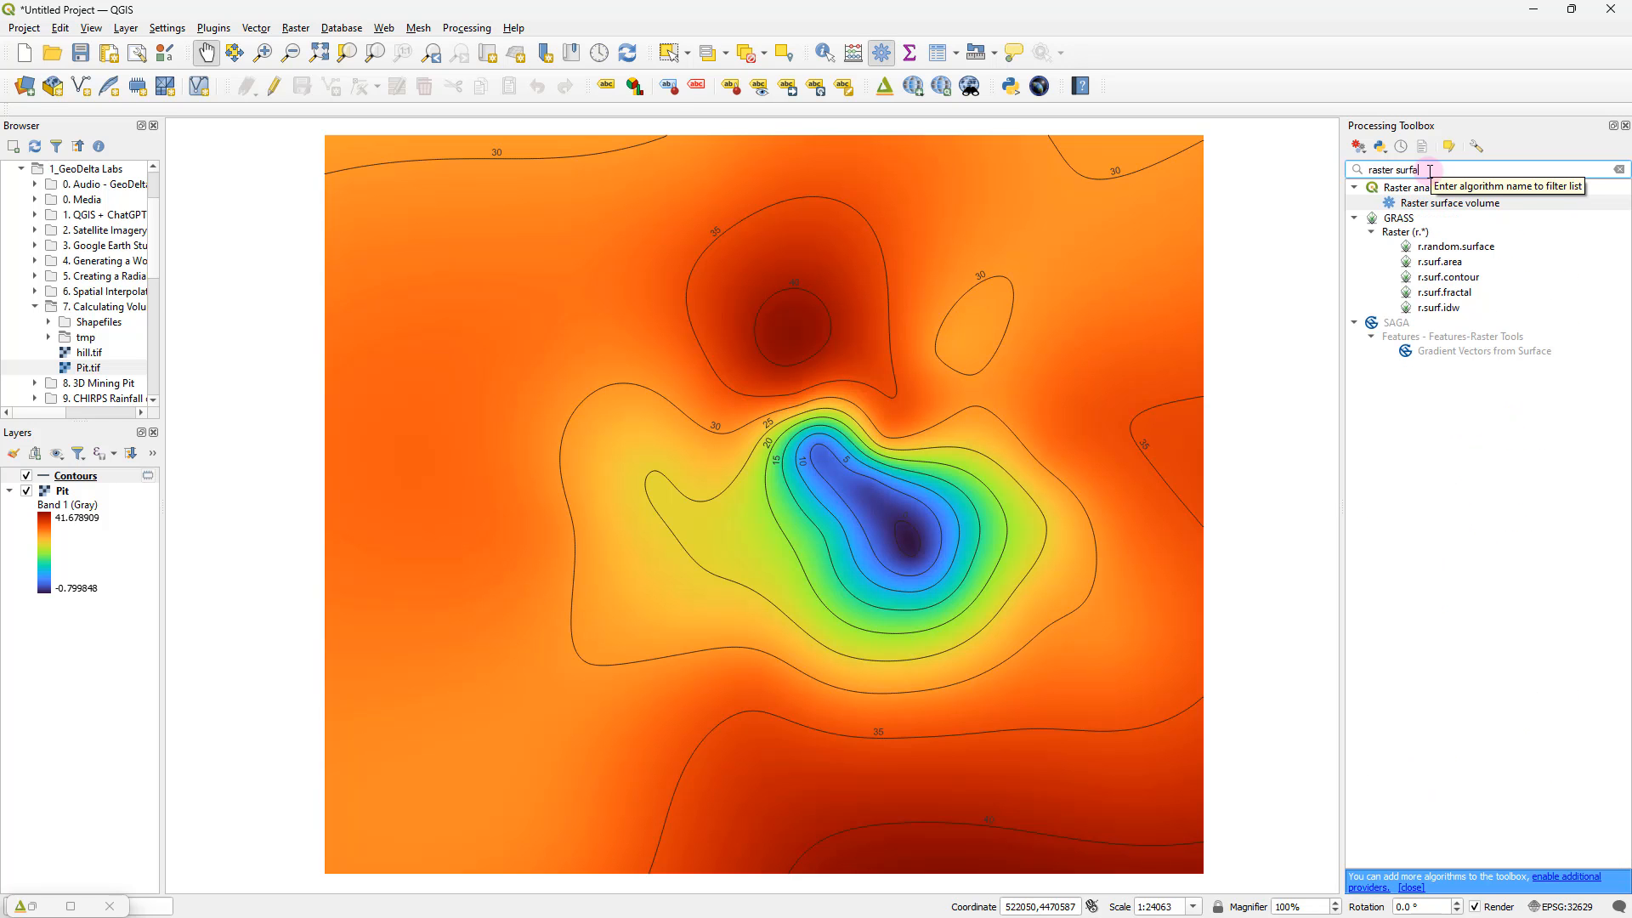
text(ce volume)
click(1464, 204)
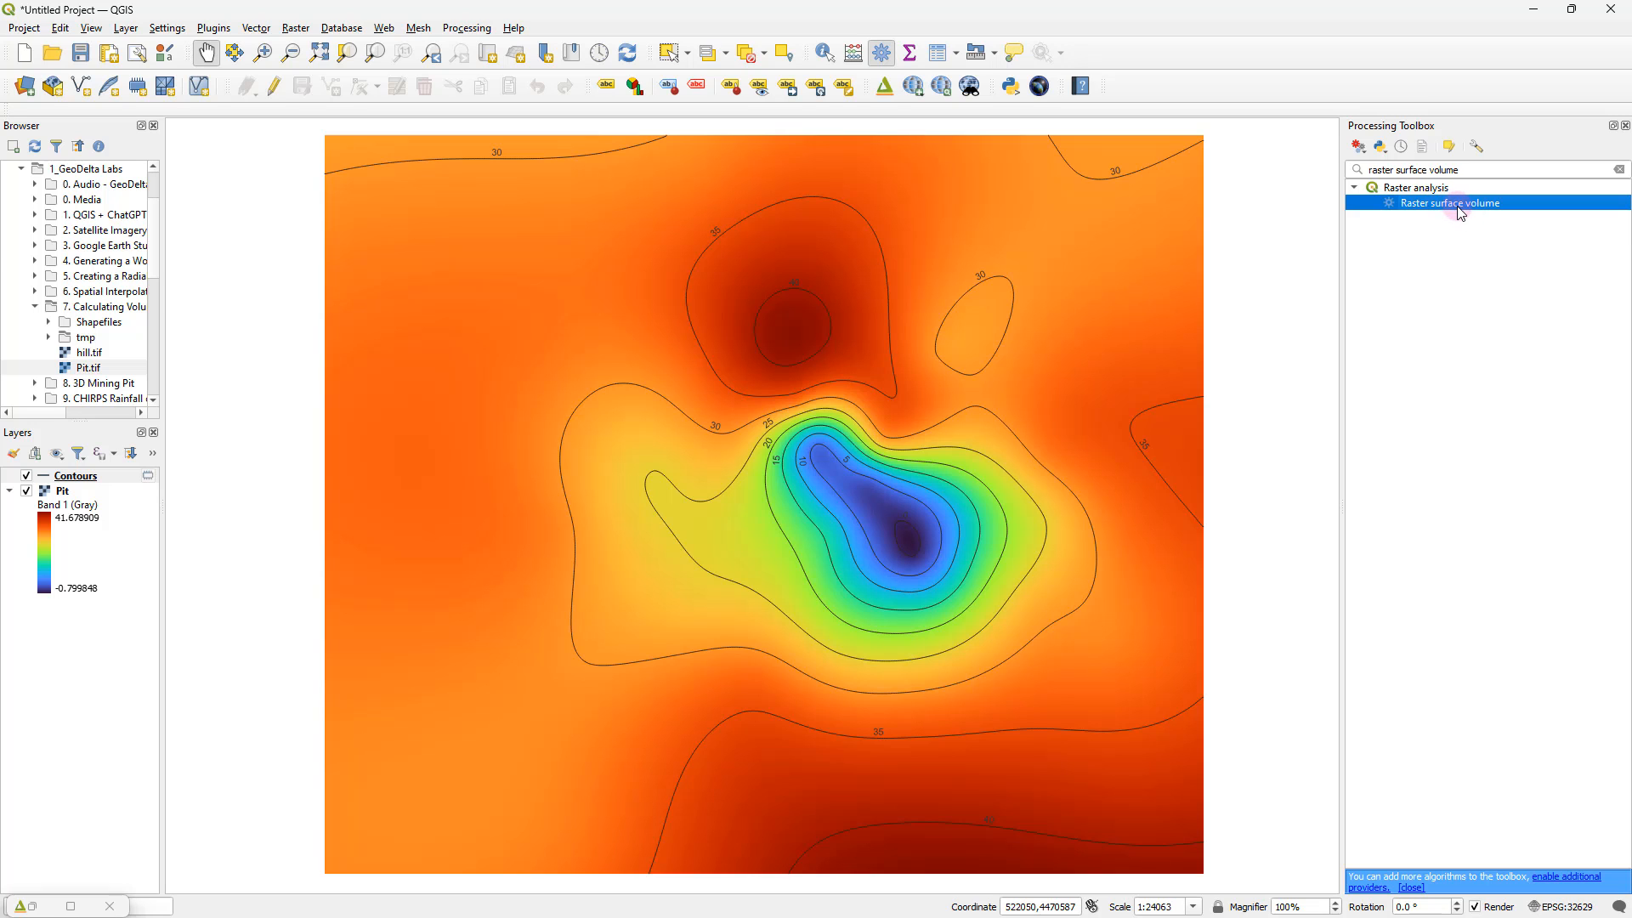
double_click(1461, 208)
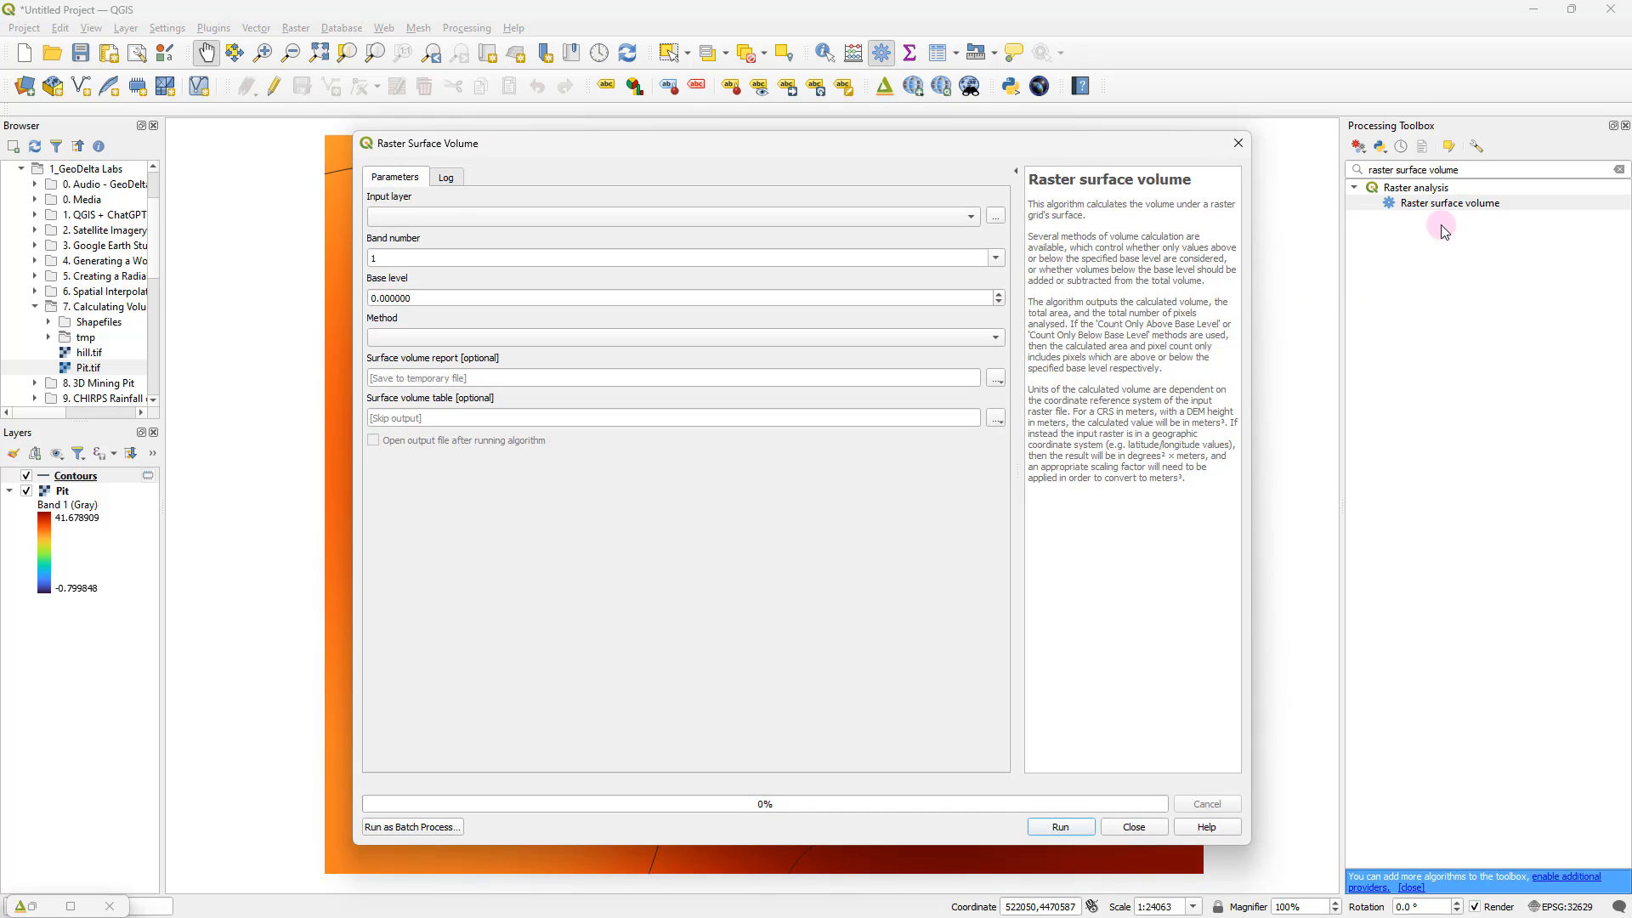
click(463, 222)
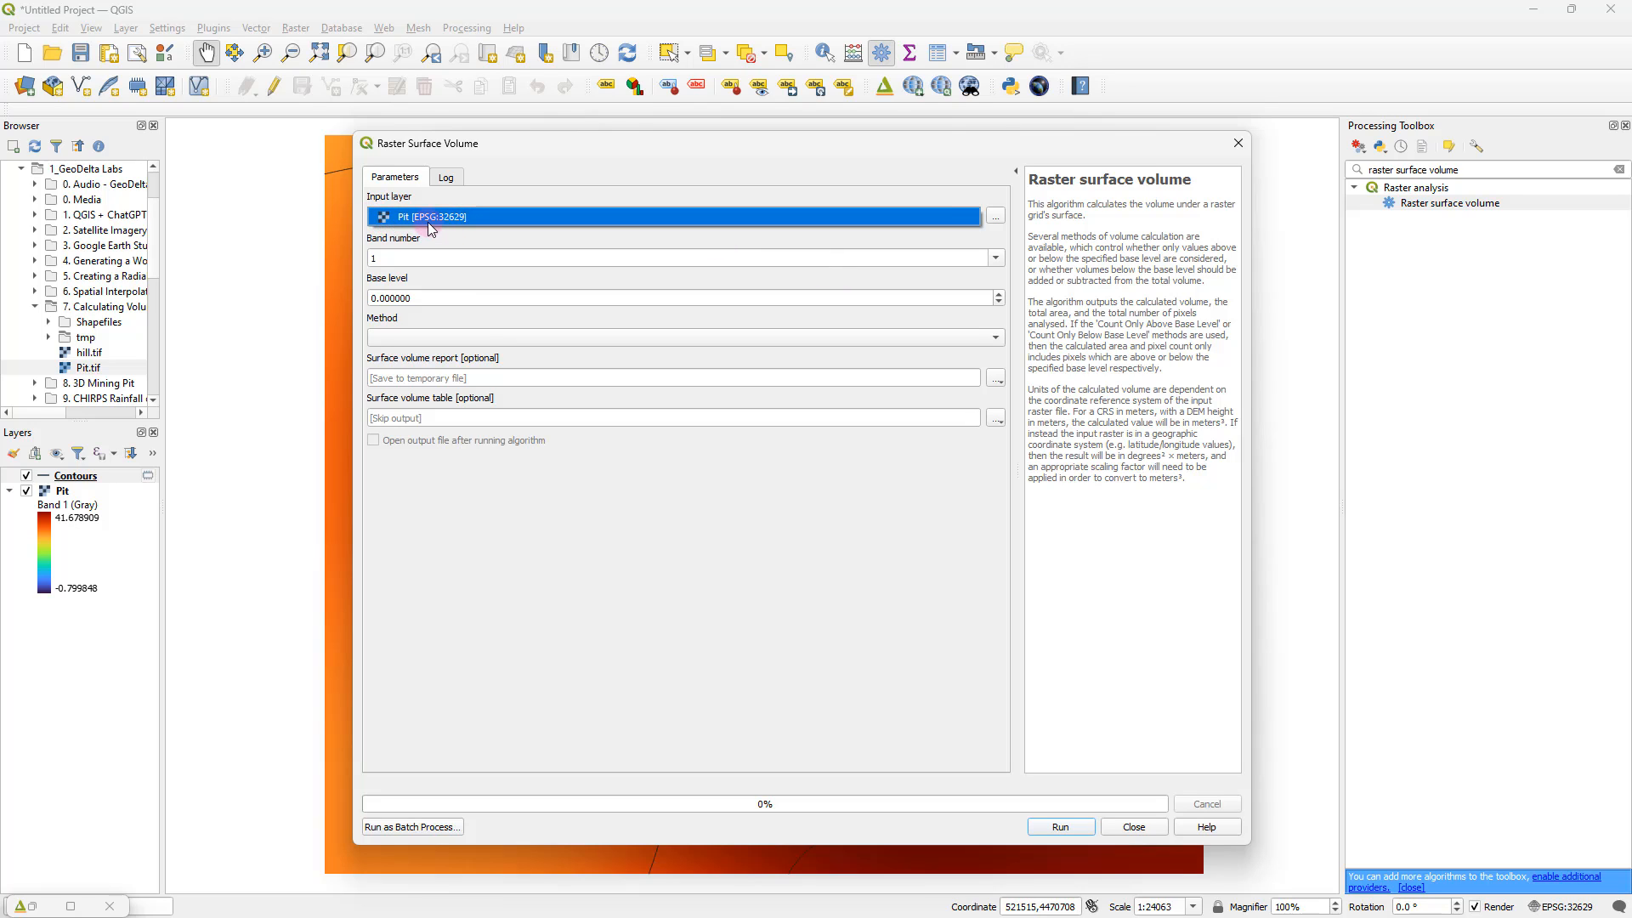
click(426, 218)
click(426, 221)
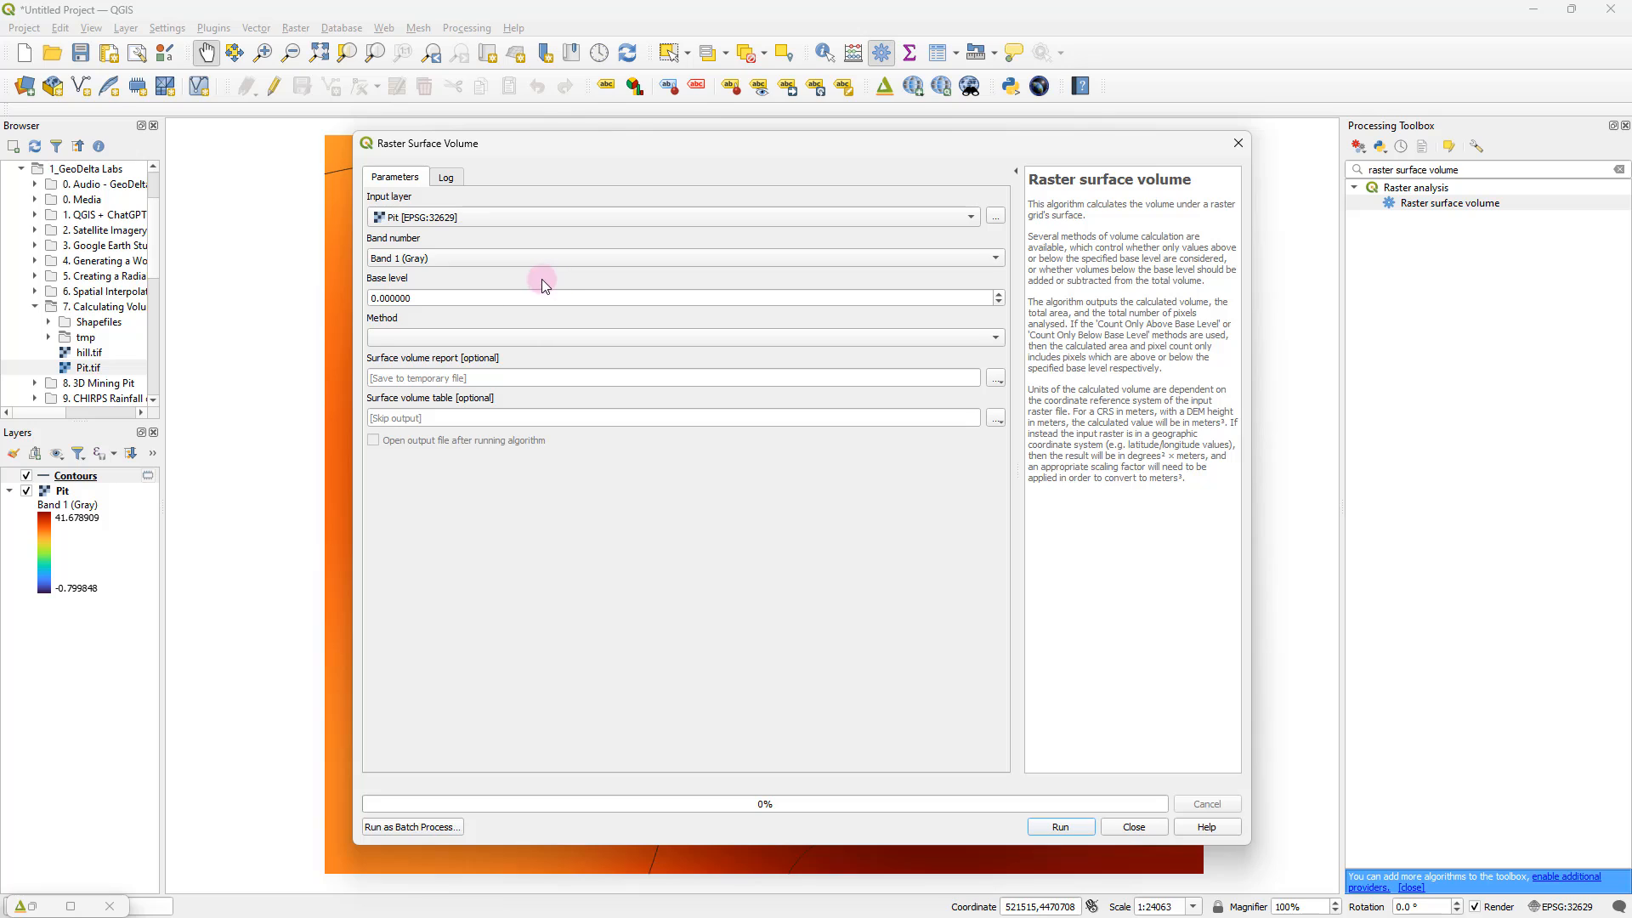
Step: Set the base level to 25 and the calculation method to Count Only Below Base Level
drag(461, 302, 336, 295)
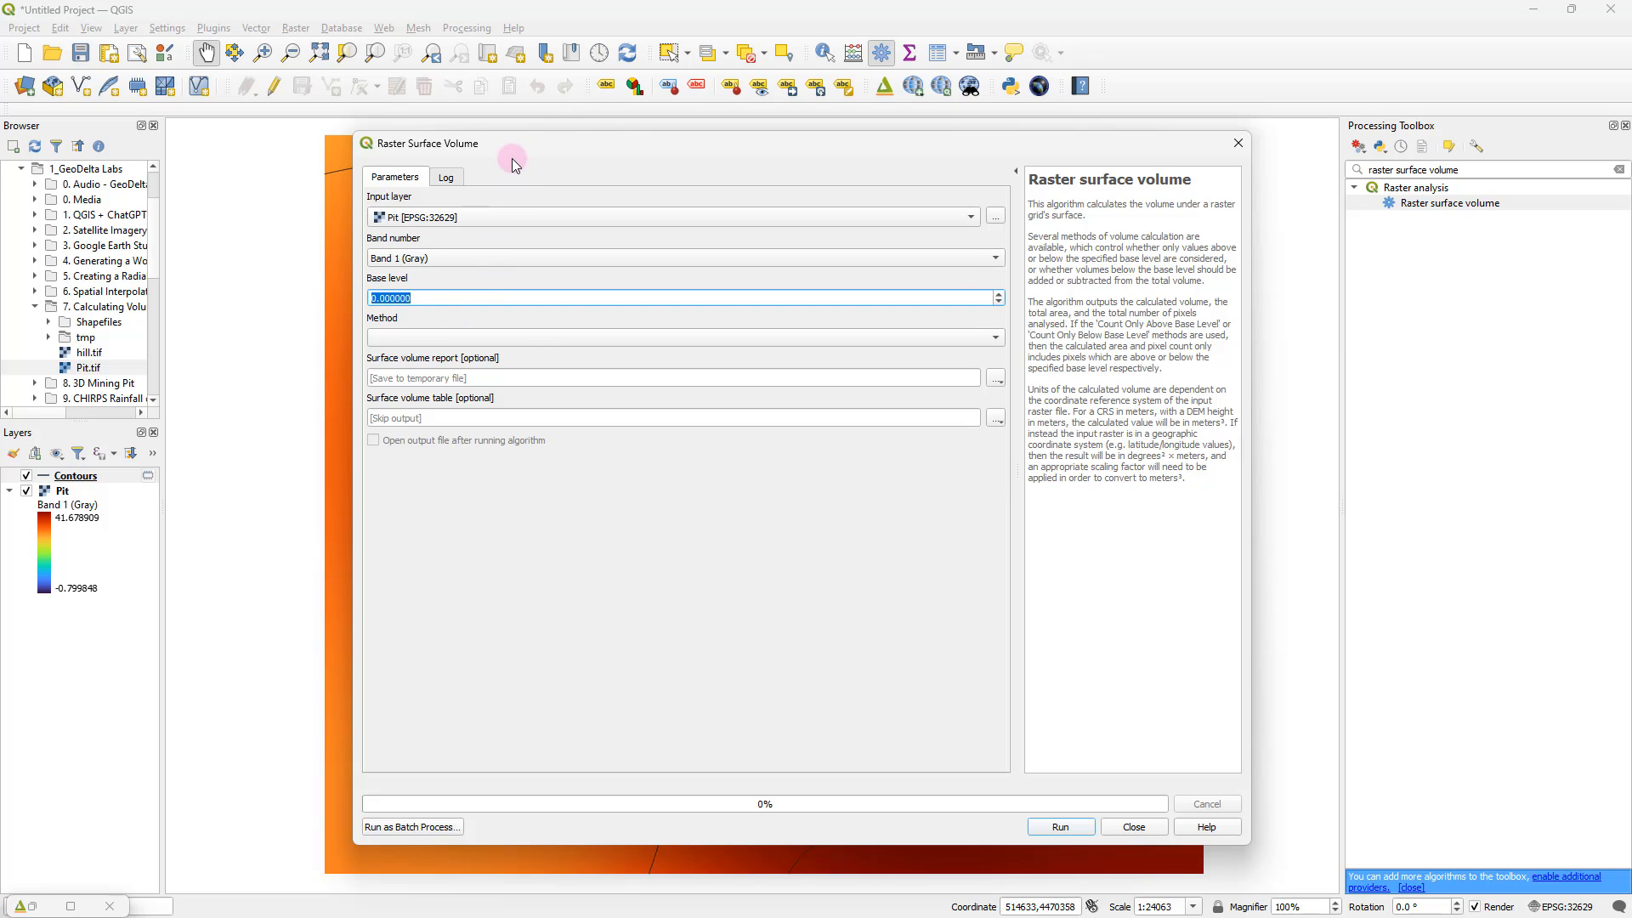
drag(517, 144, 870, 163)
text(25)
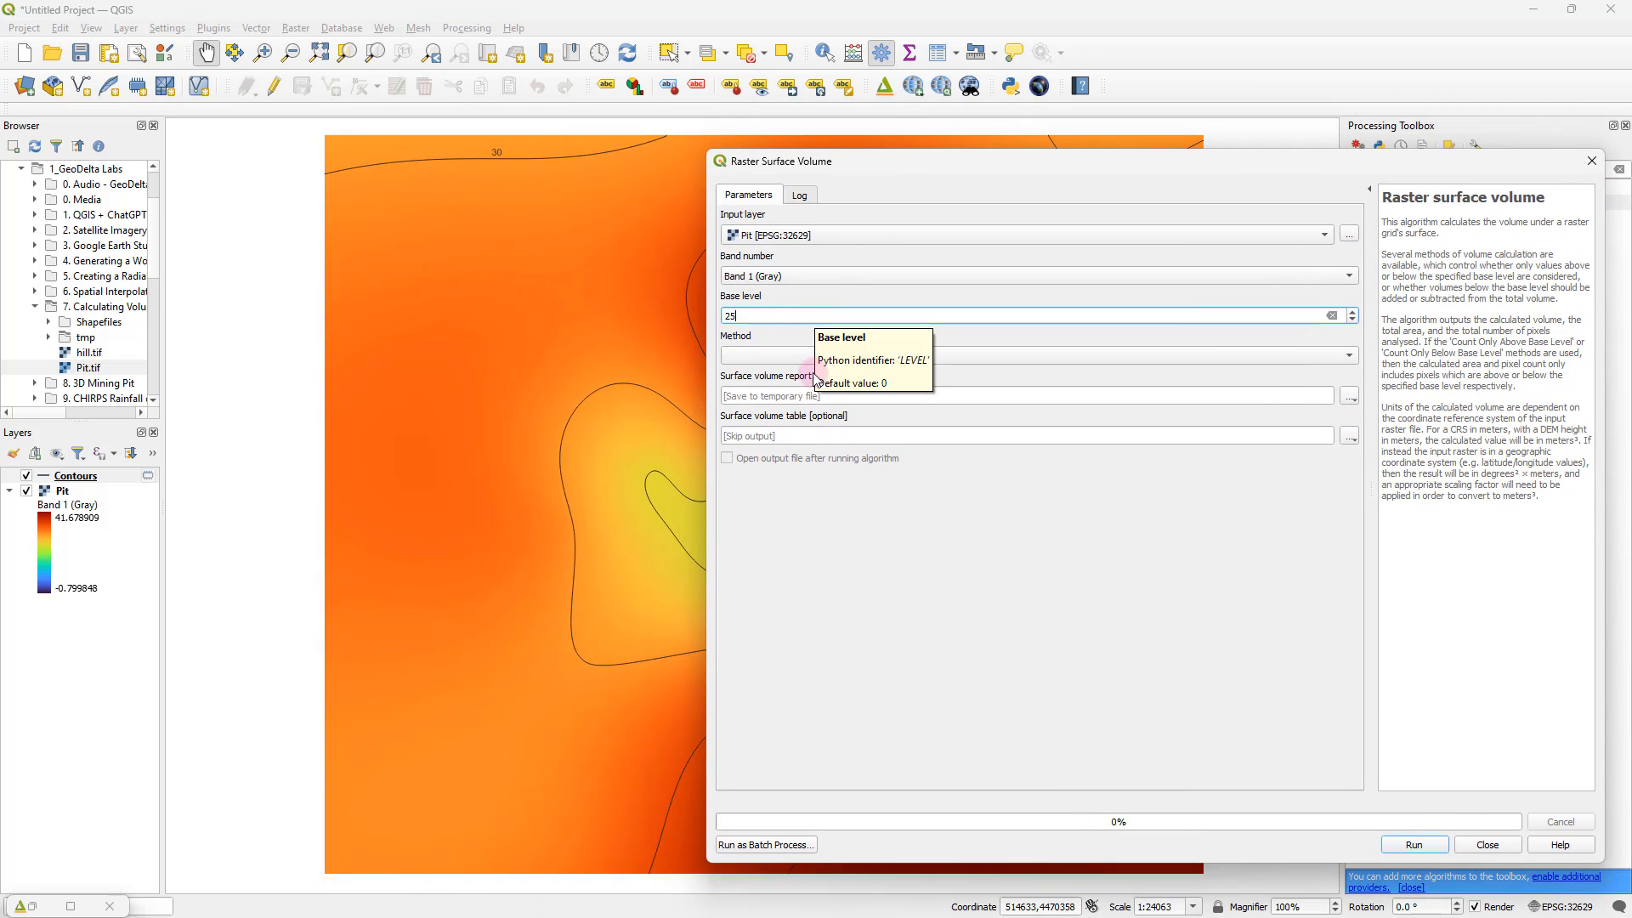
click(774, 355)
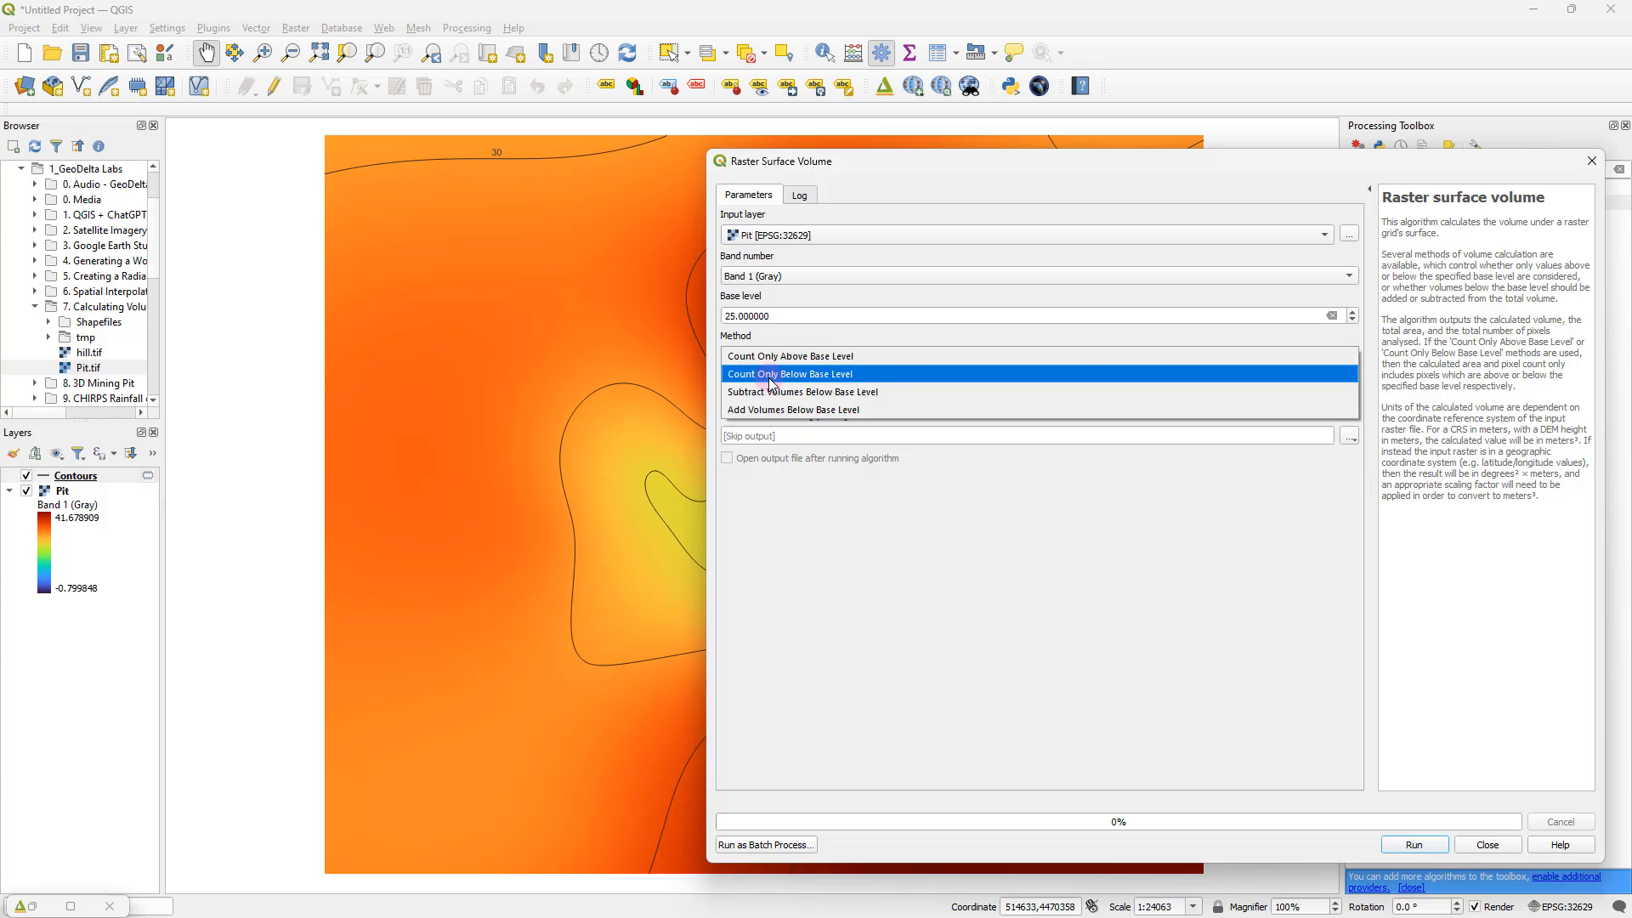
click(812, 383)
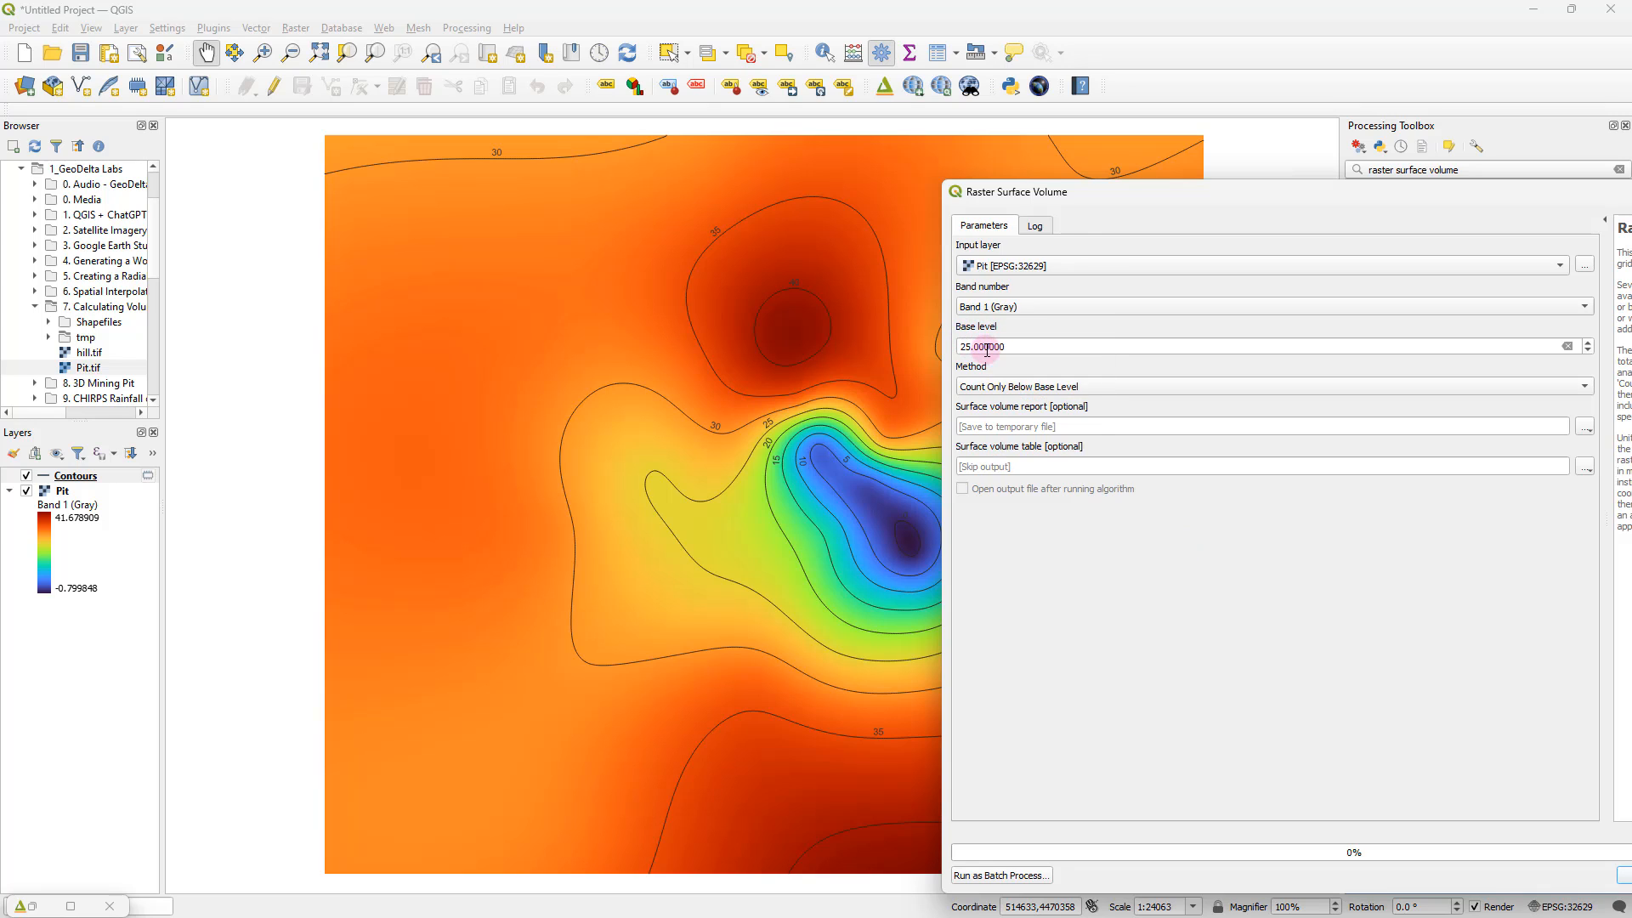
drag(1129, 192, 806, 137)
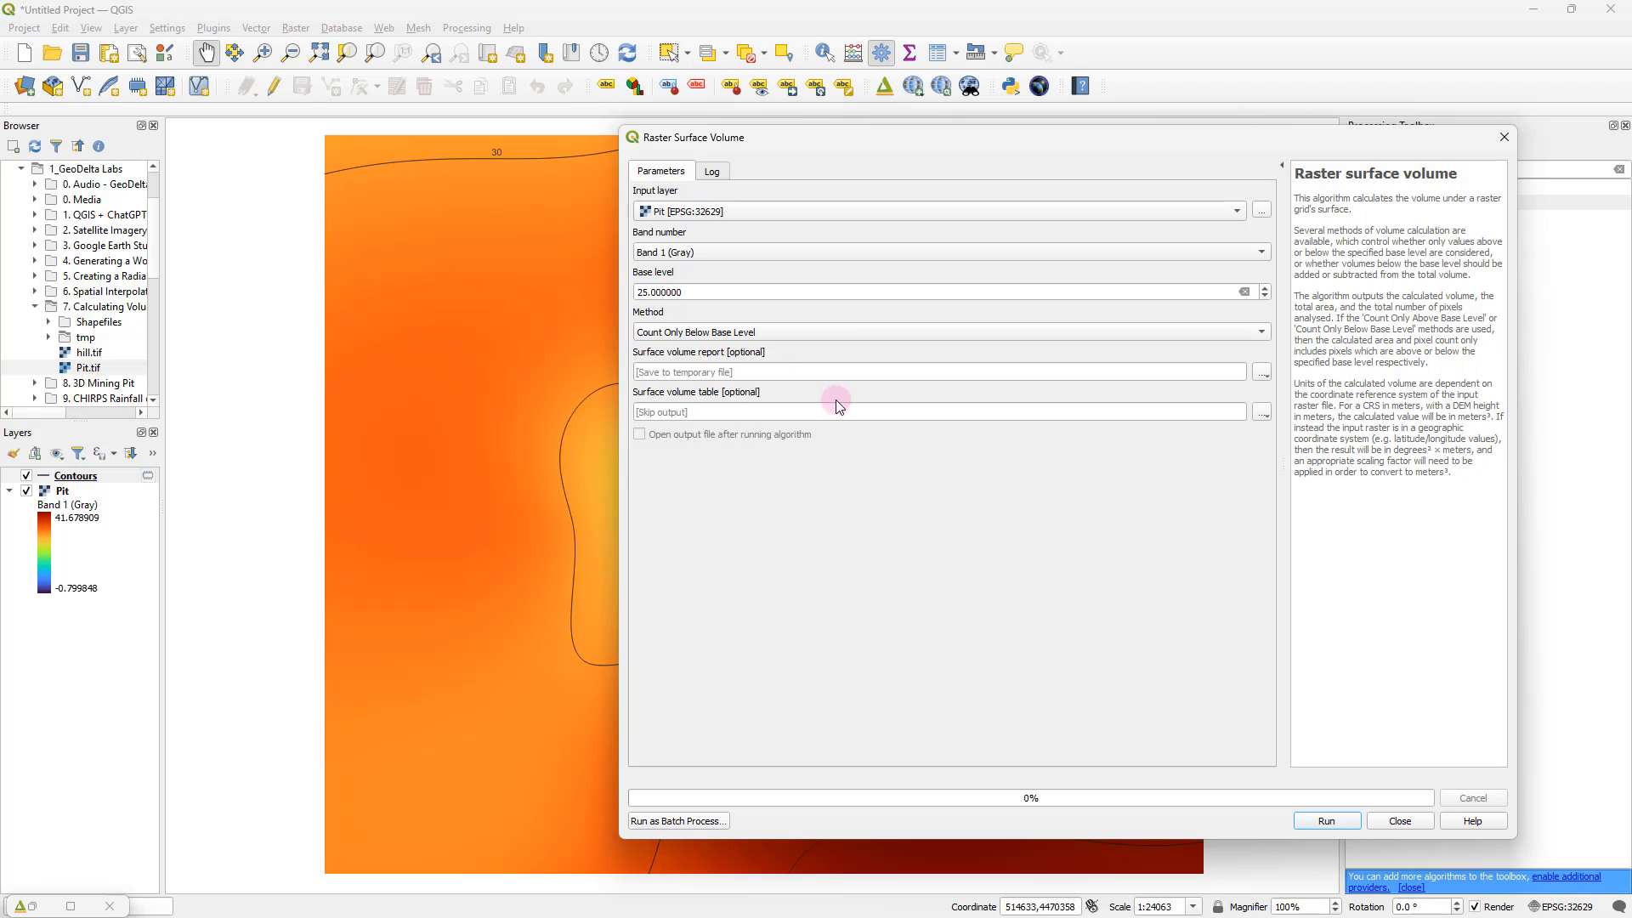
Step: Set the surface volume report to save as volume_report.html in the 7. Calculating Volumes folder and run the algorithm
click(1261, 375)
click(1294, 430)
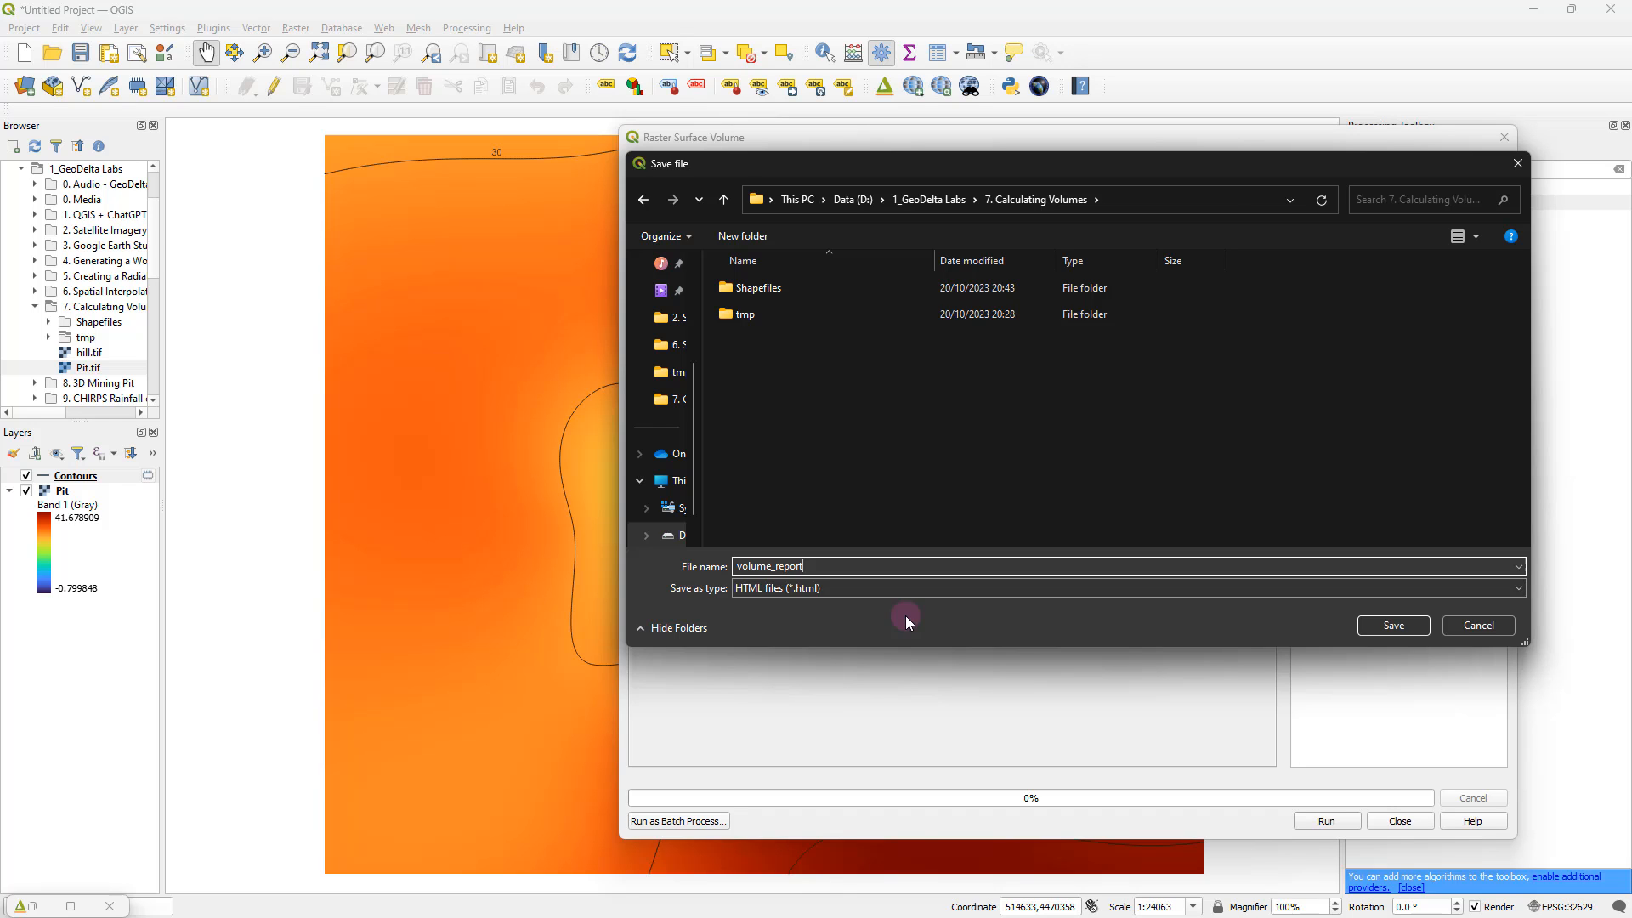
click(1385, 626)
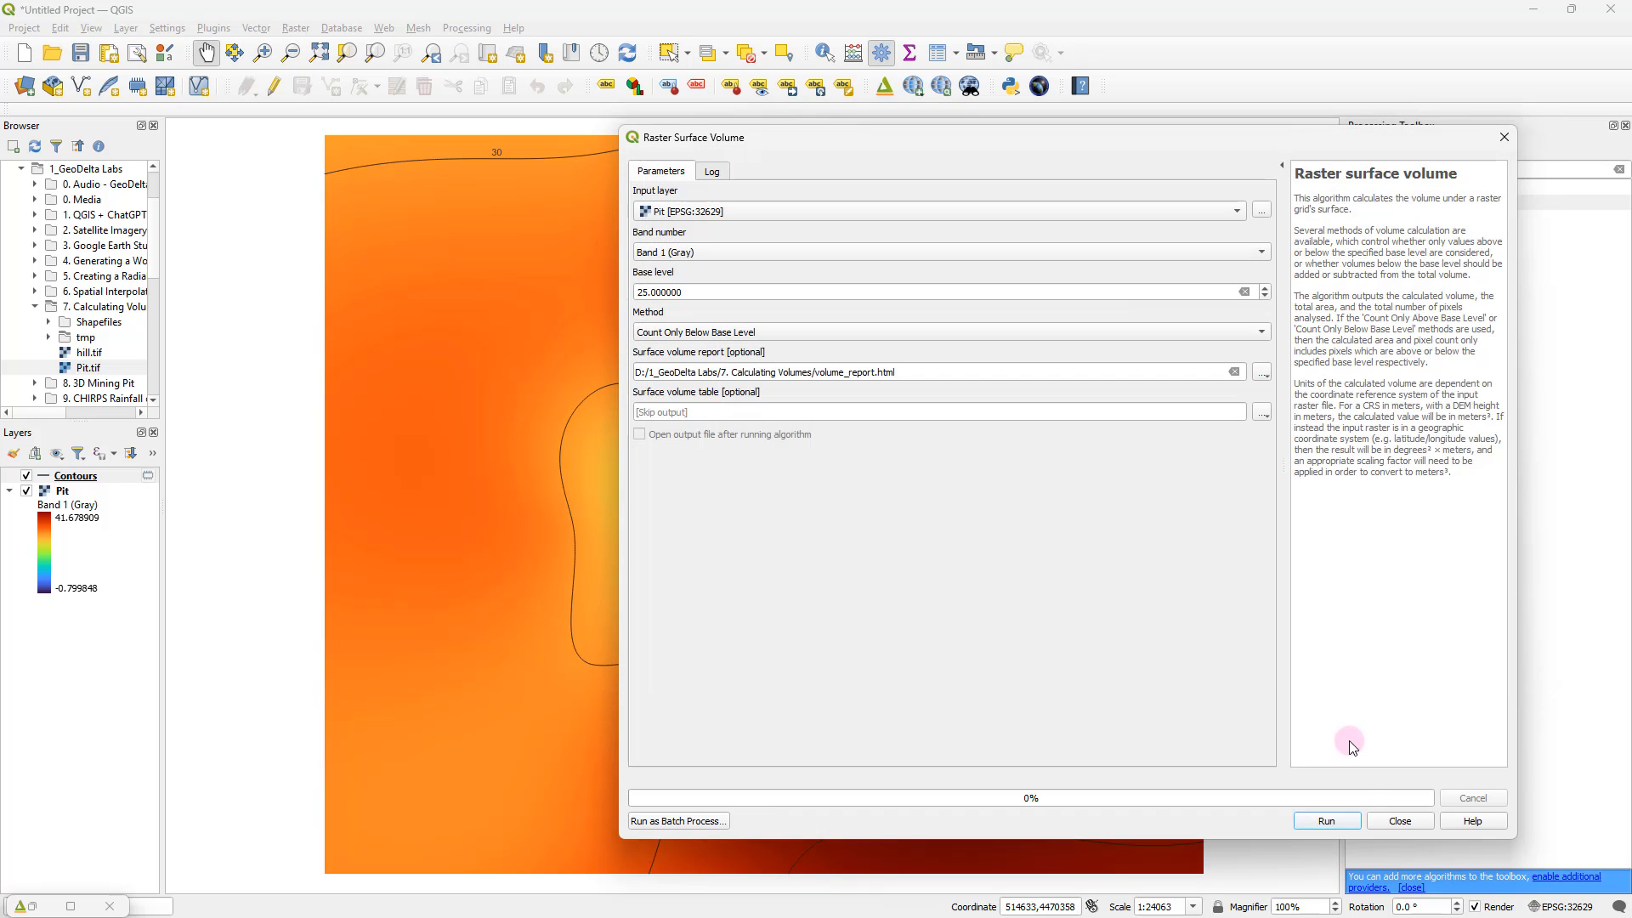
click(1341, 819)
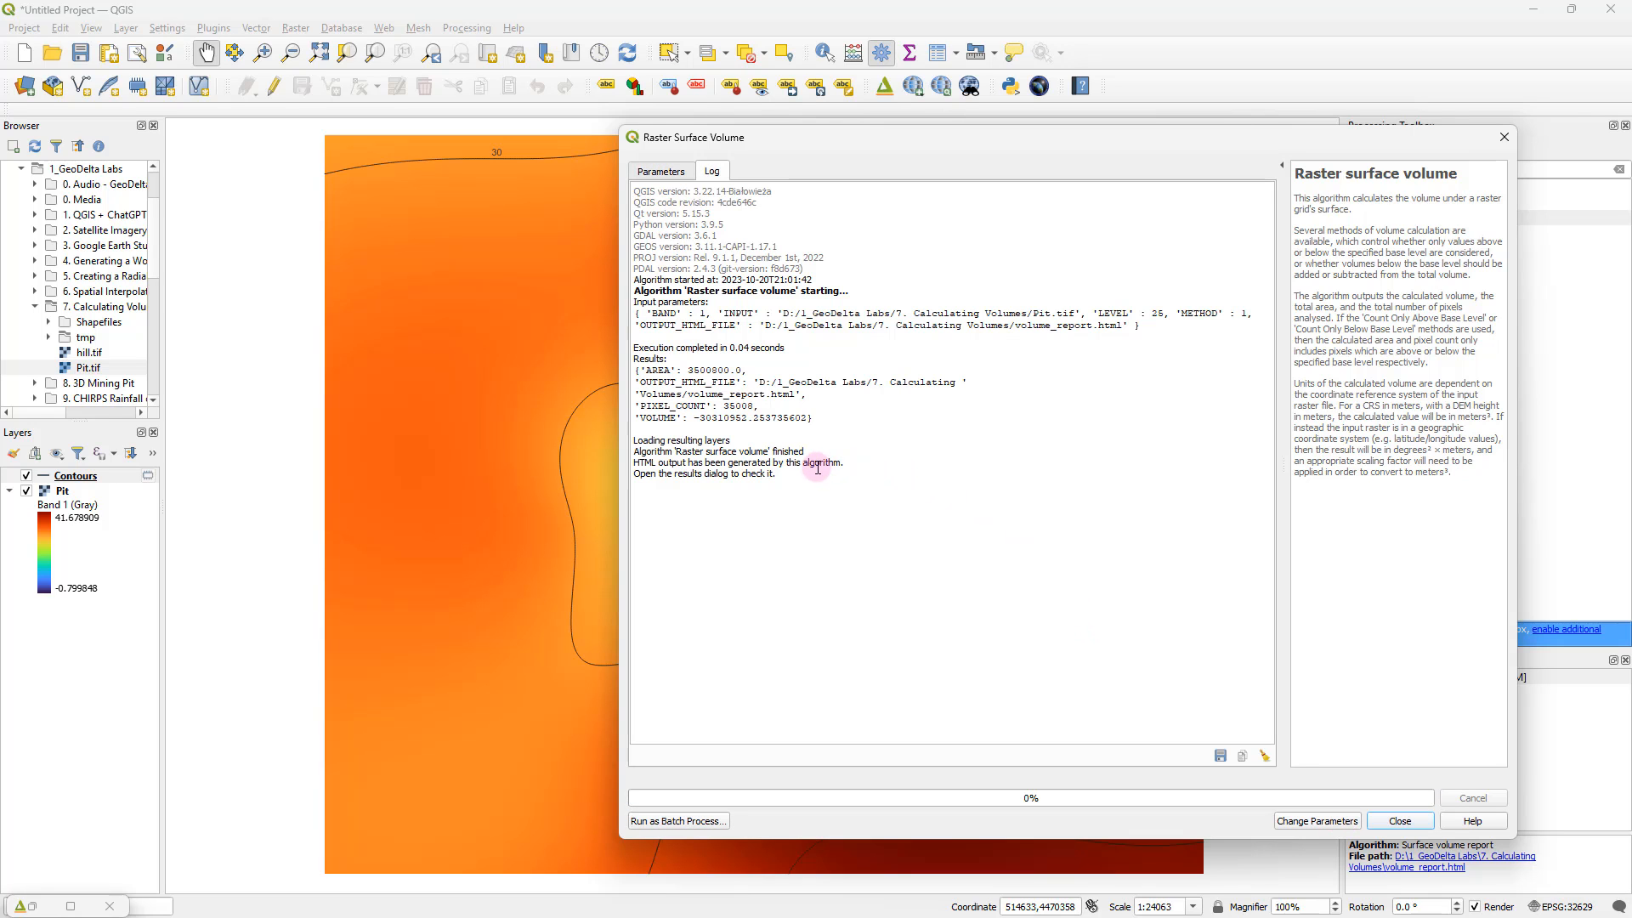
click(1407, 822)
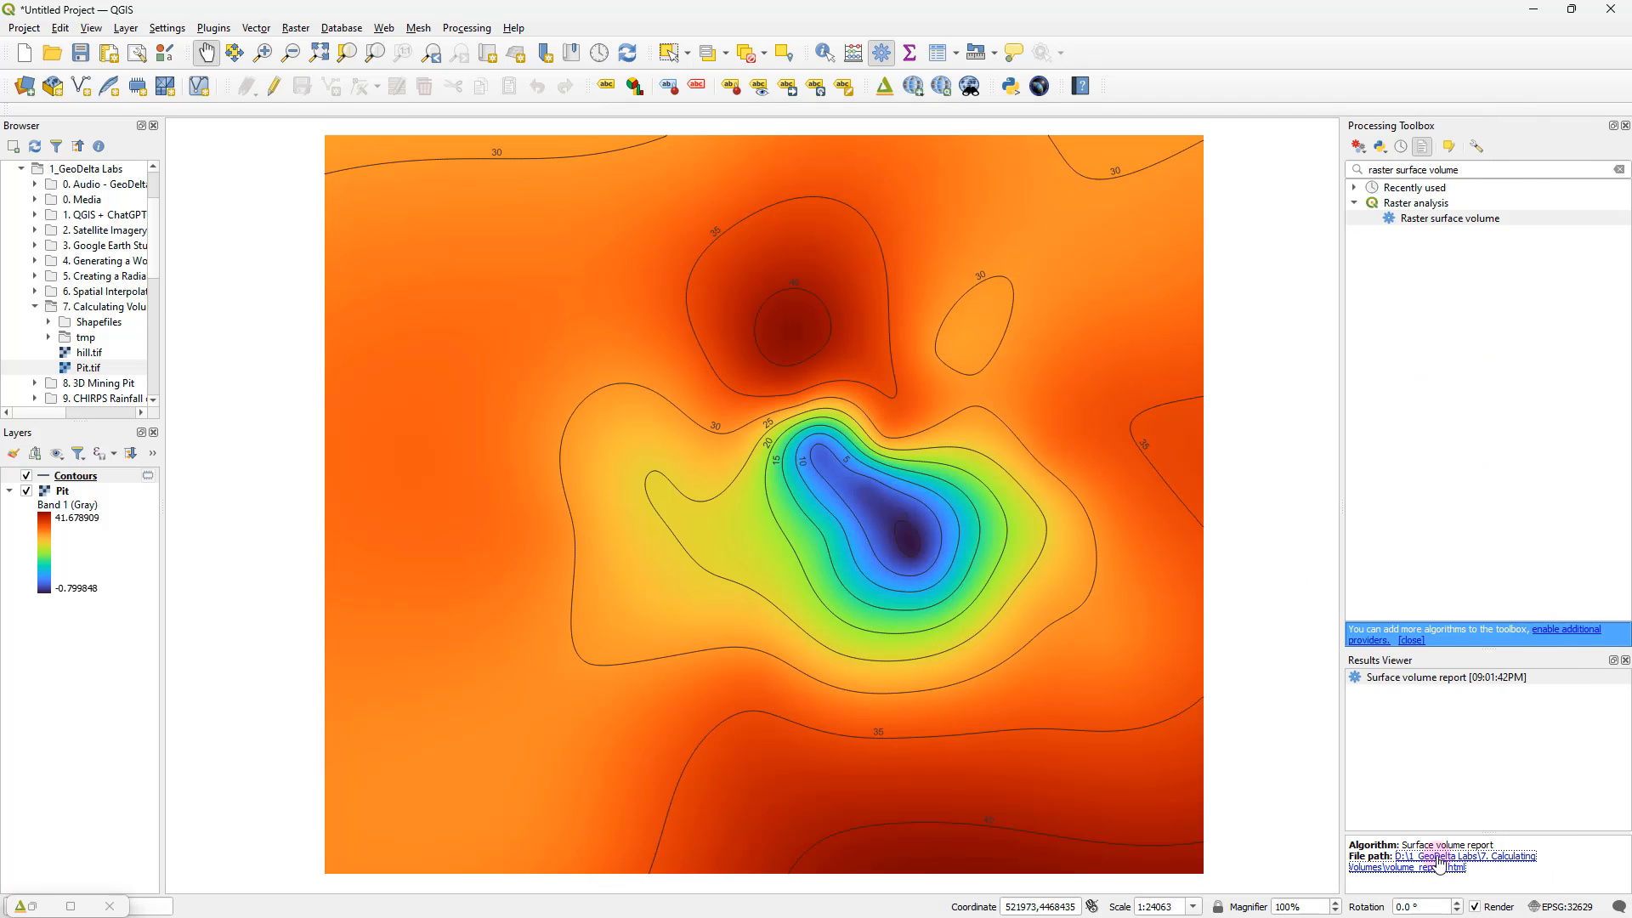
Step: Open the generated surface volume report and check its volume, pixel count and area values
click(1439, 864)
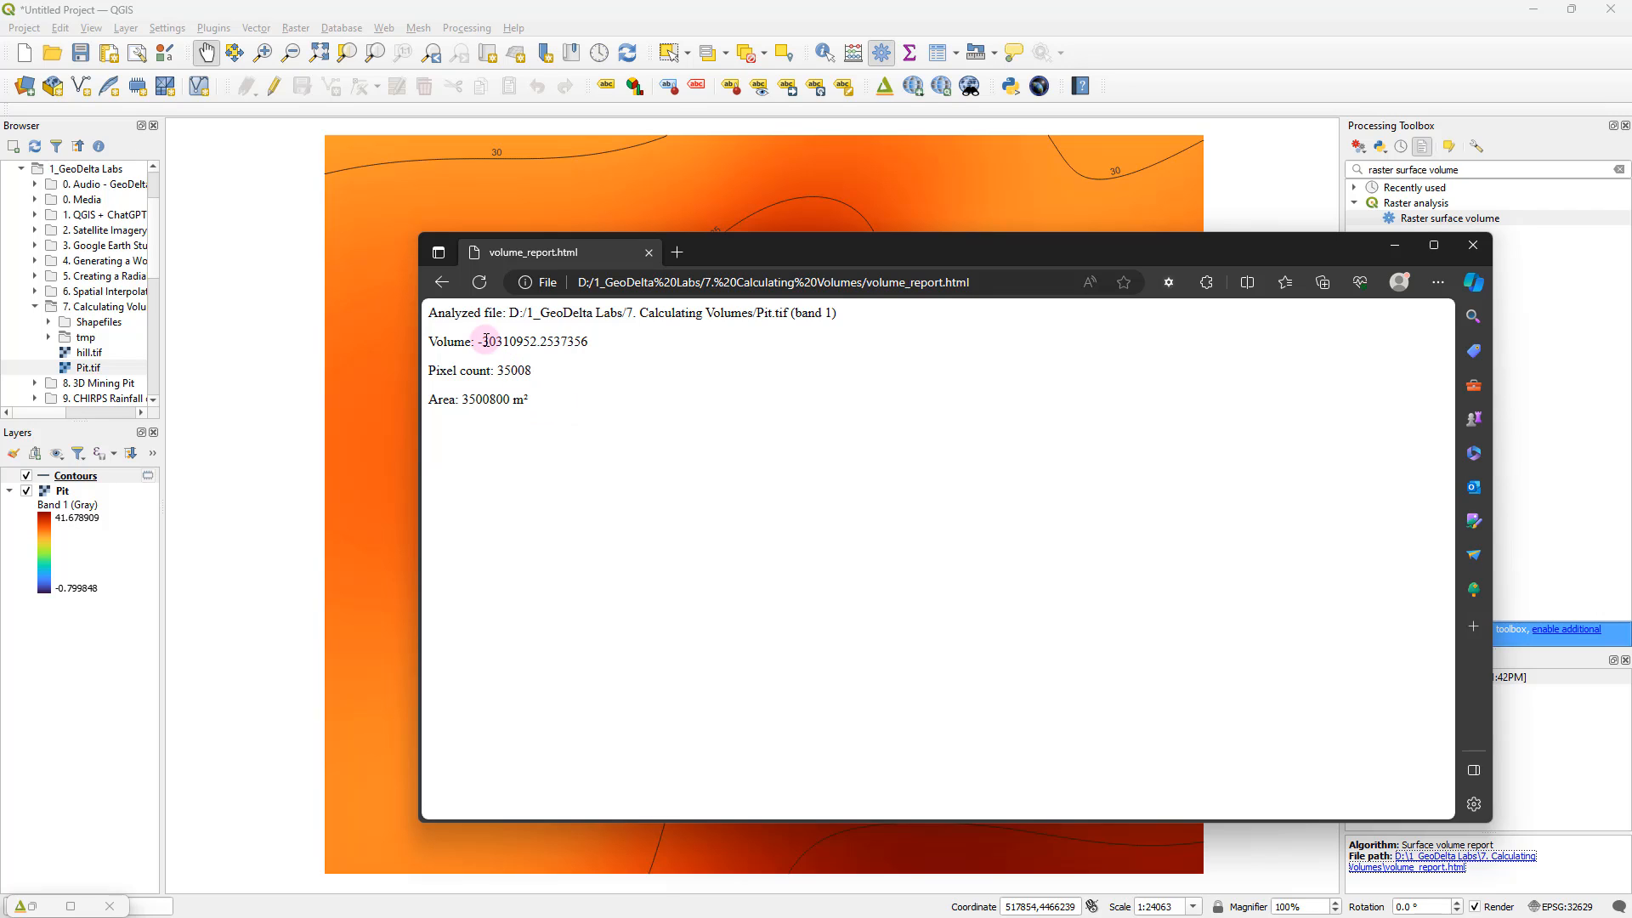
drag(495, 341, 541, 350)
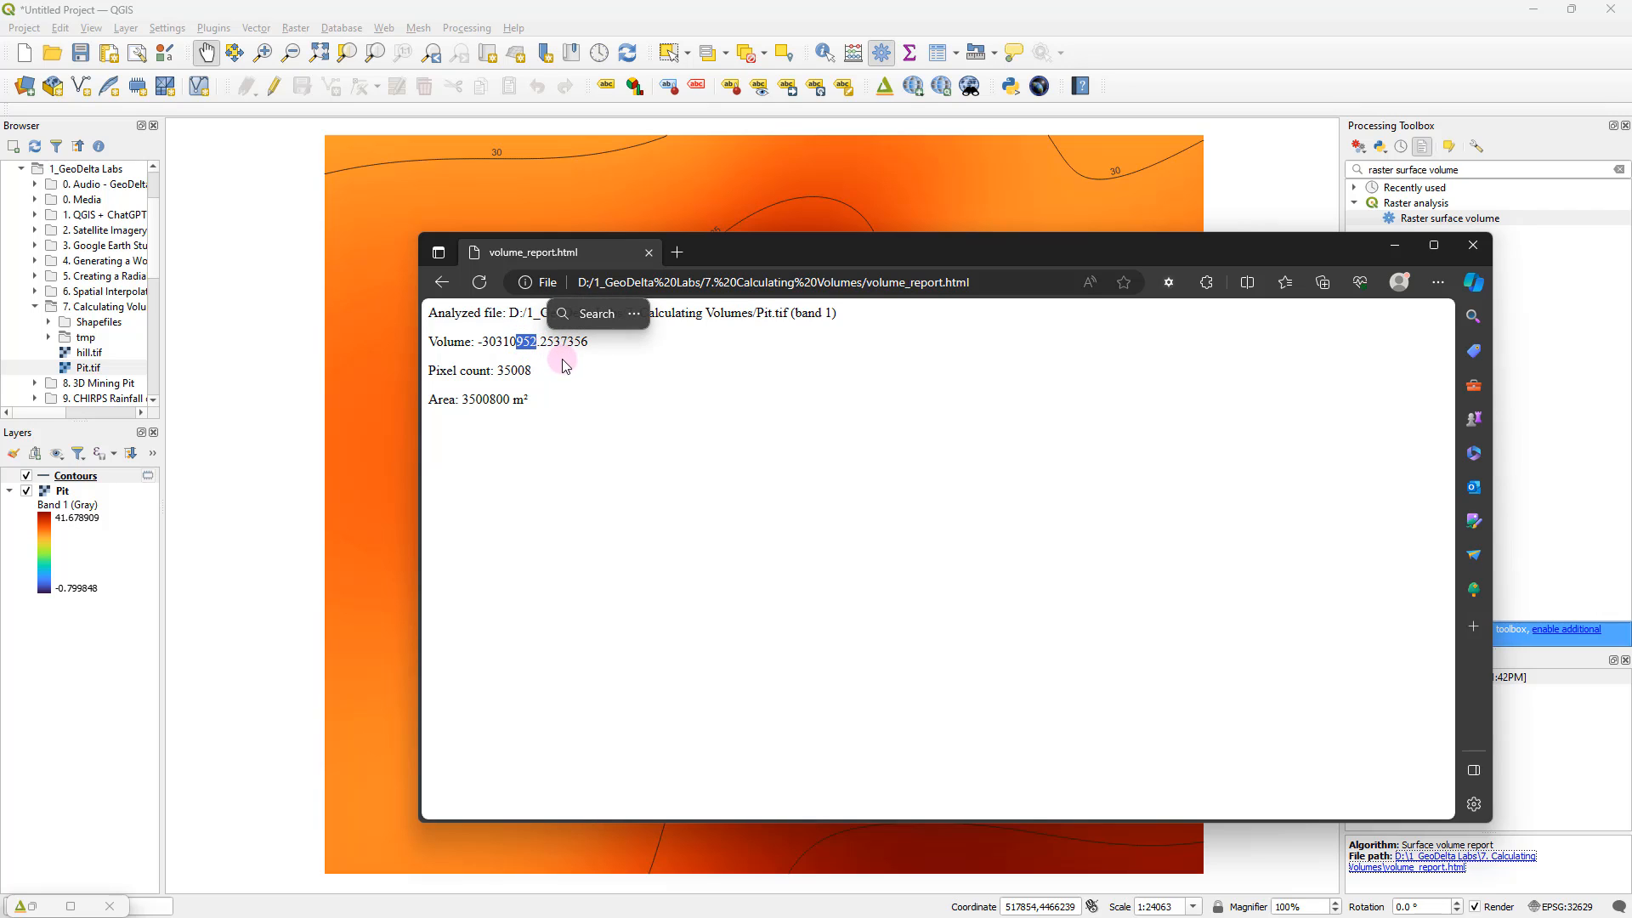
click(566, 364)
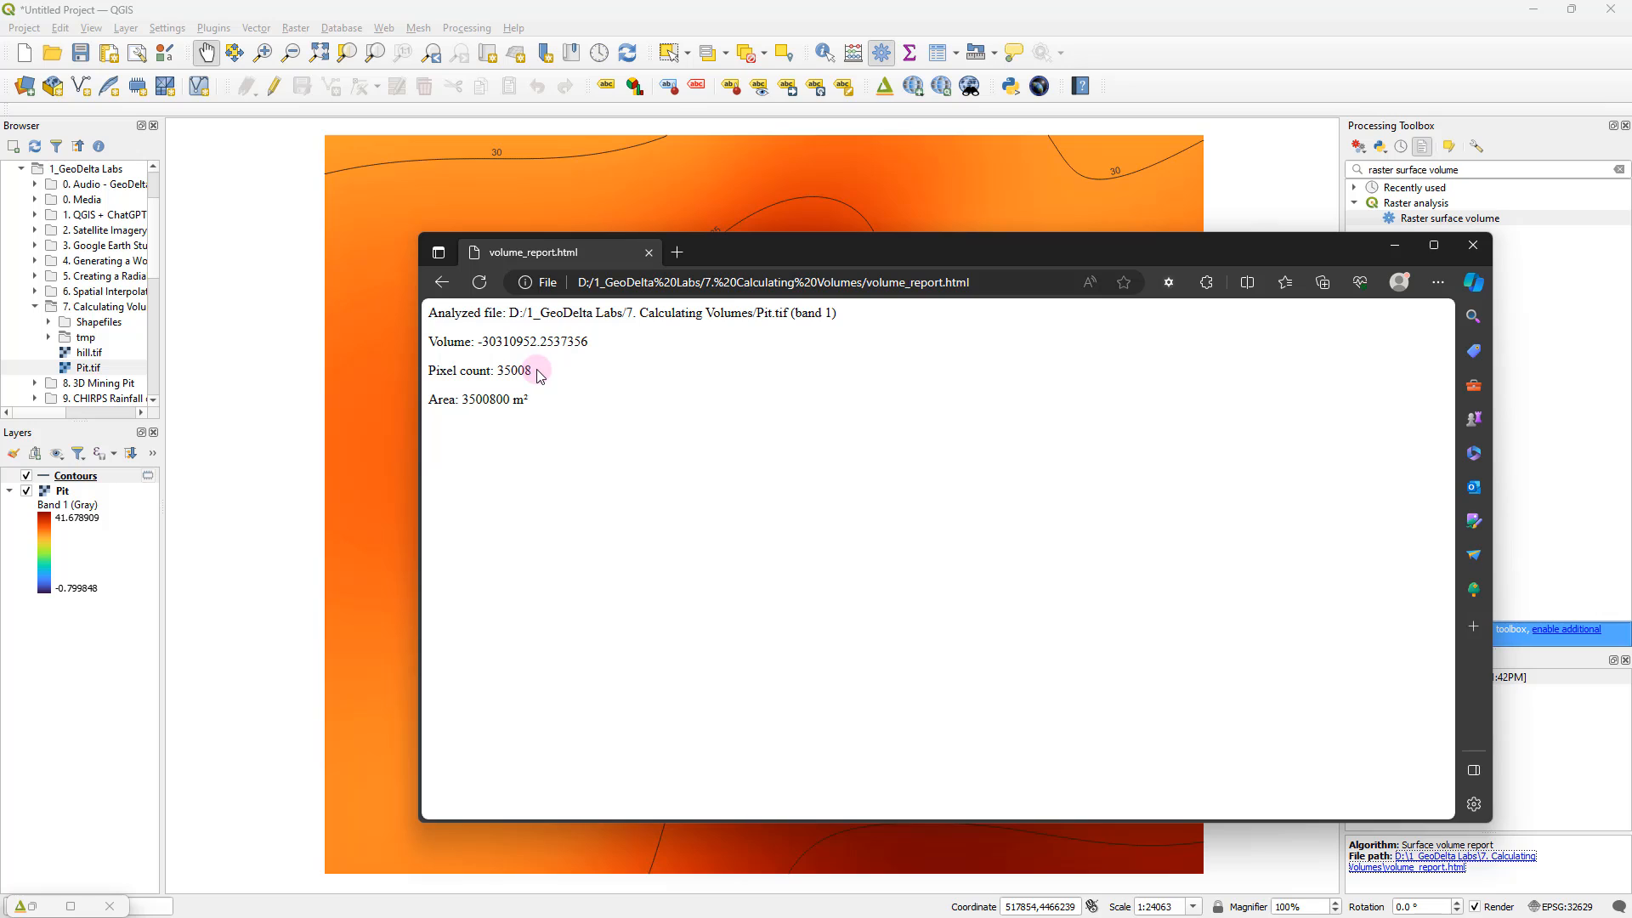
drag(541, 376, 498, 371)
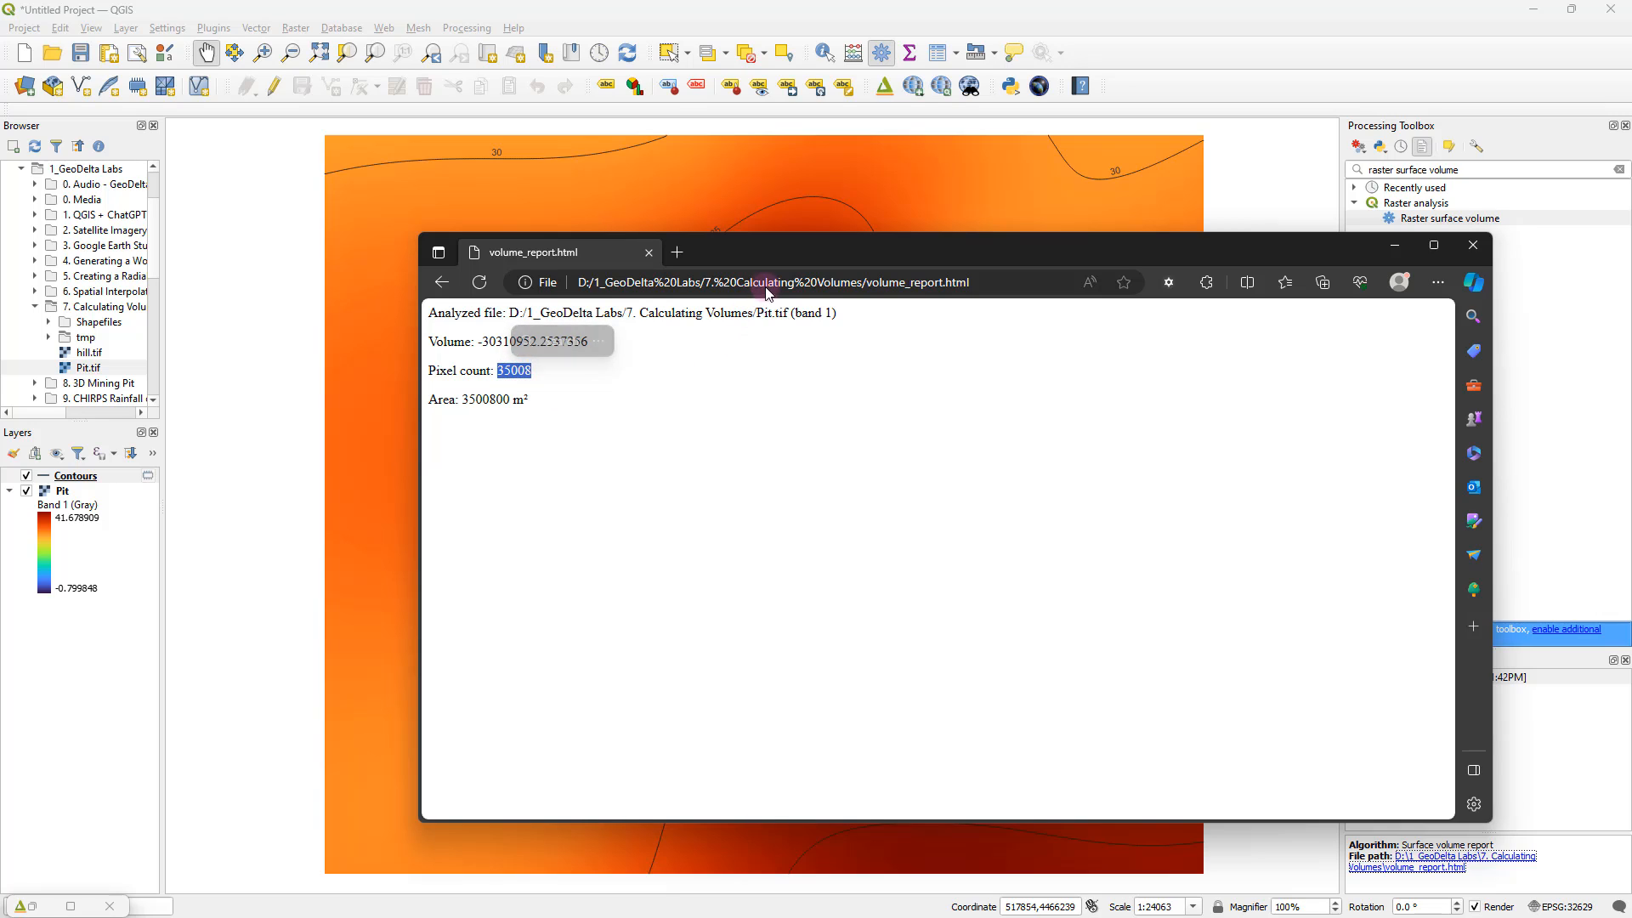
click(465, 401)
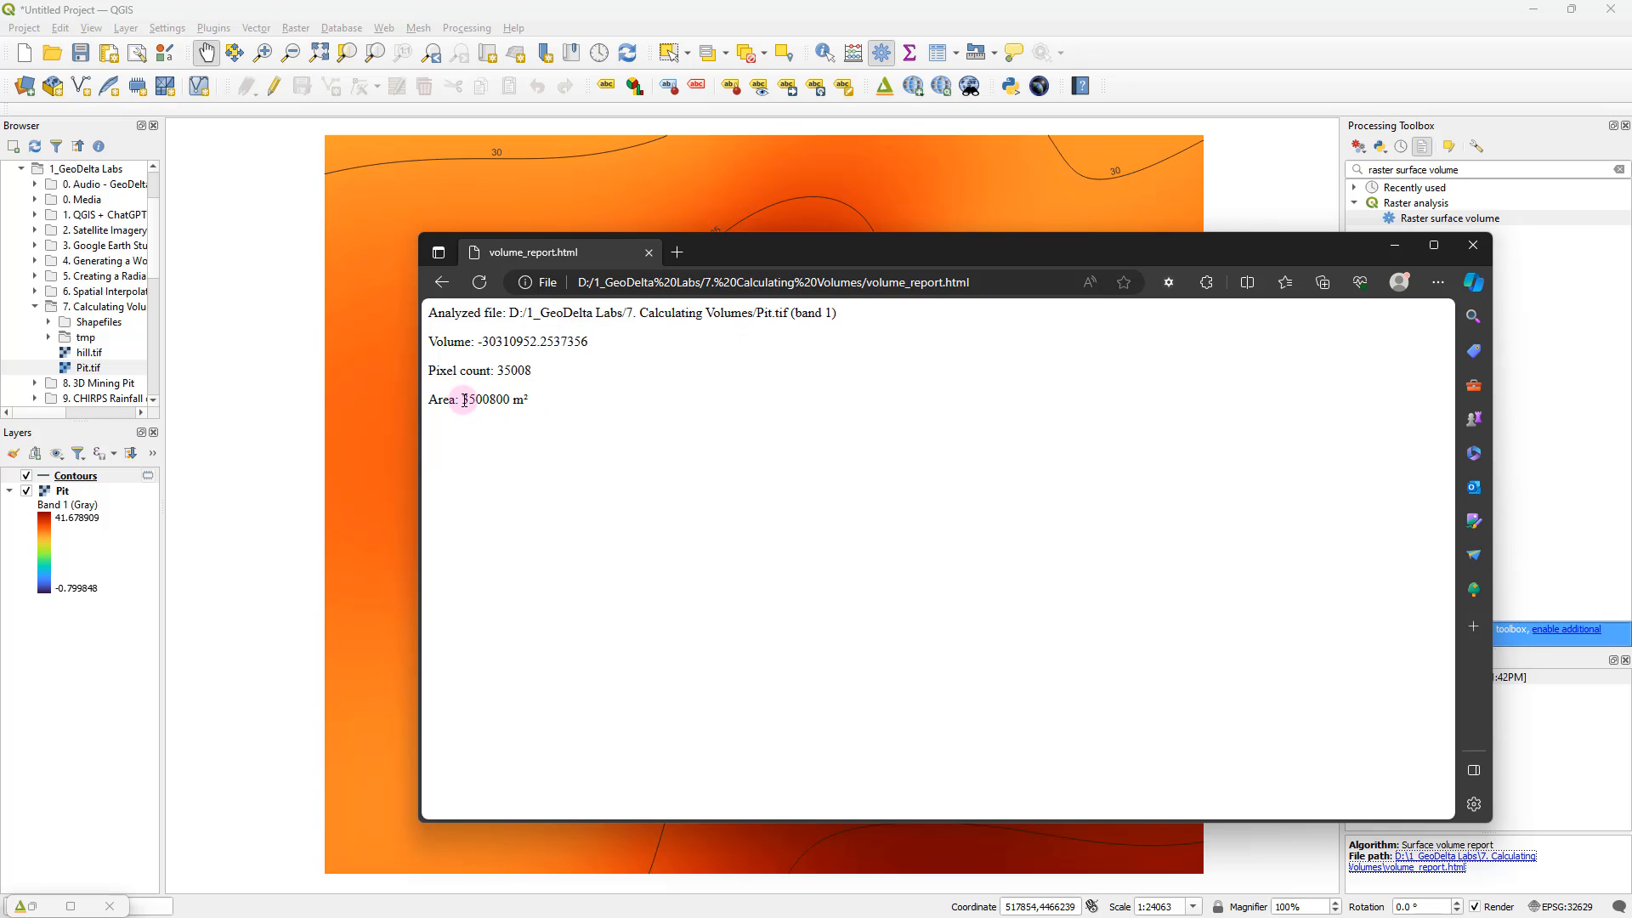
drag(464, 400, 543, 400)
click(466, 397)
drag(739, 247, 1105, 315)
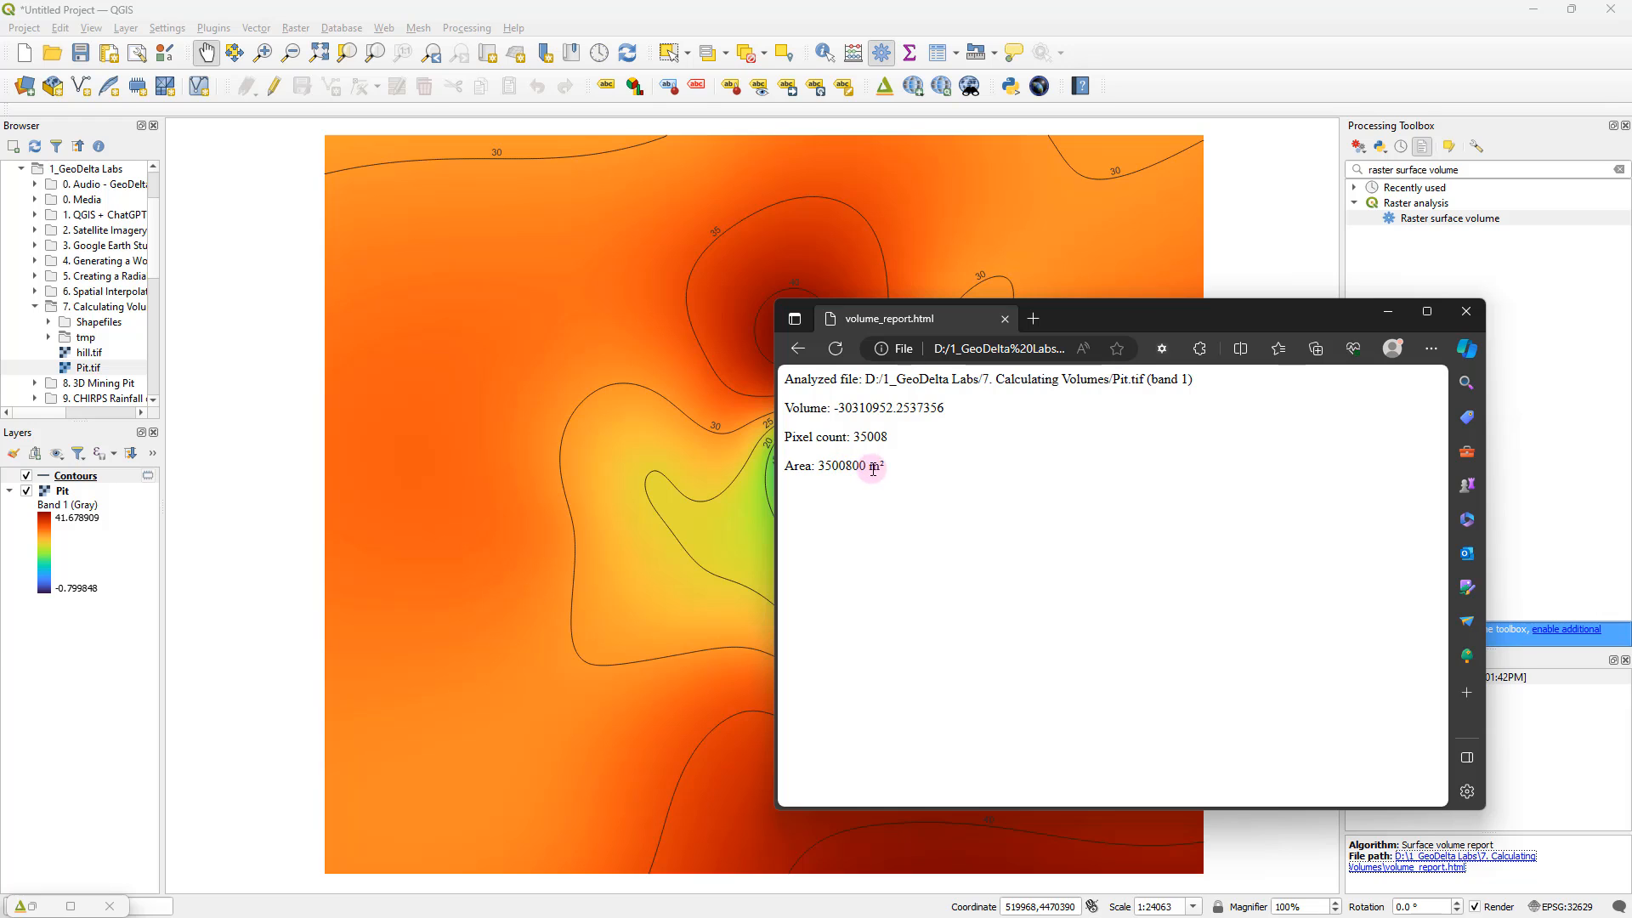
click(1388, 311)
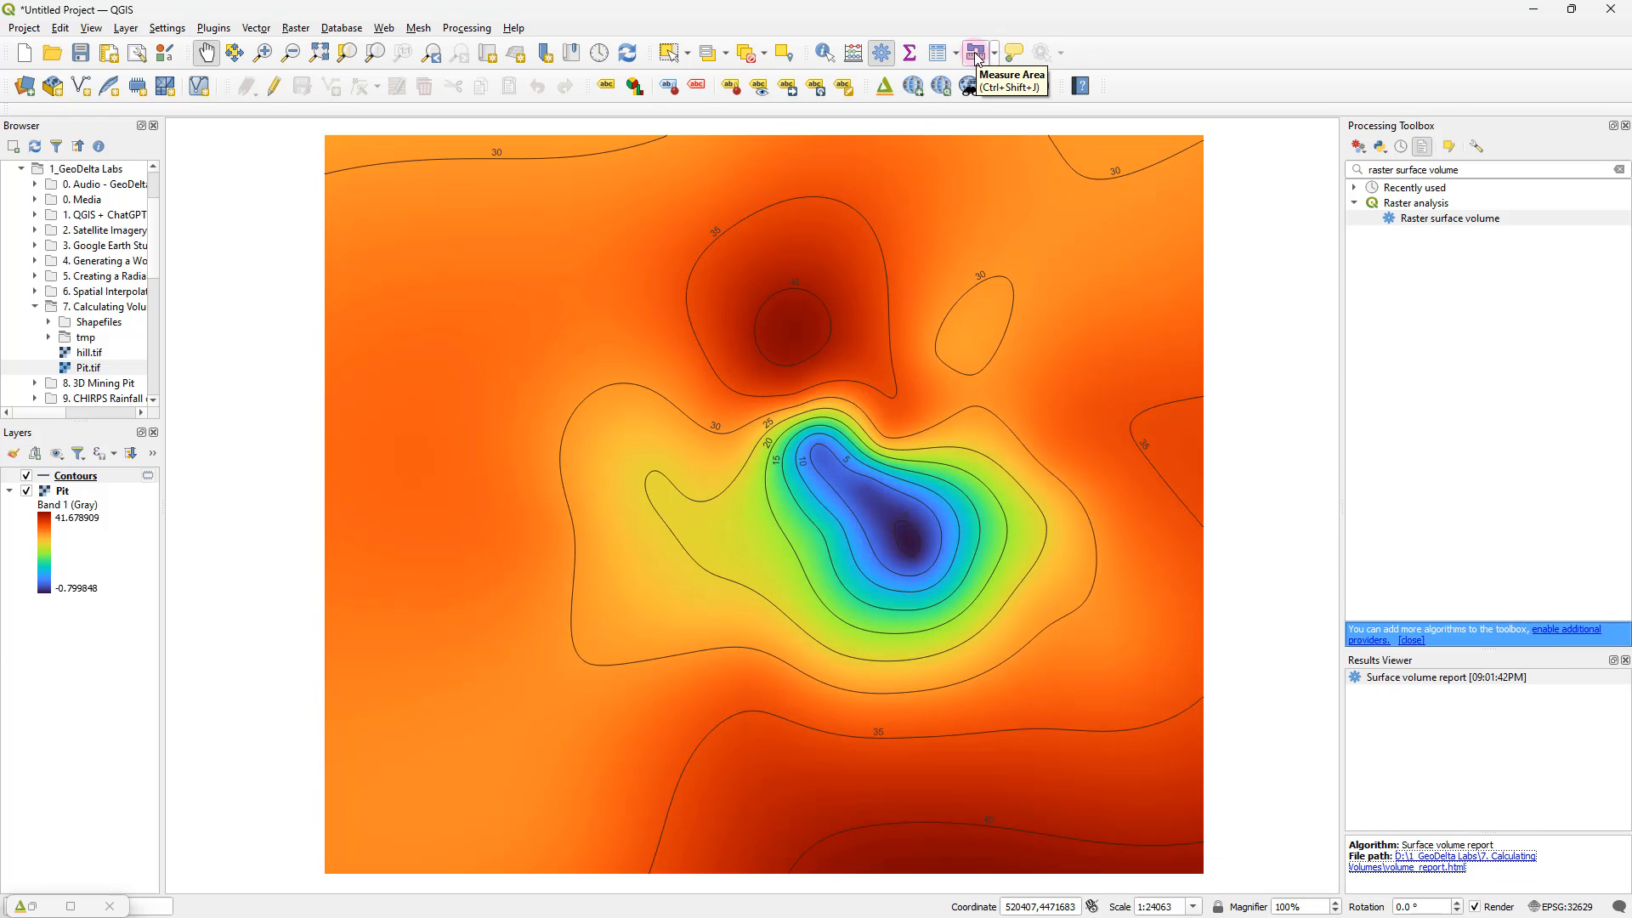
Step: Start an area measurement with the total shown in square meters, keeping the measurement window clear of the pit
click(994, 54)
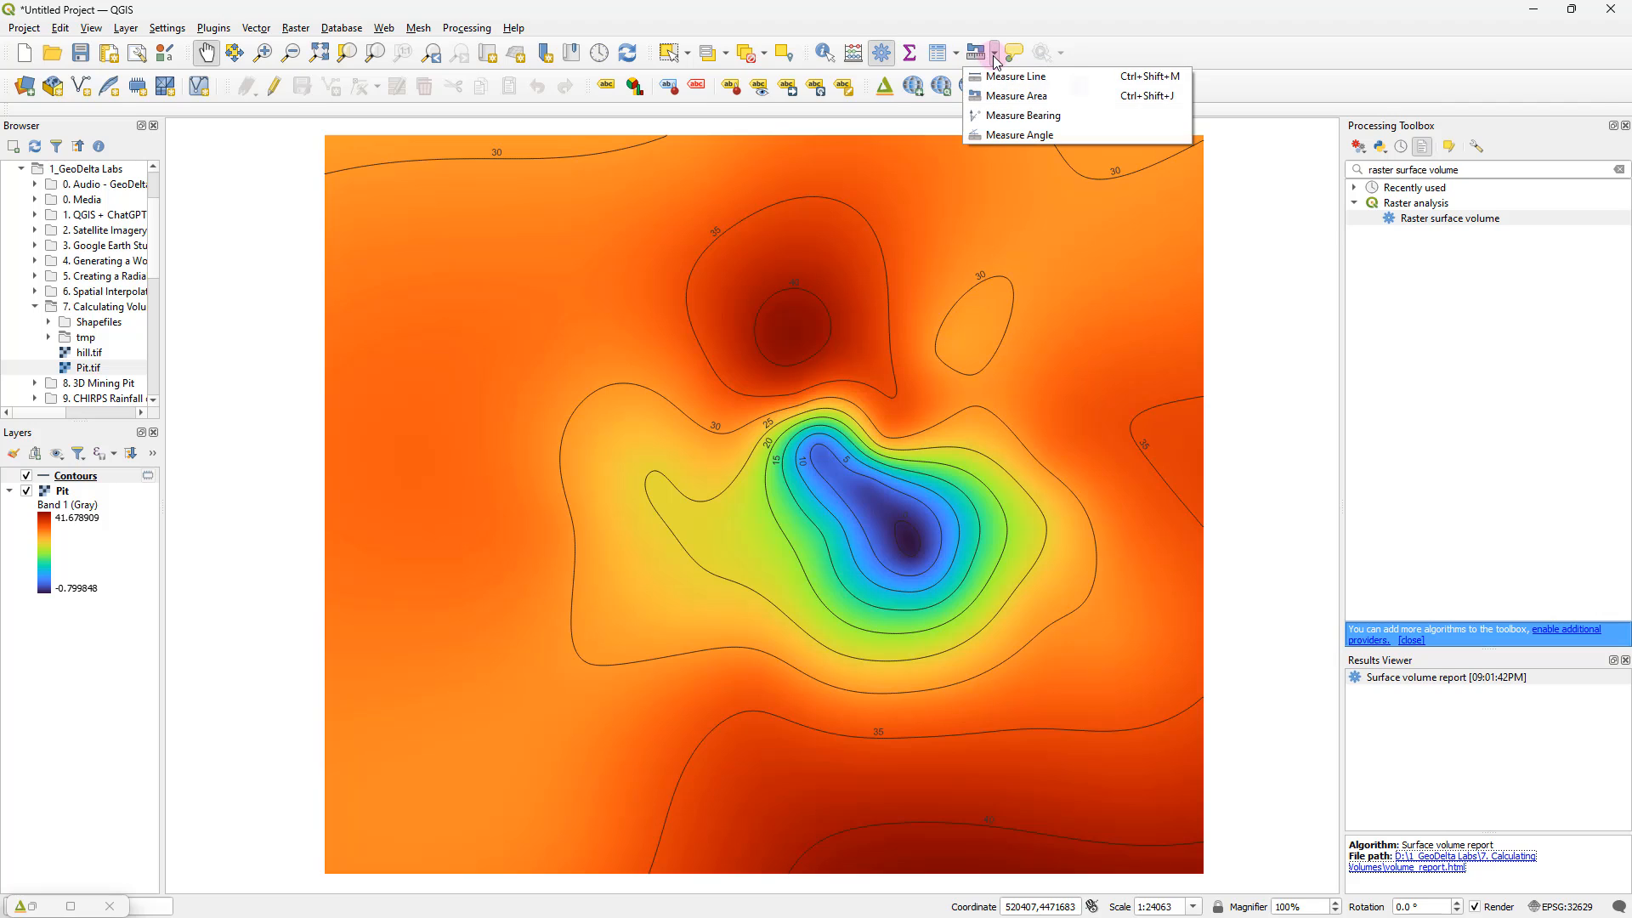
click(1007, 97)
click(1144, 198)
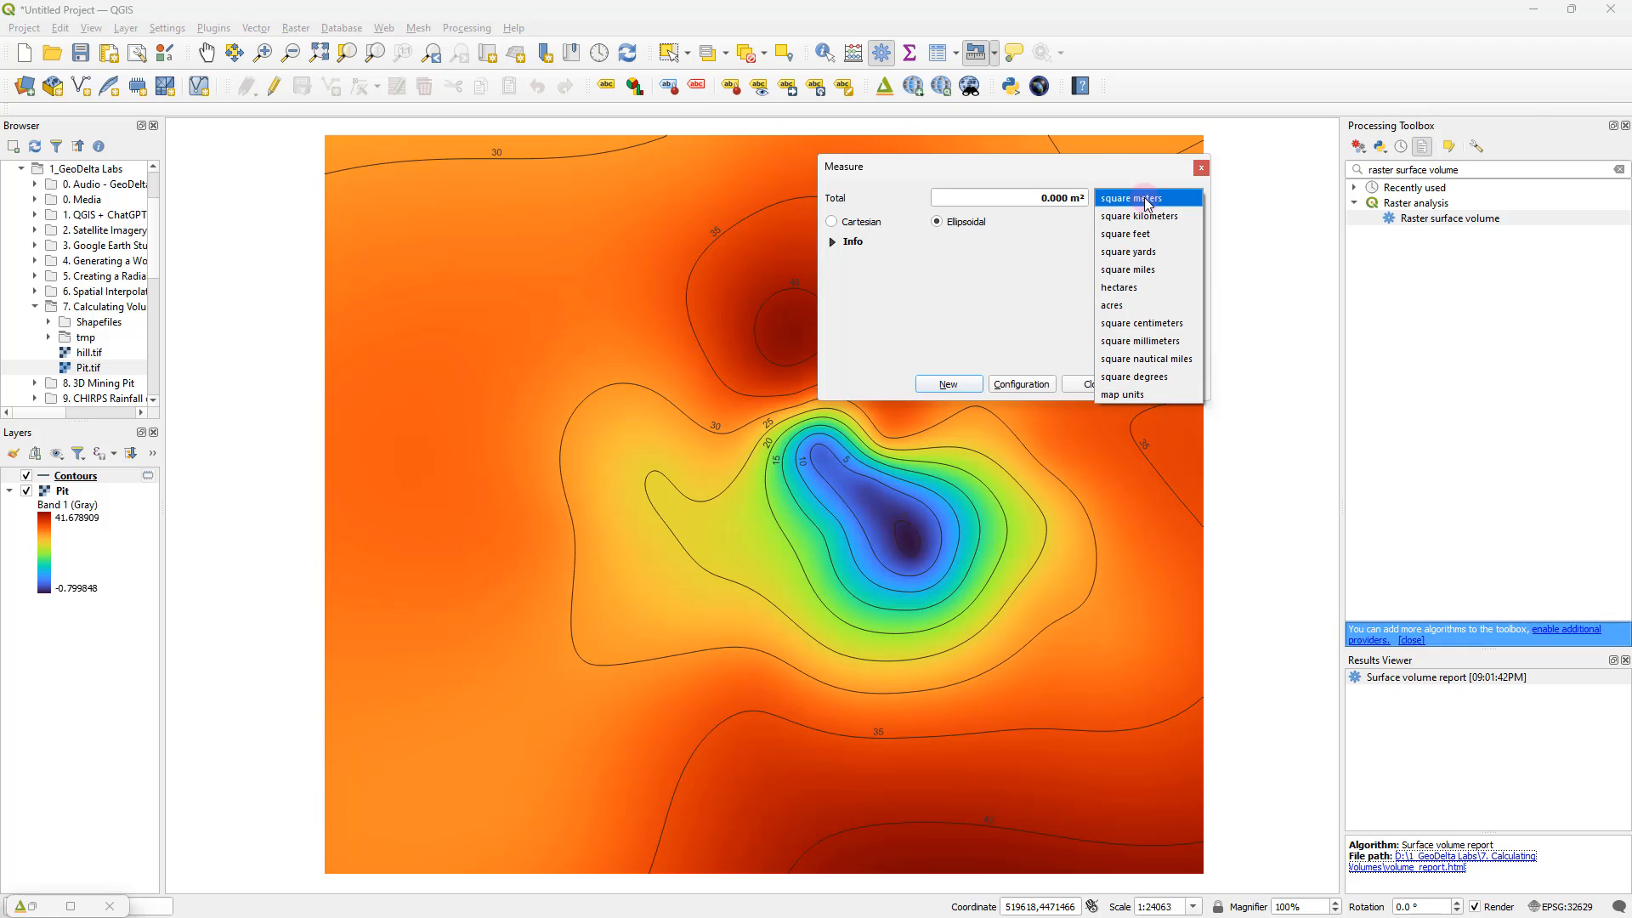
click(1146, 199)
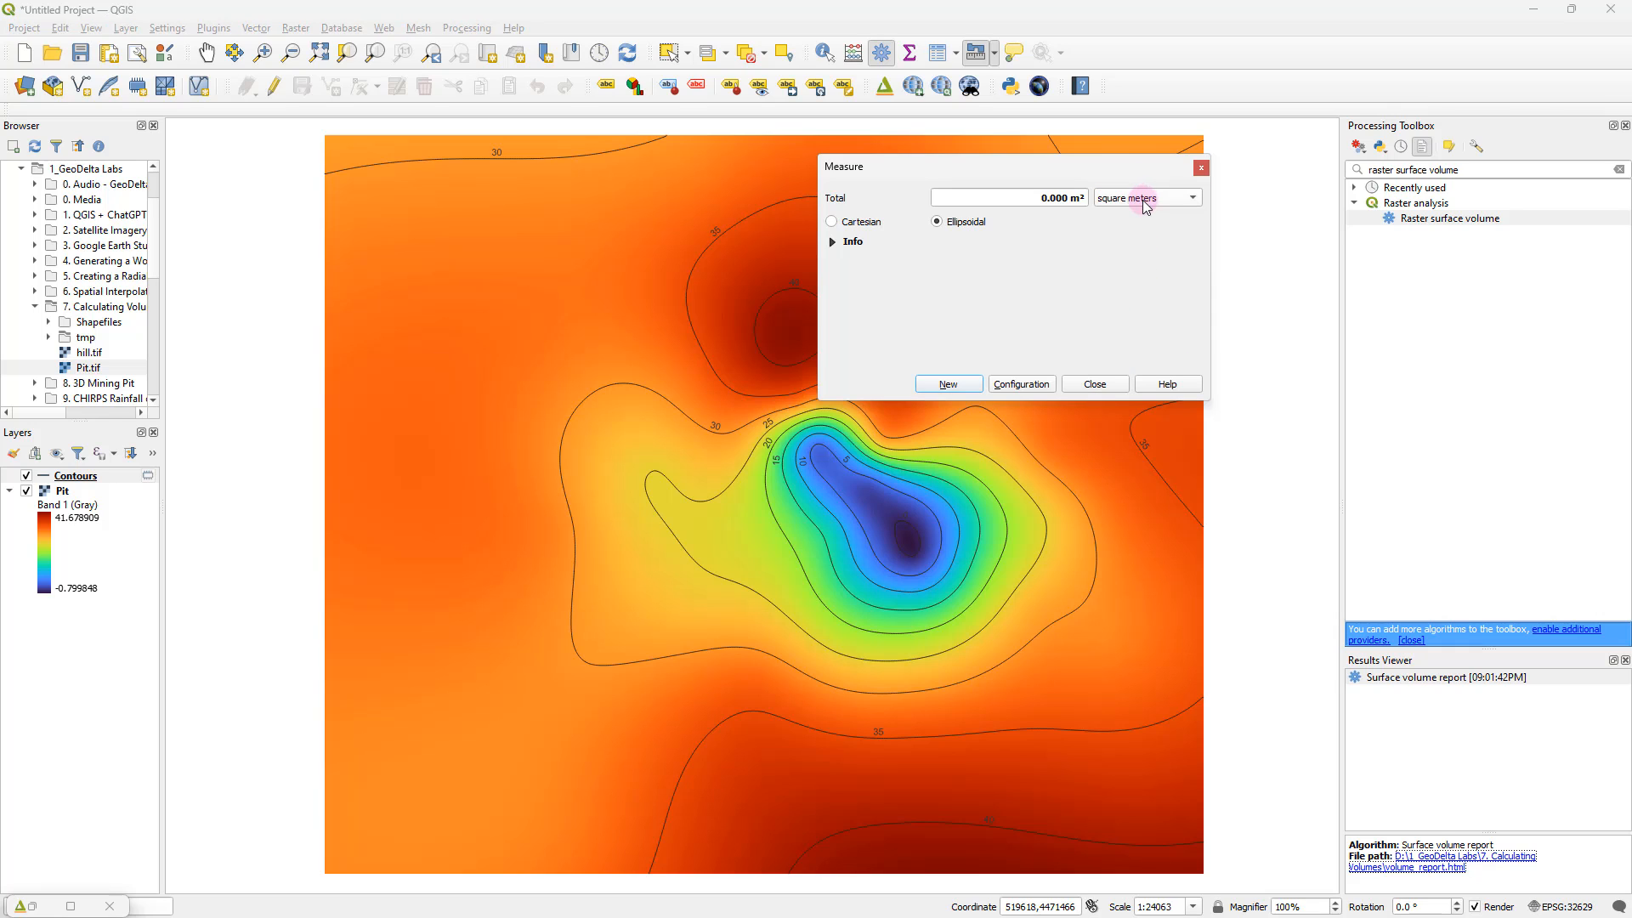
drag(1038, 168, 1194, 122)
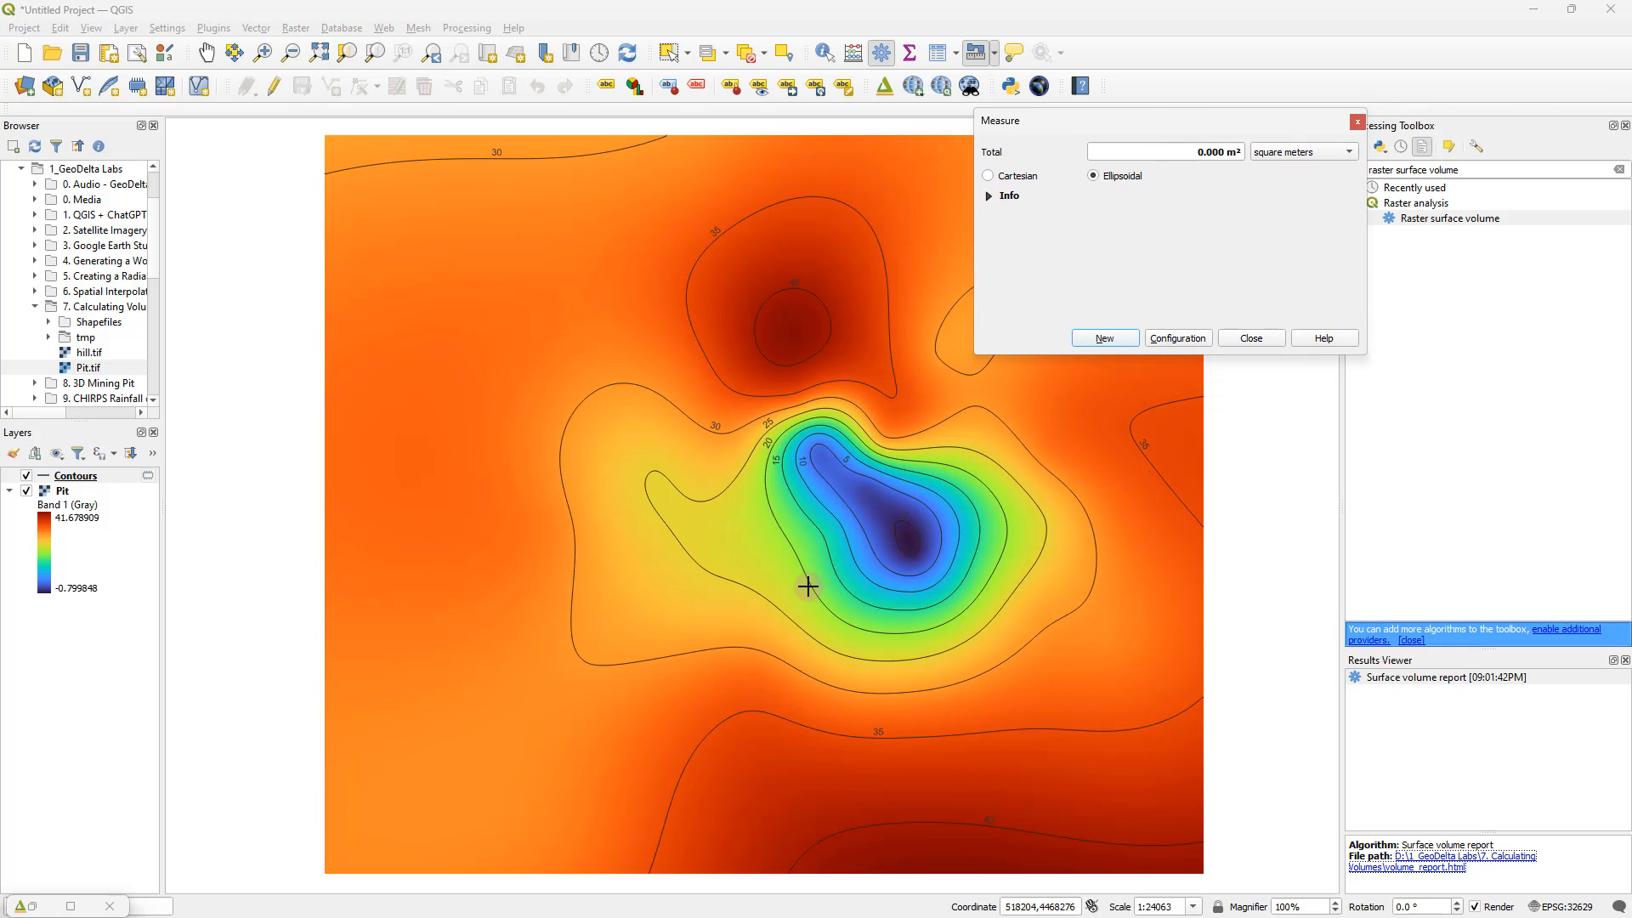
Step: Measure the pit's area by tracing a closed polygon along the 25 contour line
click(774, 603)
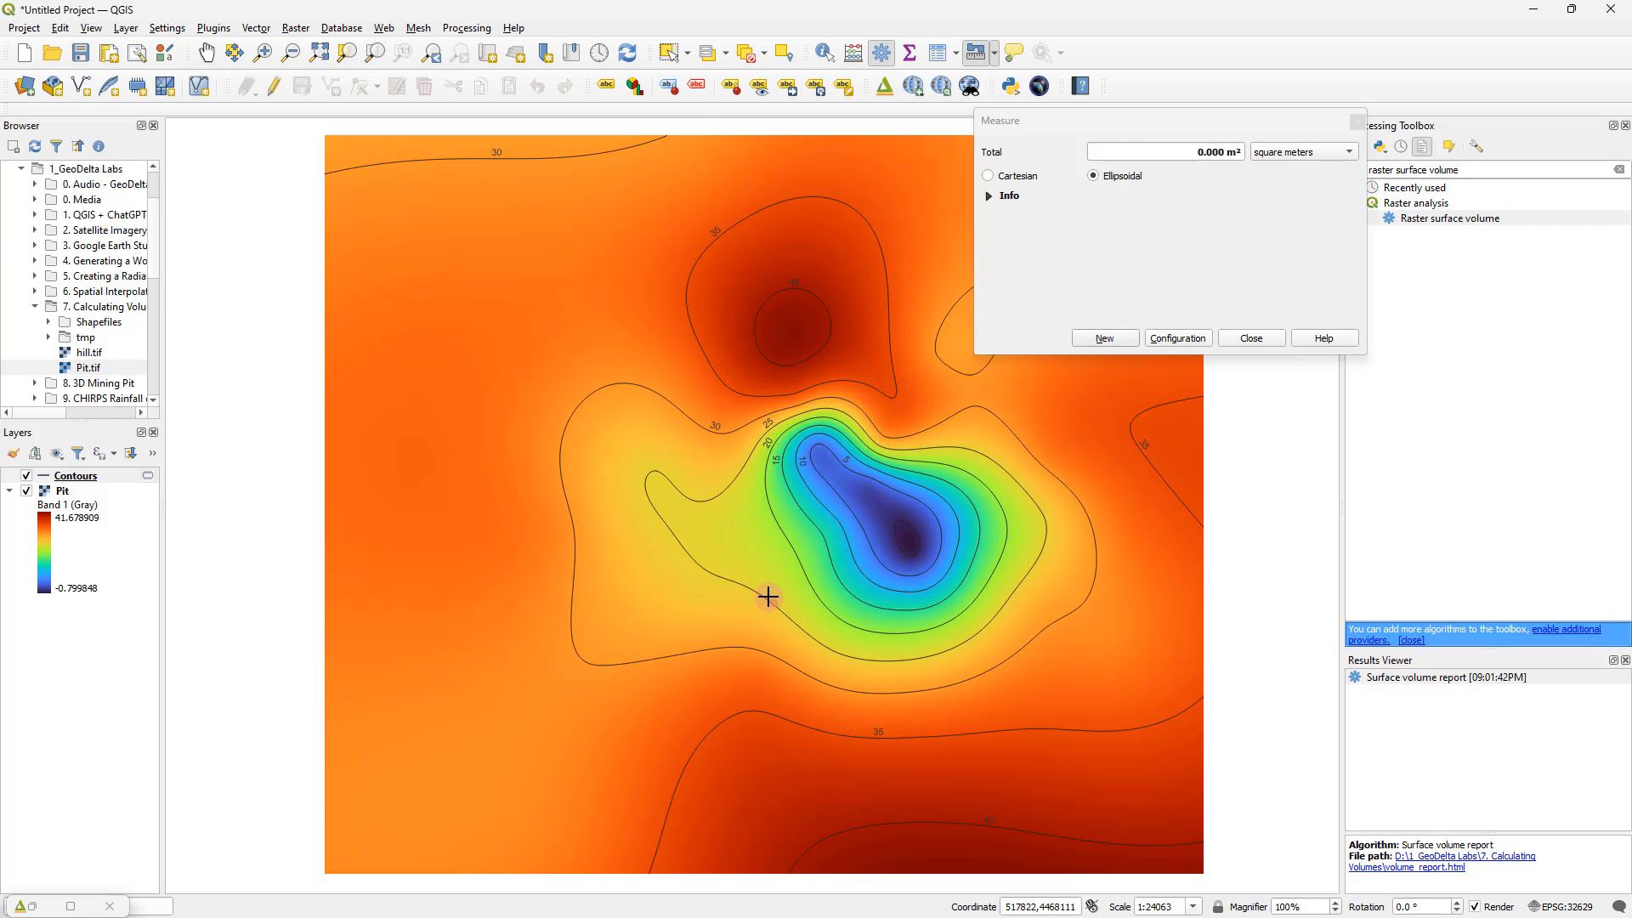
click(748, 588)
click(714, 574)
click(691, 557)
click(664, 523)
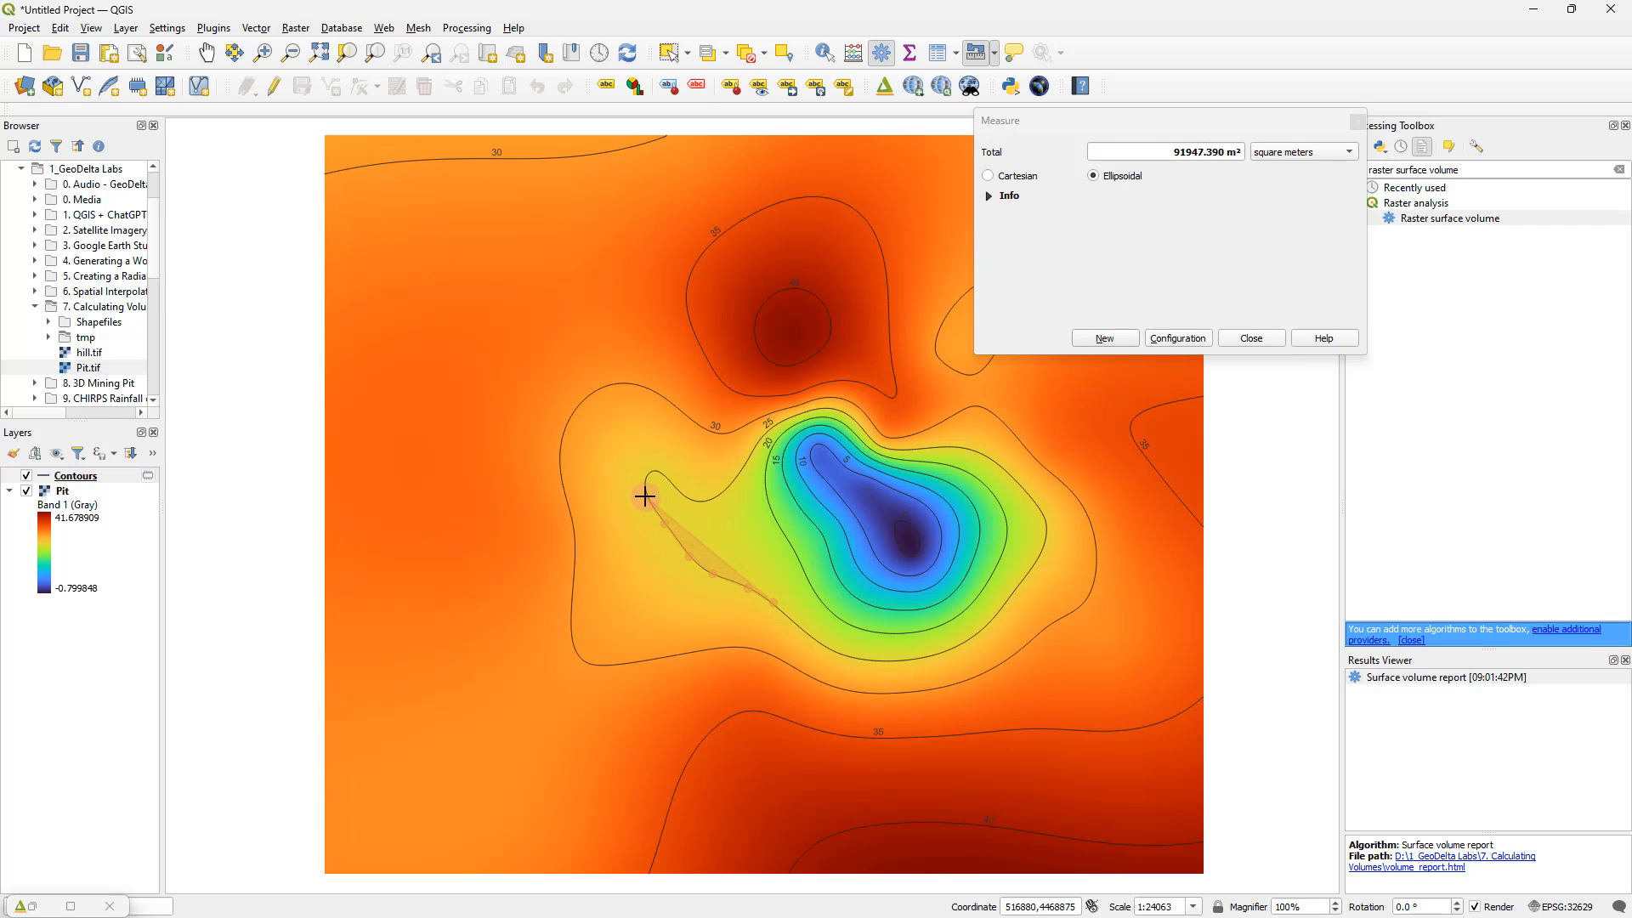
click(646, 473)
click(657, 467)
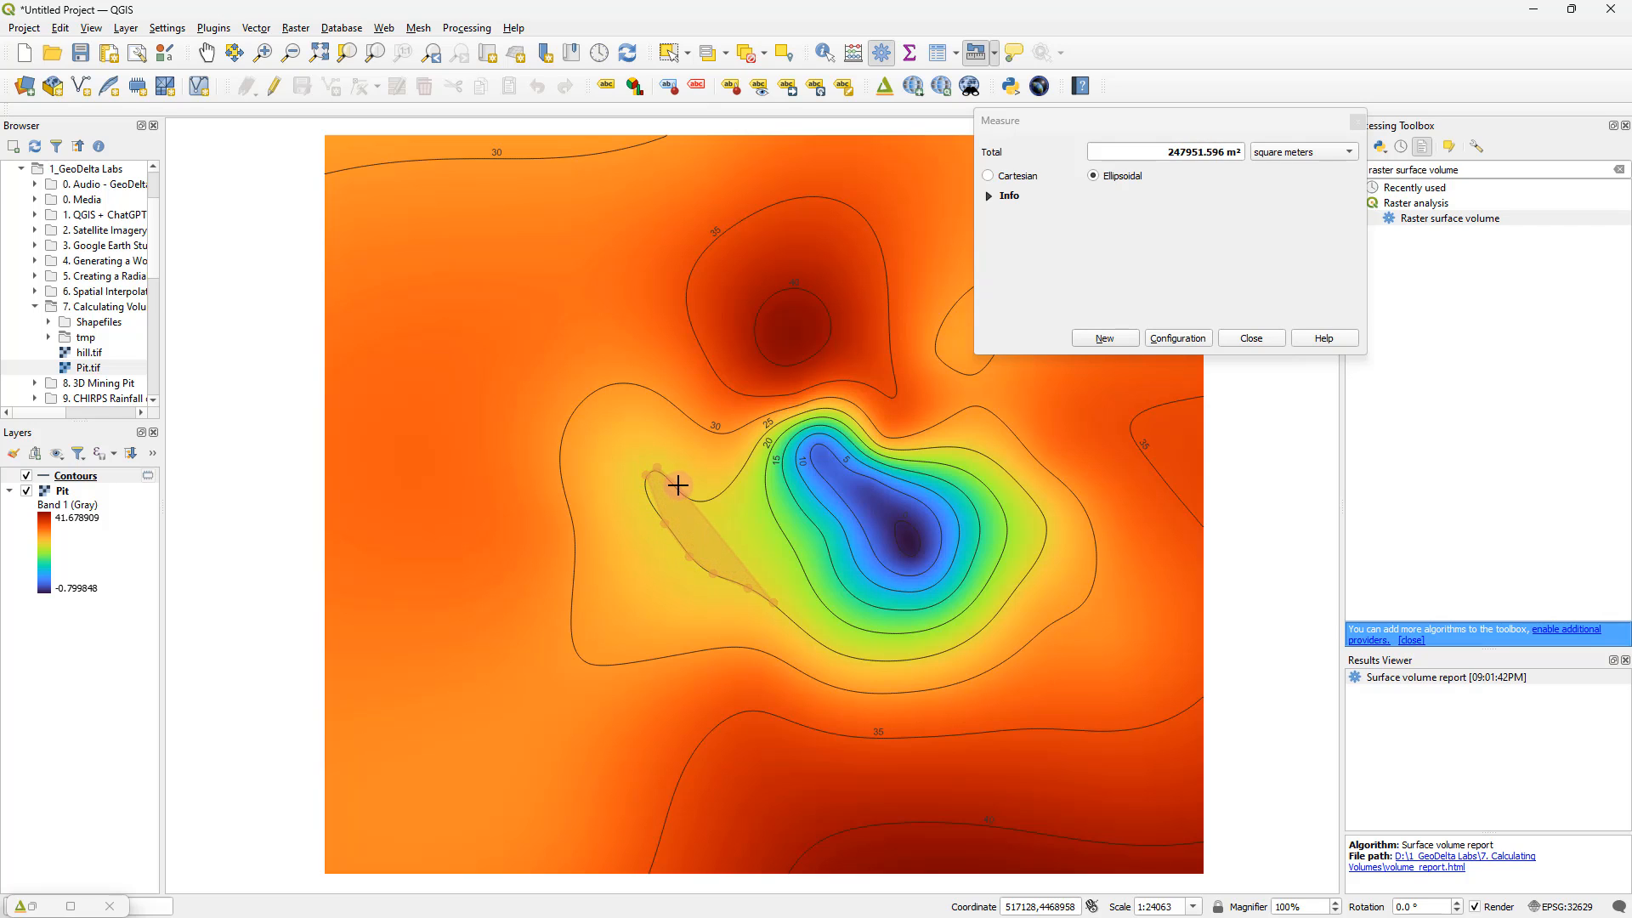
click(678, 487)
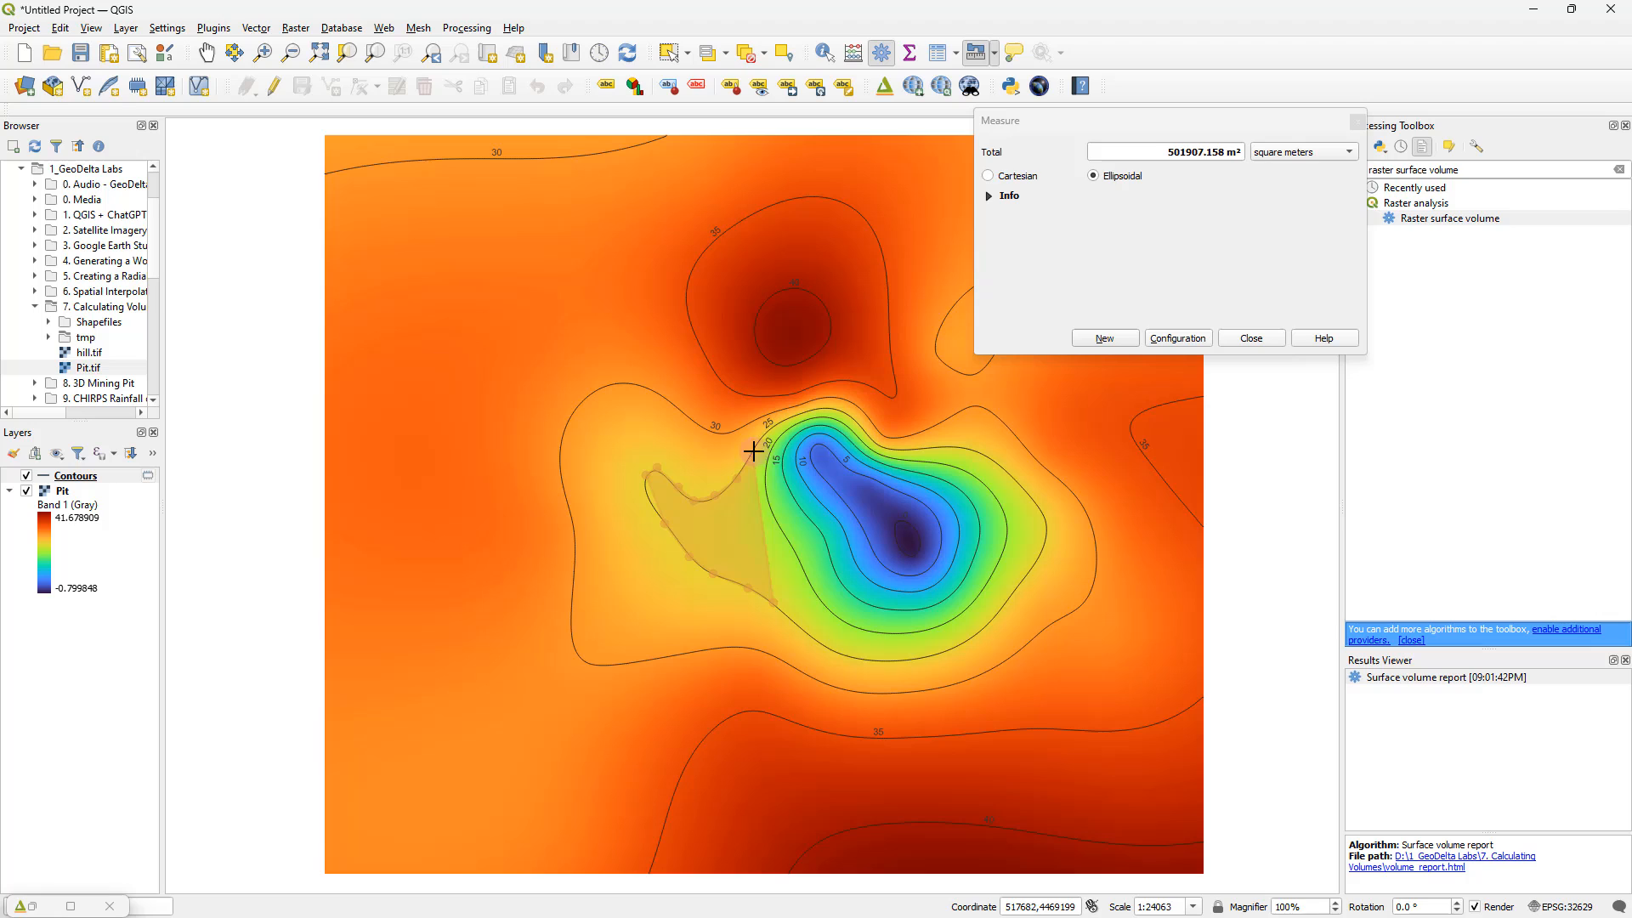
click(752, 452)
click(768, 434)
click(785, 417)
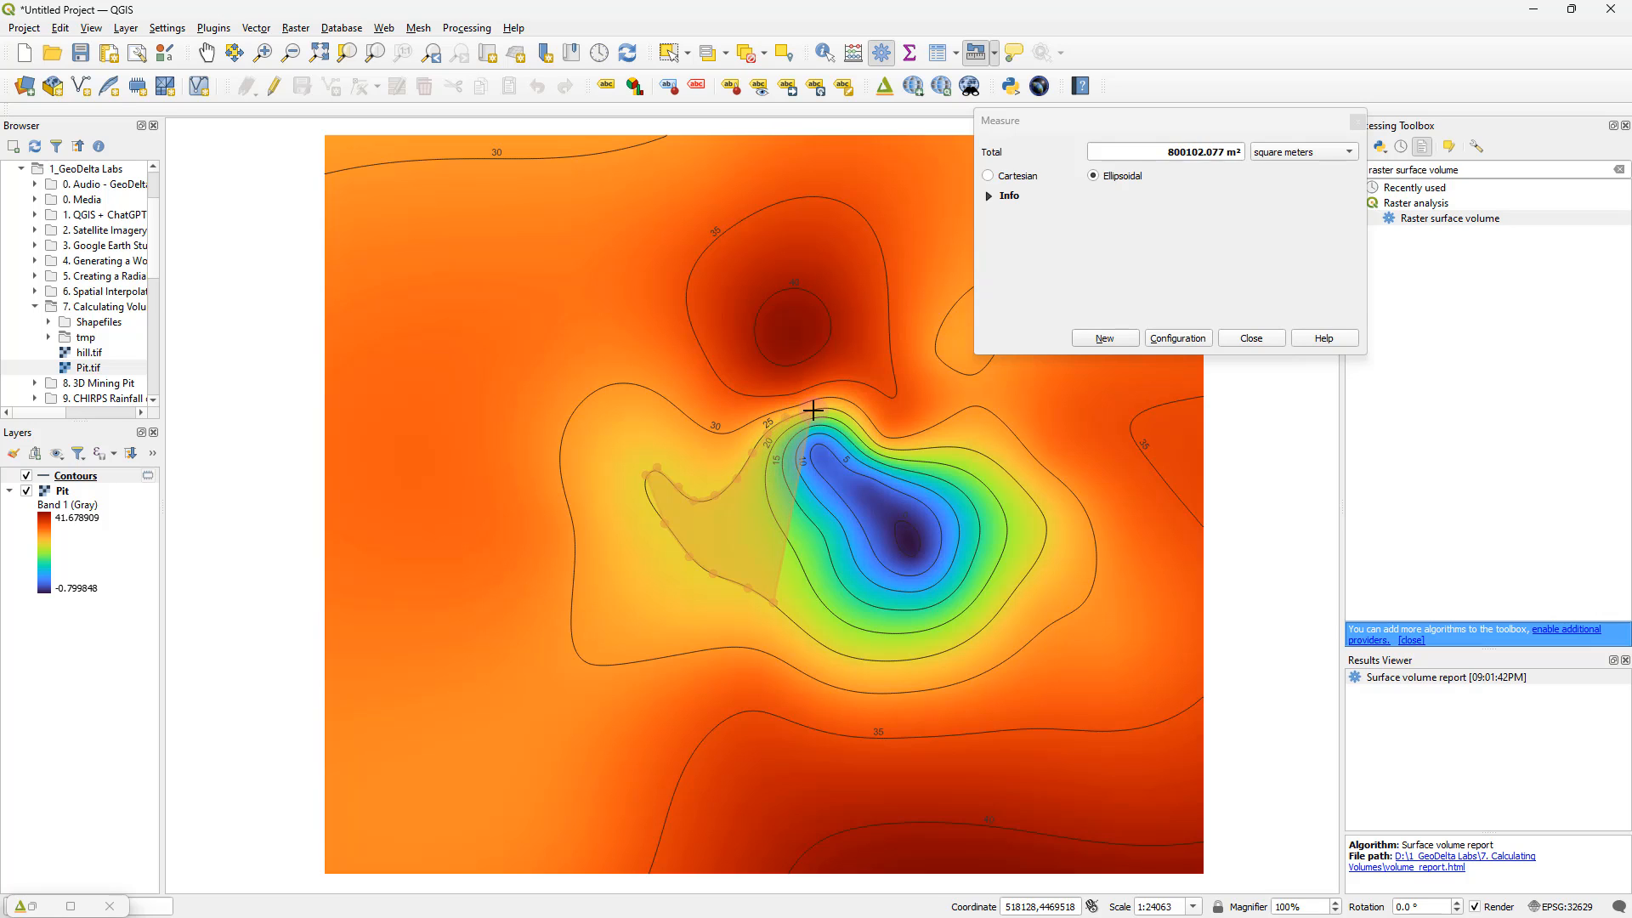
click(817, 409)
click(840, 410)
click(851, 415)
click(862, 428)
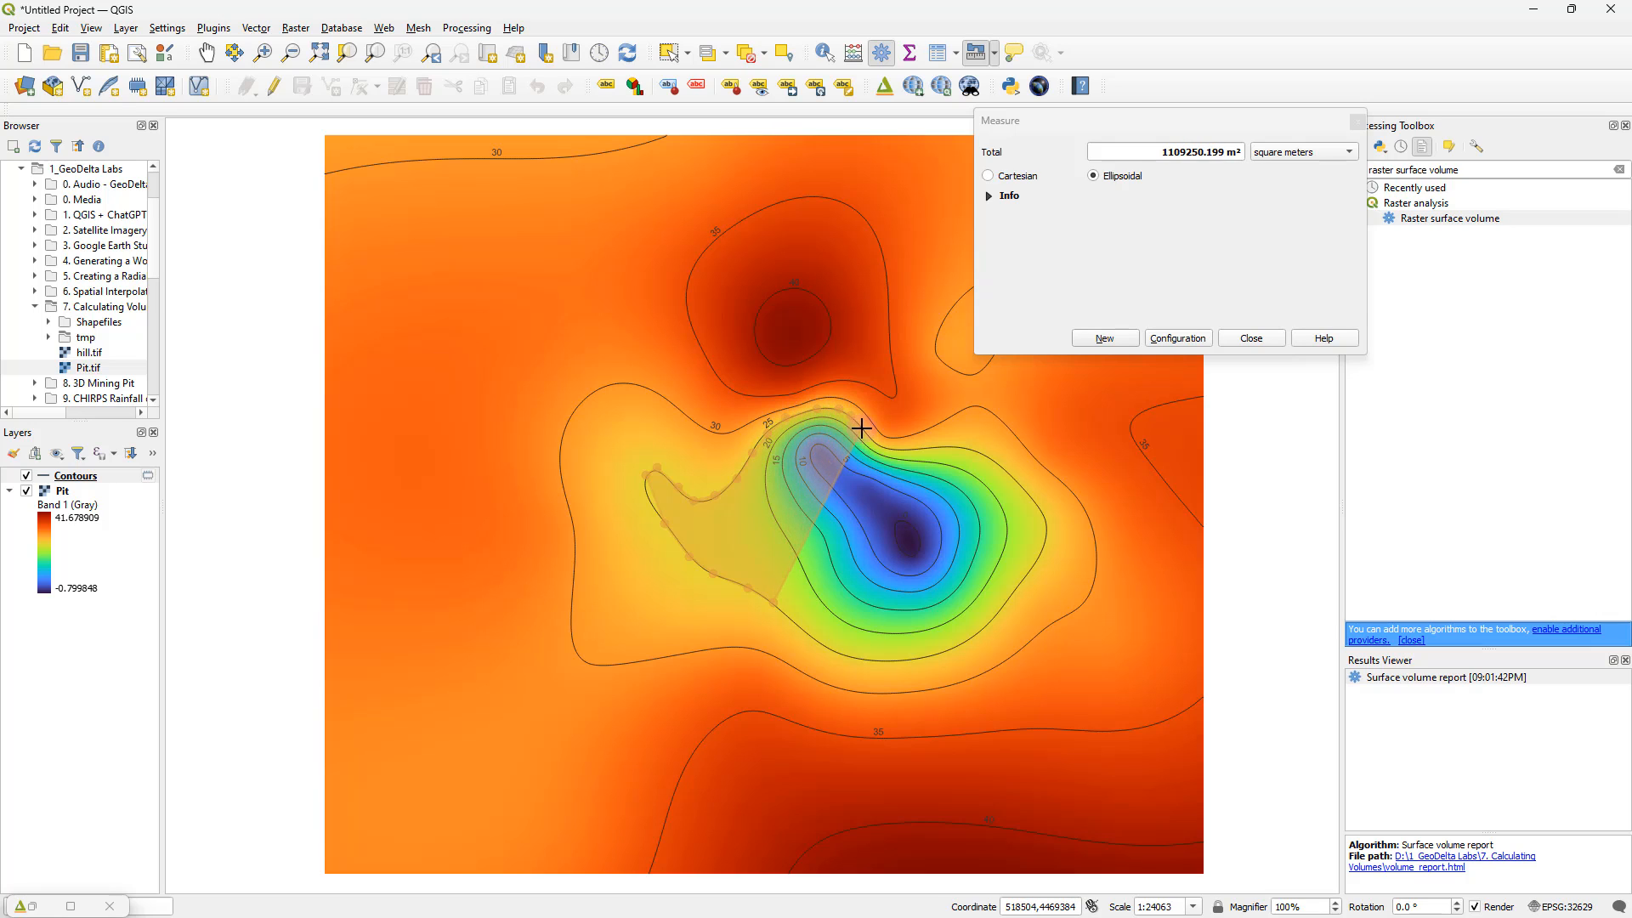
click(874, 440)
click(889, 449)
click(913, 450)
click(945, 446)
click(967, 448)
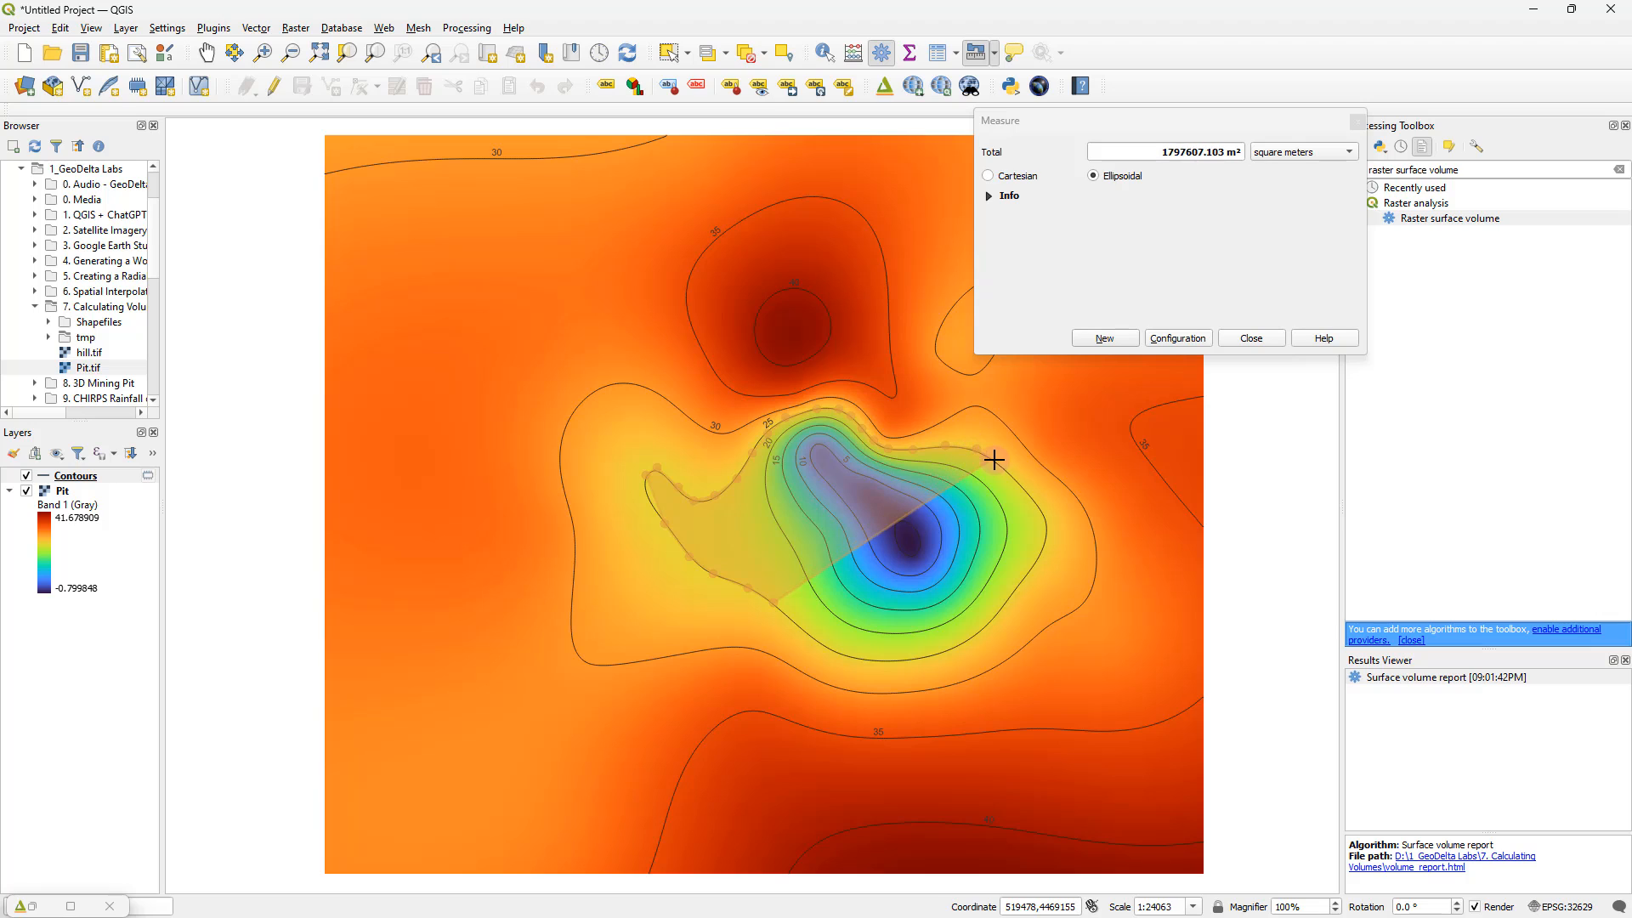
click(1003, 464)
click(1020, 478)
click(1040, 508)
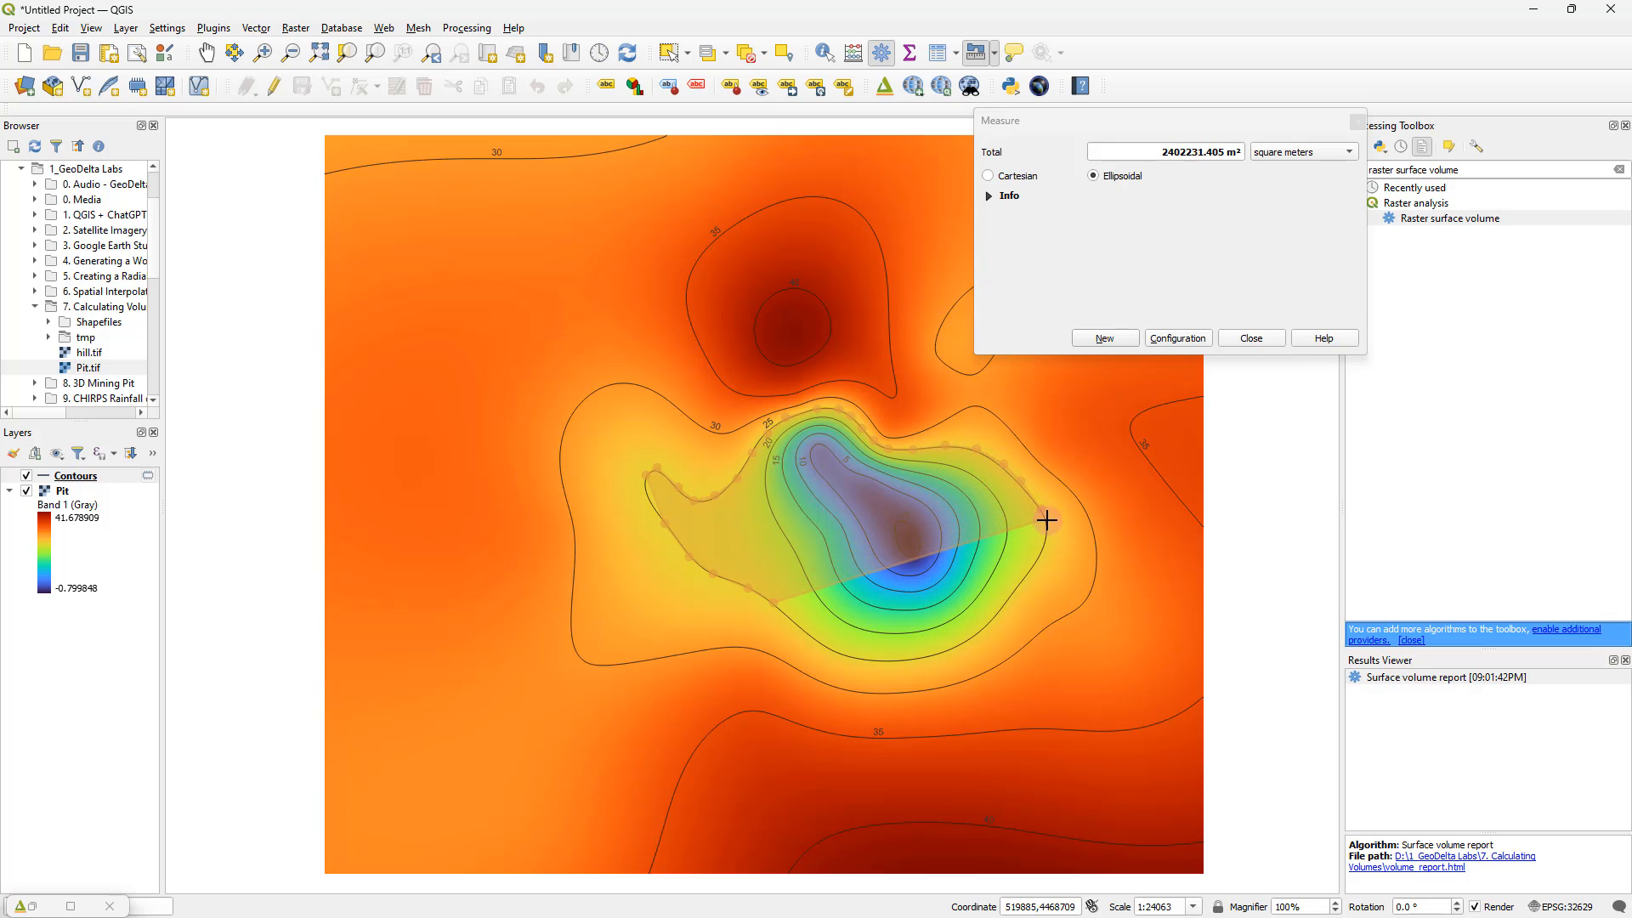
click(1047, 531)
click(1038, 561)
click(1028, 579)
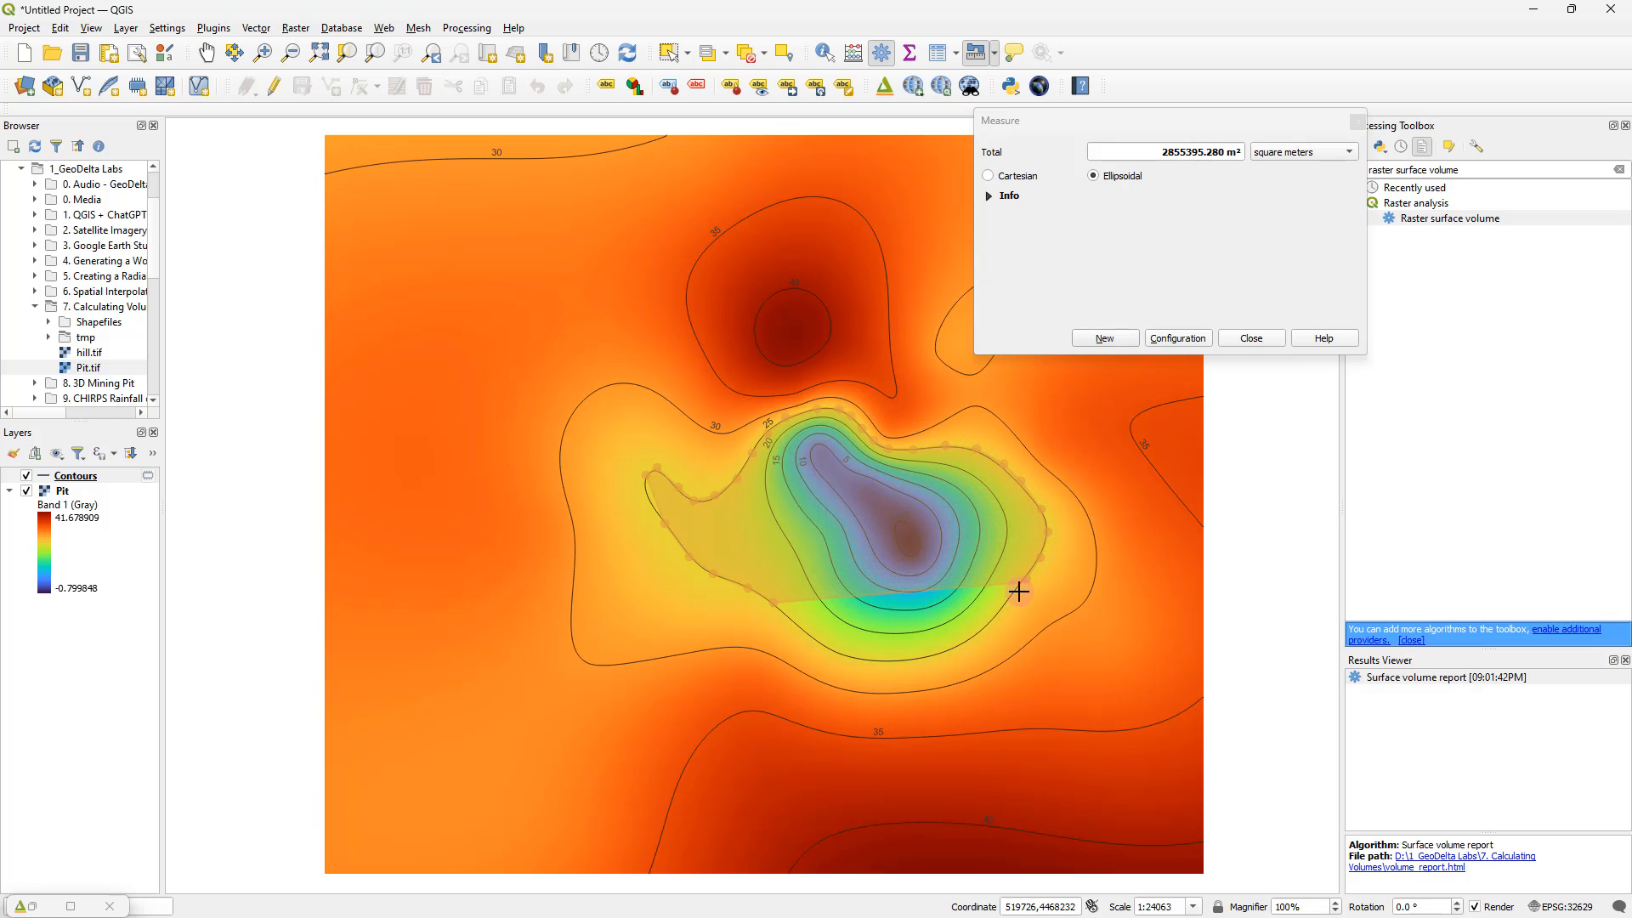
click(1016, 596)
click(1001, 614)
click(984, 632)
click(955, 648)
click(927, 653)
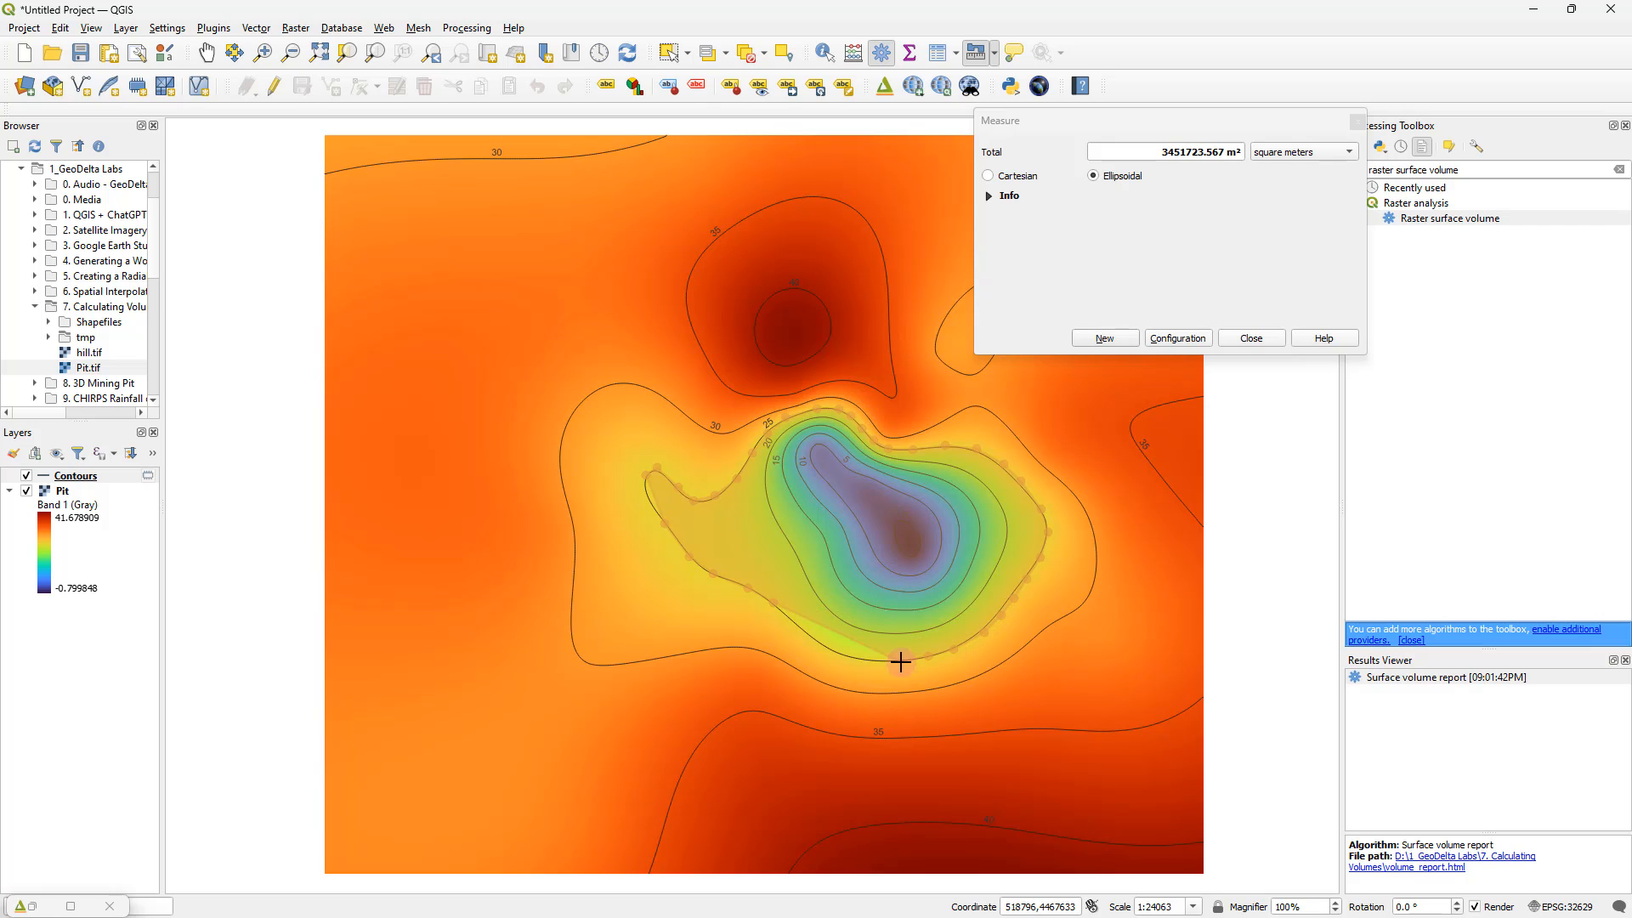
click(901, 658)
click(863, 659)
click(832, 649)
click(797, 624)
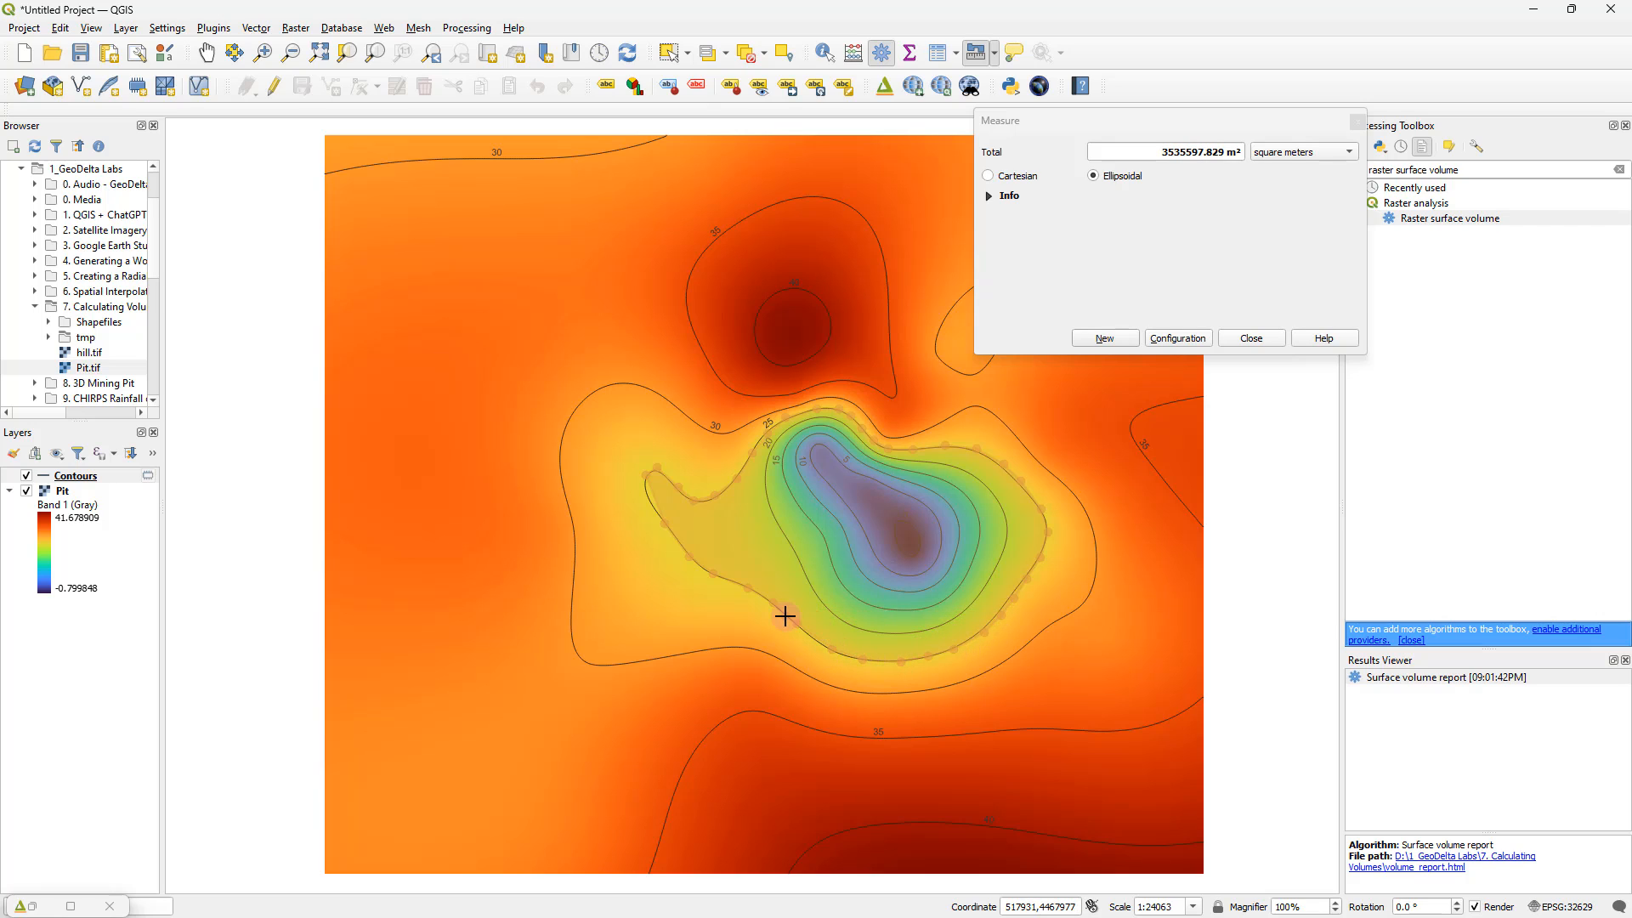
right_click(780, 610)
Step: Compare the measured polygon total with the area value in volume_report.html
click(1167, 156)
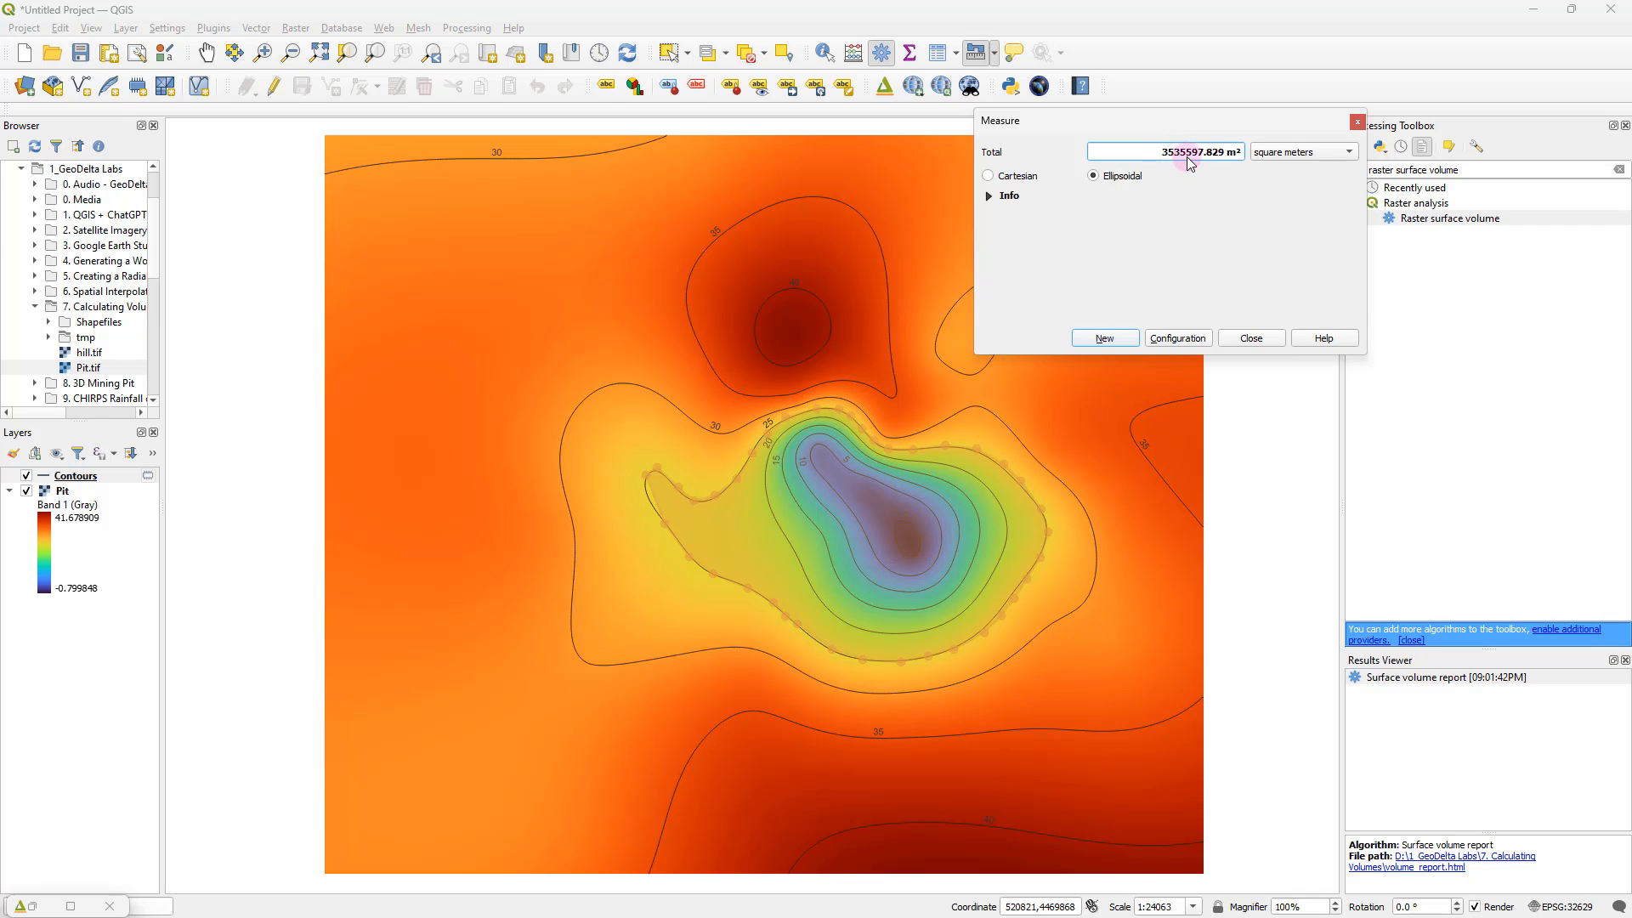
drag(1187, 157, 1202, 164)
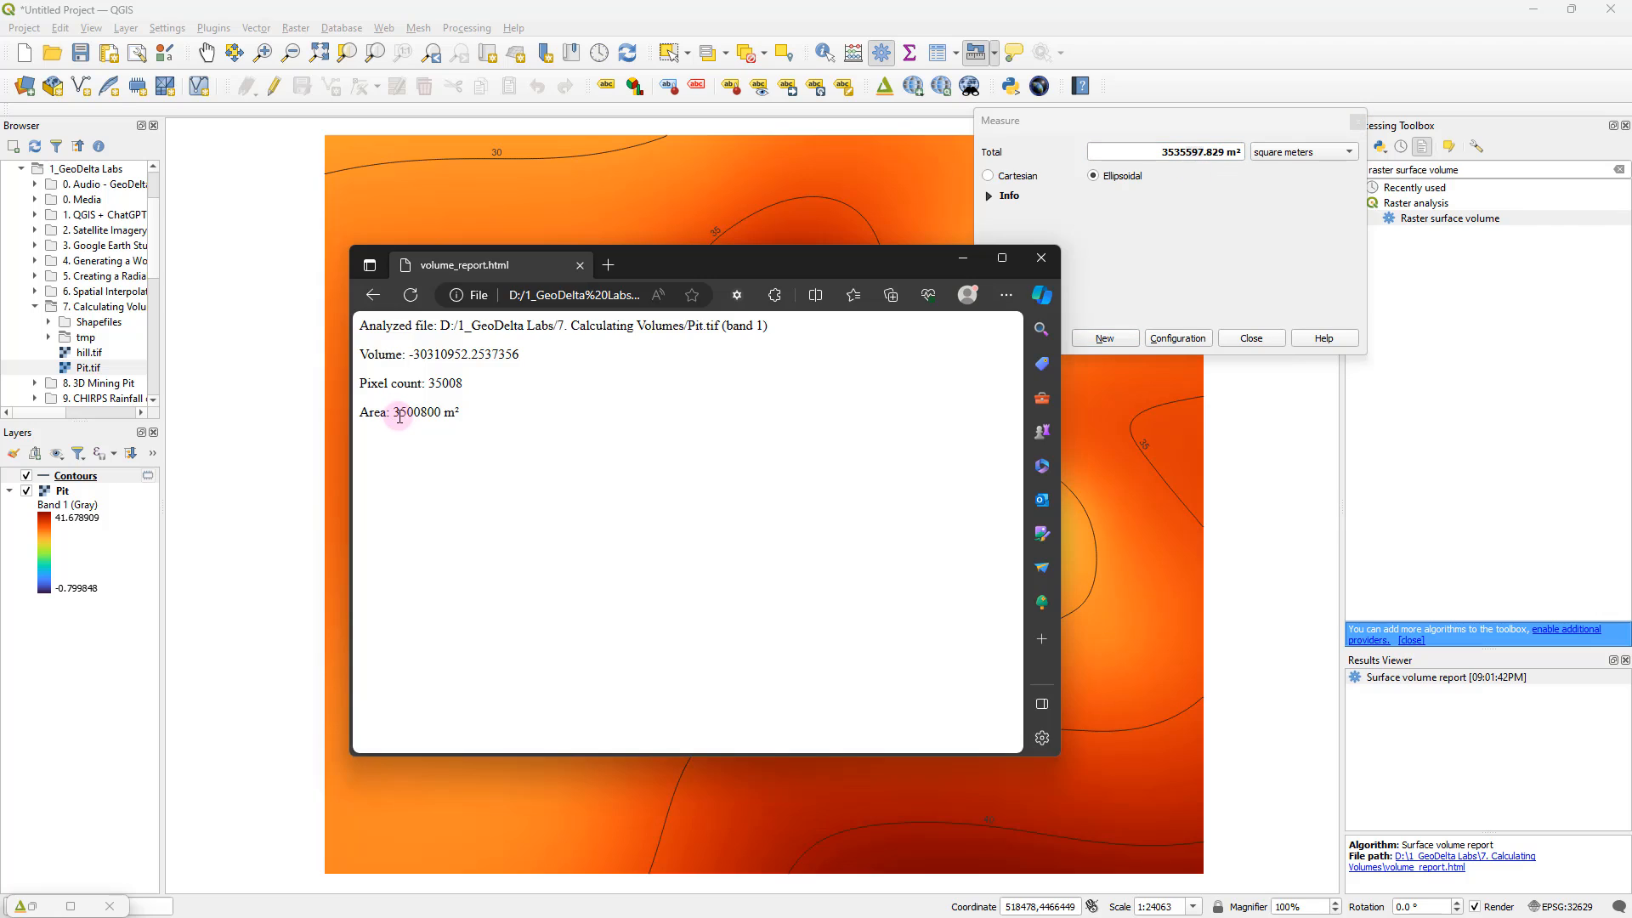
drag(392, 412, 438, 419)
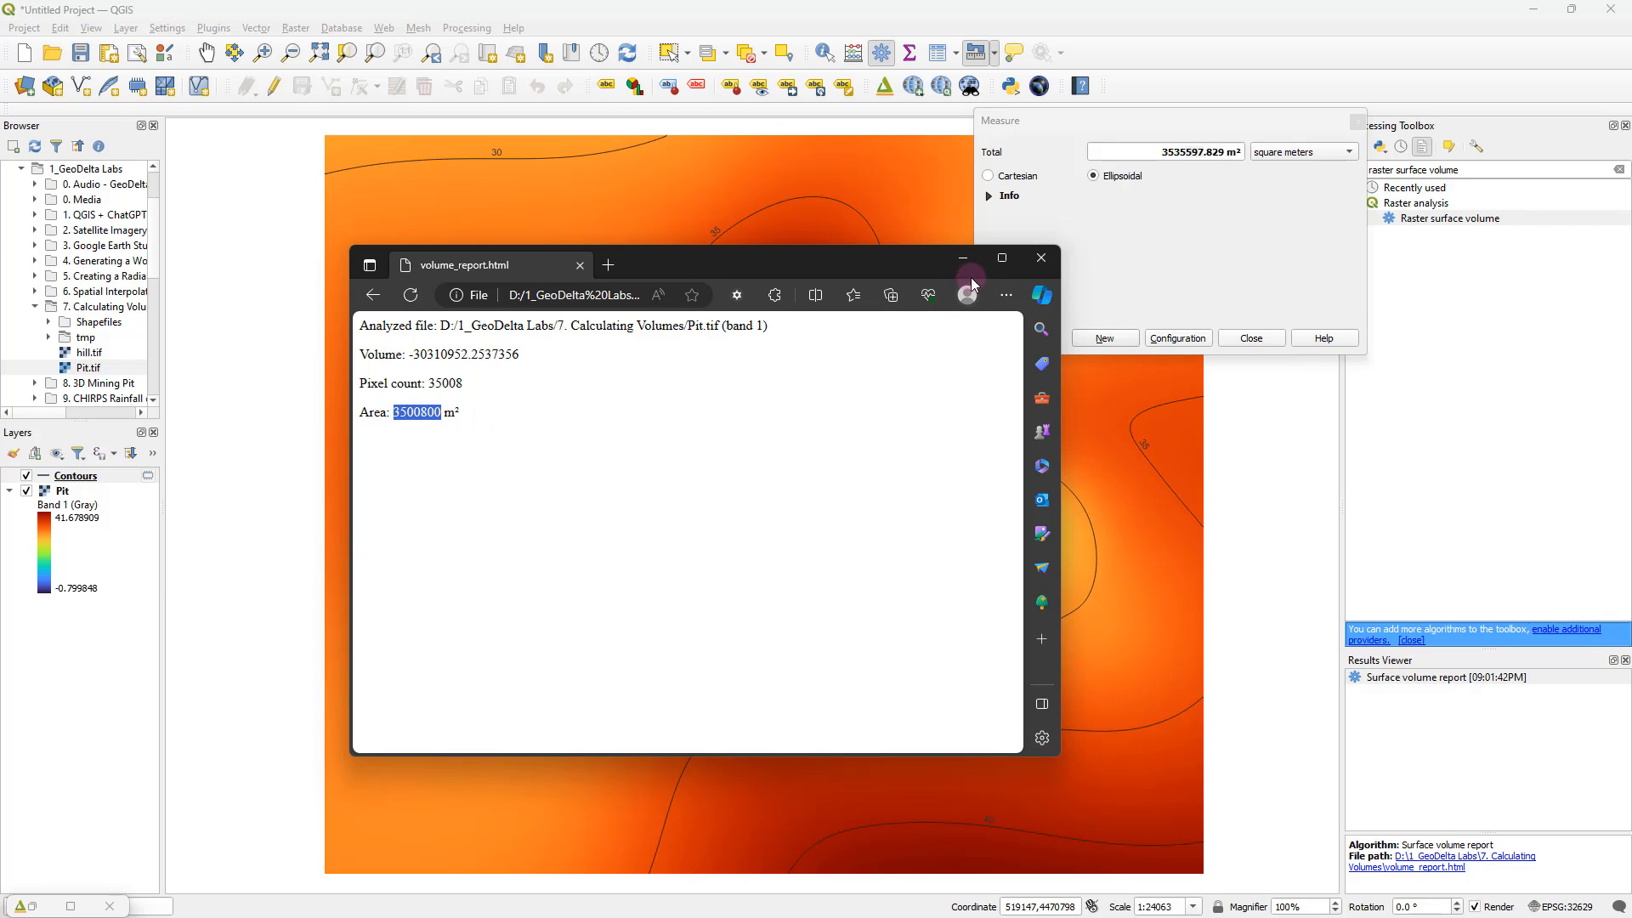
click(764, 438)
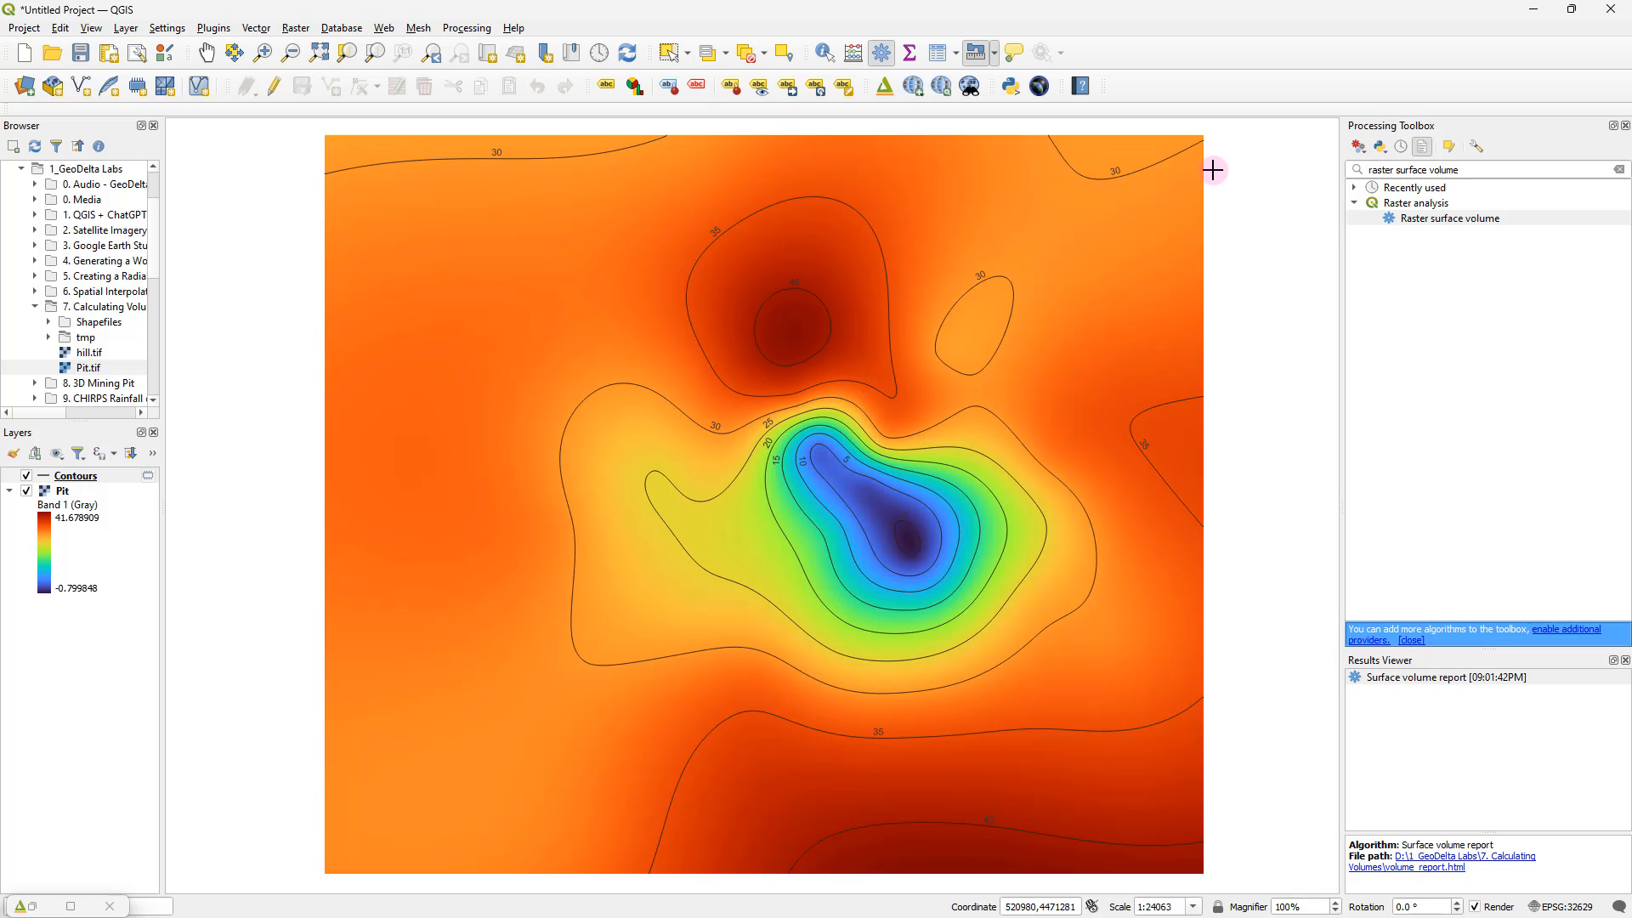
Step: Search the processing algorithms for polygonize
drag(1482, 170, 1342, 168)
text(poly)
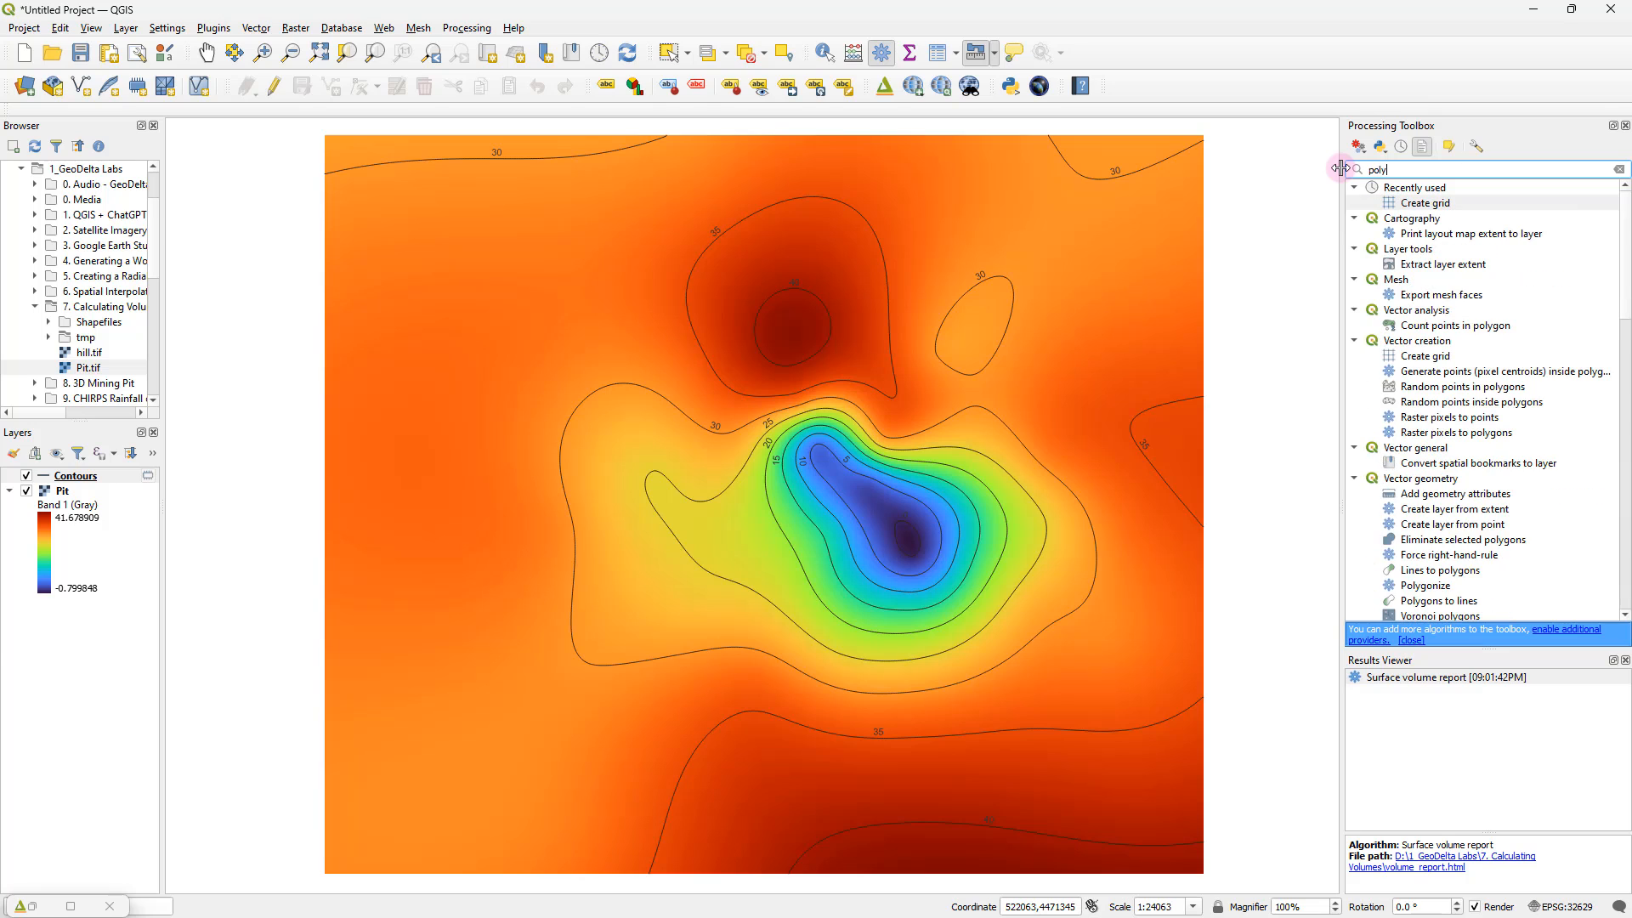
text(goniz)
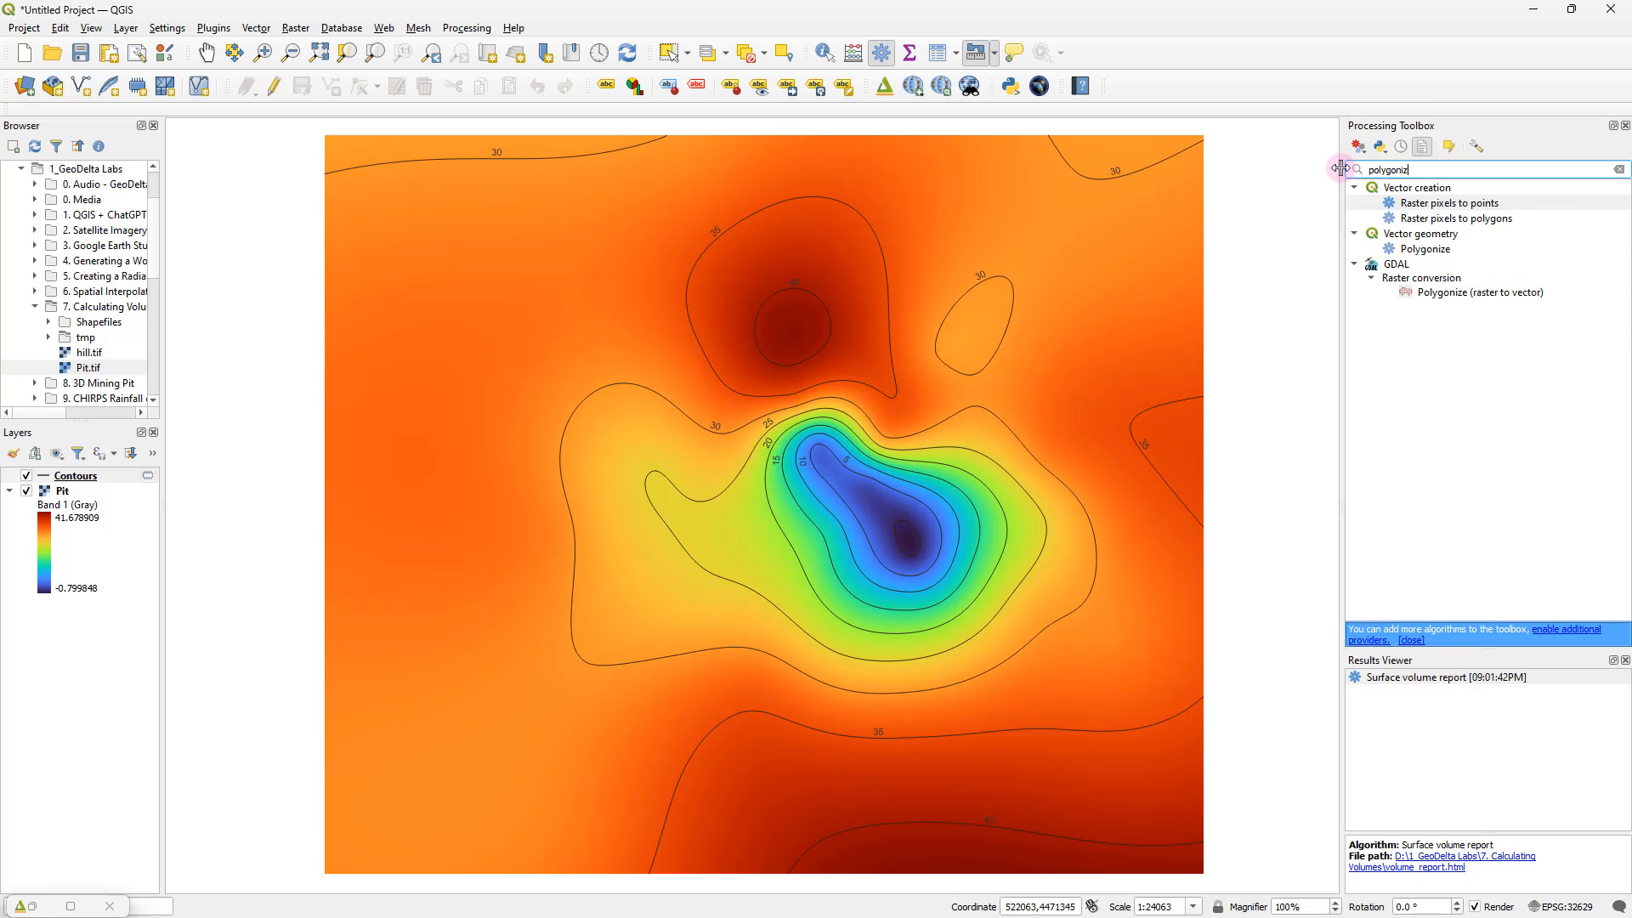
text(e)
click(1432, 252)
click(1424, 235)
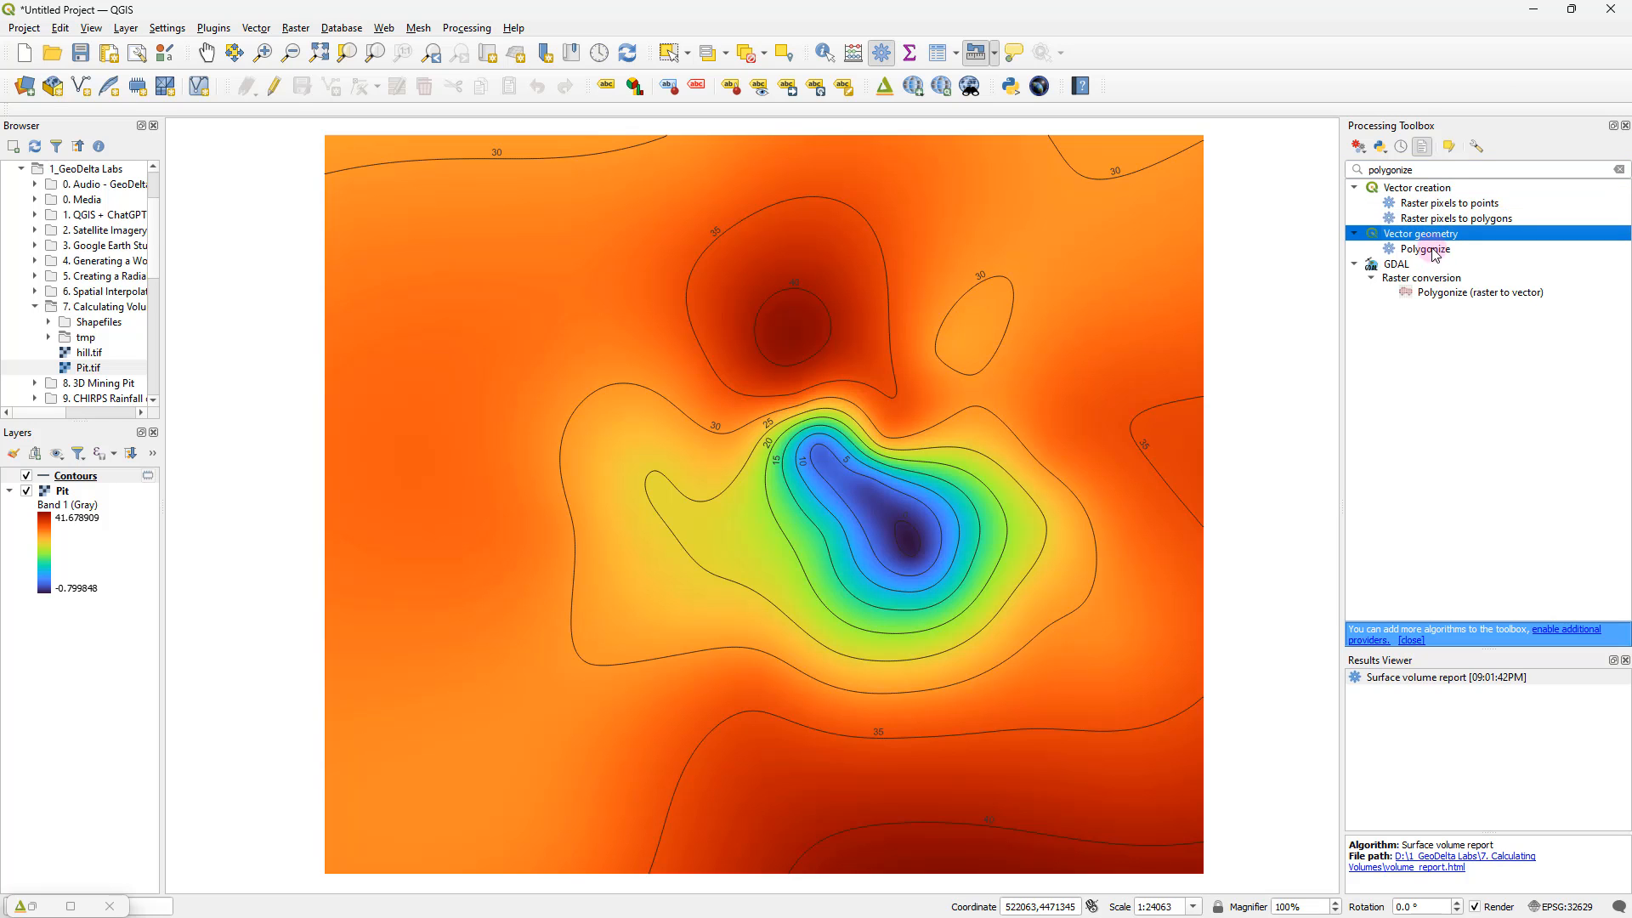
double_click(1428, 249)
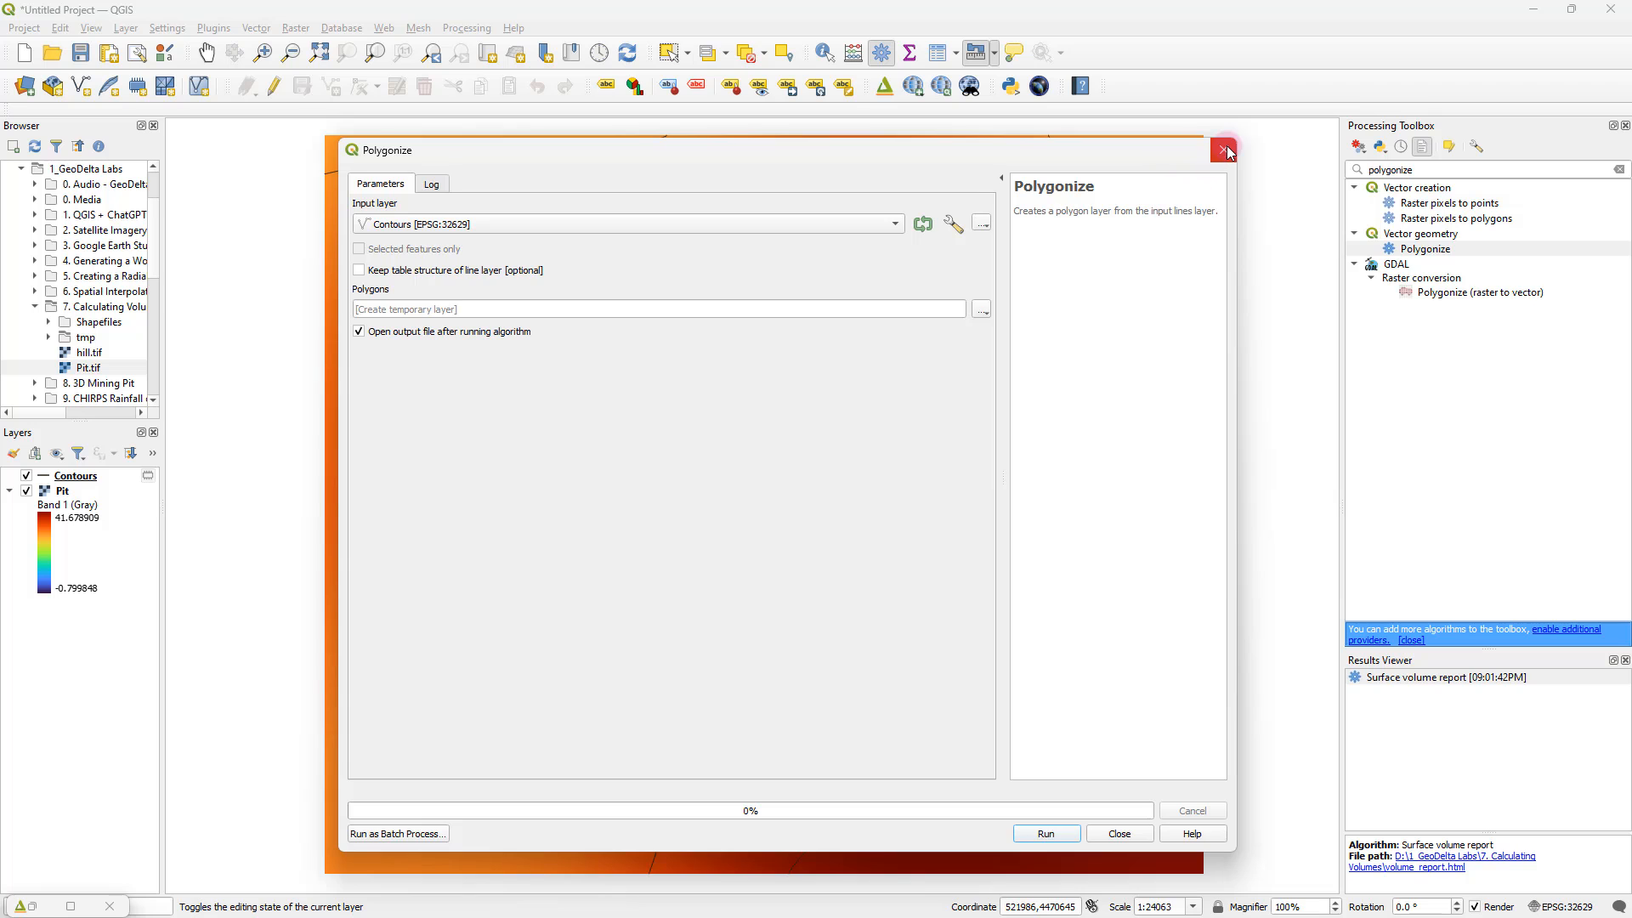
click(1224, 146)
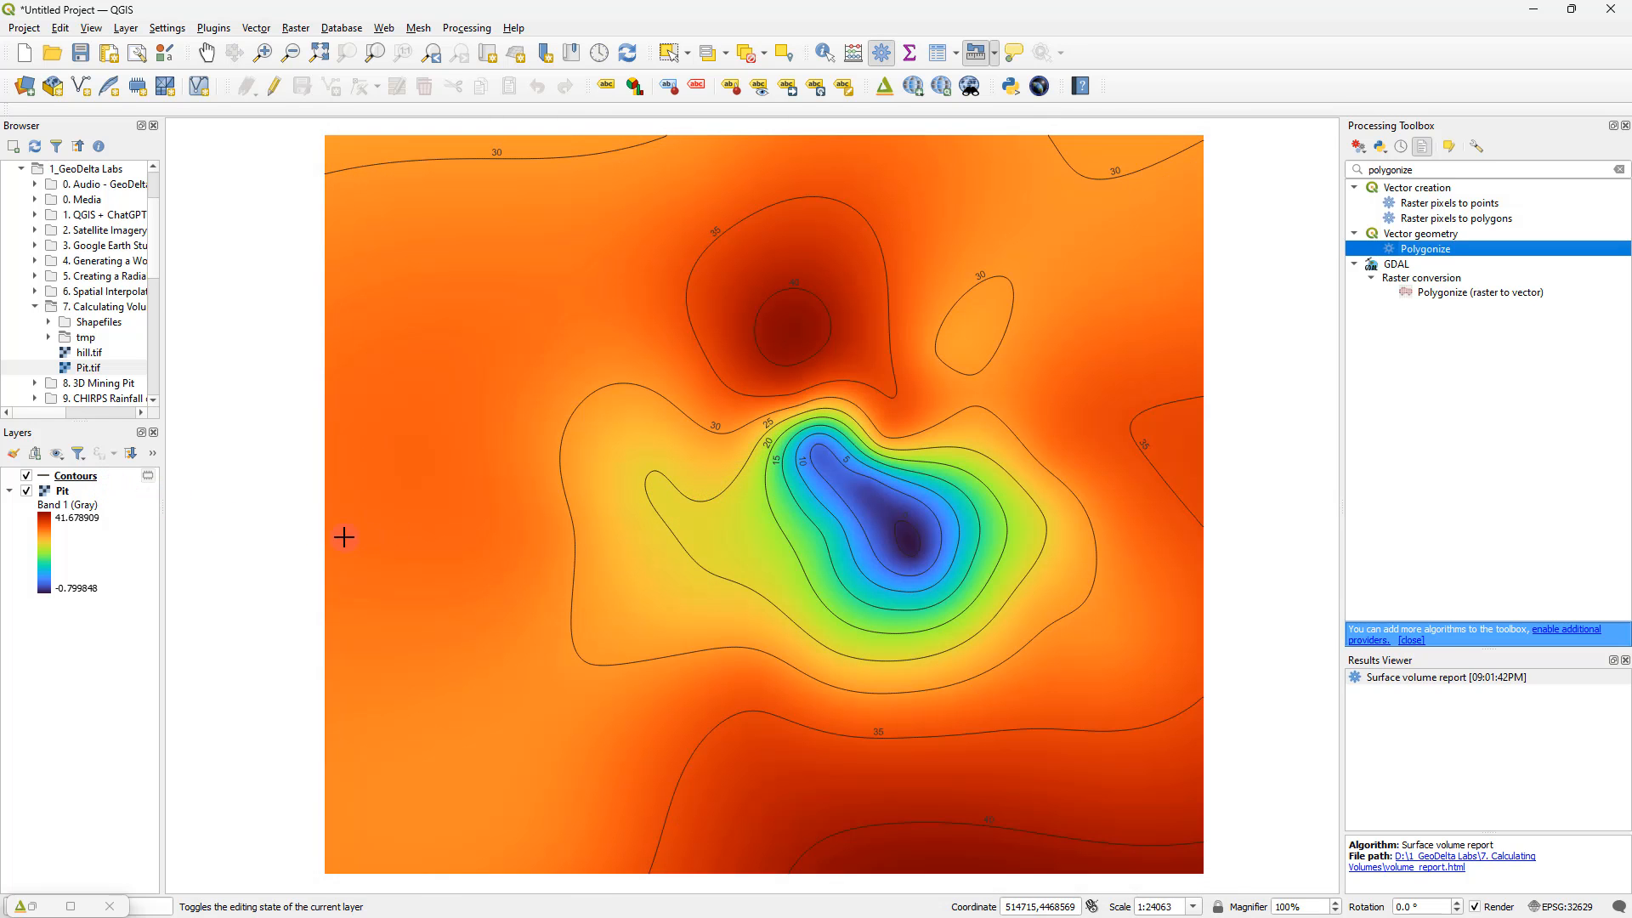
Step: Select the contour with ELEV 25 in the Contours layer's attribute table and close the table
click(106, 485)
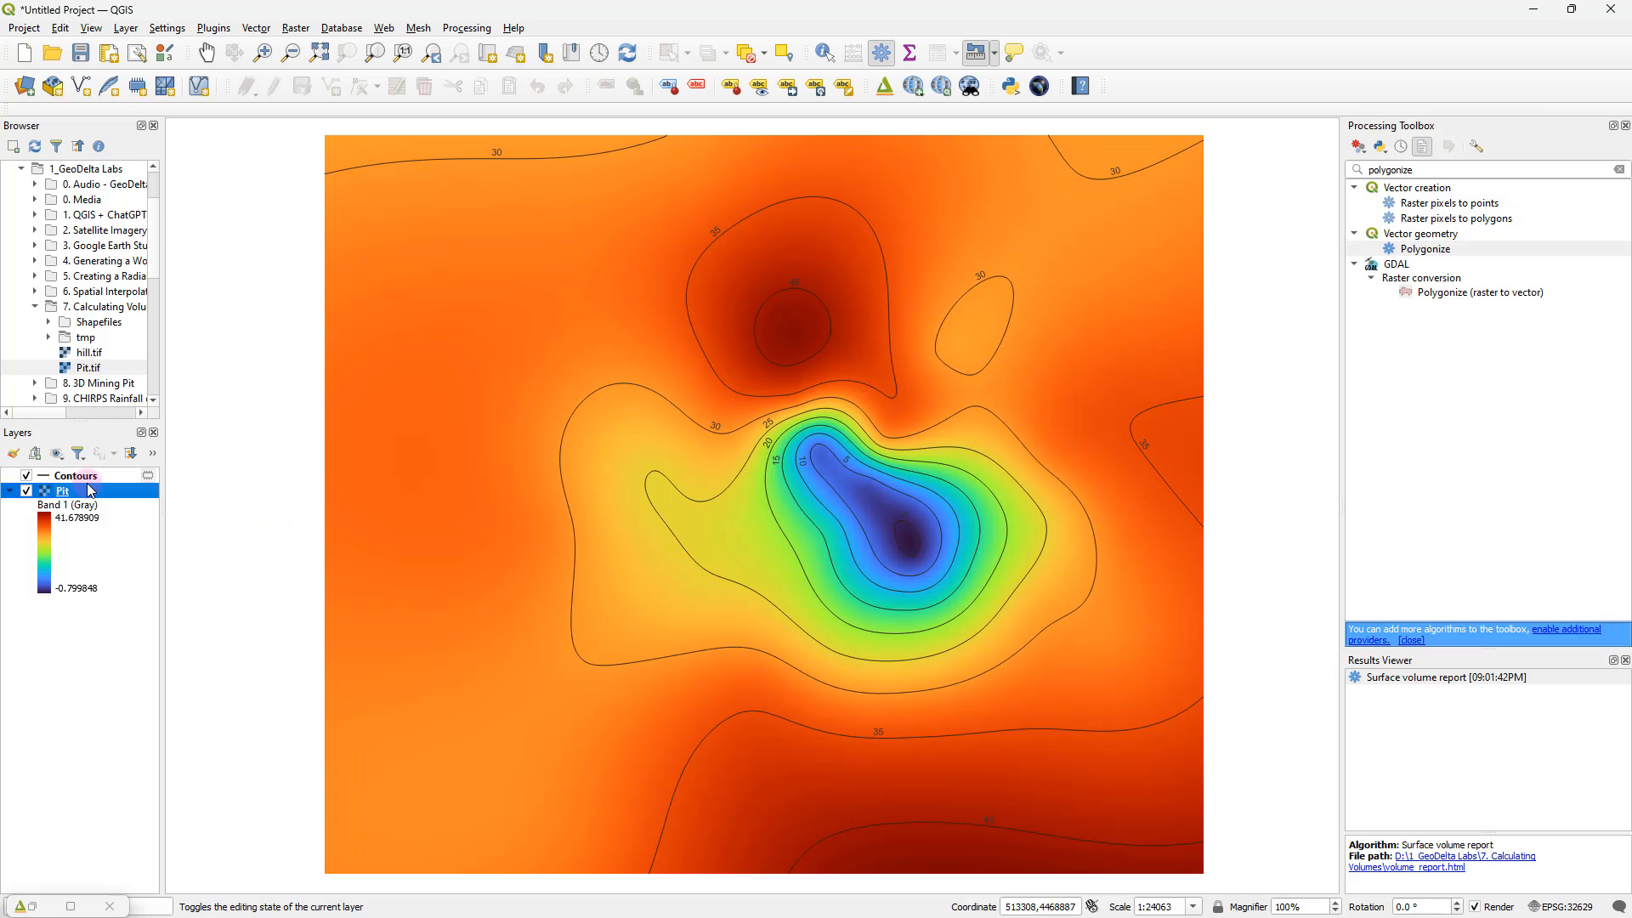
right_click(101, 474)
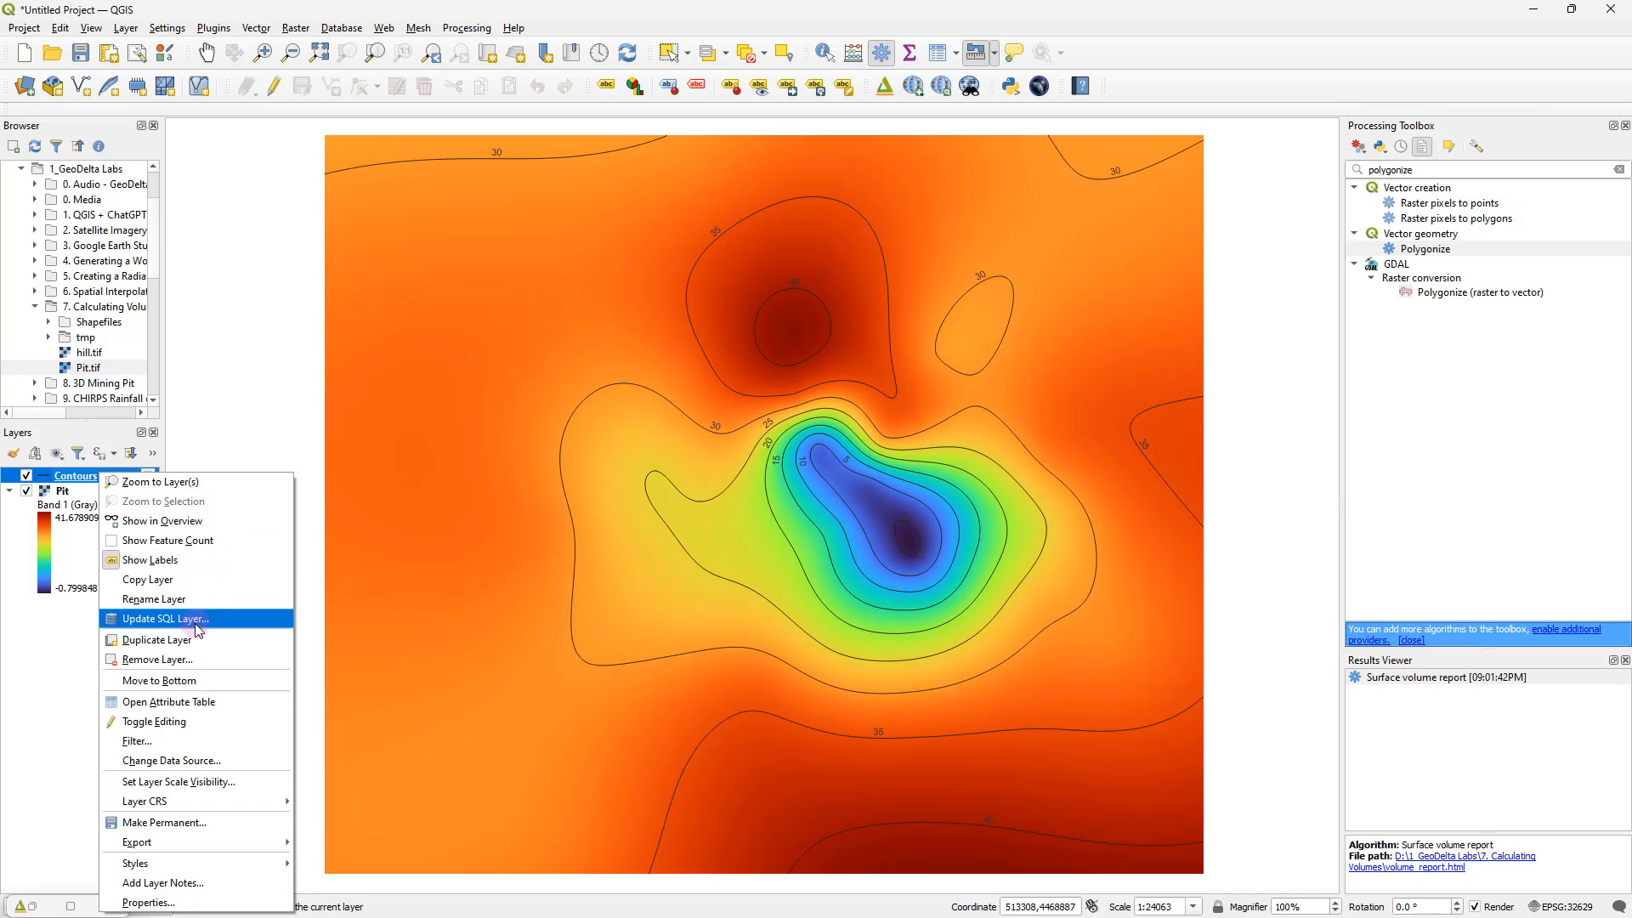
click(214, 707)
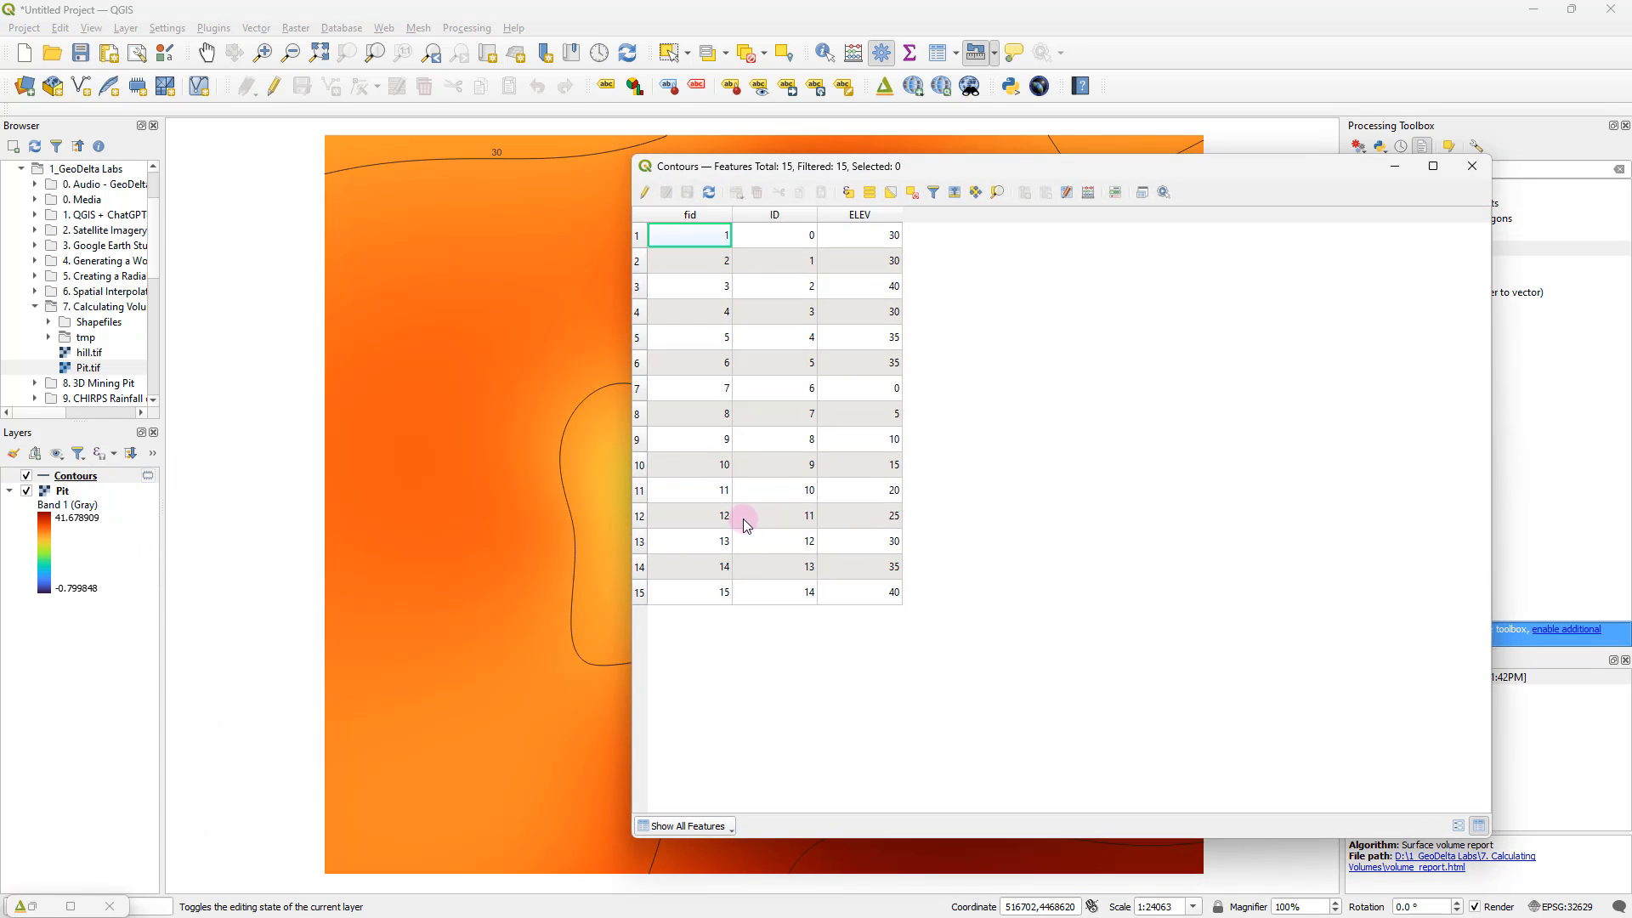
click(642, 519)
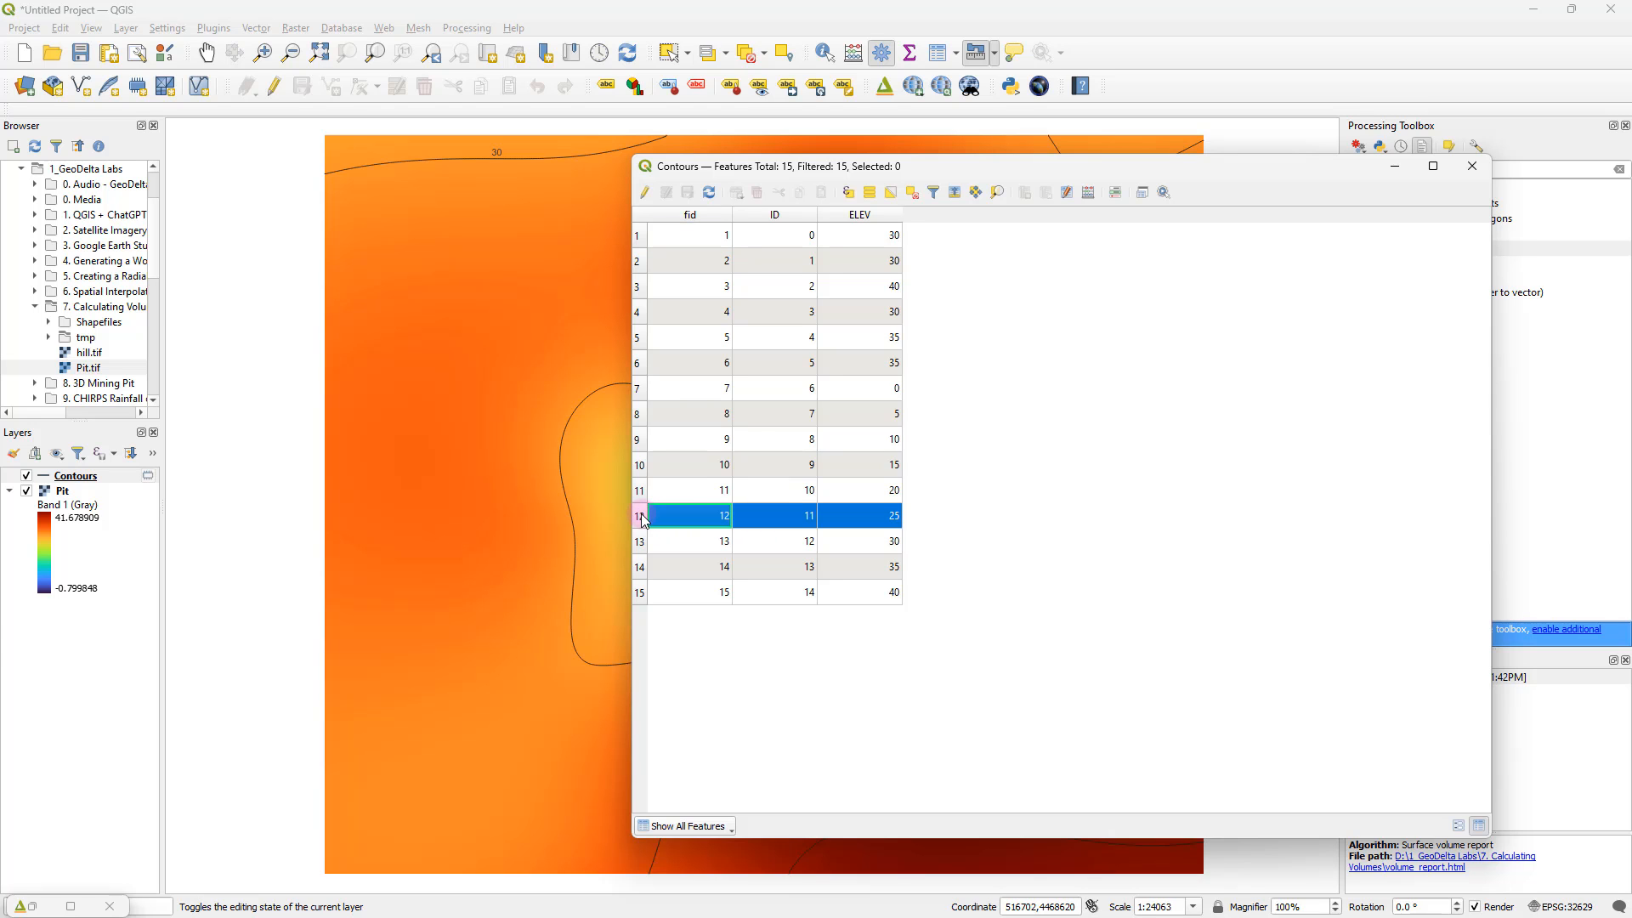
drag(1245, 176, 1292, 160)
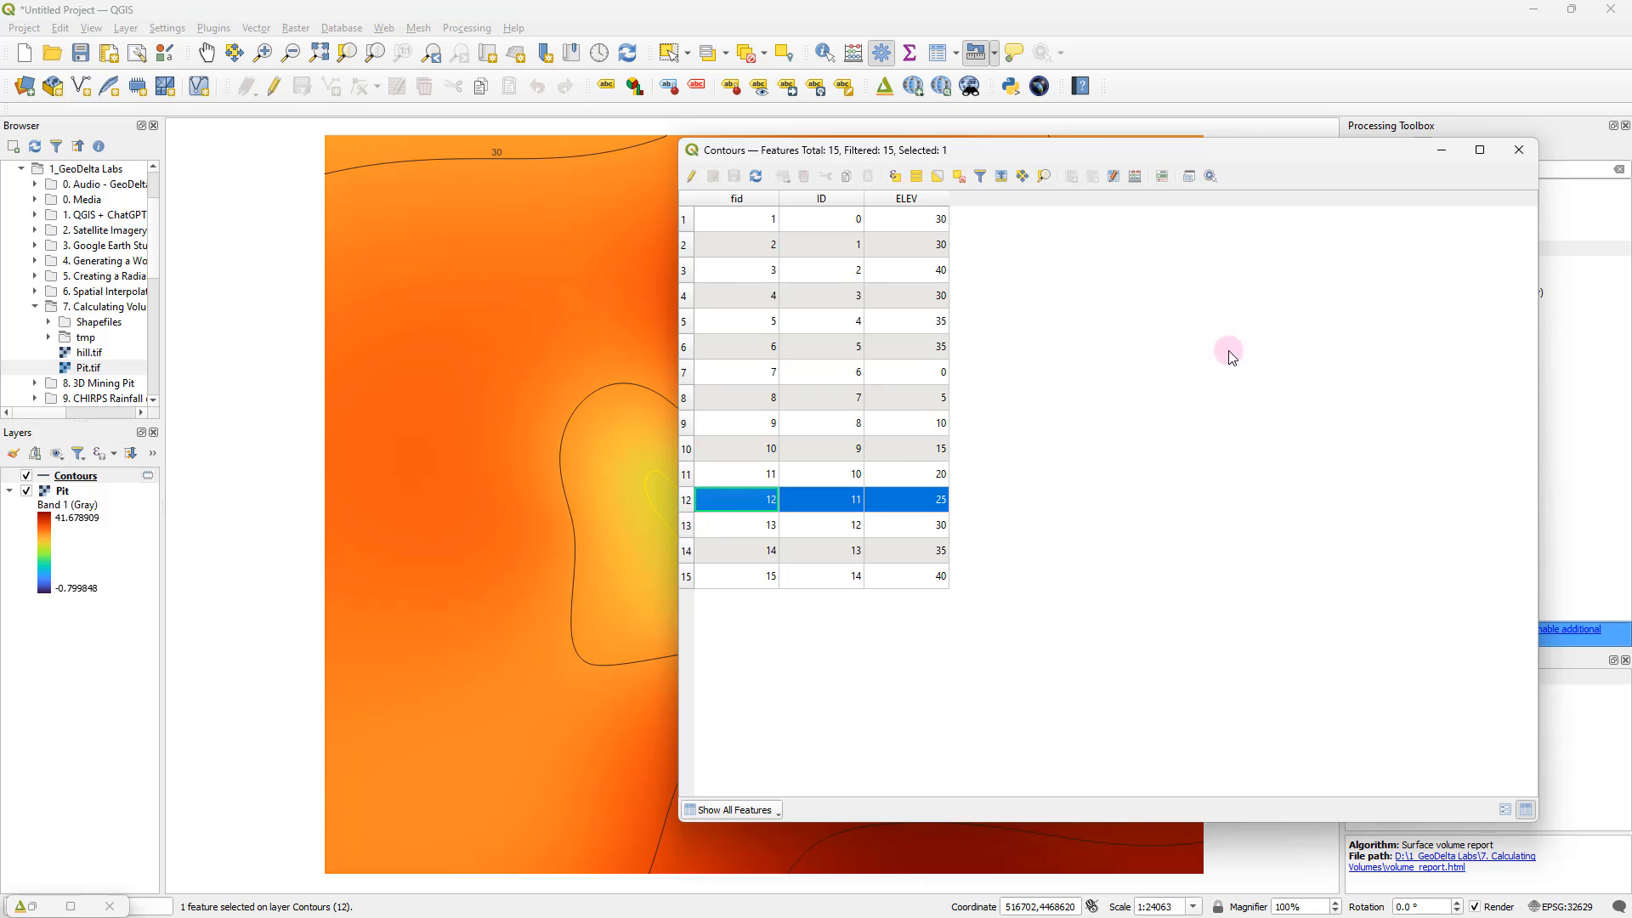
click(1518, 152)
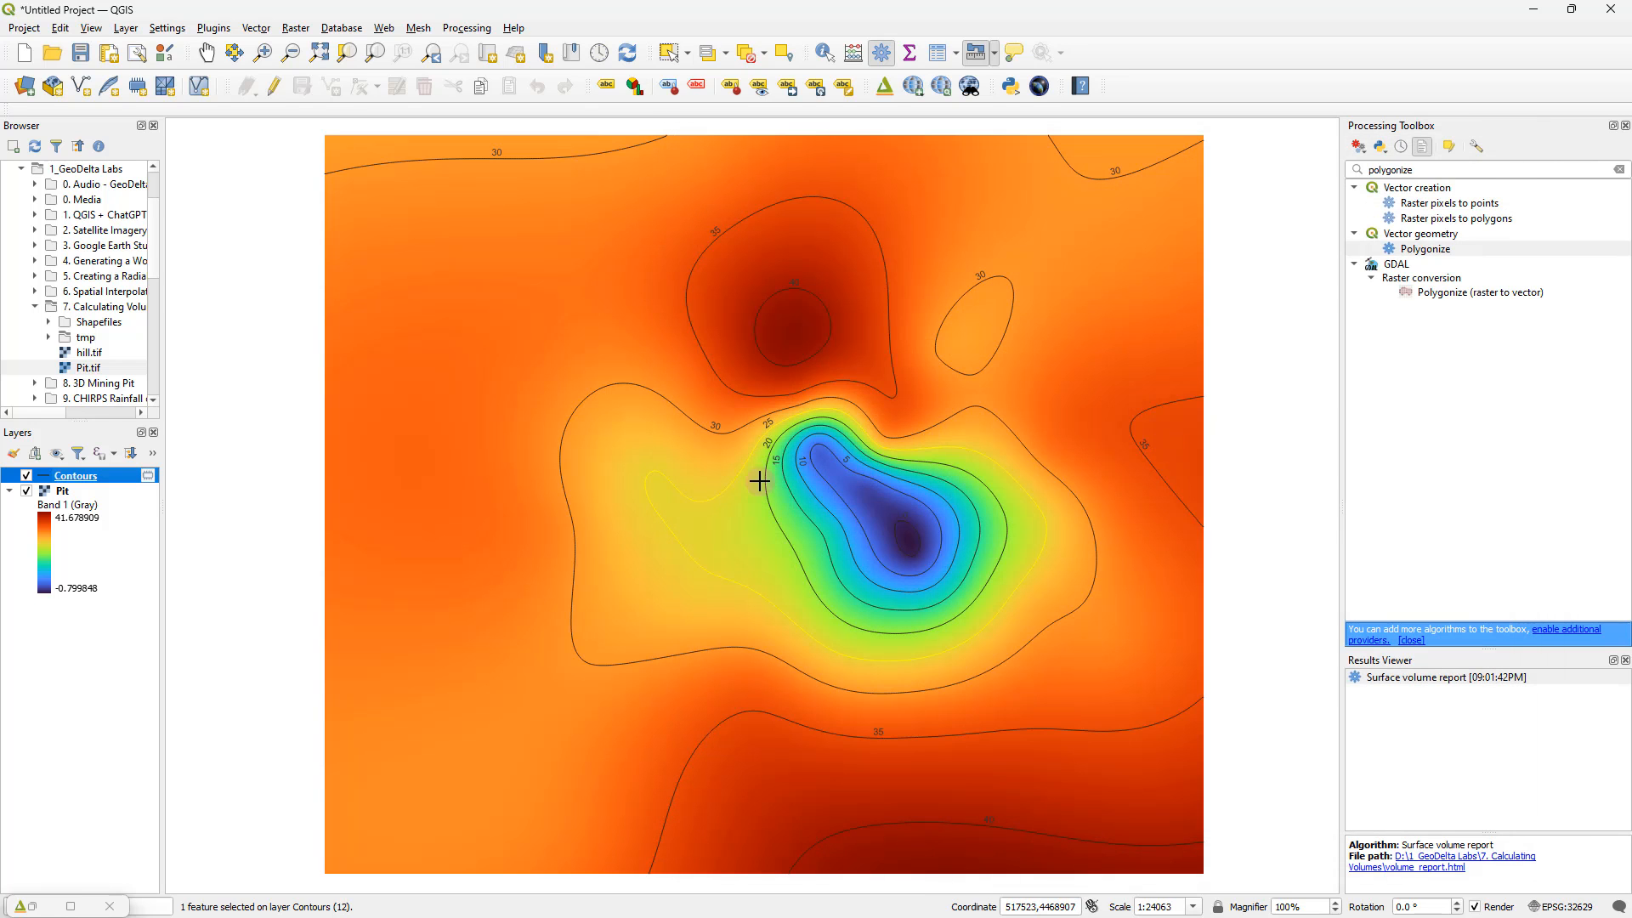
Step: Set up the Polygonize algorithm with Contours as the input layer, limited to selected features only
double_click(1437, 250)
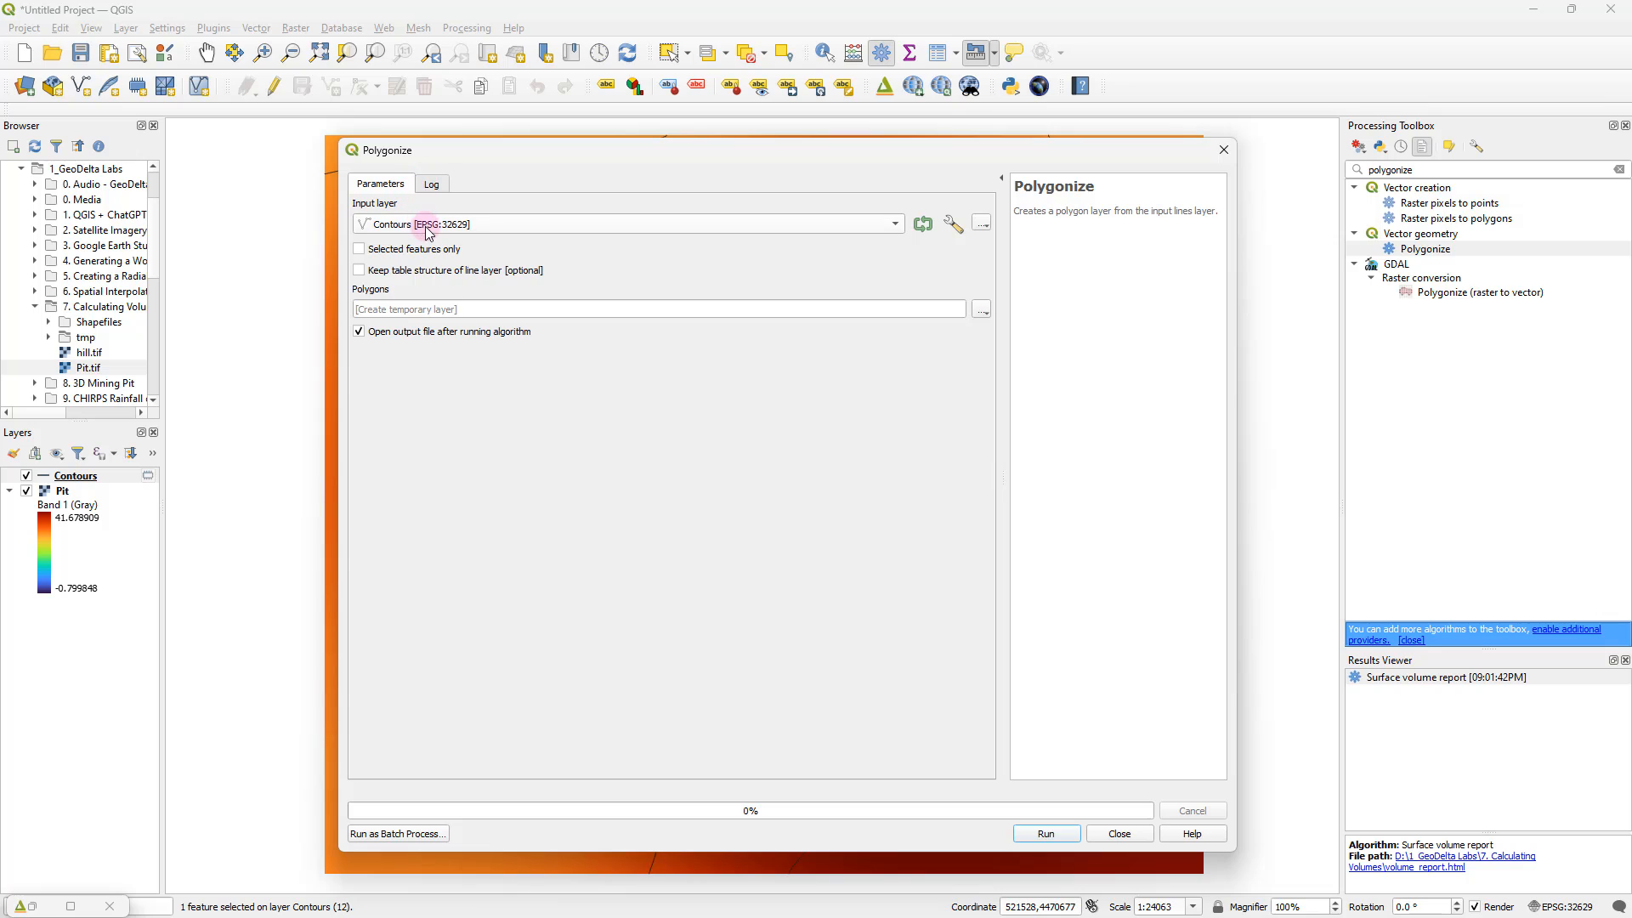
click(428, 230)
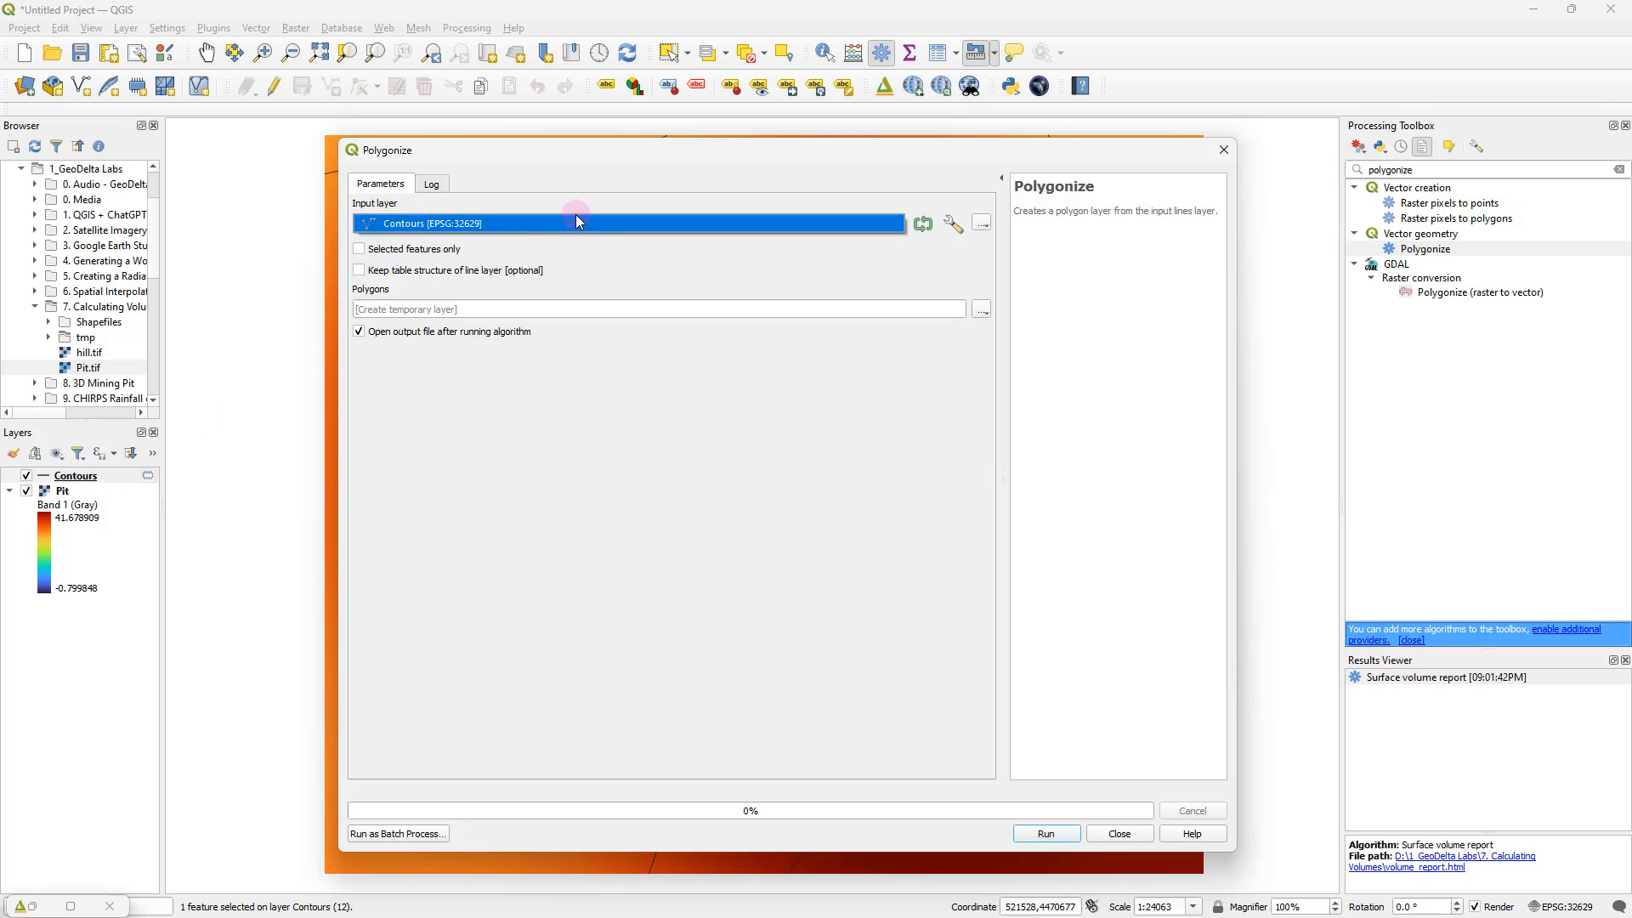
click(551, 231)
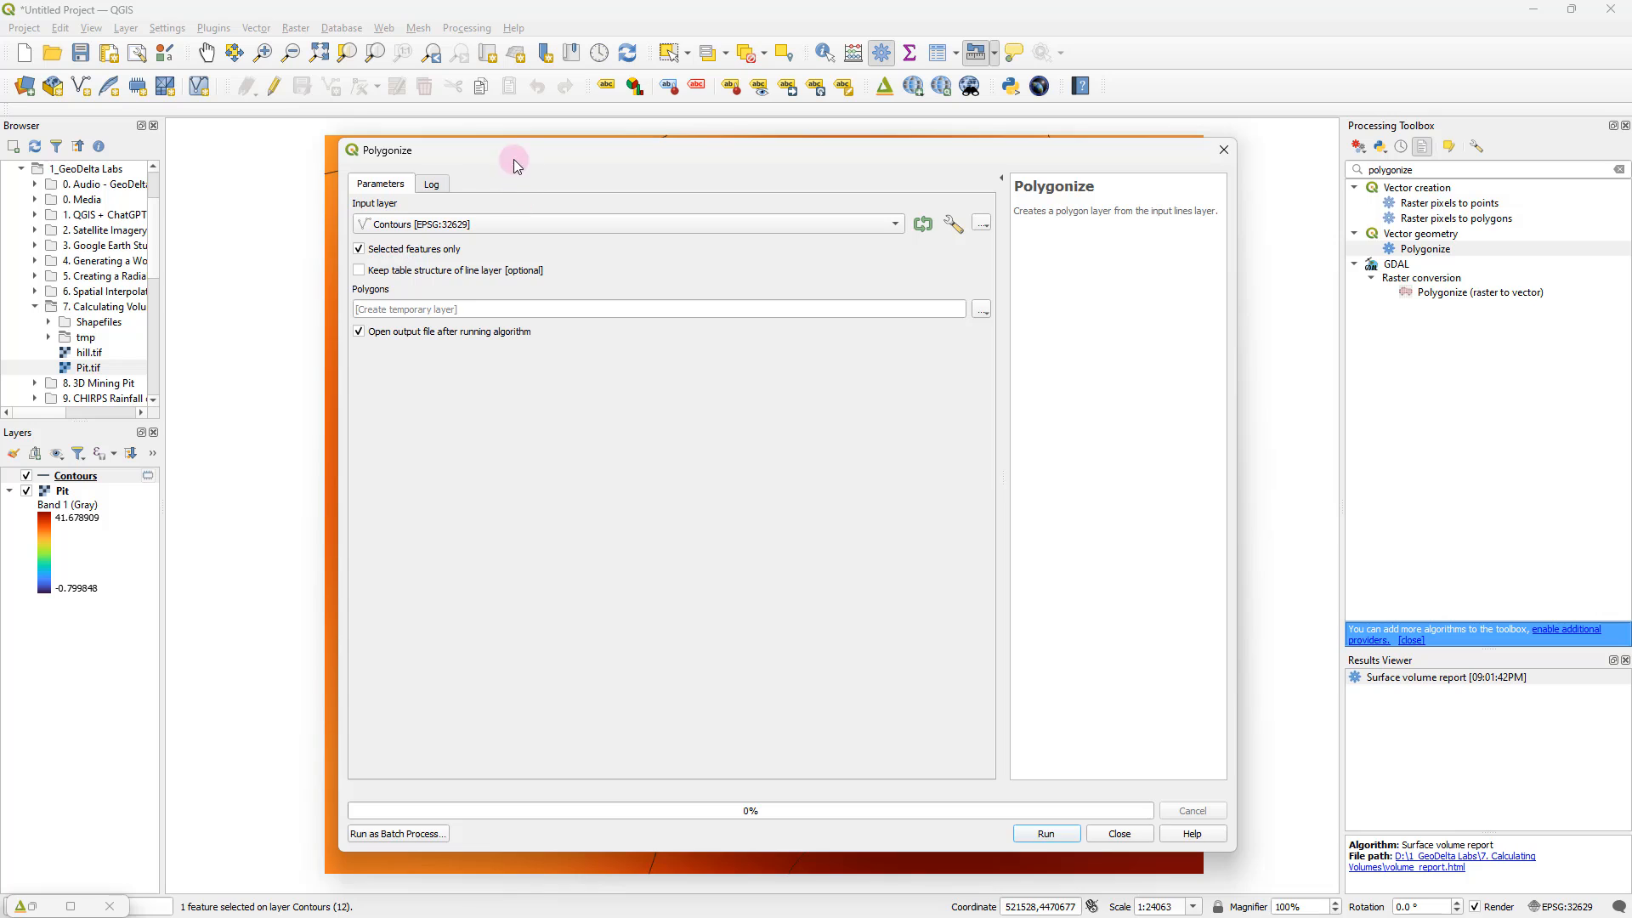
drag(510, 153, 881, 157)
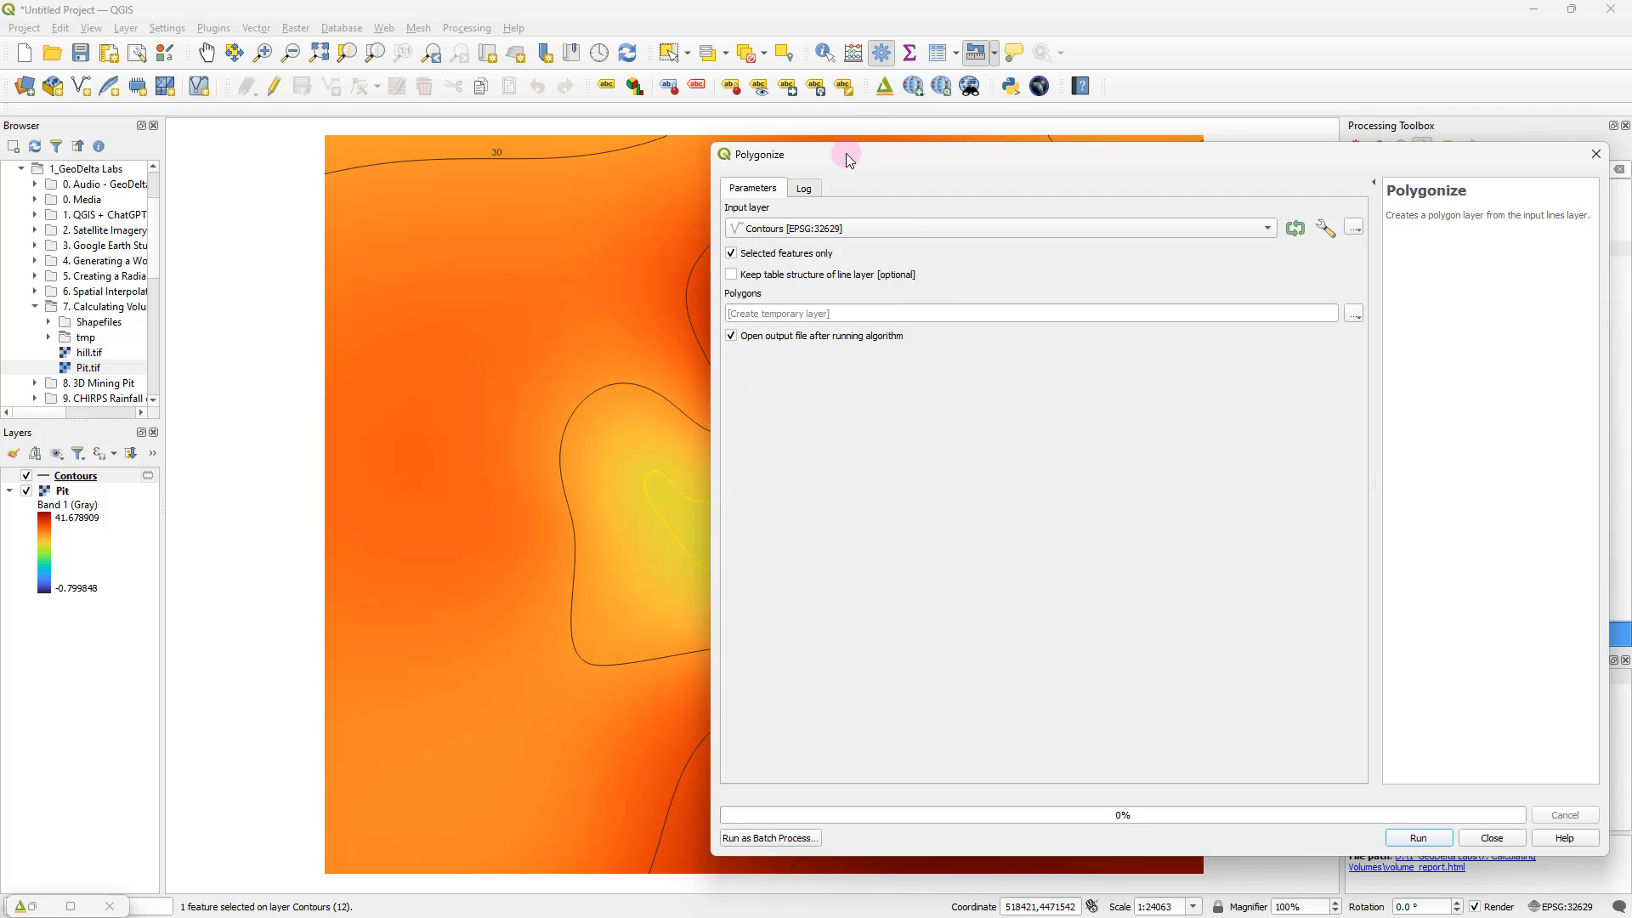
drag(845, 153, 1124, 232)
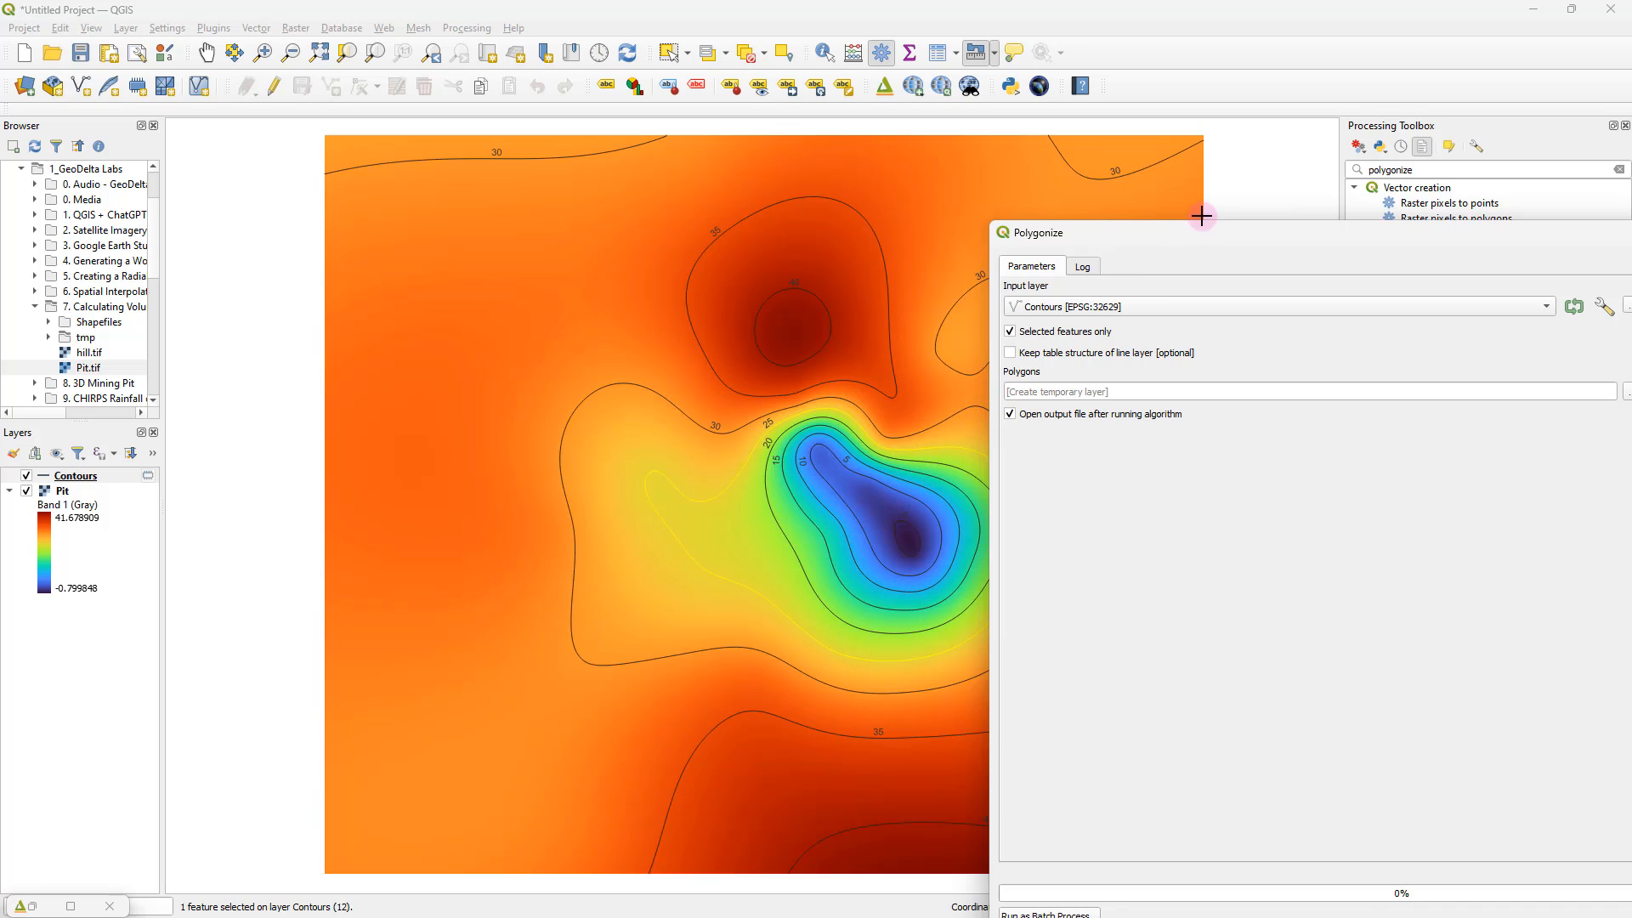
drag(1122, 226, 711, 138)
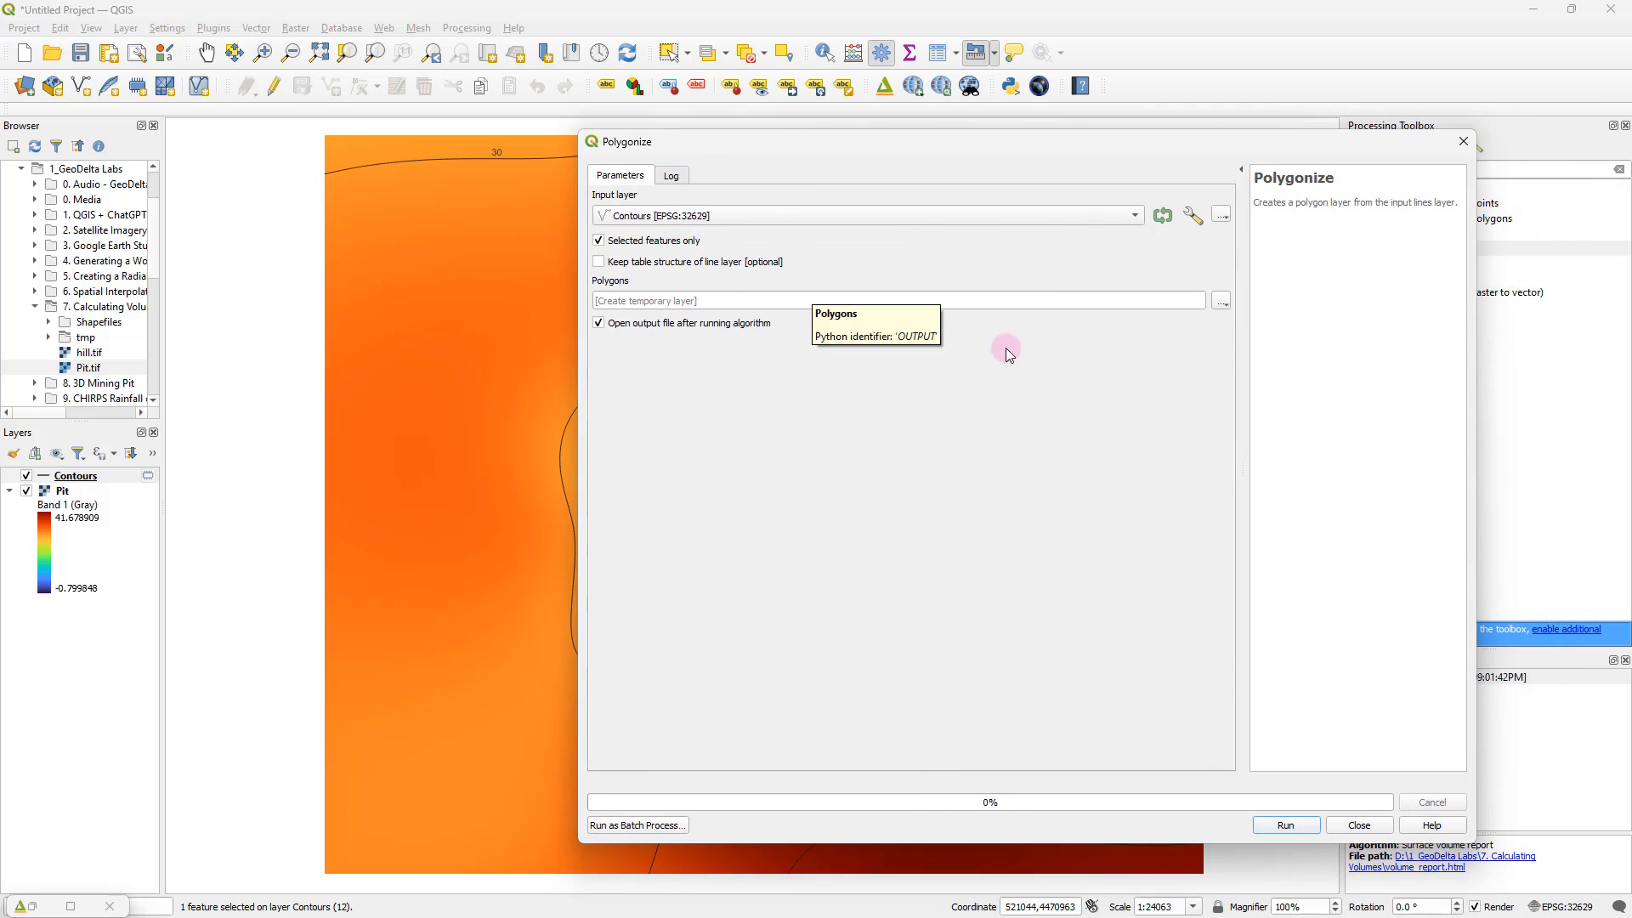
Step: Set the polygon output to a shapefile named Pit_extent, run Polygonize, and close its dialog
click(1226, 304)
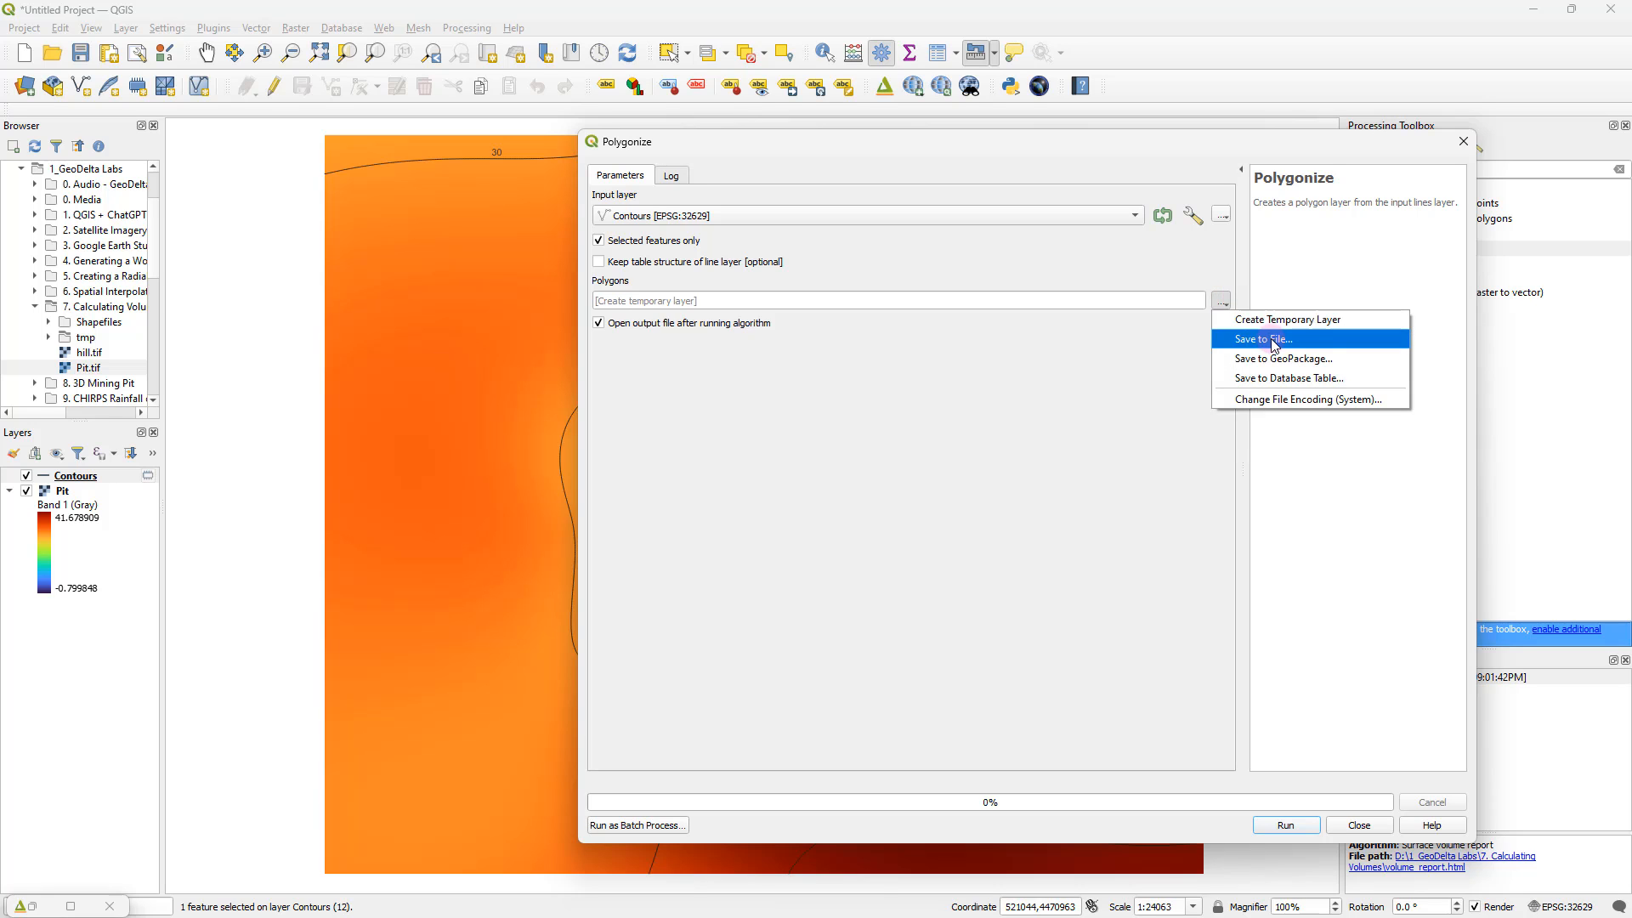
click(1277, 347)
text(Pit_)
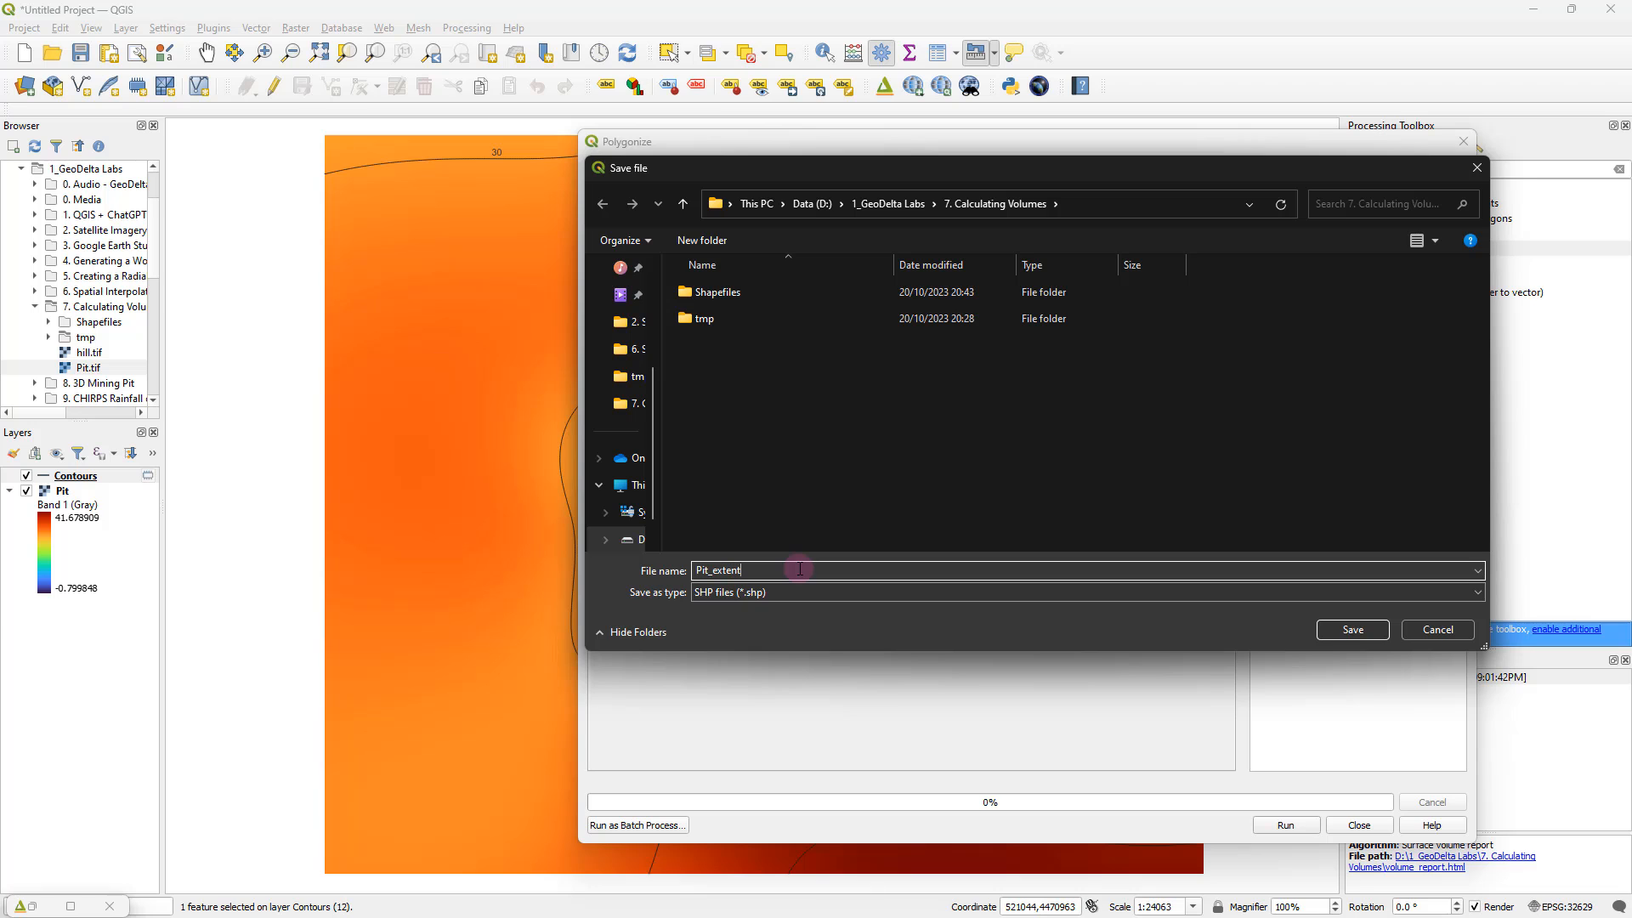
text(extent)
key(Return)
click(1287, 825)
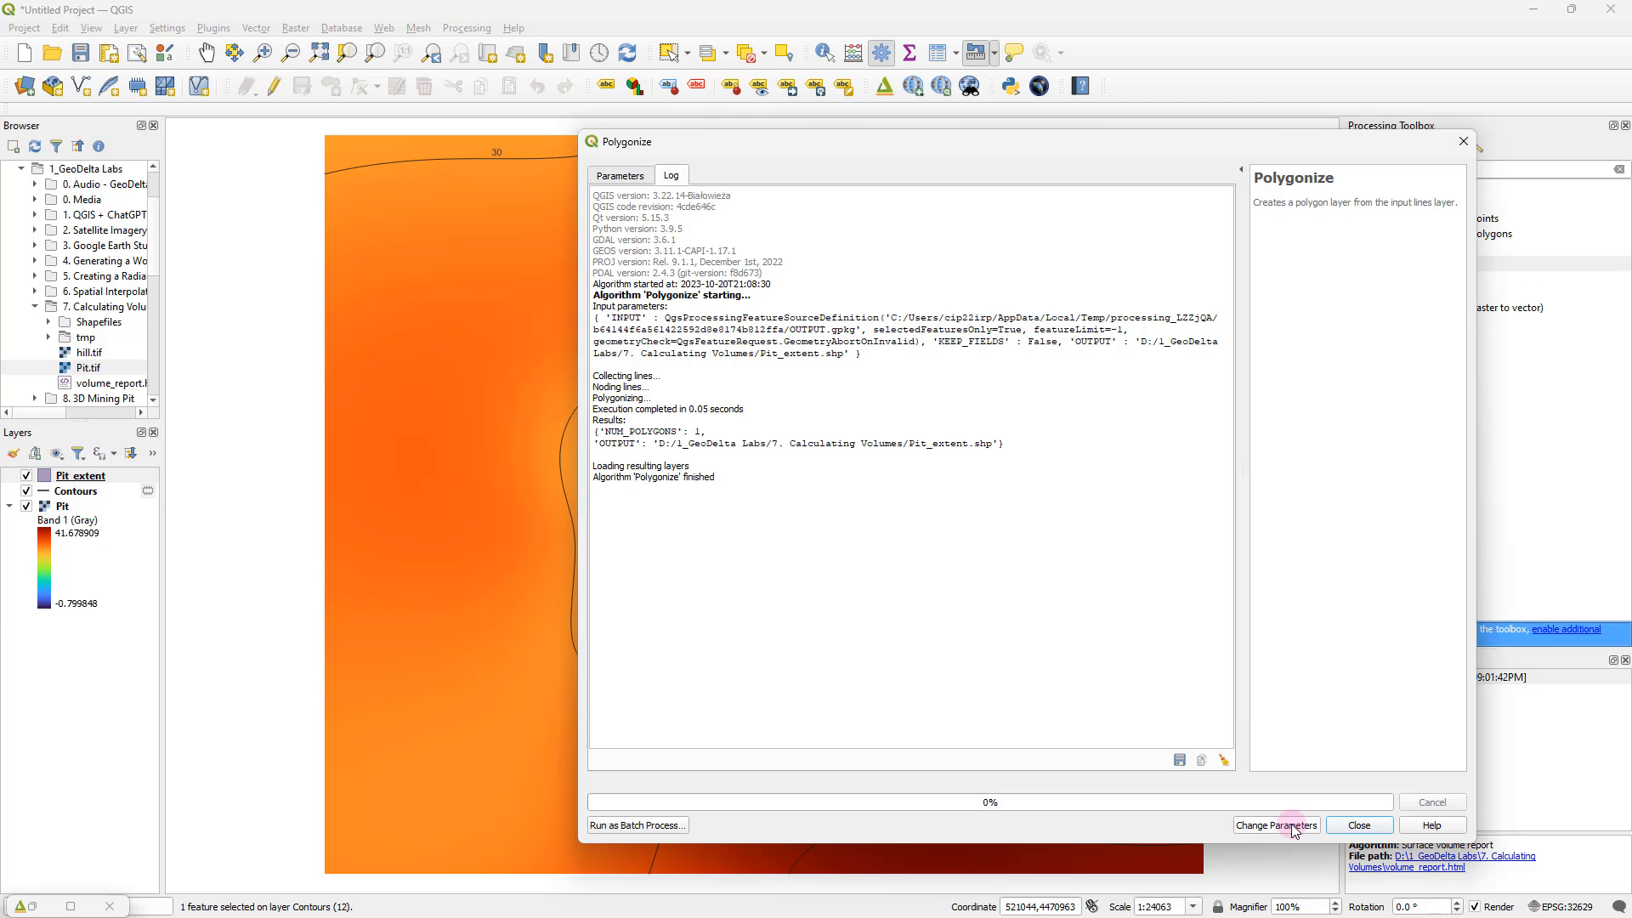
click(1343, 823)
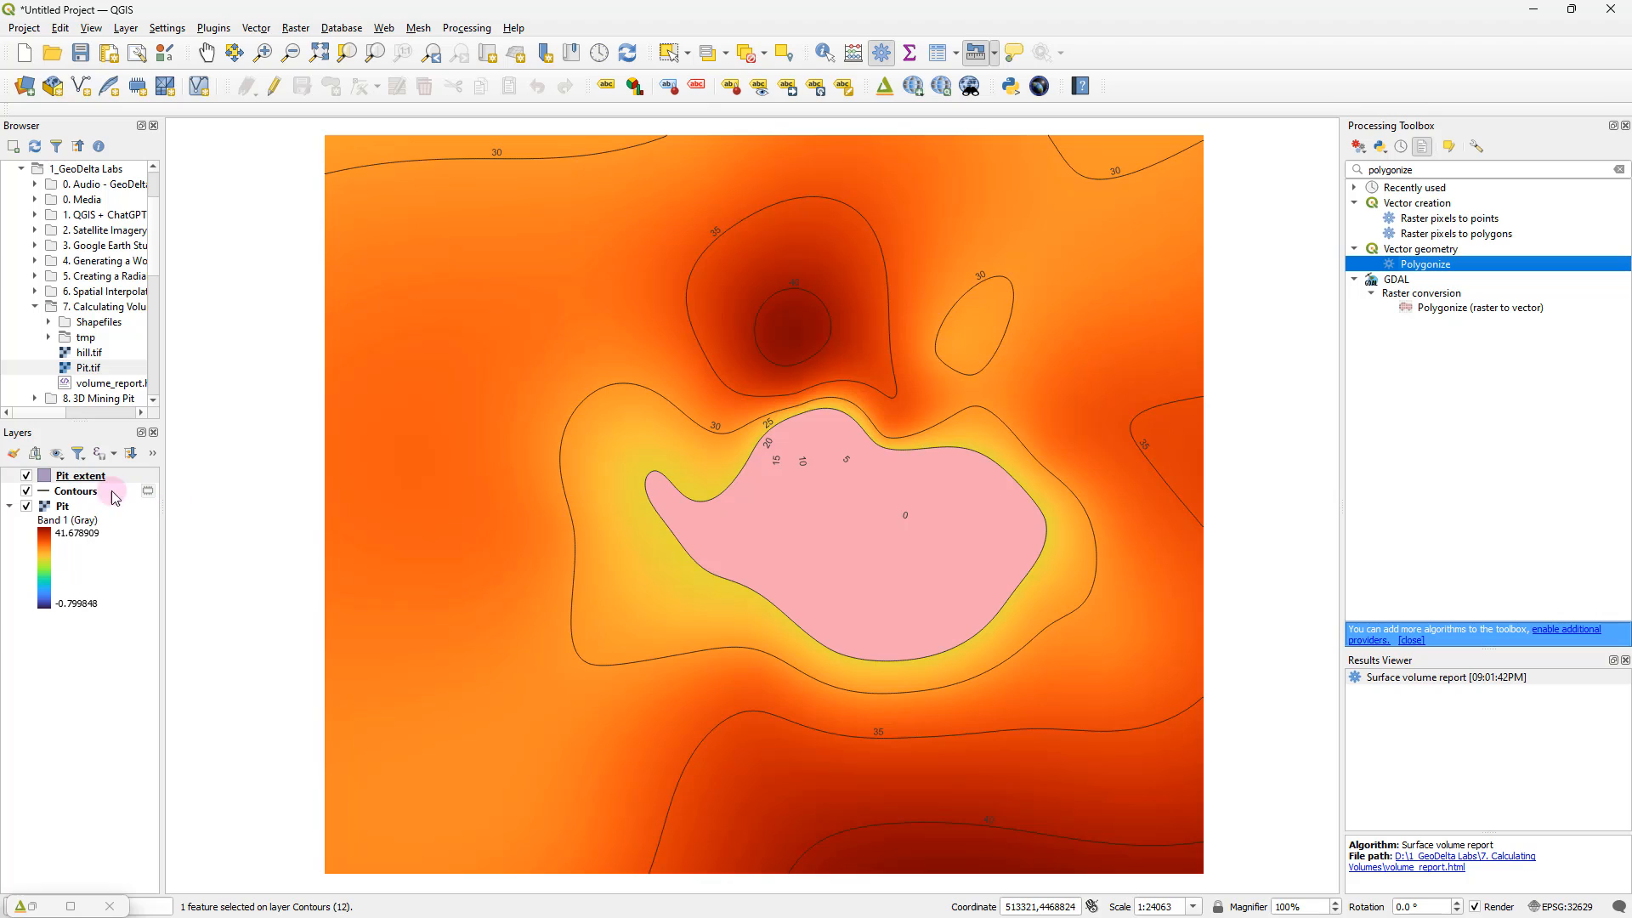
Step: Deselect all features and hide the Contours layer
click(750, 54)
click(28, 494)
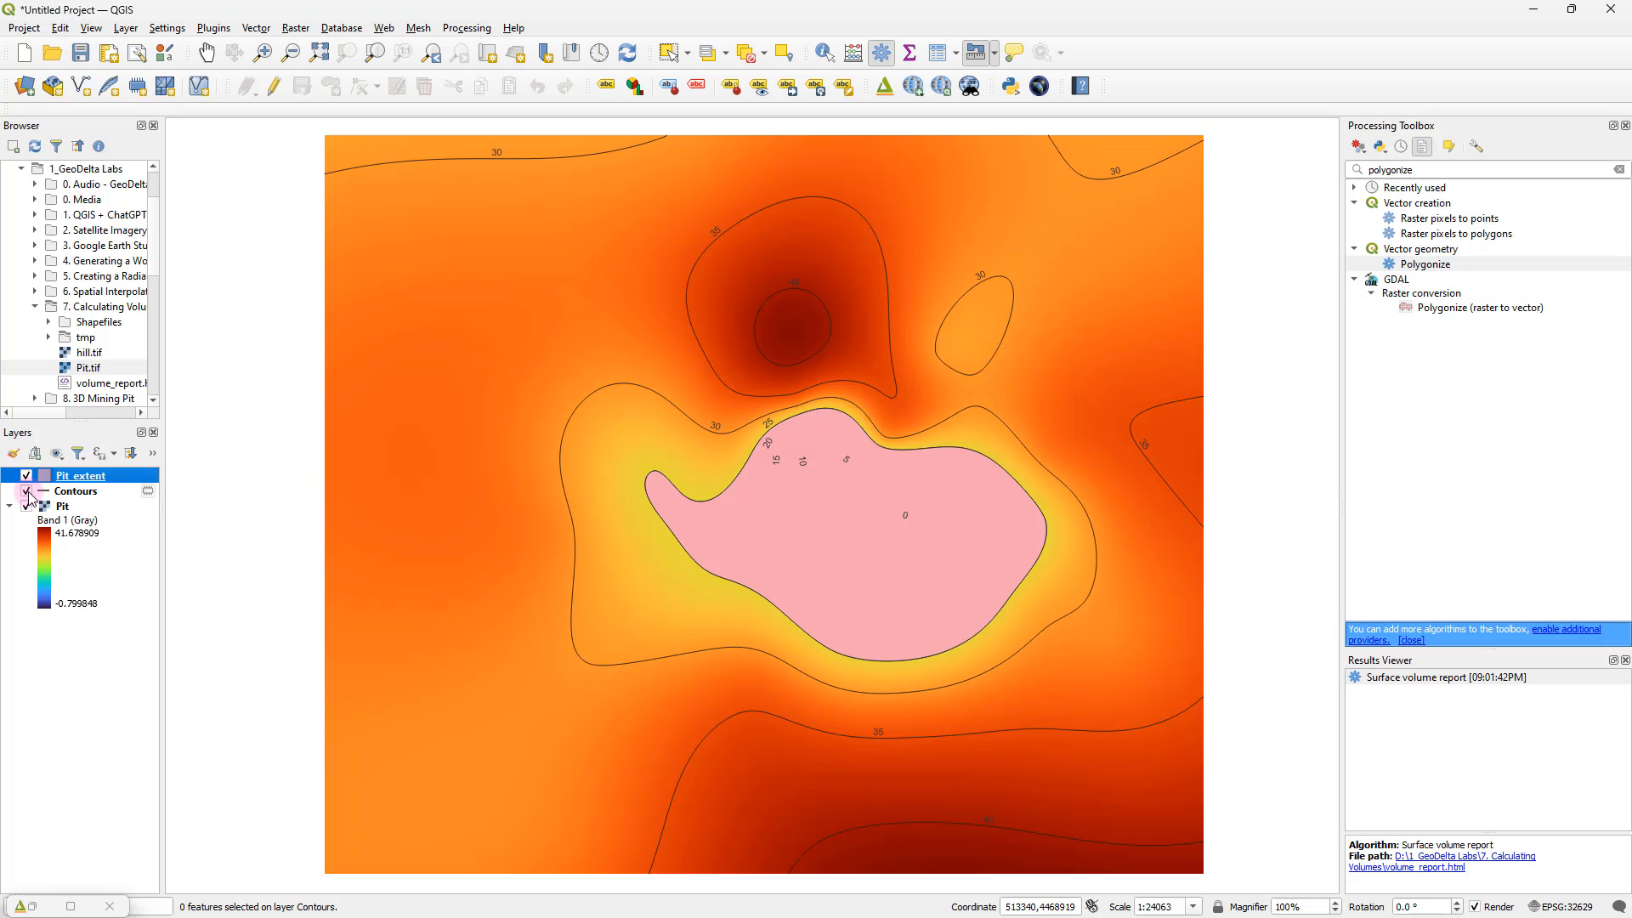
click(27, 493)
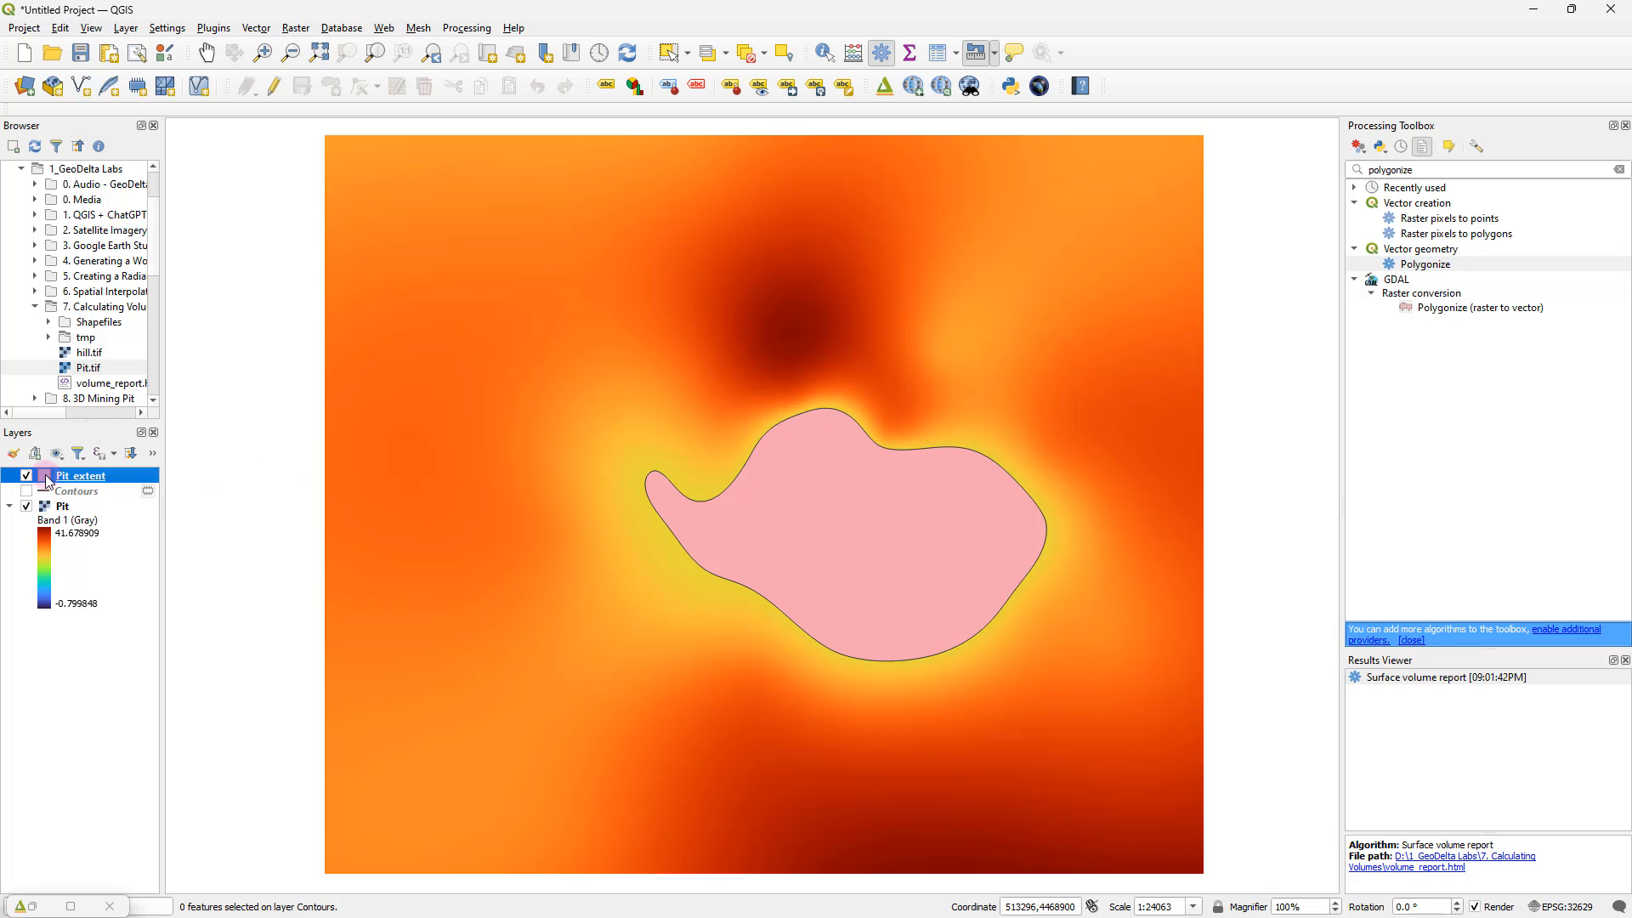
Step: Change the Pit_extent layer's symbol from Simple Fill to Outline: Simple Line and apply the style
double_click(47, 482)
click(525, 252)
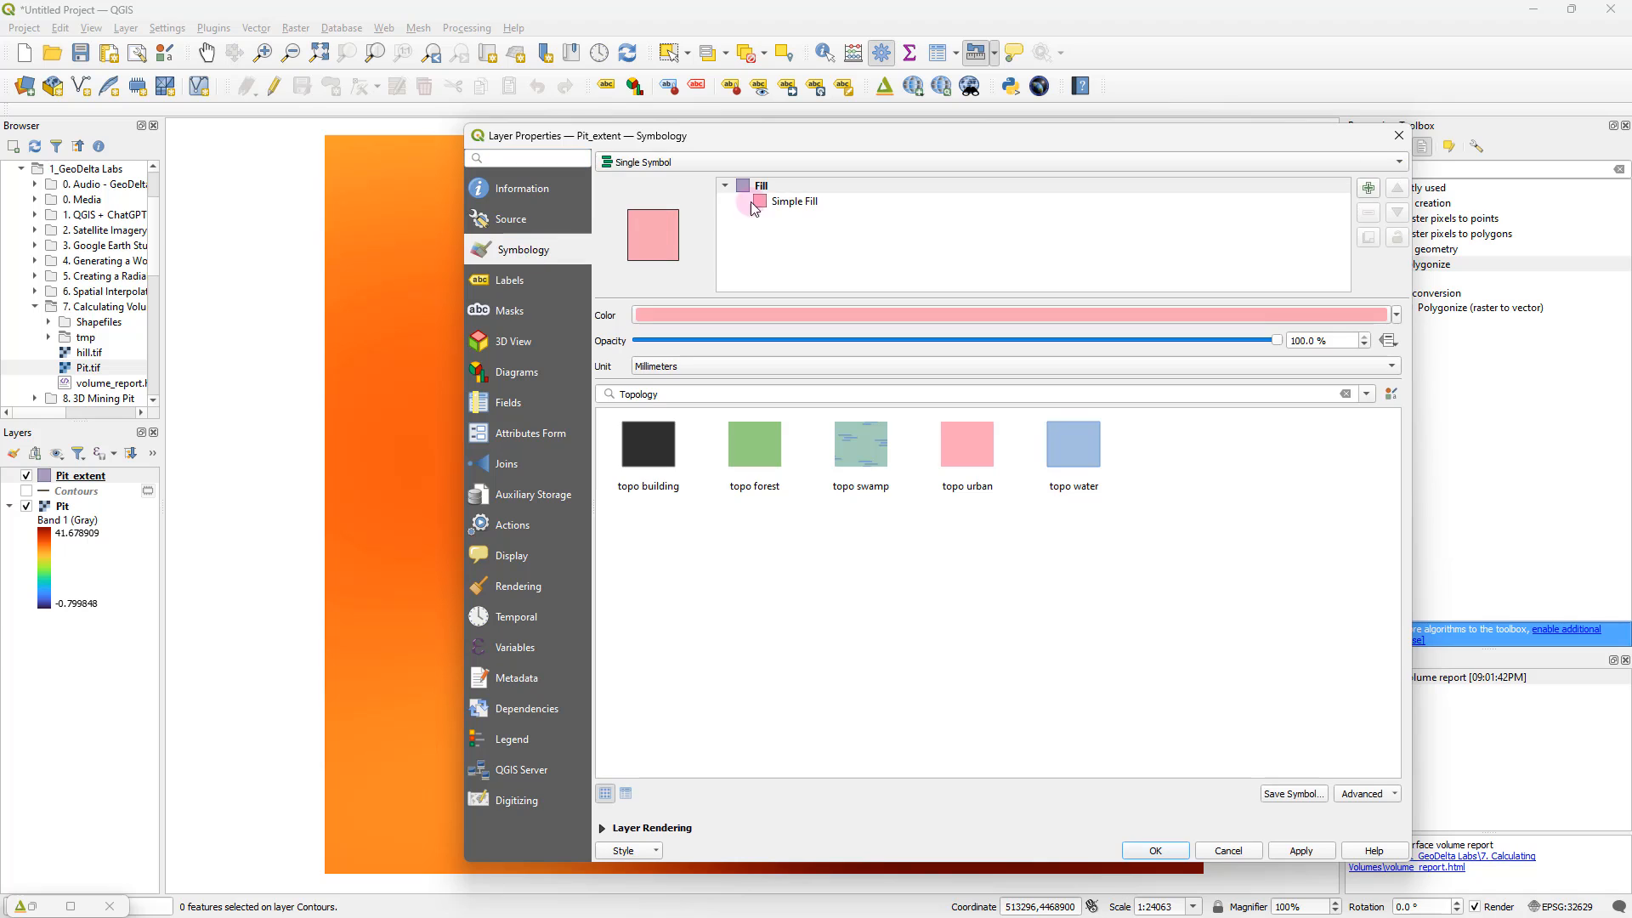
click(811, 204)
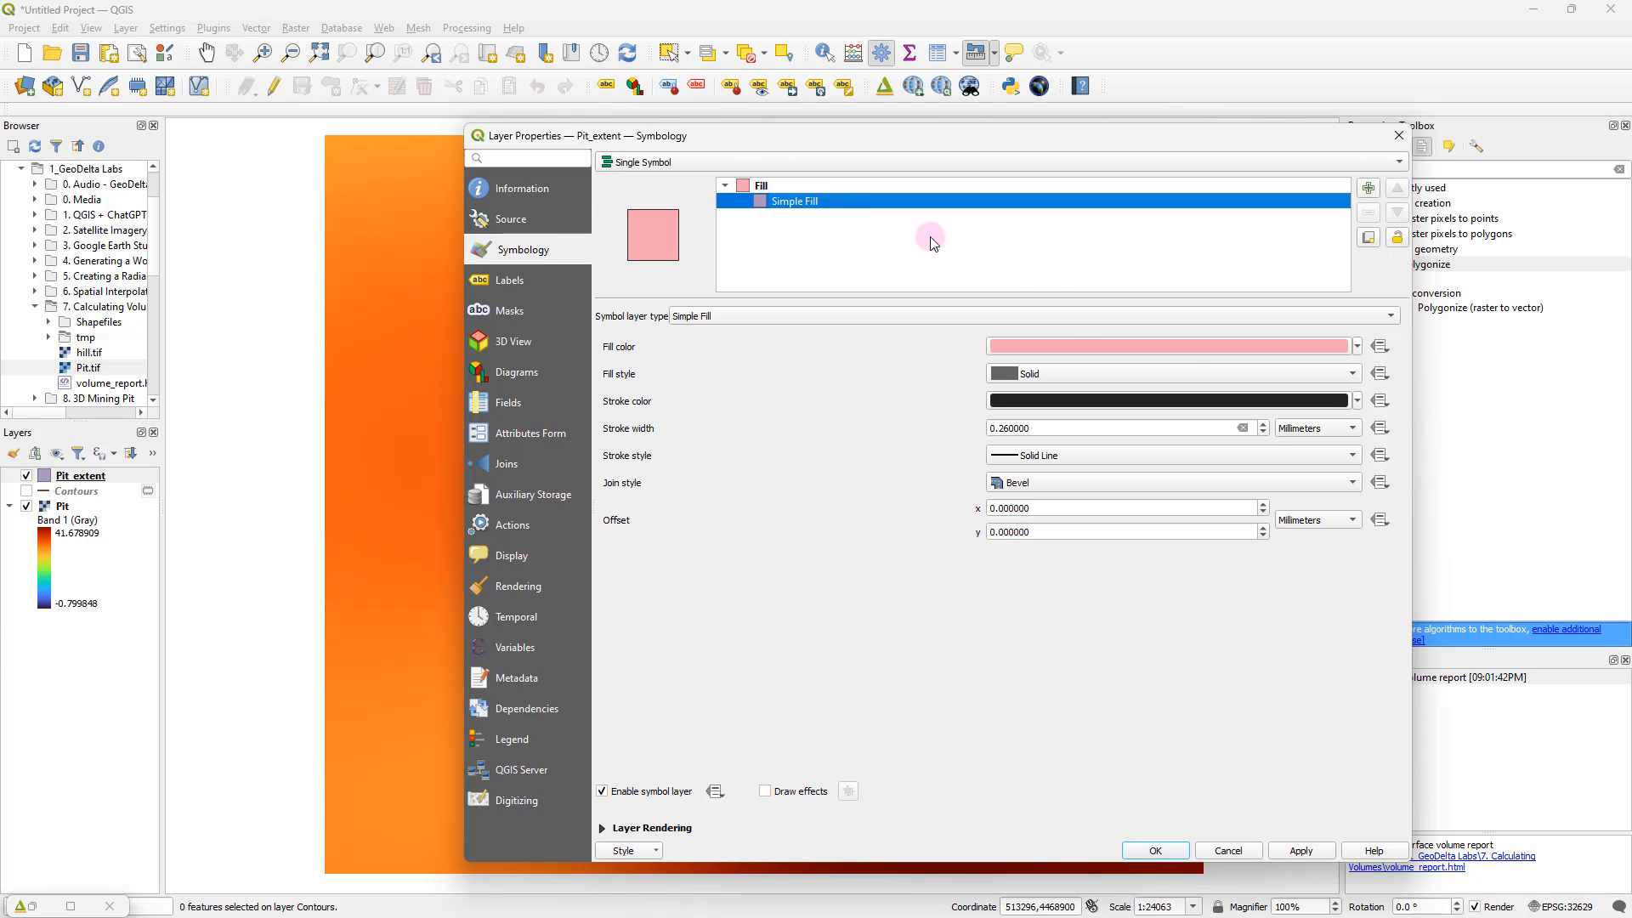
click(1020, 315)
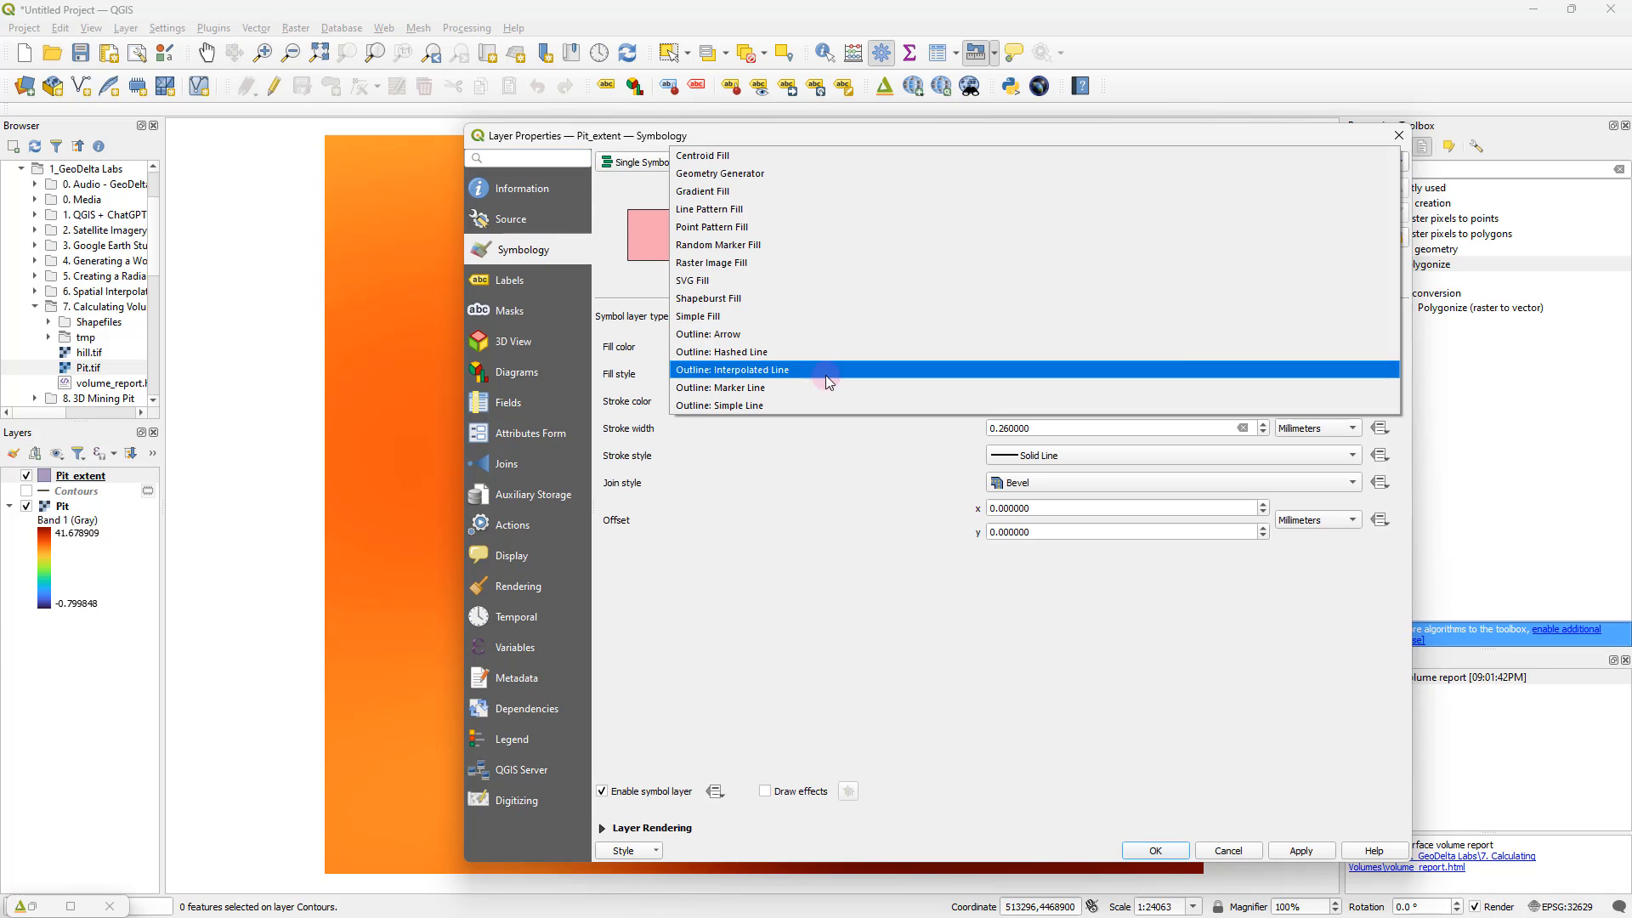
click(742, 405)
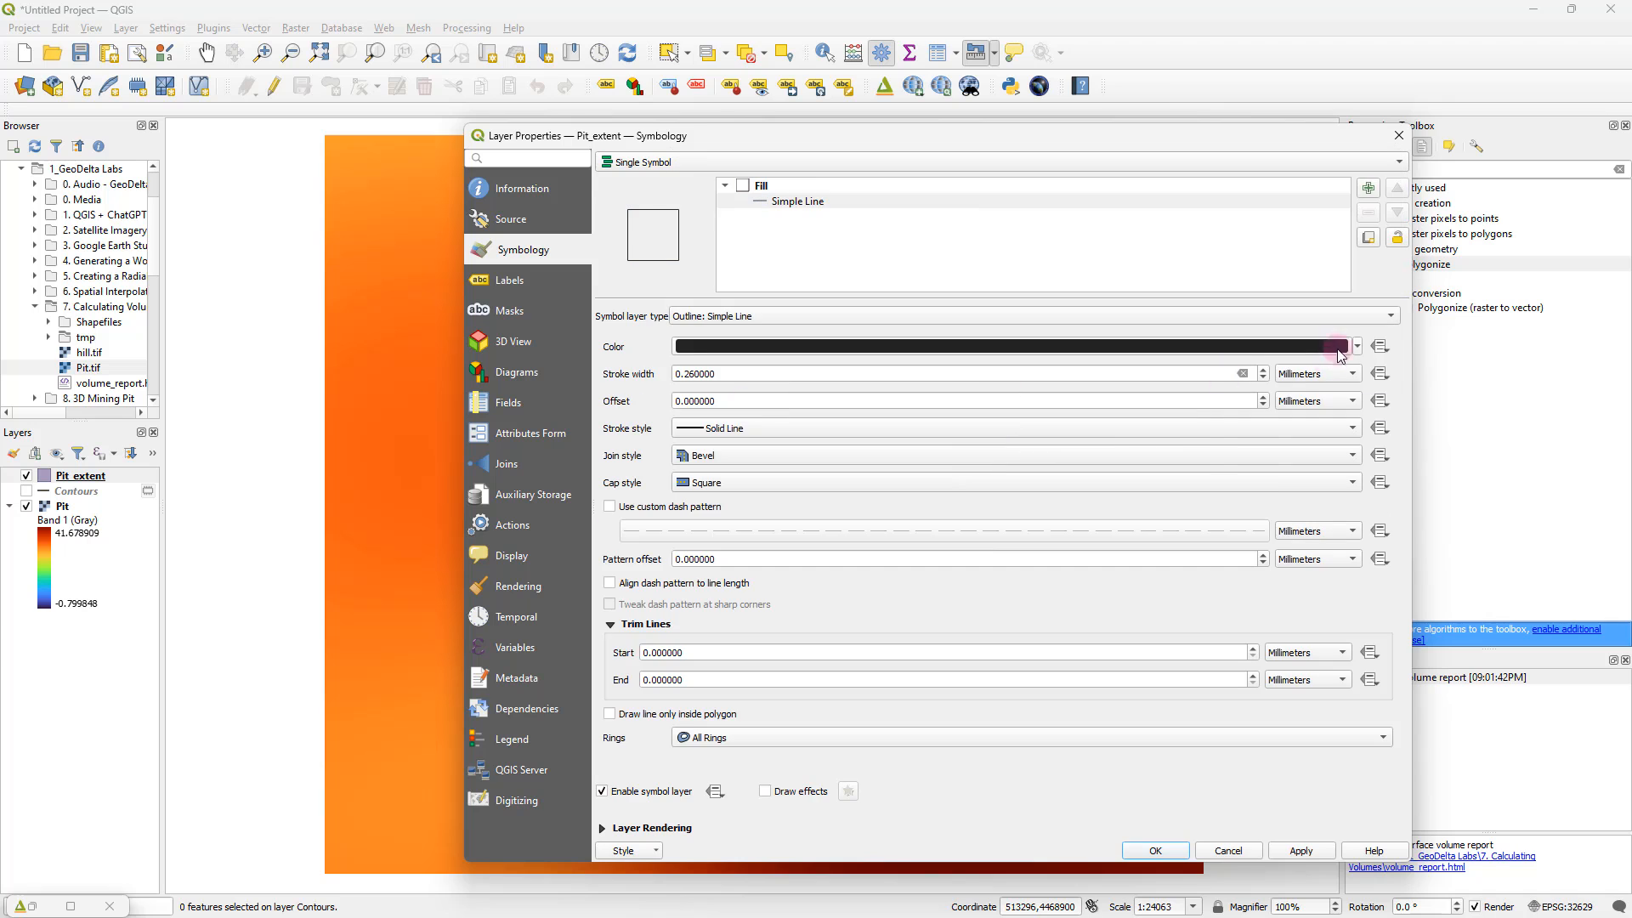
click(1149, 850)
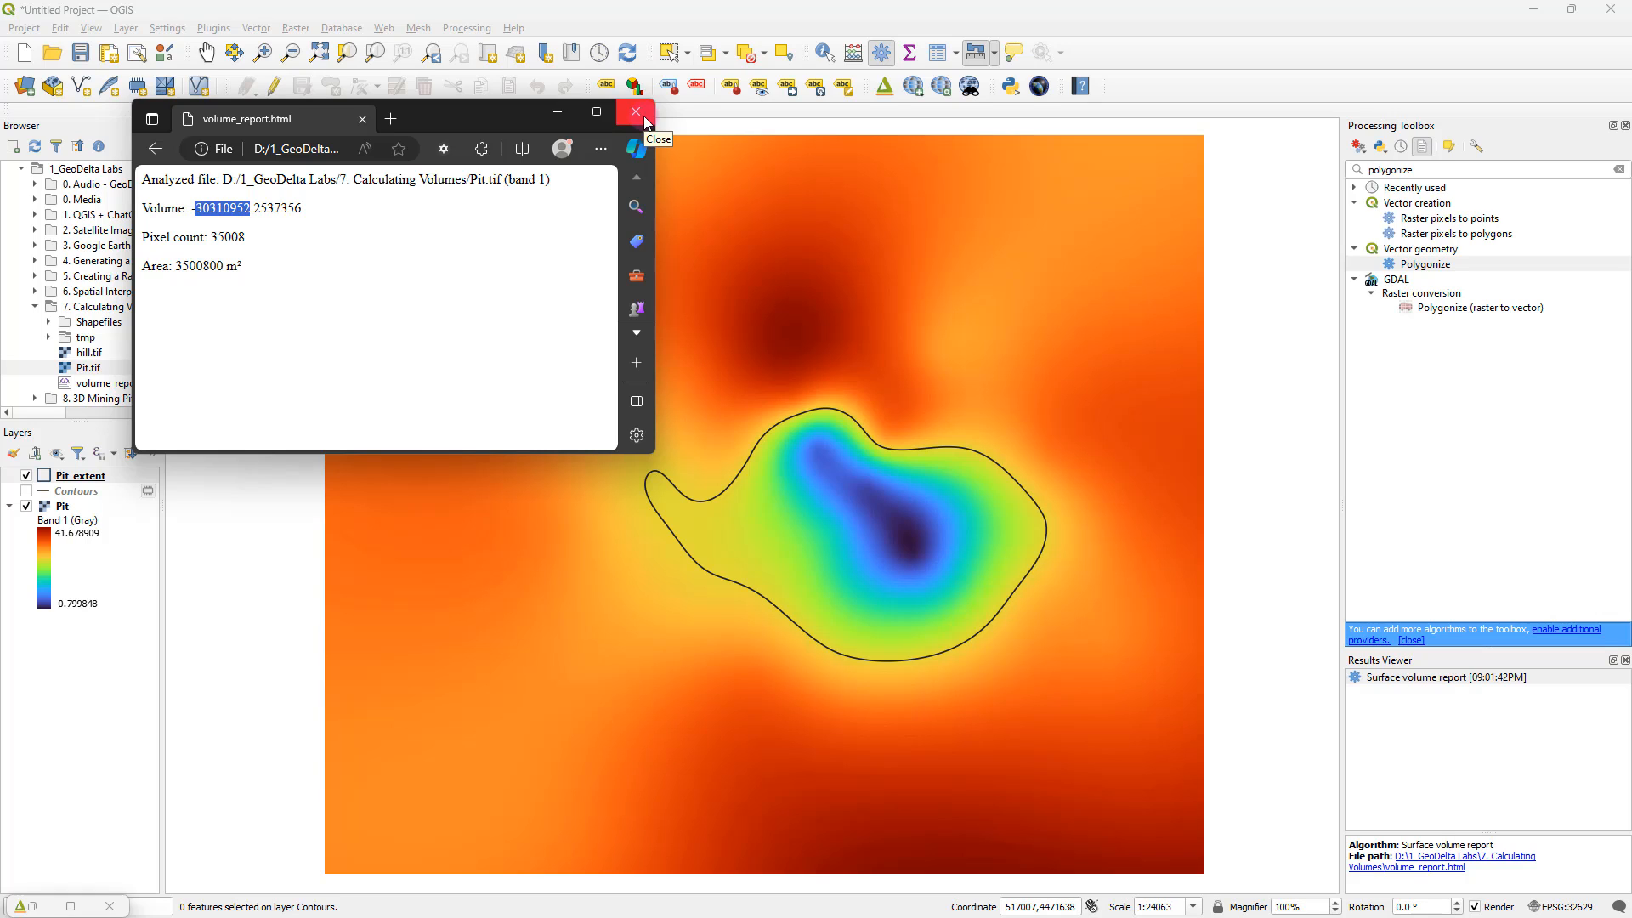
Step: Review the volume value in volume_report.html and close the report
click(196, 207)
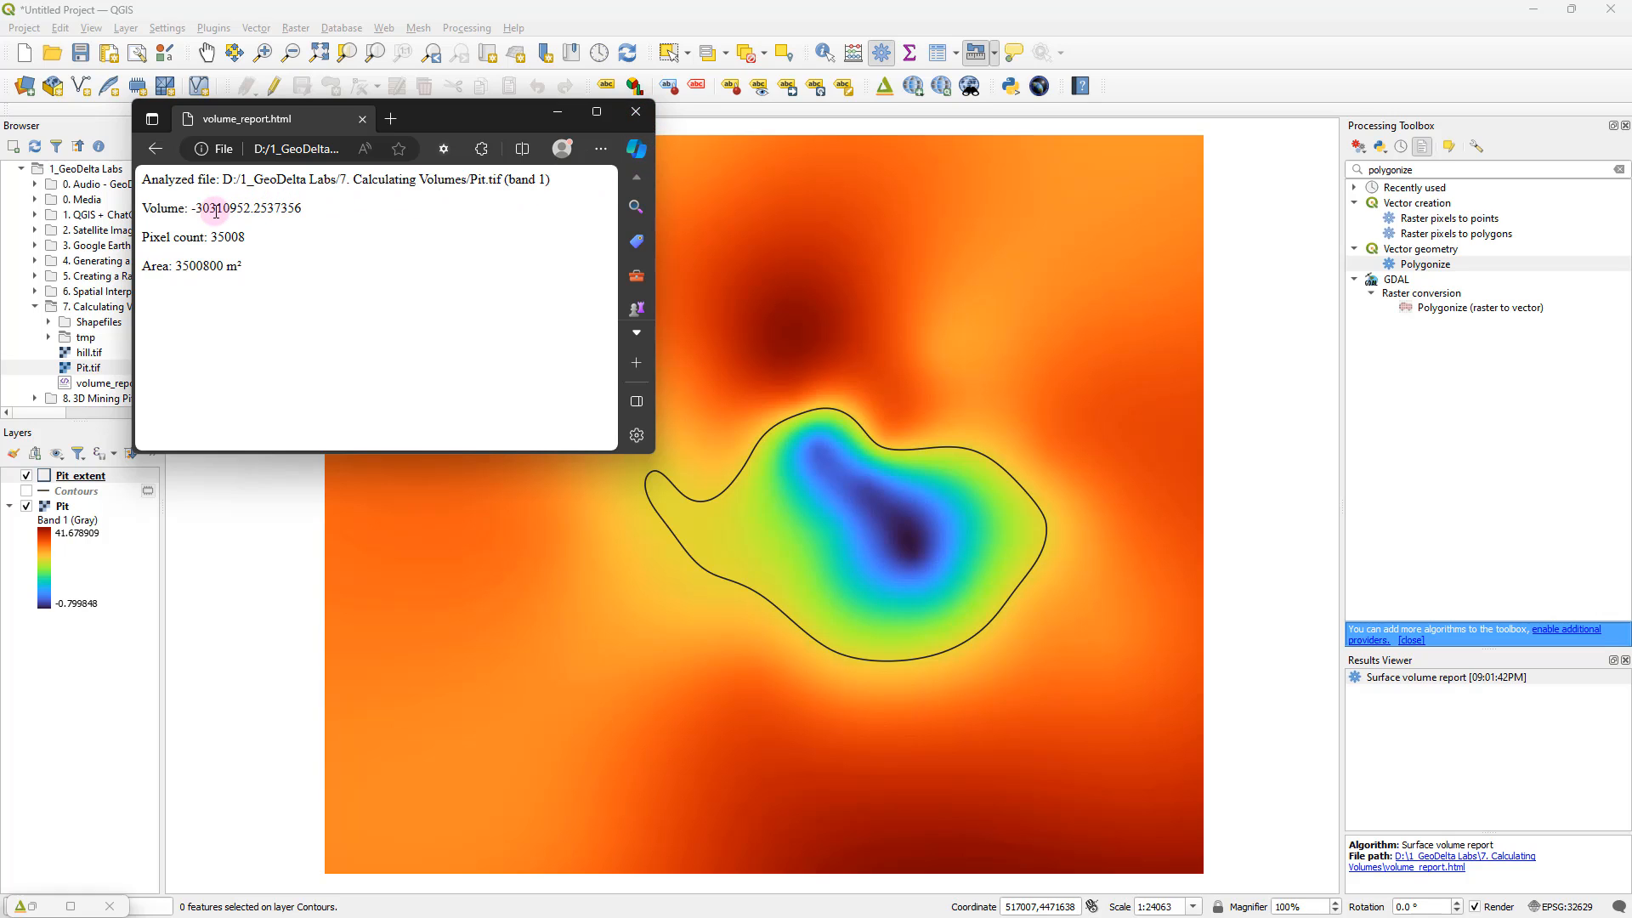
double_click(198, 208)
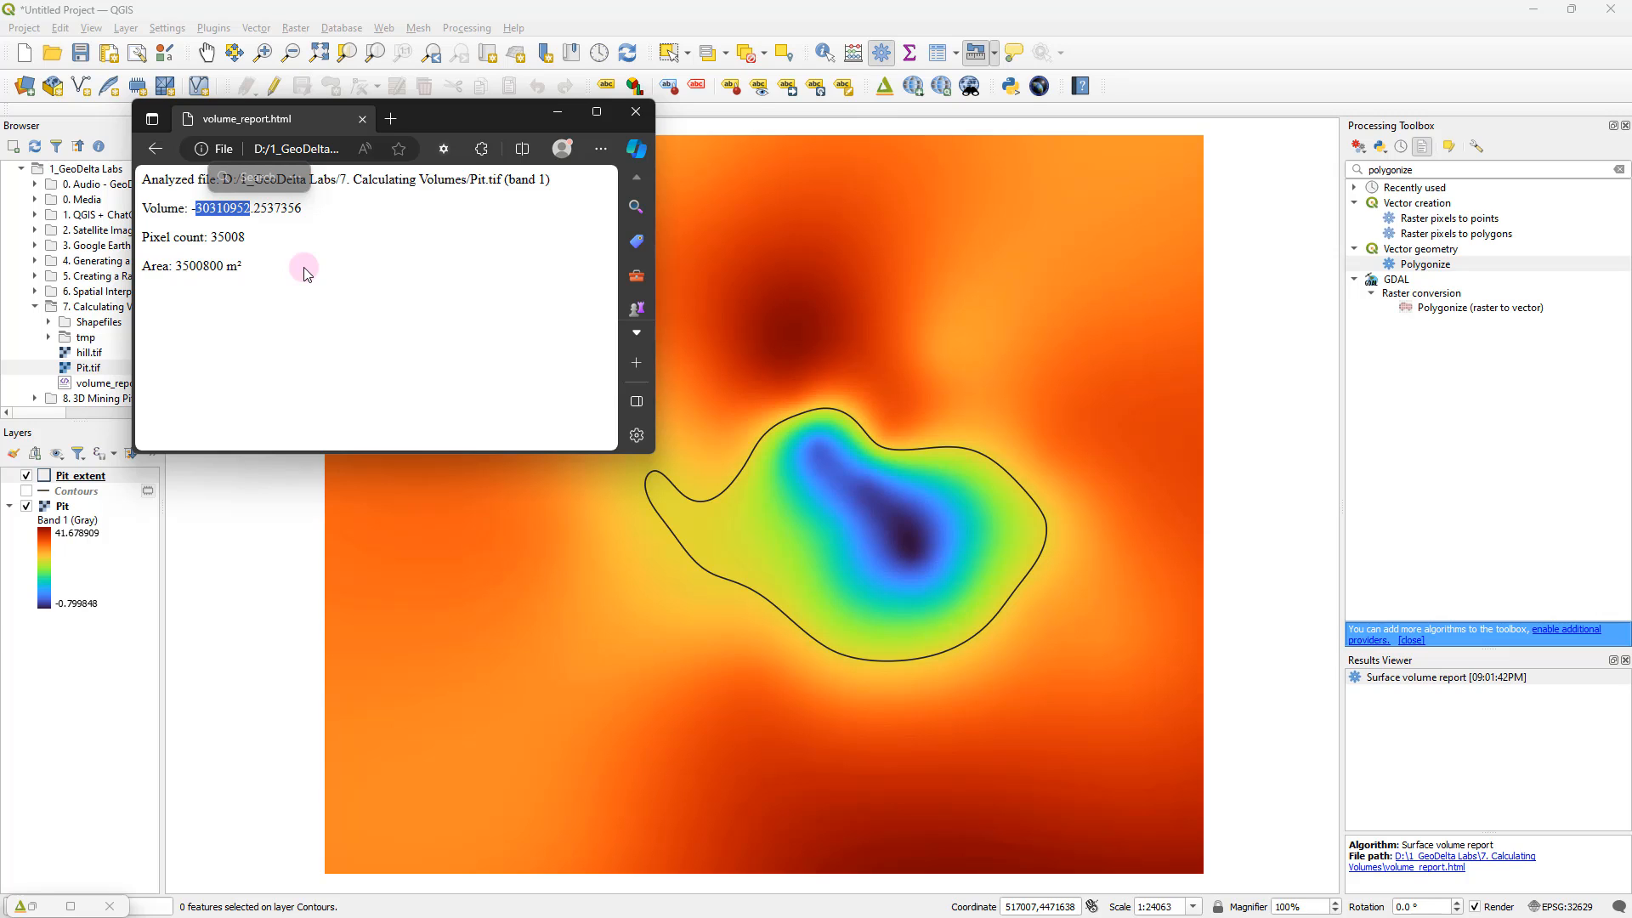
click(635, 112)
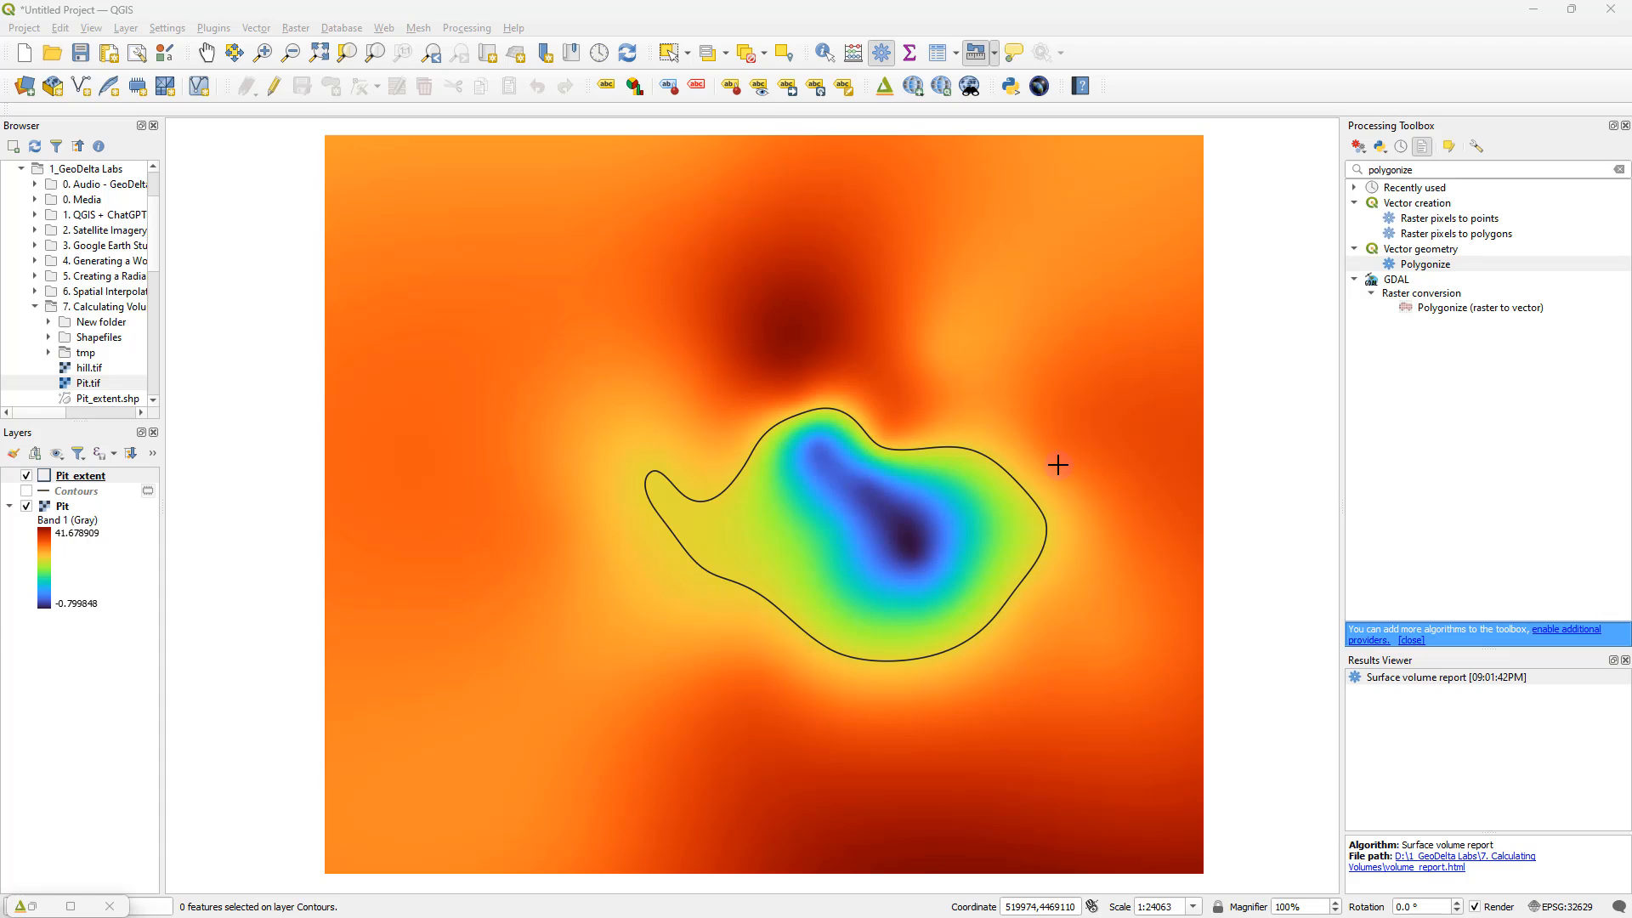
Step: Set up Clip Raster by Mask Layer with Pit as the input layer and Pit_extent as the mask layer
click(494, 12)
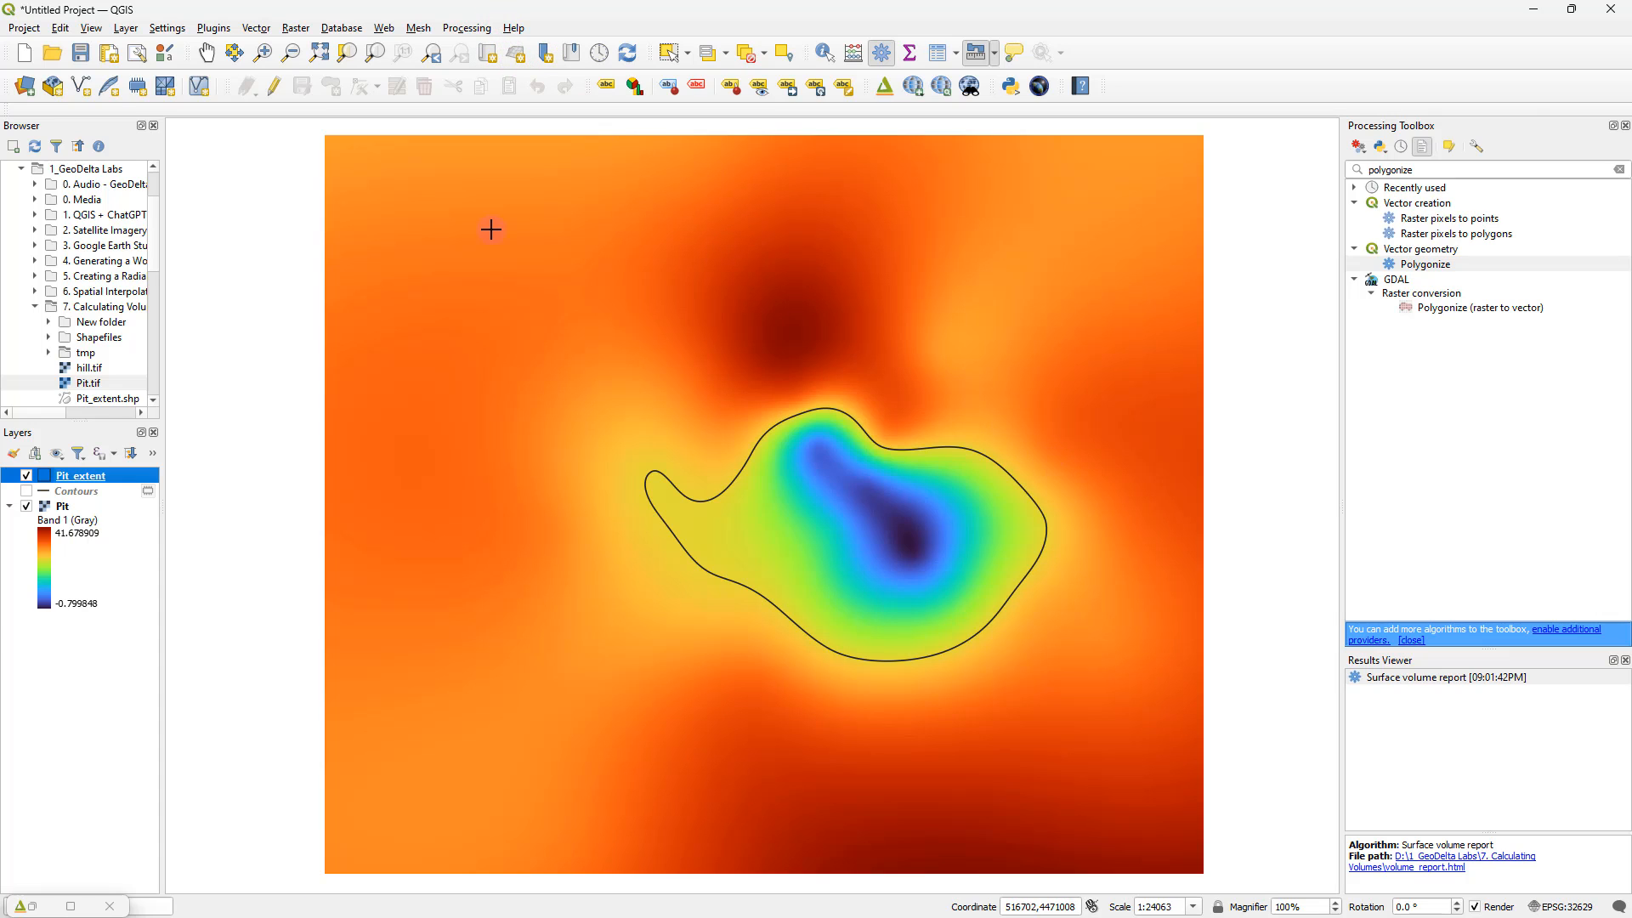
click(297, 28)
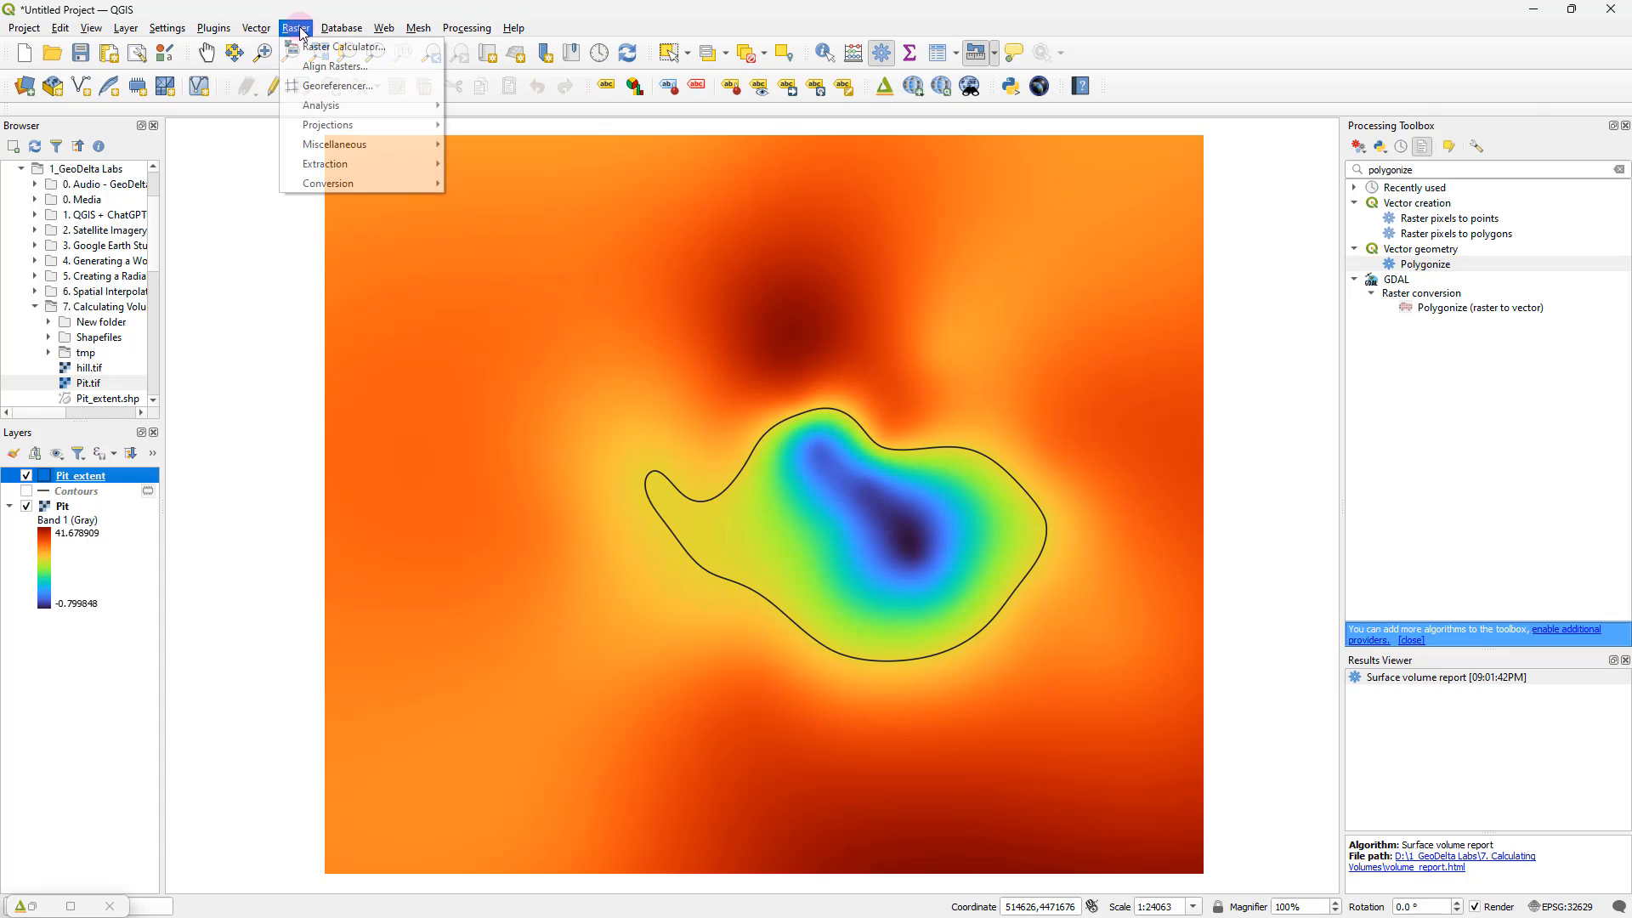
mouse_move(358, 165)
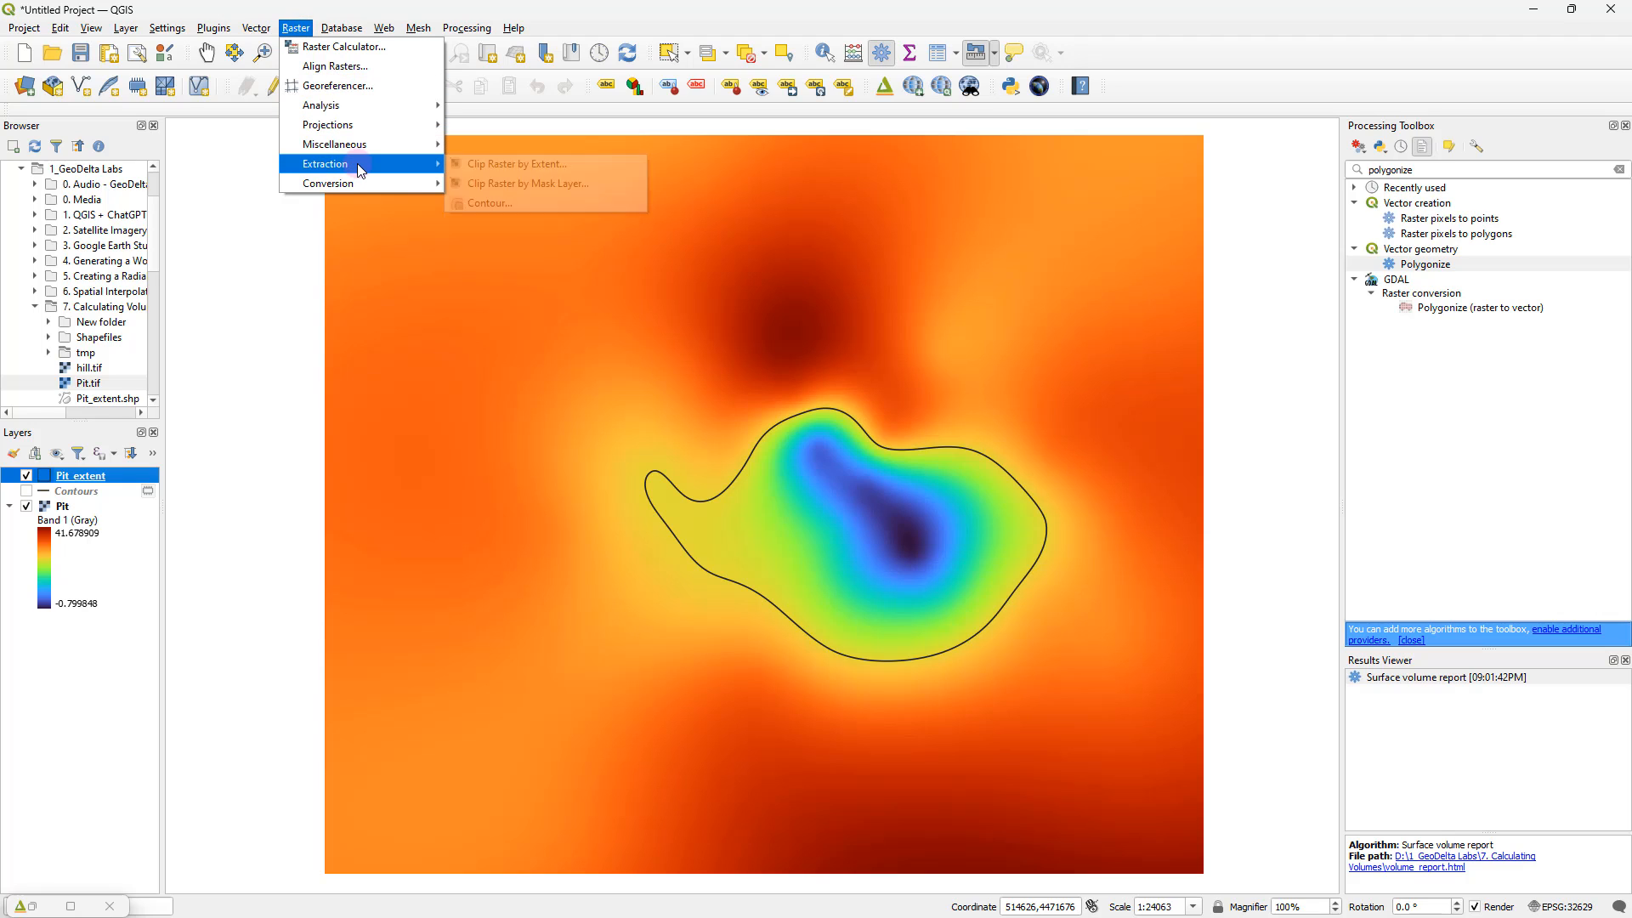
click(522, 189)
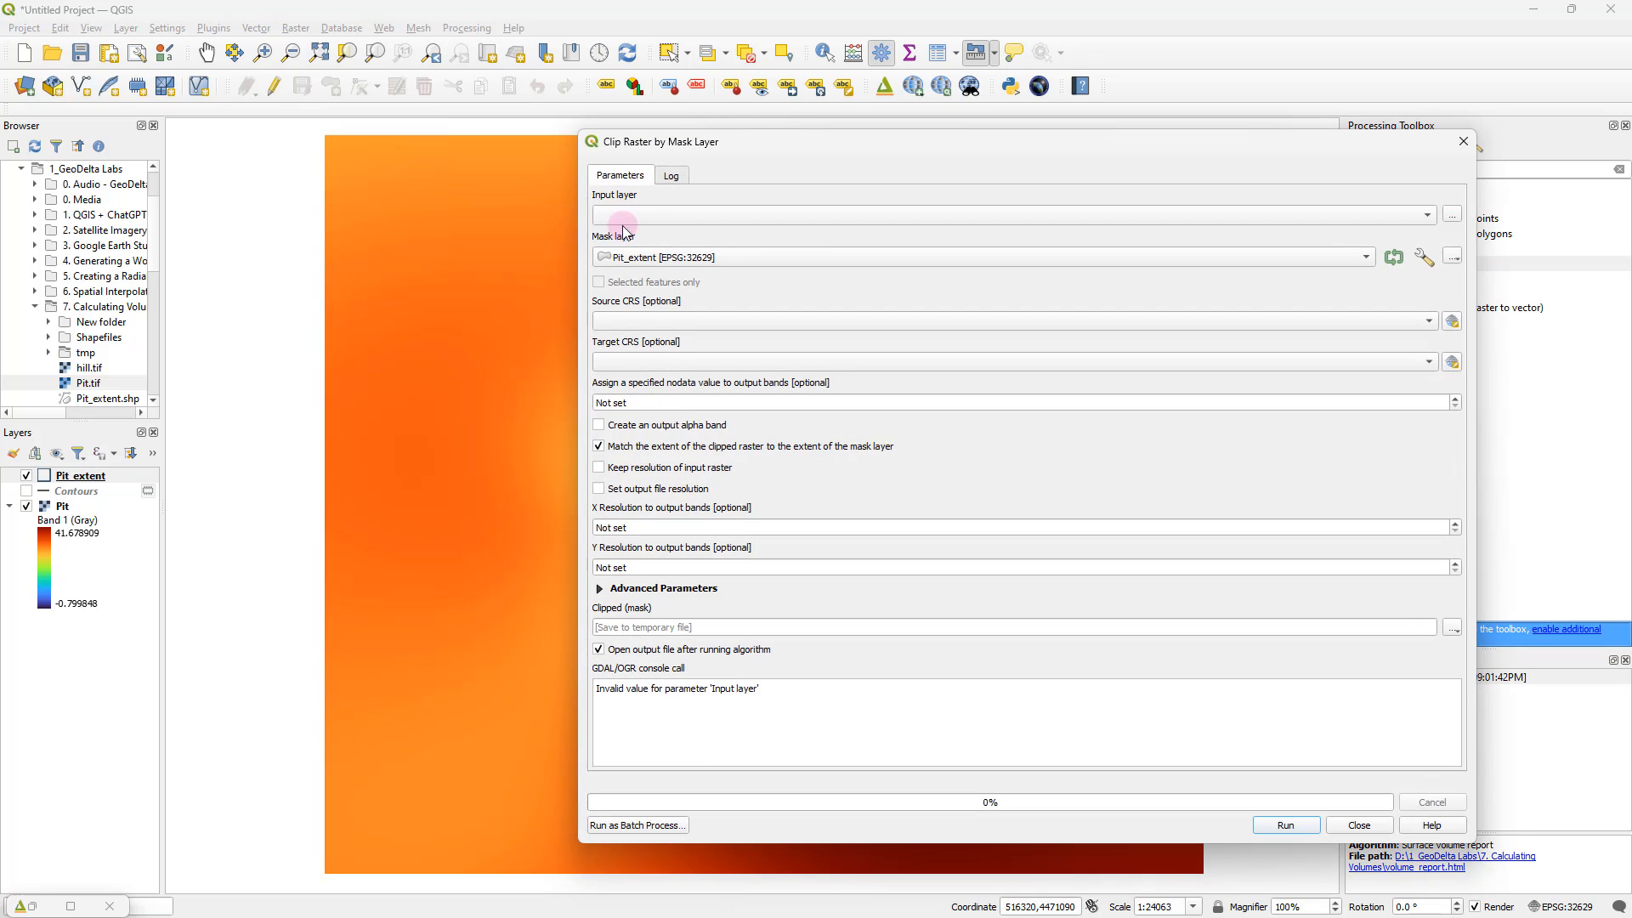
drag(735, 149, 572, 110)
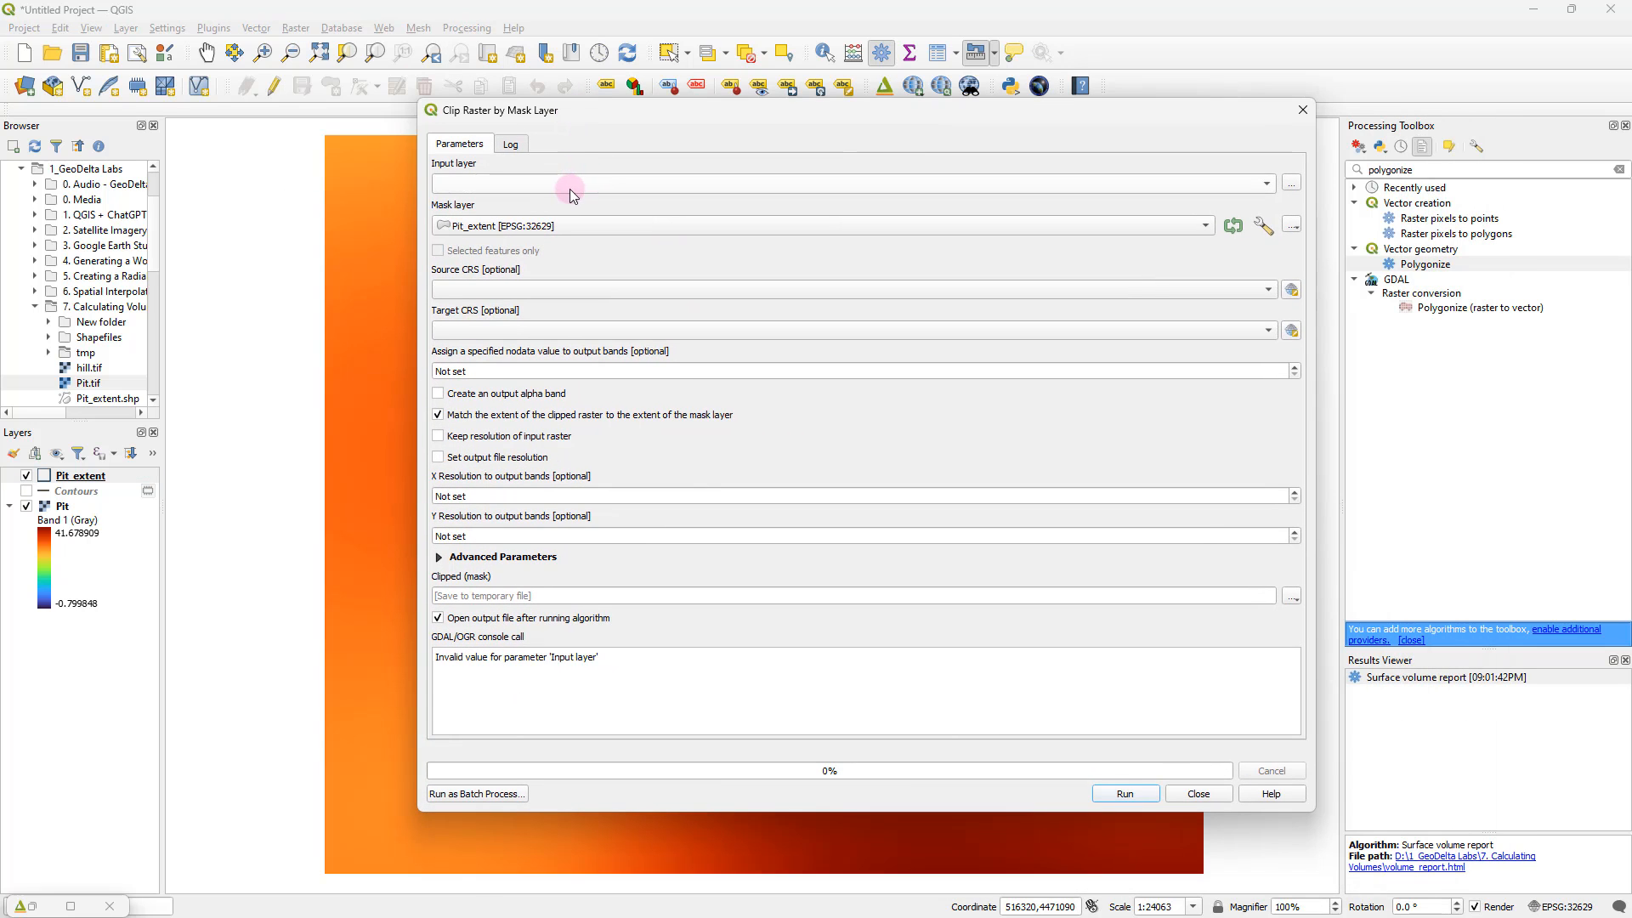
scroll(559, 191, down, 1)
click(528, 189)
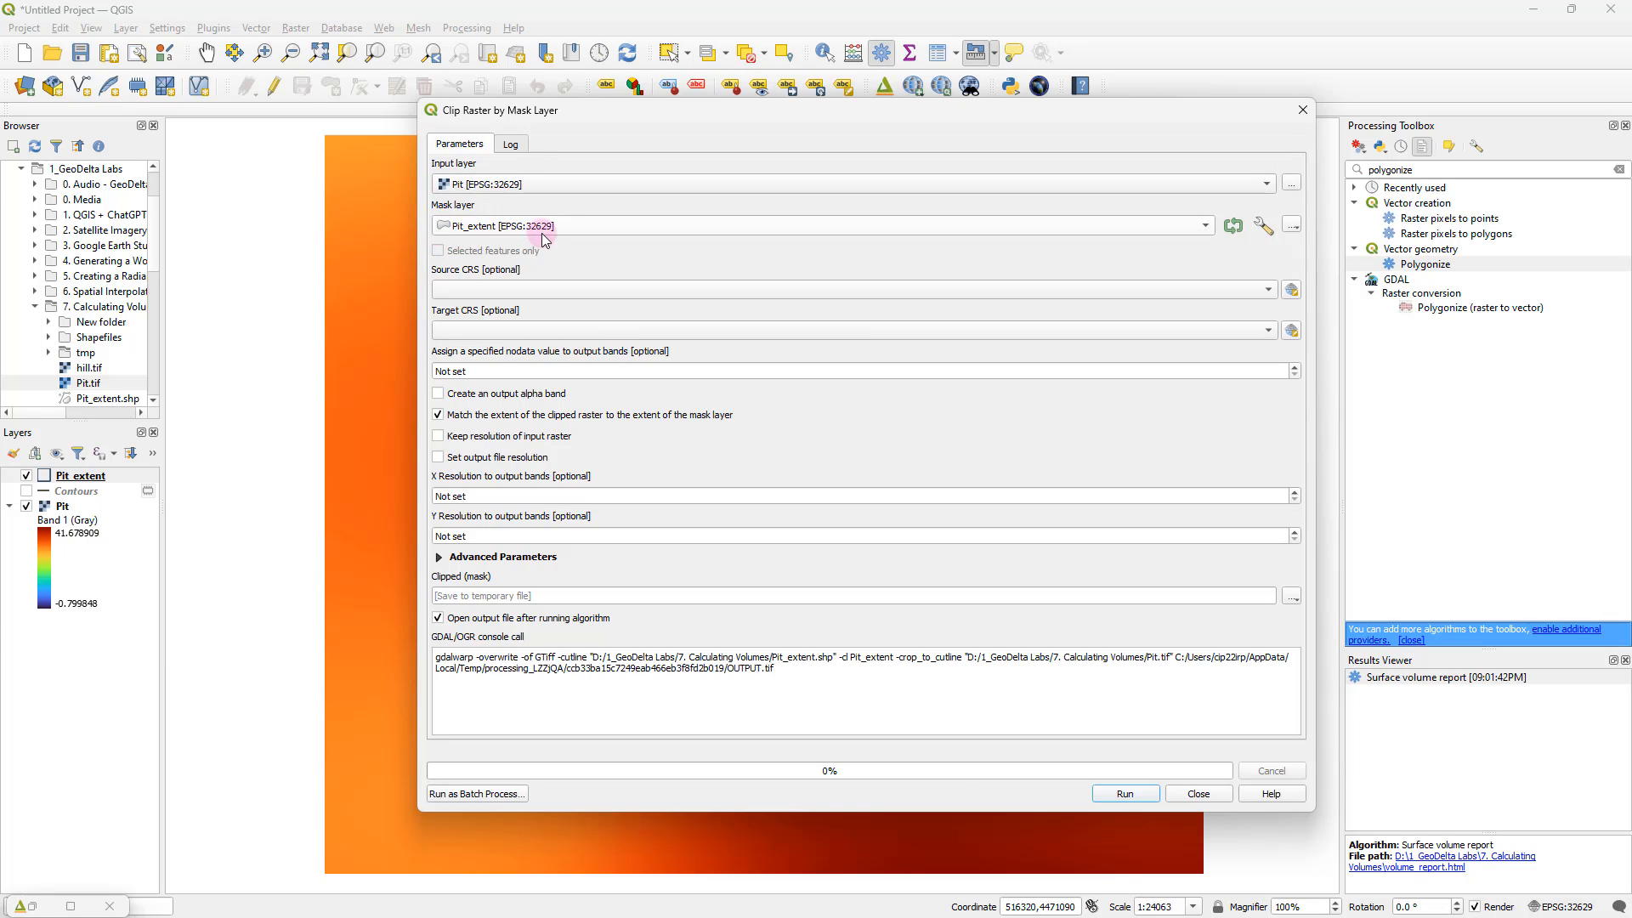
click(510, 231)
click(513, 231)
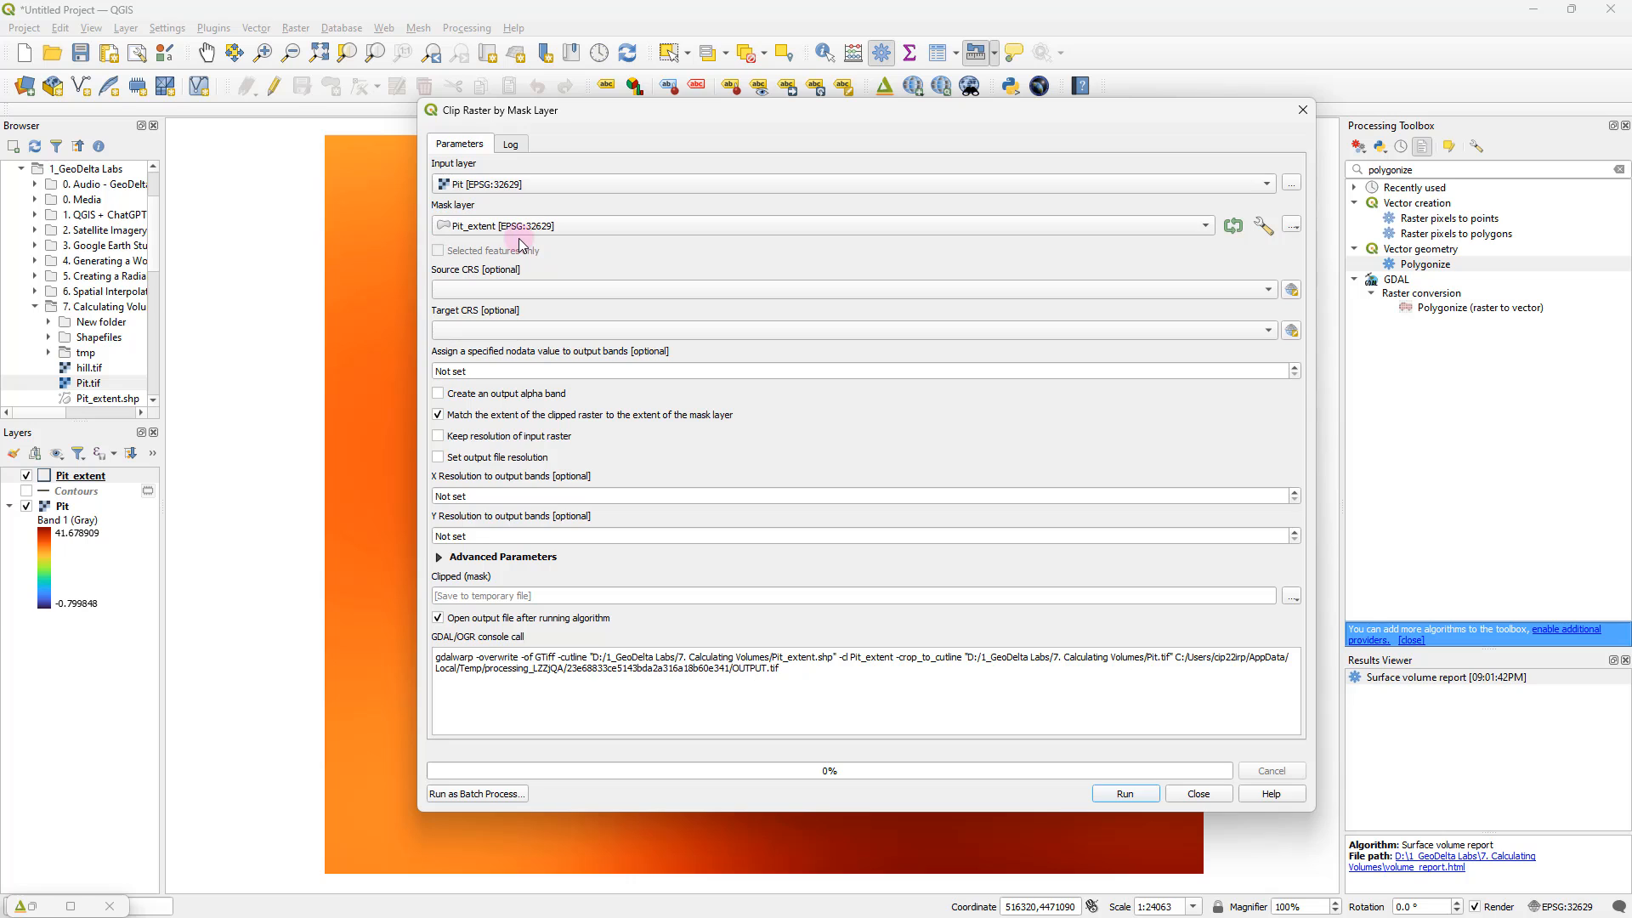
drag(624, 102, 1144, 180)
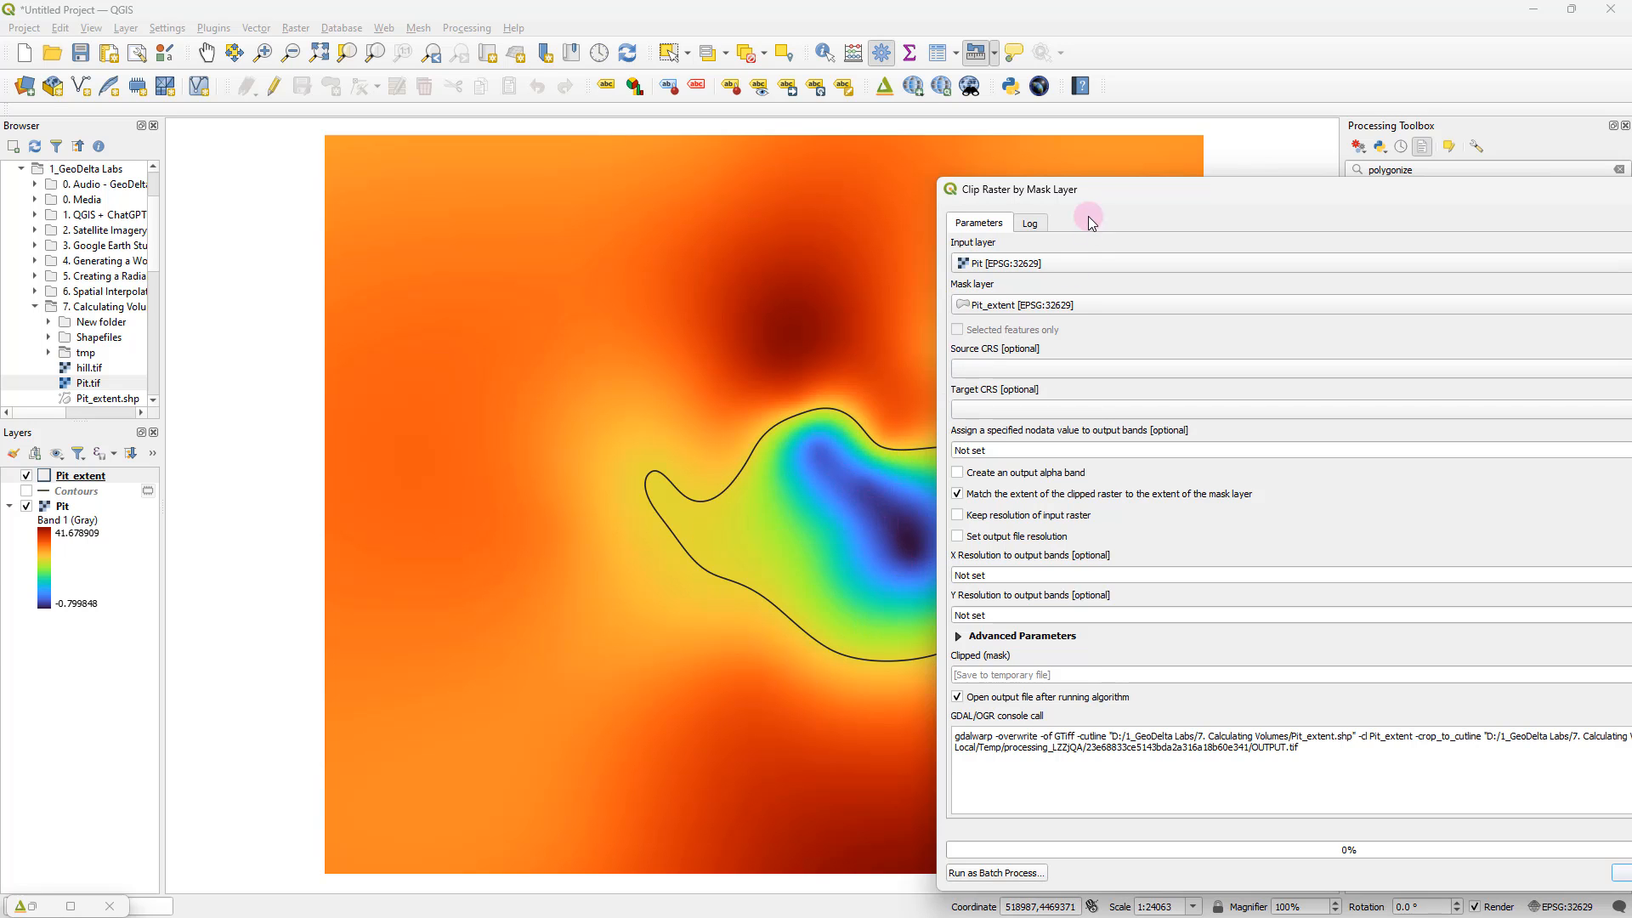
drag(1104, 186, 656, 122)
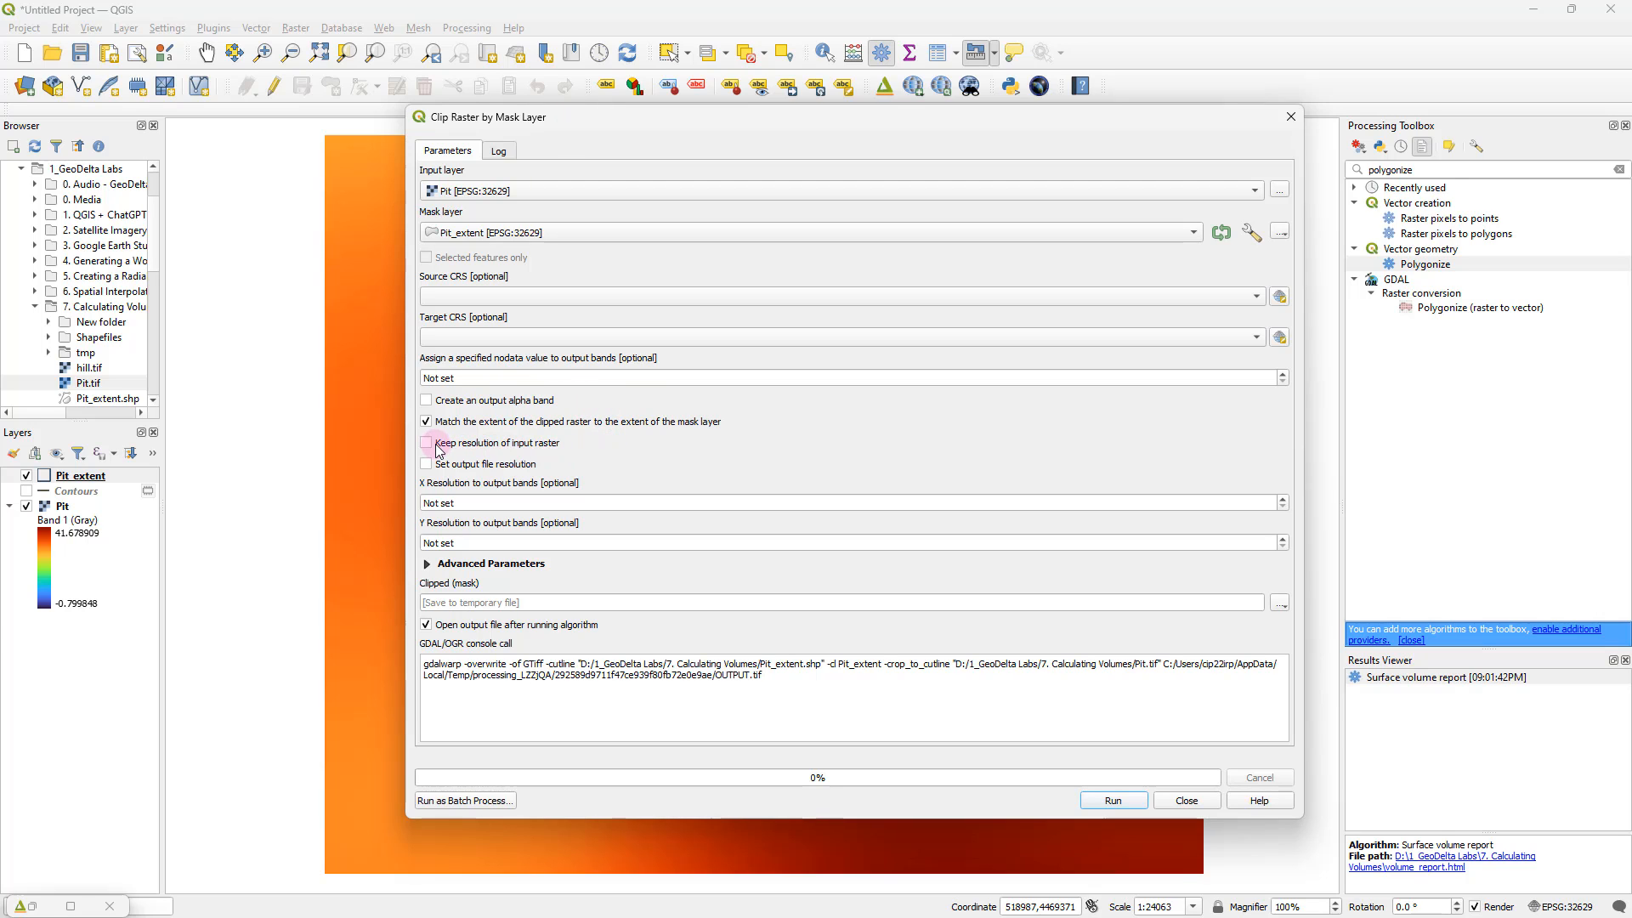
Step: Enable keeping the input raster's resolution, run the clip to a temporary file, and close the dialog
click(427, 443)
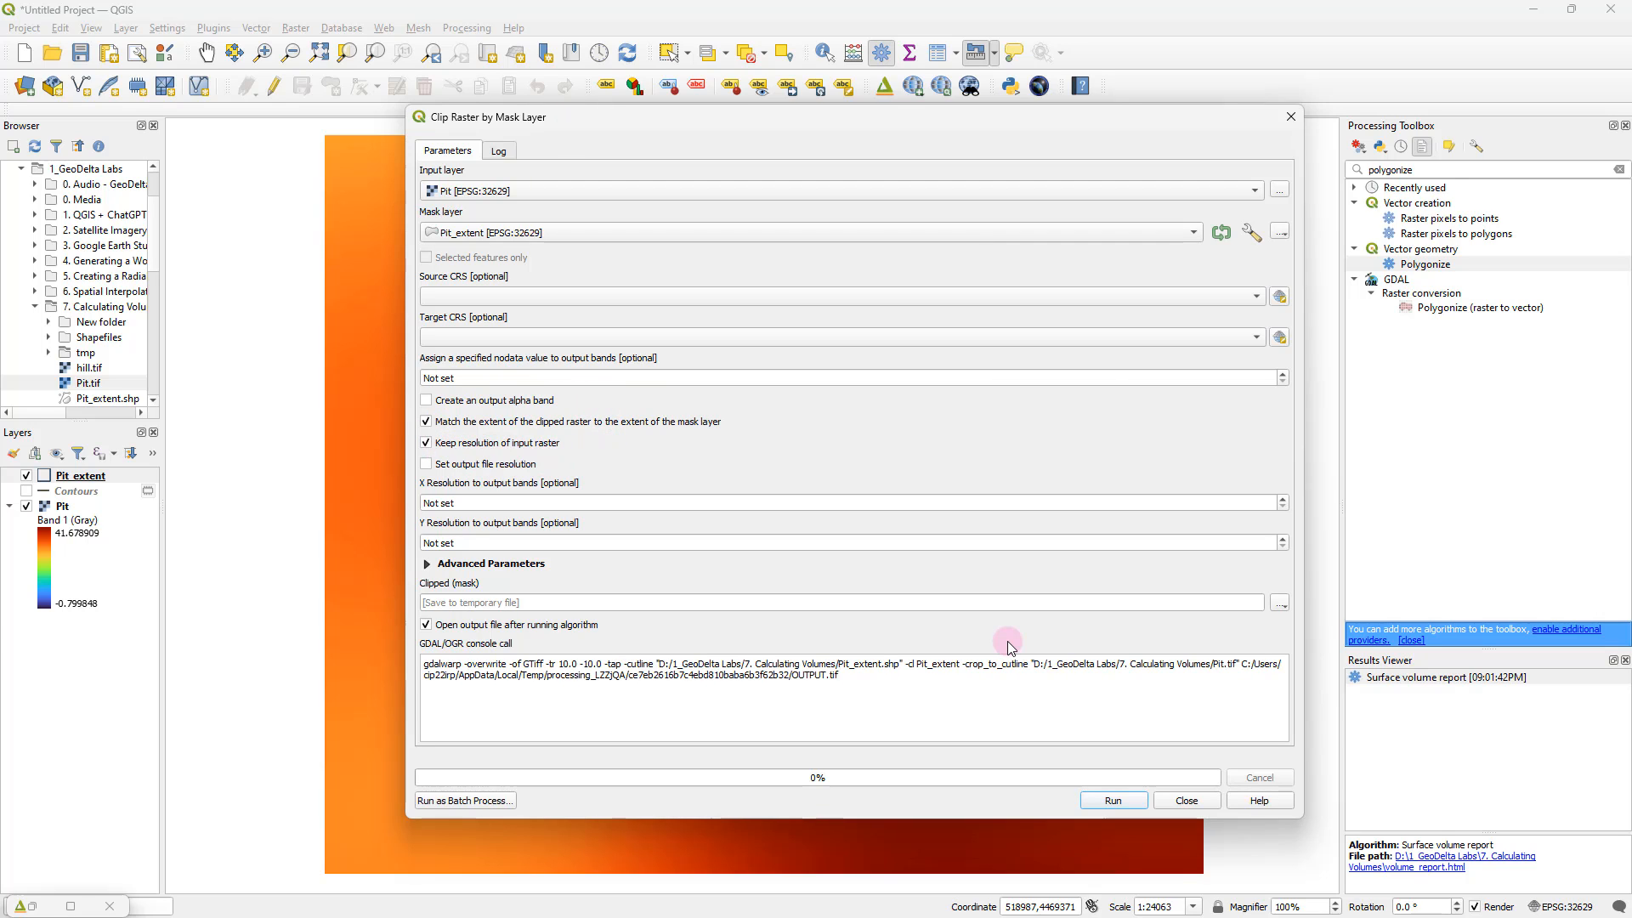
click(1114, 800)
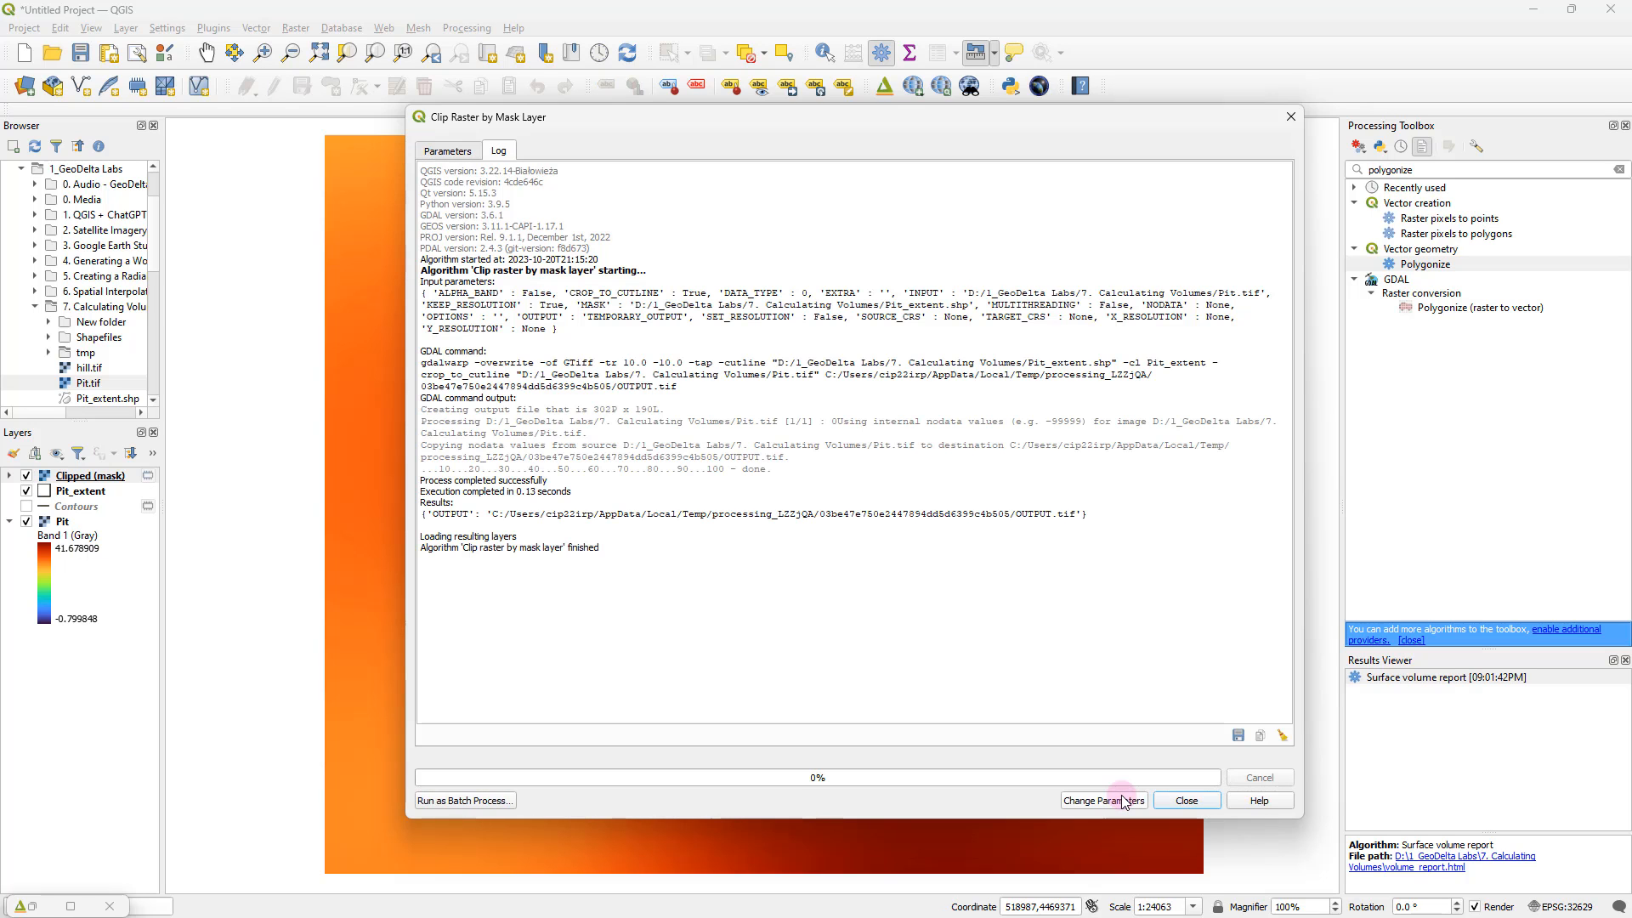
click(1186, 800)
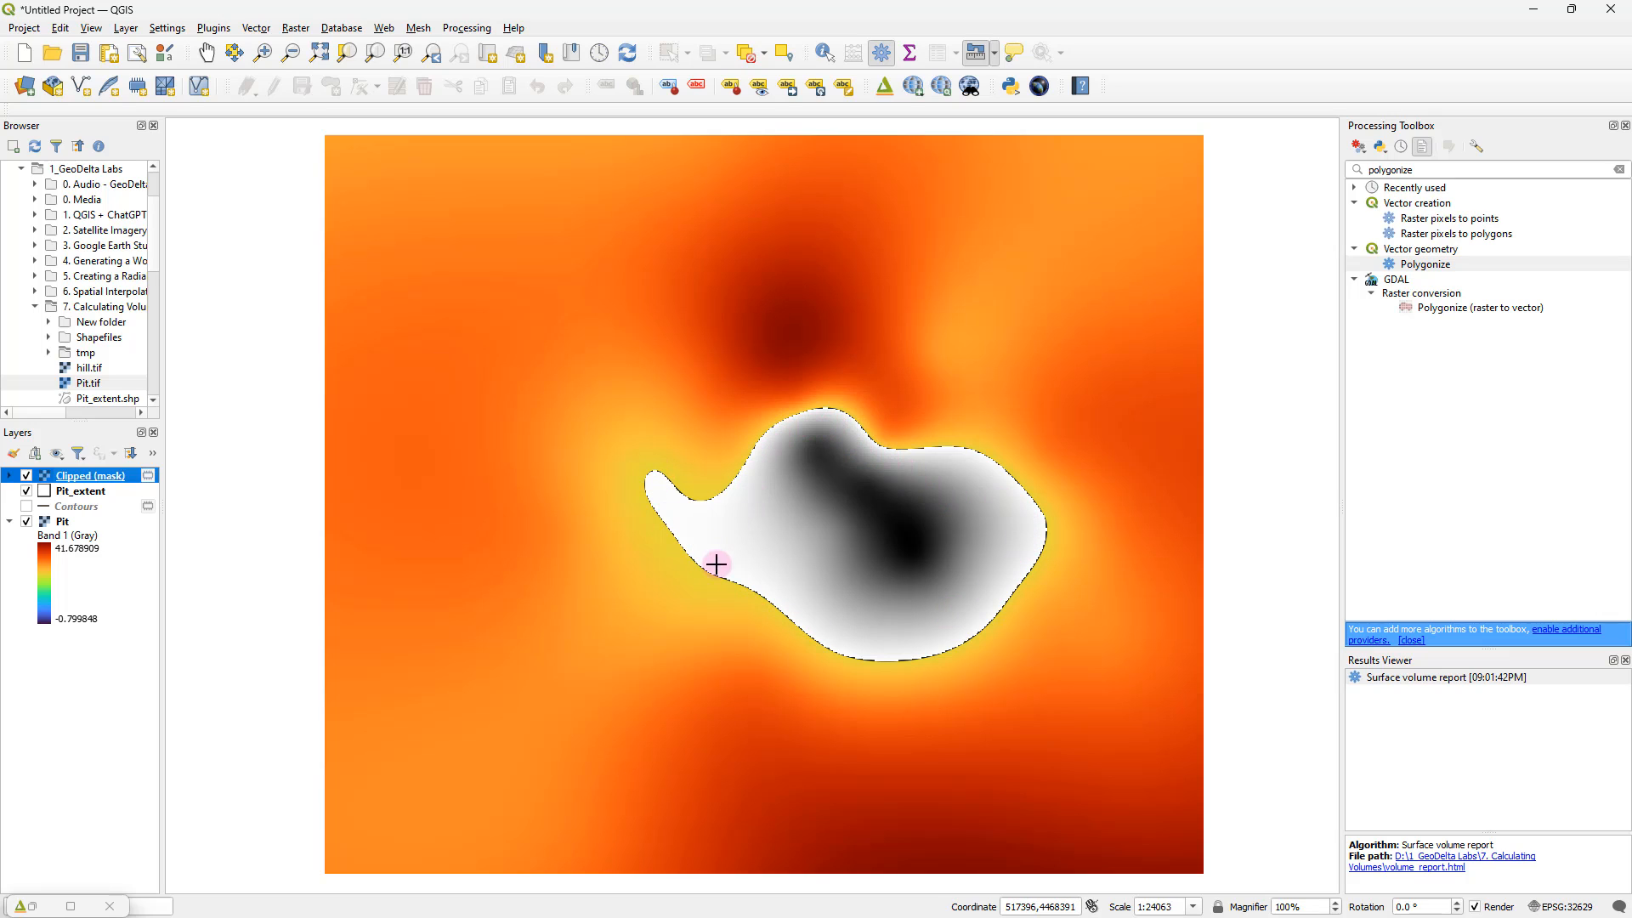
Step: Expand the legend of the Clipped (mask) layer and hide the Pit raster
click(10, 476)
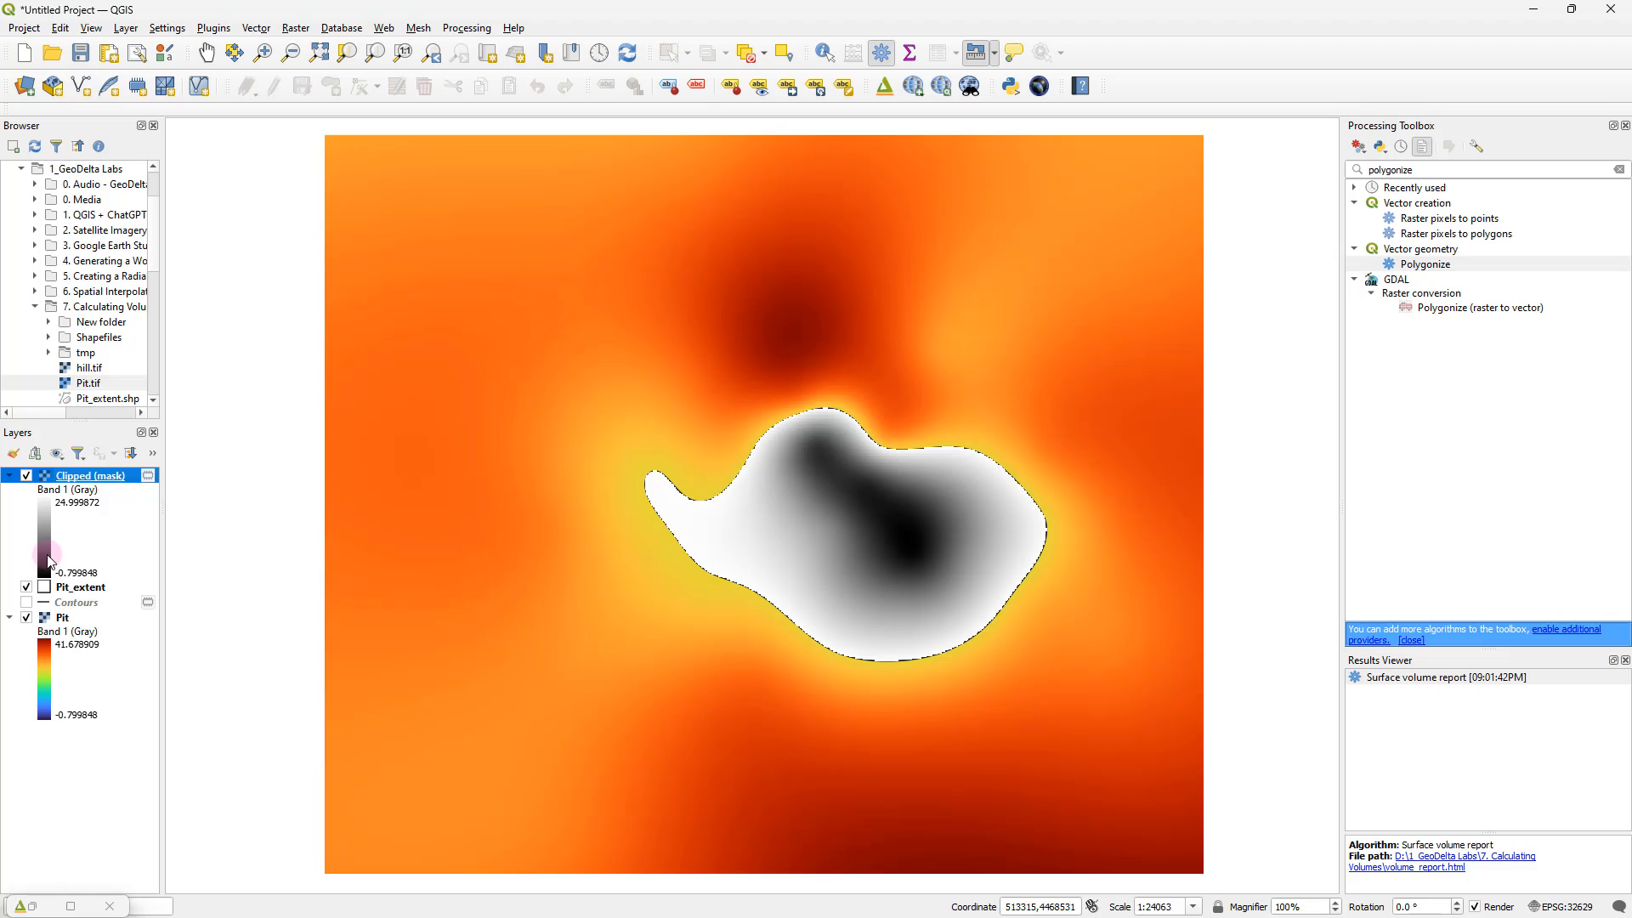
click(27, 618)
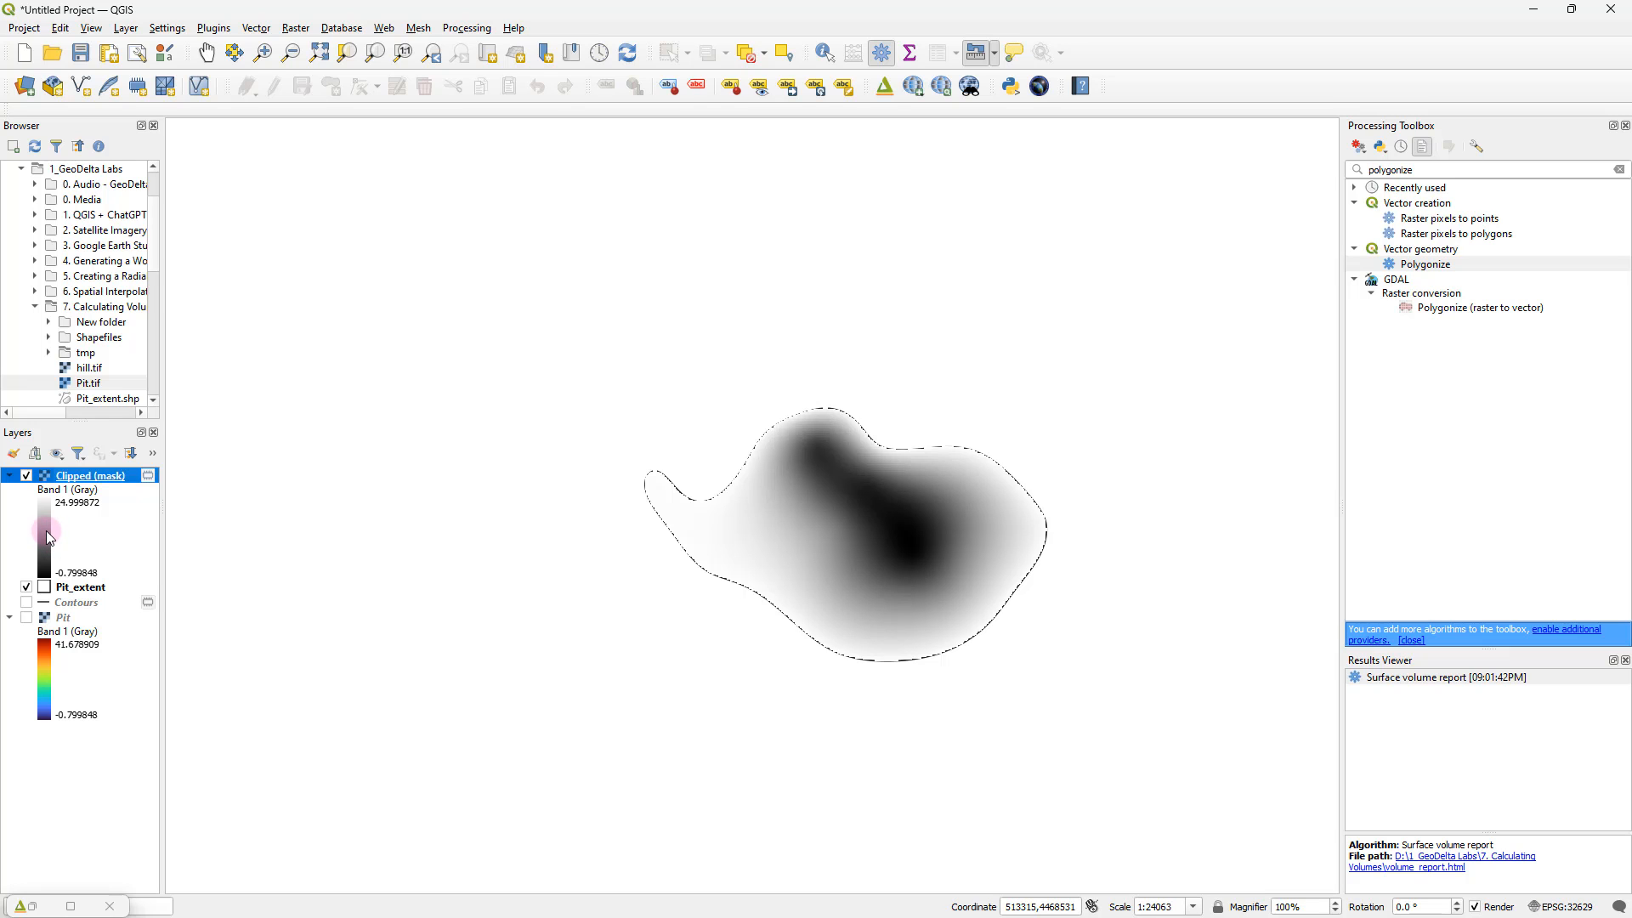
Step: Render the Clipped (mask) raster as singleband pseudocolor and collapse the Pit layer's legend
double_click(44, 529)
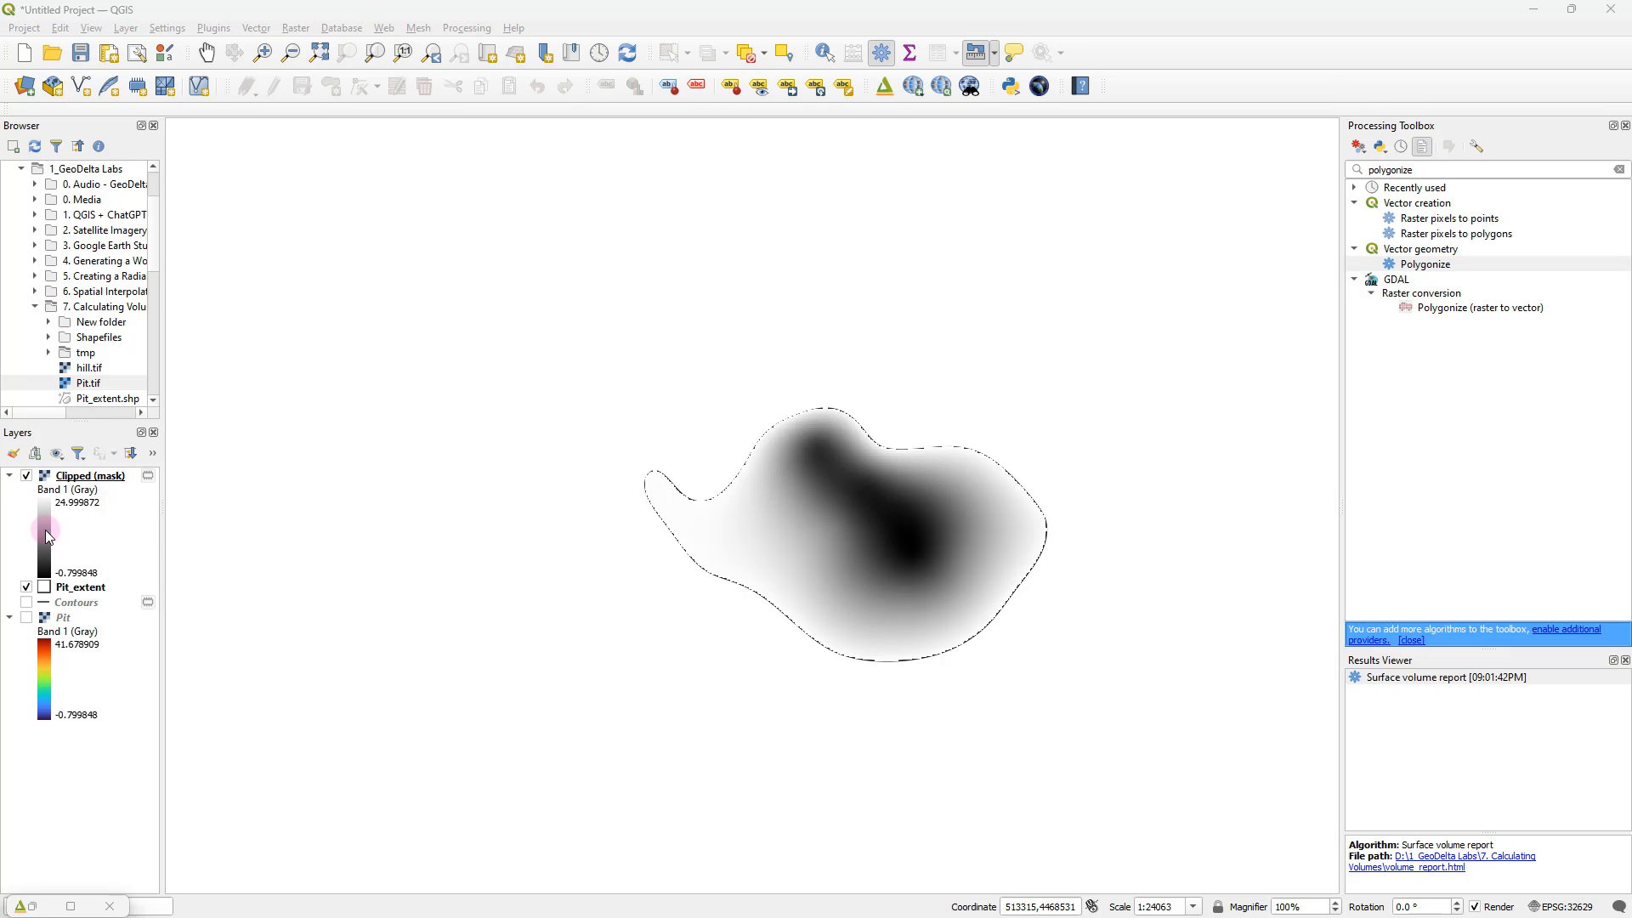
click(623, 112)
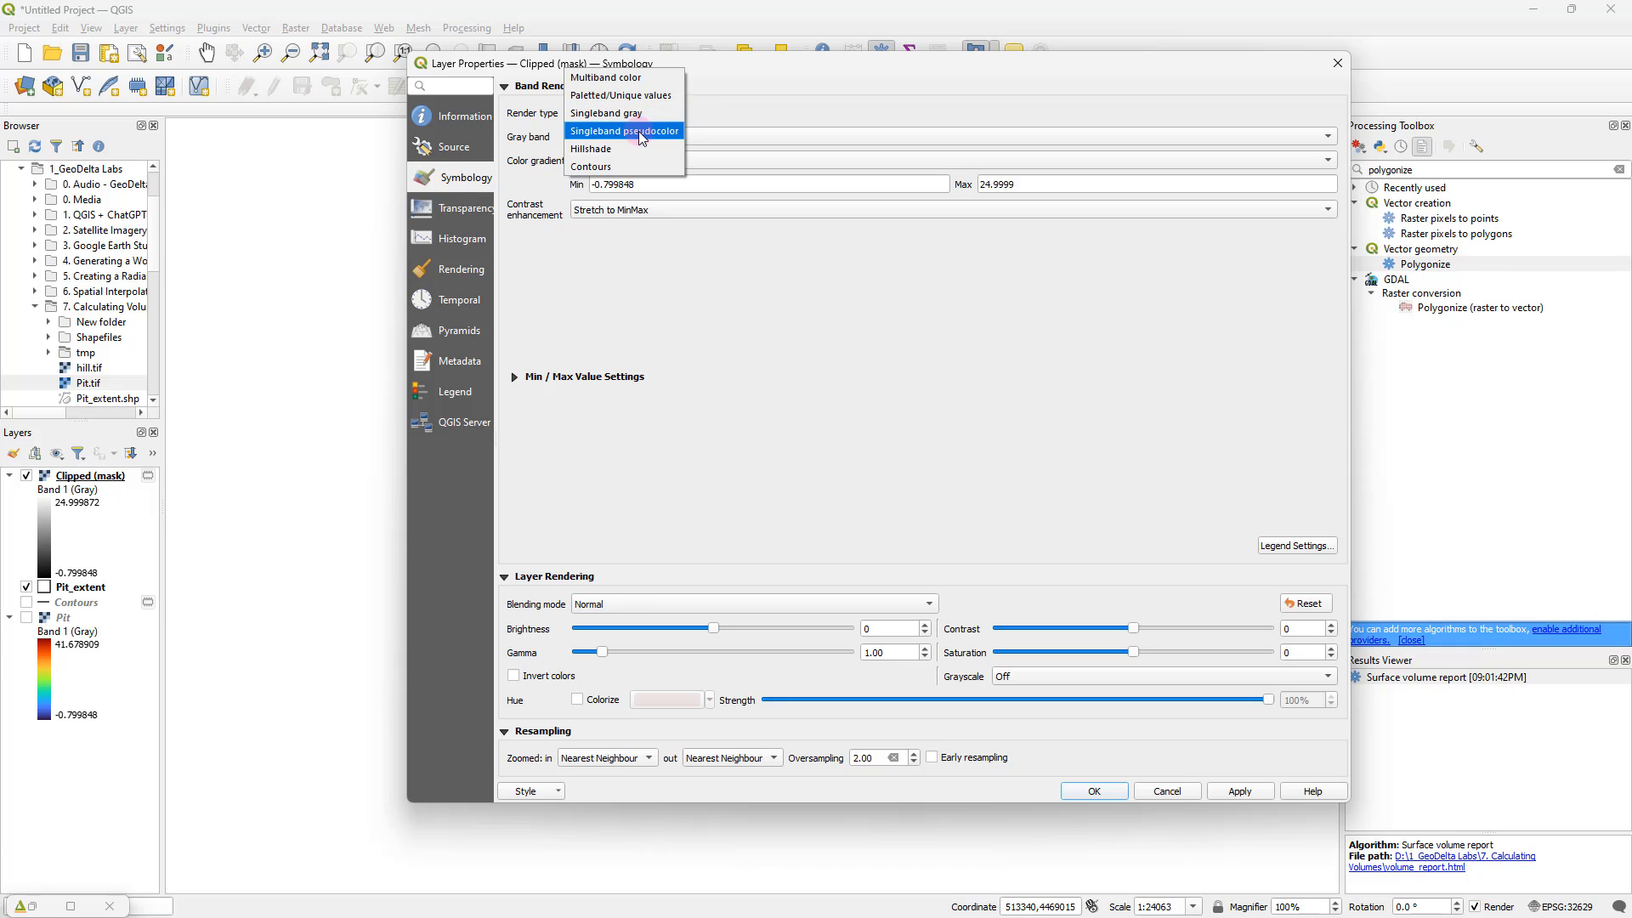
click(629, 132)
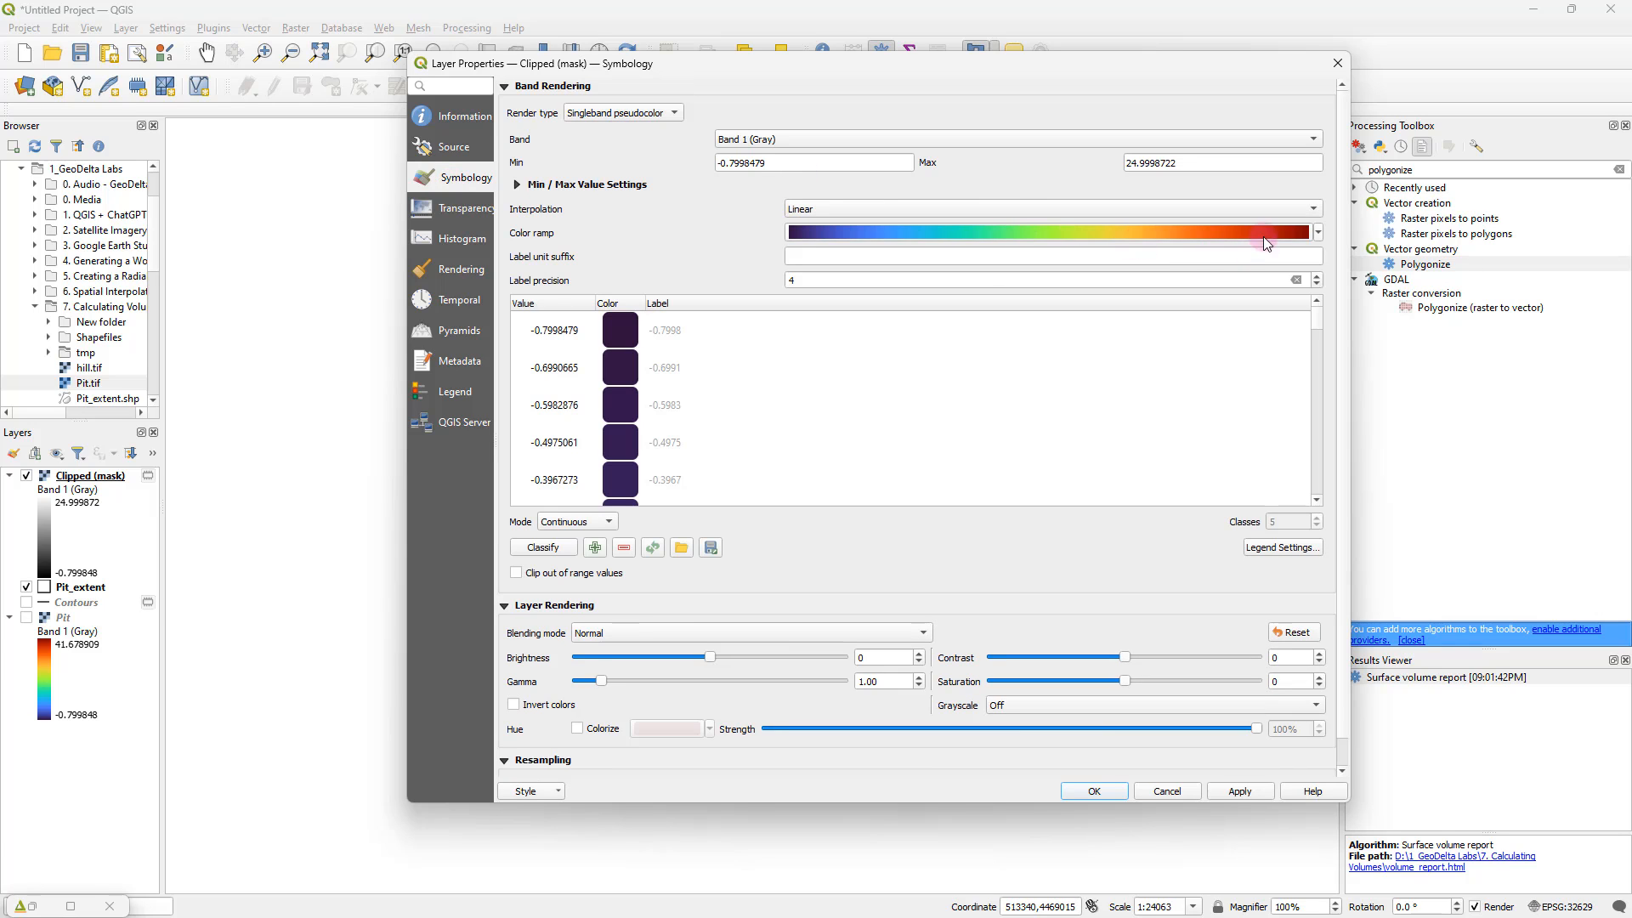
click(1243, 791)
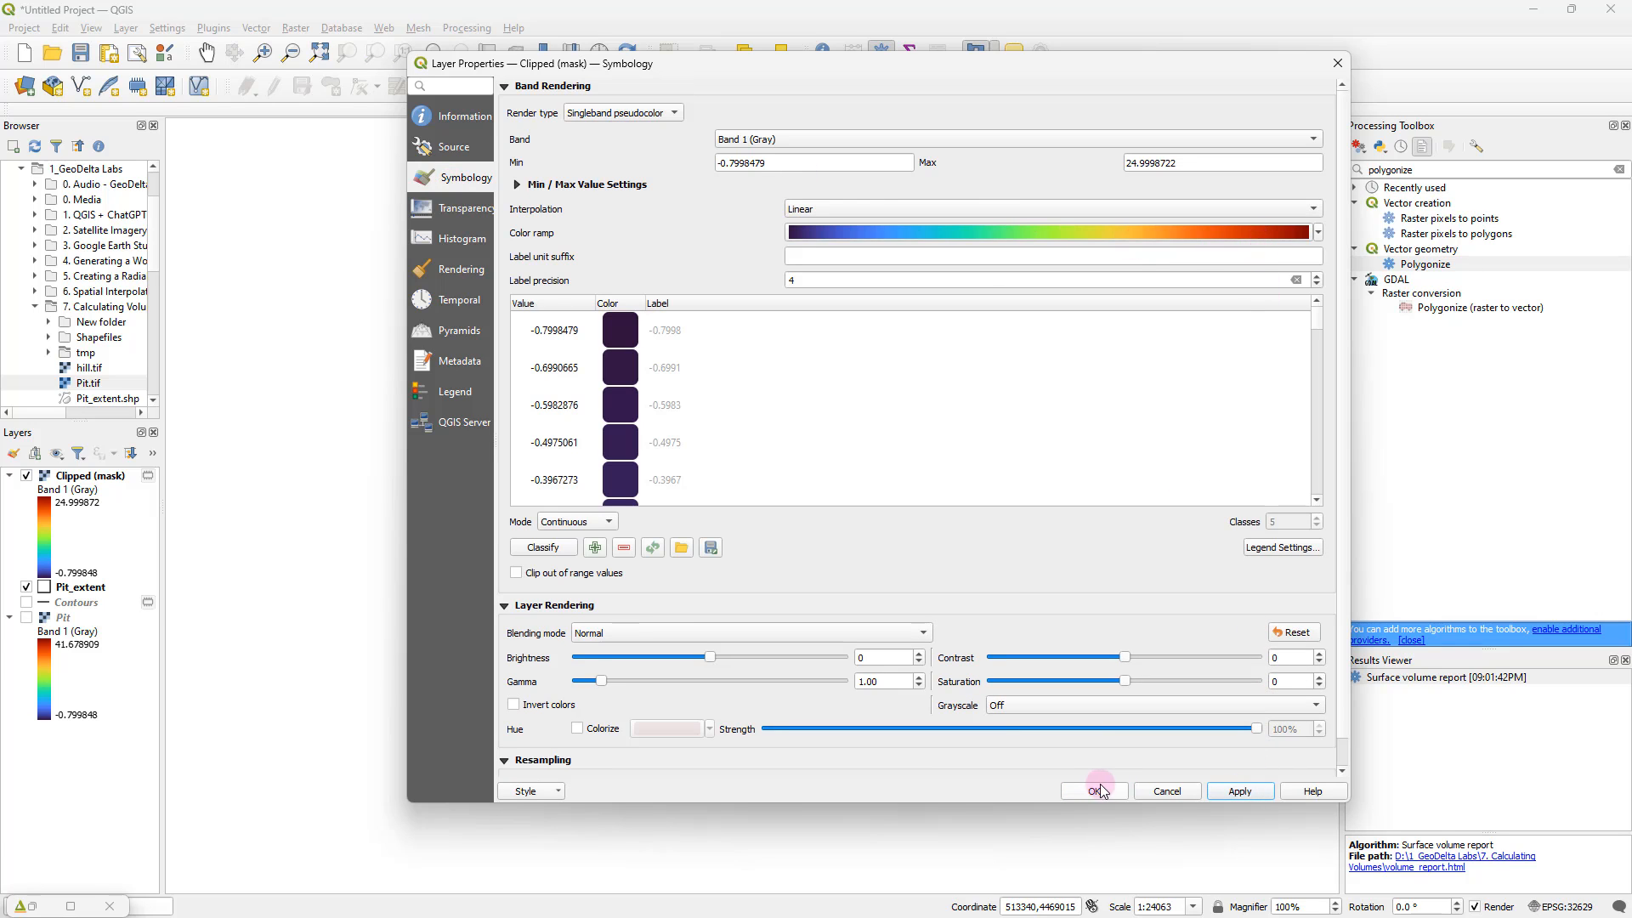
click(1094, 791)
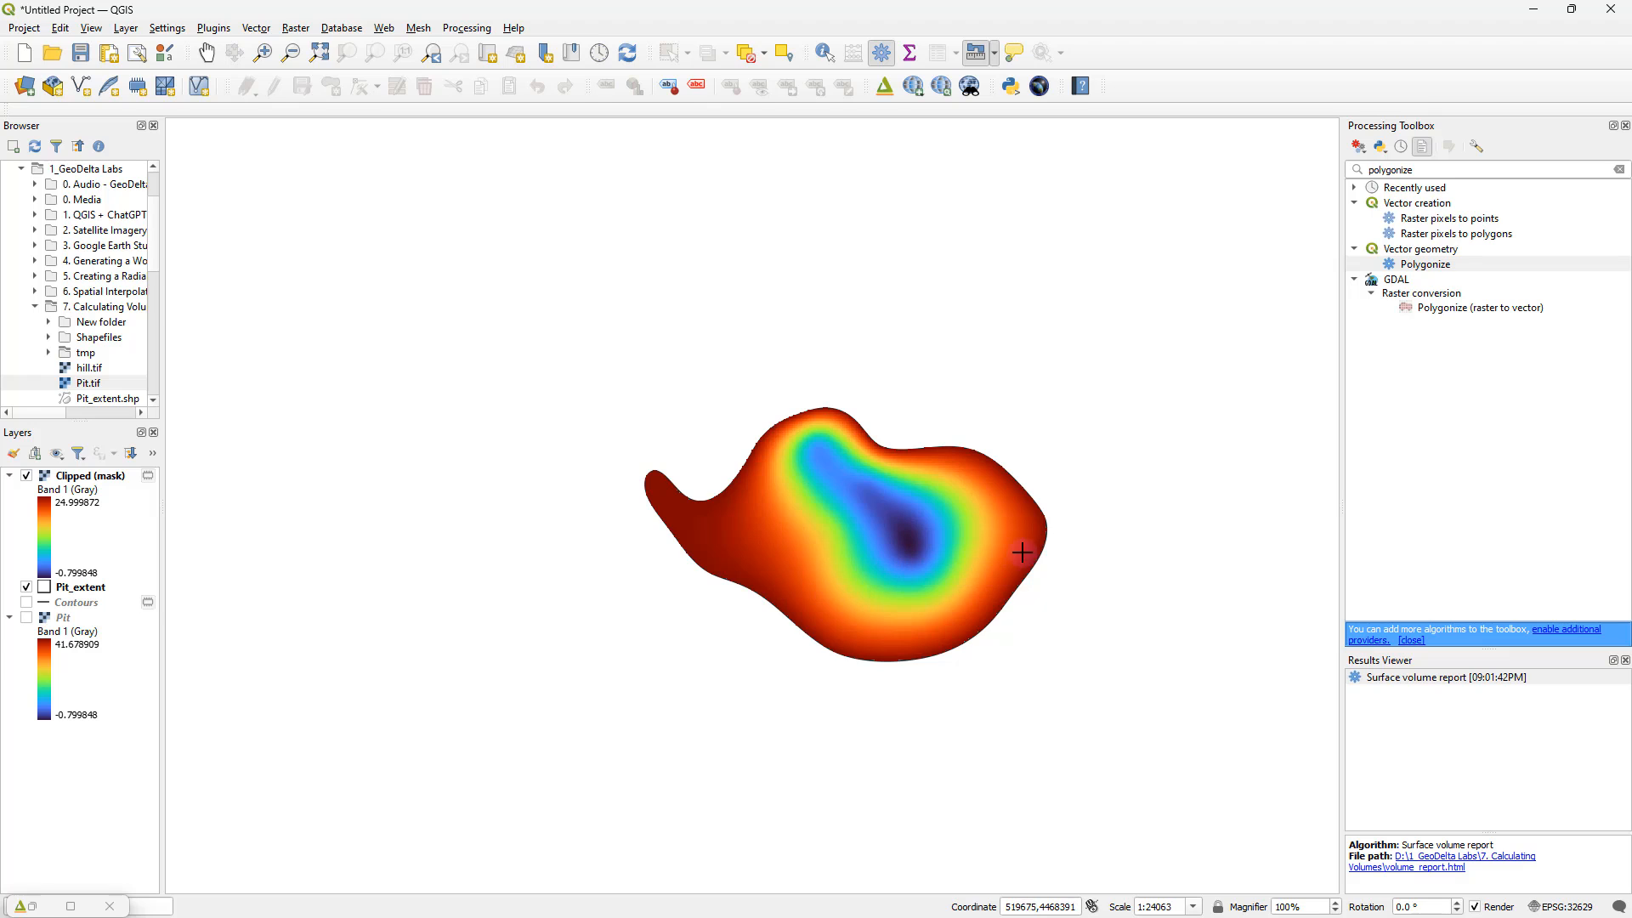
scroll(929, 553, up, 1)
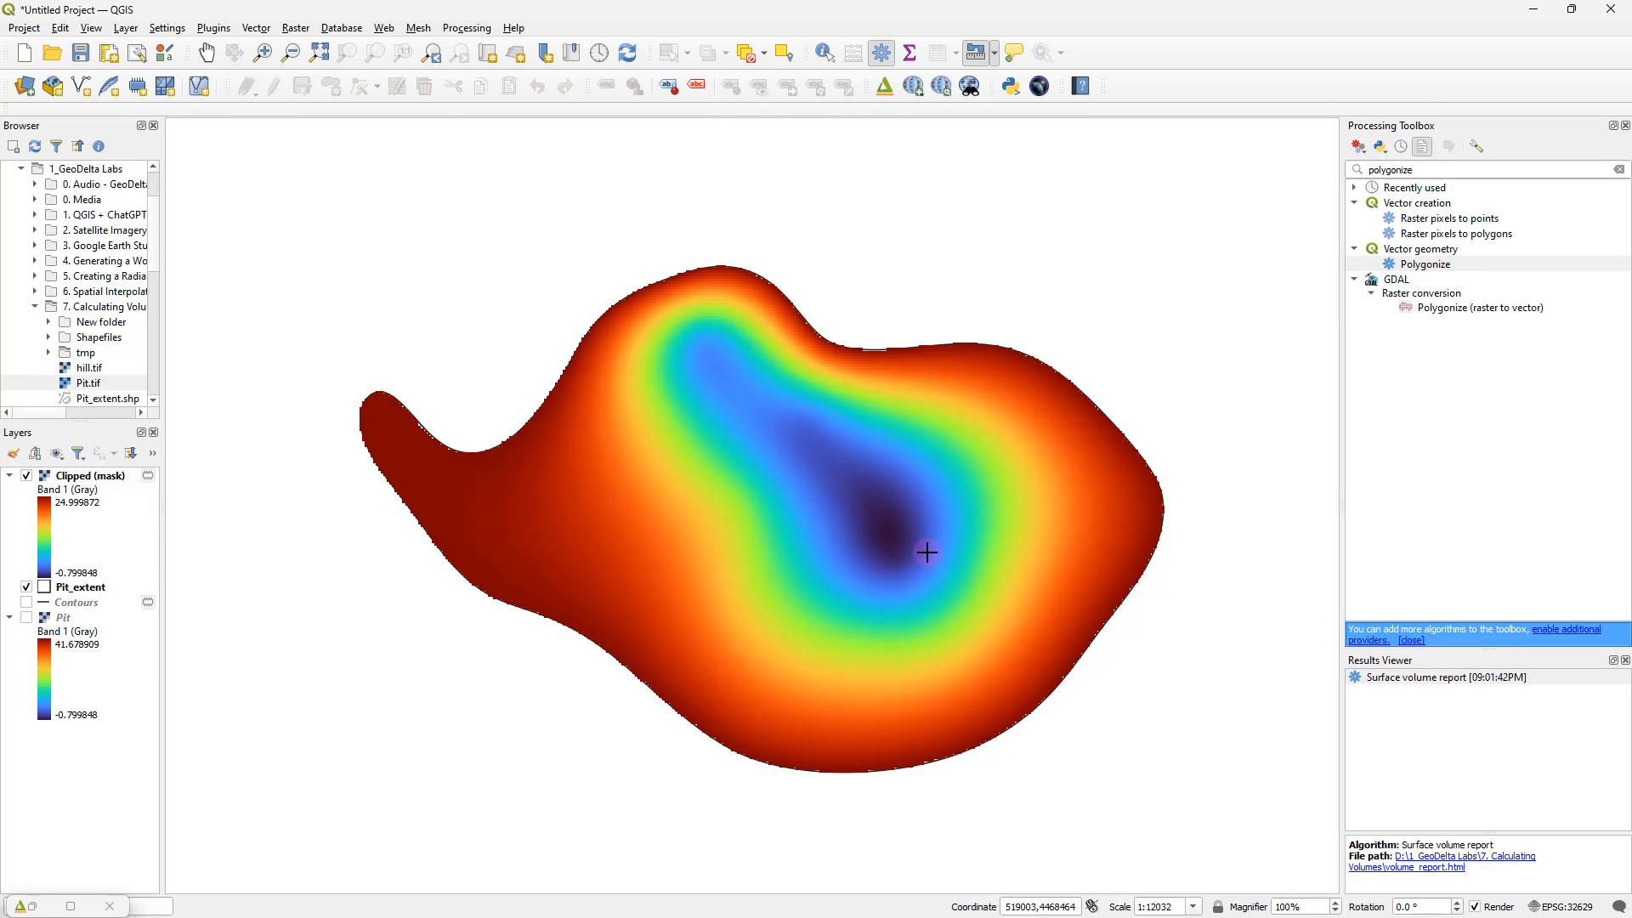
click(9, 618)
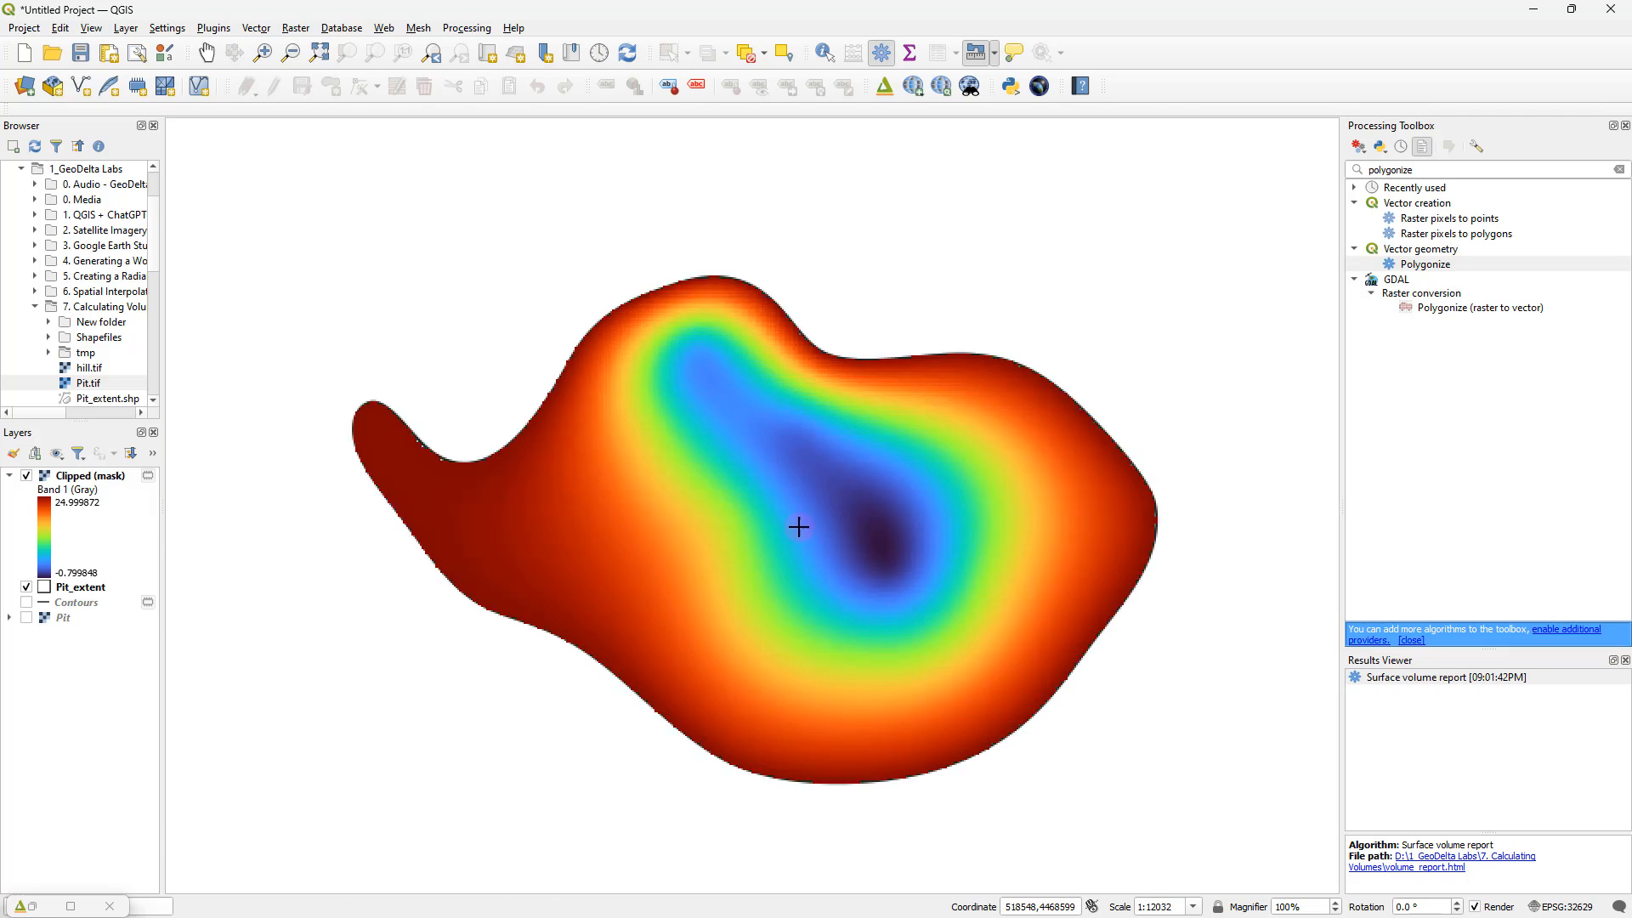
Step: Inspect the clipped raster's pixels up close and check the pixel size in the Clipped (mask) layer information
scroll(817, 532, up, 3)
scroll(838, 537, up, 3)
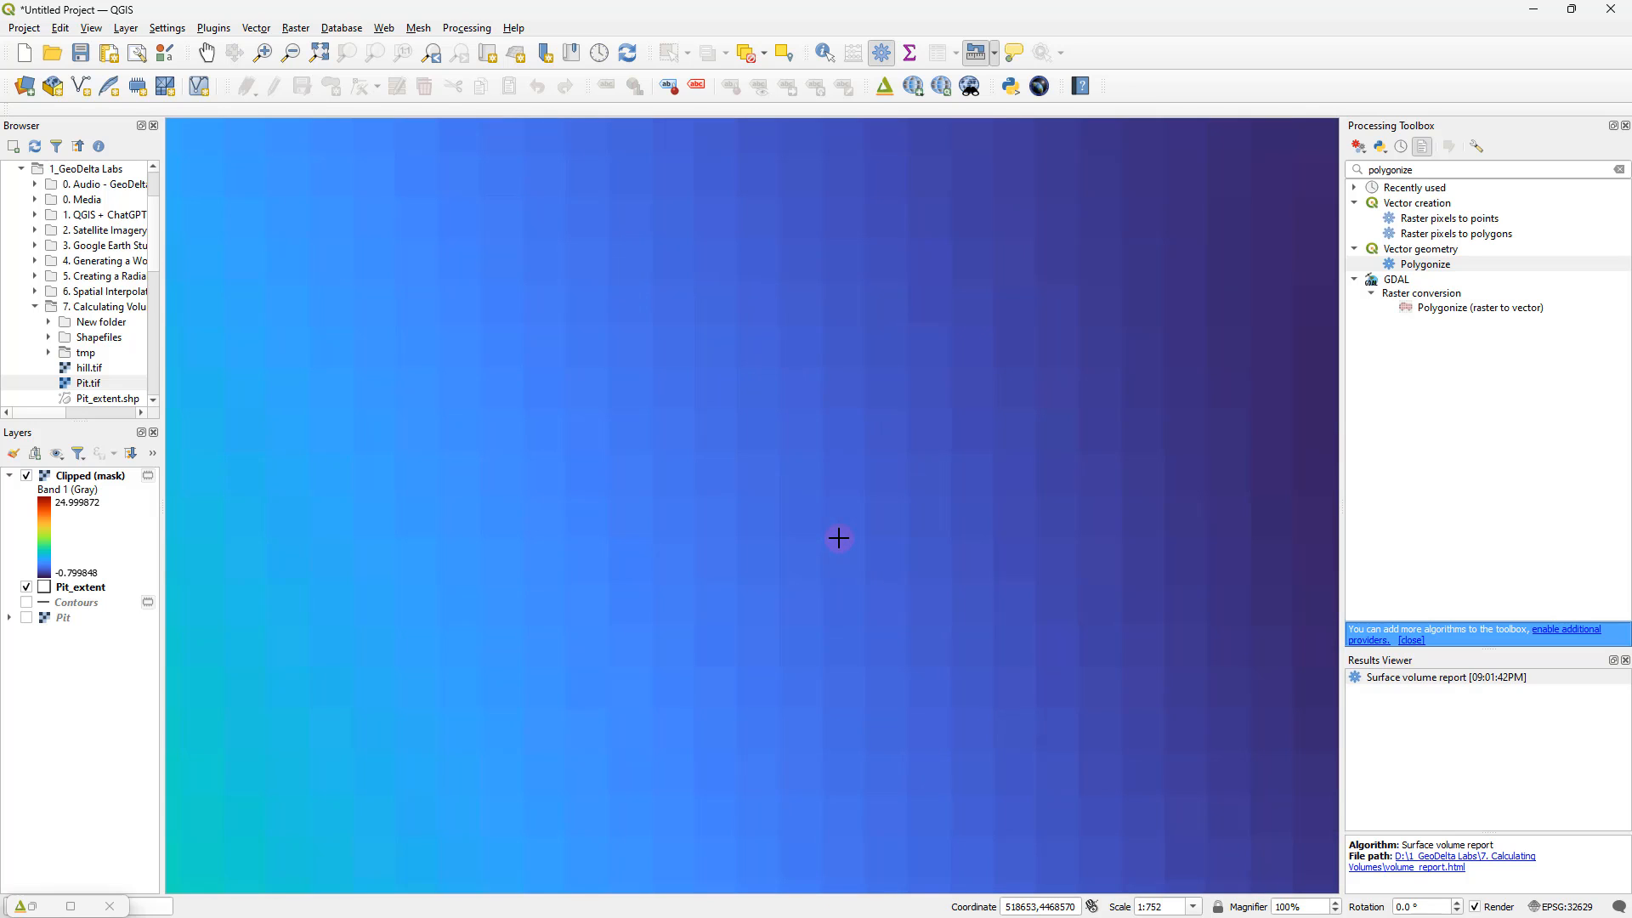
scroll(829, 535, down, 5)
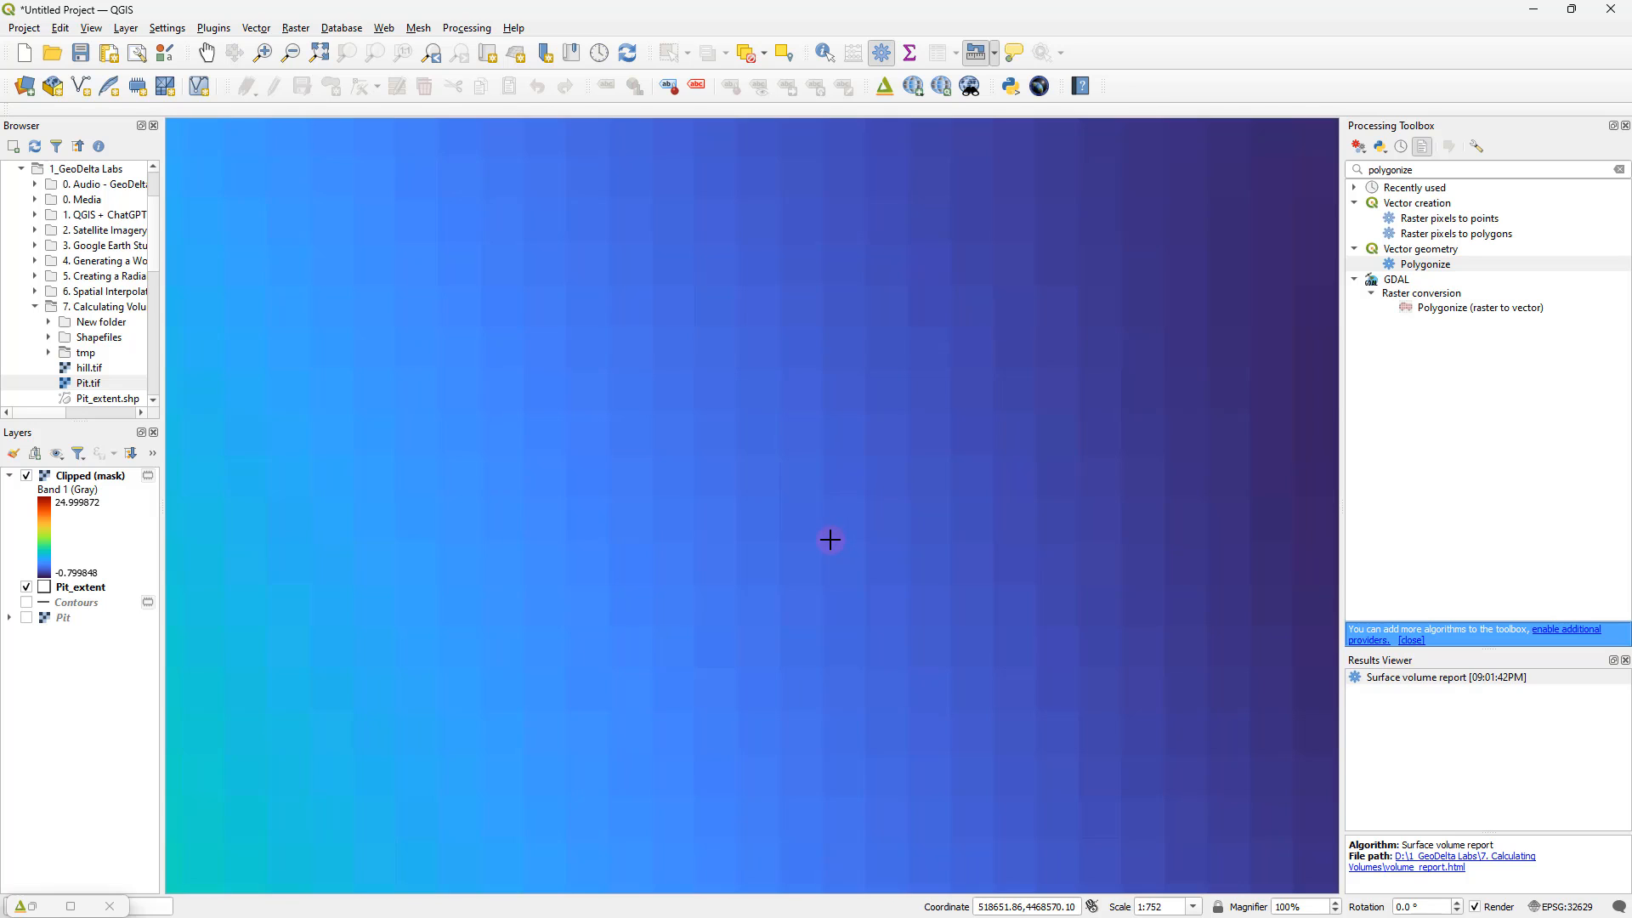
scroll(830, 542, down, 1)
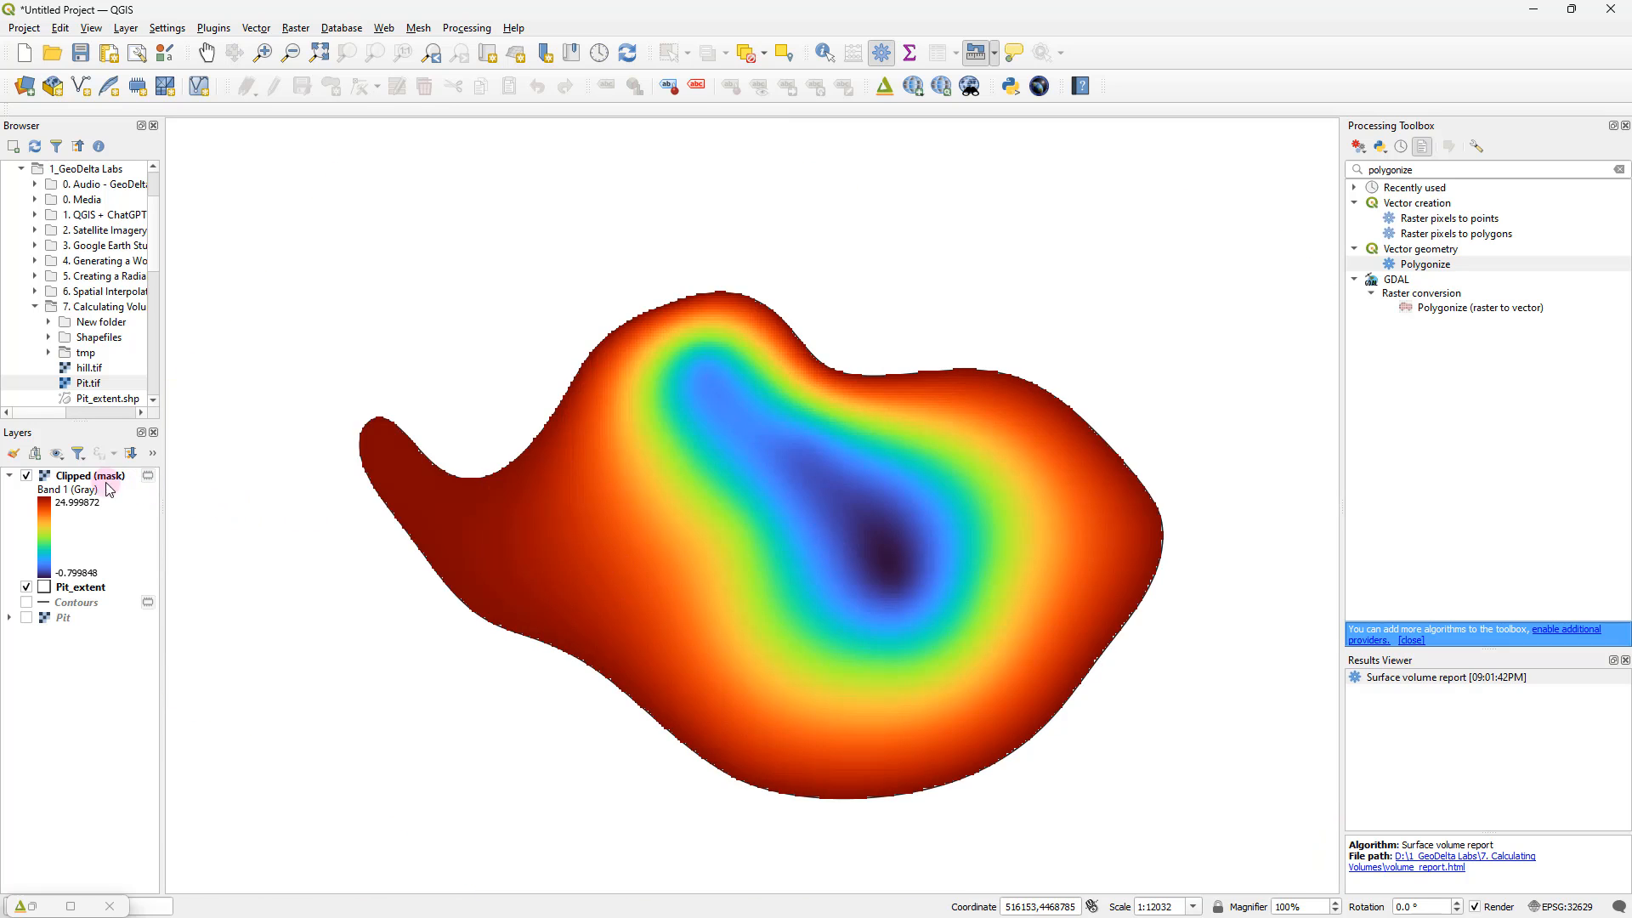
right_click(66, 480)
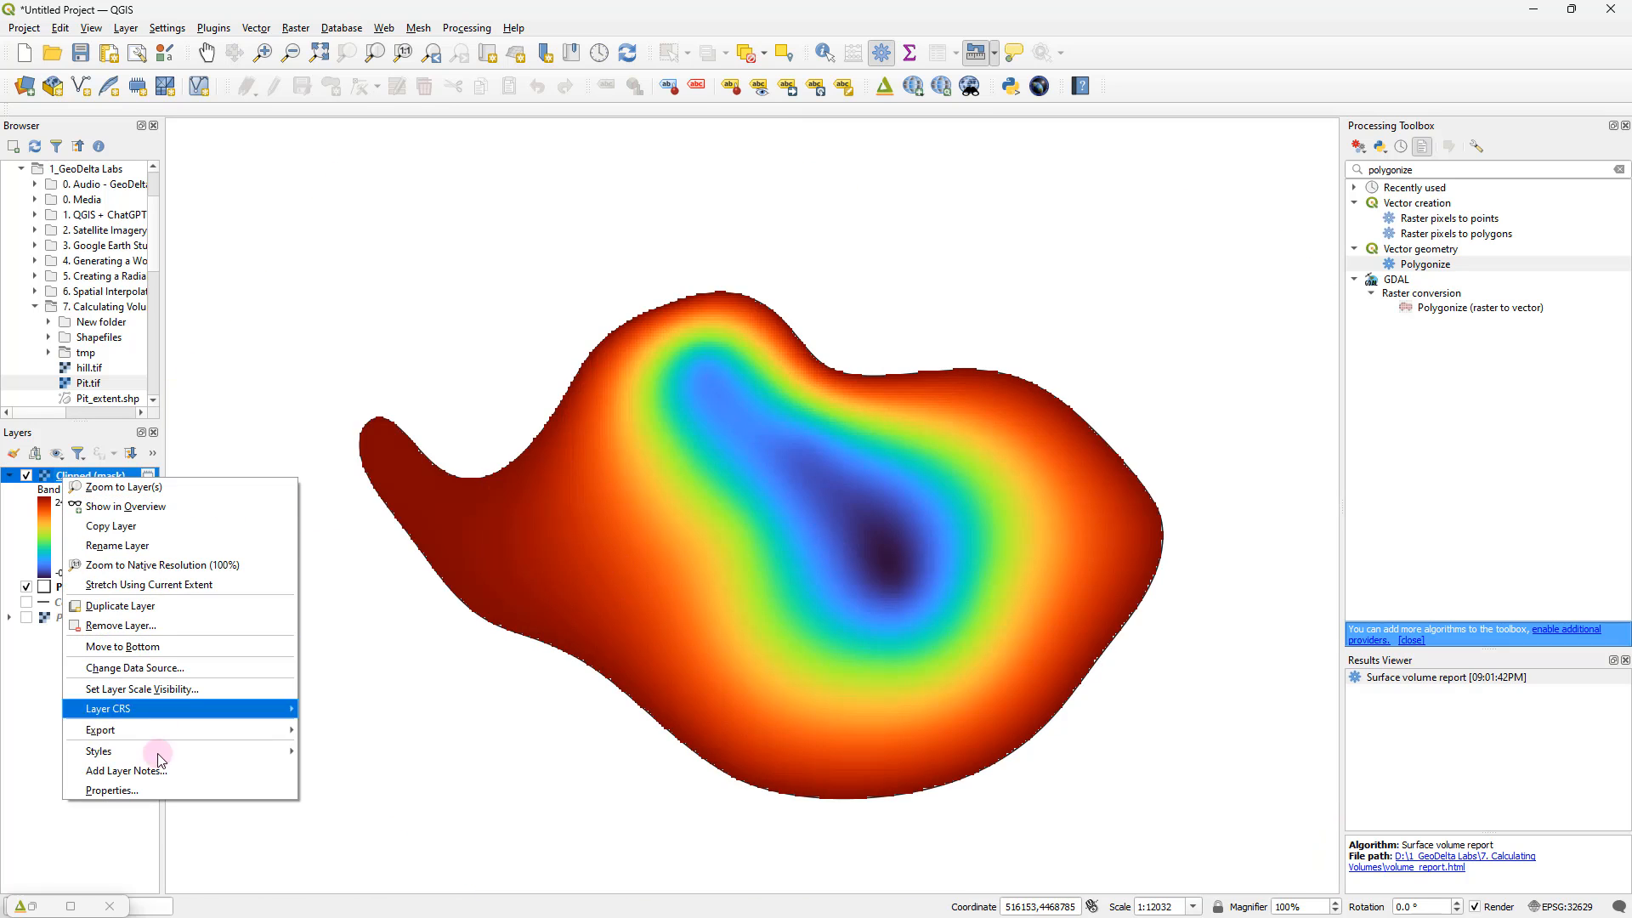
click(155, 791)
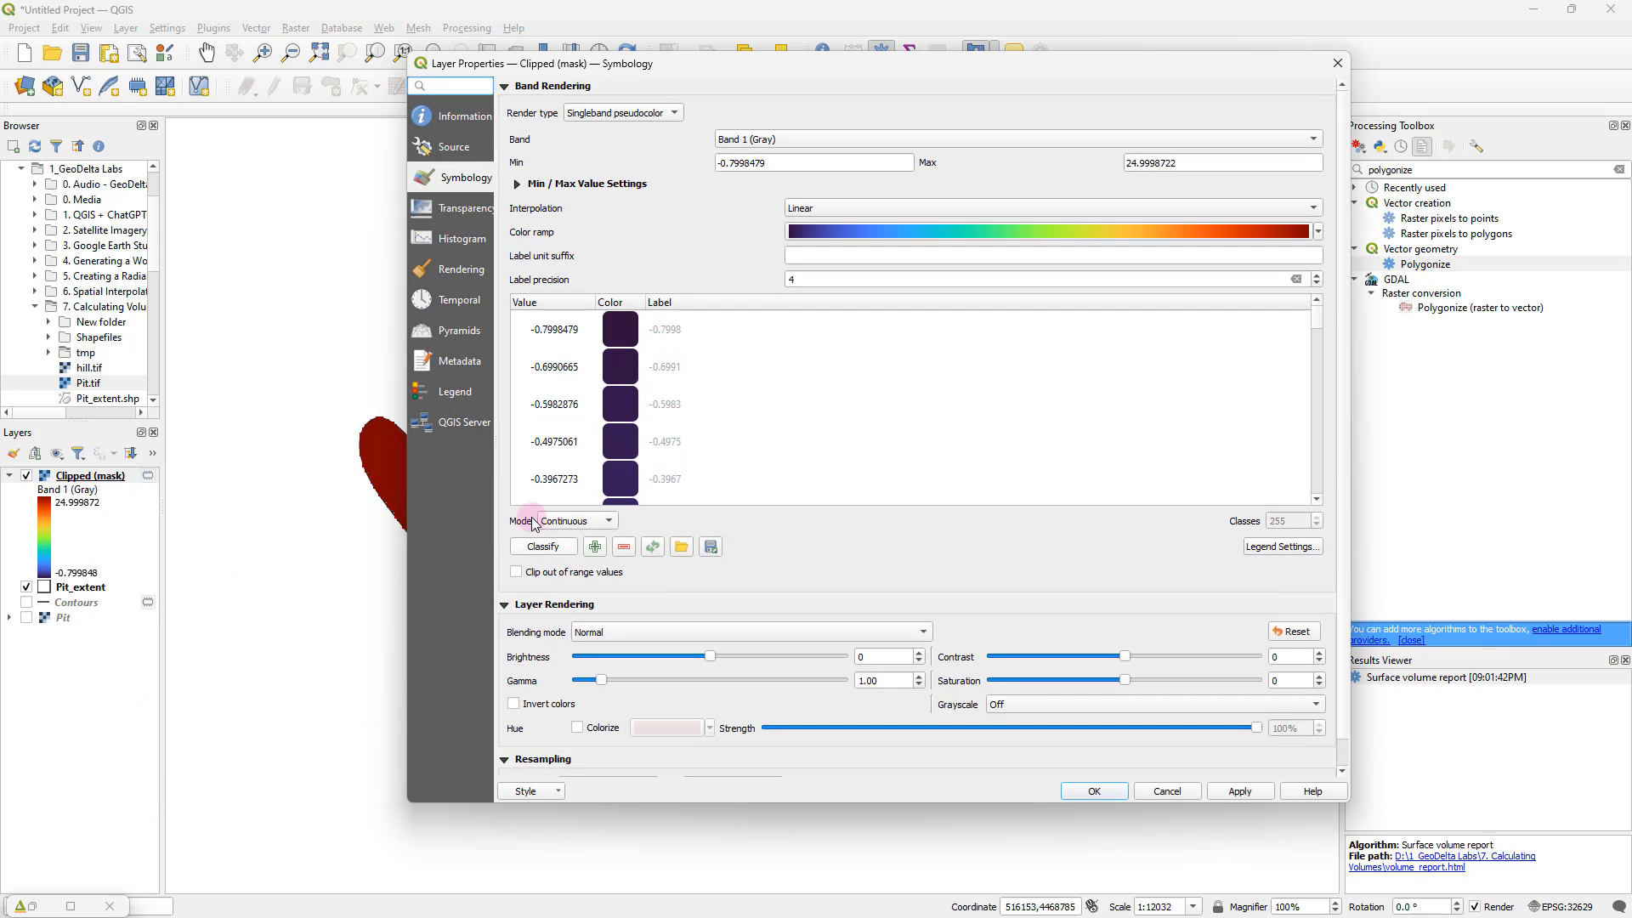
click(465, 124)
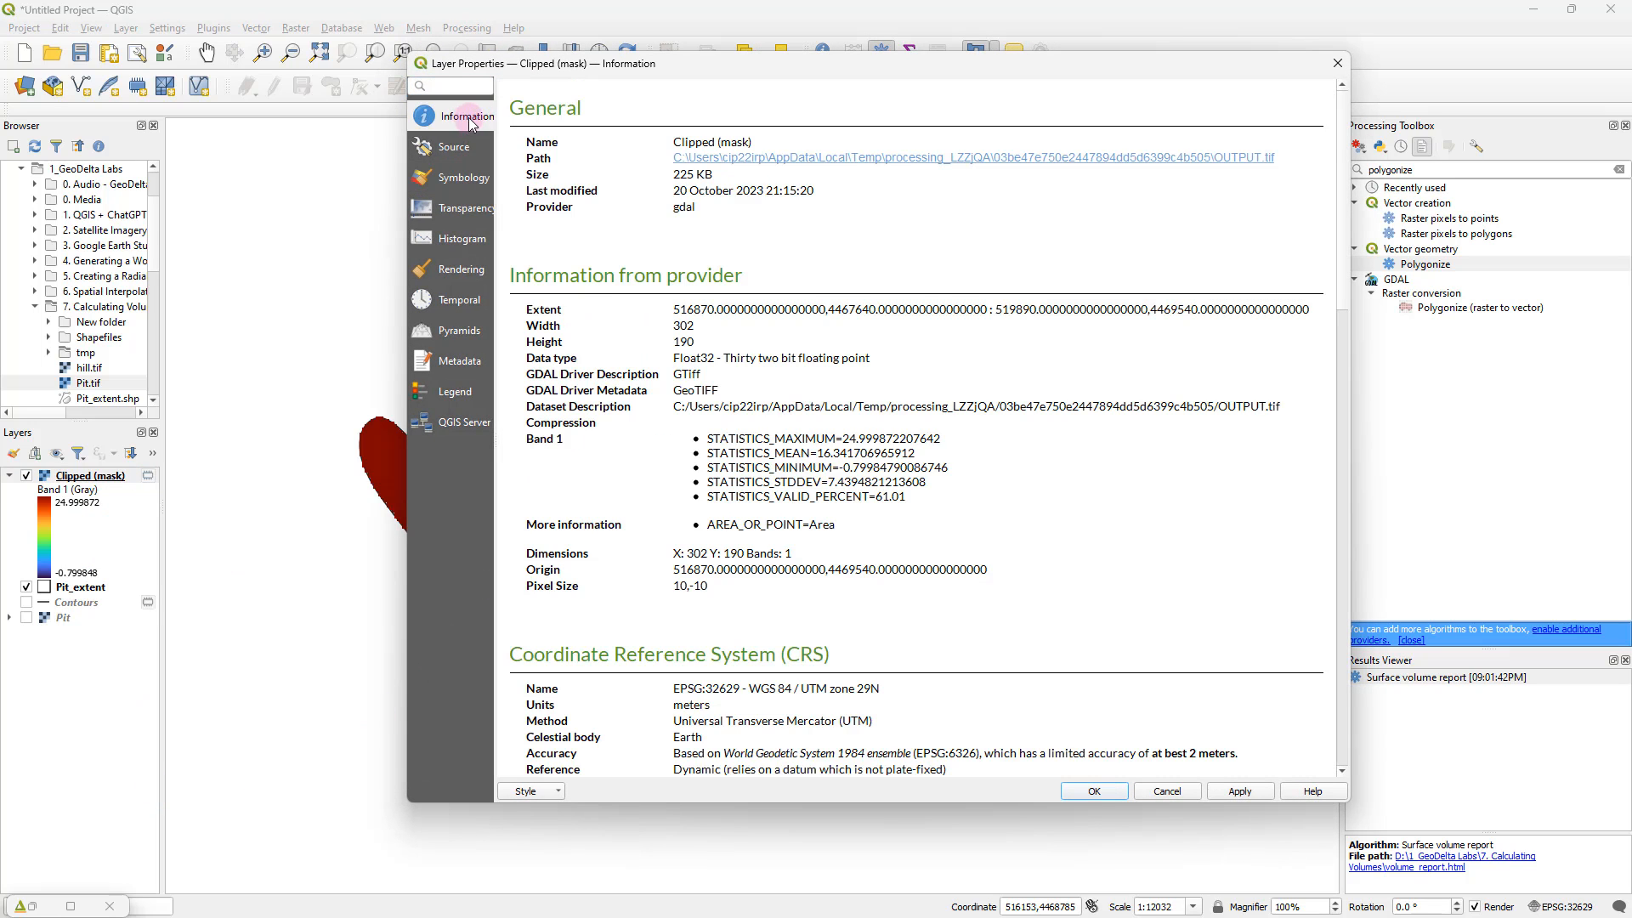
scroll(640, 141, down, 3)
drag(528, 434, 720, 438)
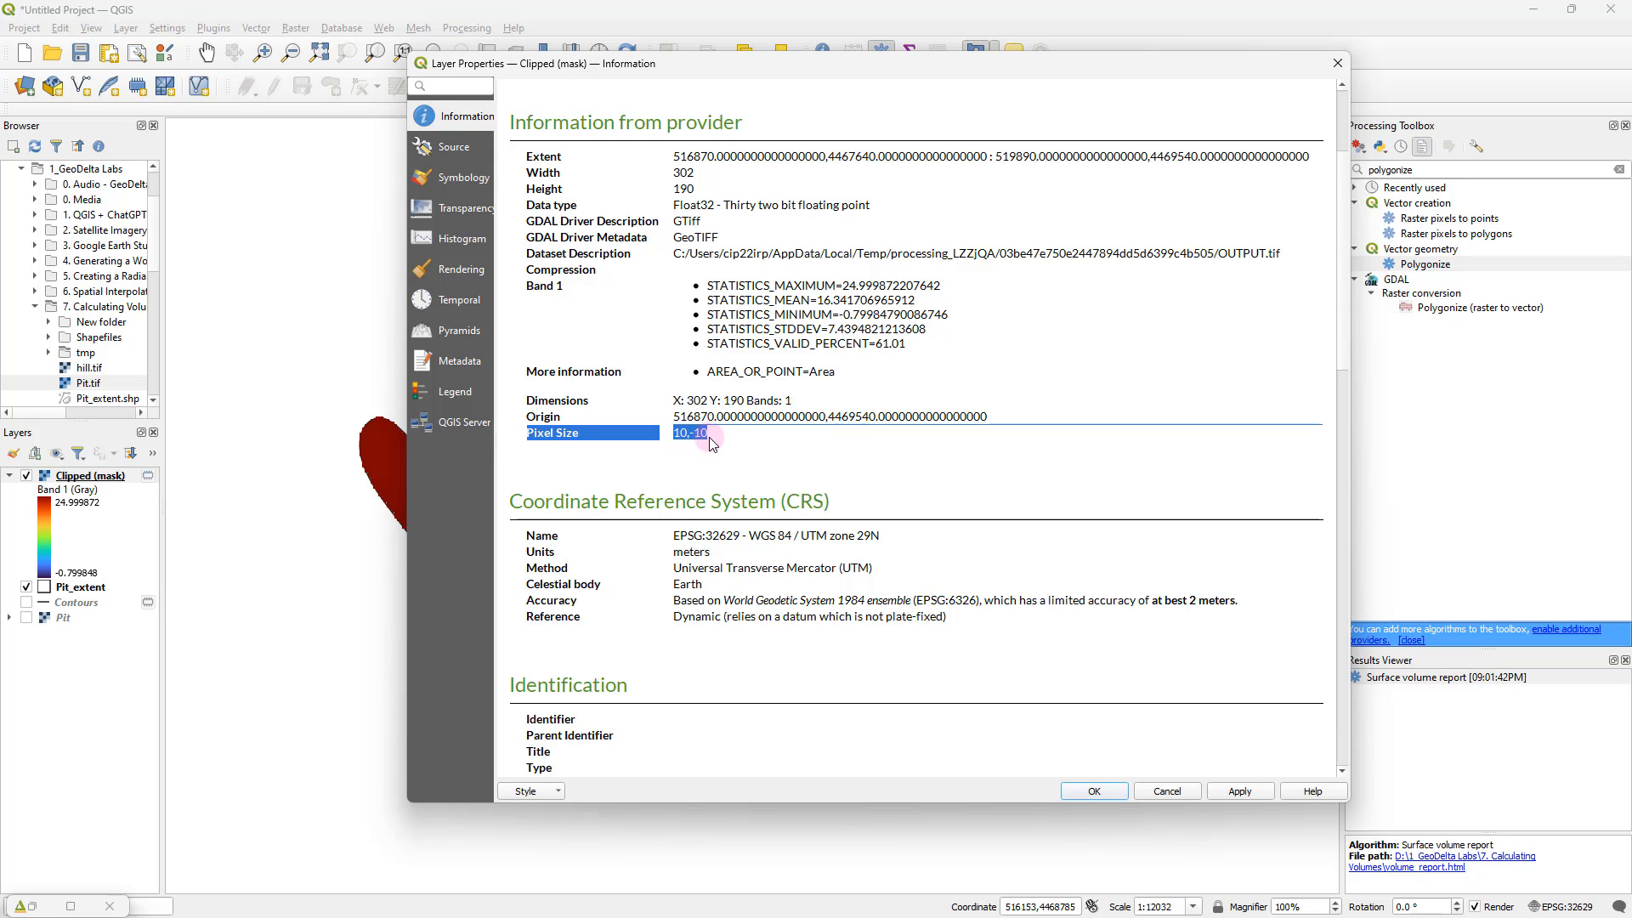
click(1337, 64)
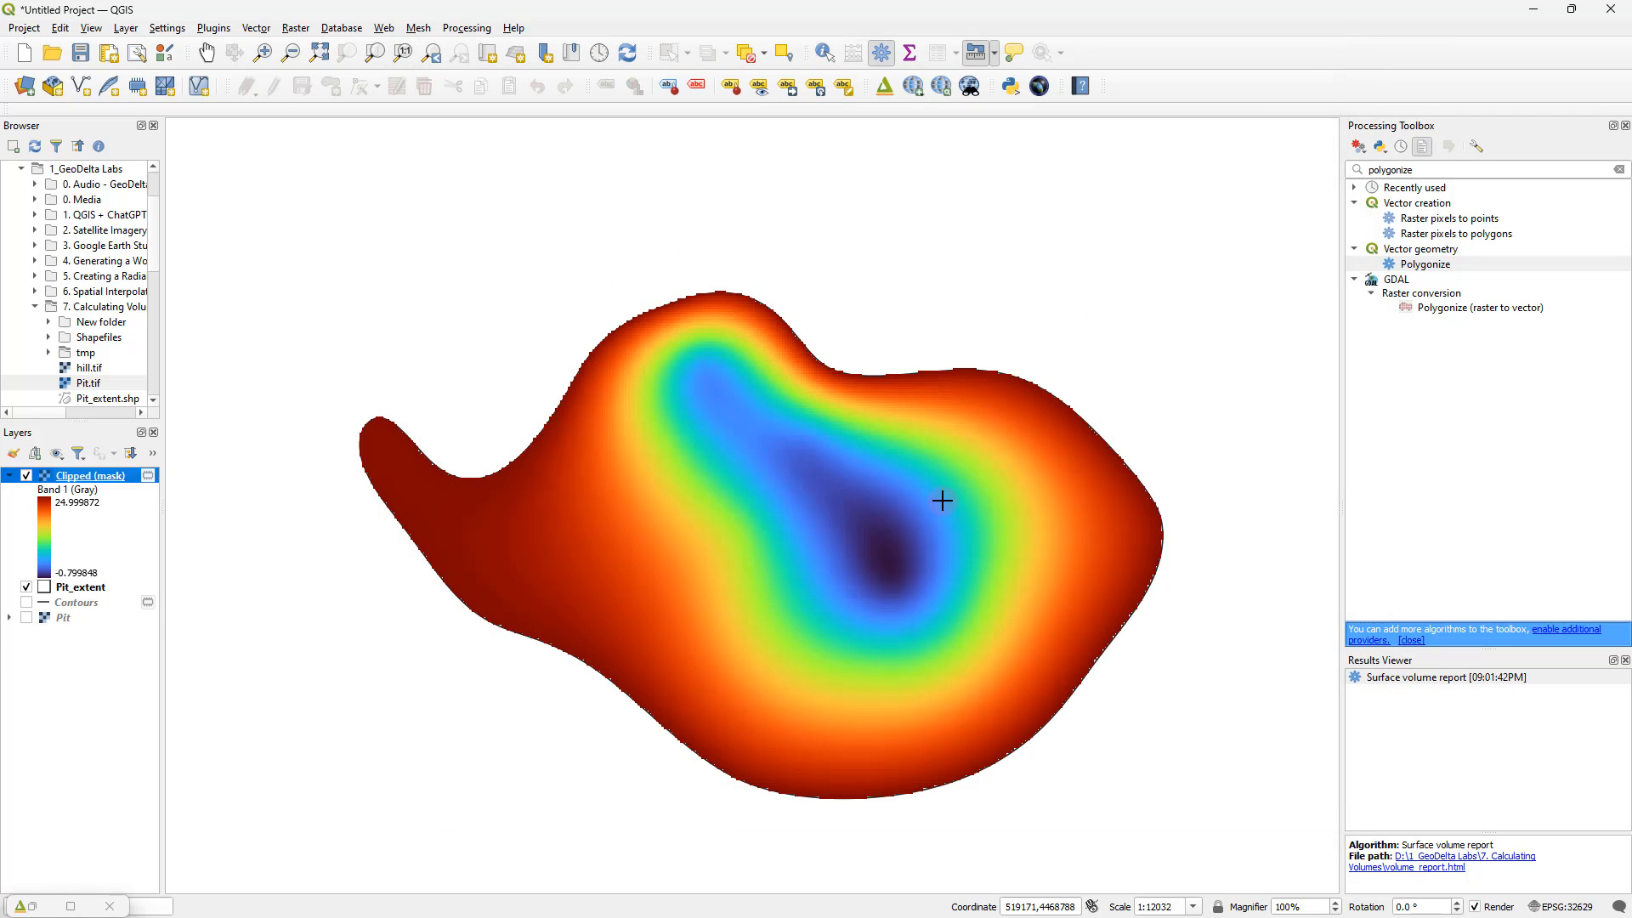
Step: Measure the width of a single pixel in the clipped raster with Measure Line, and close the measurement
scroll(847, 570, up, 3)
scroll(846, 570, up, 2)
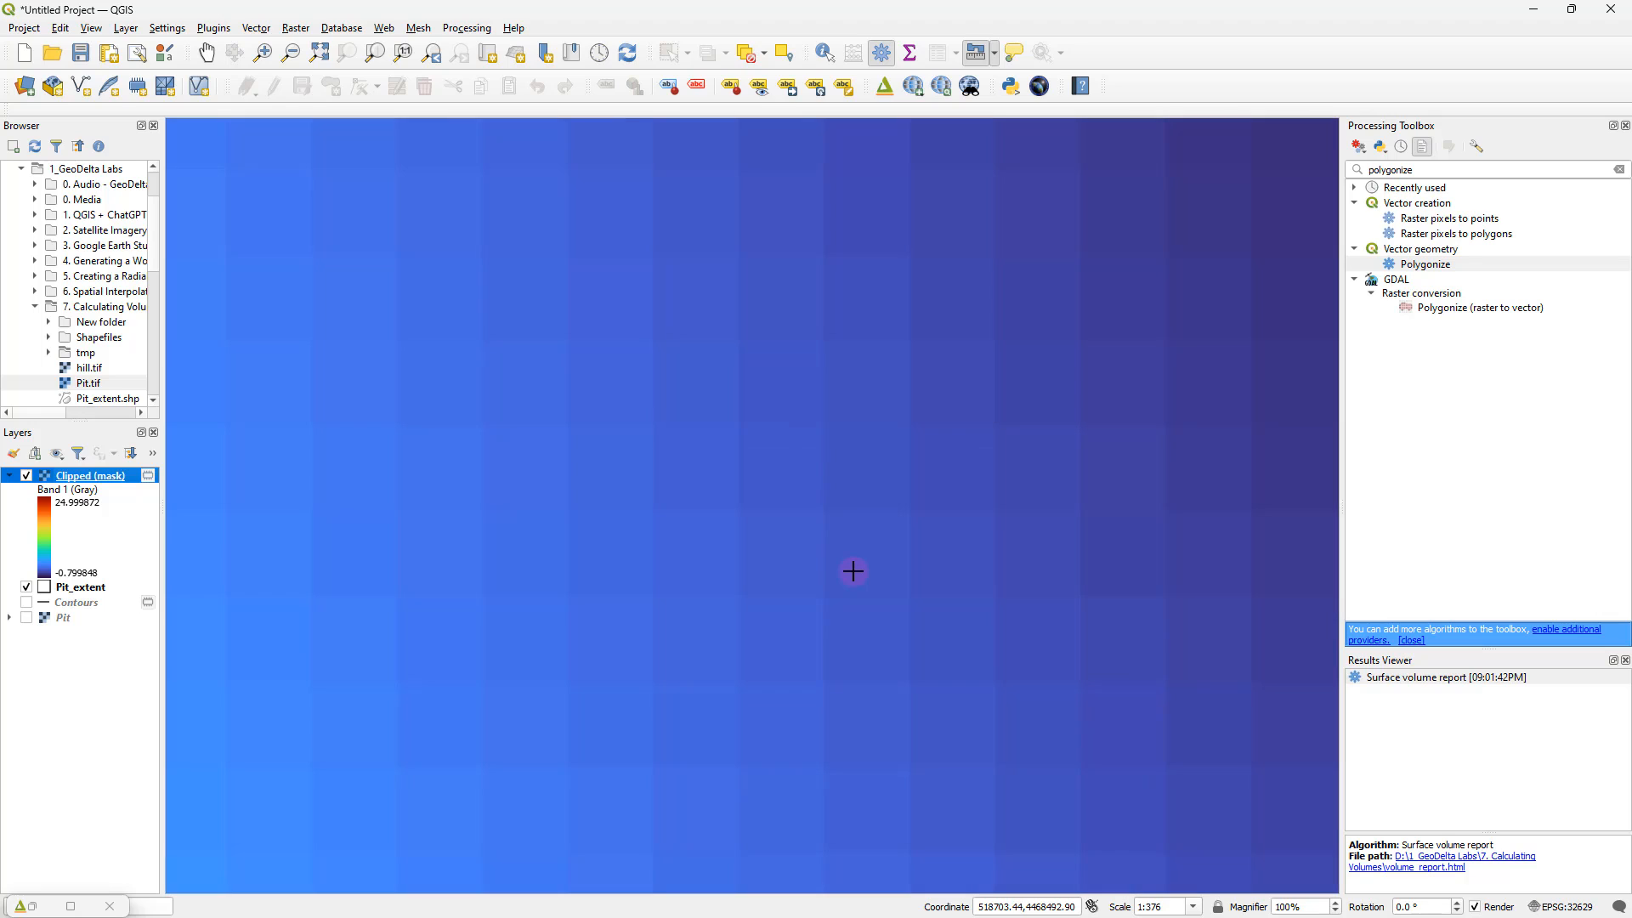
scroll(851, 568, up, 1)
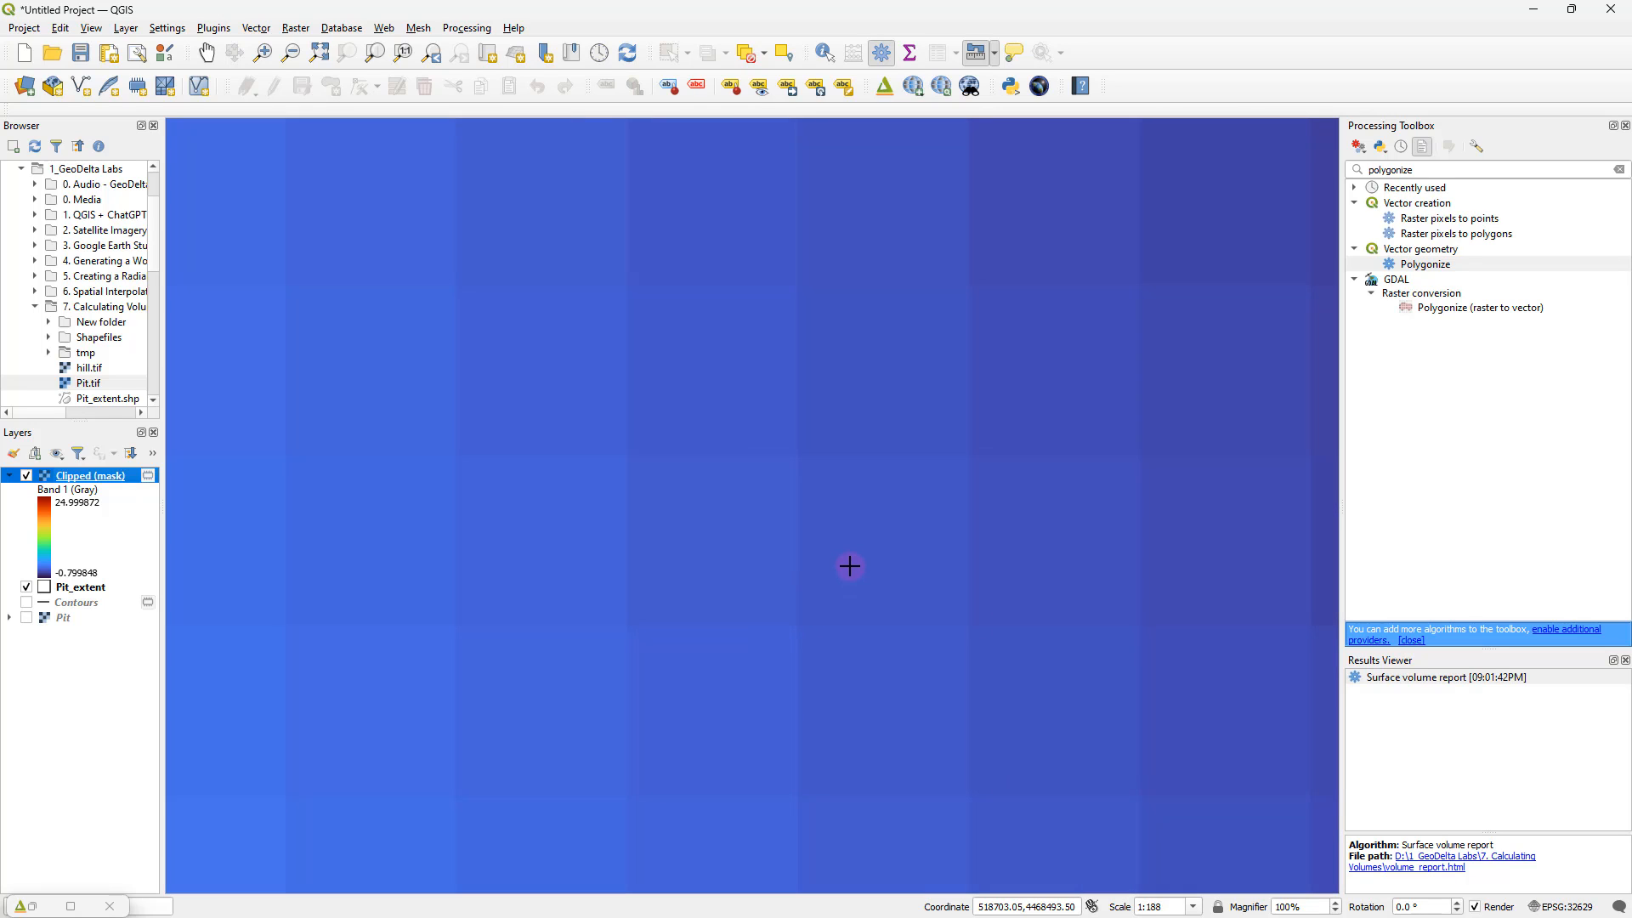
scroll(850, 567, down, 1)
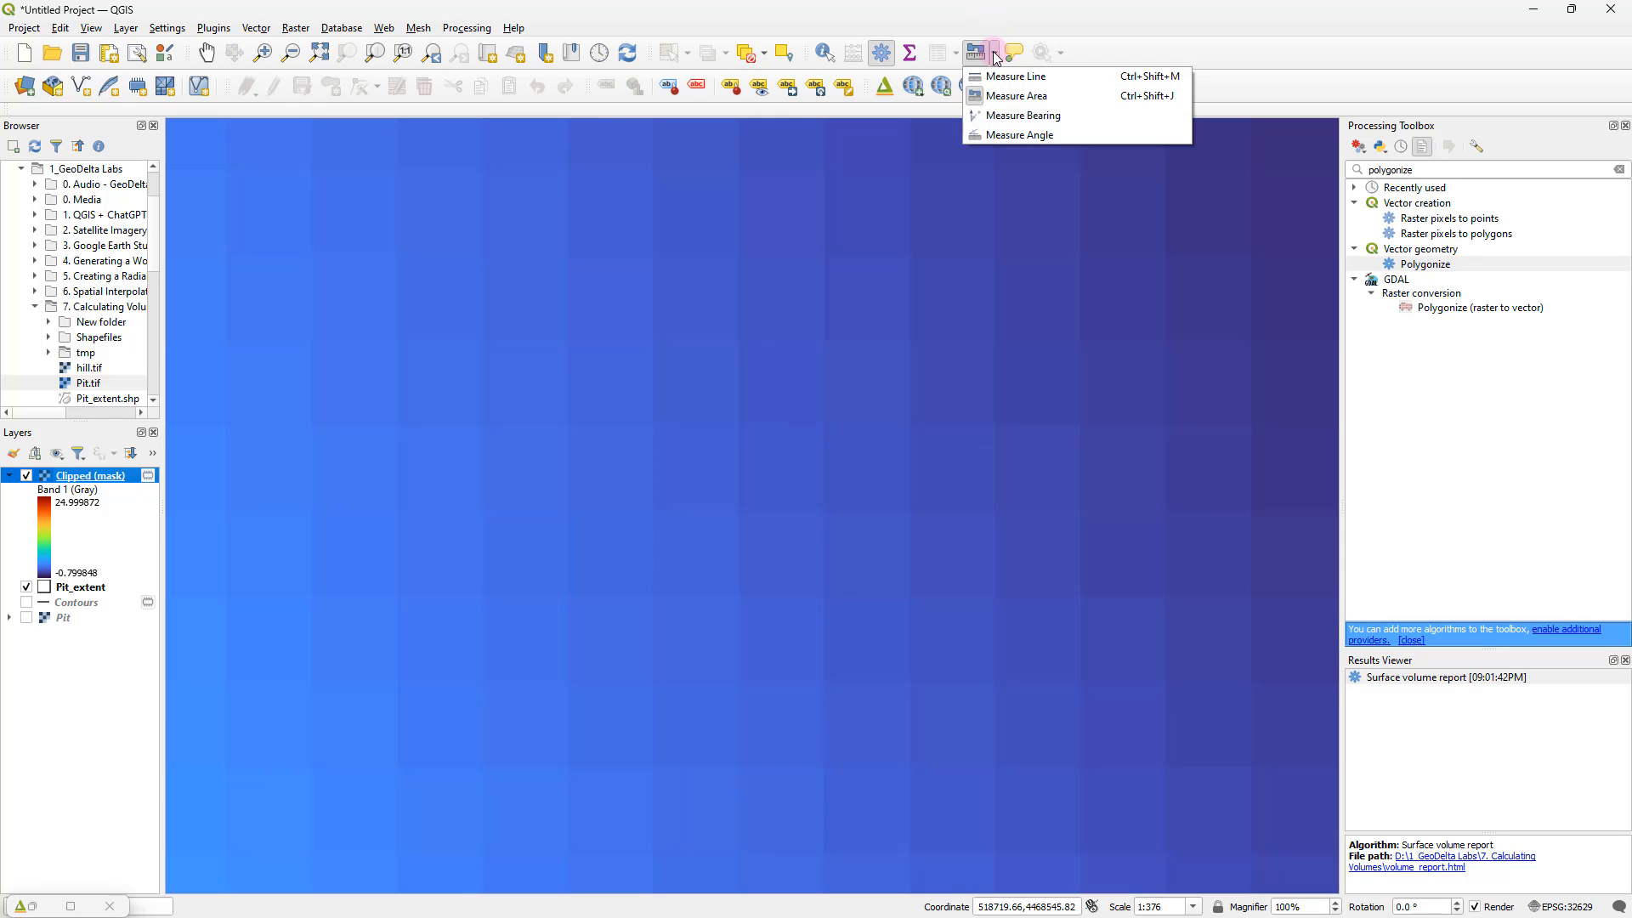
click(995, 53)
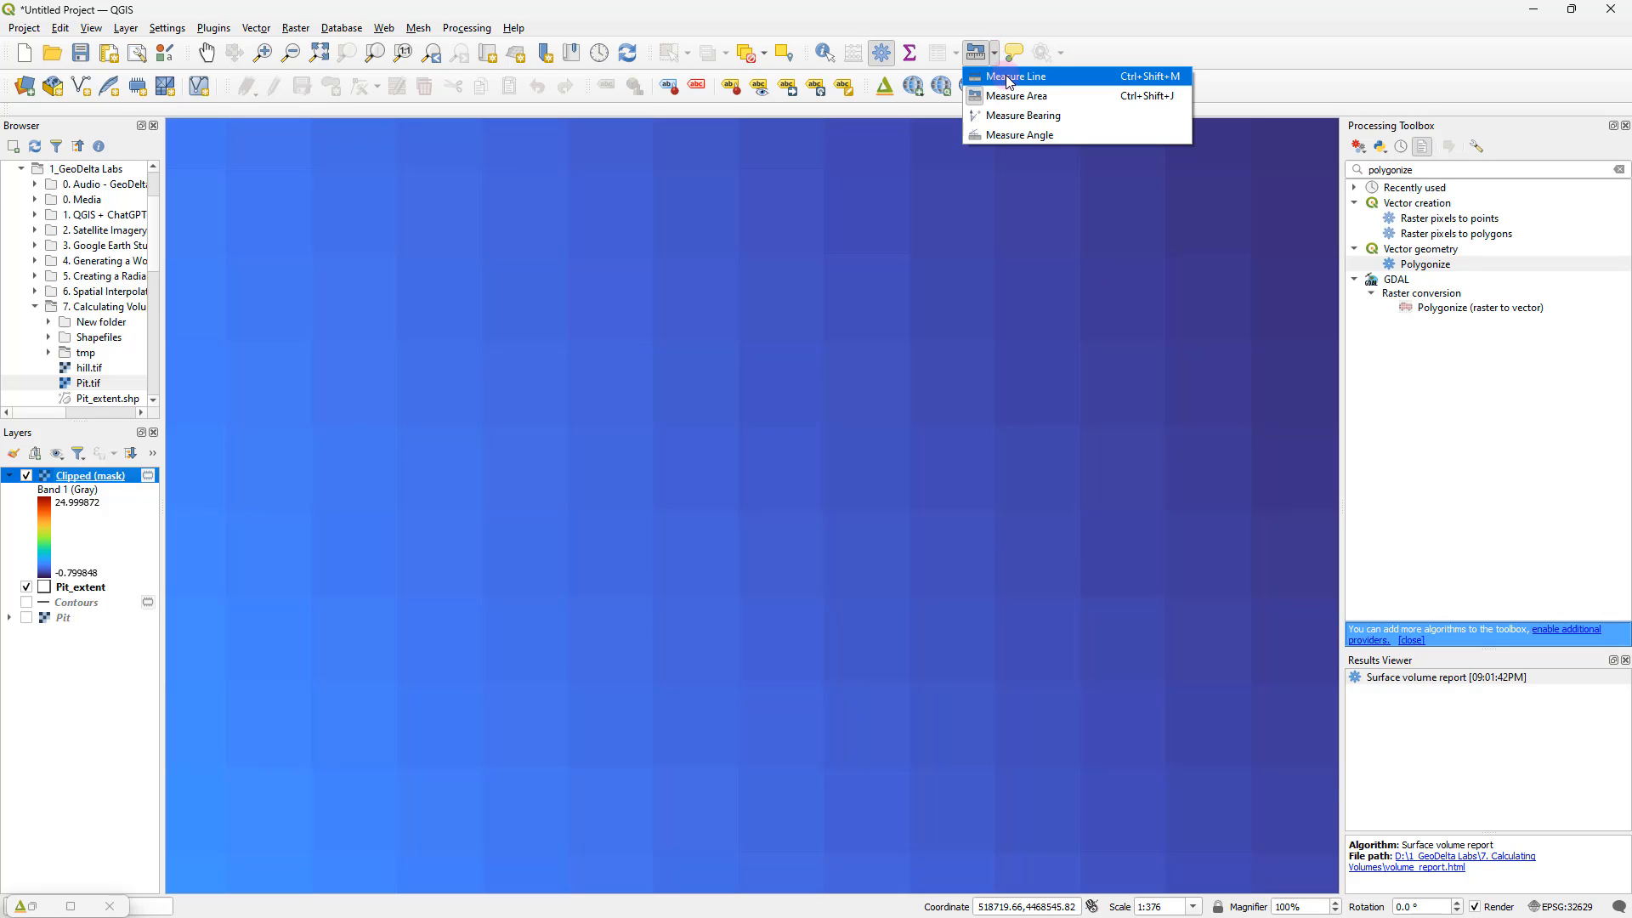
click(1009, 82)
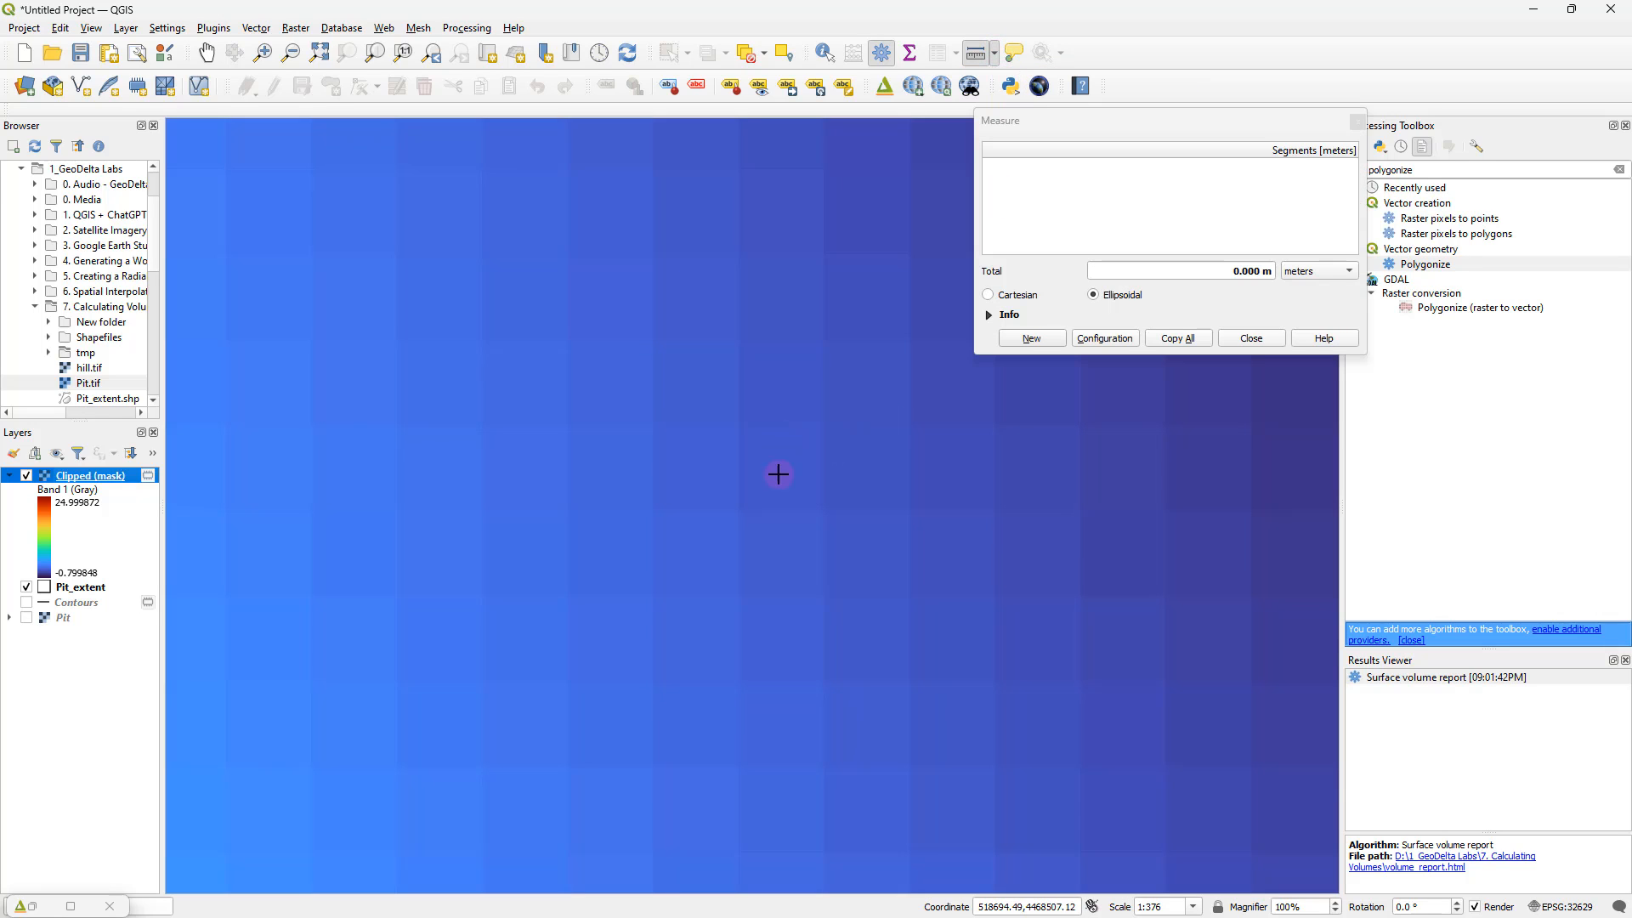
click(737, 511)
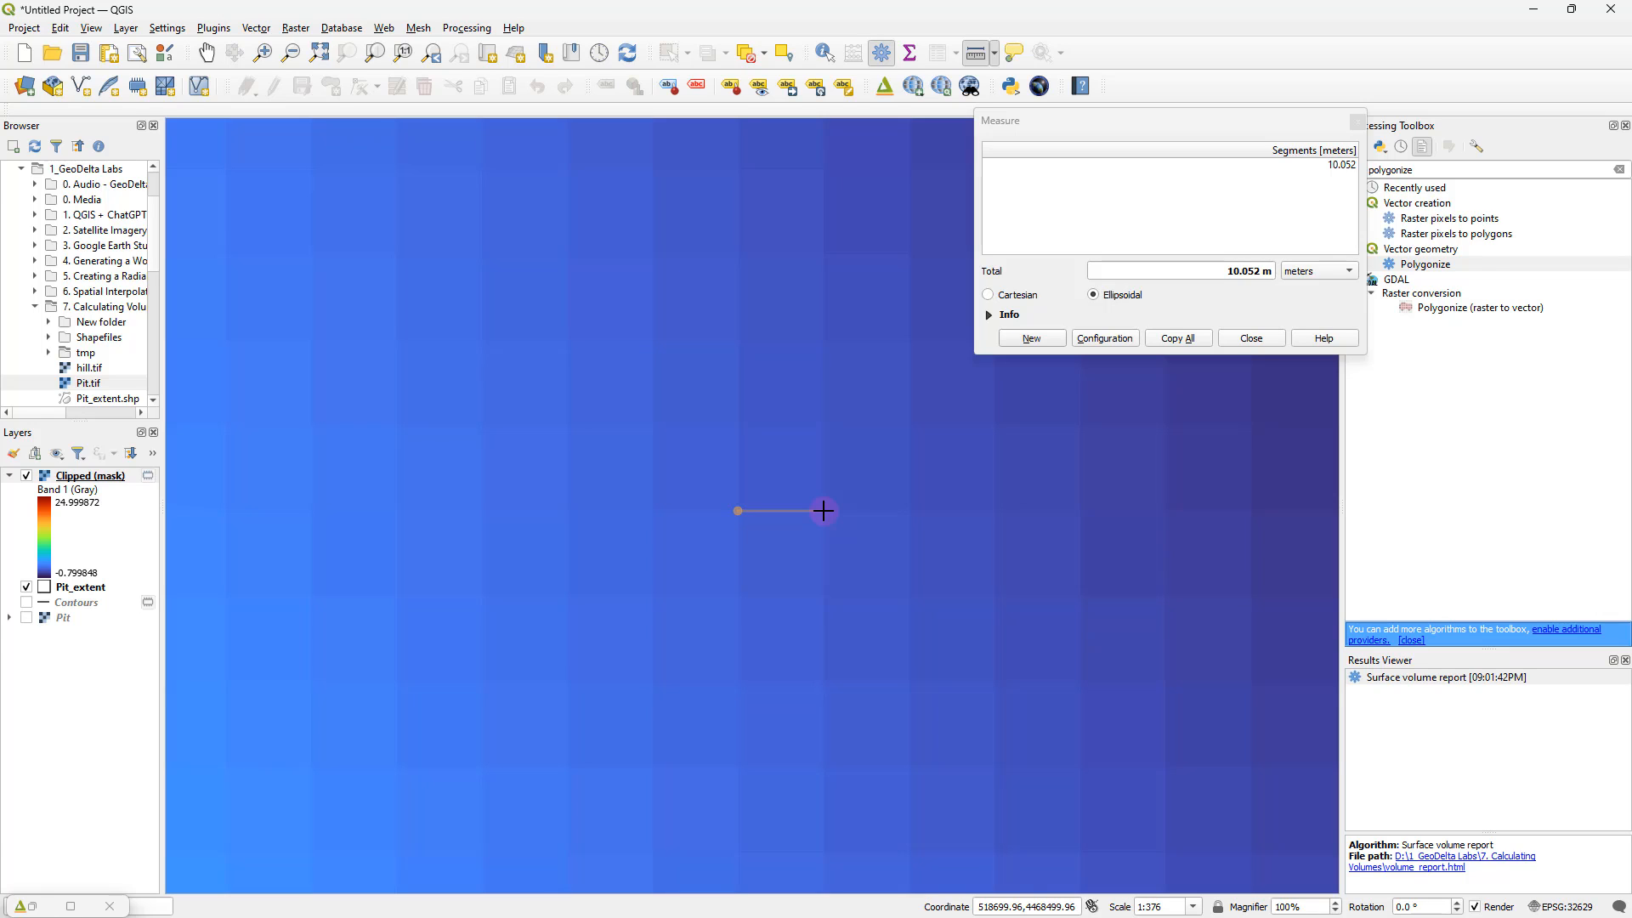
click(822, 511)
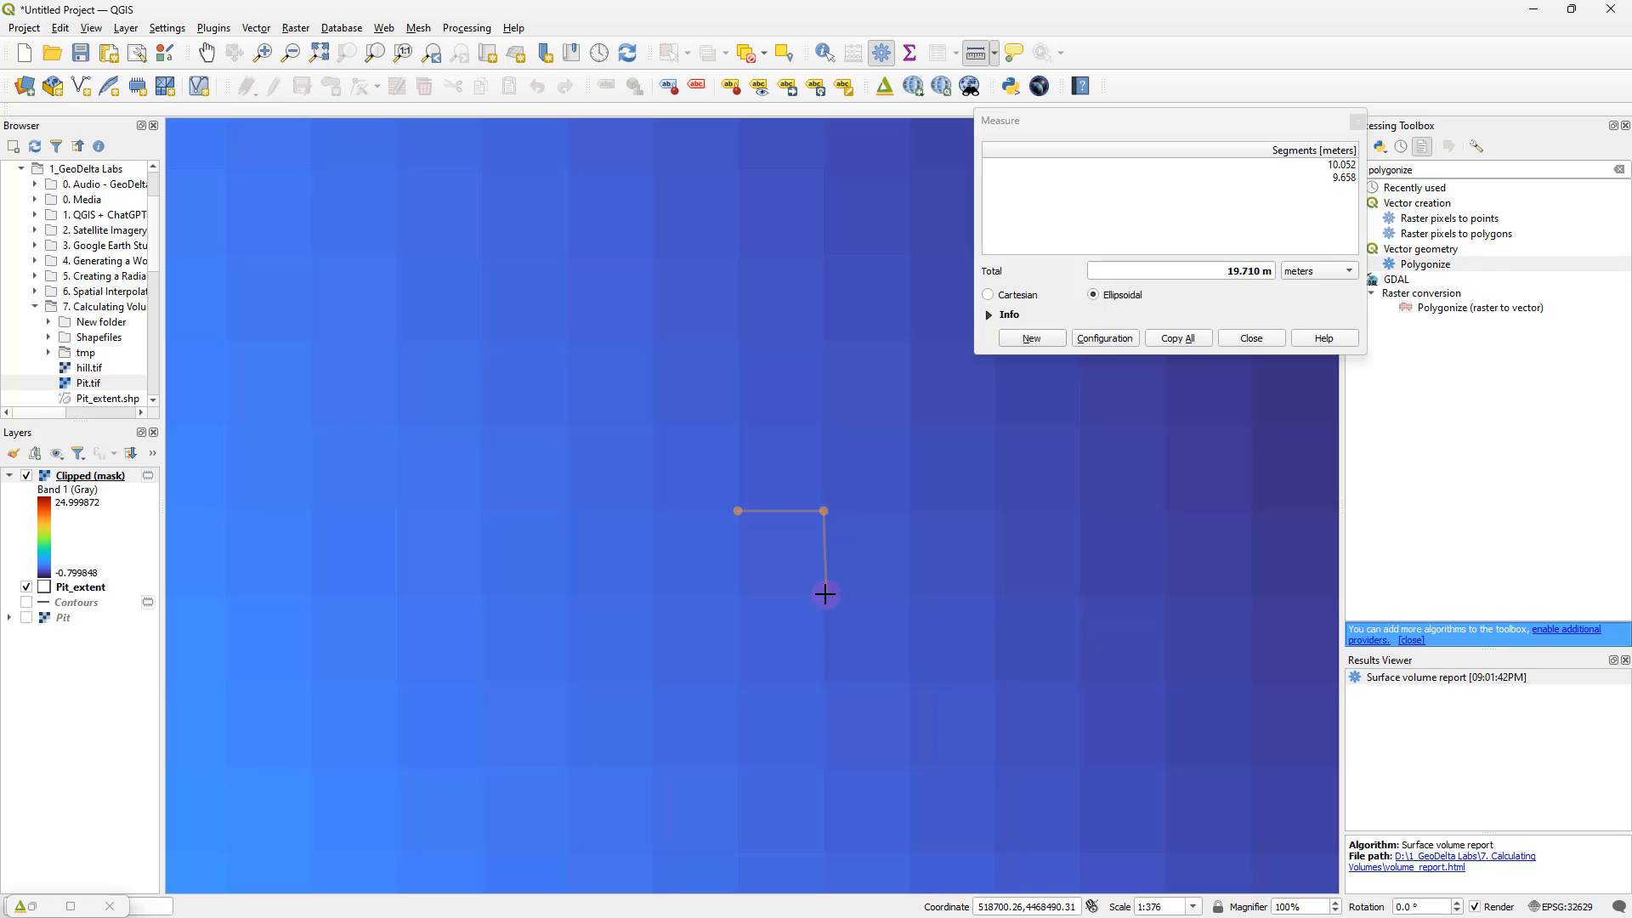
right_click(827, 521)
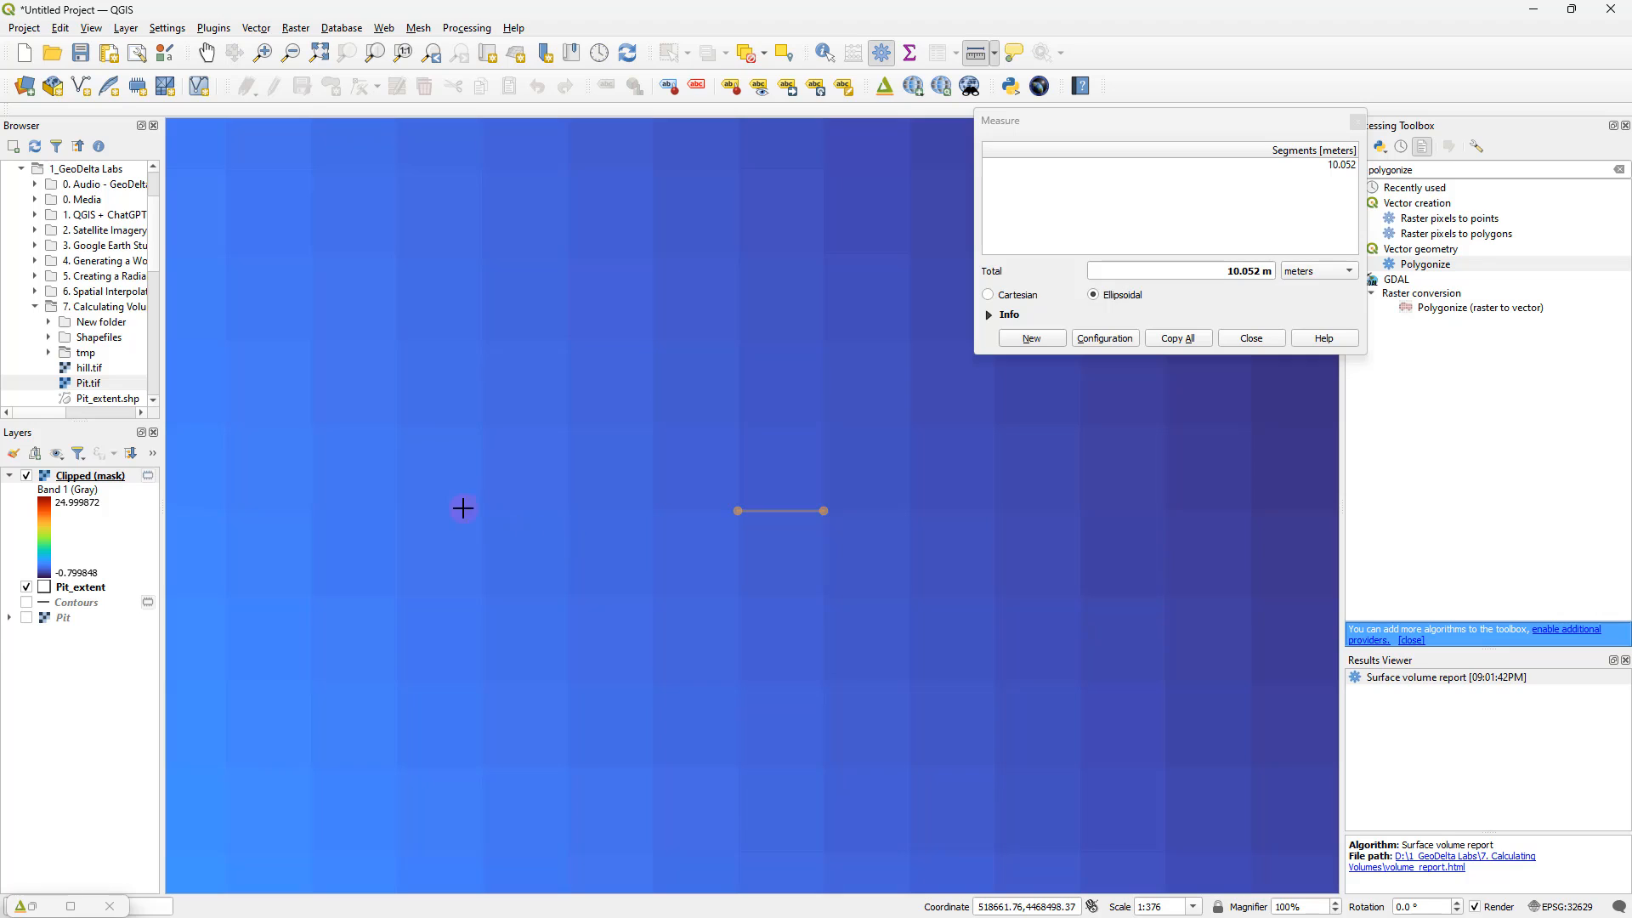
click(1251, 338)
scroll(778, 462, down, 1)
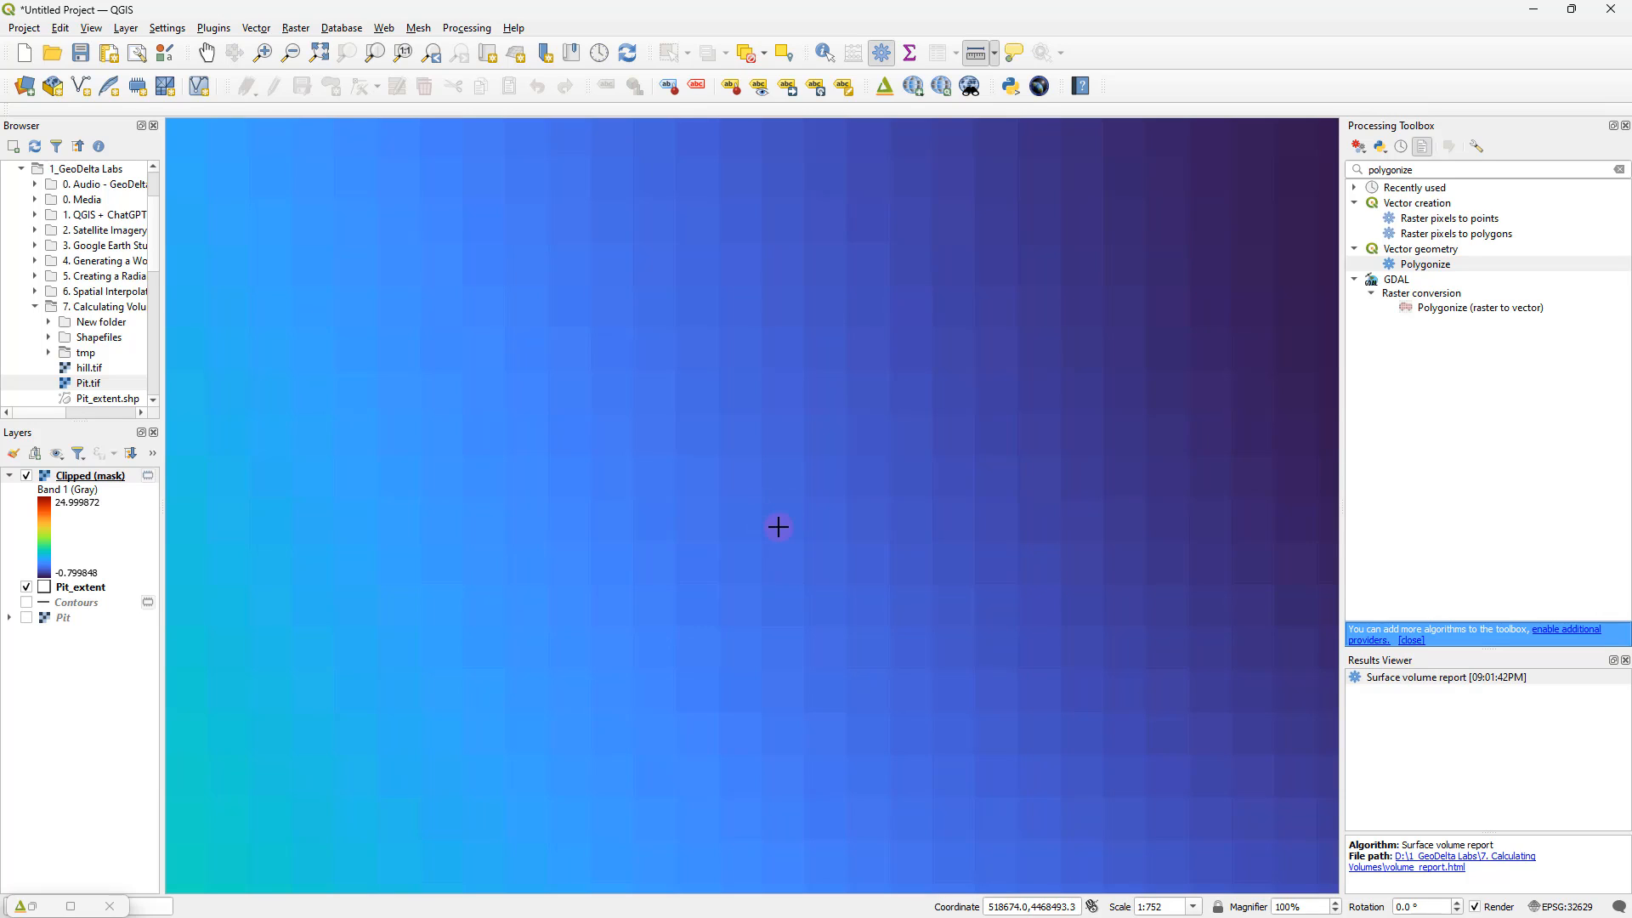
scroll(780, 528, down, 4)
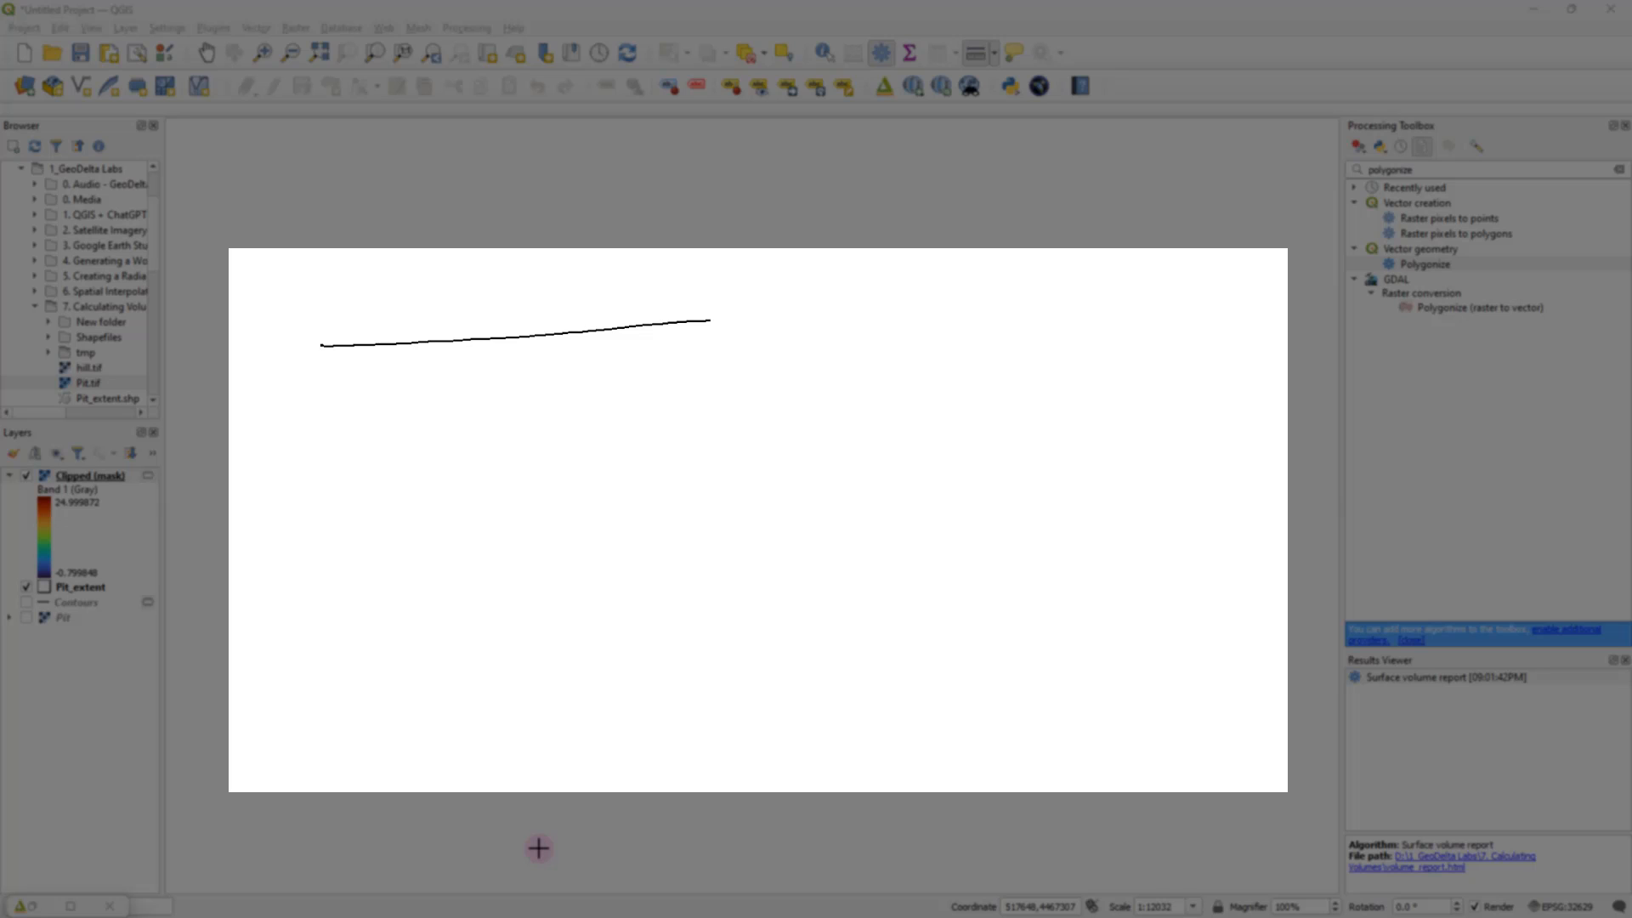
mouse_move(304, 336)
mouse_down()
mouse_move(498, 419)
mouse_move(653, 377)
mouse_move(759, 305)
mouse_up()
drag(716, 321, 753, 323)
mouse_move(765, 314)
mouse_down()
mouse_move(763, 329)
mouse_move(842, 333)
mouse_move(857, 314)
mouse_move(847, 335)
mouse_up()
drag(866, 336, 889, 335)
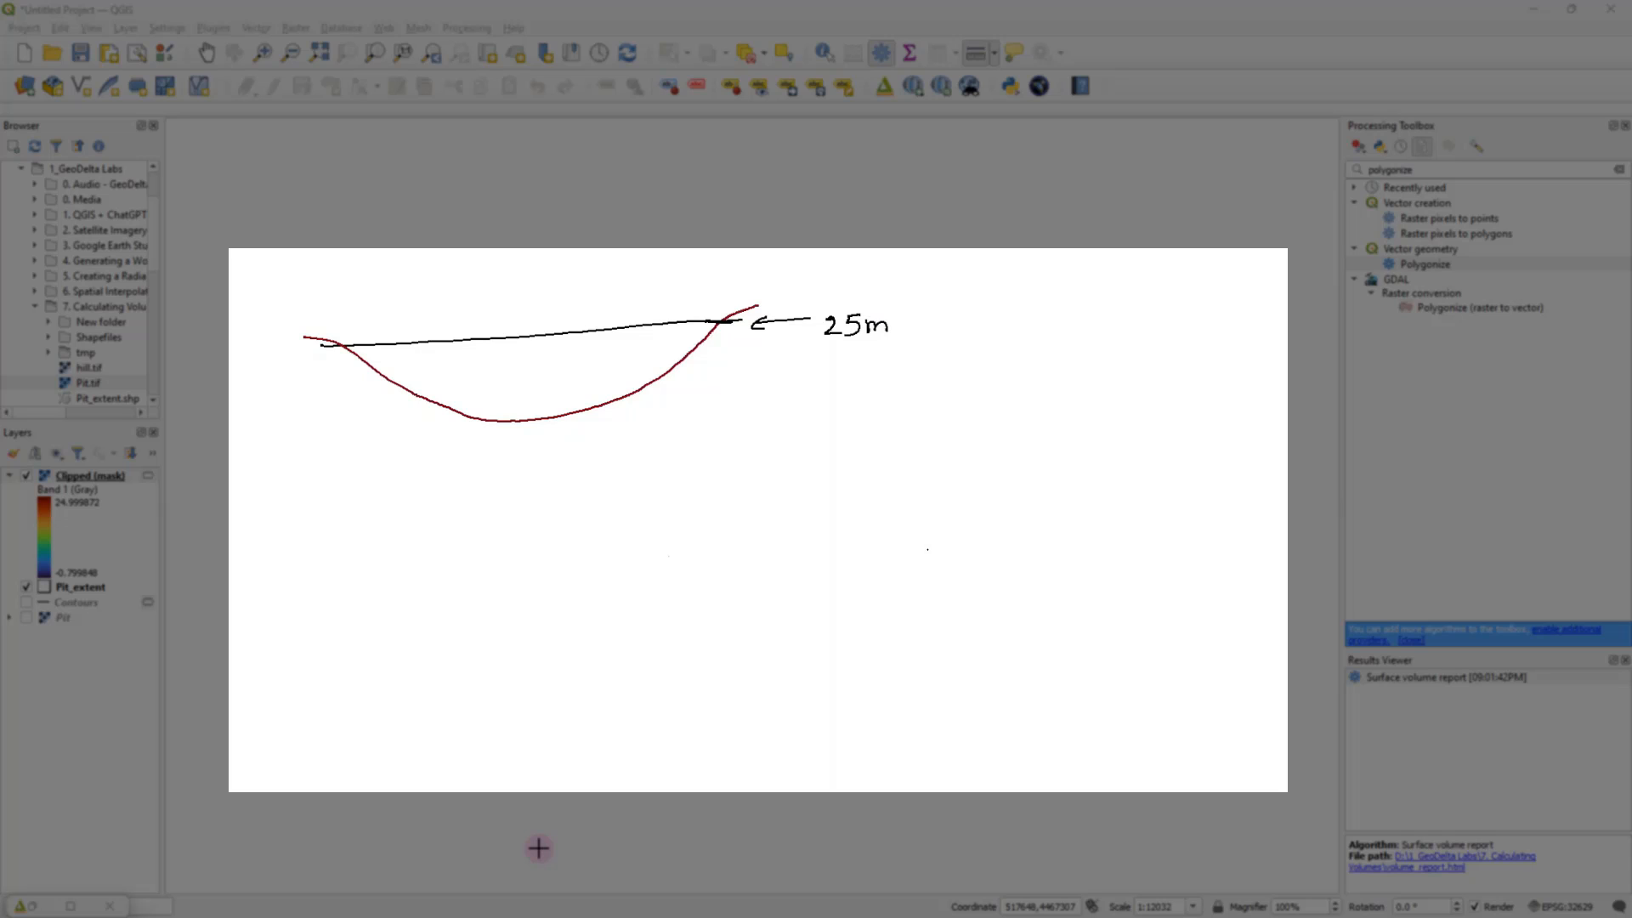
drag(449, 342, 449, 410)
drag(467, 341, 469, 418)
mouse_move(454, 415)
mouse_down()
mouse_move(418, 436)
mouse_move(460, 430)
mouse_move(382, 455)
mouse_move(429, 459)
mouse_up()
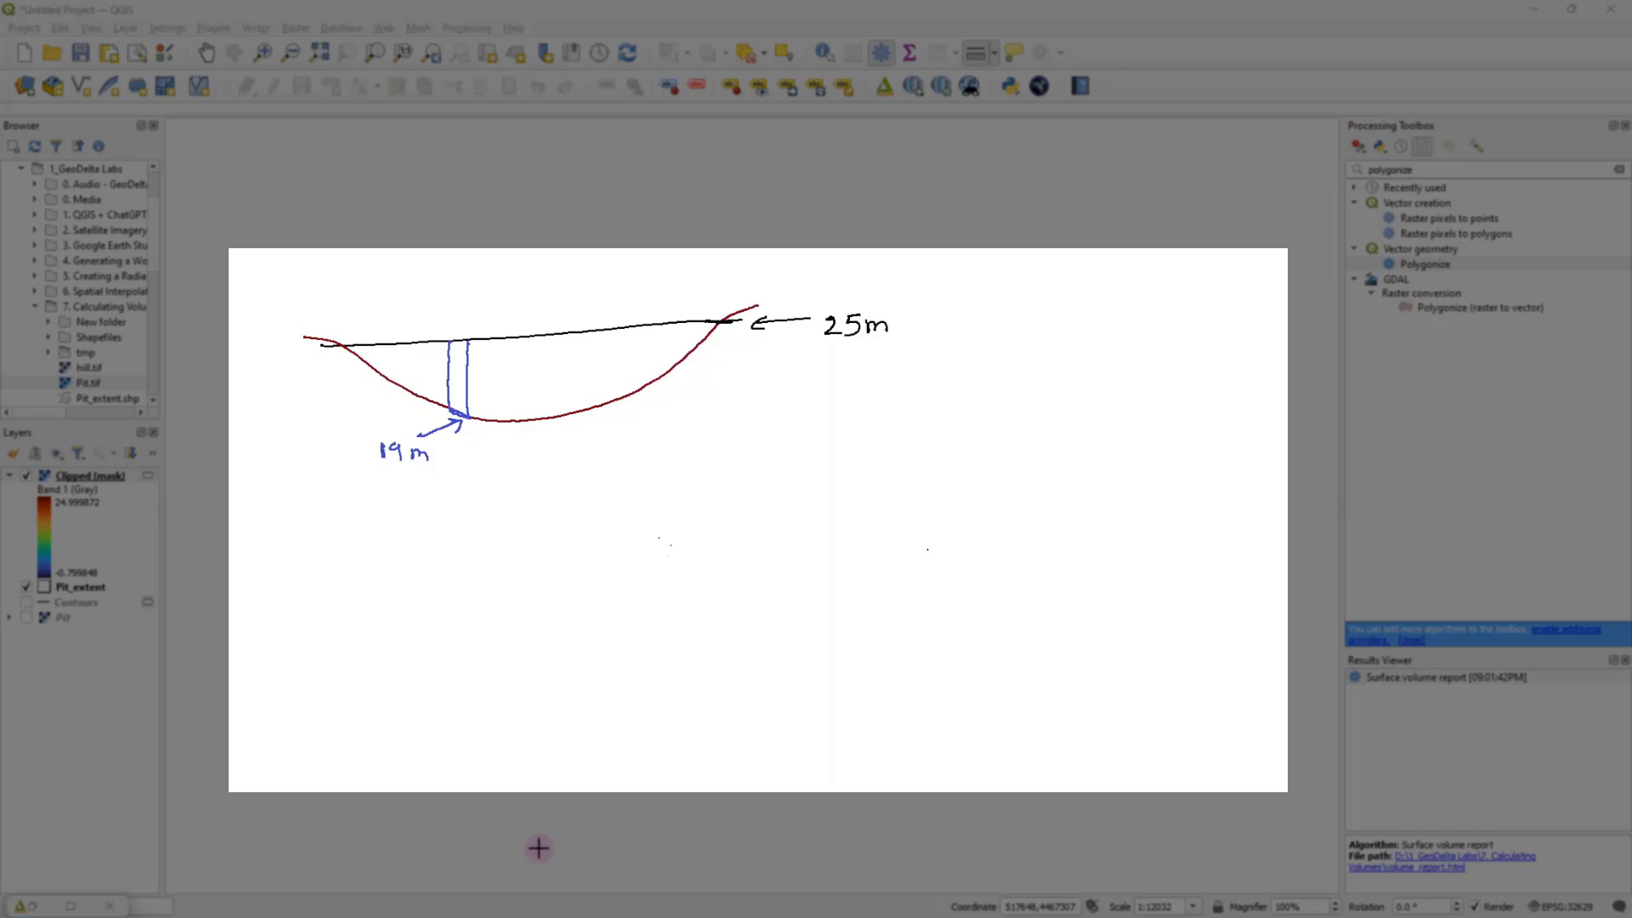
mouse_move(478, 371)
mouse_down()
mouse_move(481, 418)
mouse_move(488, 351)
mouse_up()
drag(496, 501, 507, 520)
mouse_move(508, 500)
mouse_down()
mouse_move(496, 534)
mouse_move(542, 507)
mouse_move(577, 520)
mouse_up()
mouse_move(578, 495)
mouse_down()
mouse_move(578, 519)
mouse_move(618, 508)
mouse_up()
mouse_move(618, 495)
mouse_down()
mouse_move(618, 518)
mouse_move(653, 508)
mouse_up()
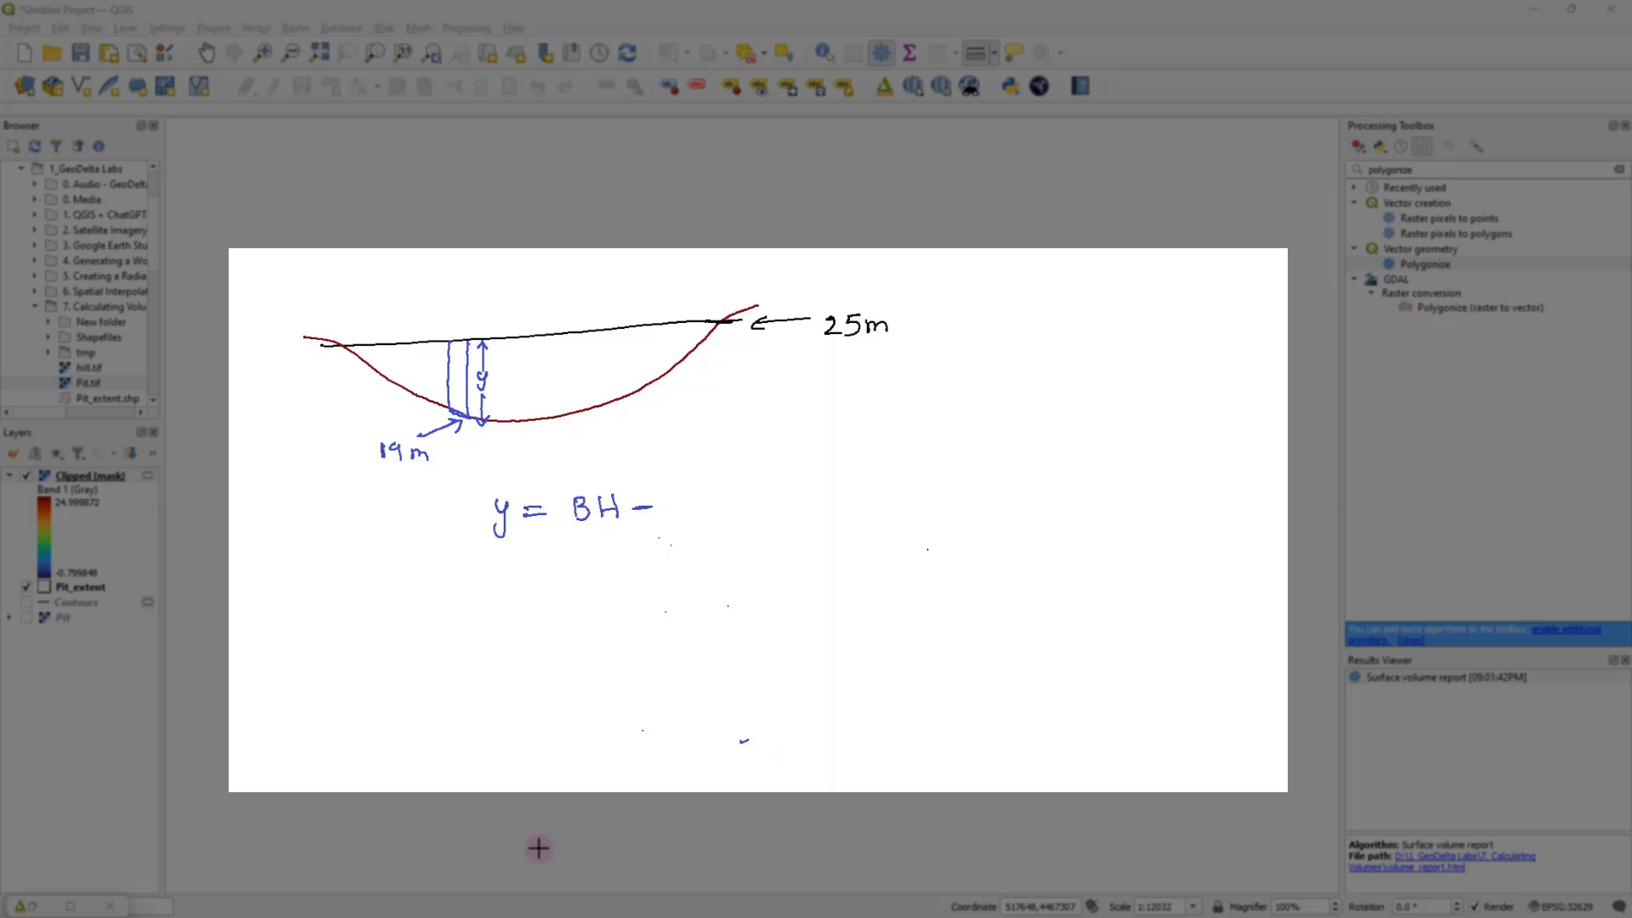
drag(674, 497, 673, 517)
drag(673, 497, 707, 494)
drag(489, 568, 491, 596)
drag(521, 571, 537, 570)
drag(521, 580, 537, 579)
drag(575, 562, 593, 581)
drag(599, 559, 597, 579)
drag(600, 560, 677, 584)
drag(696, 557, 693, 585)
drag(561, 553, 560, 596)
drag(707, 550, 713, 595)
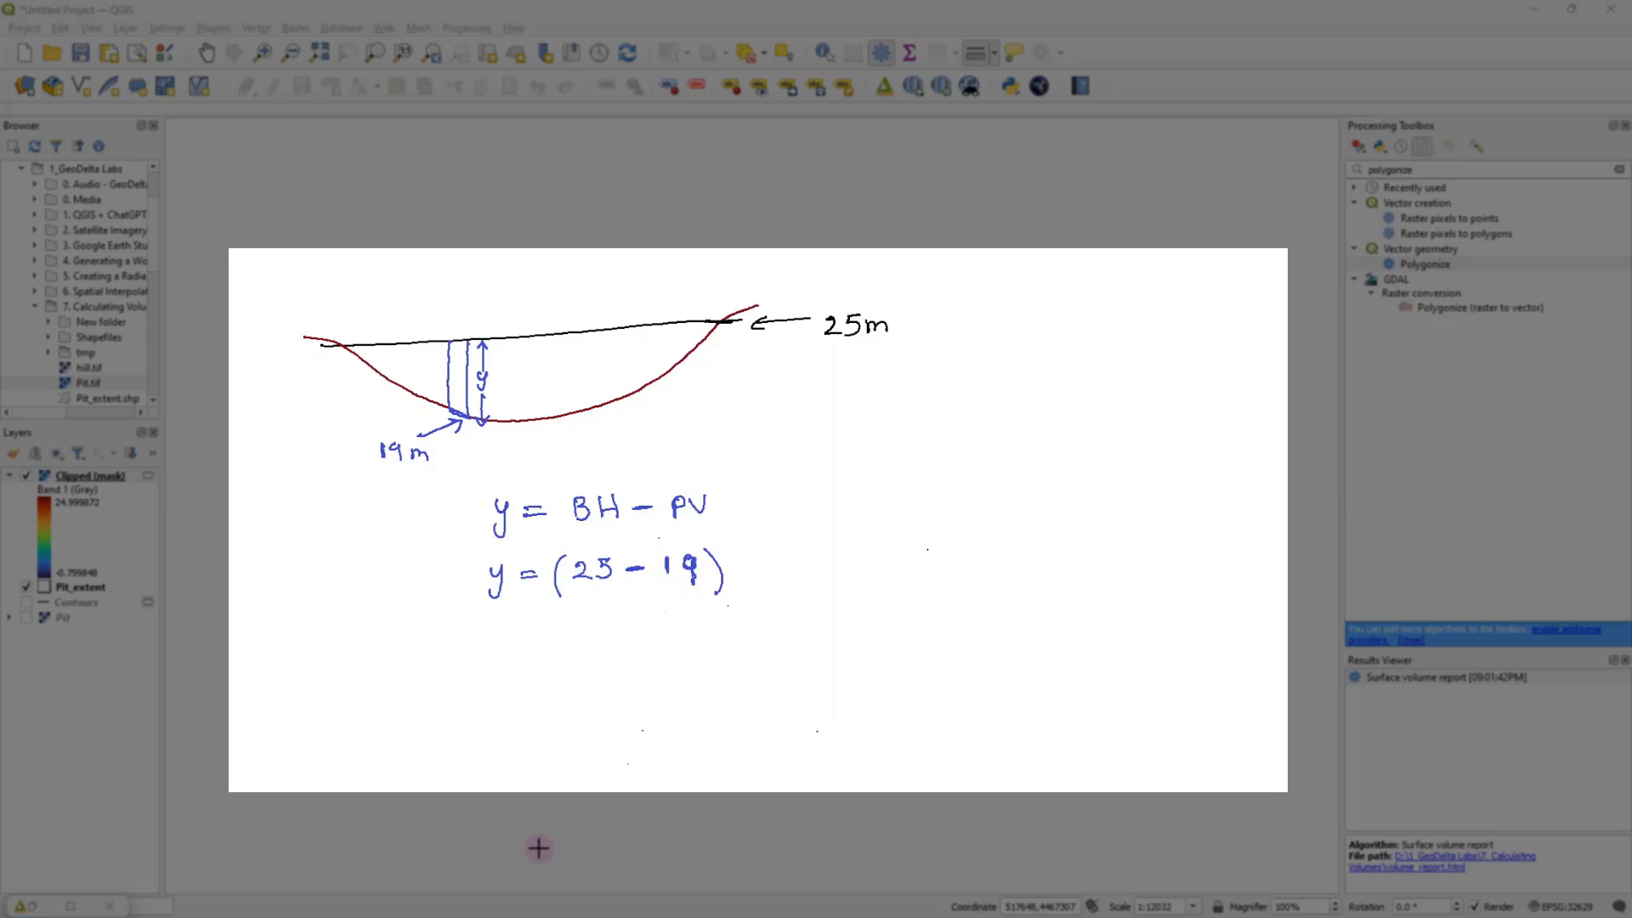
drag(606, 333, 609, 399)
mouse_move(627, 333)
mouse_down()
mouse_move(629, 400)
mouse_move(605, 405)
mouse_up()
drag(628, 331, 607, 334)
drag(644, 422, 624, 404)
mouse_move(625, 420)
mouse_down()
mouse_move(637, 407)
mouse_move(657, 438)
mouse_move(699, 437)
mouse_up()
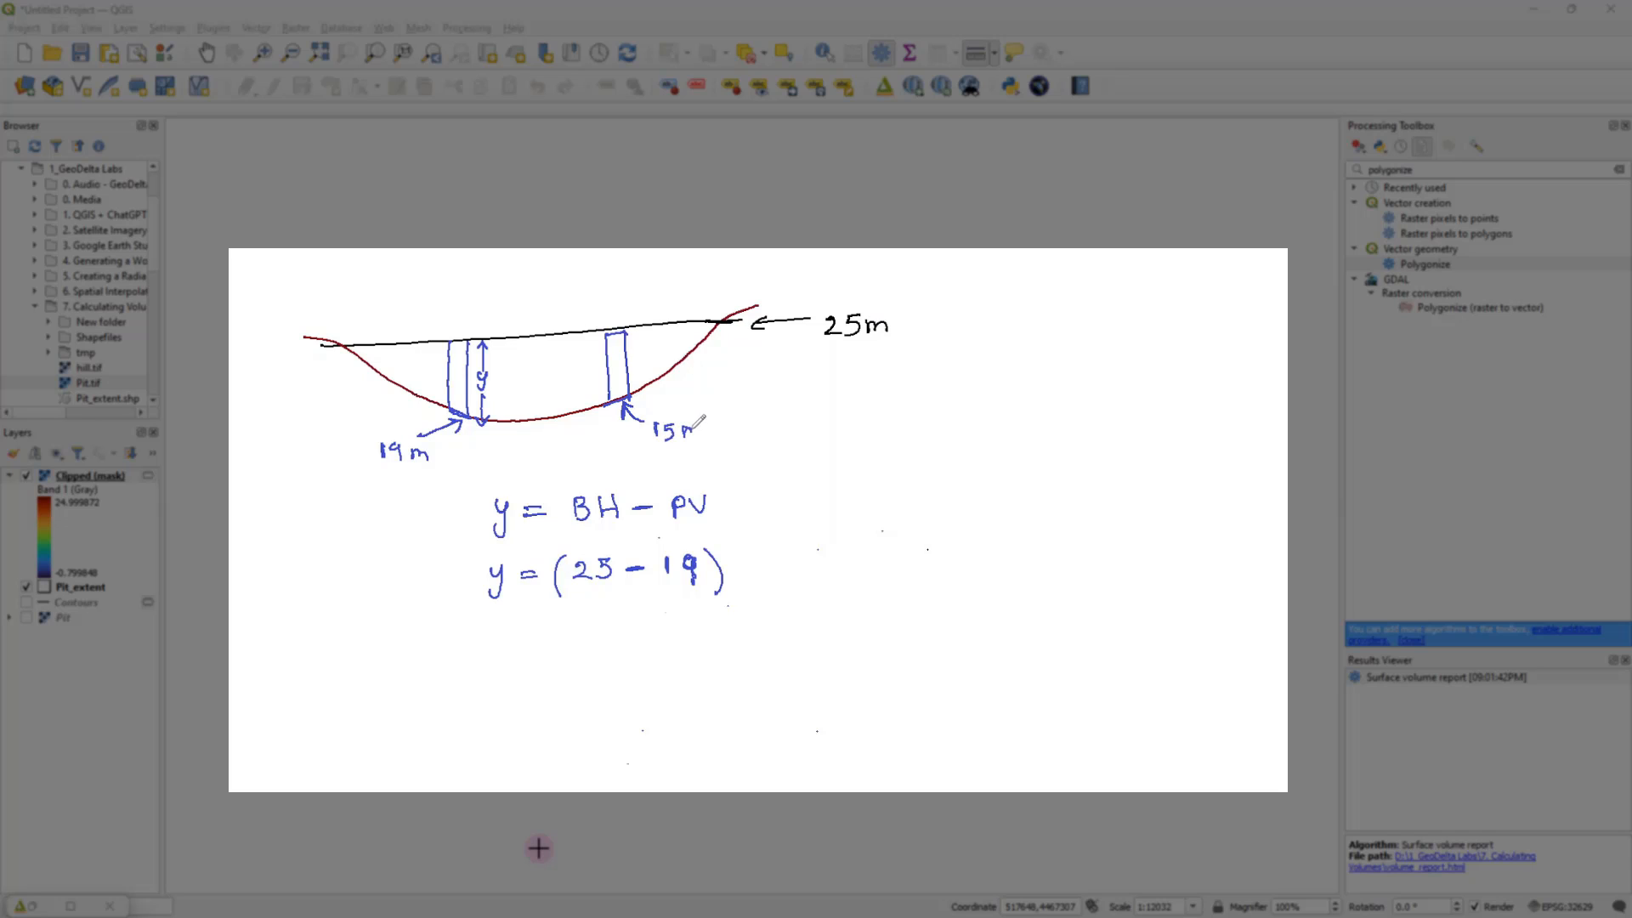
drag(604, 334, 626, 331)
mouse_move(482, 640)
mouse_down()
mouse_move(504, 664)
mouse_move(482, 664)
mouse_up()
drag(522, 644, 596, 656)
mouse_move(599, 635)
mouse_down()
mouse_move(598, 656)
mouse_move(638, 640)
mouse_move(678, 657)
mouse_up()
drag(682, 634, 707, 661)
drag(590, 615, 586, 669)
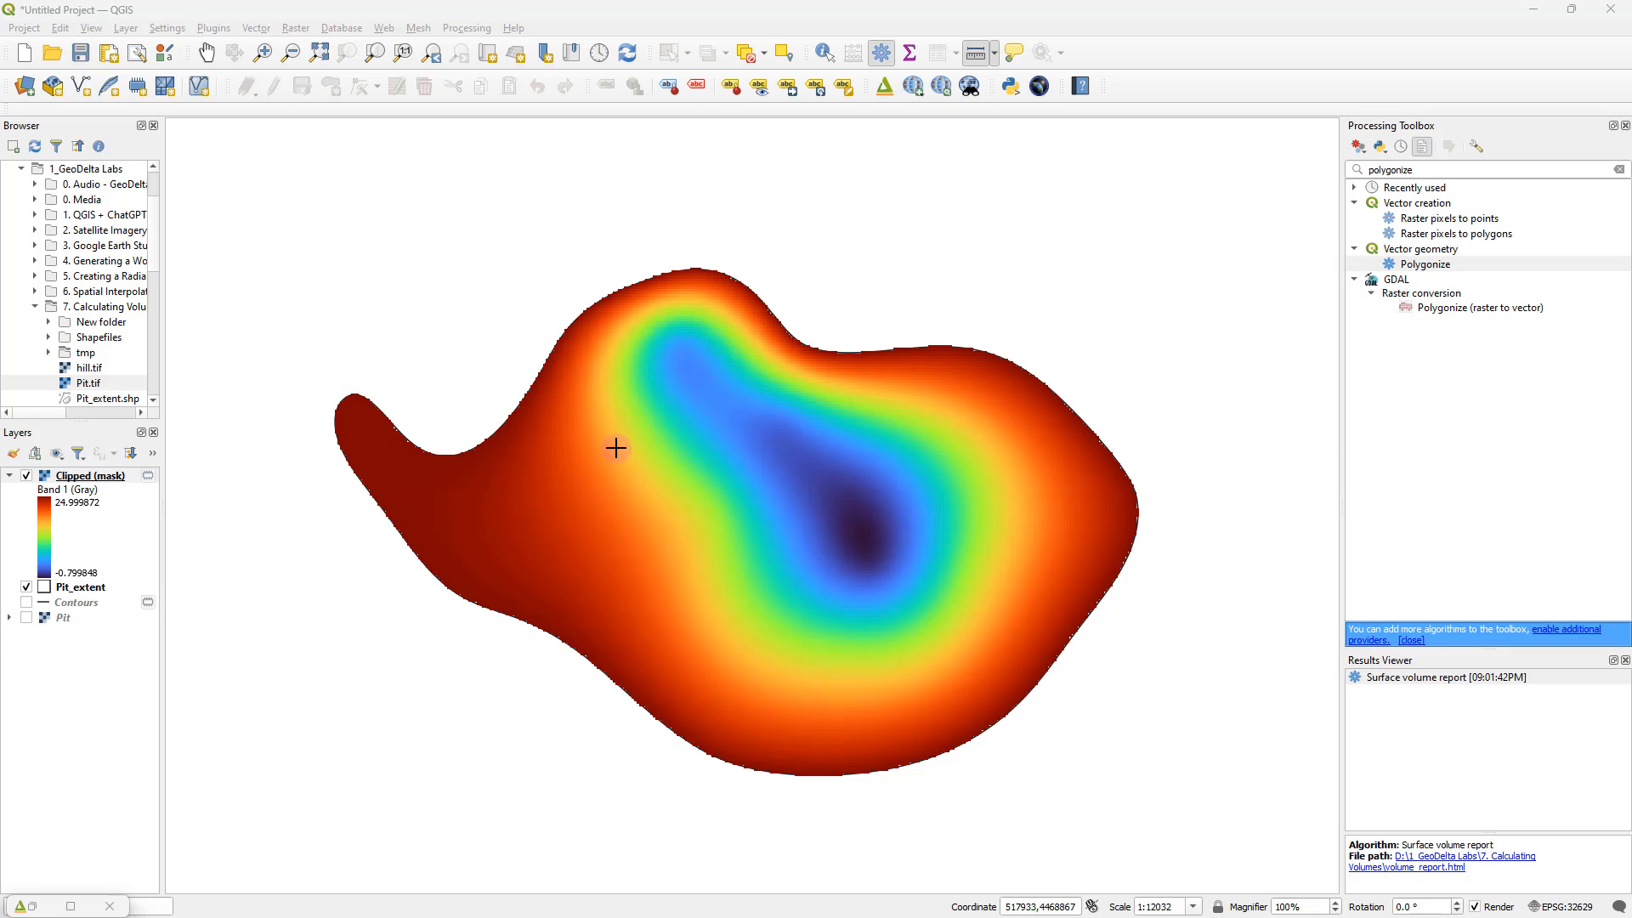
Step: Open the Raster Calculator and write the formula note "Depth * Area" in the expression
scroll(612, 476, up, 4)
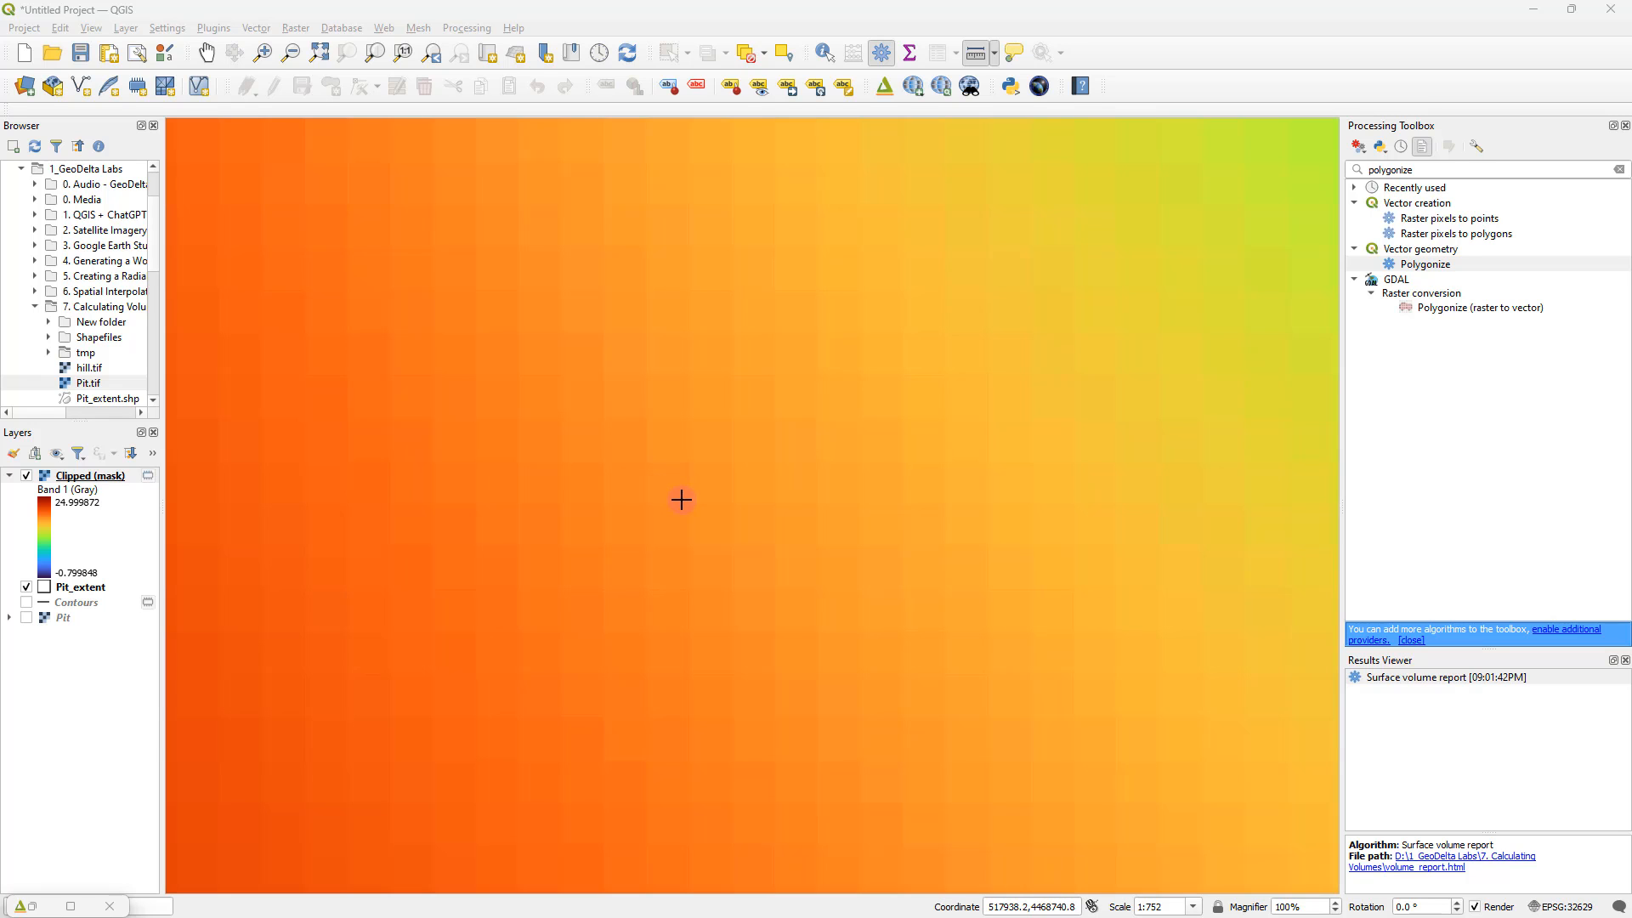
scroll(681, 499, down, 4)
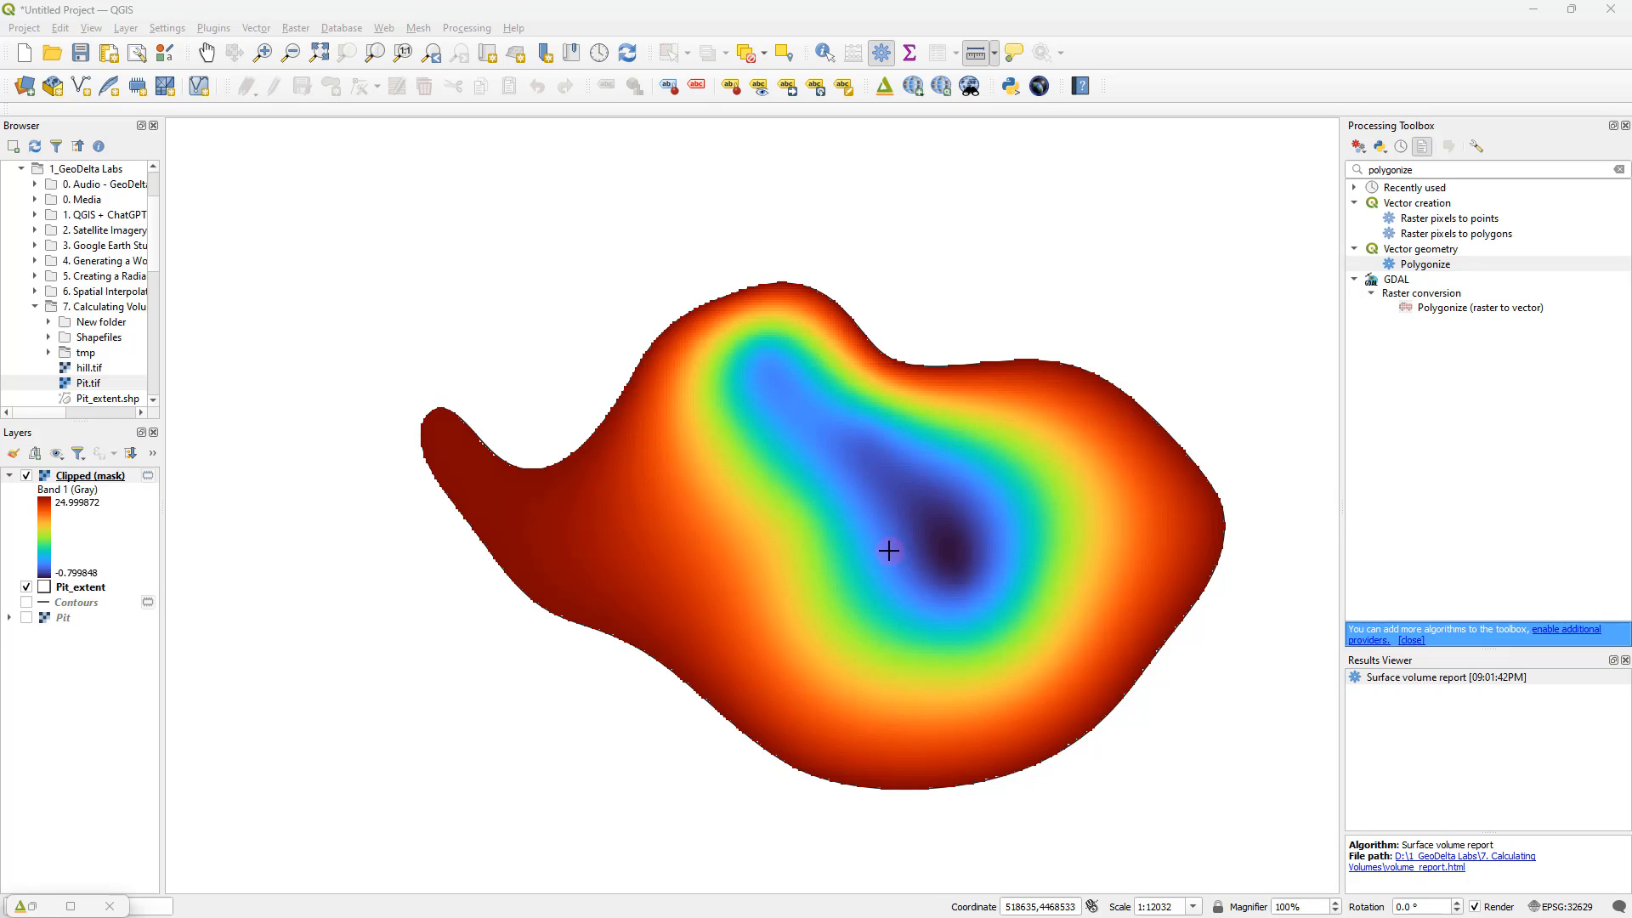
drag(889, 550, 822, 544)
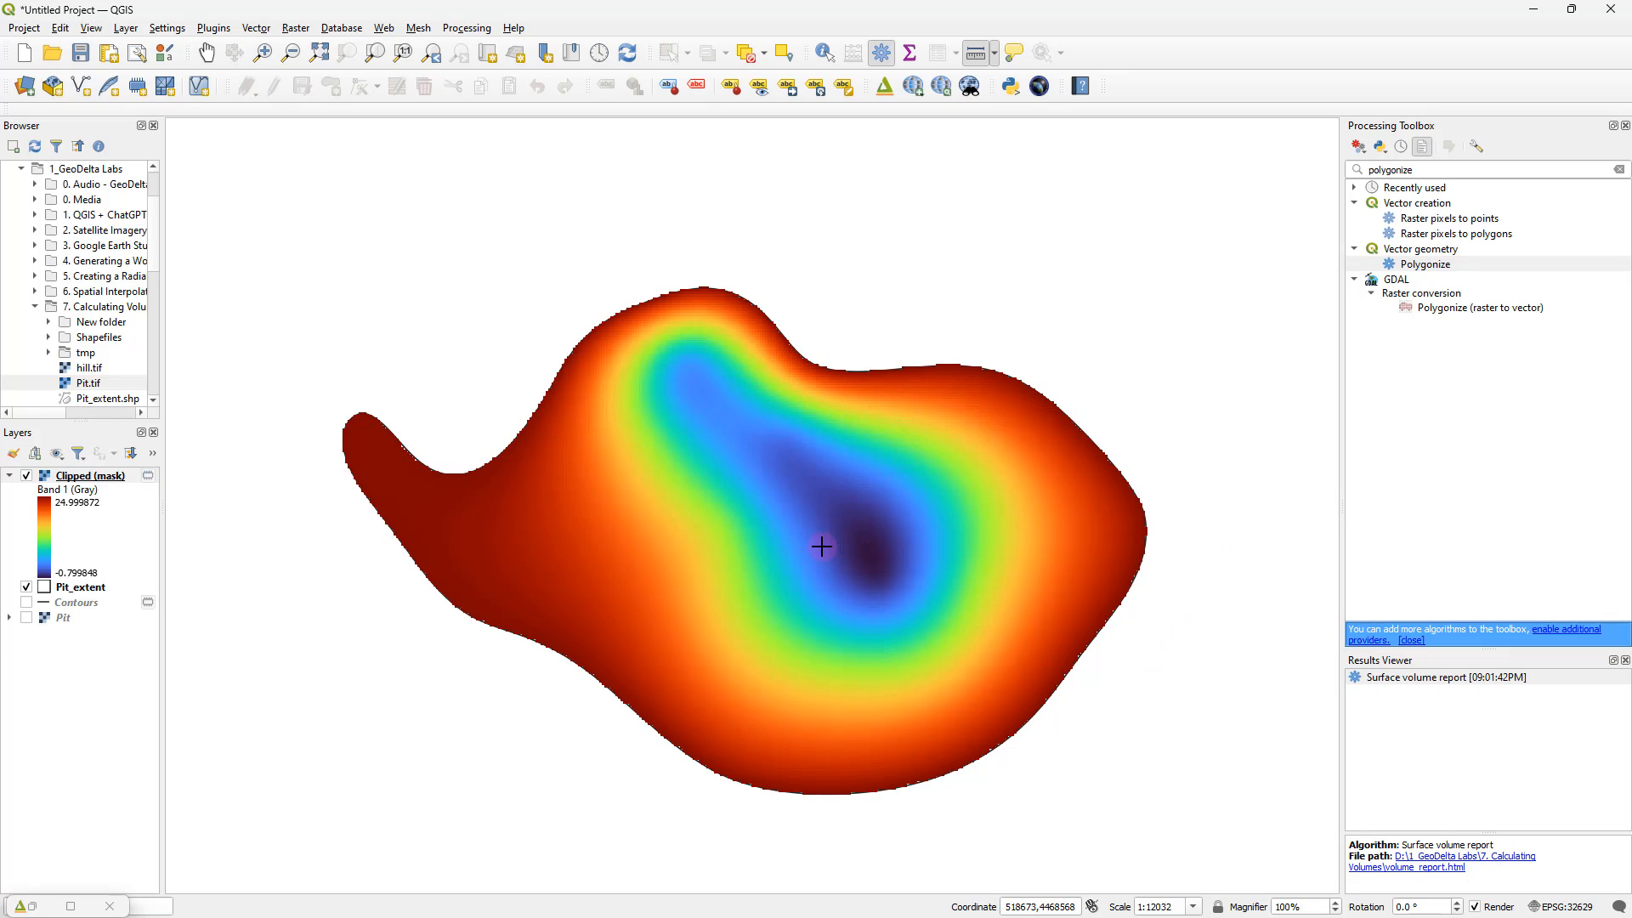
click(333, 31)
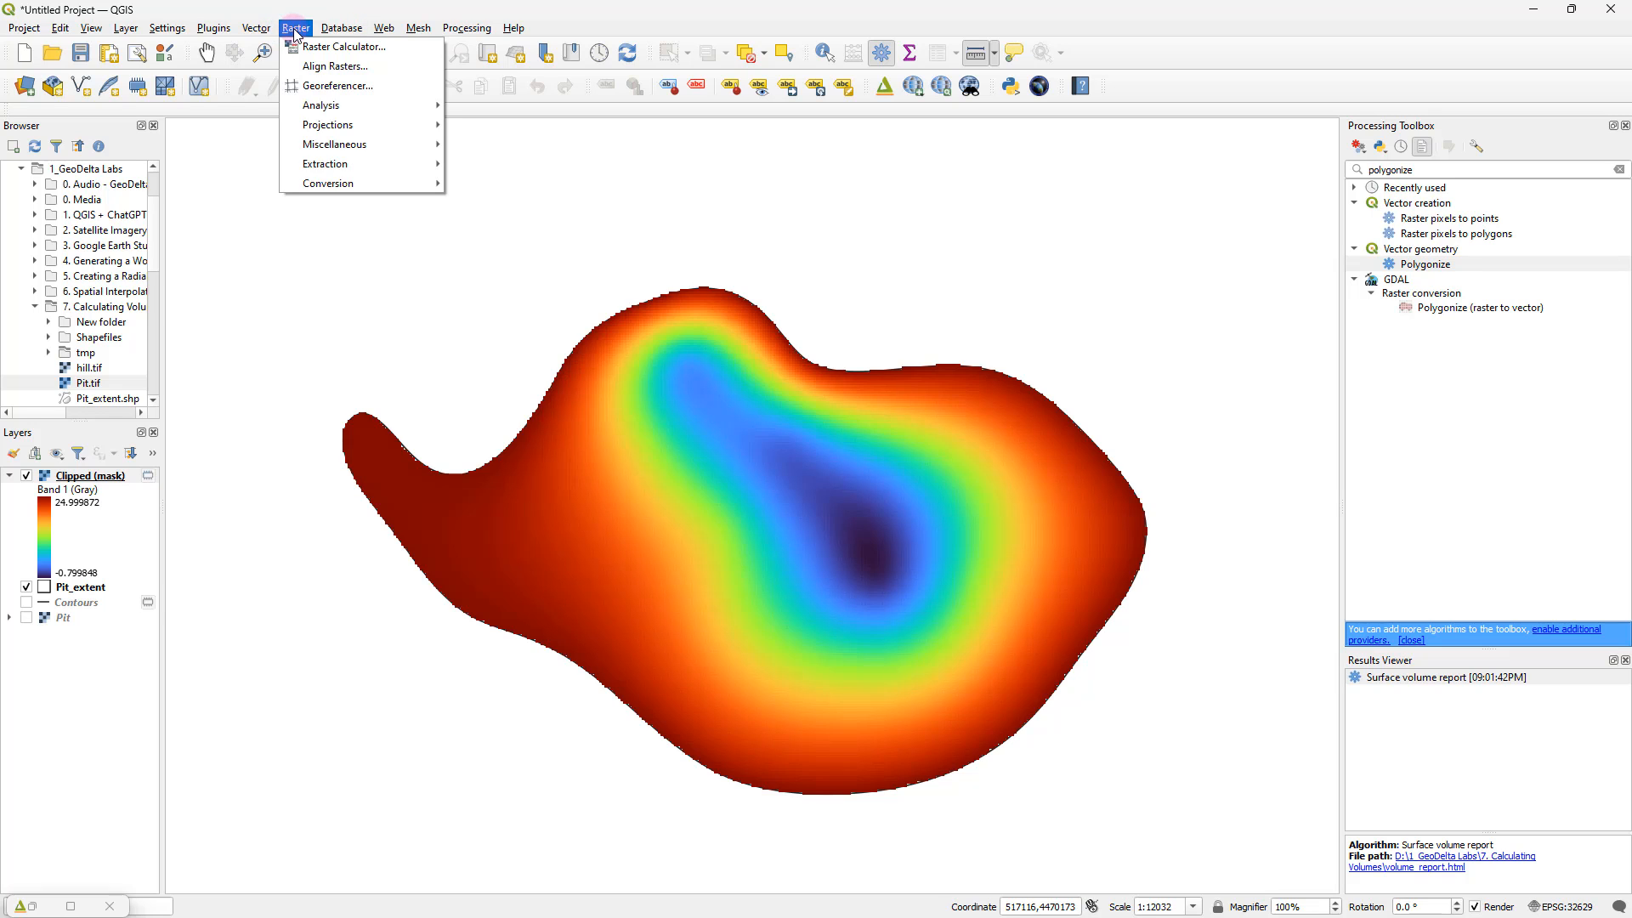
click(313, 48)
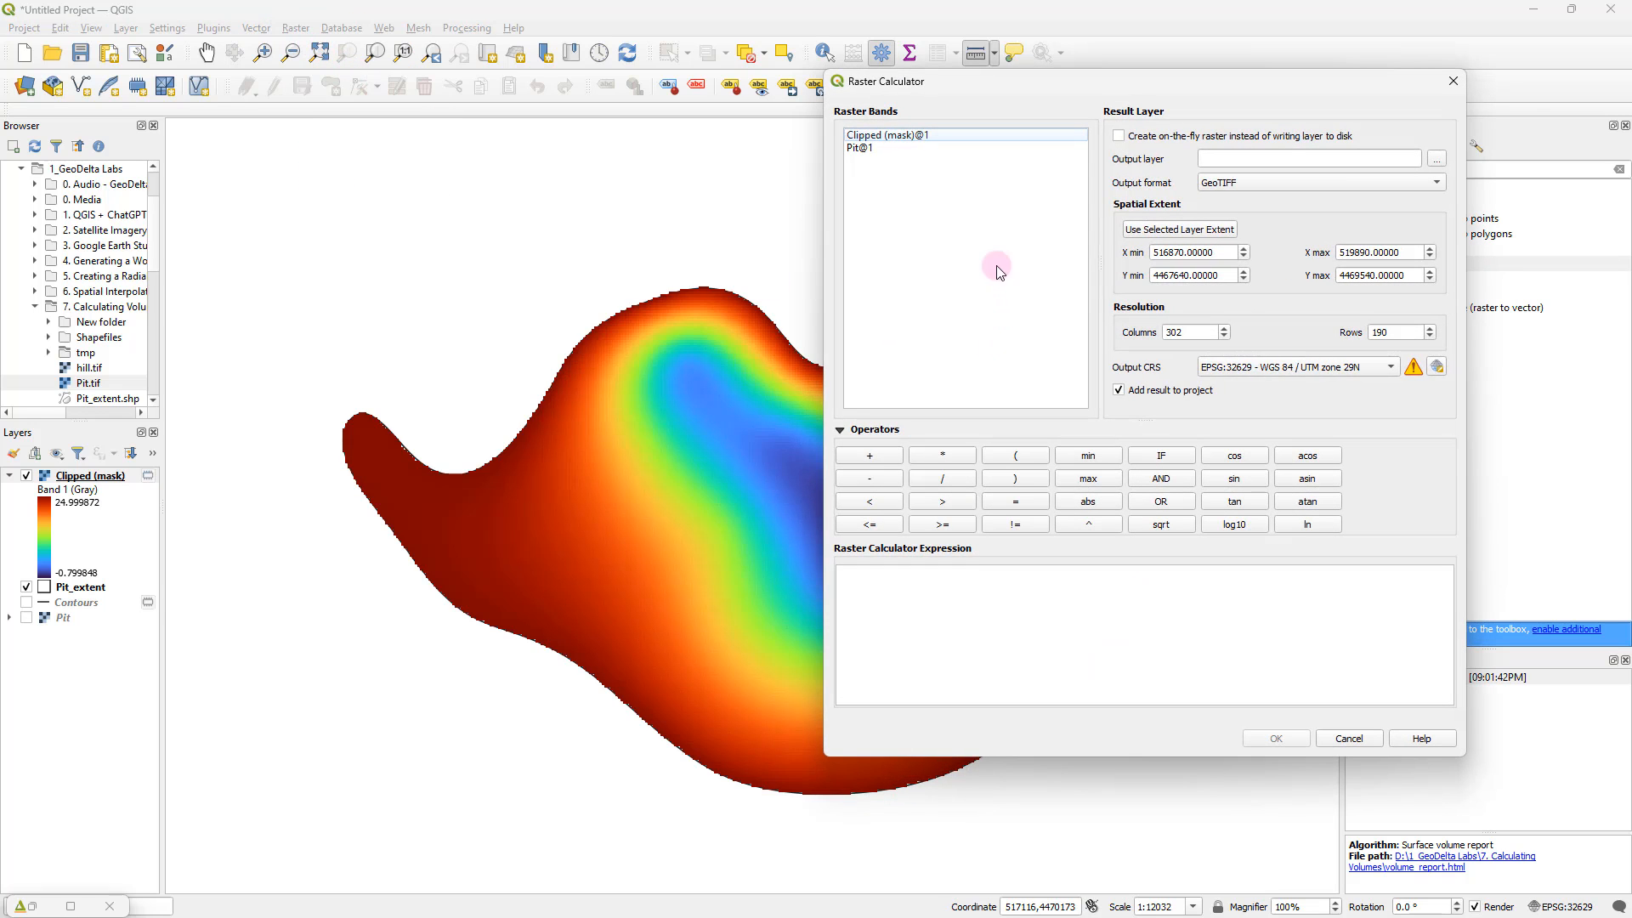
drag(927, 92, 883, 138)
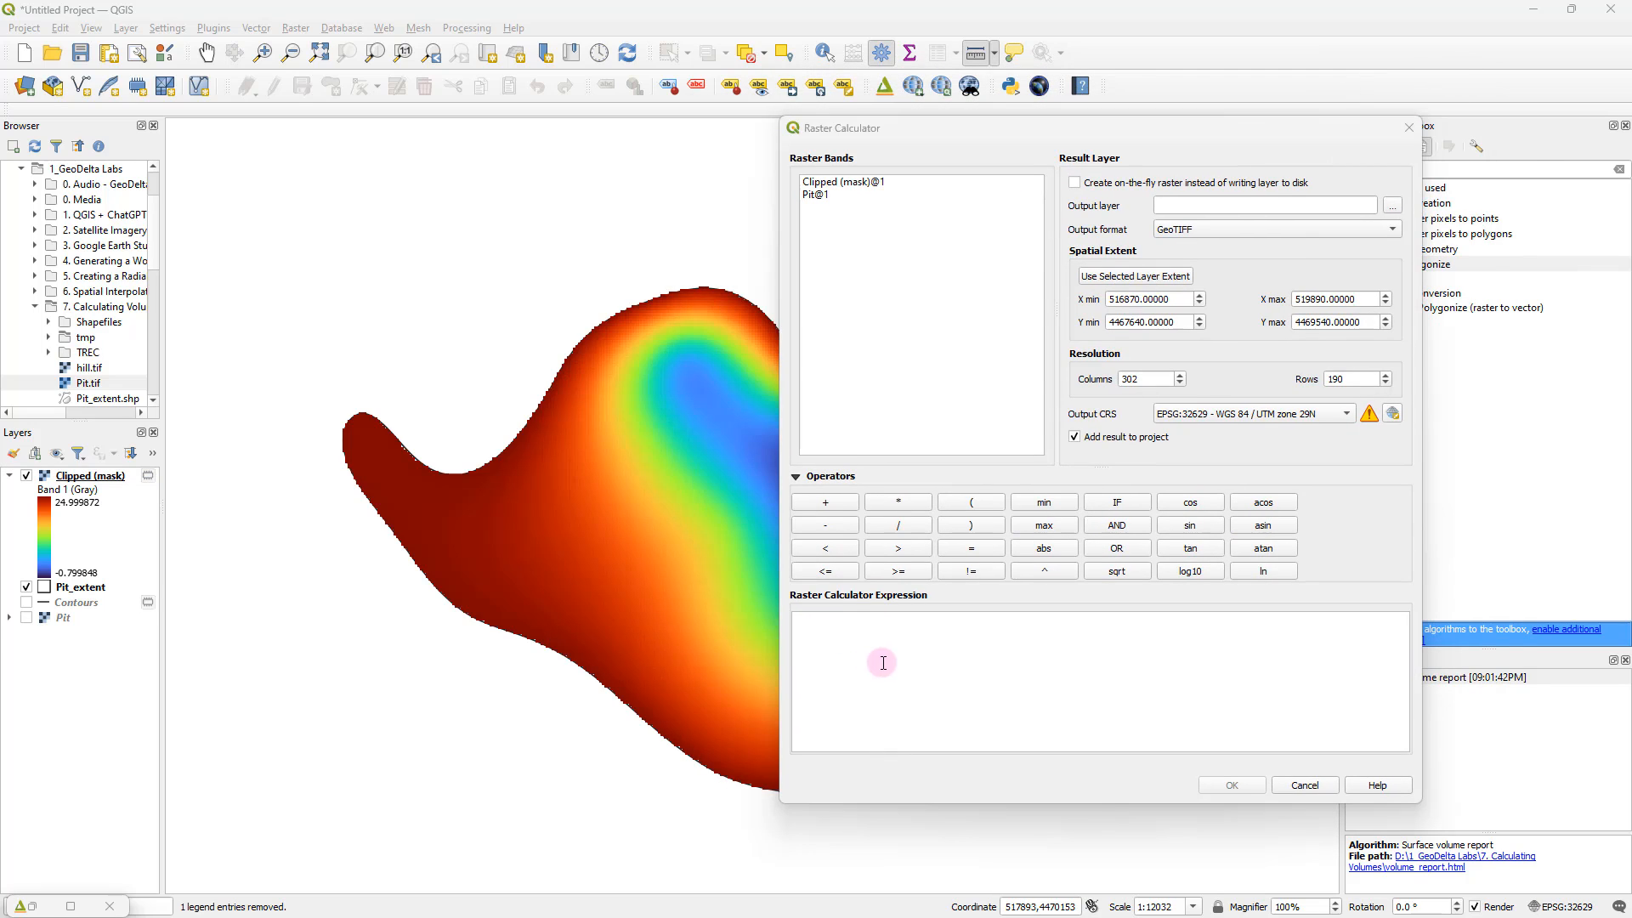
click(938, 641)
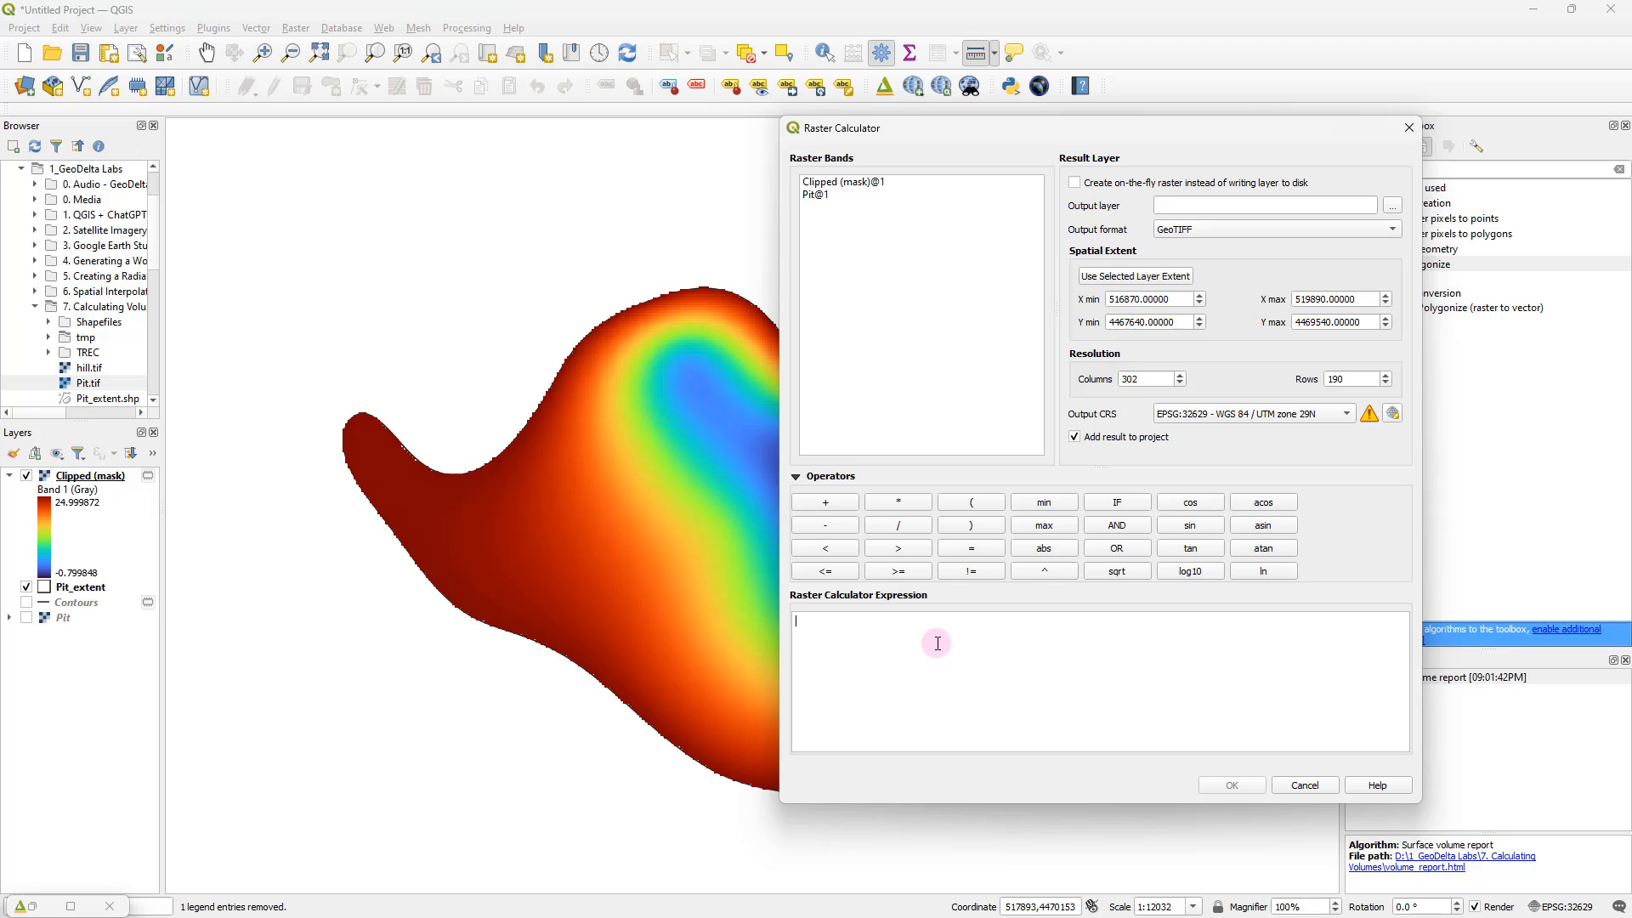
text(Depth * Area)
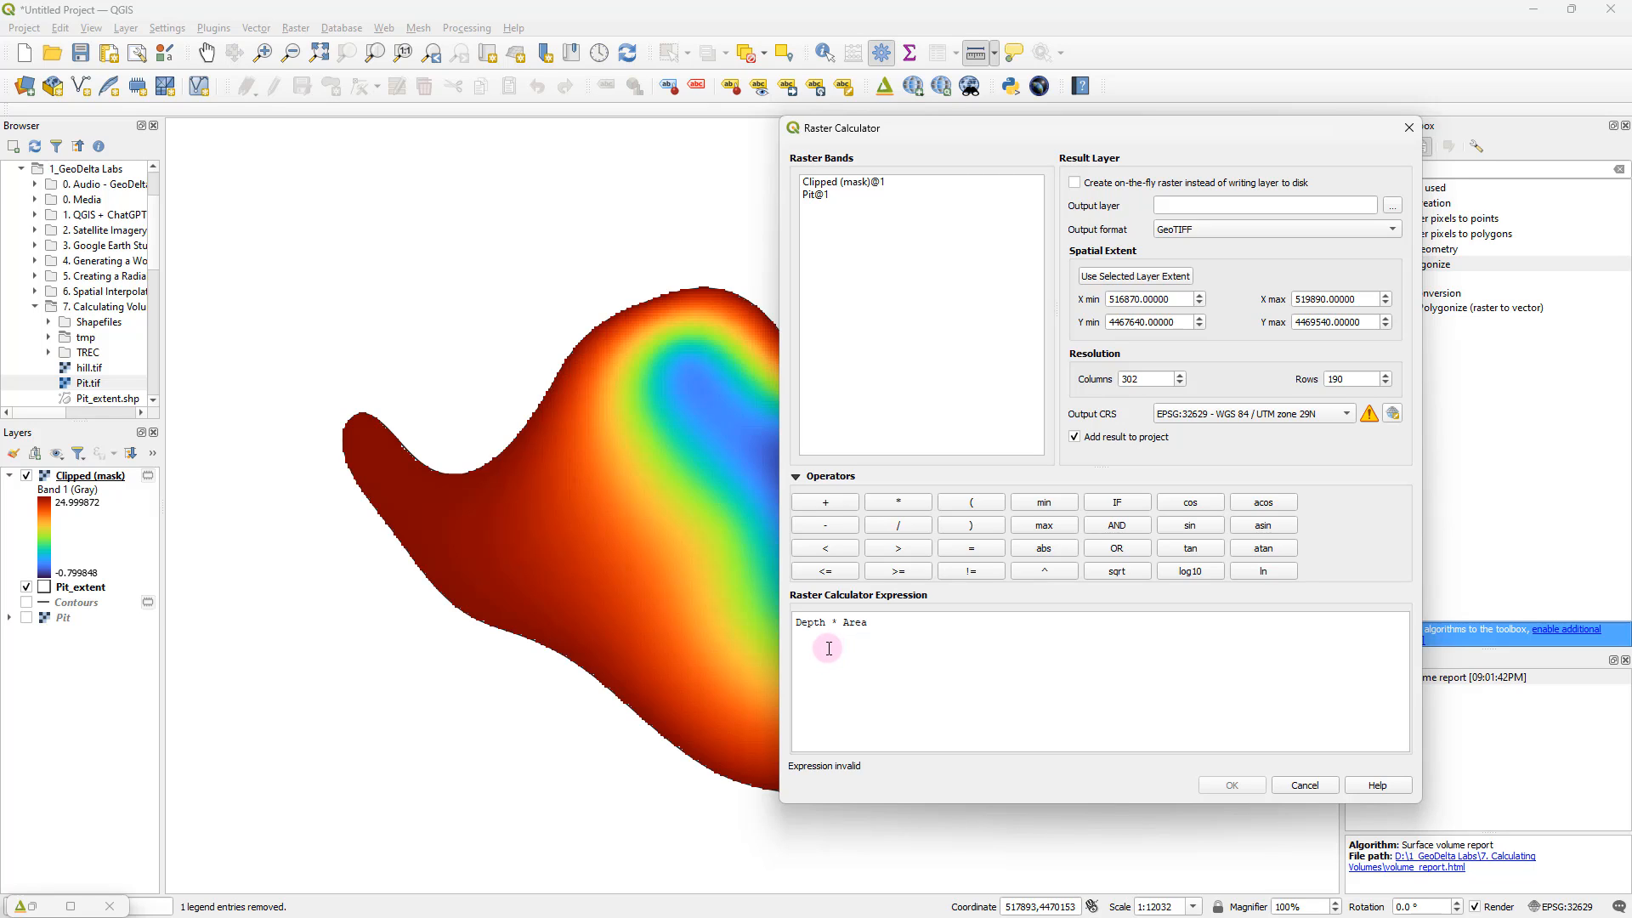
Step: Add the expression (BH - "Clipped (mask)@1")*10*10 below the formula note, using the clipped raster's band
text(BH -)
double_click(863, 183)
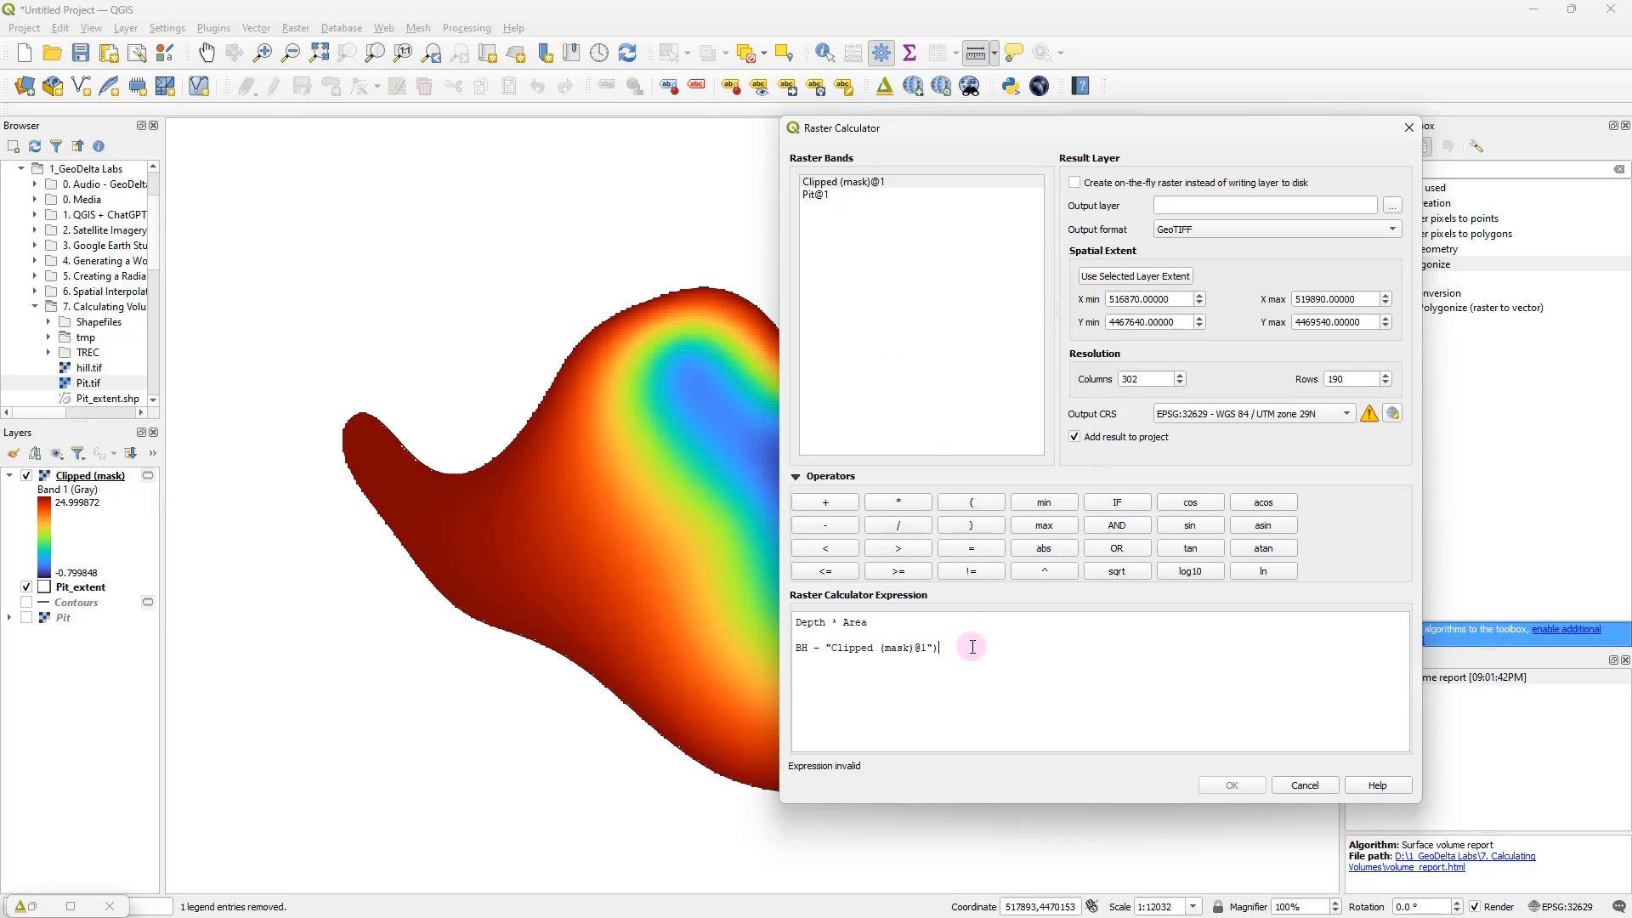
click(796, 647)
text(()
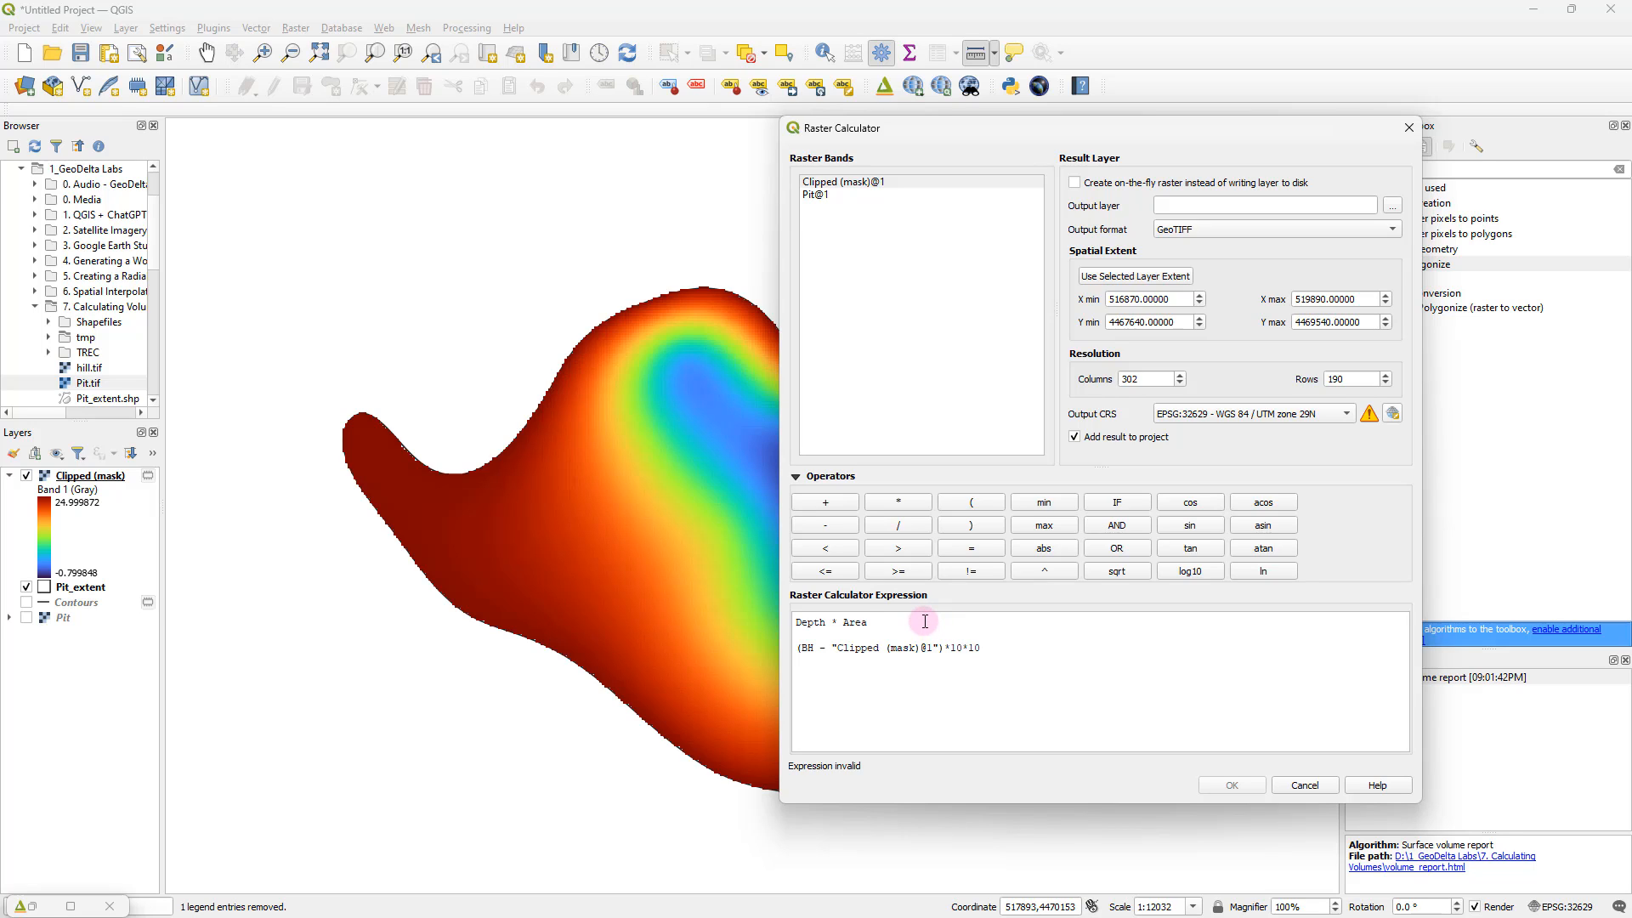
Step: Remove the "Depth * Area" note and replace BH with 25 in the raster expression
drag(899, 630, 795, 620)
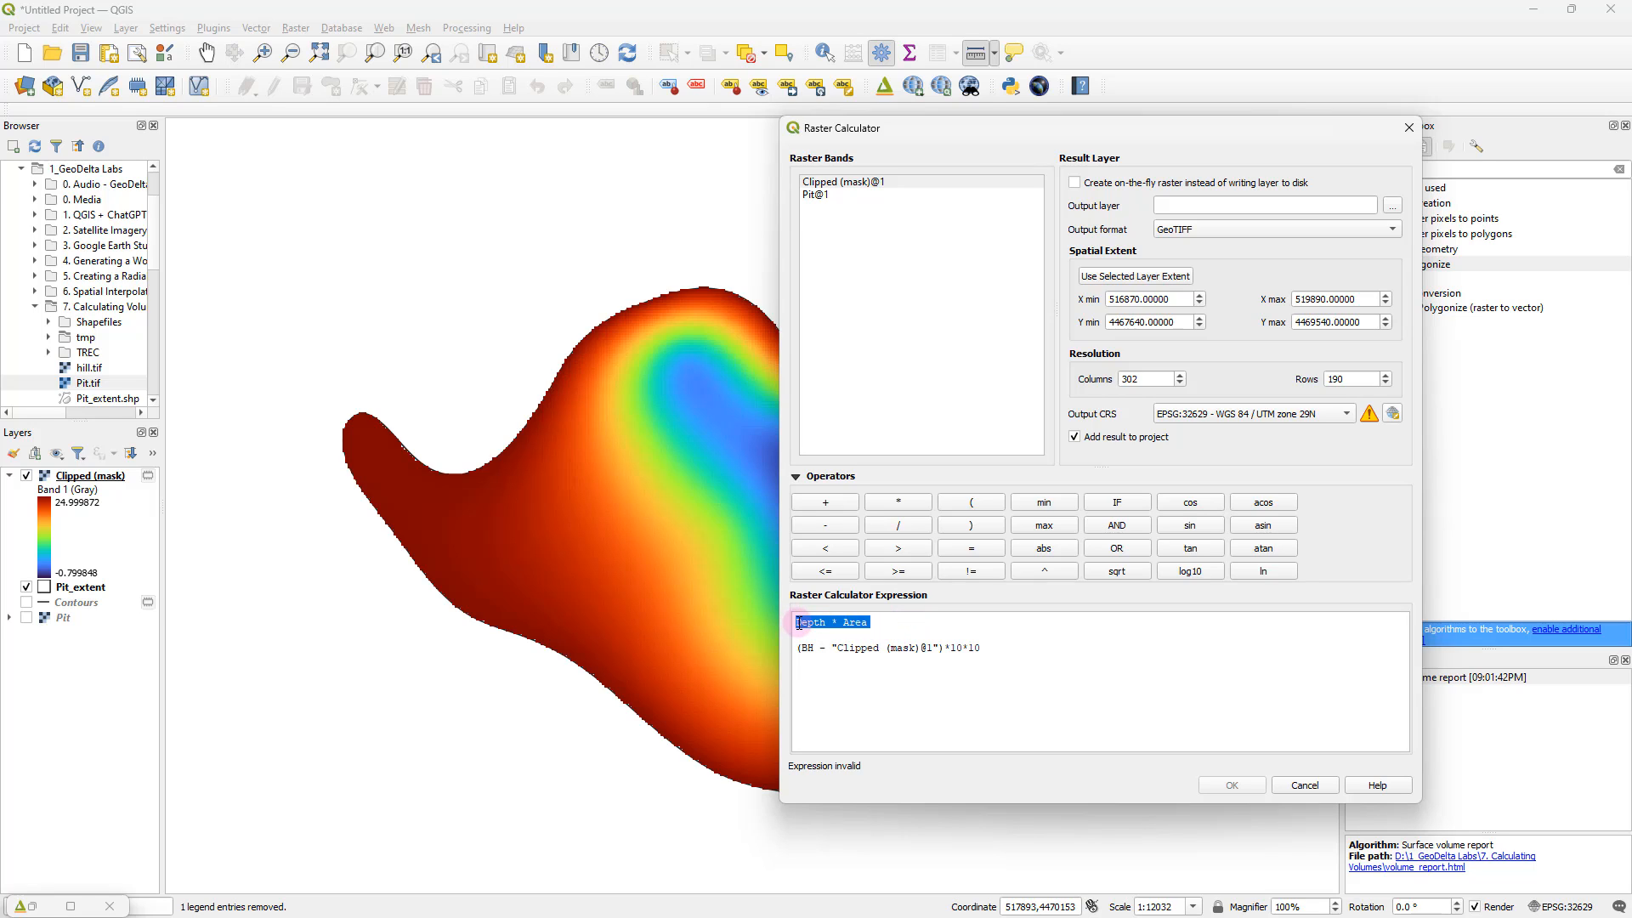
key(Delete)
key(Delete)
key(Delete)
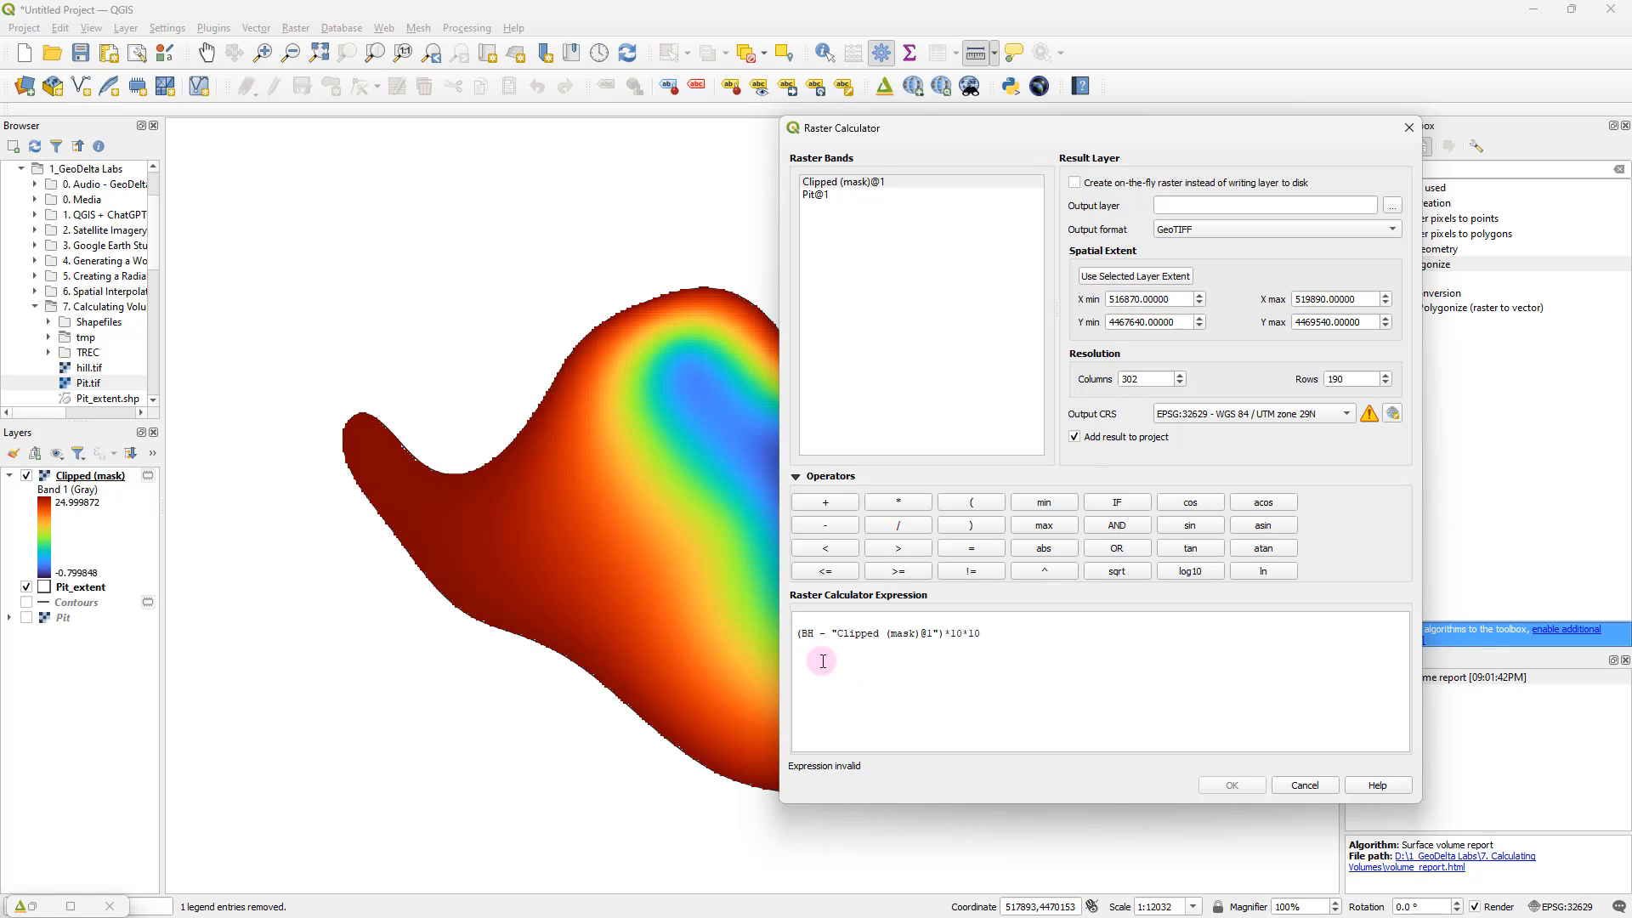
key(BackSpace)
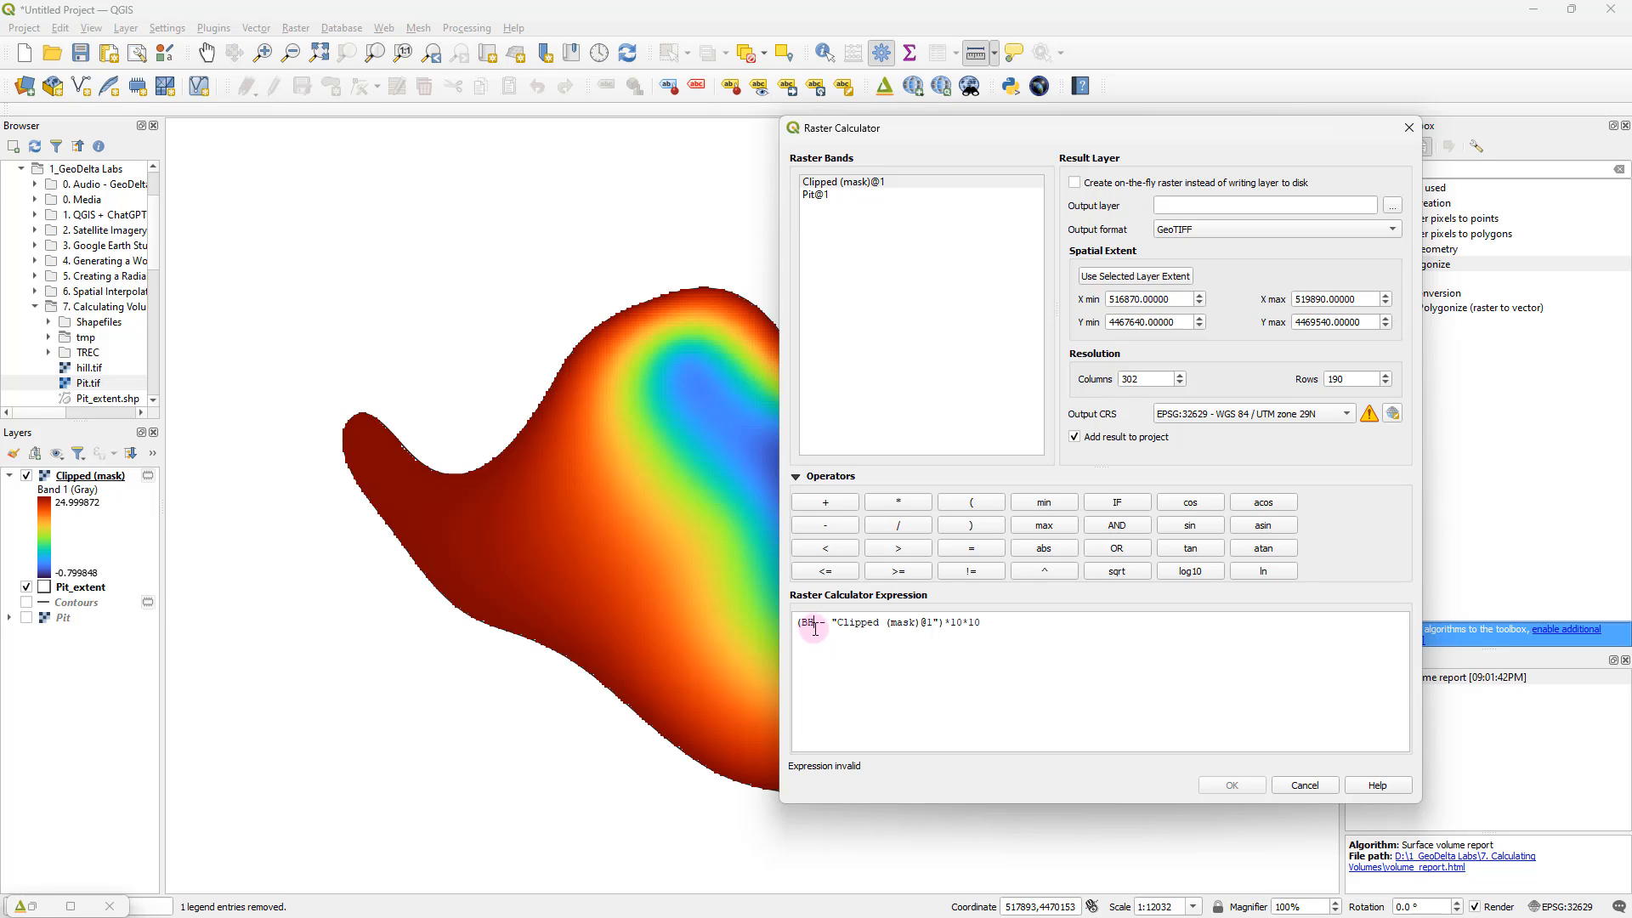
key(BackSpace)
key(BackSpace)
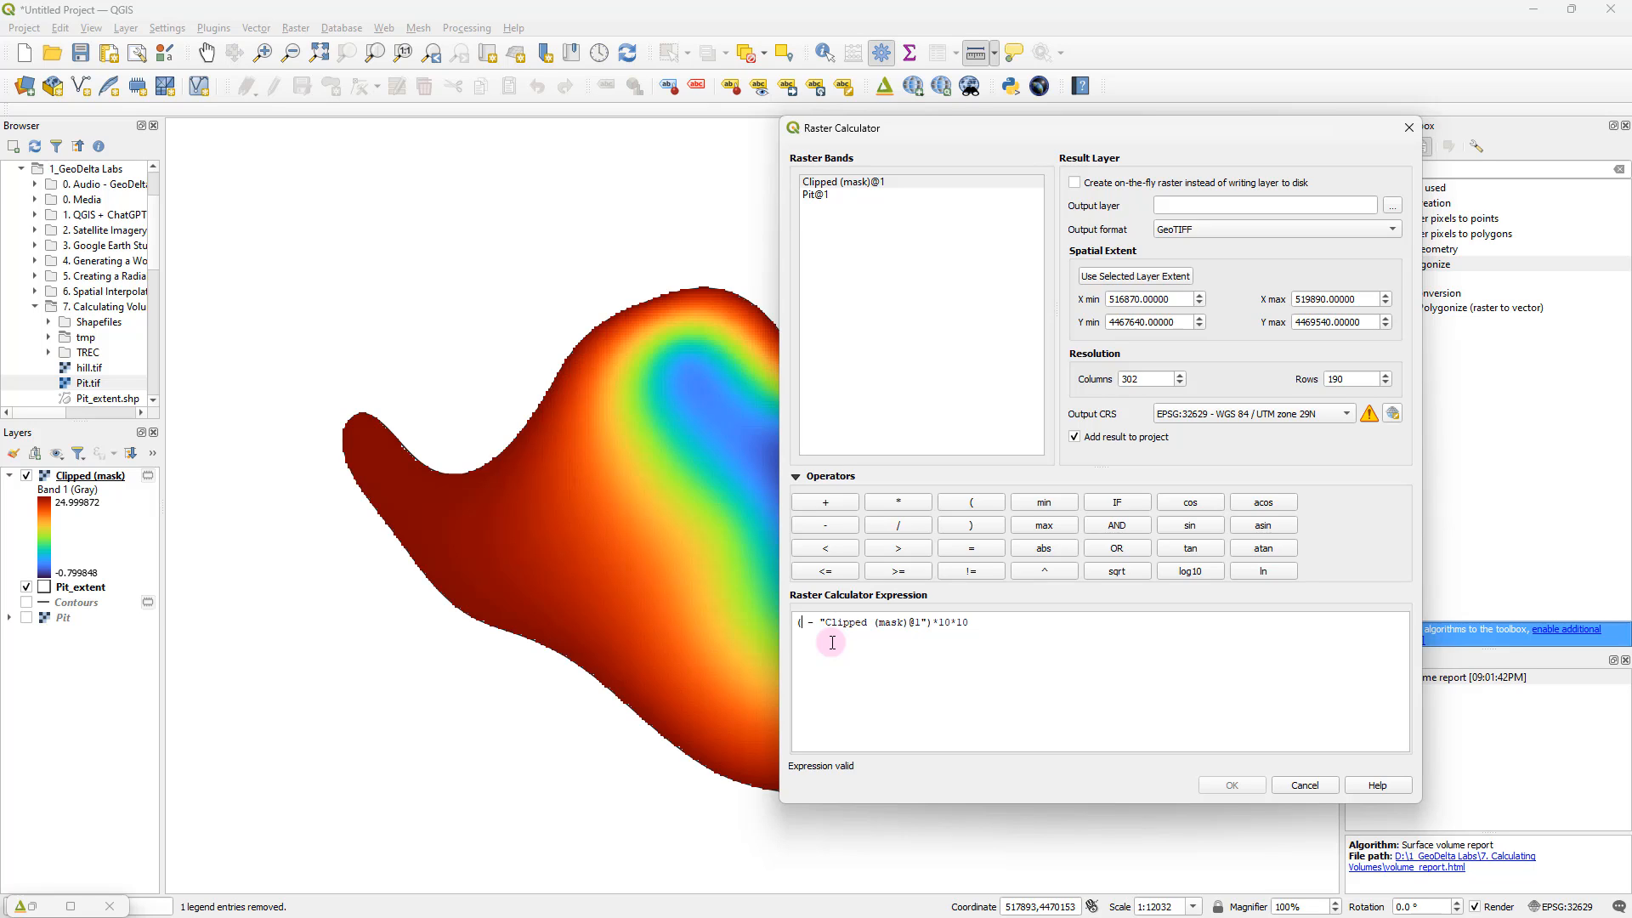
text(25)
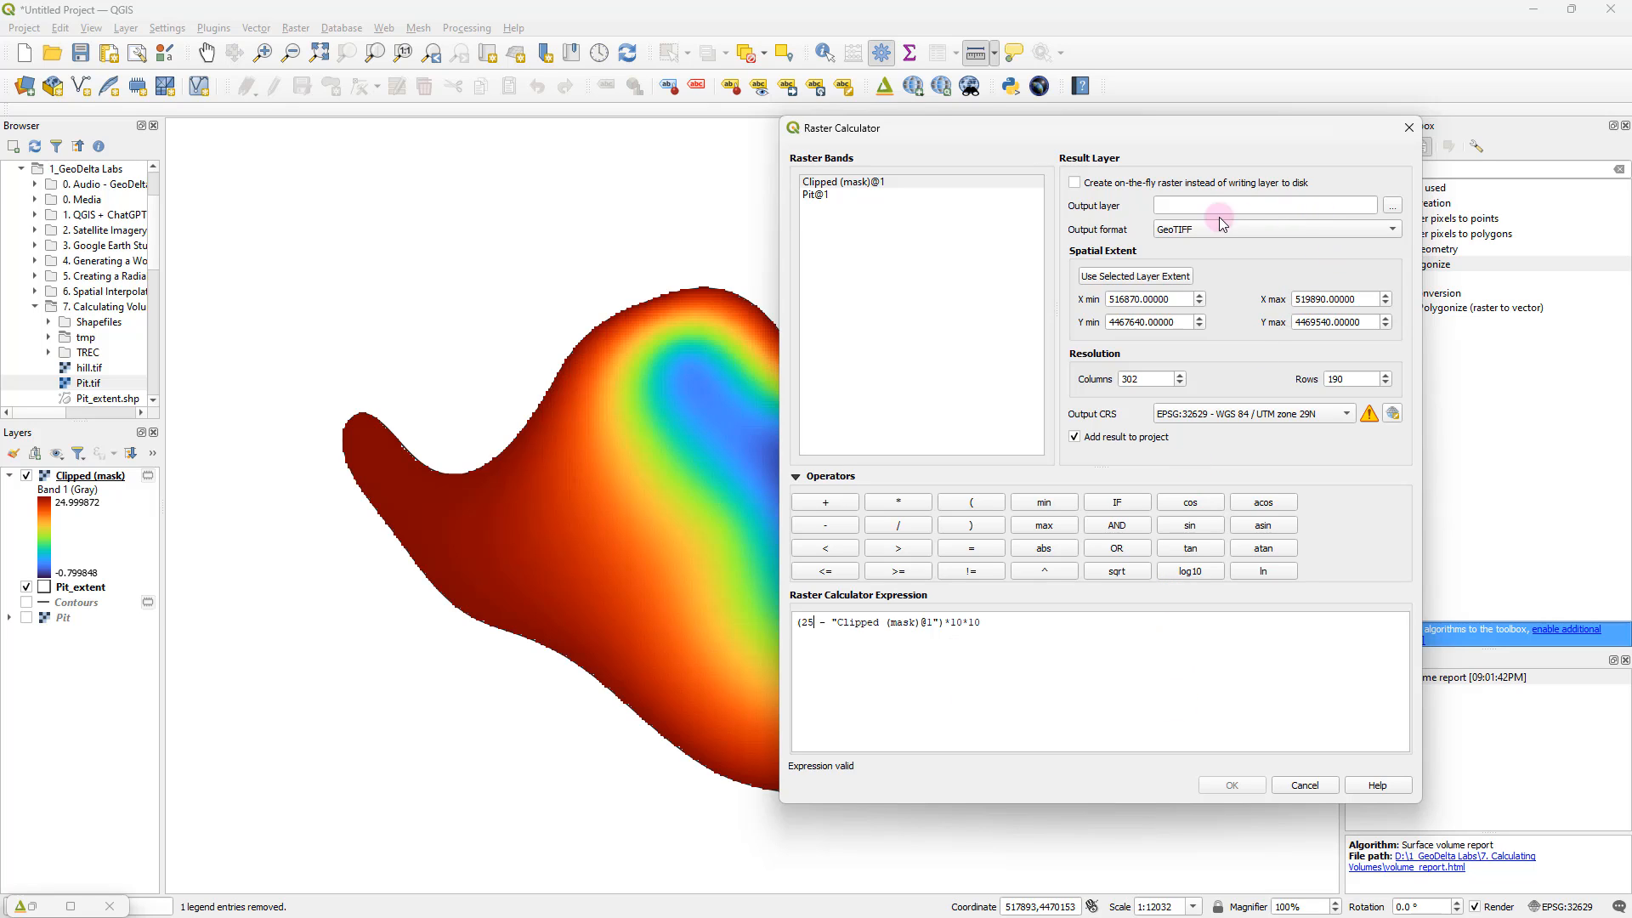
Step: Set the output layer to pit_volume in the 7. Calculating Volumes folder and run the raster calculation
click(1393, 207)
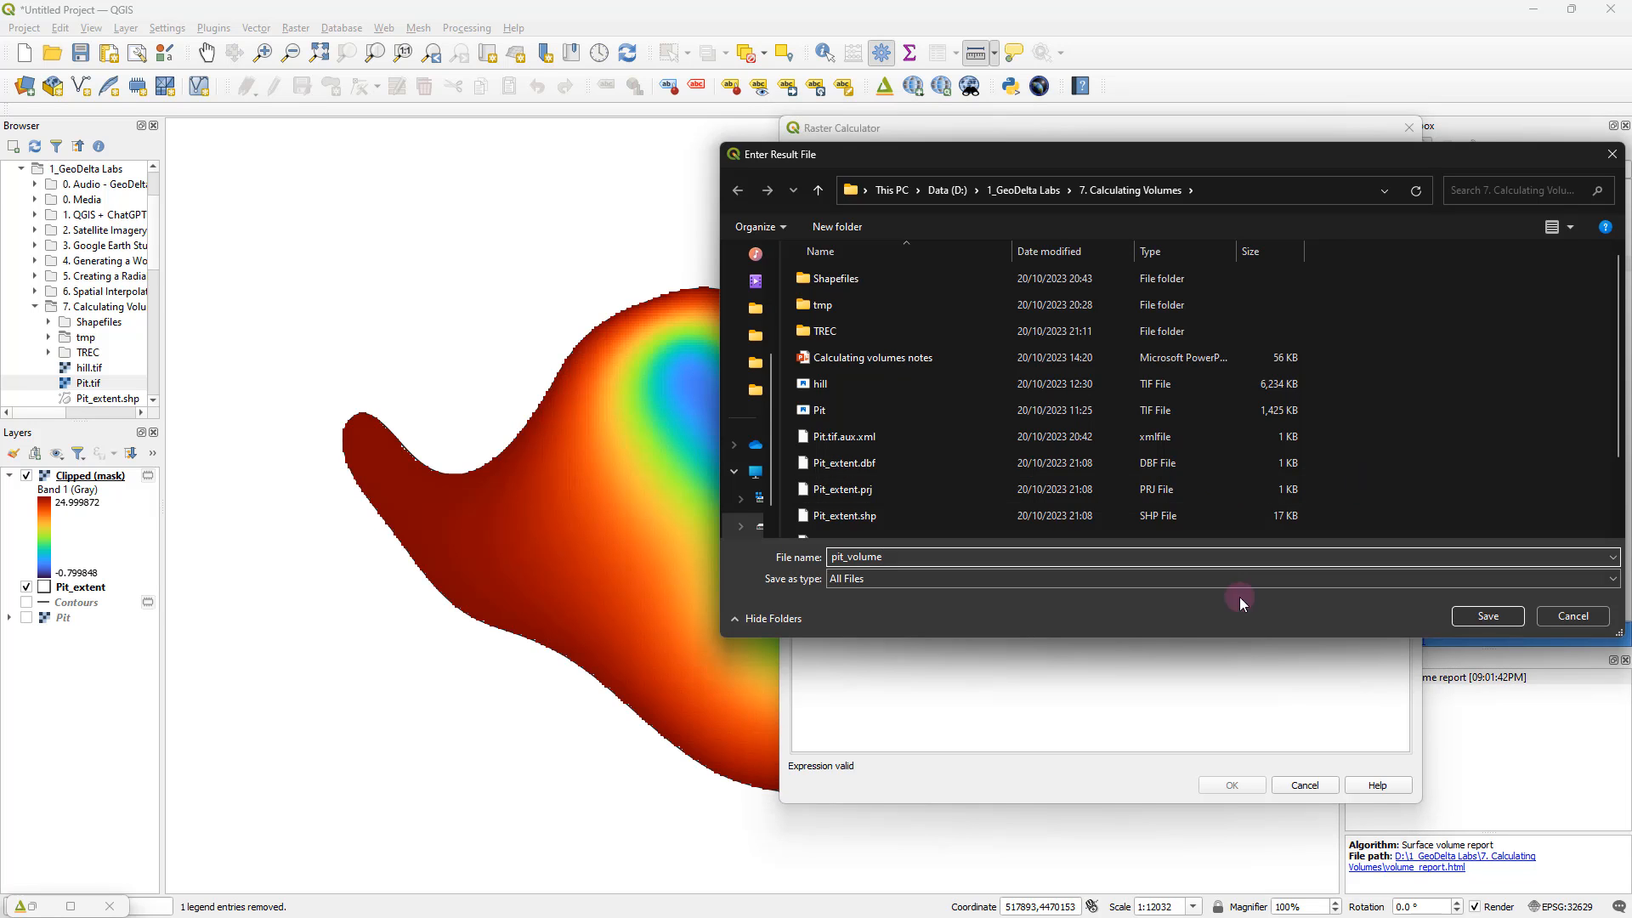
click(1486, 617)
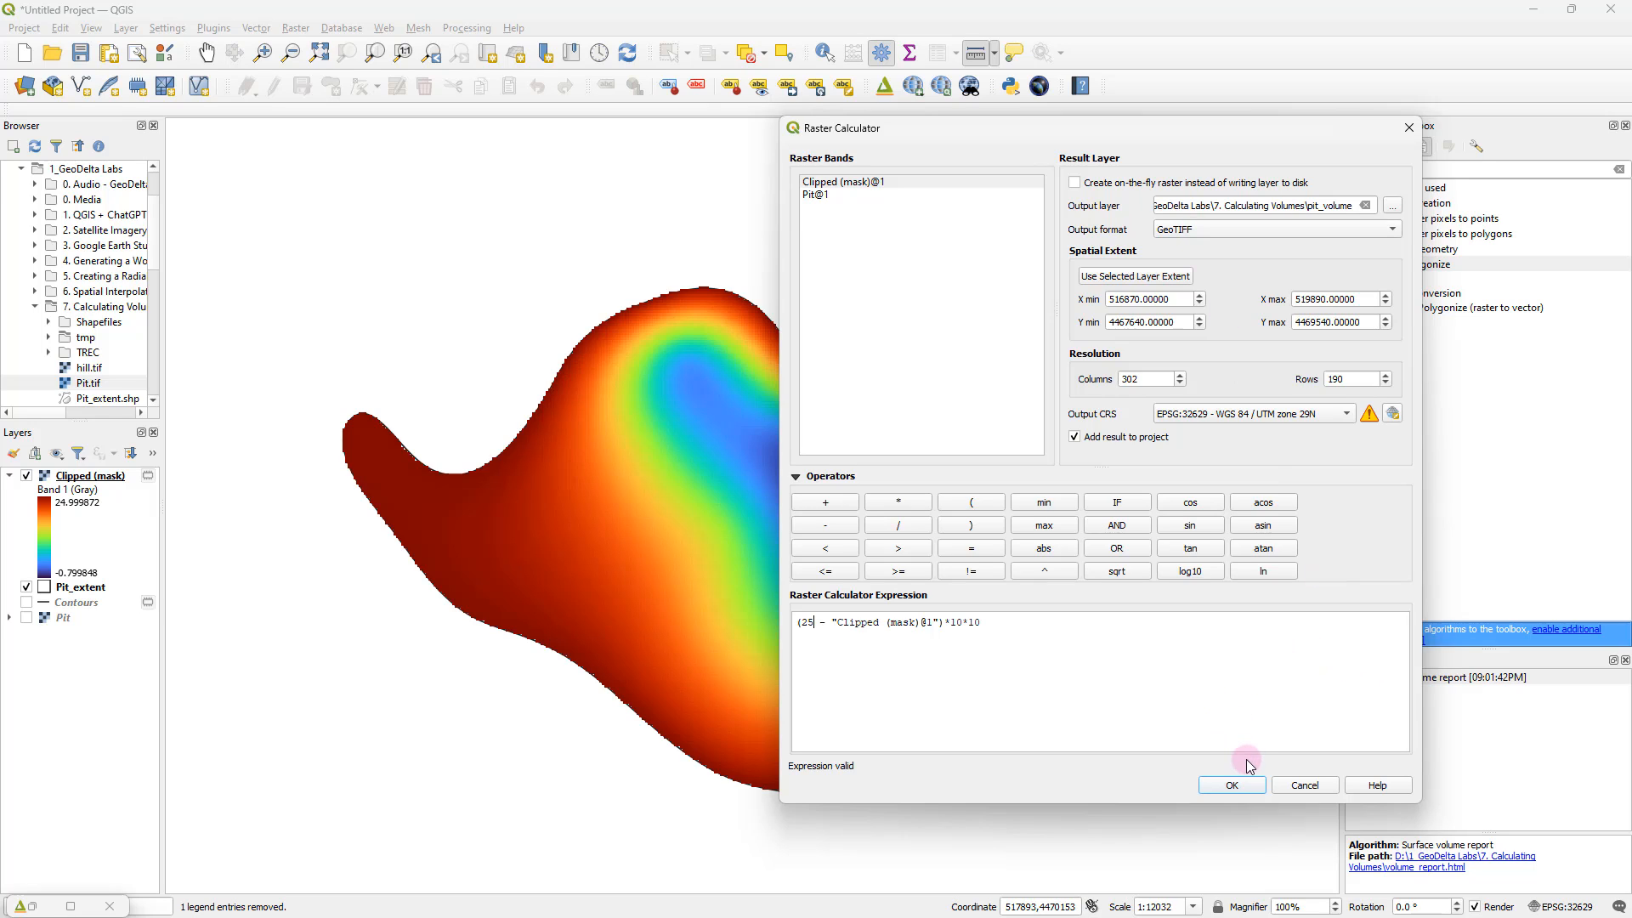
click(1232, 785)
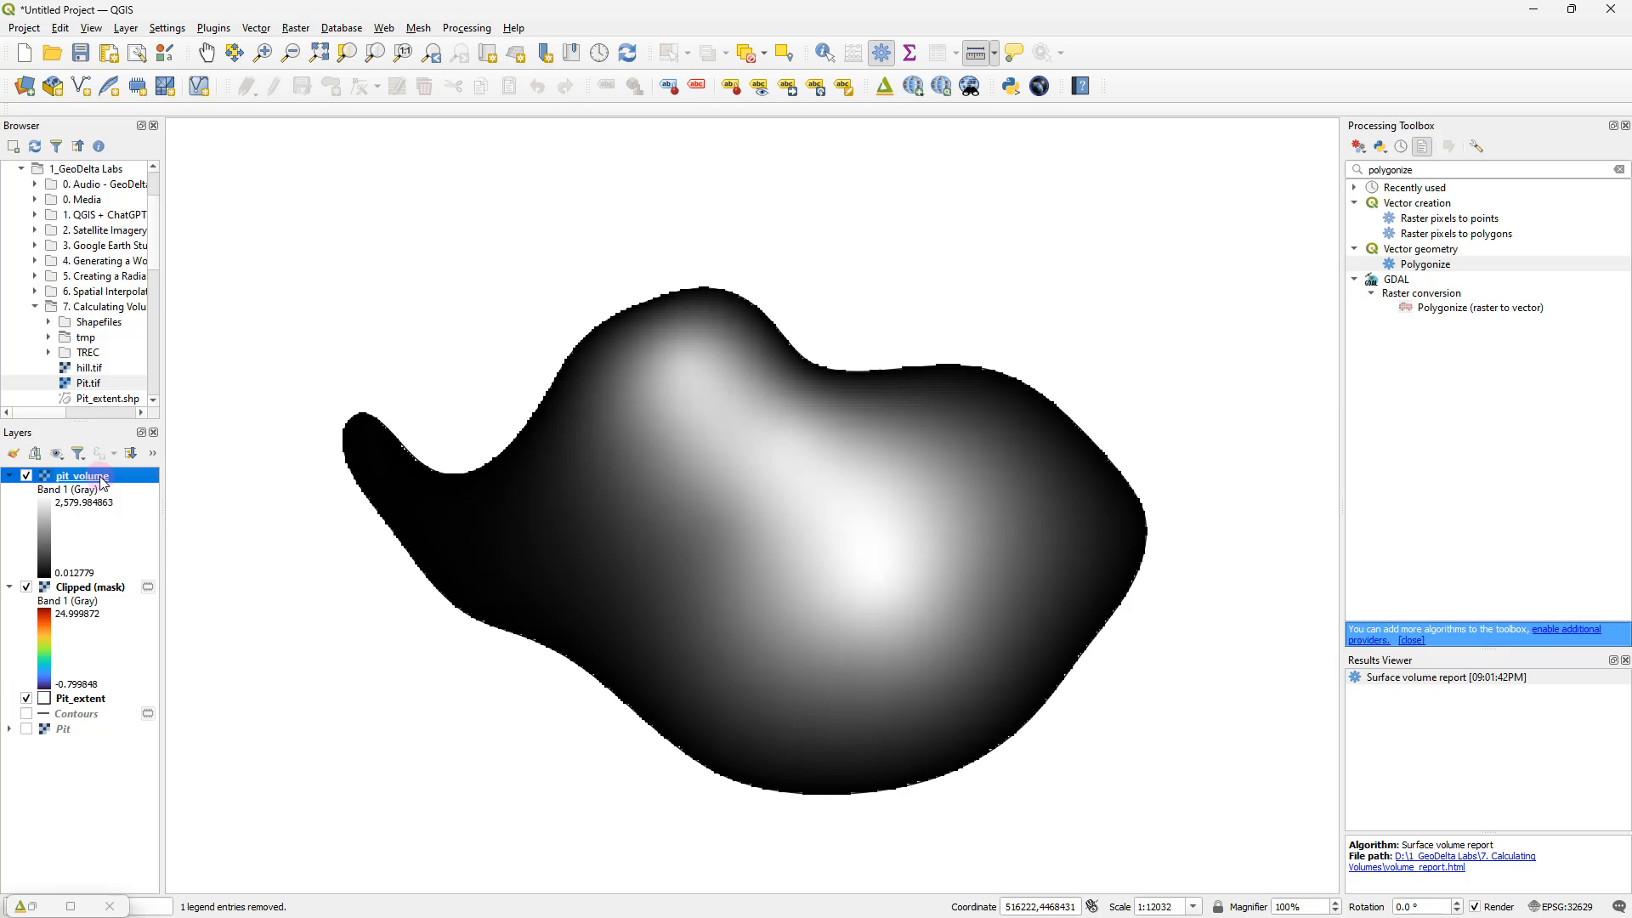
Step: Inspect the pit_volume raster's pixels up close and collapse the legend of the Clipped (mask) layer
scroll(691, 533, up, 3)
scroll(692, 533, down, 2)
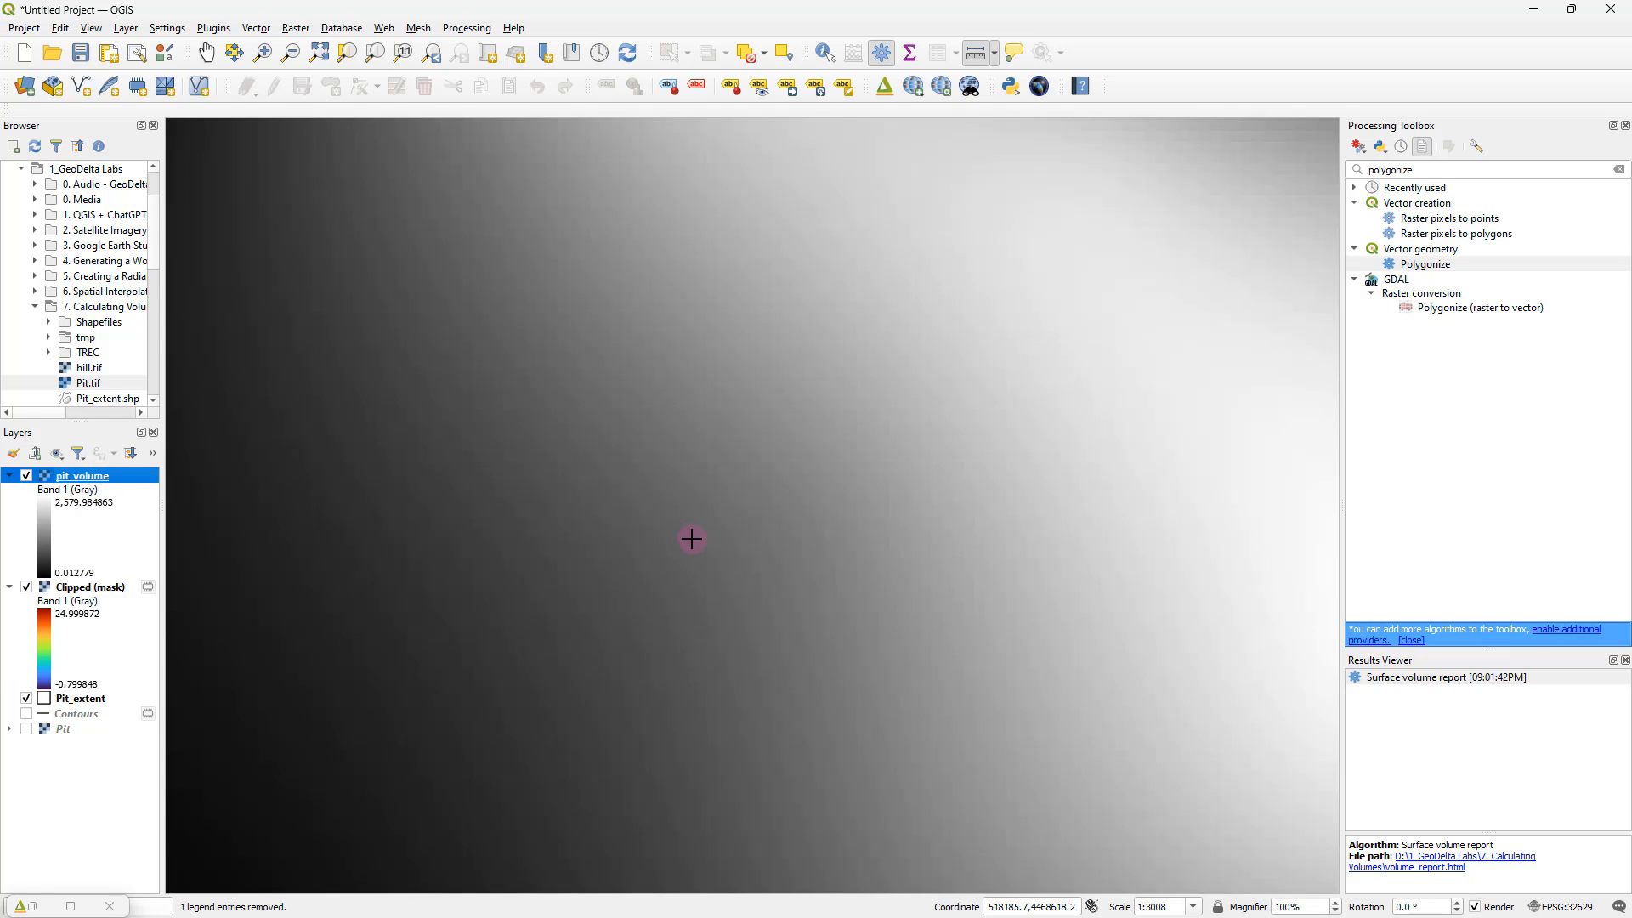
scroll(692, 539, up, 2)
scroll(692, 539, down, 1)
scroll(692, 539, down, 2)
click(9, 587)
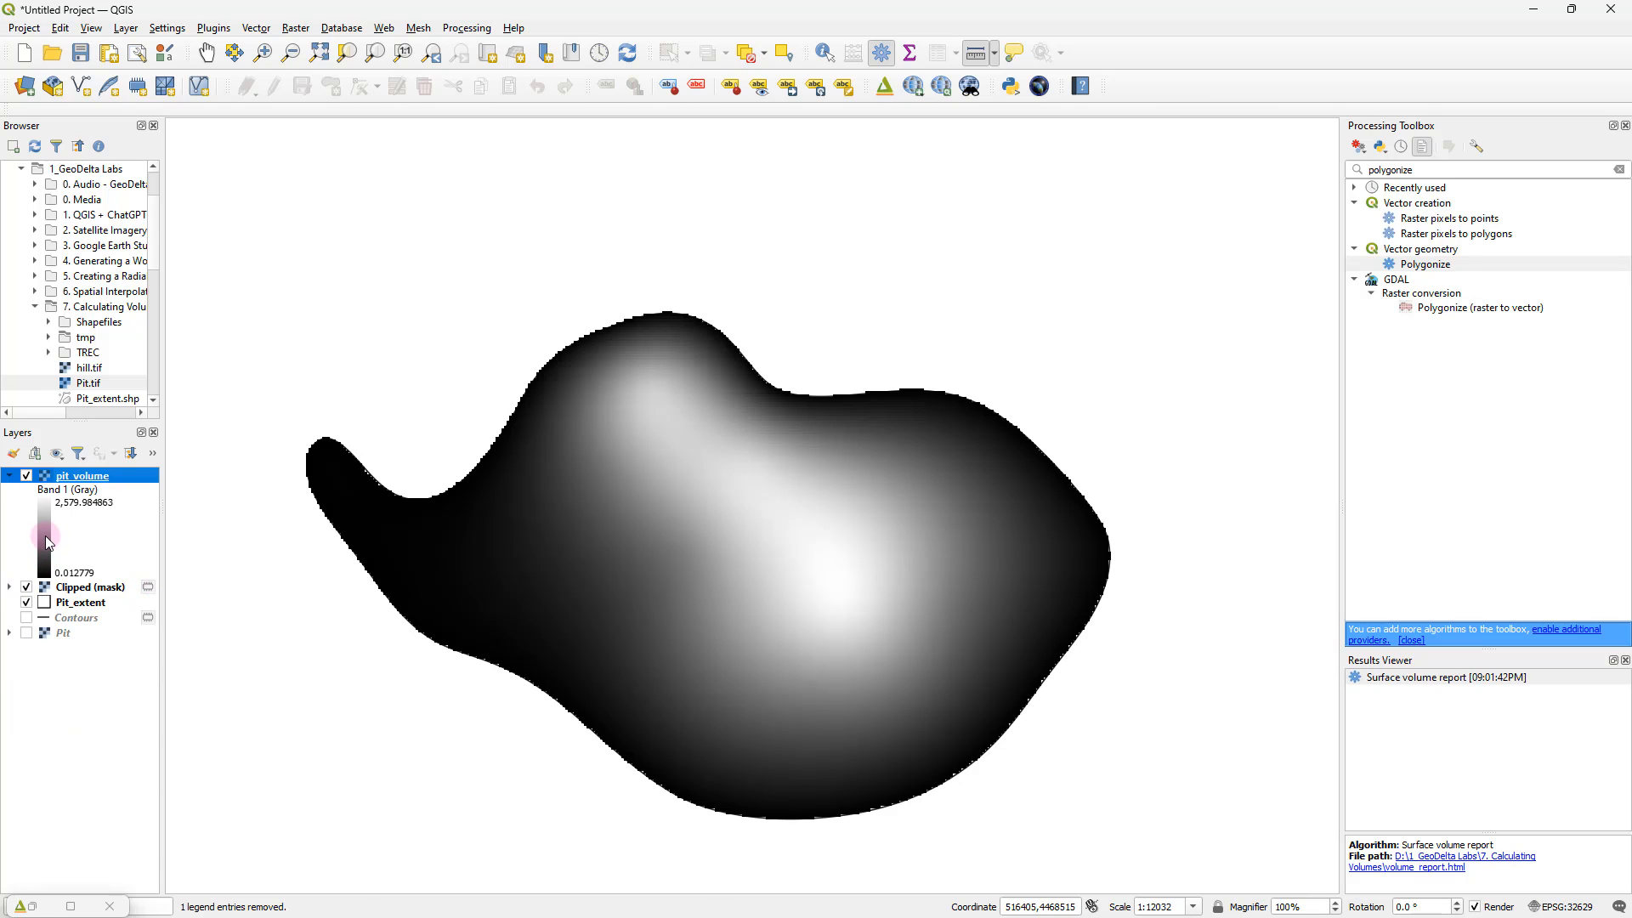
Step: Render the pit_volume raster as singleband pseudocolor
double_click(44, 535)
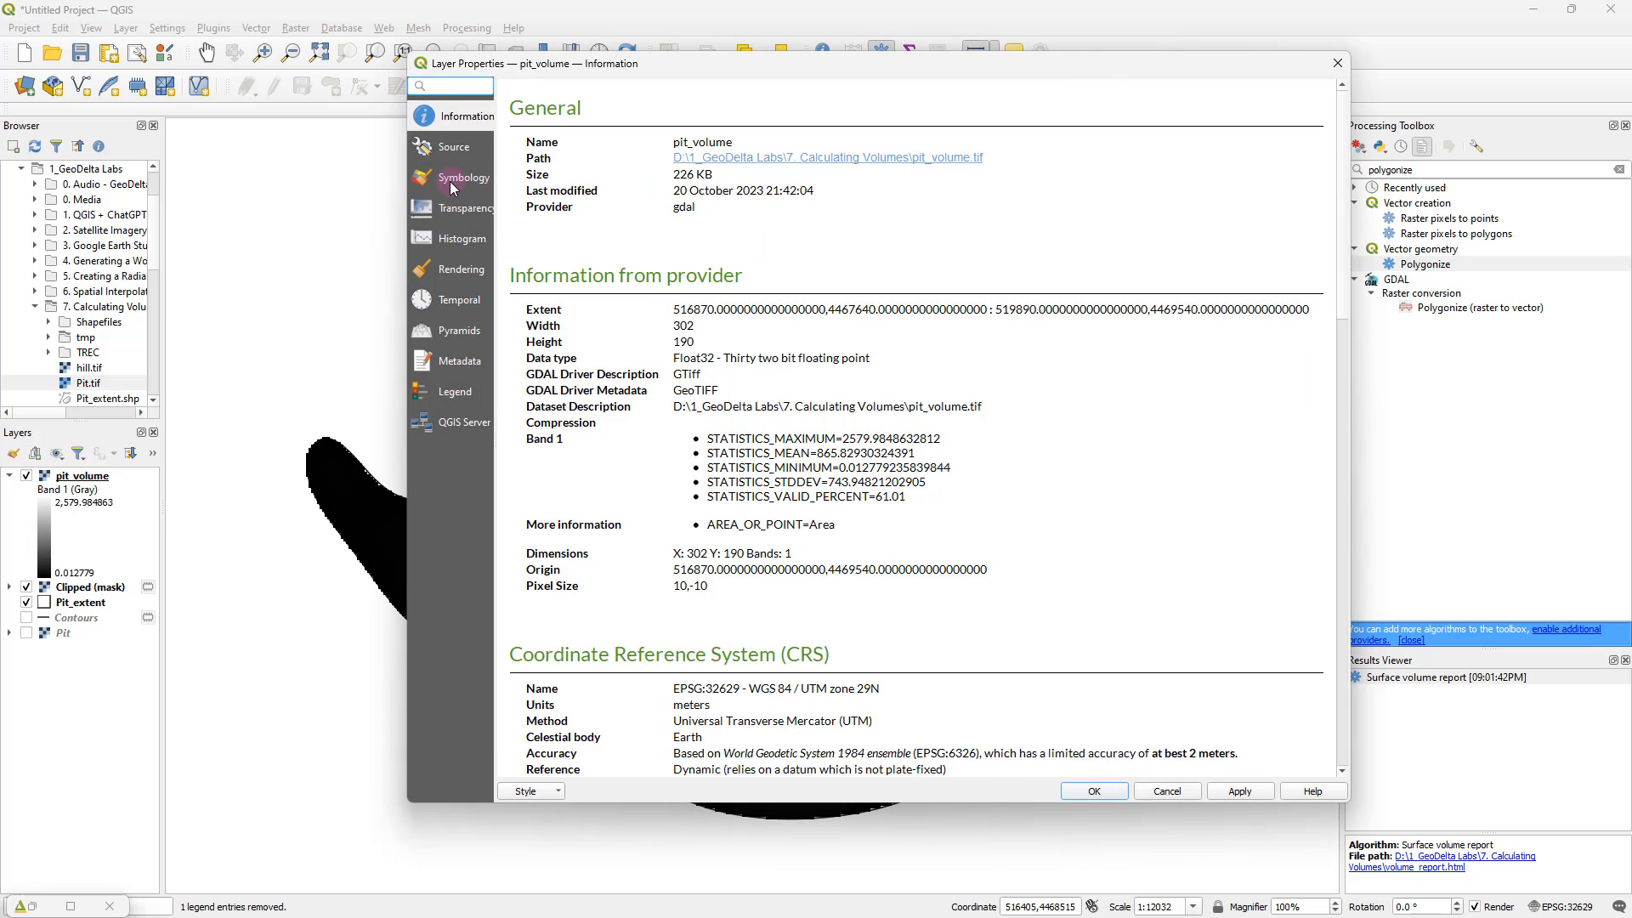
click(459, 178)
click(646, 112)
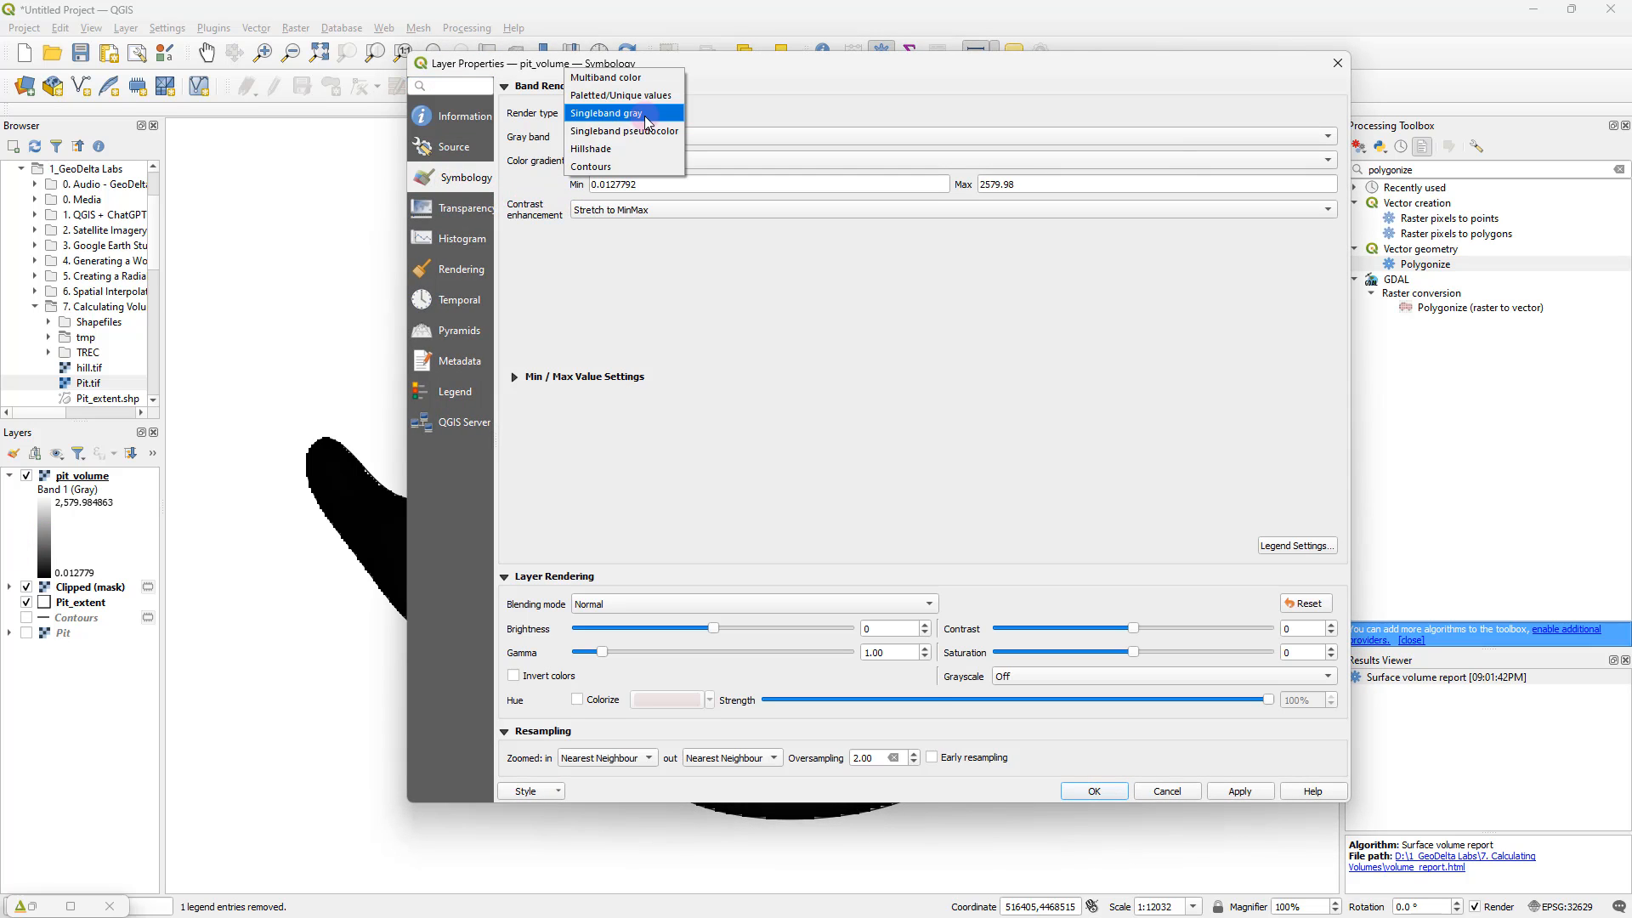
click(640, 132)
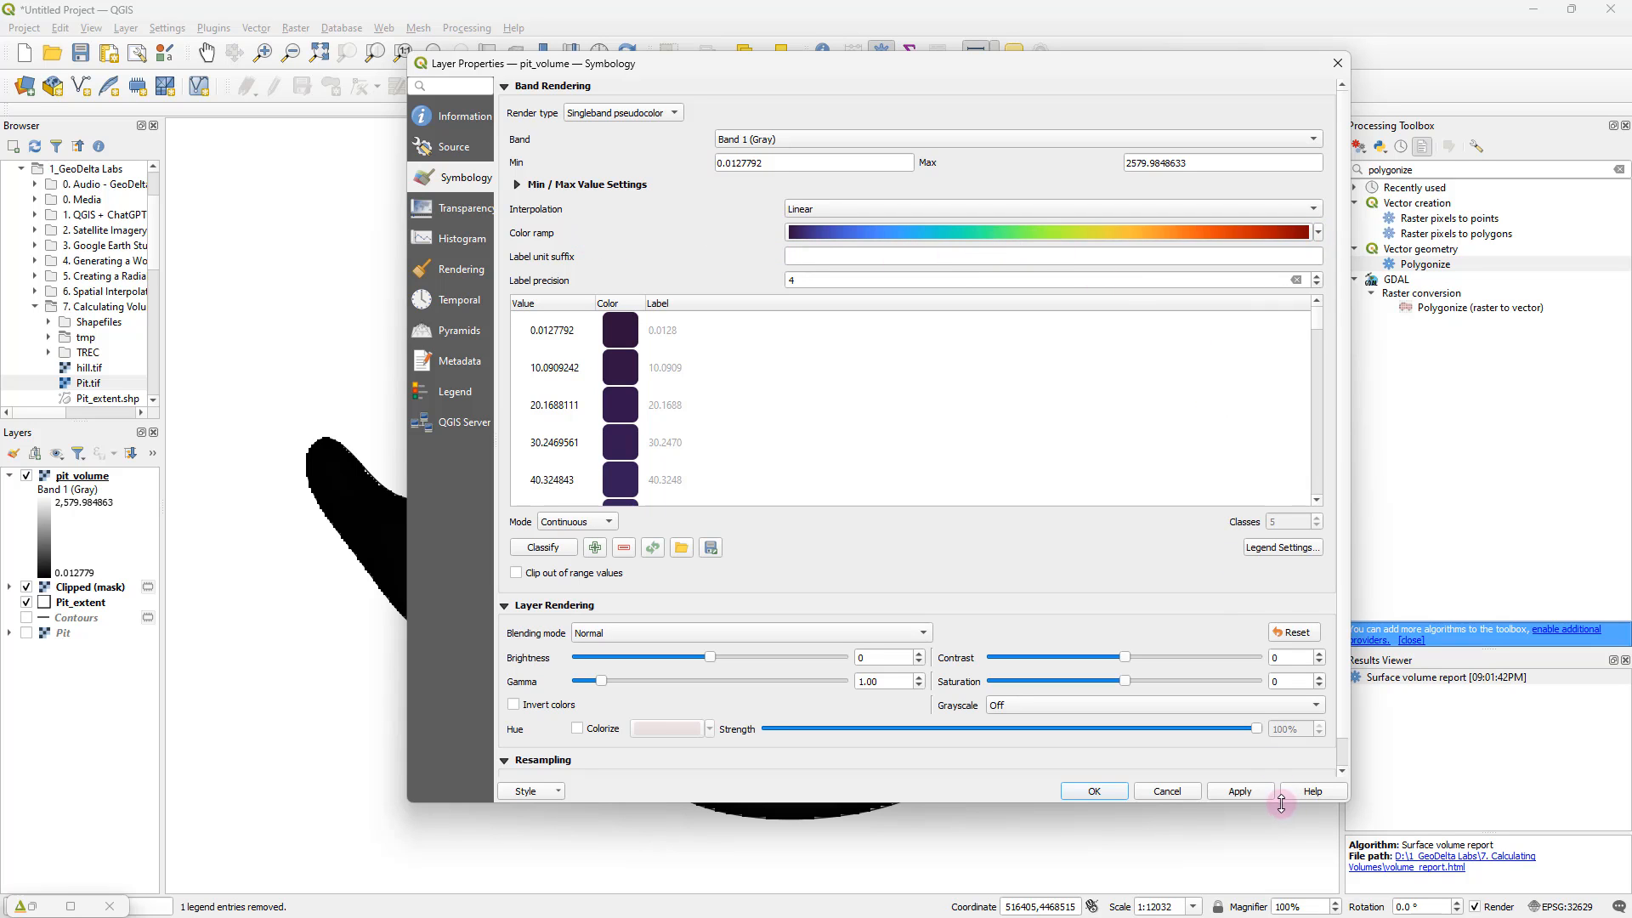
click(1239, 791)
click(1095, 791)
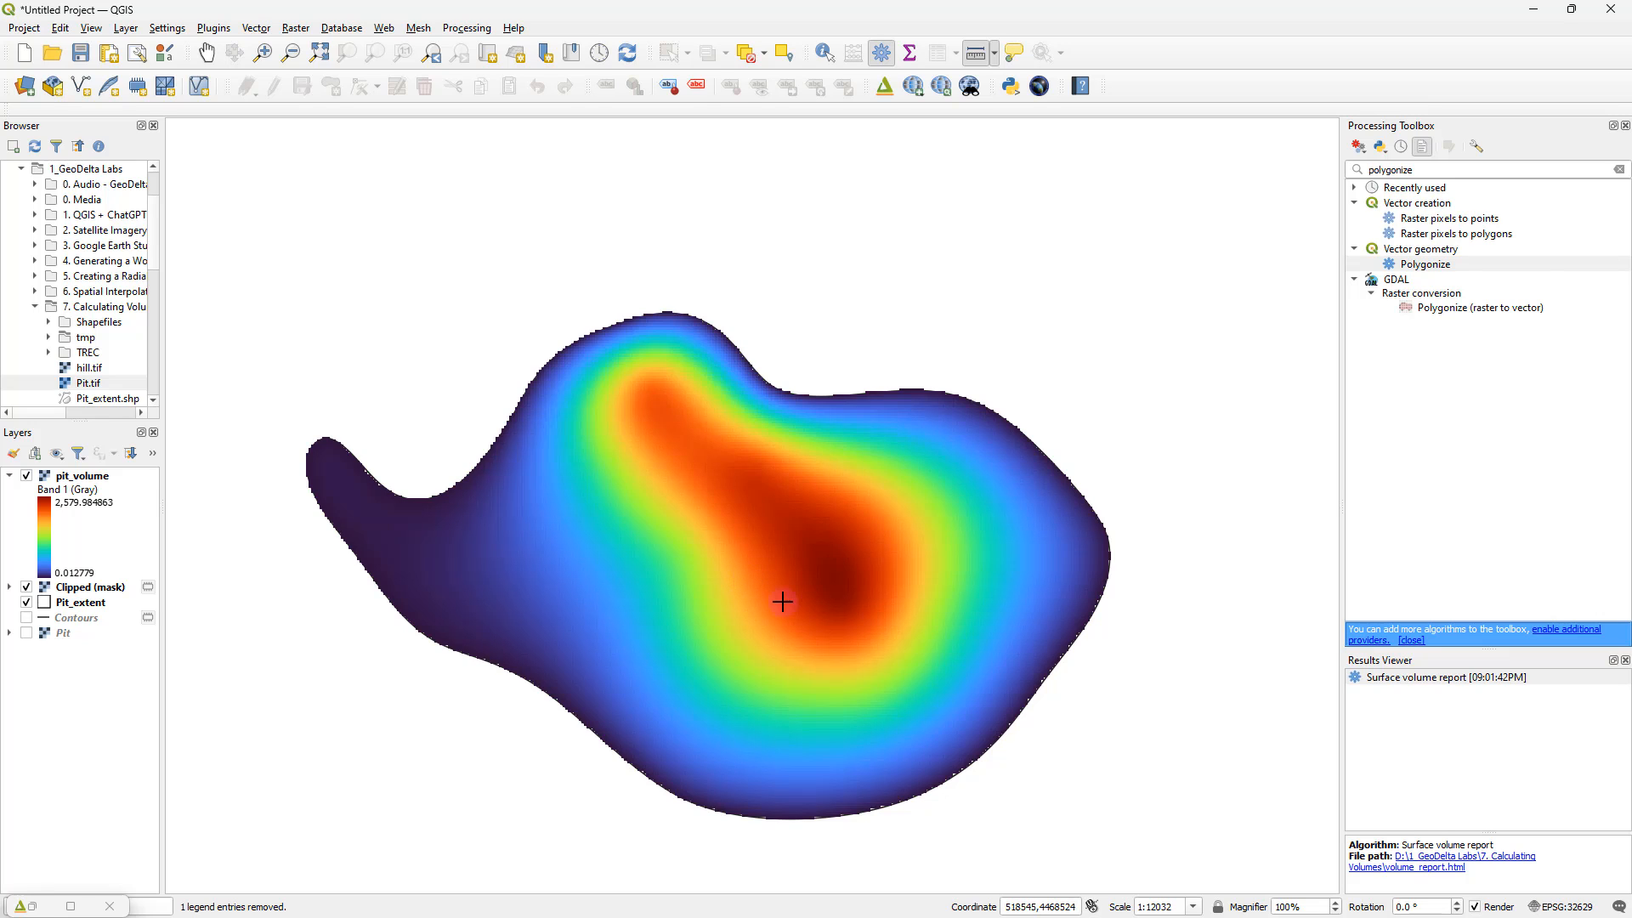
Step: Identify the pit_volume band value of a single pixel in the orange area of the raster
scroll(637, 483, up, 2)
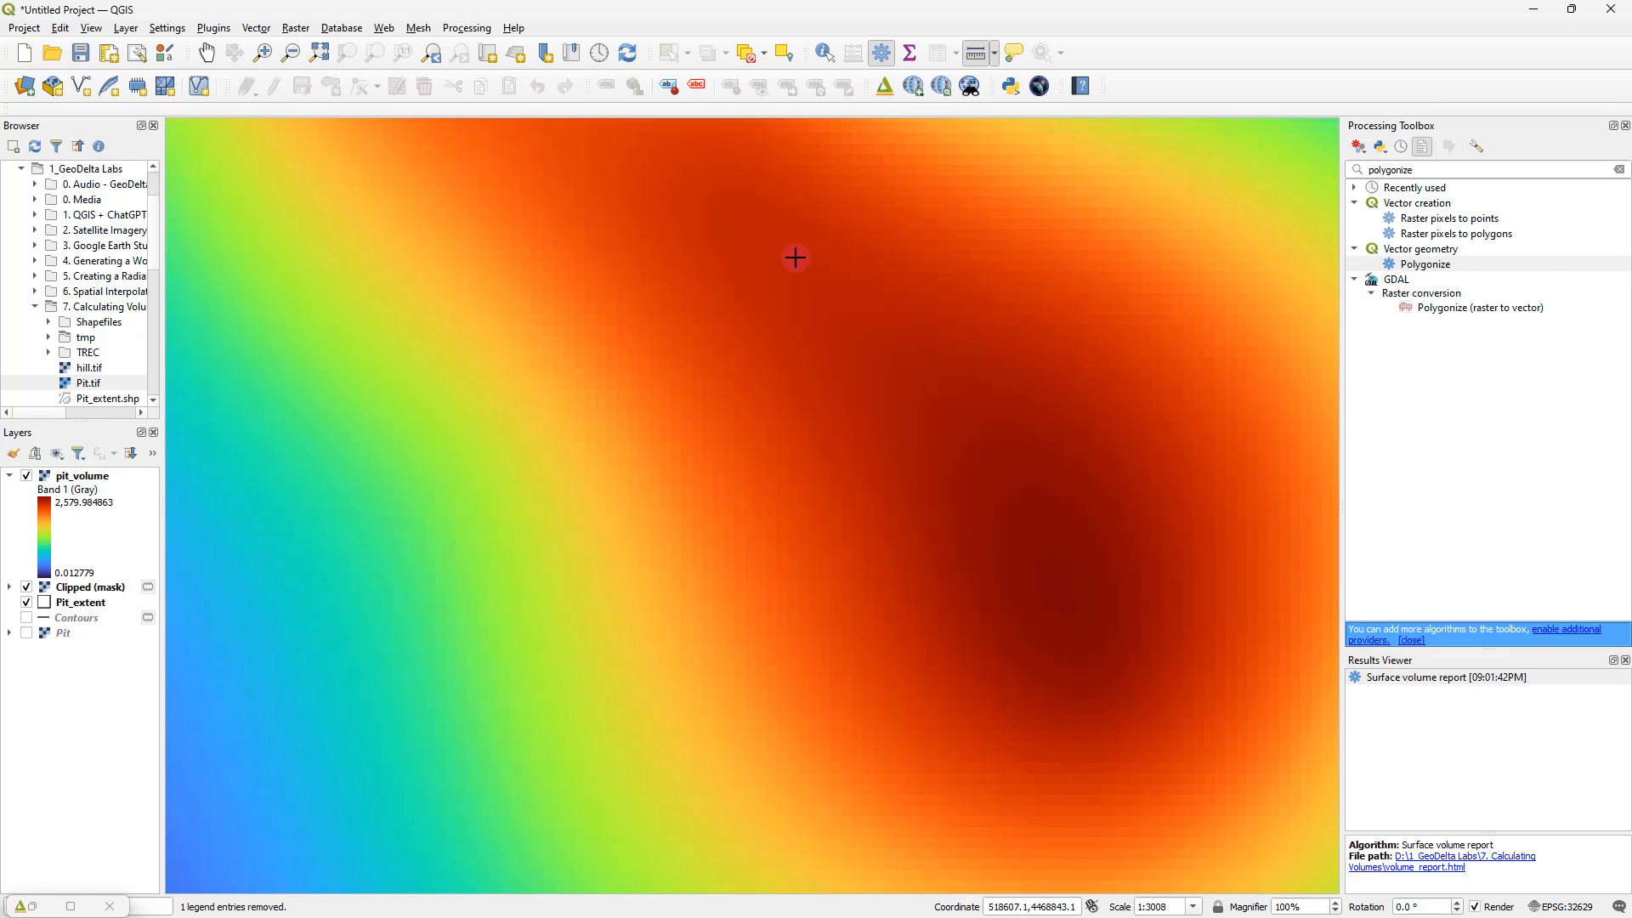
click(824, 56)
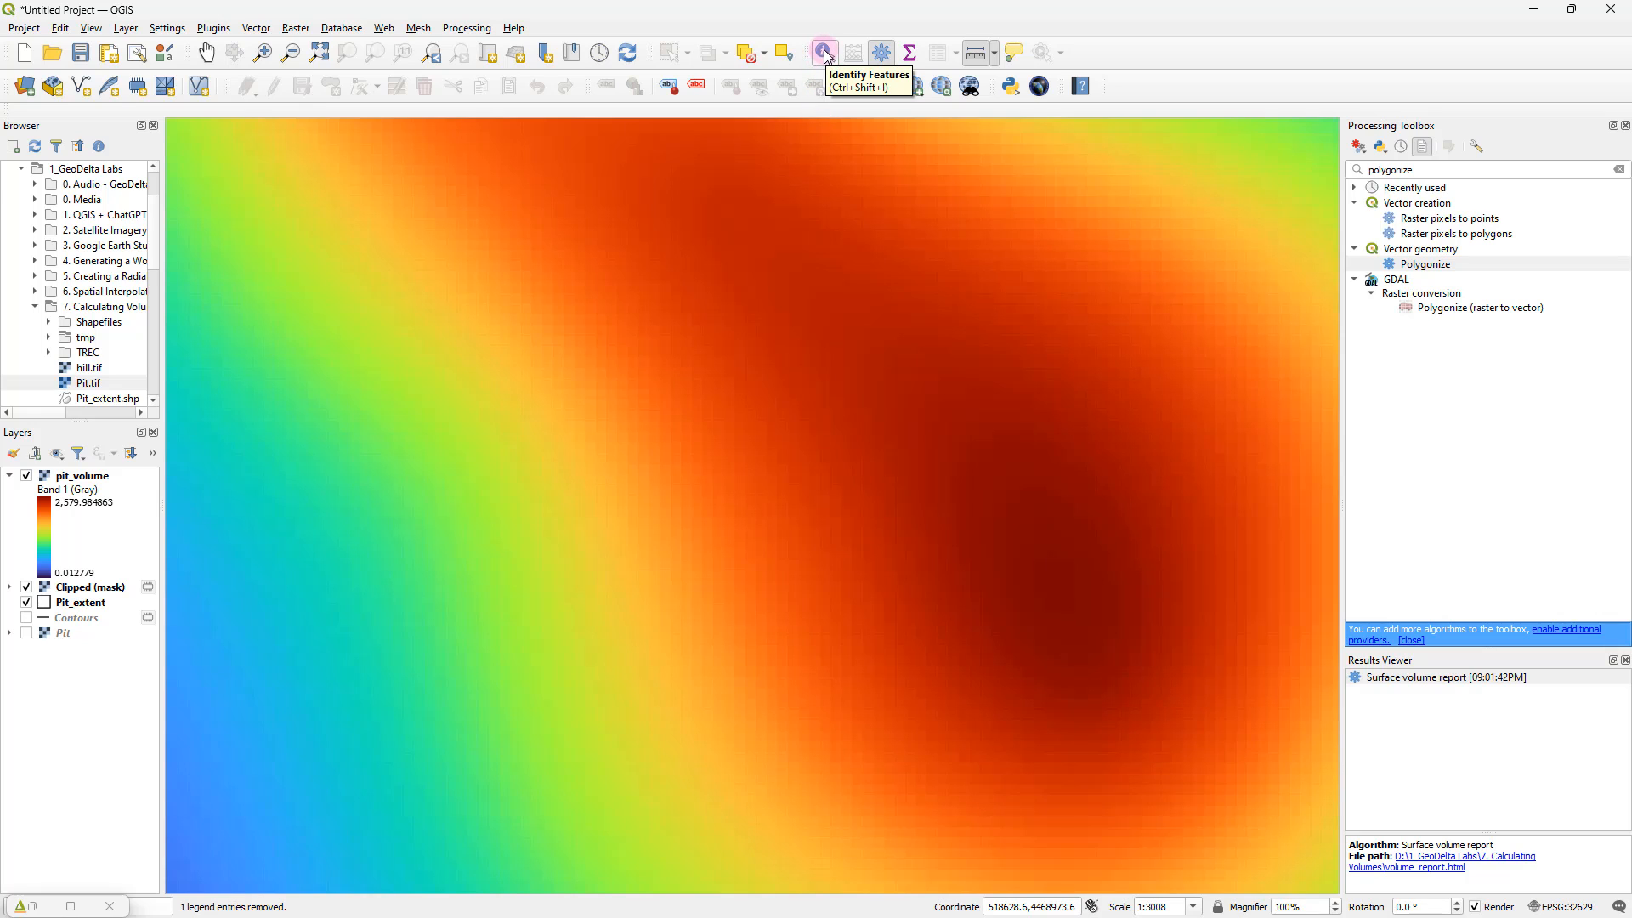
click(825, 56)
scroll(696, 492, up, 2)
right_click(669, 537)
click(668, 536)
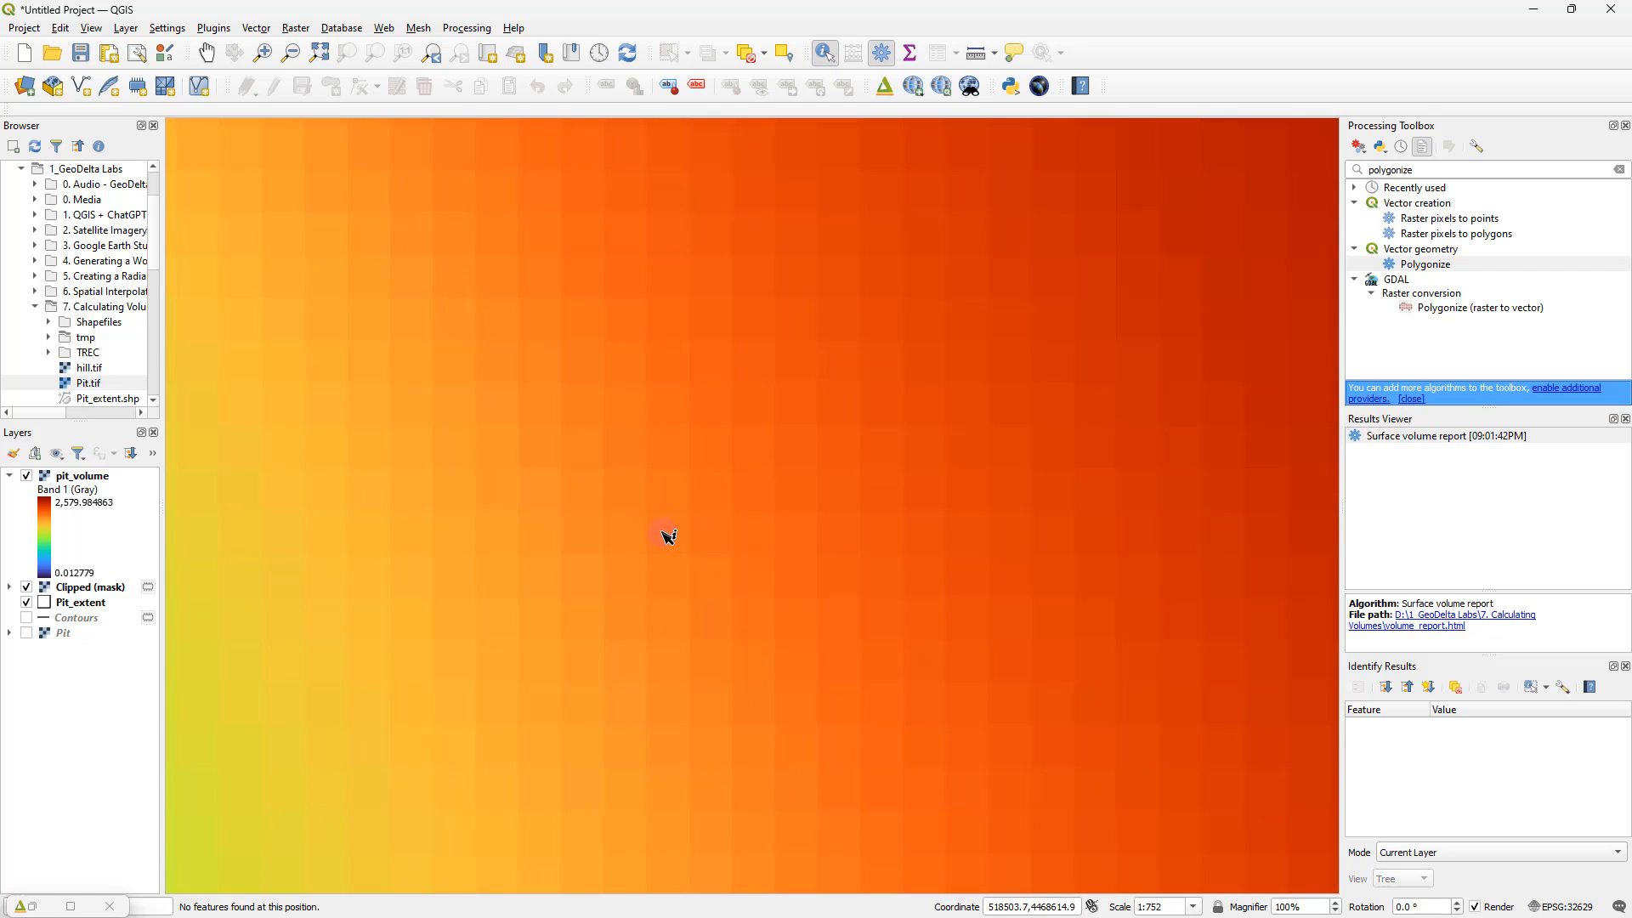
right_click(668, 535)
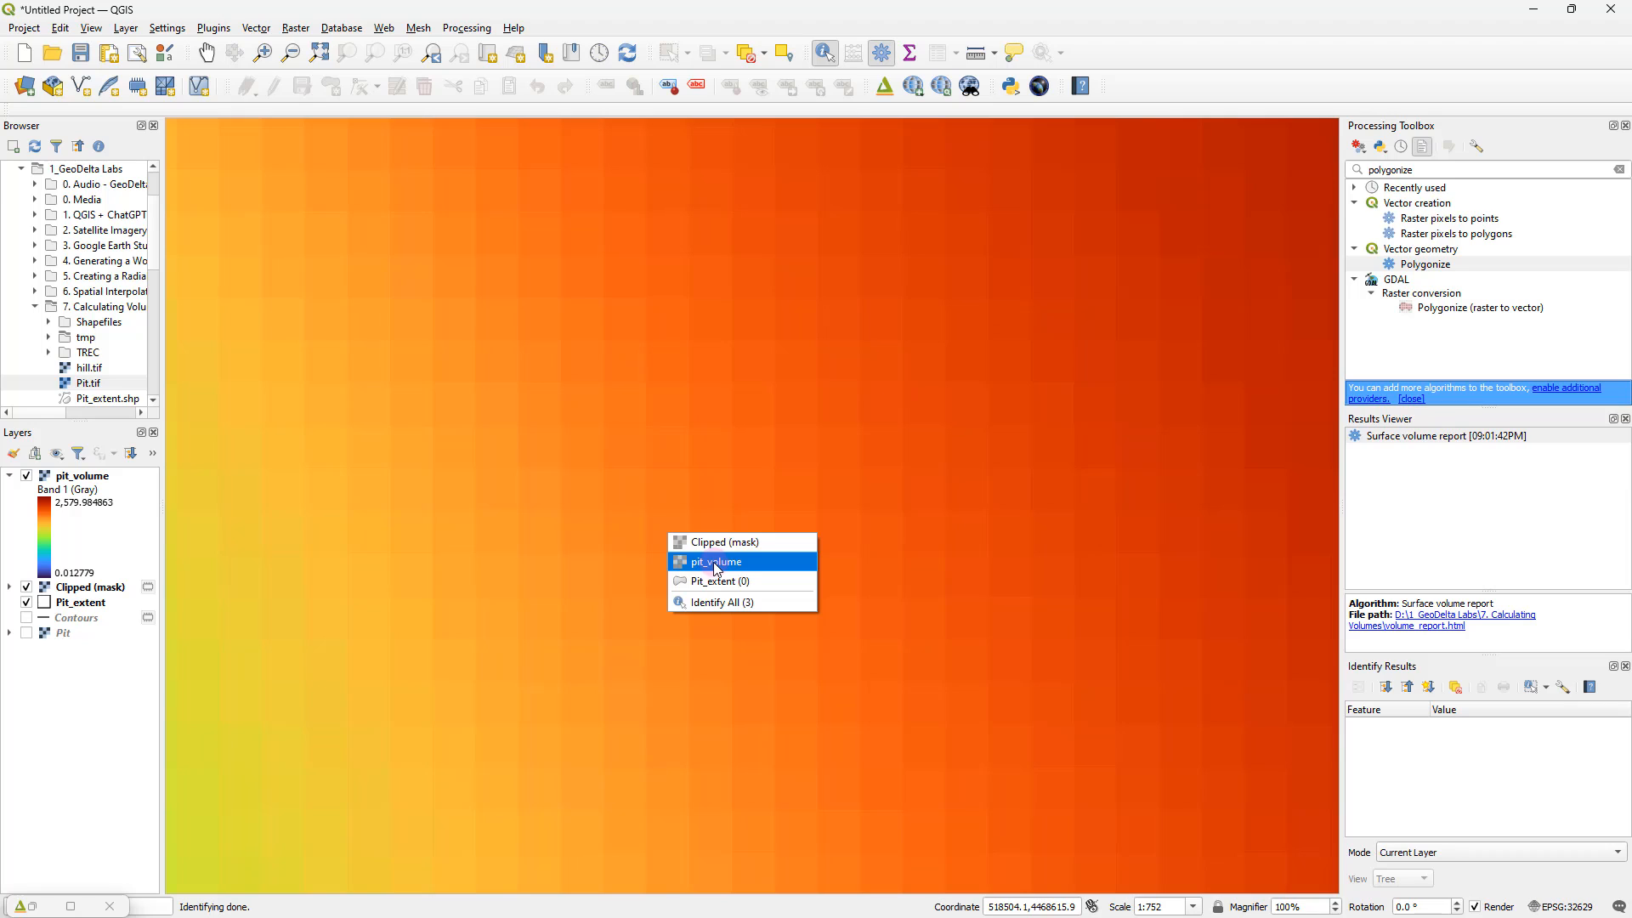
click(716, 564)
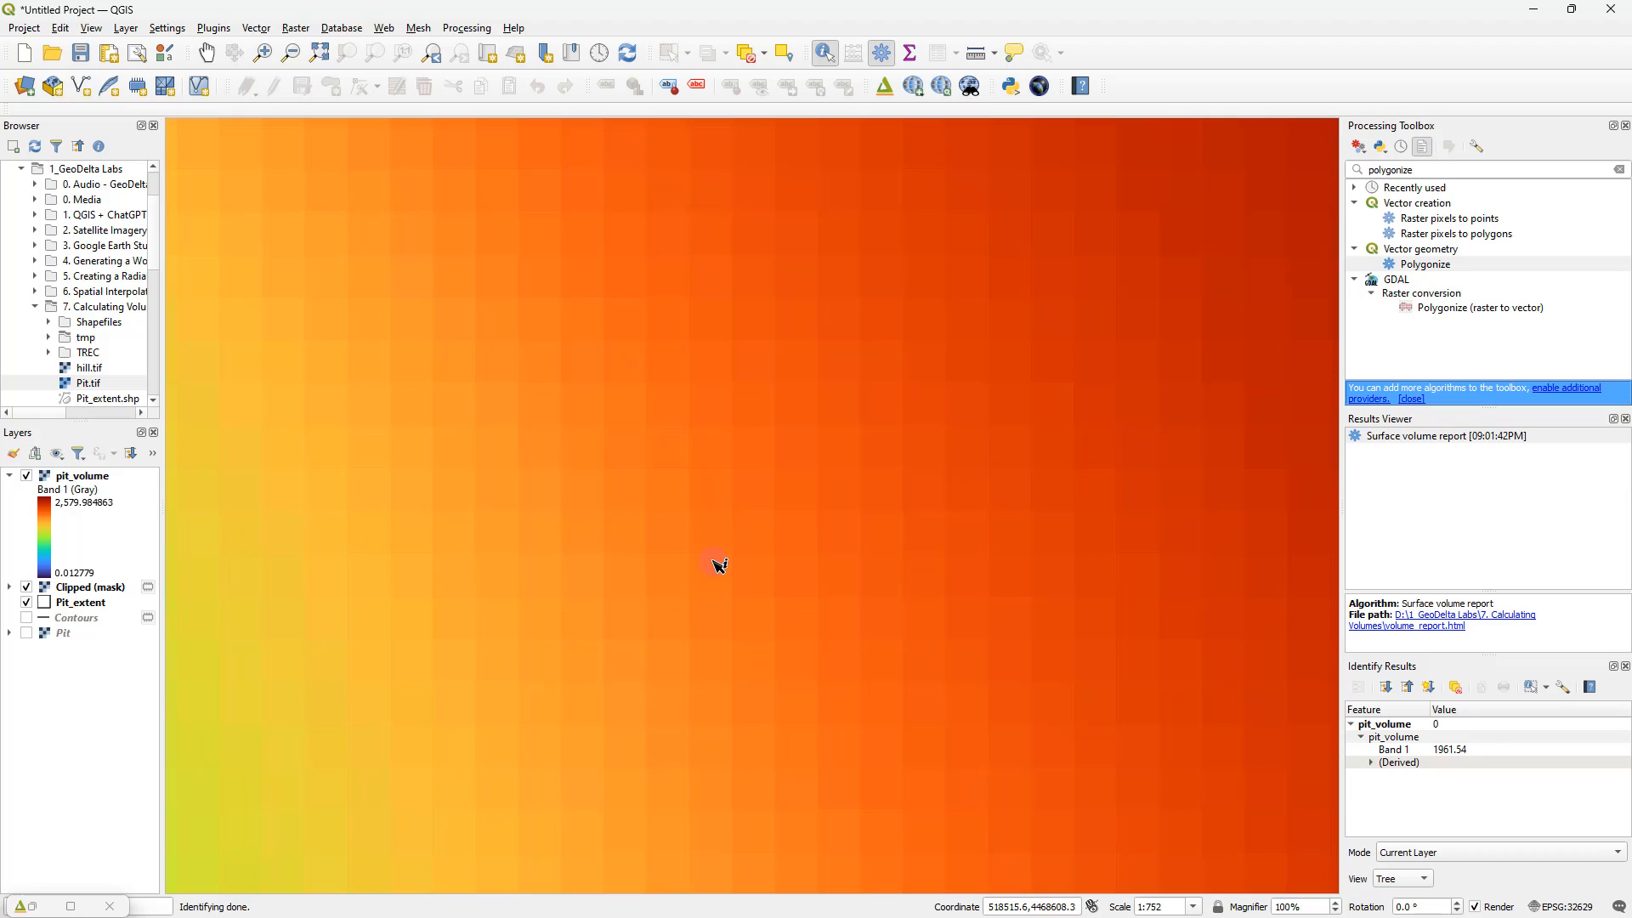
click(1450, 750)
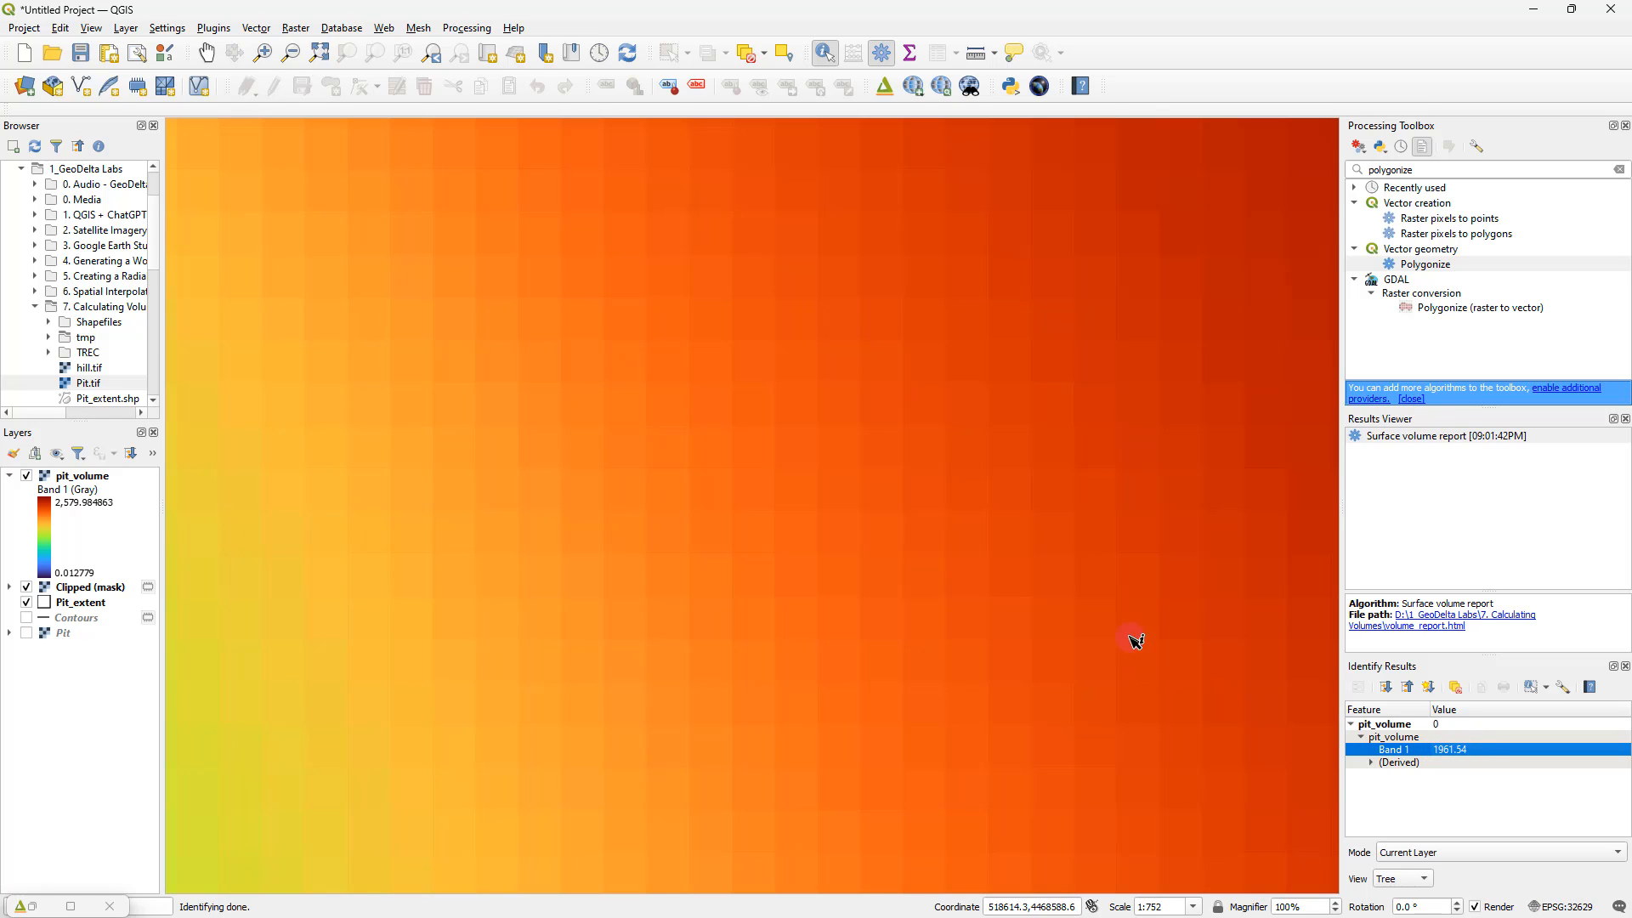
Step: Examine how the per-pixel volumes vary across the pit_volume raster, from the outer edge to the deepest part
scroll(1124, 625, down, 2)
scroll(1051, 594, down, 2)
scroll(1053, 595, up, 3)
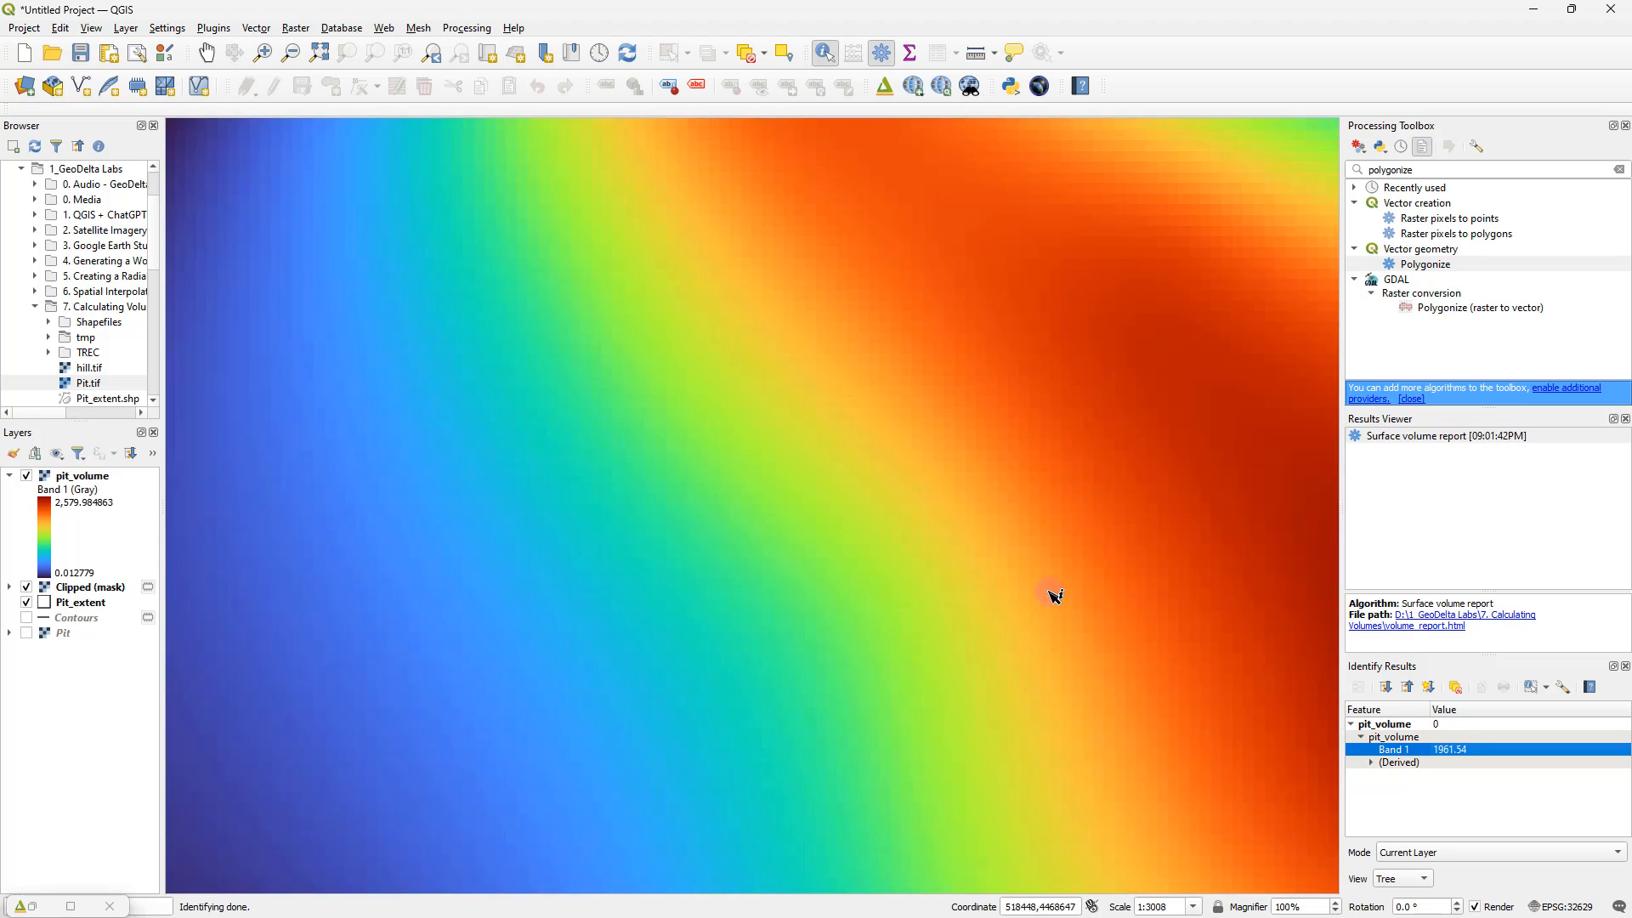
drag(1119, 598, 702, 629)
scroll(702, 629, down, 2)
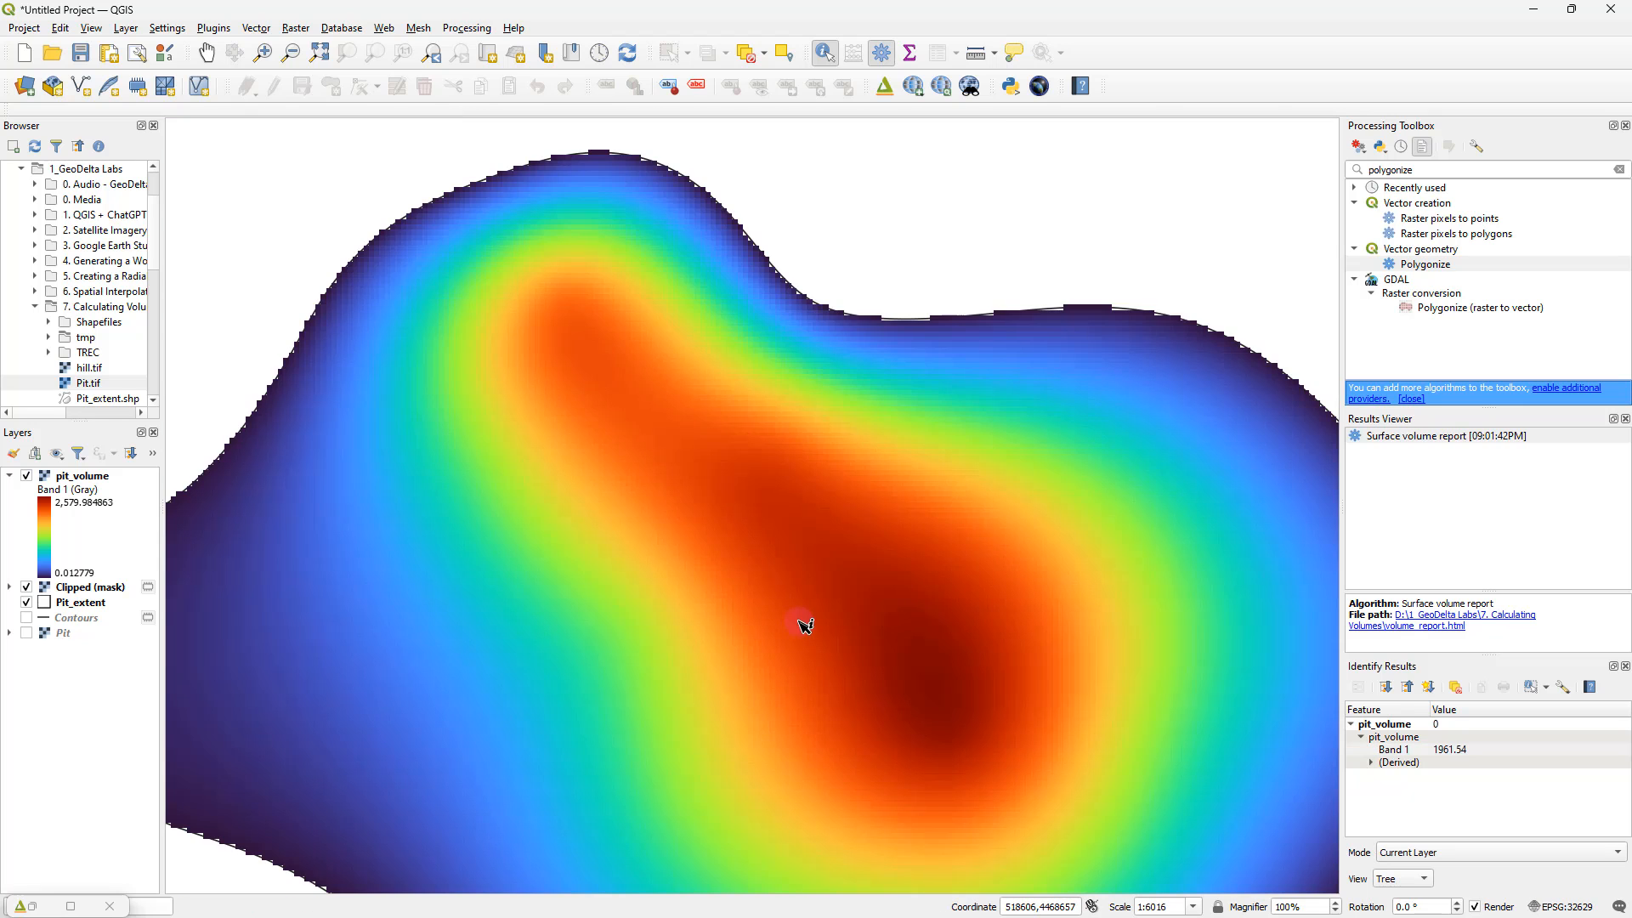
scroll(935, 651, down, 1)
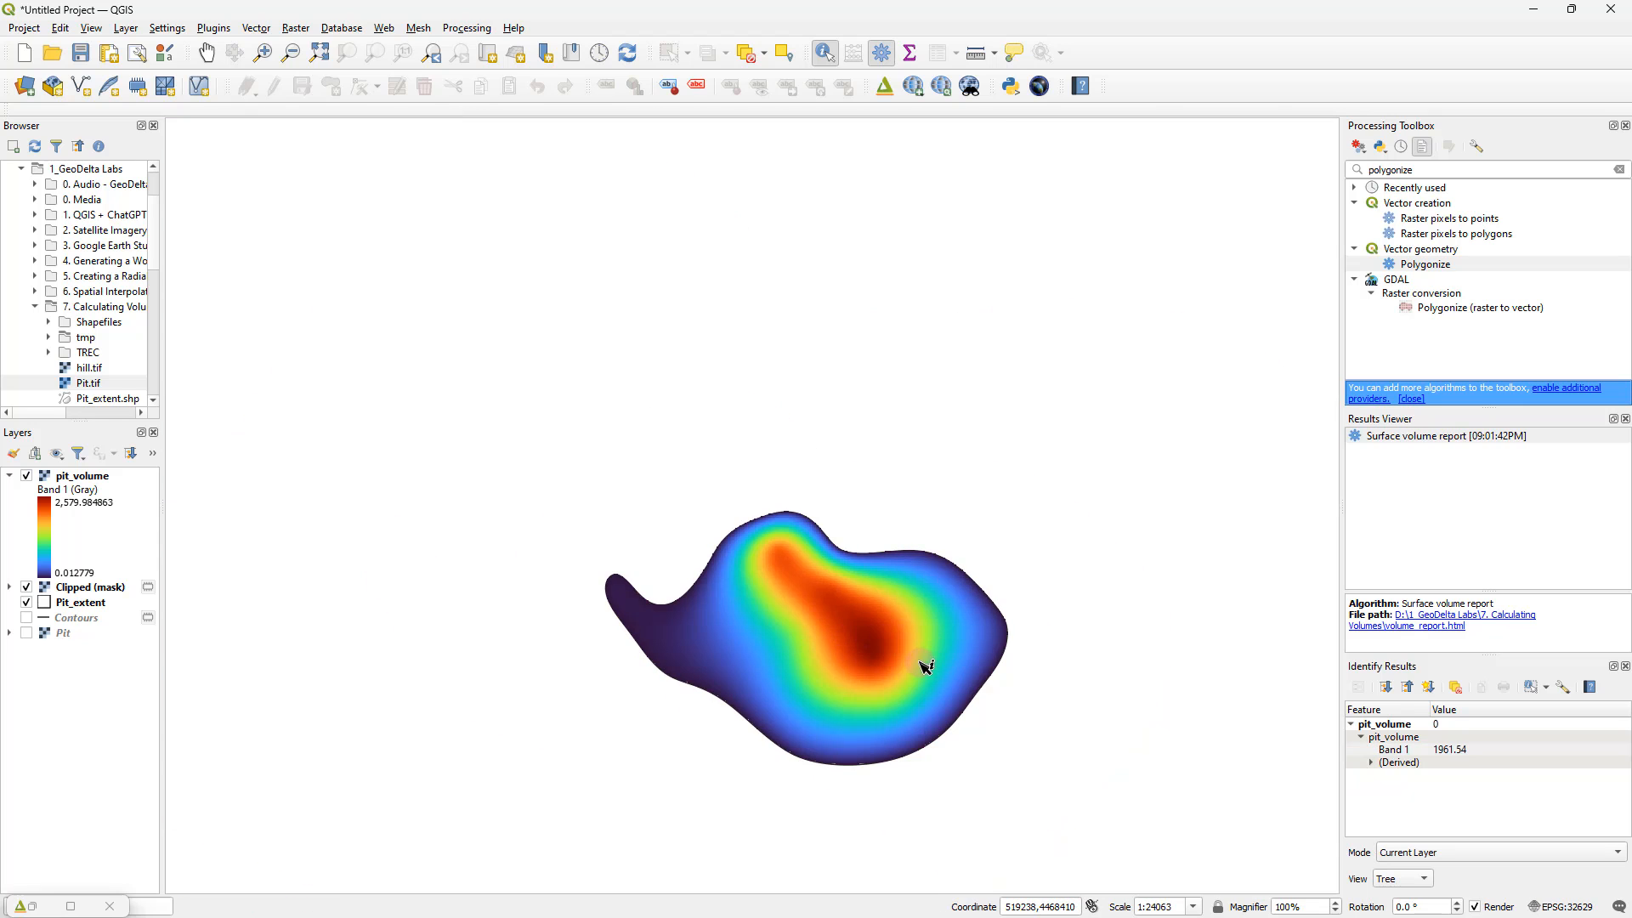
drag(922, 666, 867, 660)
scroll(857, 660, up, 1)
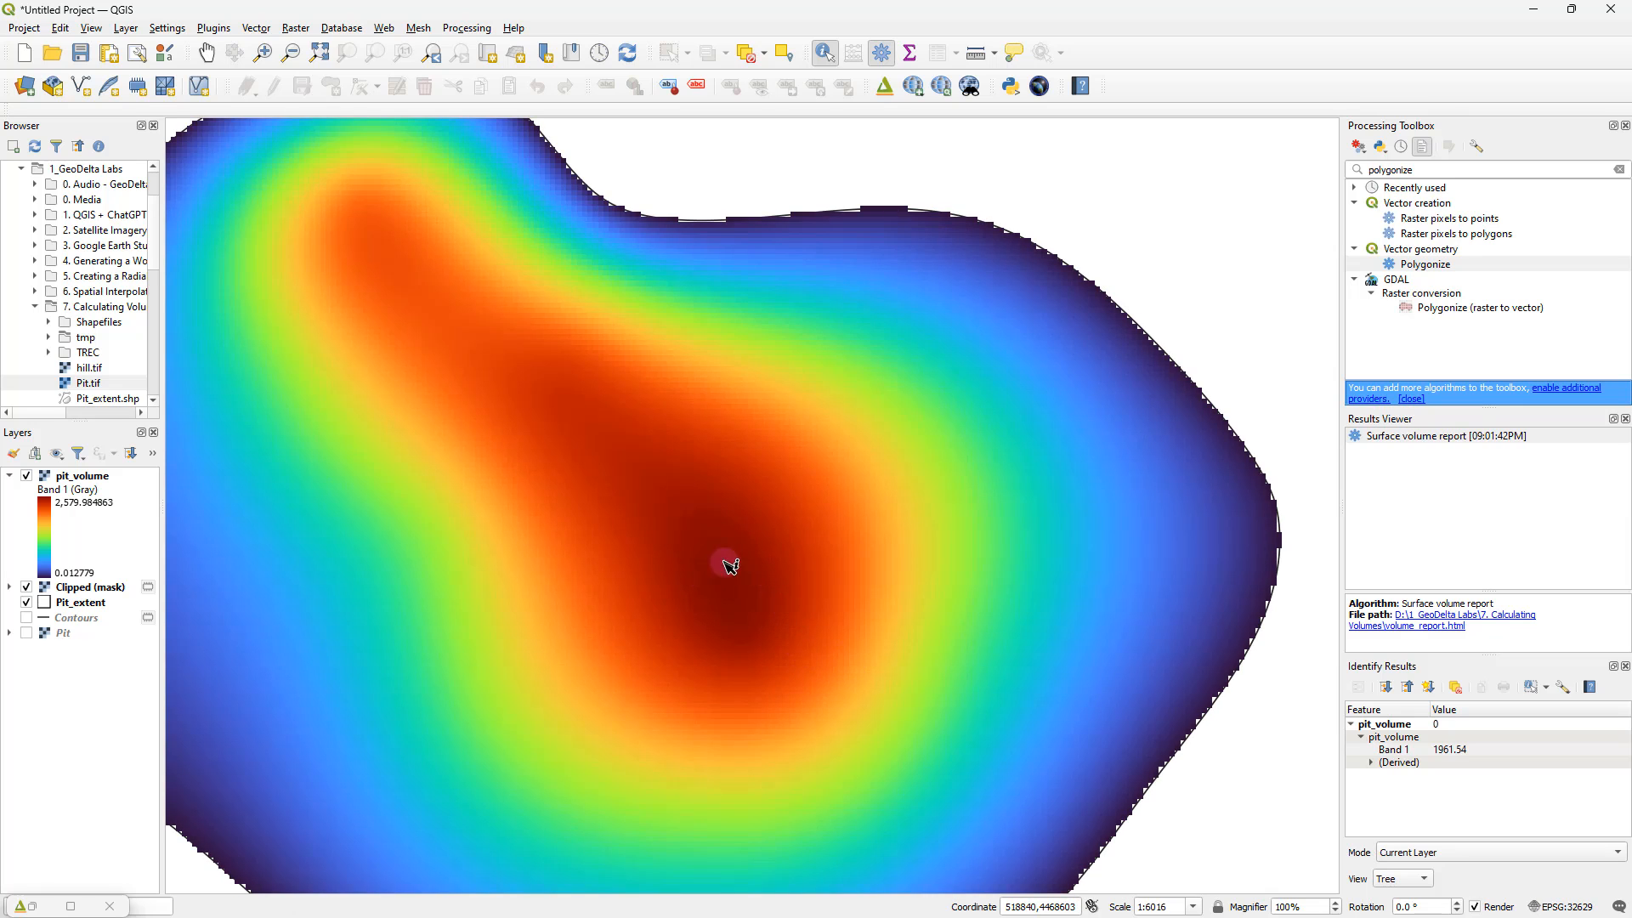
scroll(741, 608, down, 1)
scroll(743, 608, up, 1)
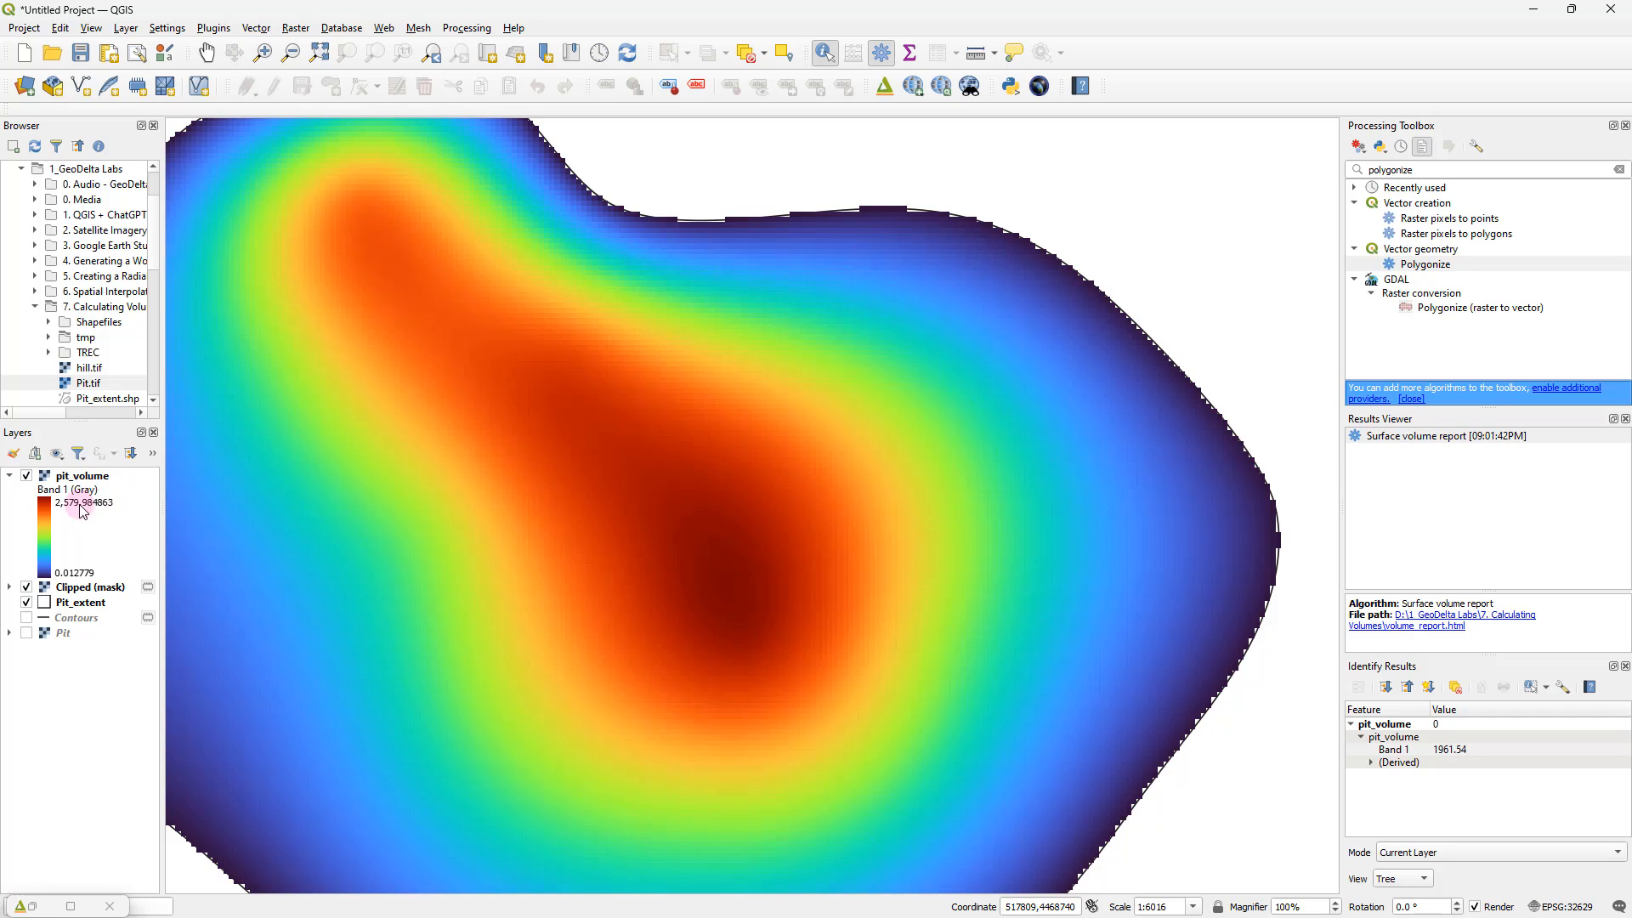
Step: Place the Pit_extent layer above pit_volume in the layer order and hide the Clipped (mask) layer
scroll(668, 605, down, 1)
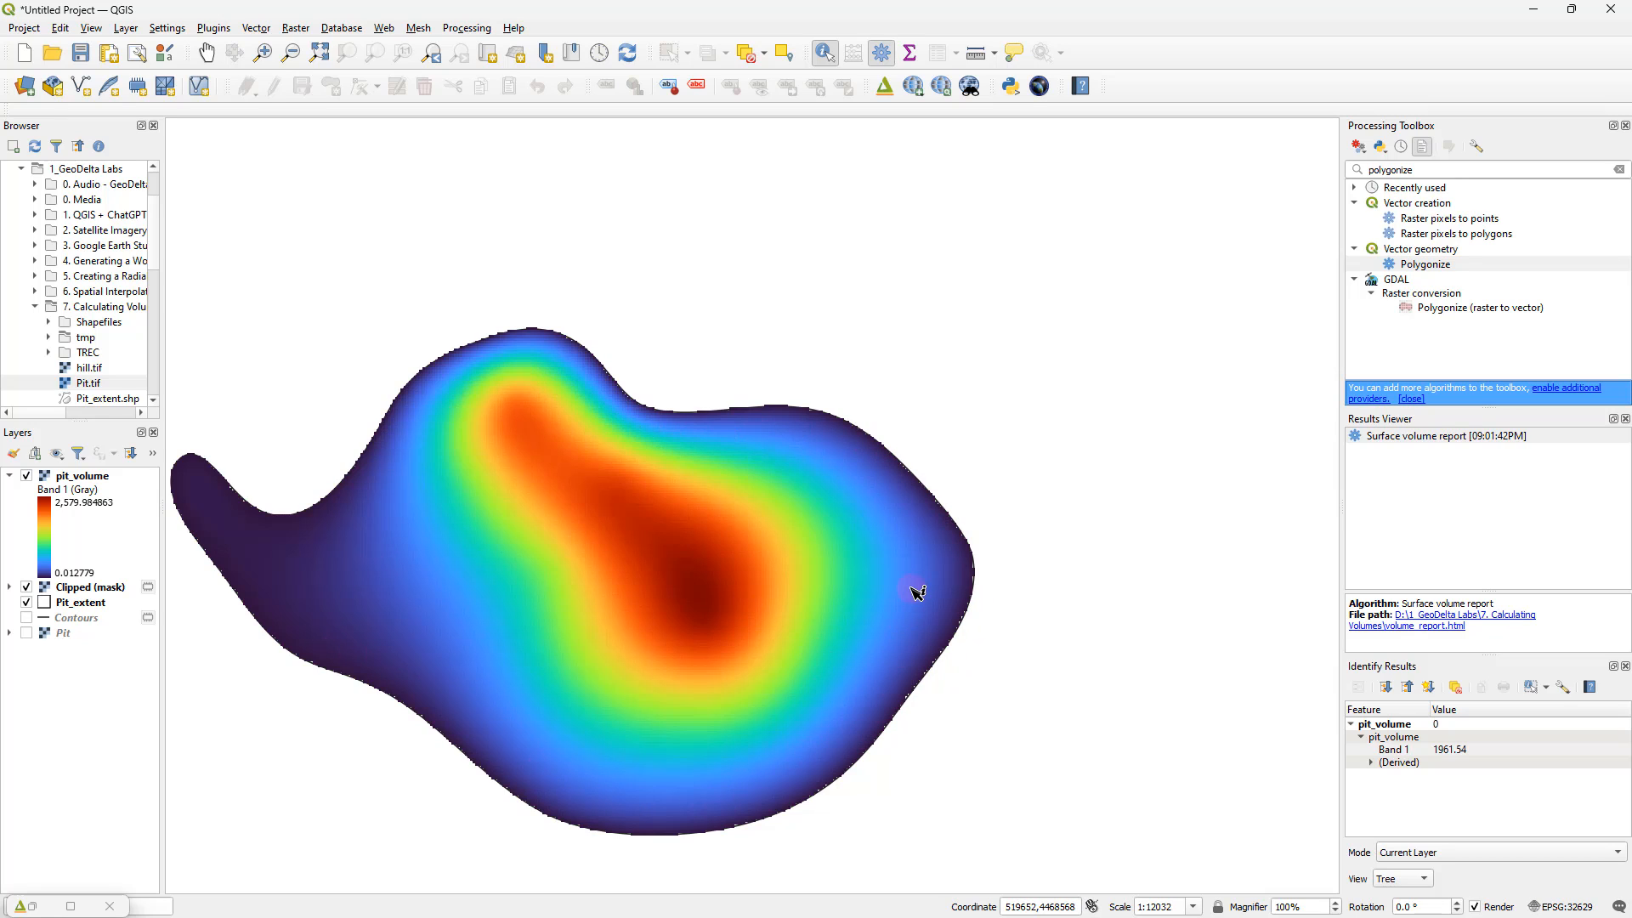
drag(912, 589, 1007, 561)
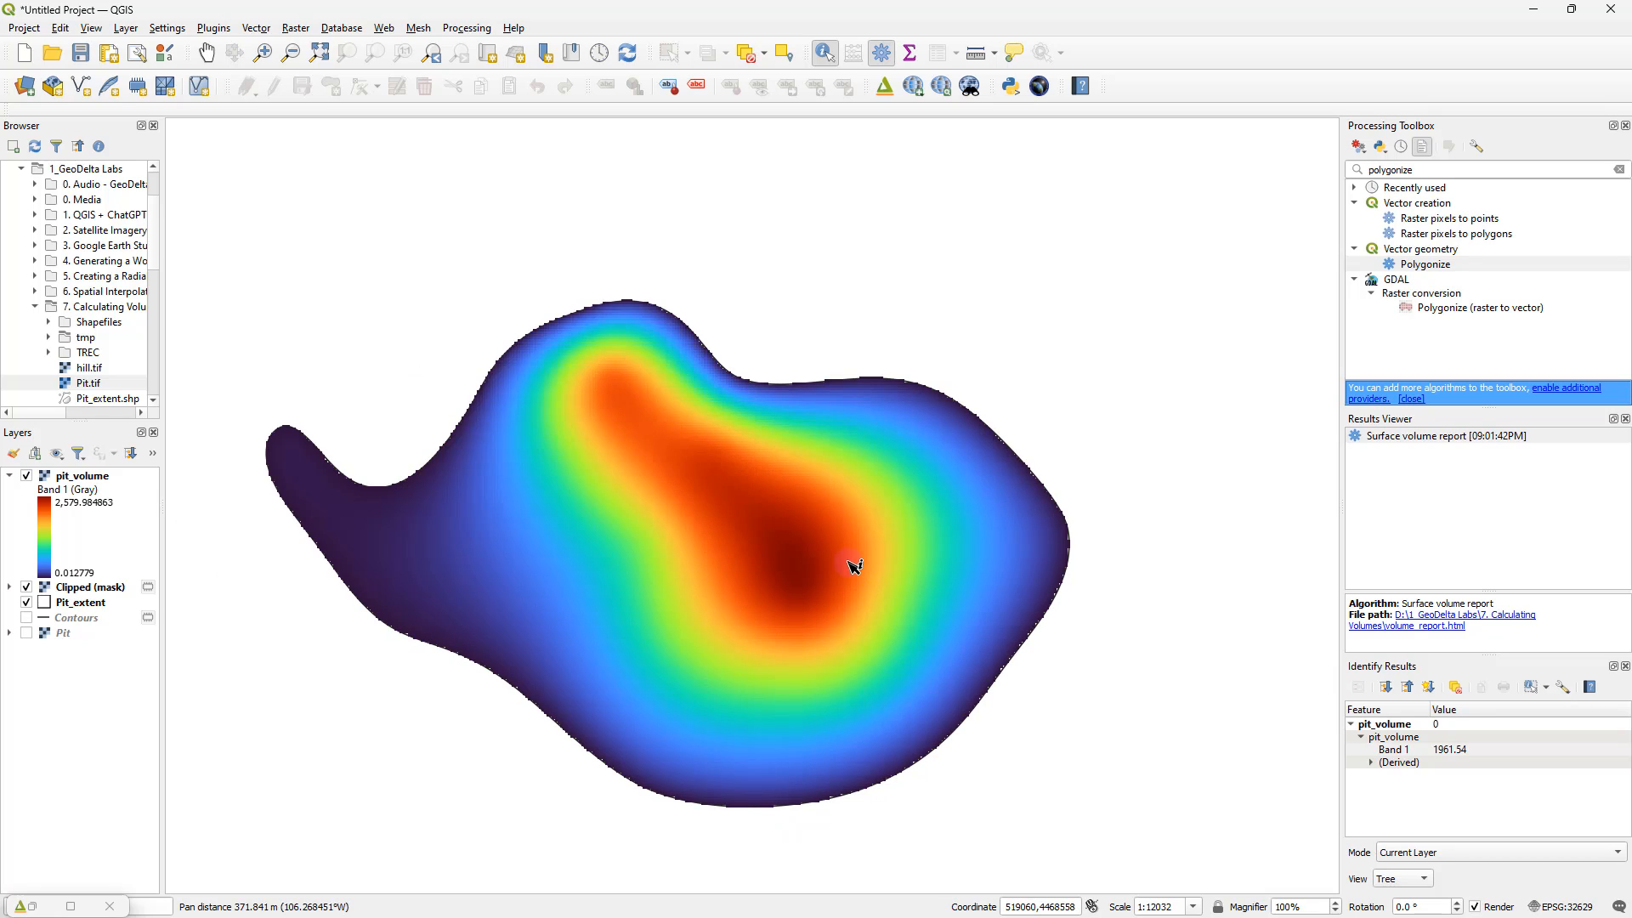
drag(100, 602, 79, 477)
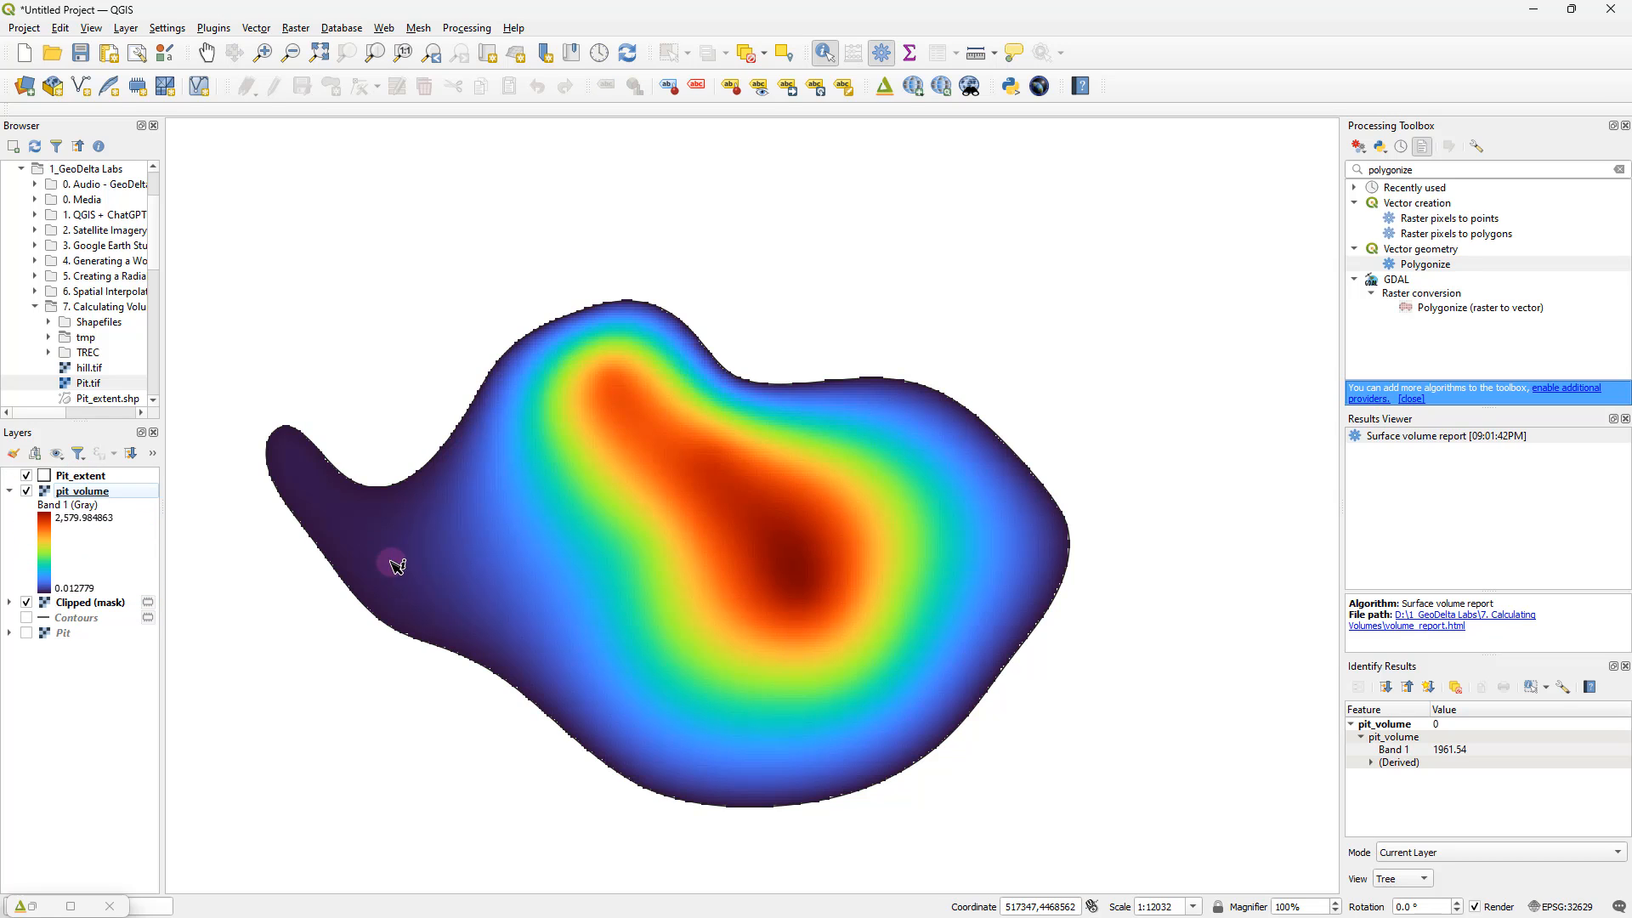
click(26, 491)
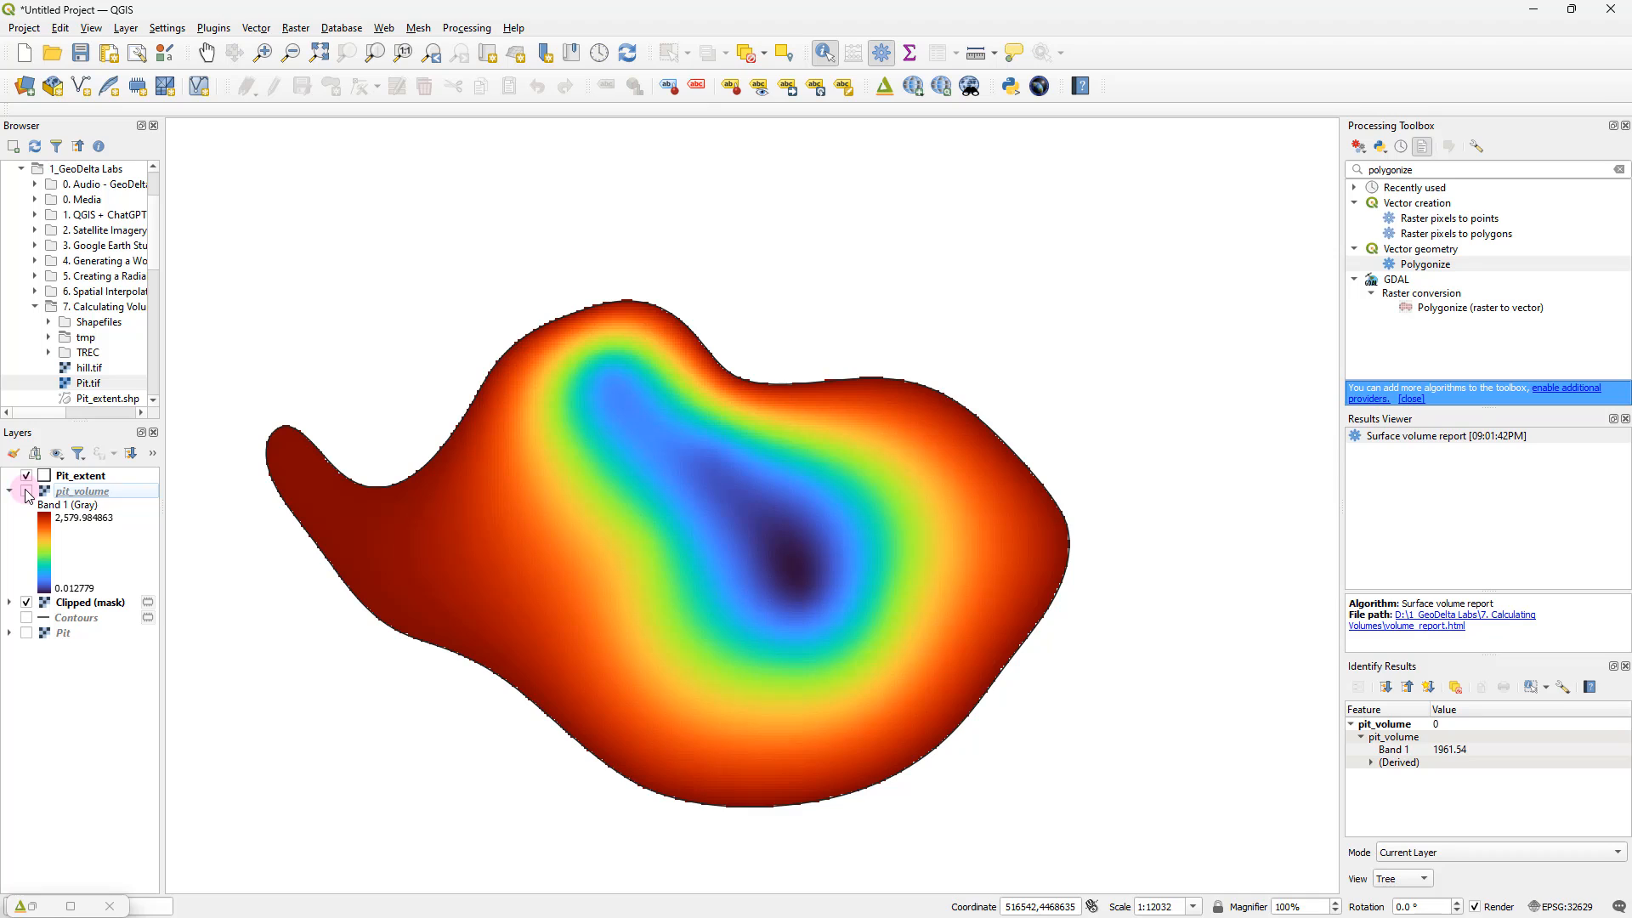
click(26, 602)
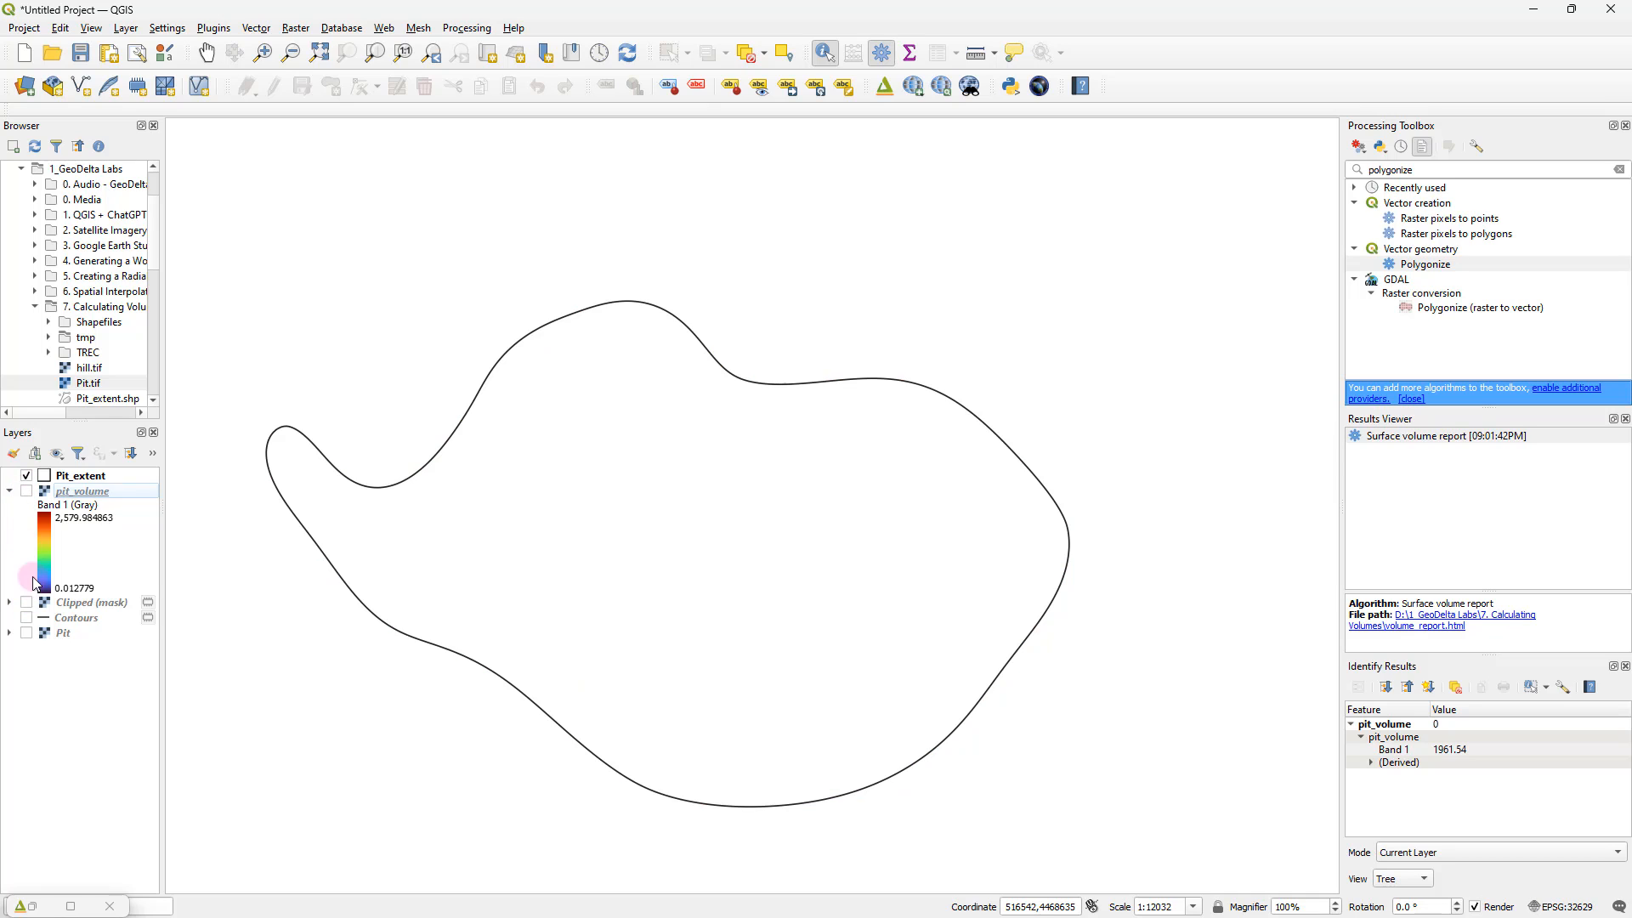
click(26, 491)
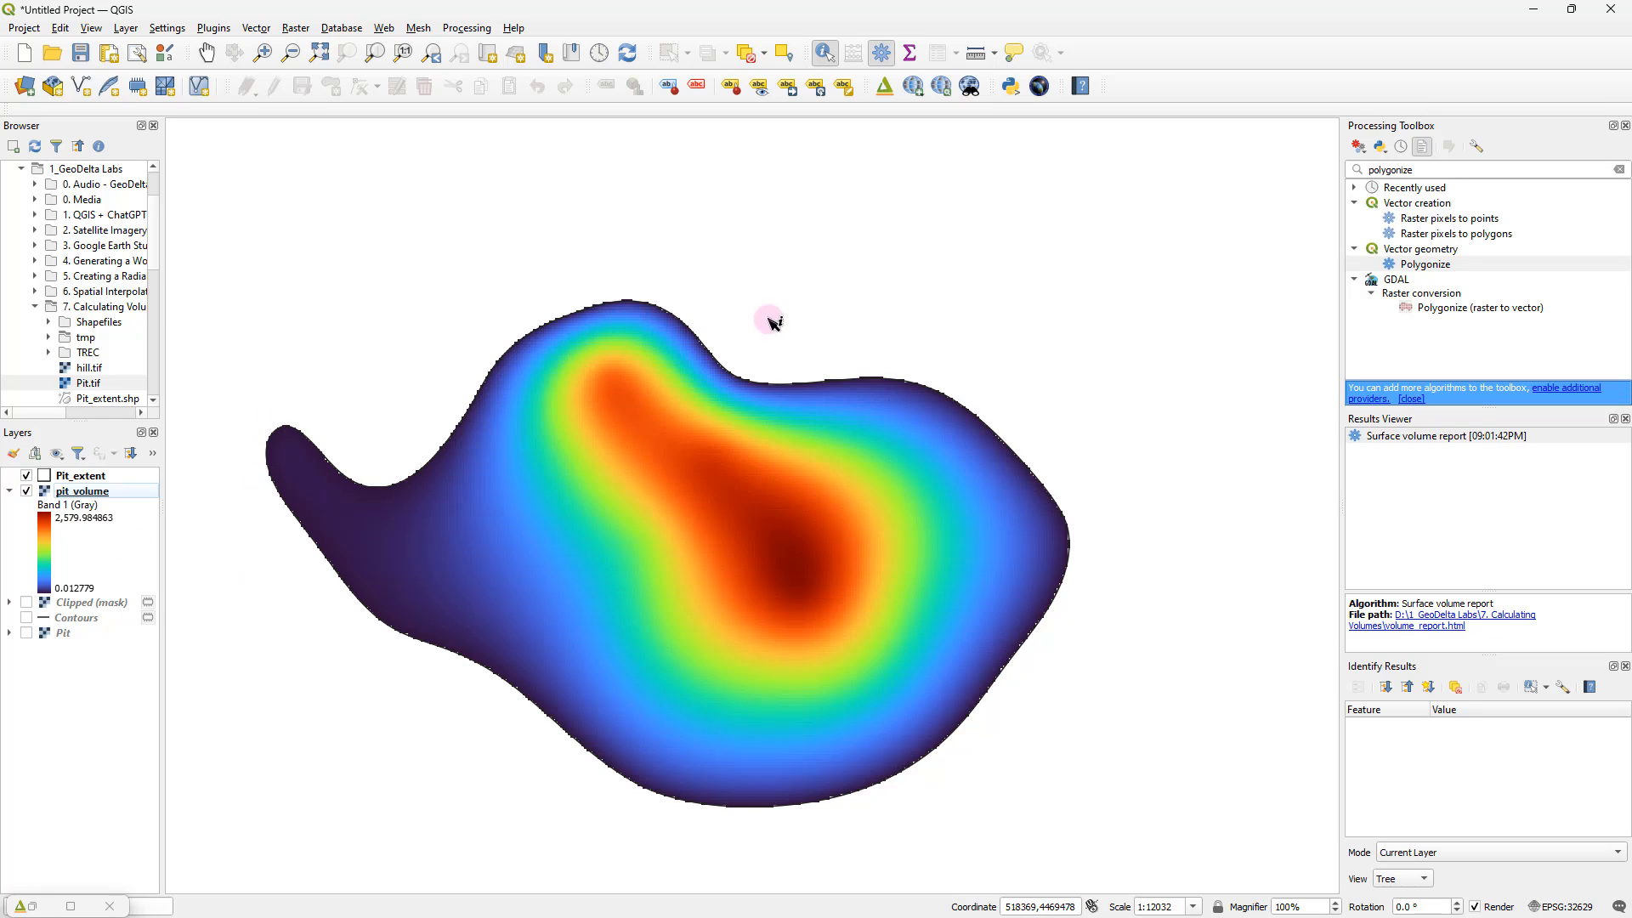
Step: Find the Zonal statistics algorithm in the processing tools and open it
drag(1420, 172, 1340, 139)
key(BackSpace)
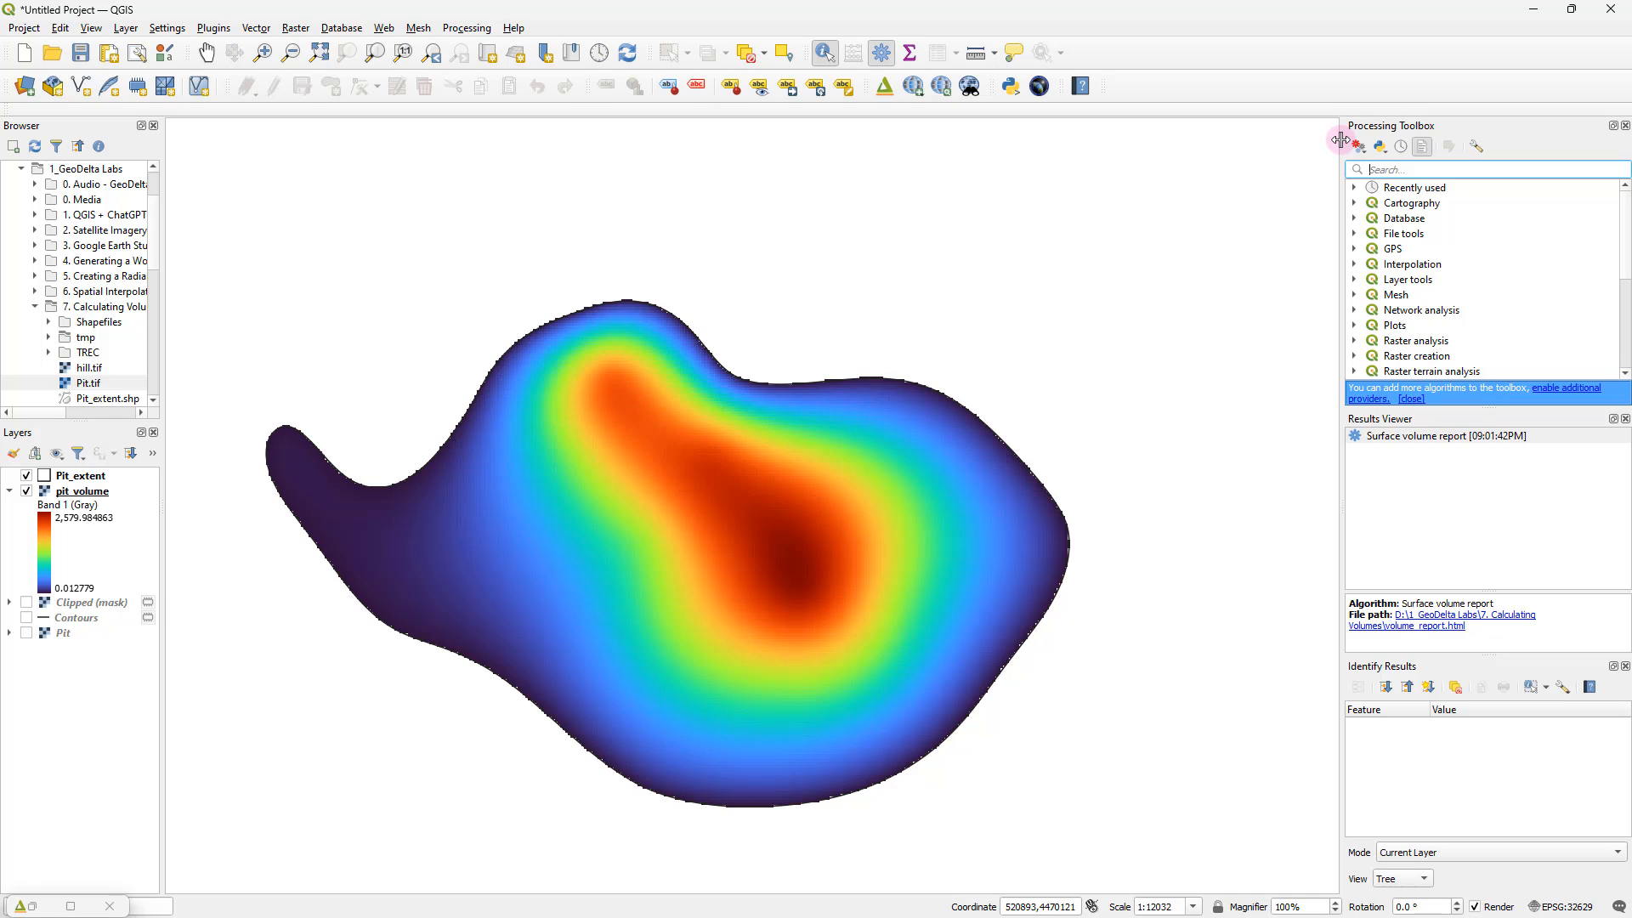
text(zonal statistics)
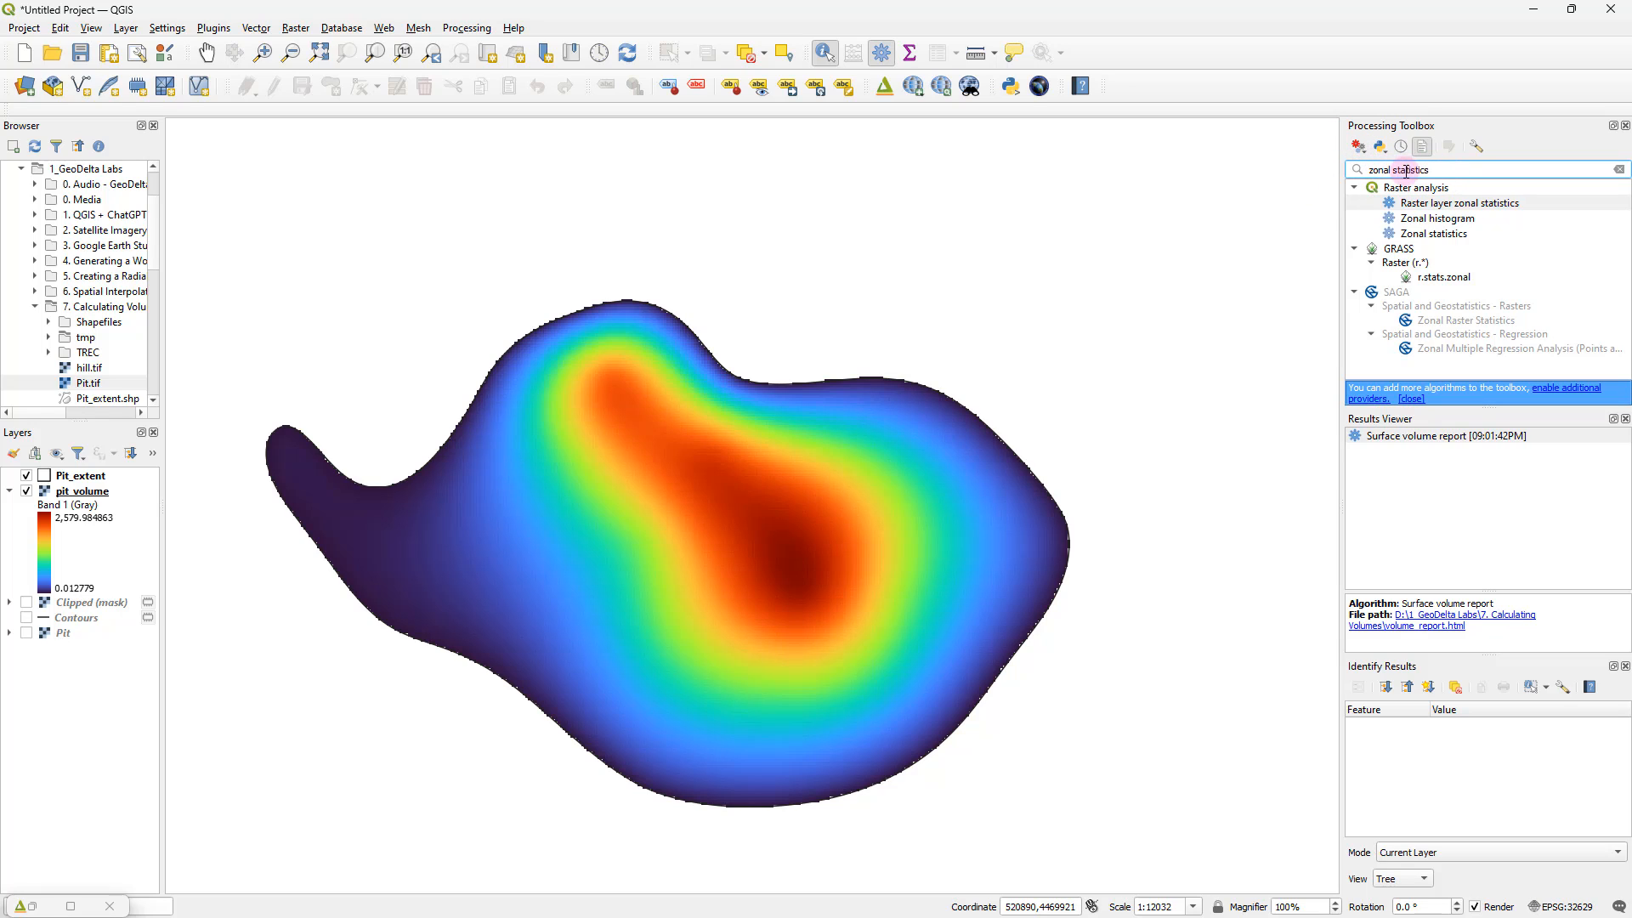
click(1445, 234)
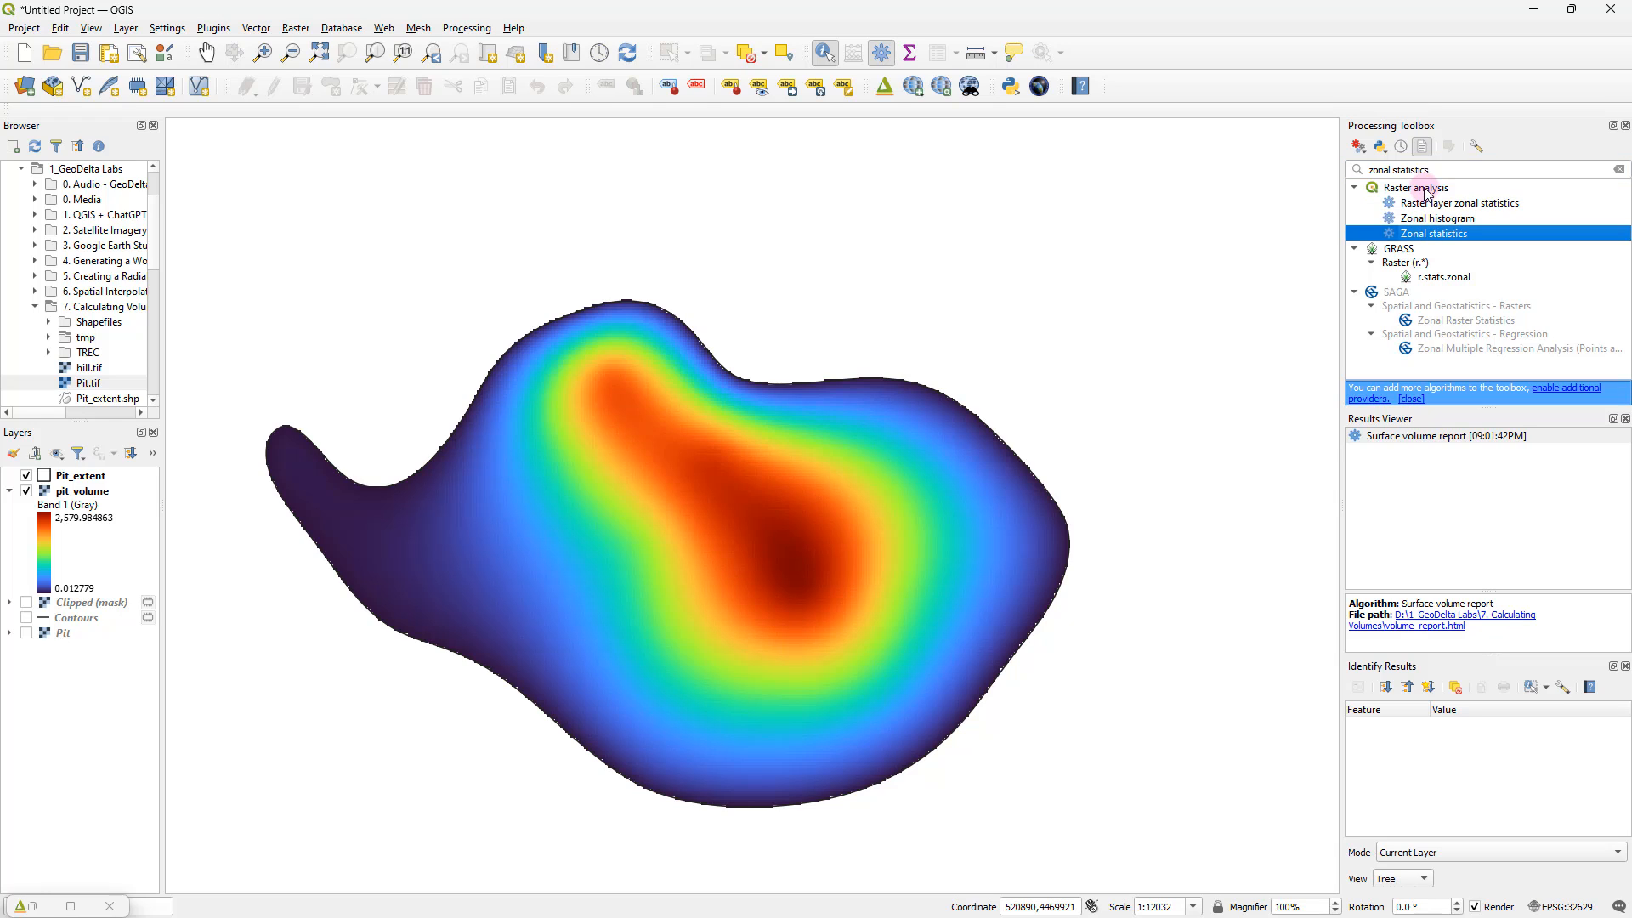
double_click(1438, 234)
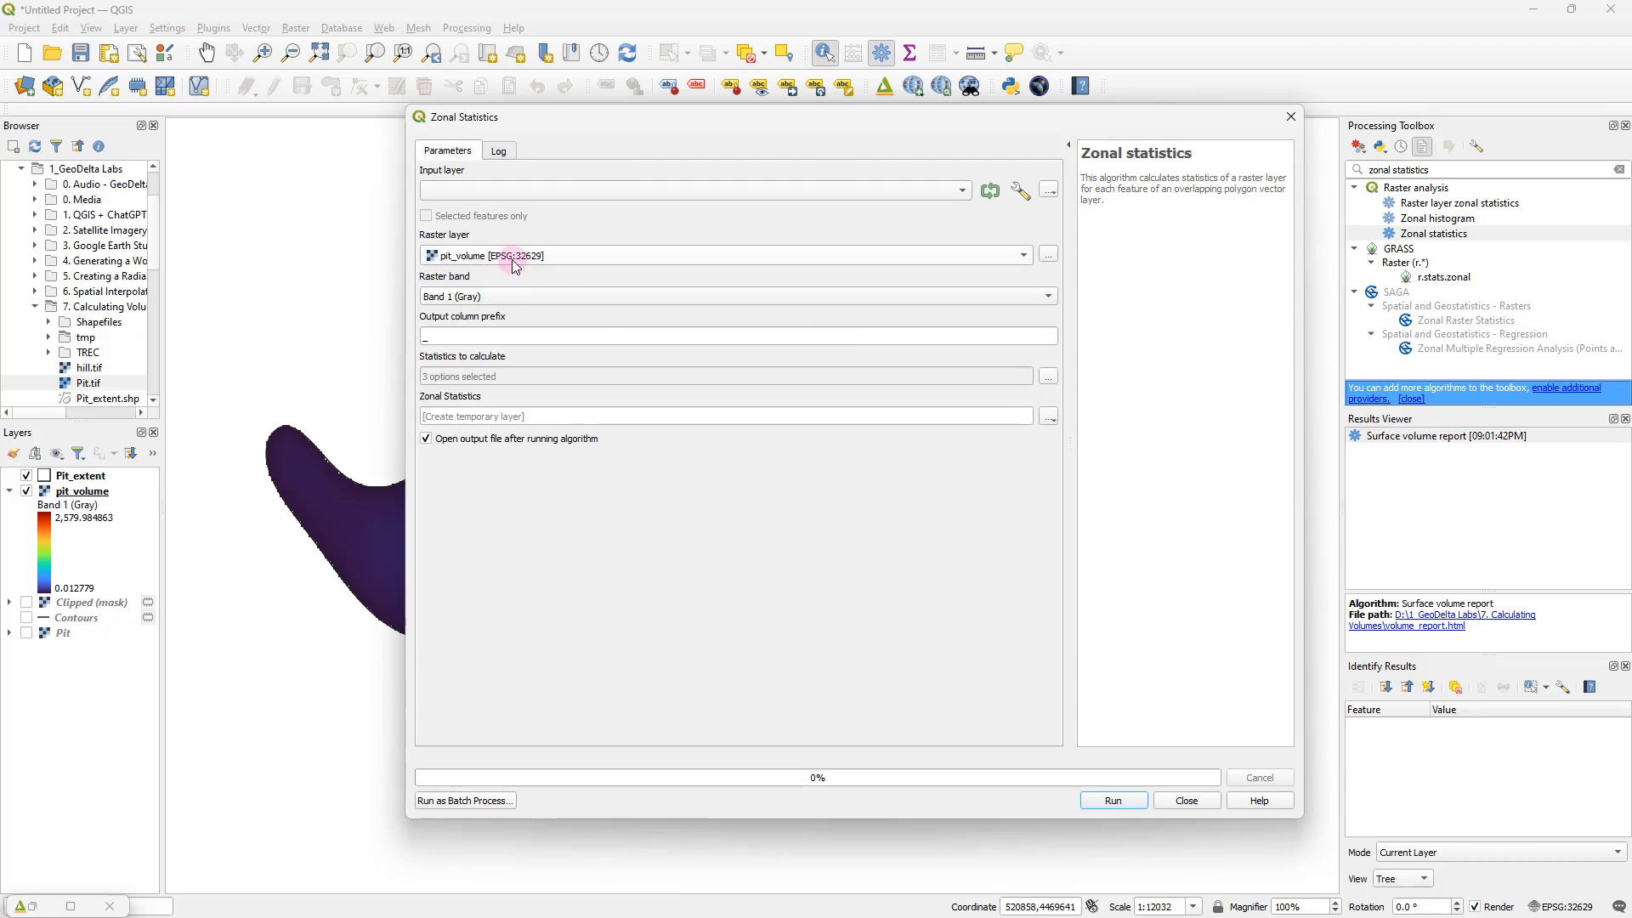
Step: Set Pit_extent as the input layer and pit_volume as the raster layer for Zonal Statistics
click(474, 192)
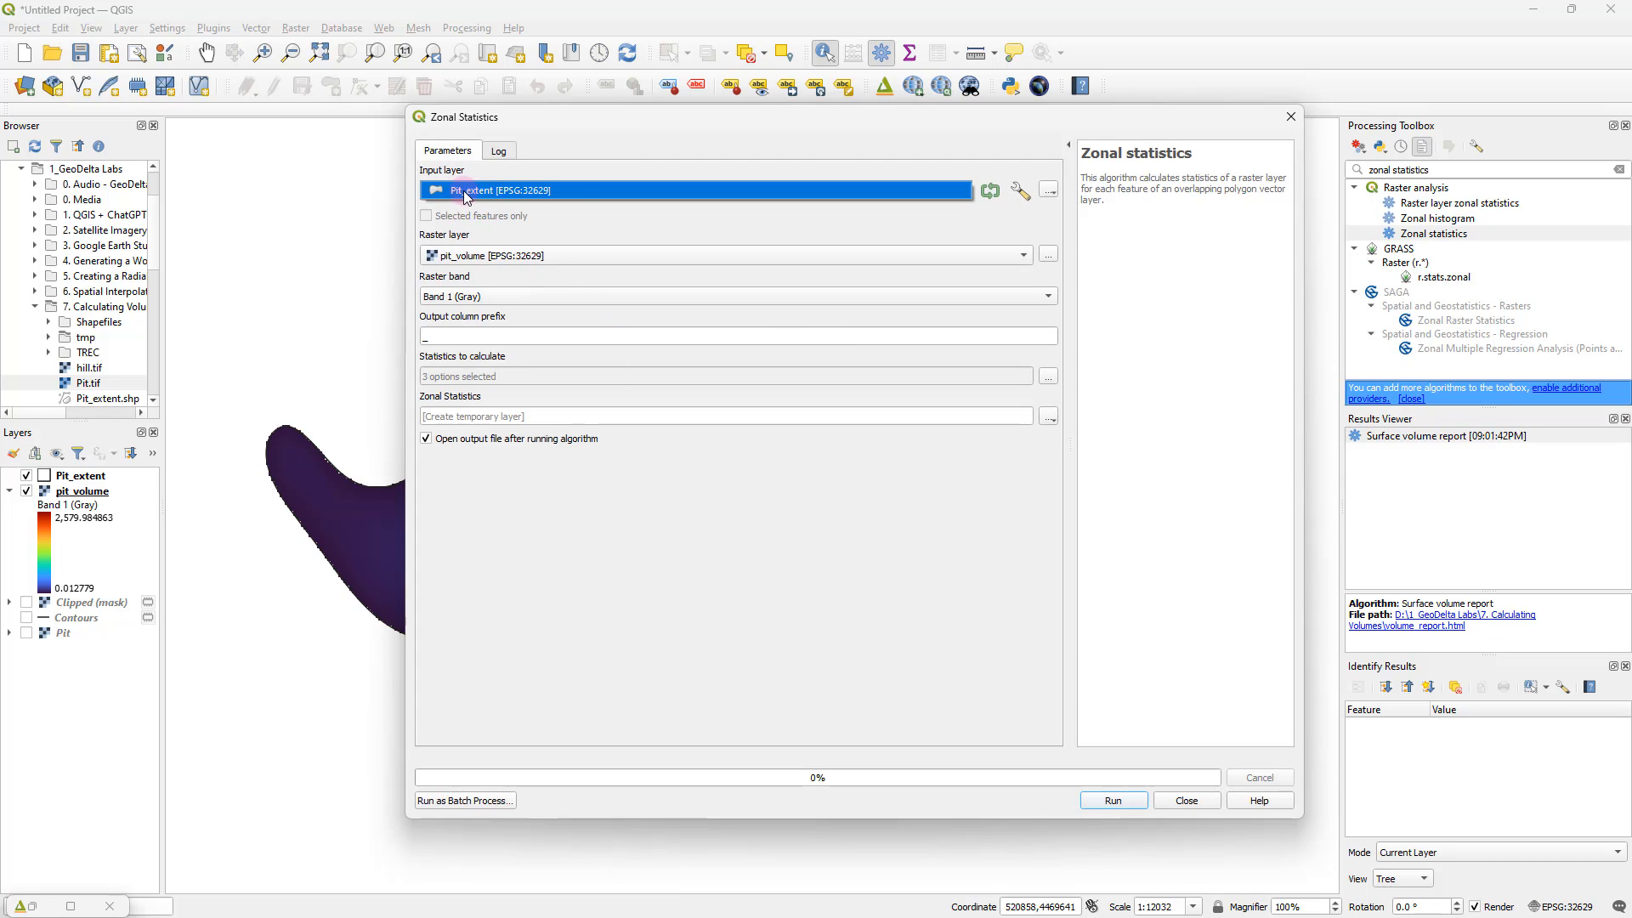
click(466, 192)
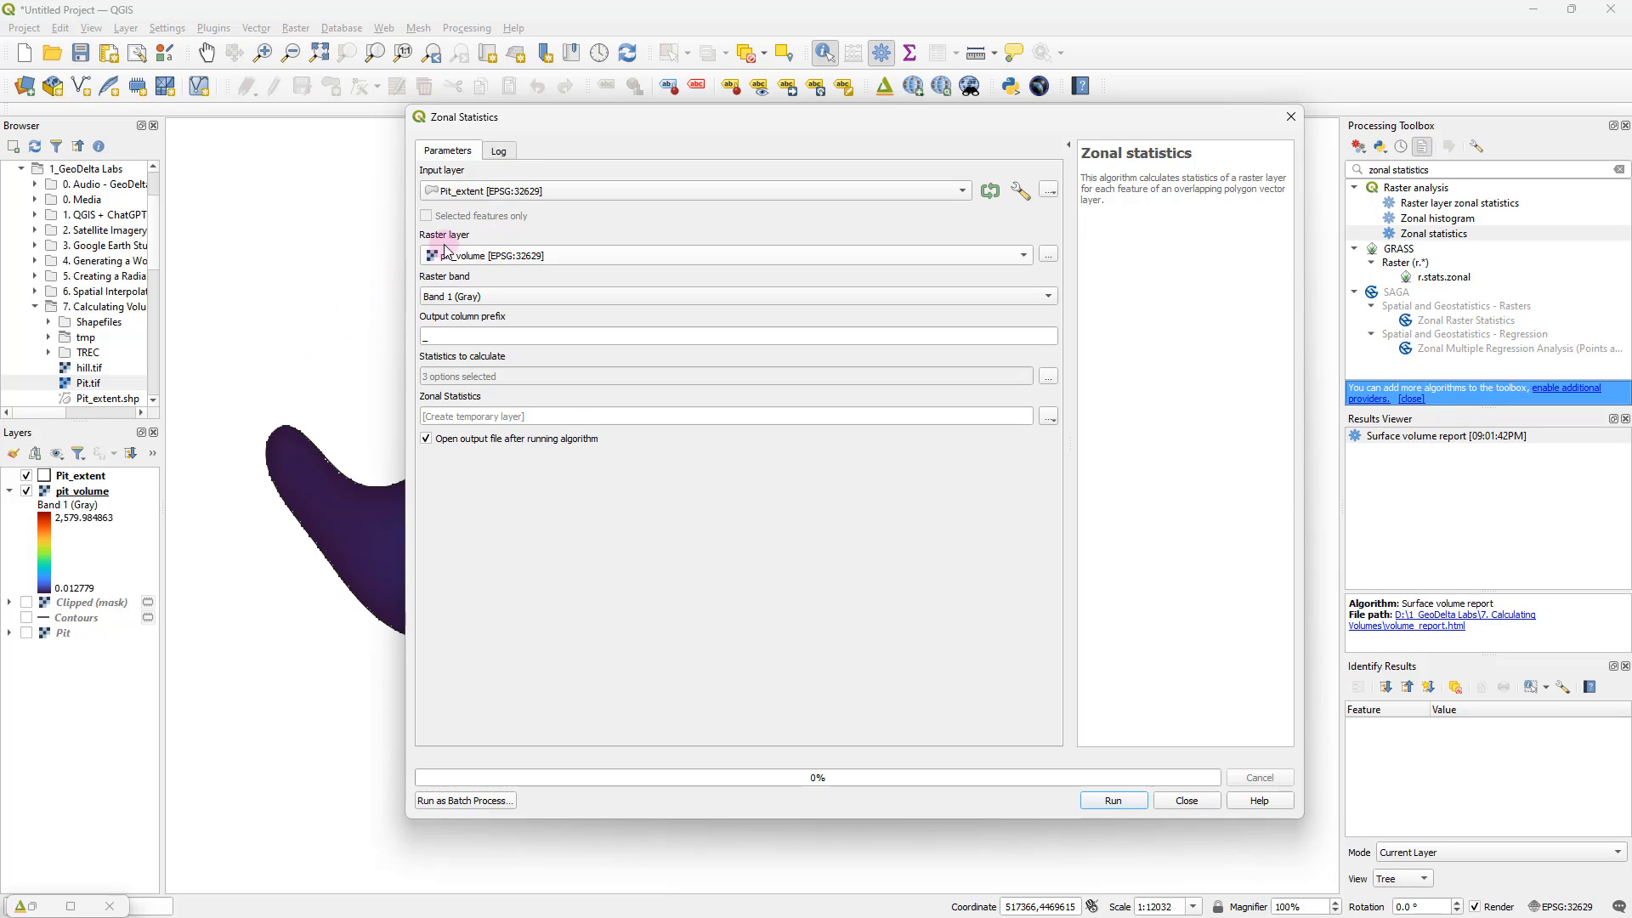
click(466, 255)
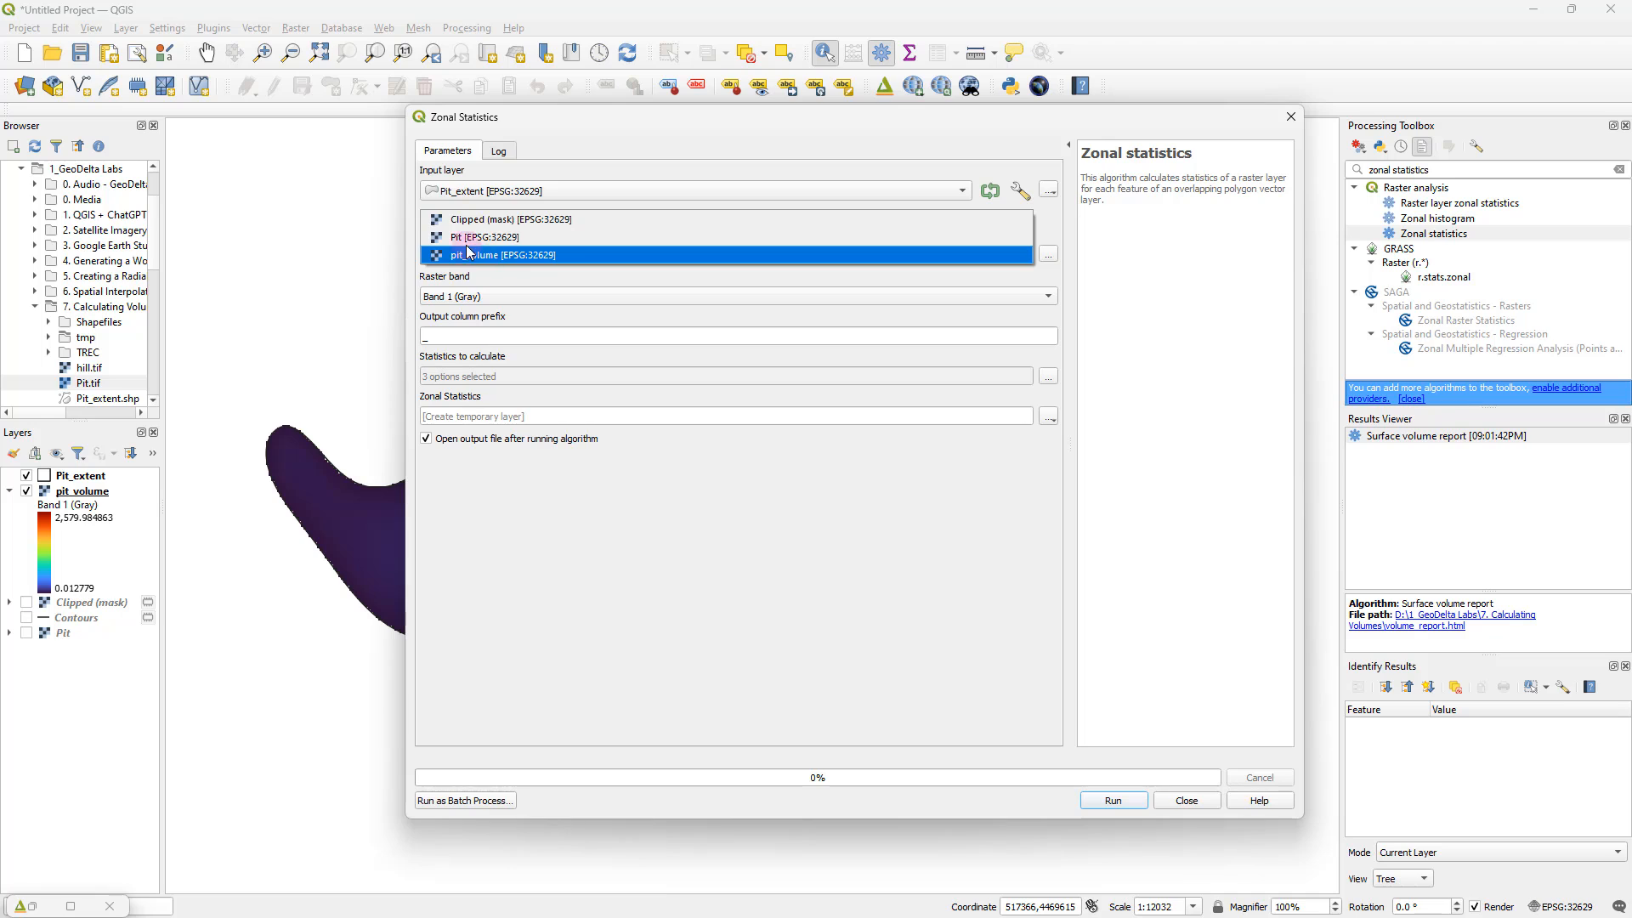
click(468, 254)
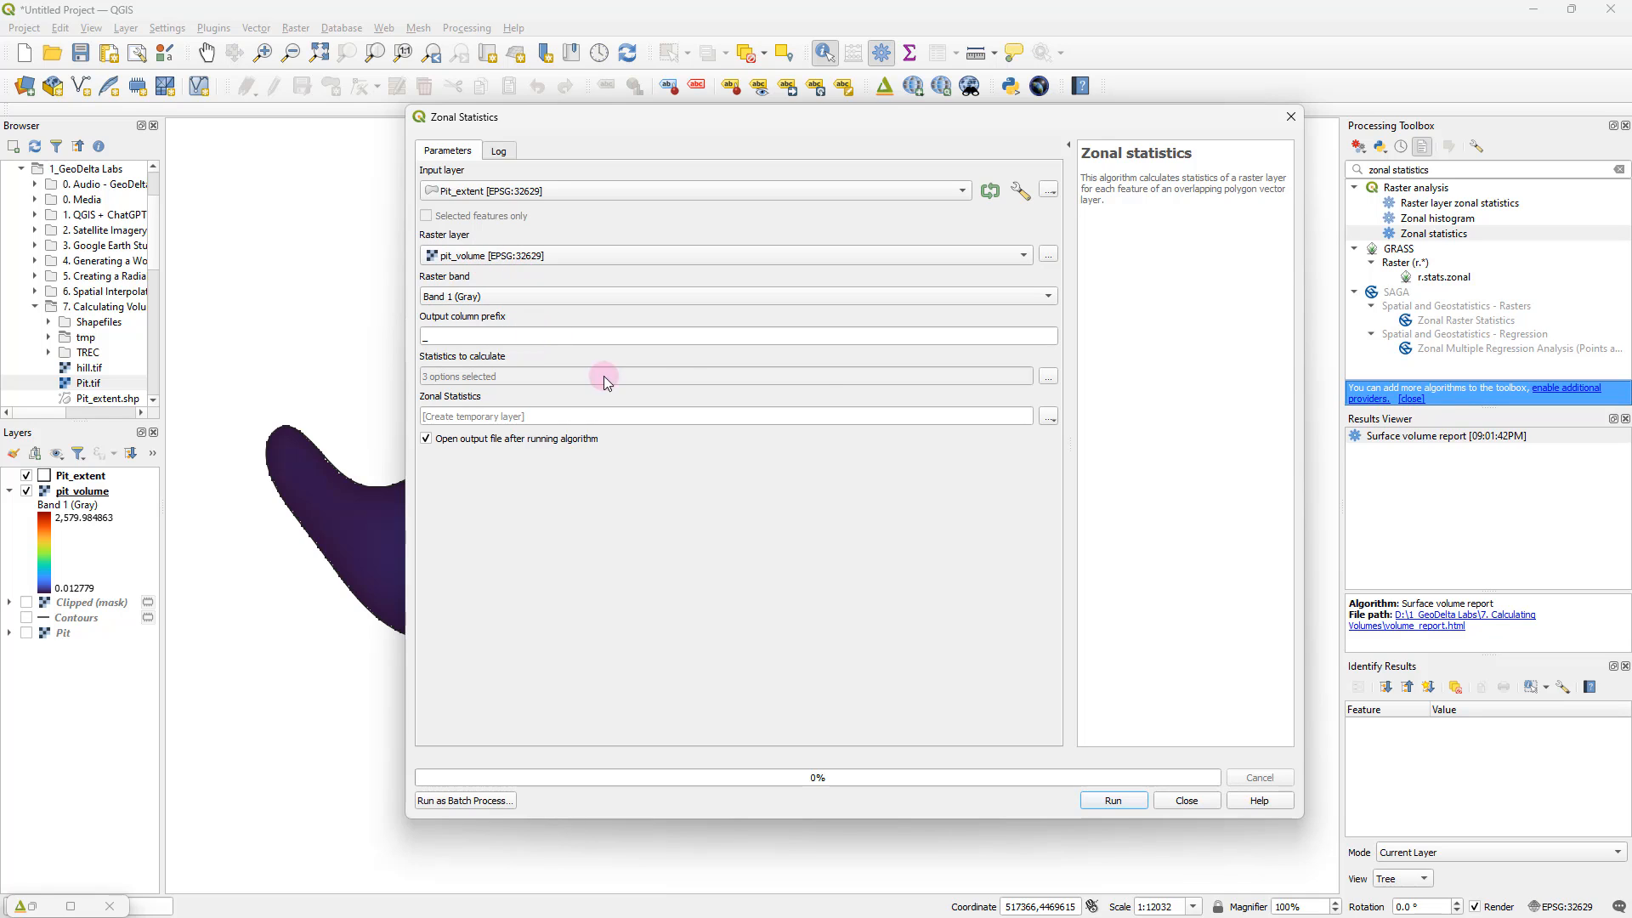
Step: Limit the statistics to Count and Sum and run Zonal Statistics into a temporary layer
click(1047, 379)
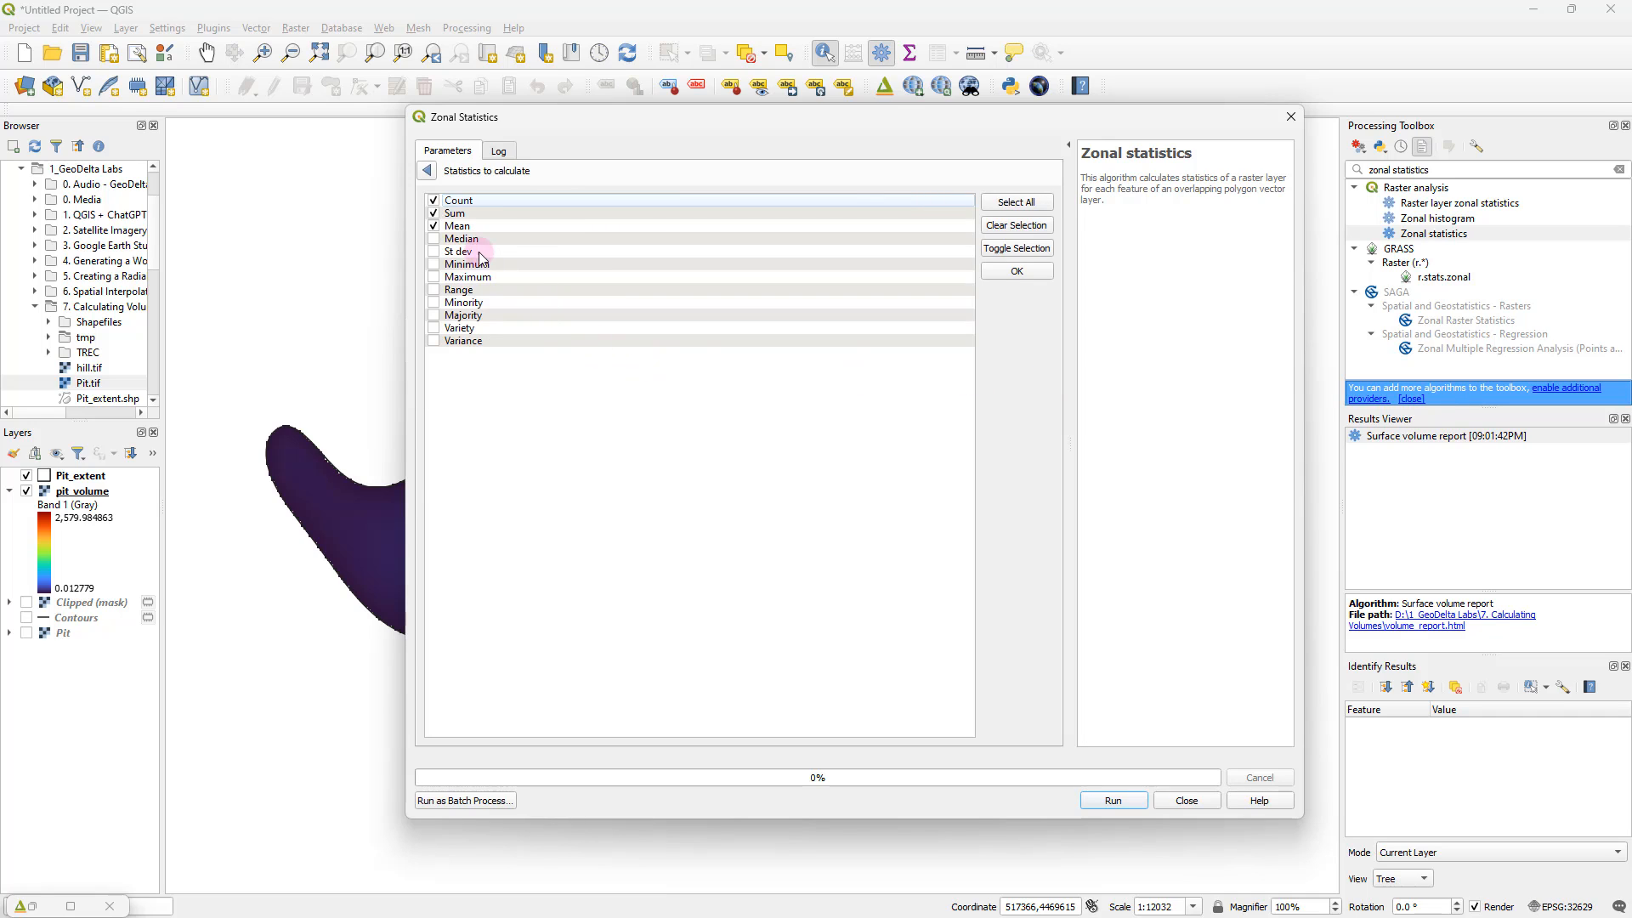
click(434, 226)
click(434, 227)
click(432, 201)
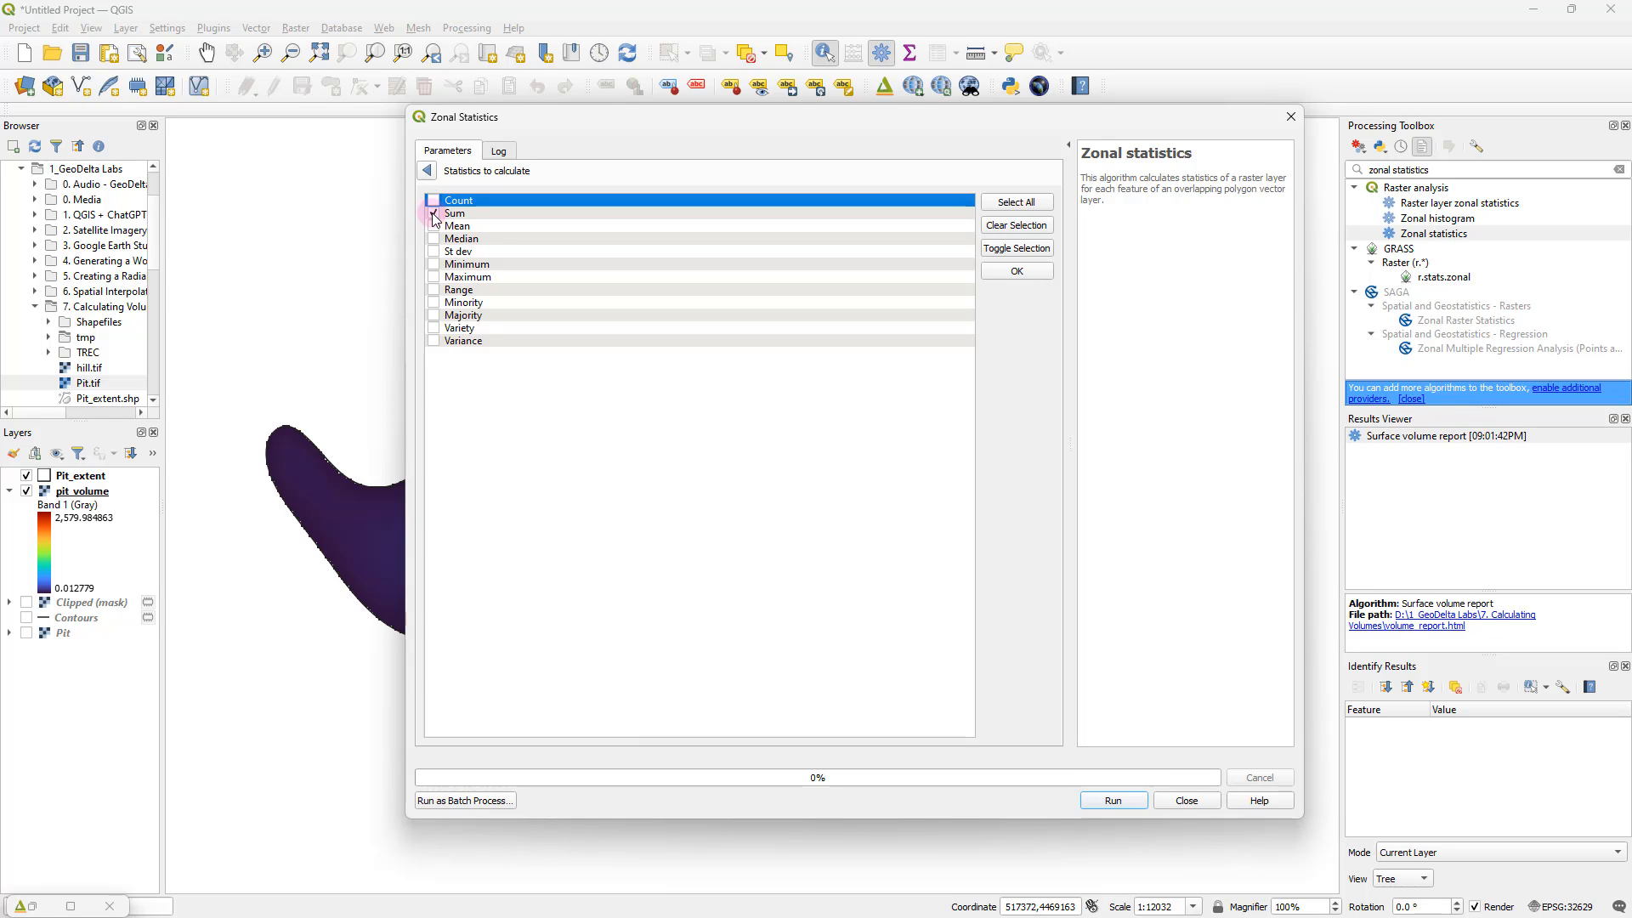
click(433, 215)
click(434, 213)
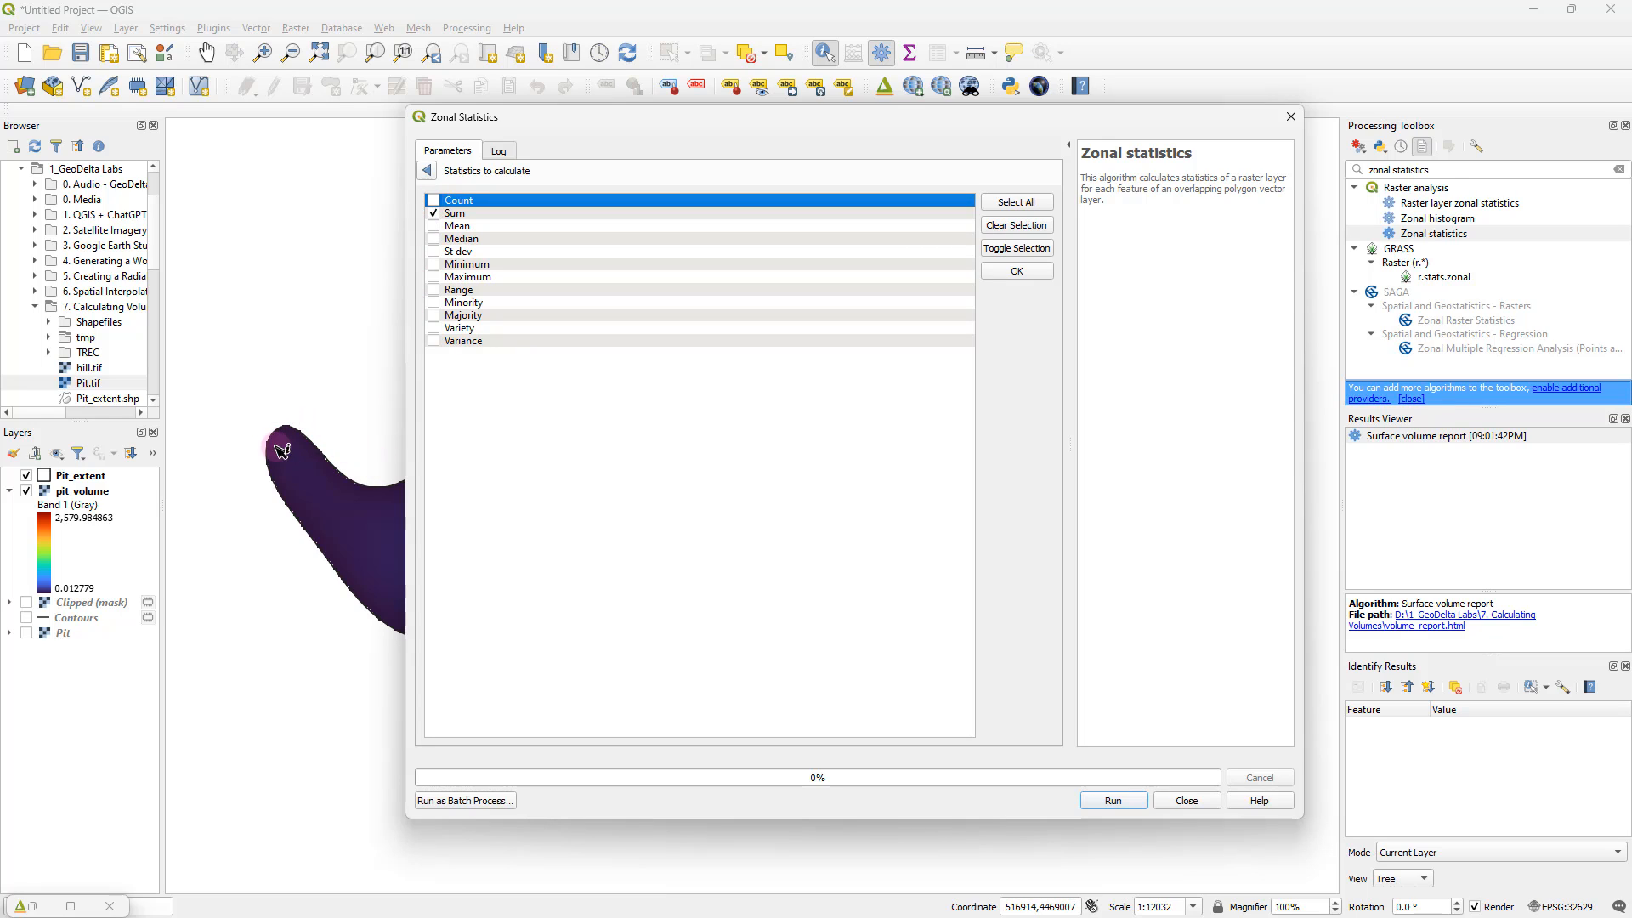
click(434, 214)
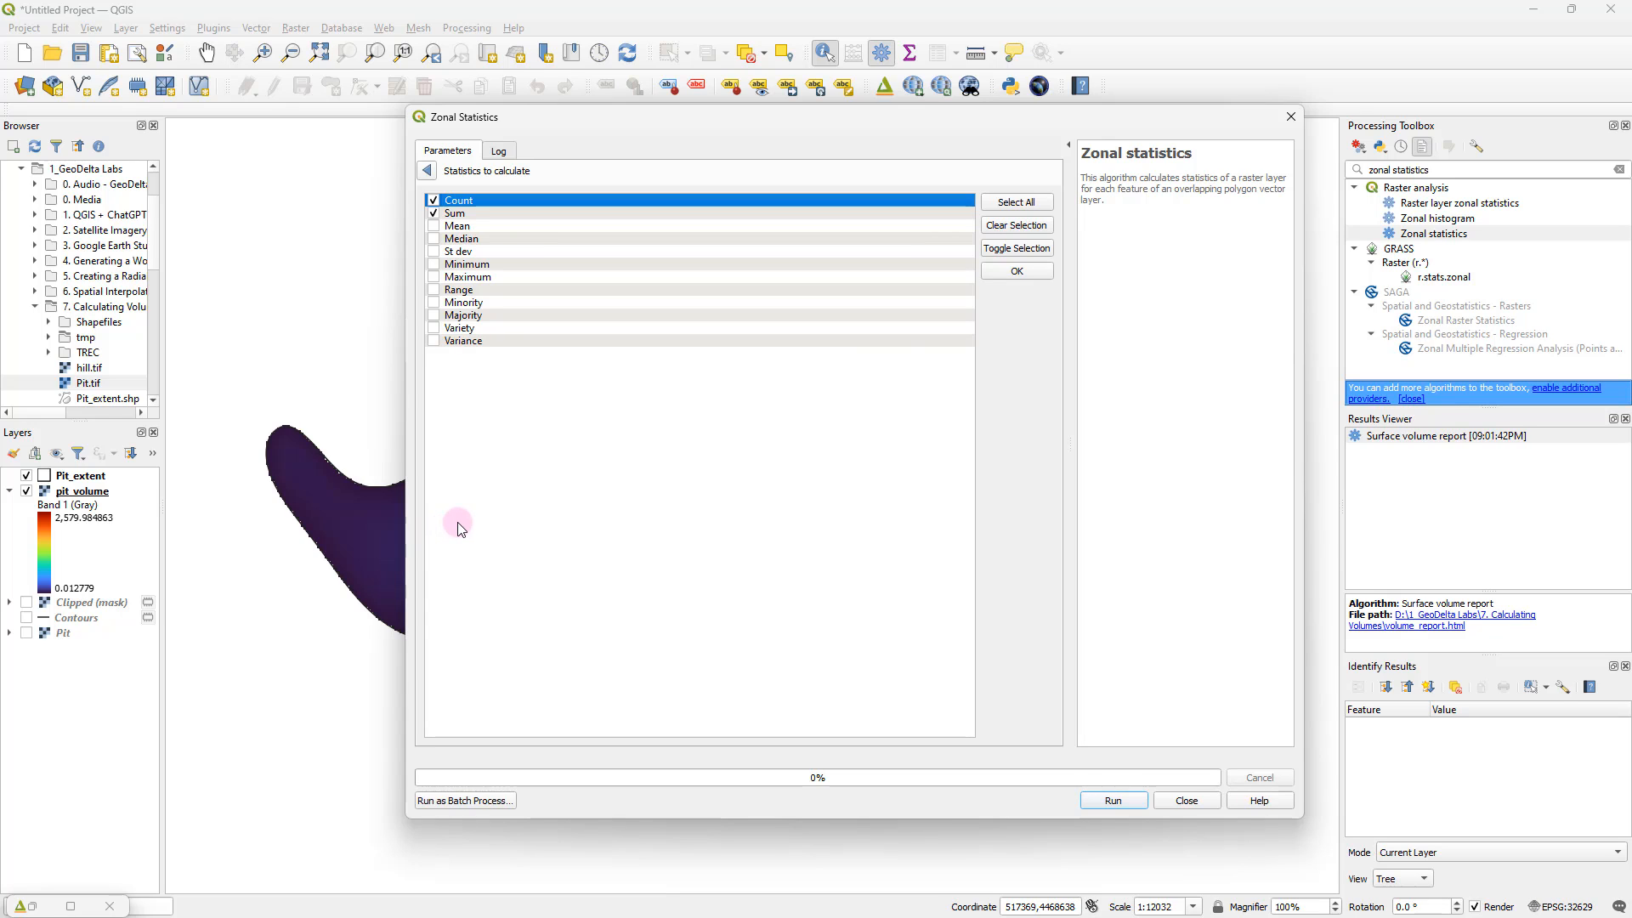
click(466, 217)
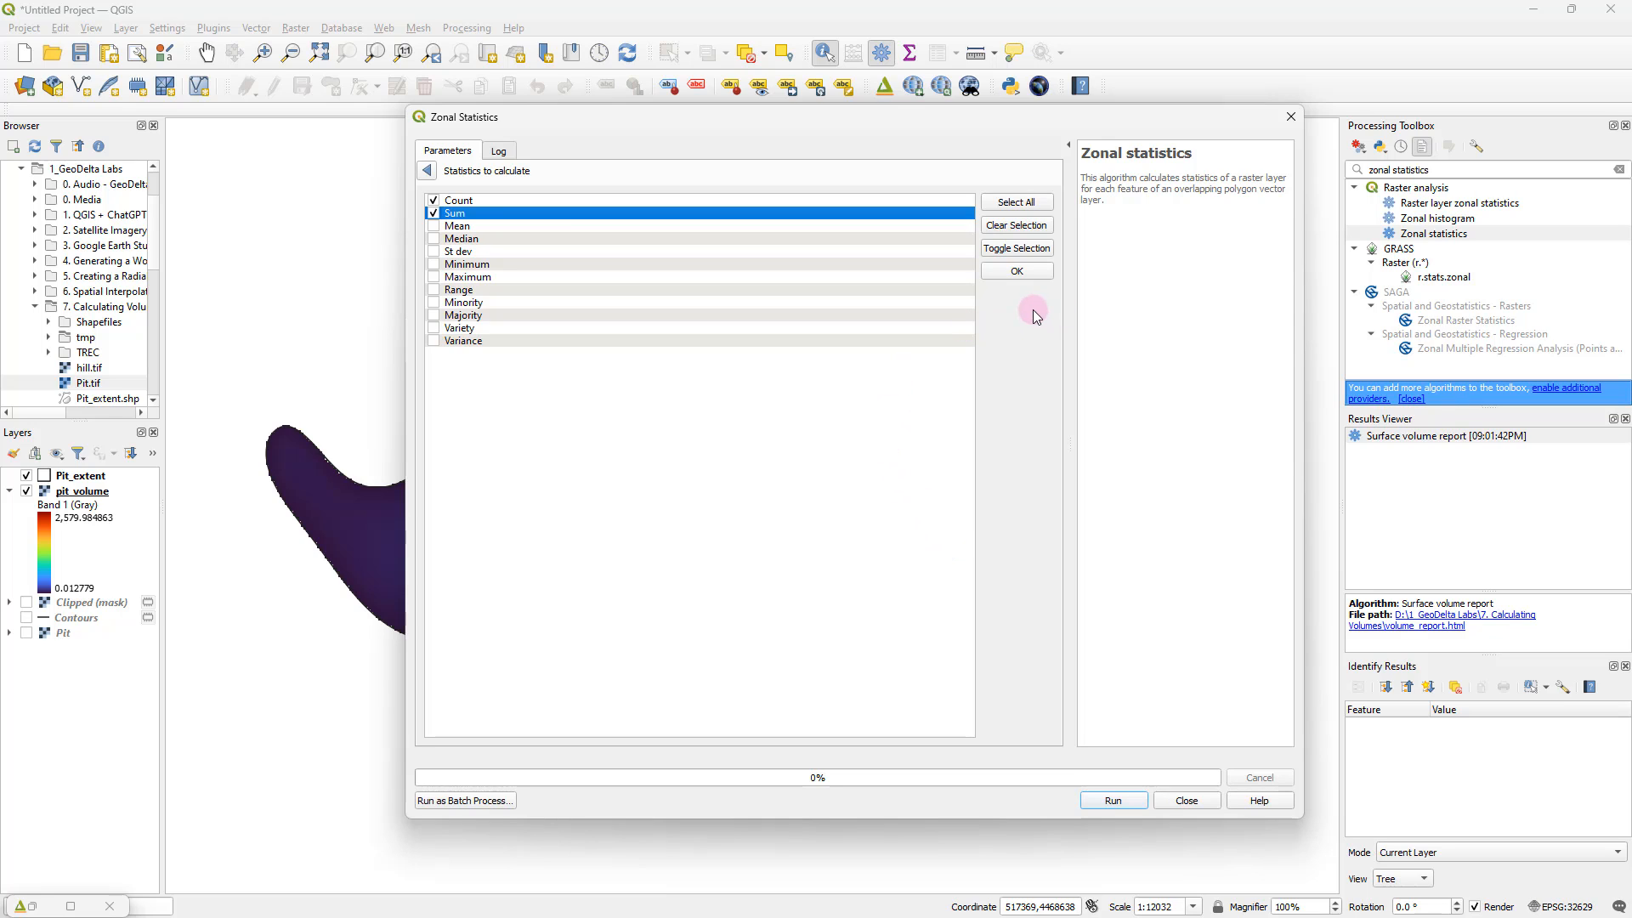
click(1015, 272)
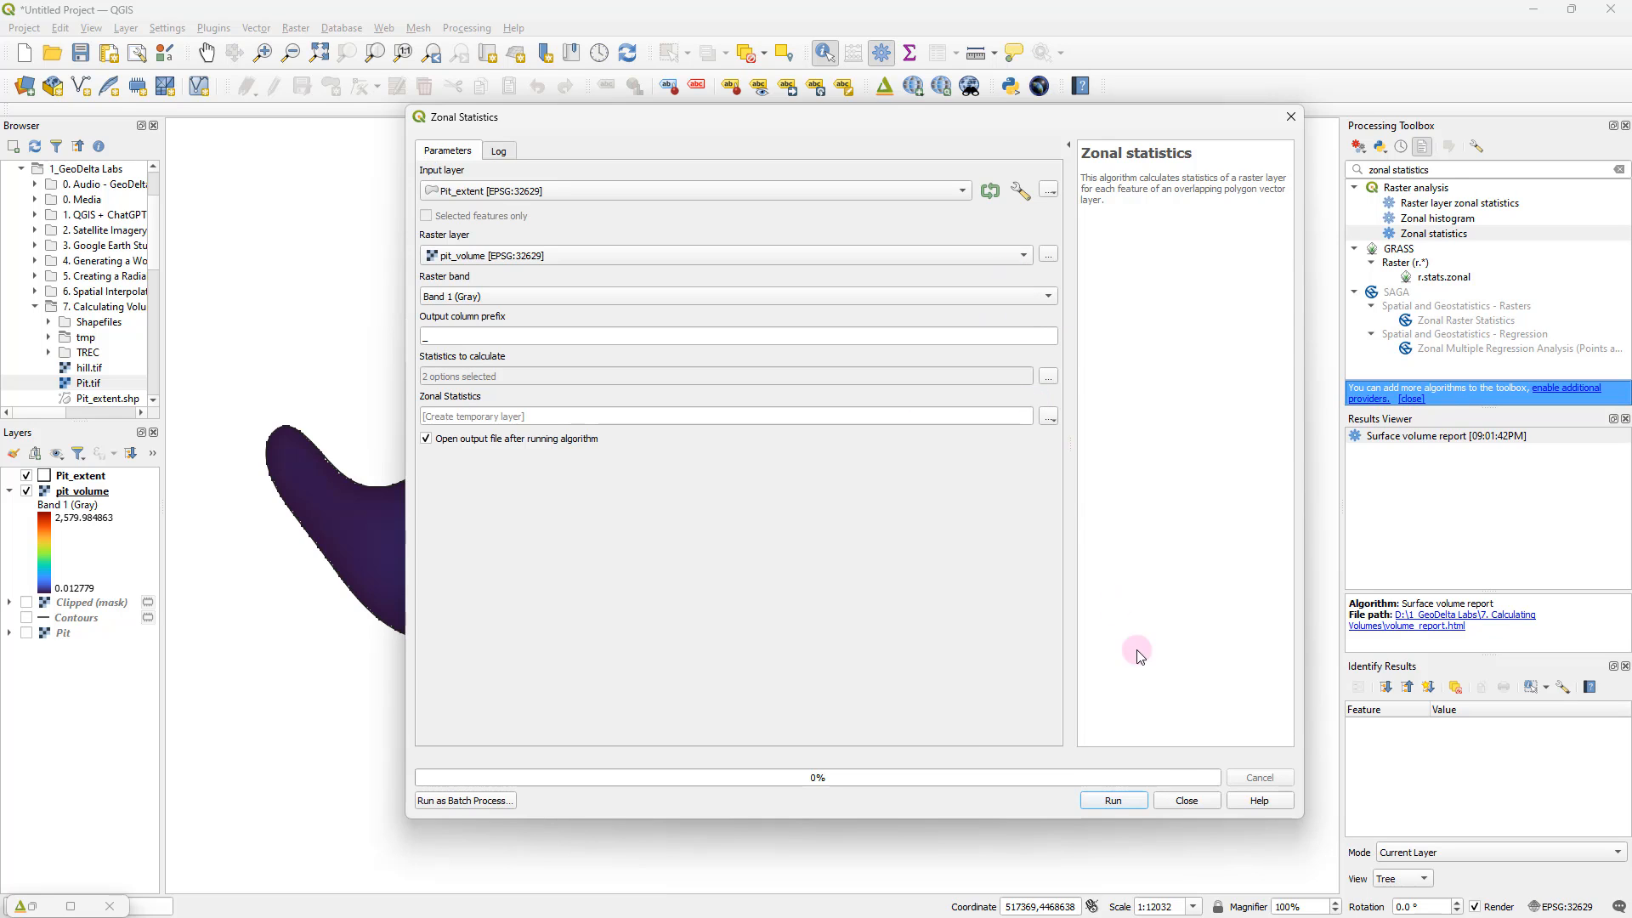
click(1114, 800)
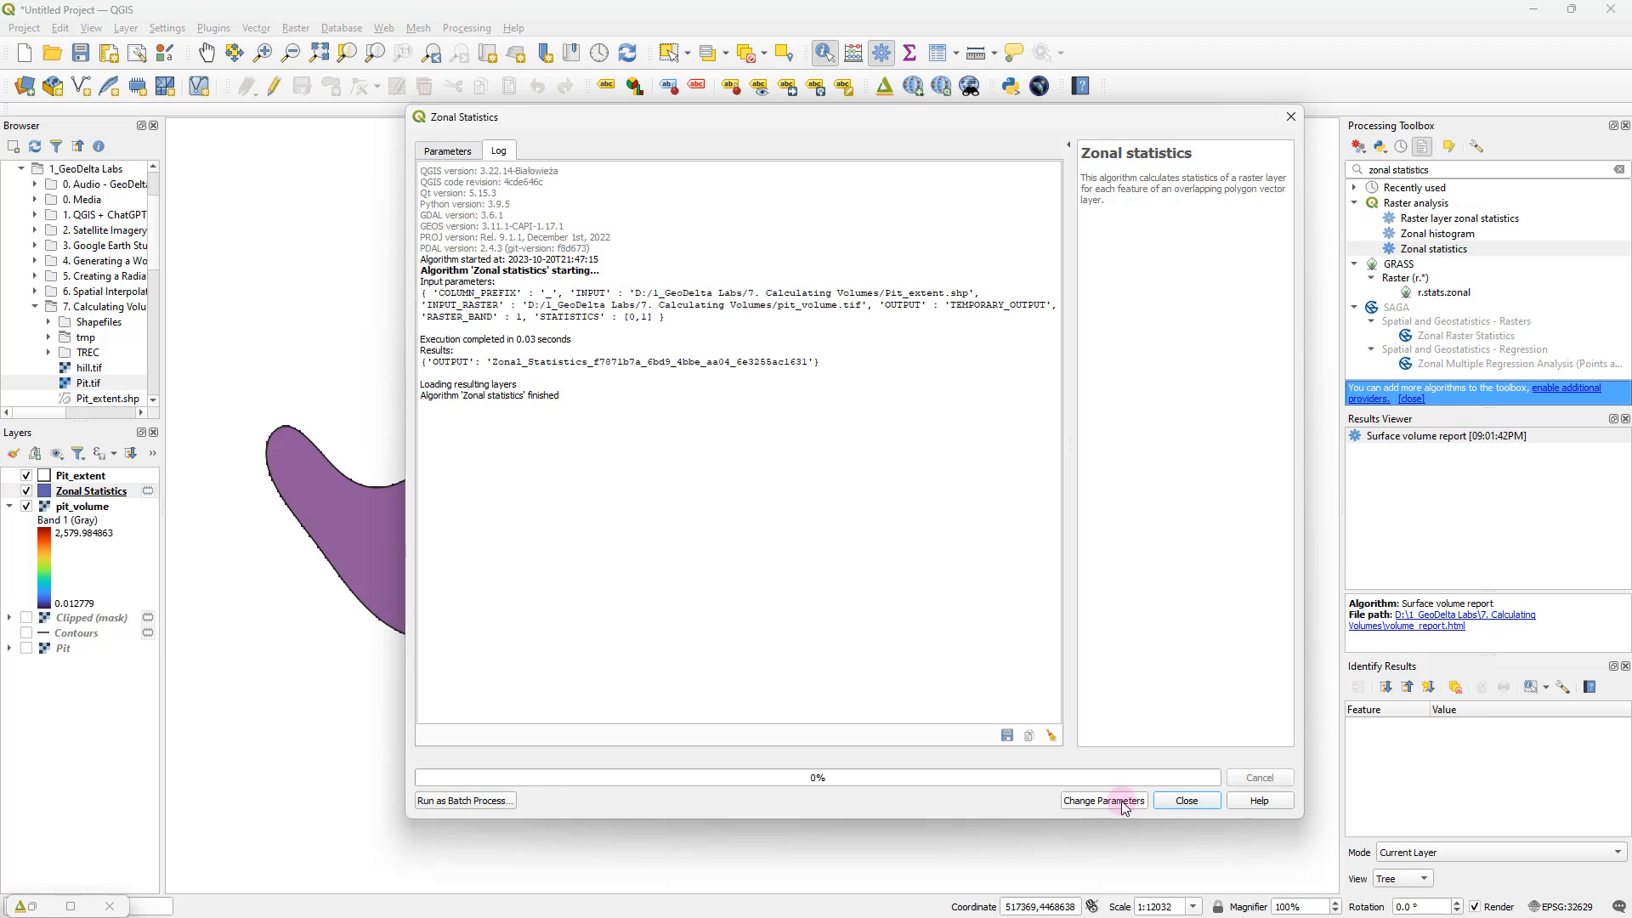
click(1199, 806)
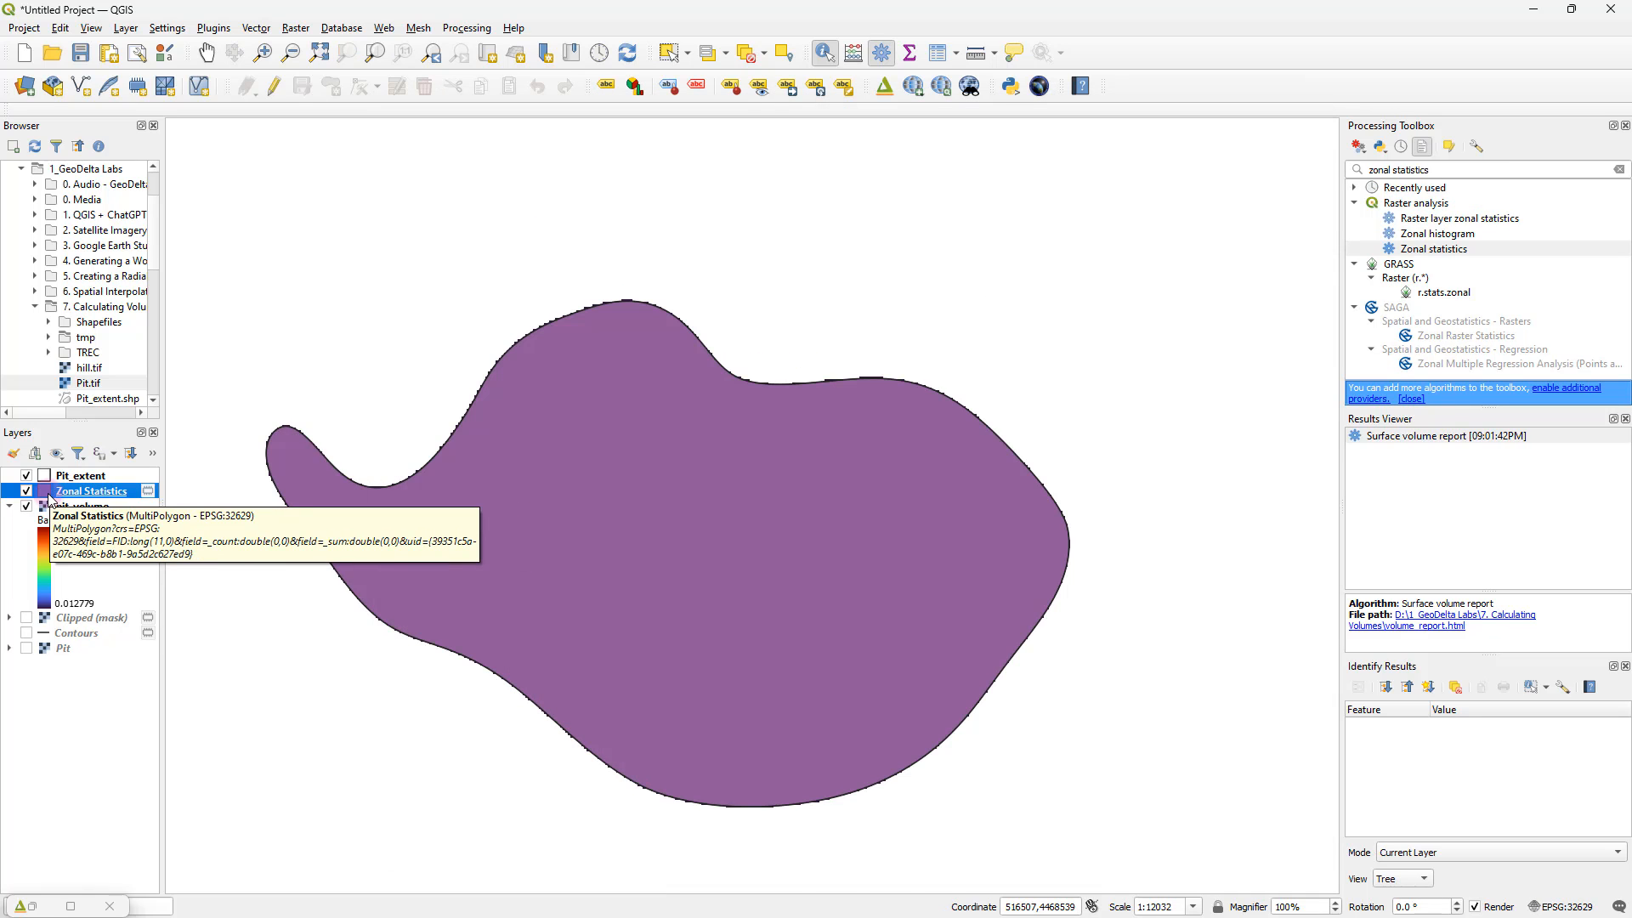
Step: Compare the _count and _sum values in the Zonal Statistics attribute table with the pixel count and volume in volume_report.html
right_click(76, 495)
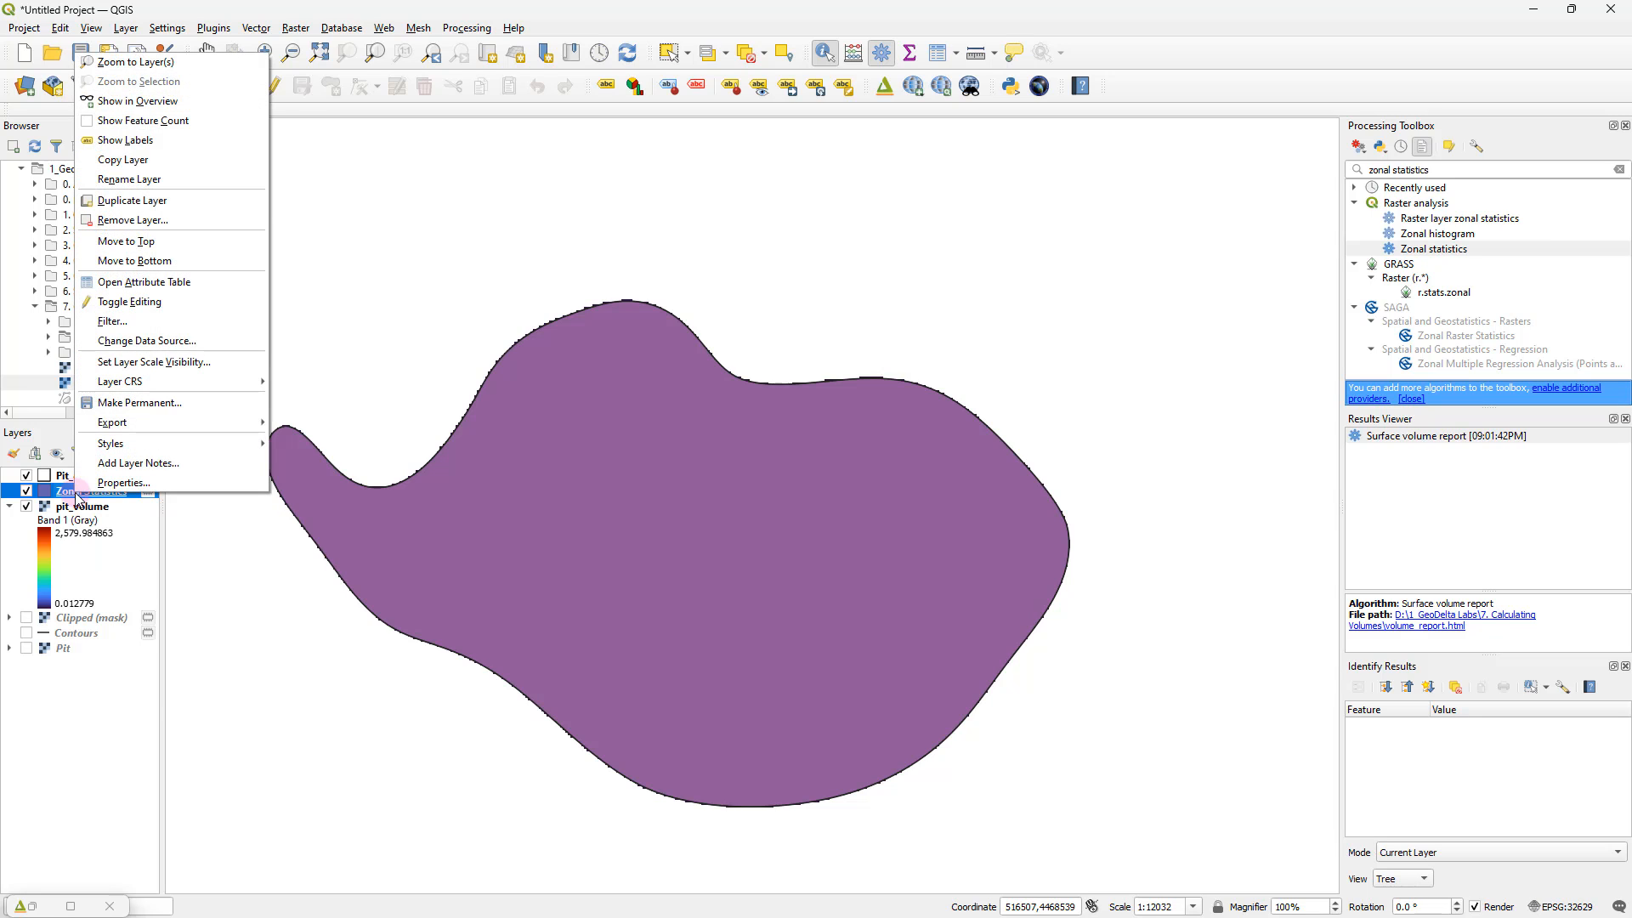
click(195, 287)
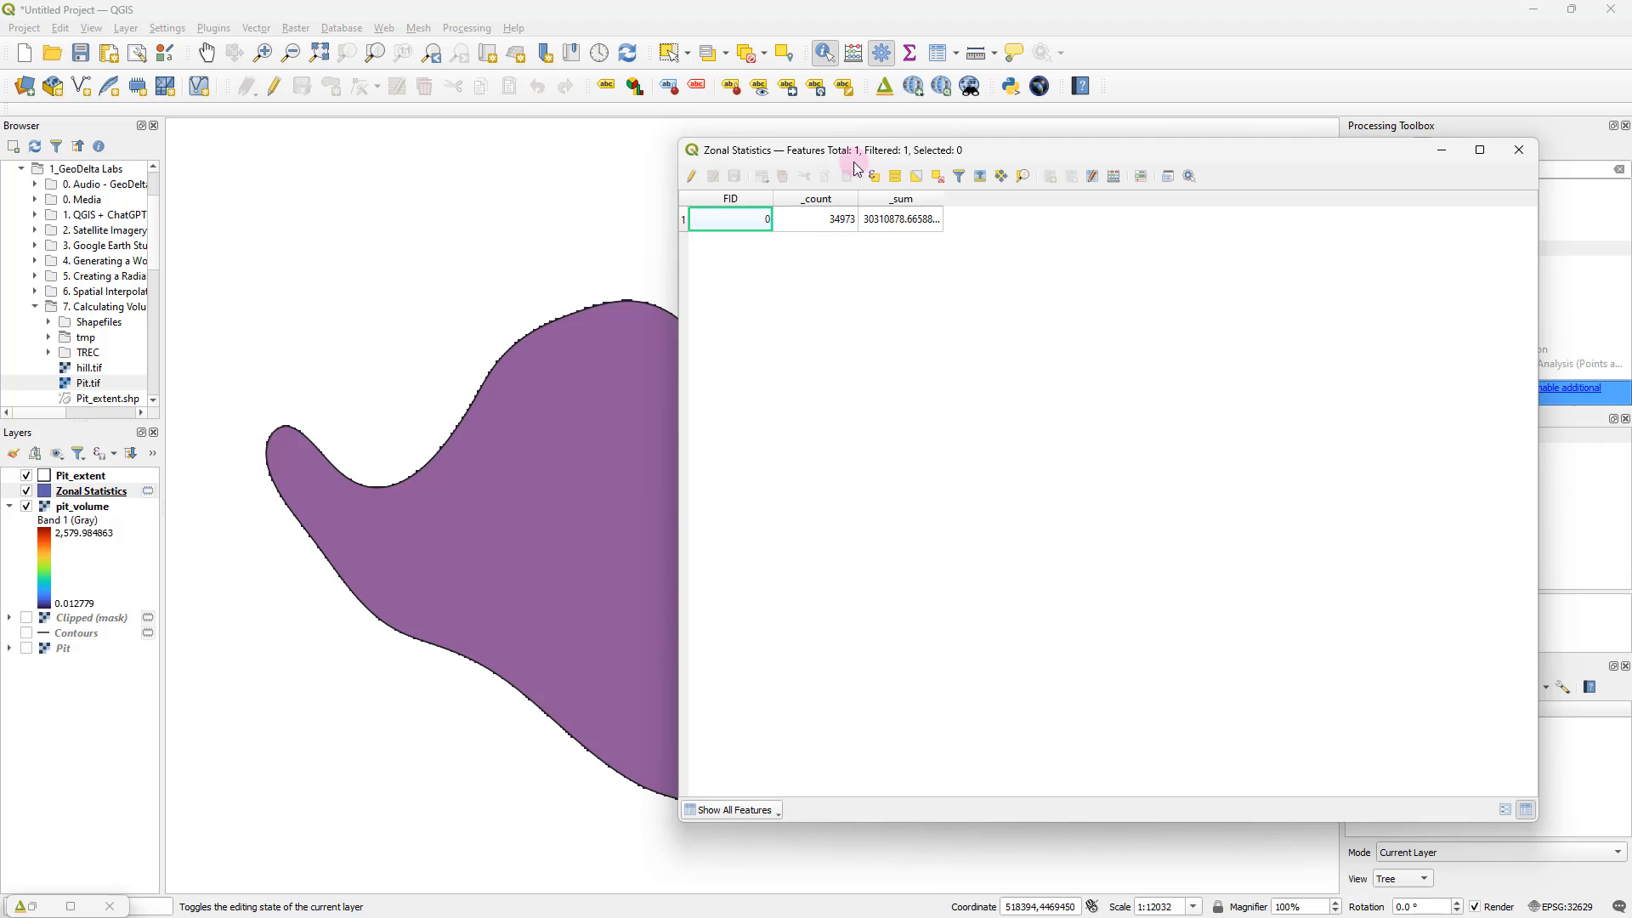
drag(838, 150, 592, 188)
click(593, 262)
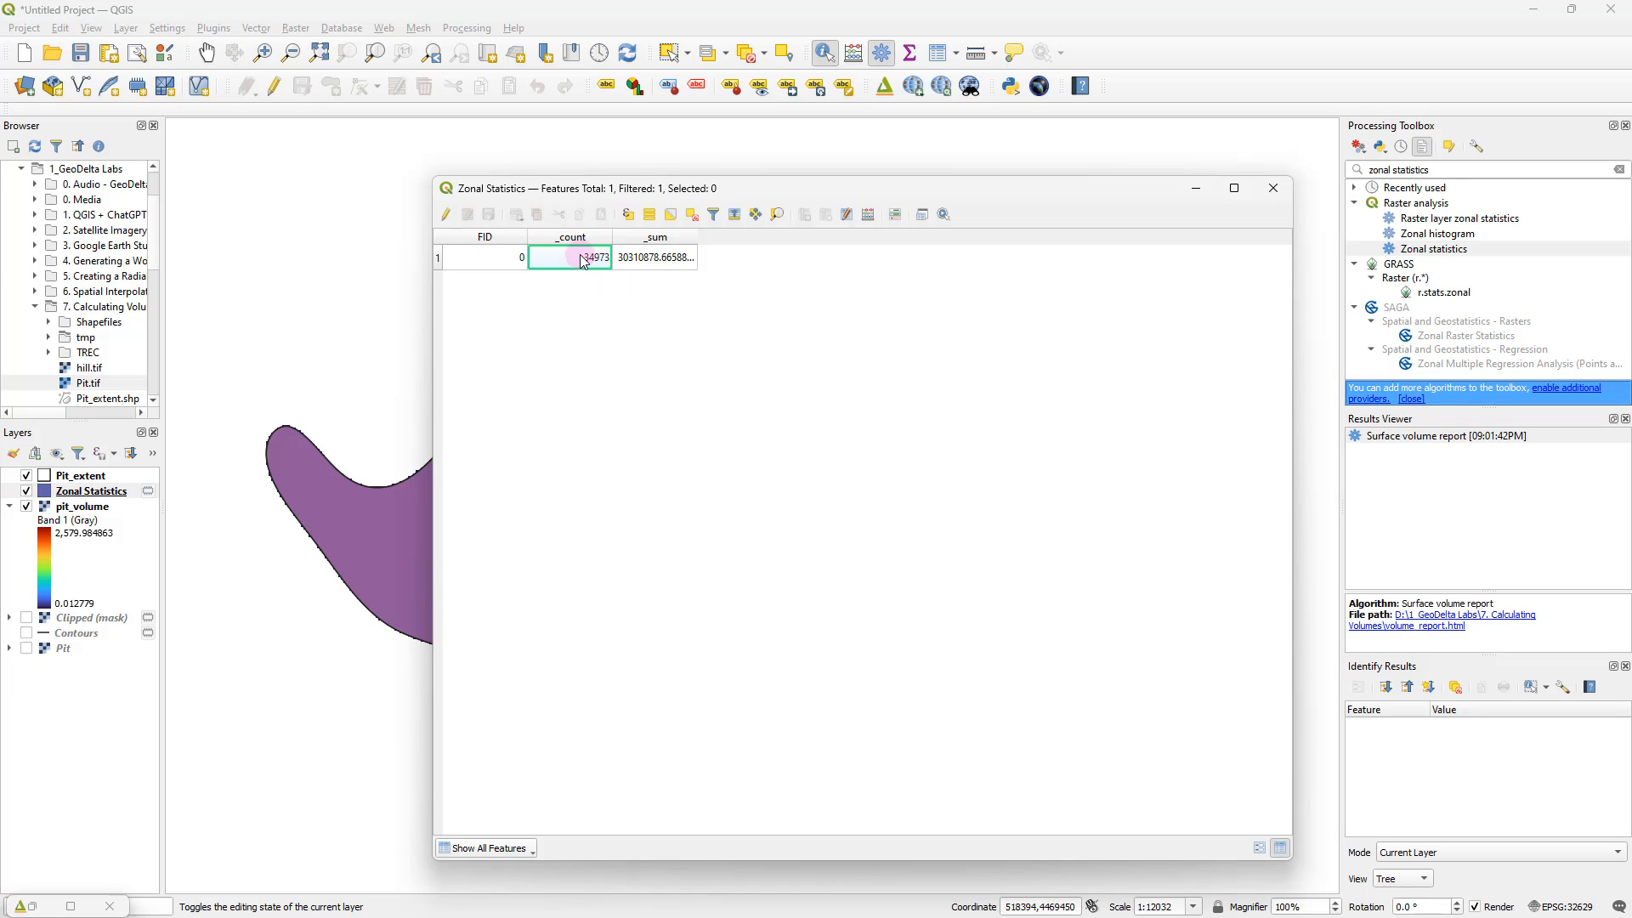
click(633, 266)
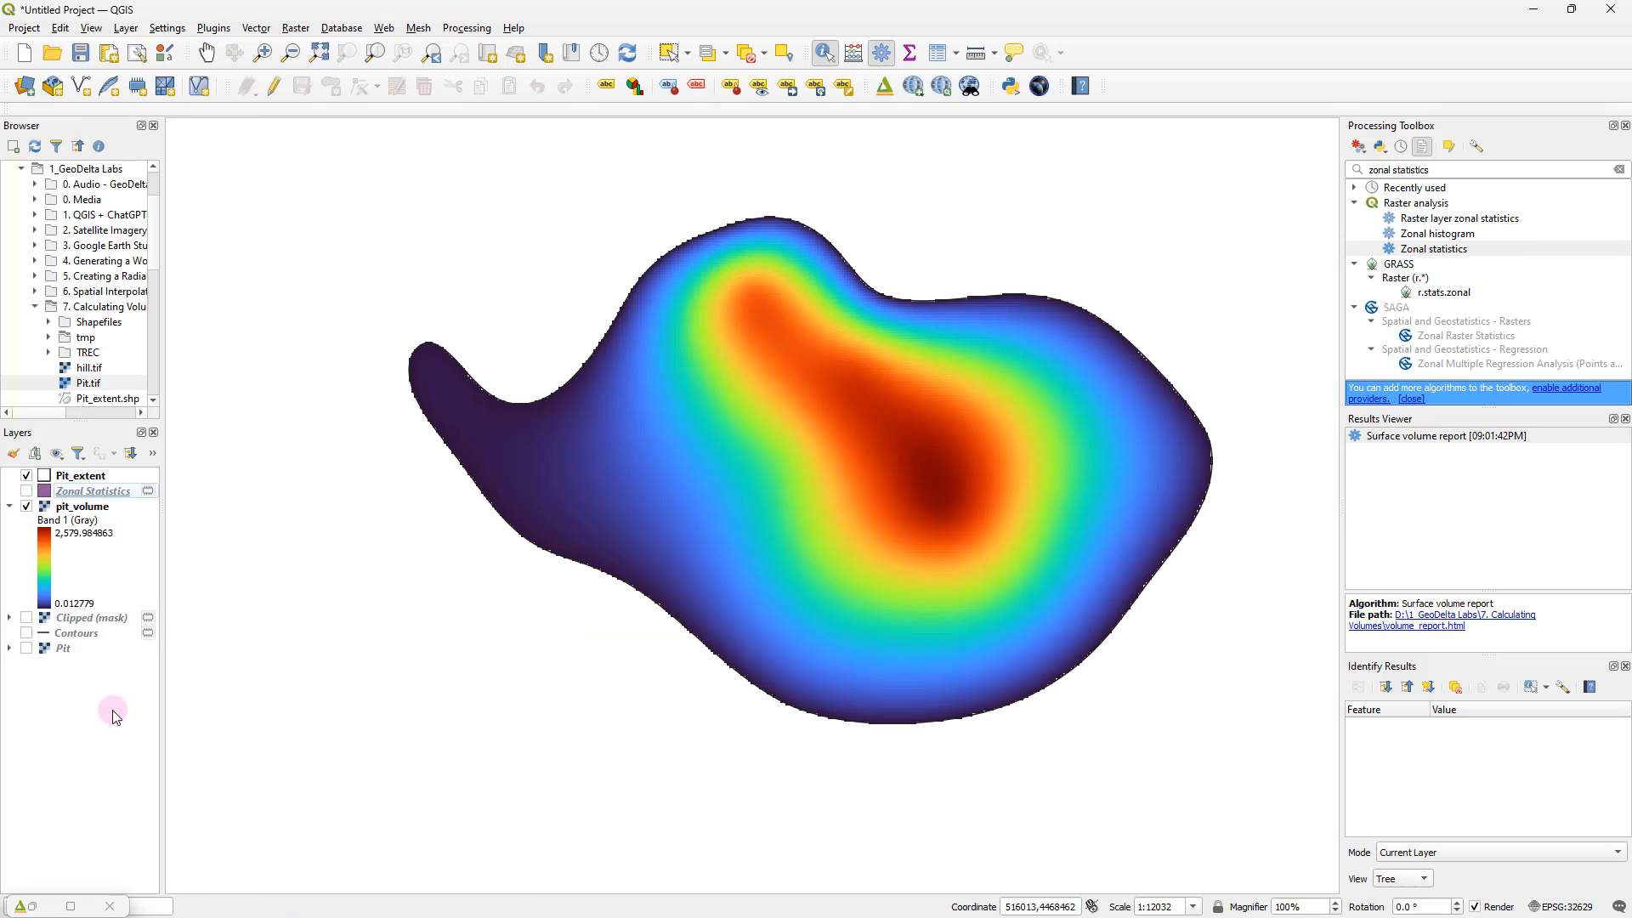
click(104, 493)
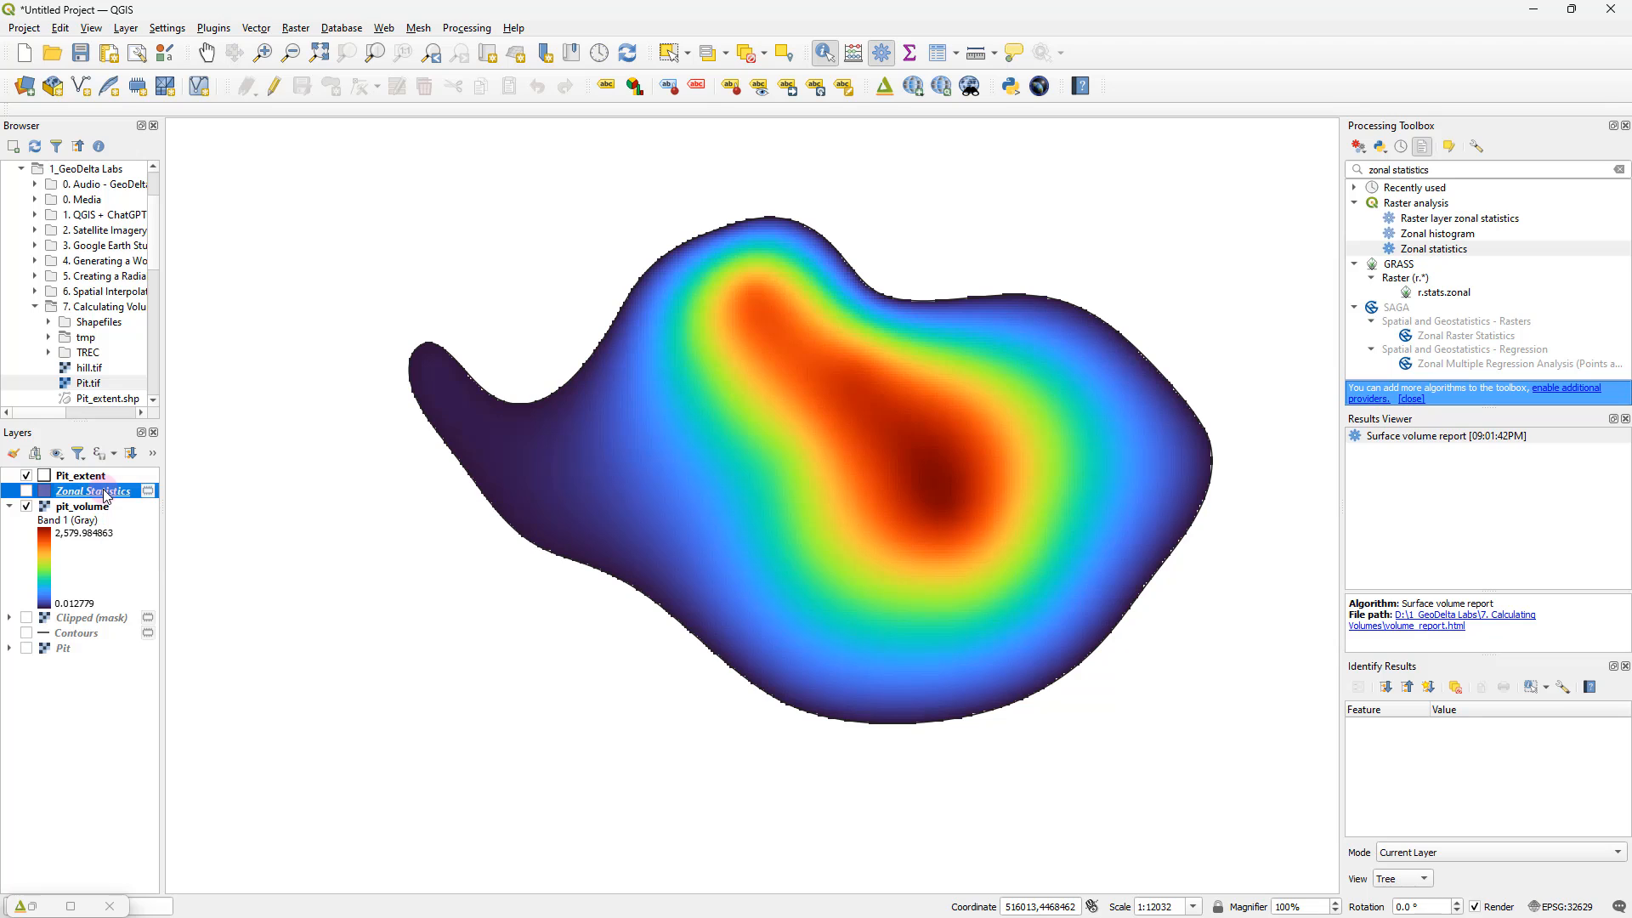
right_click(103, 493)
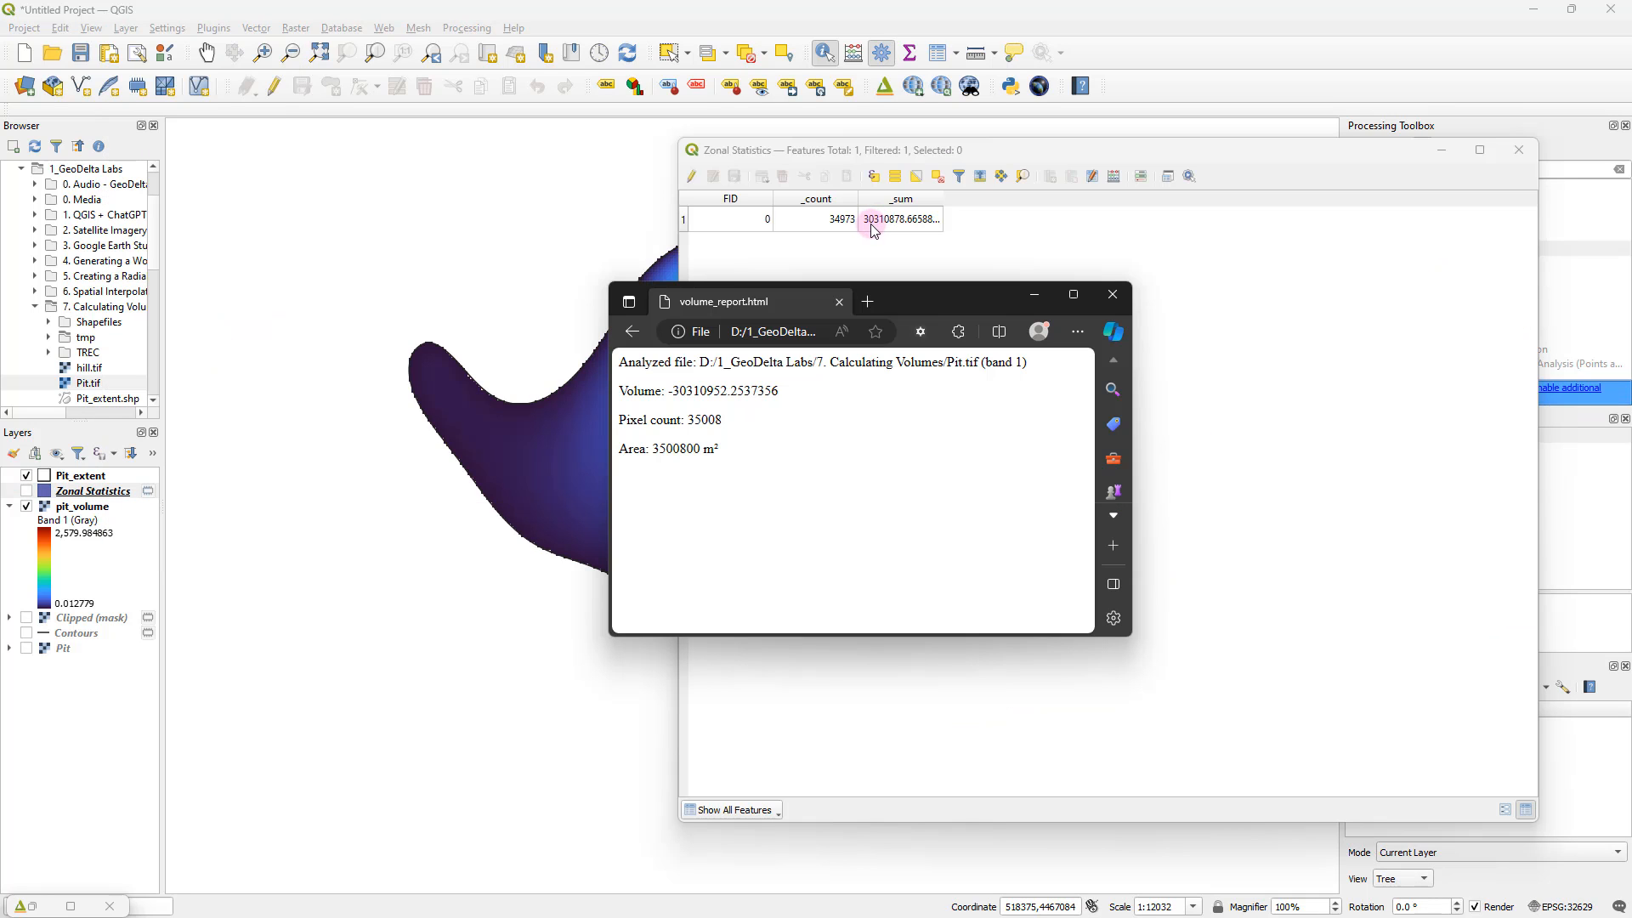
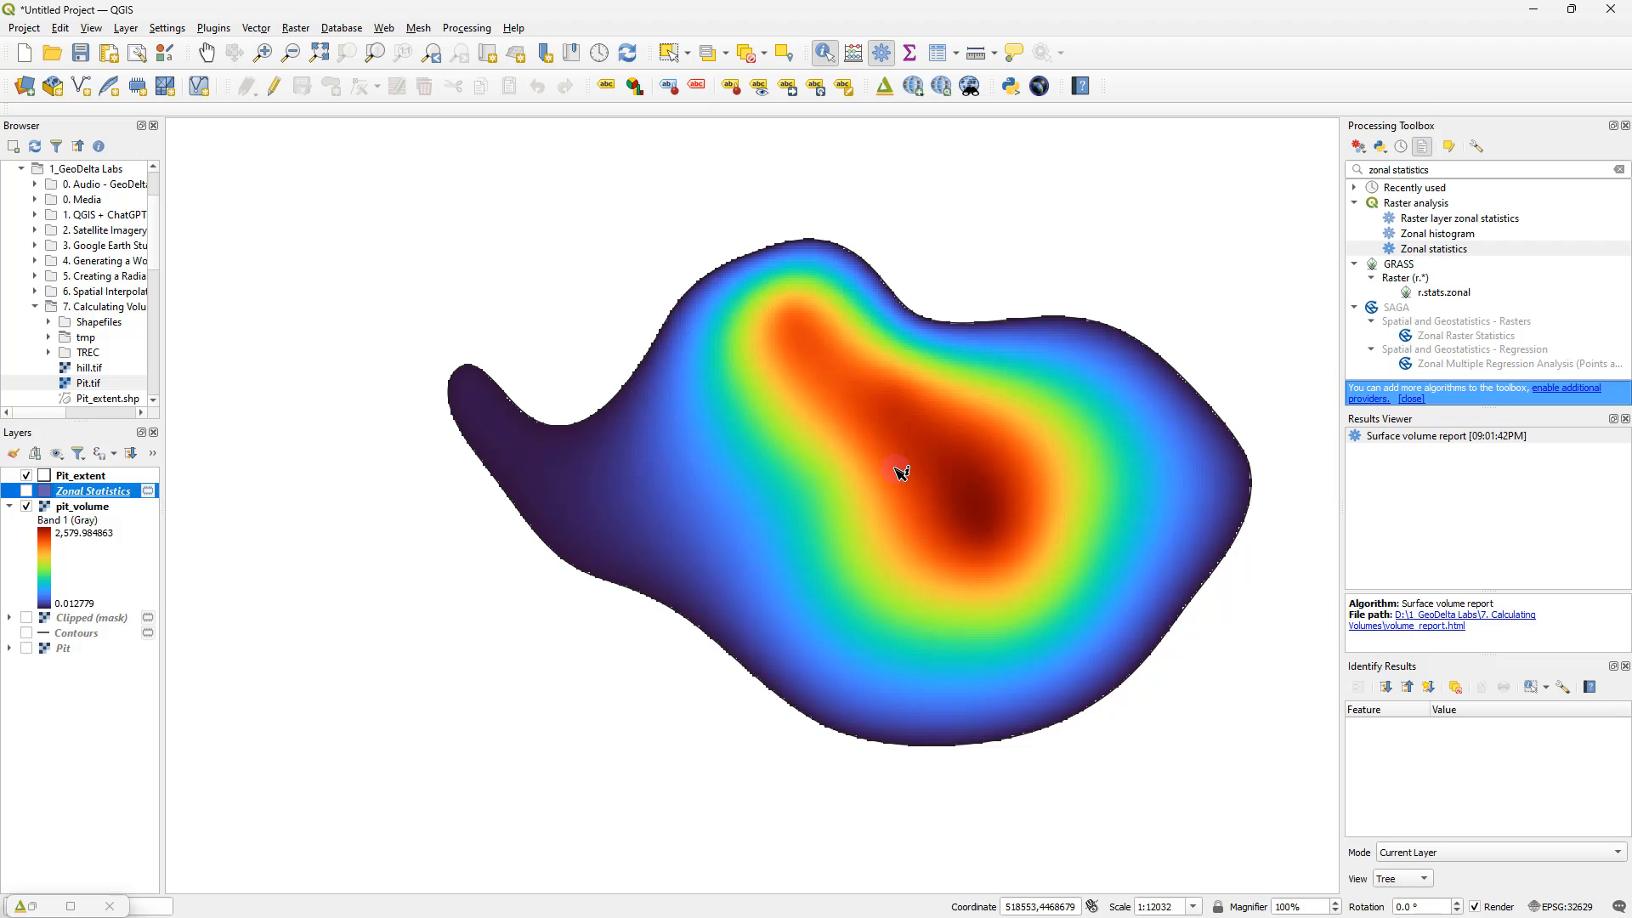
Step: Hide the visible pit layers and add the hill.tif raster to the map, zoomed to its extent
ctrl+click(26, 508)
click(90, 368)
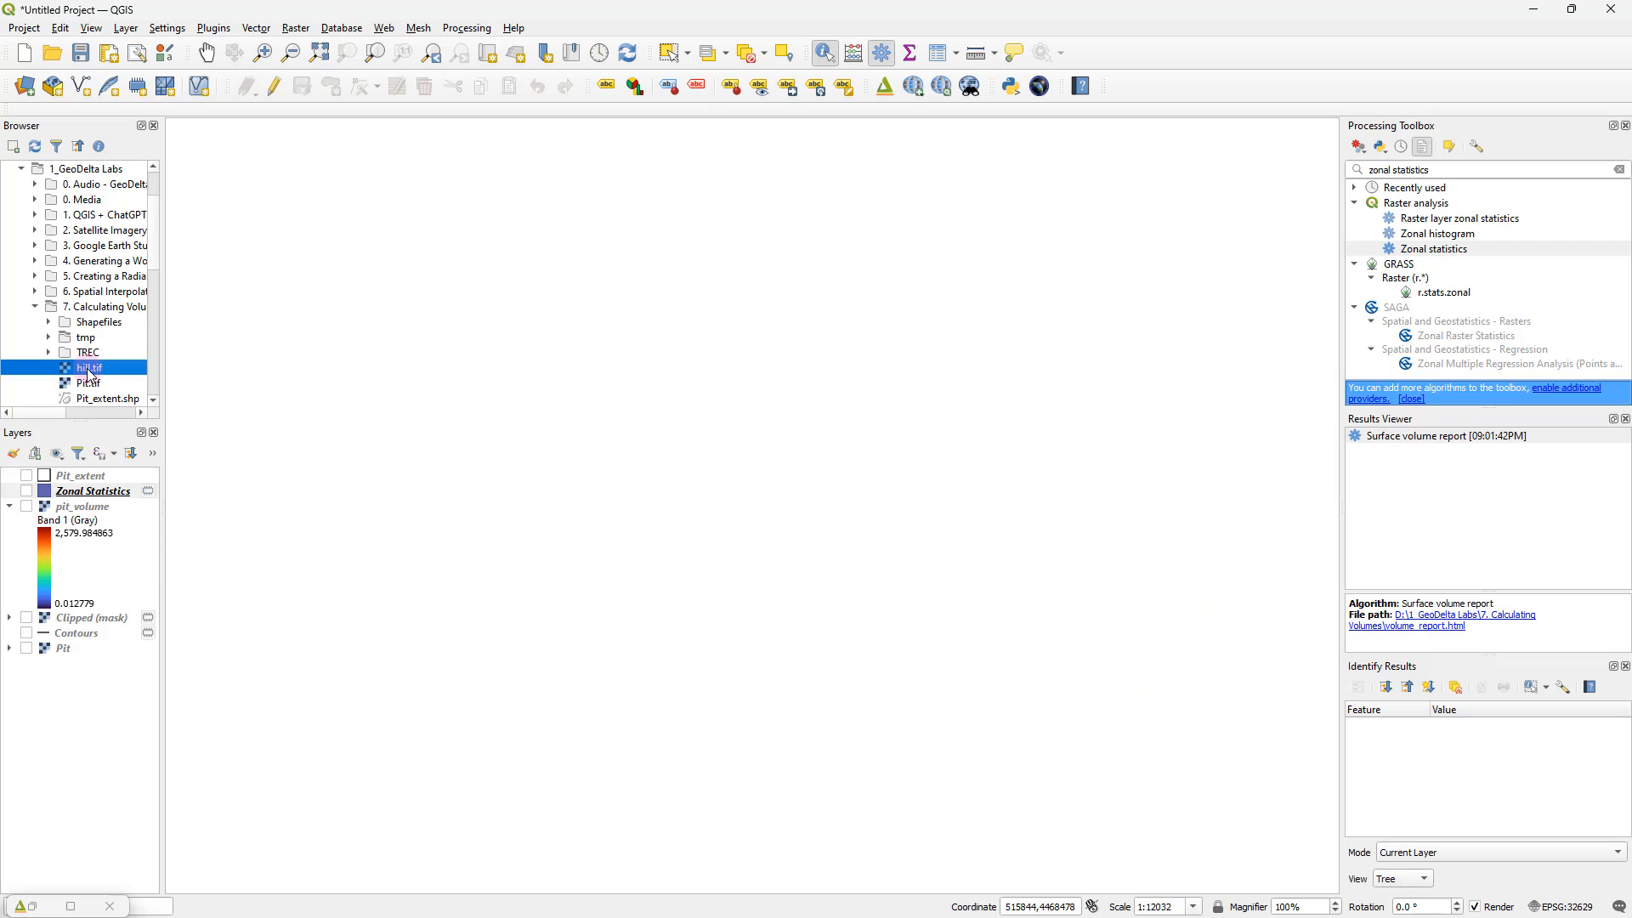
drag(89, 374, 482, 429)
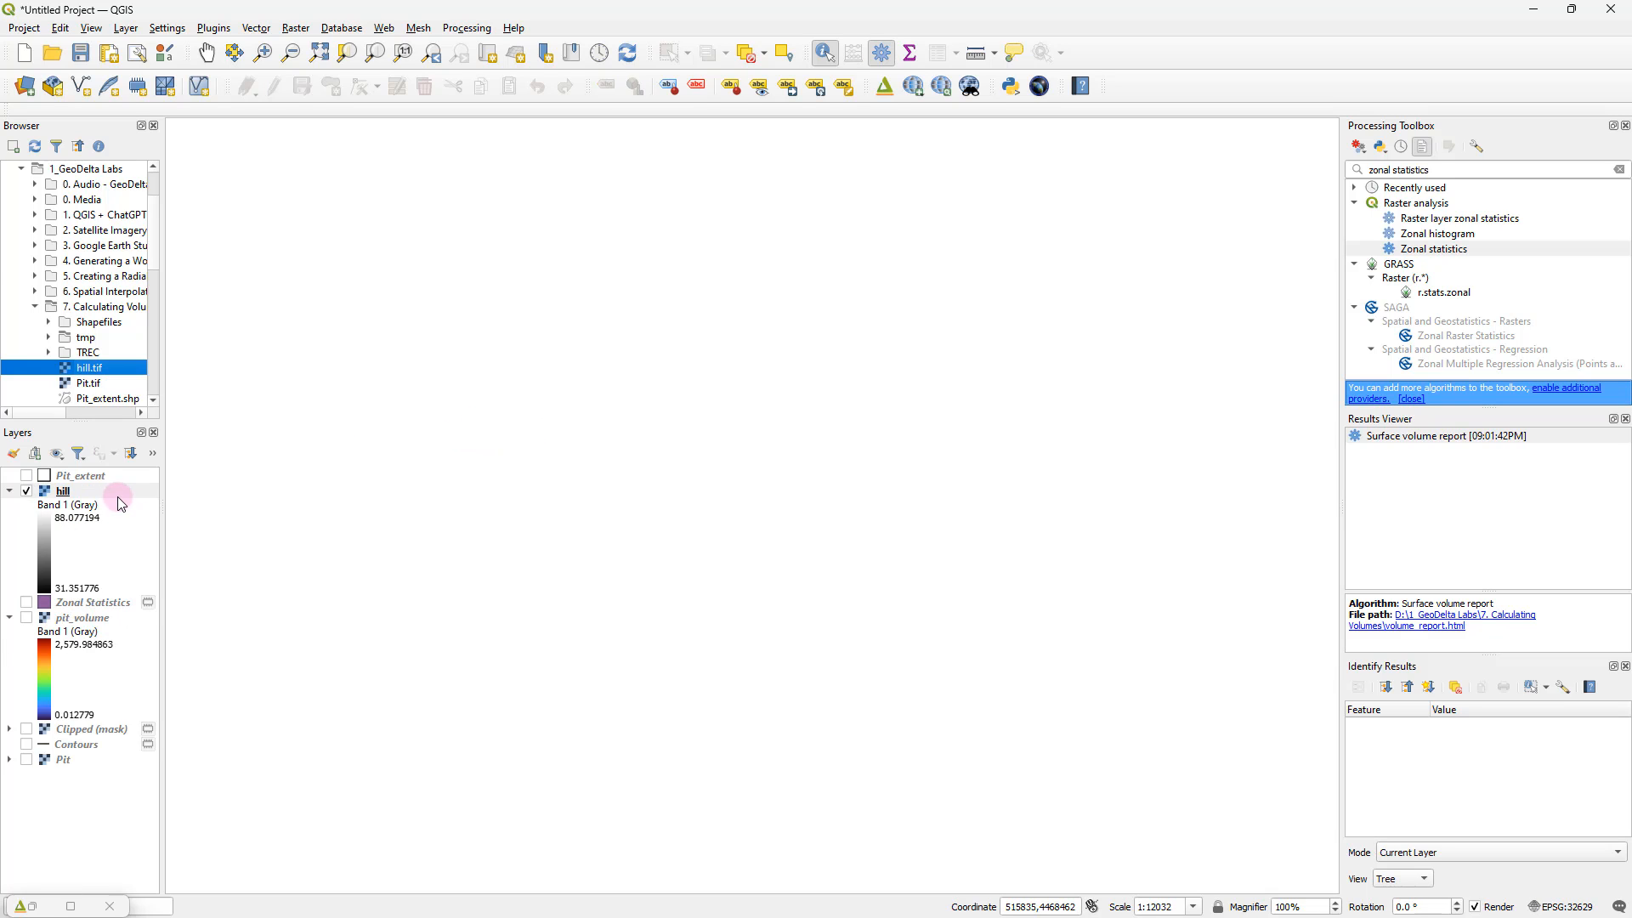
right_click(118, 492)
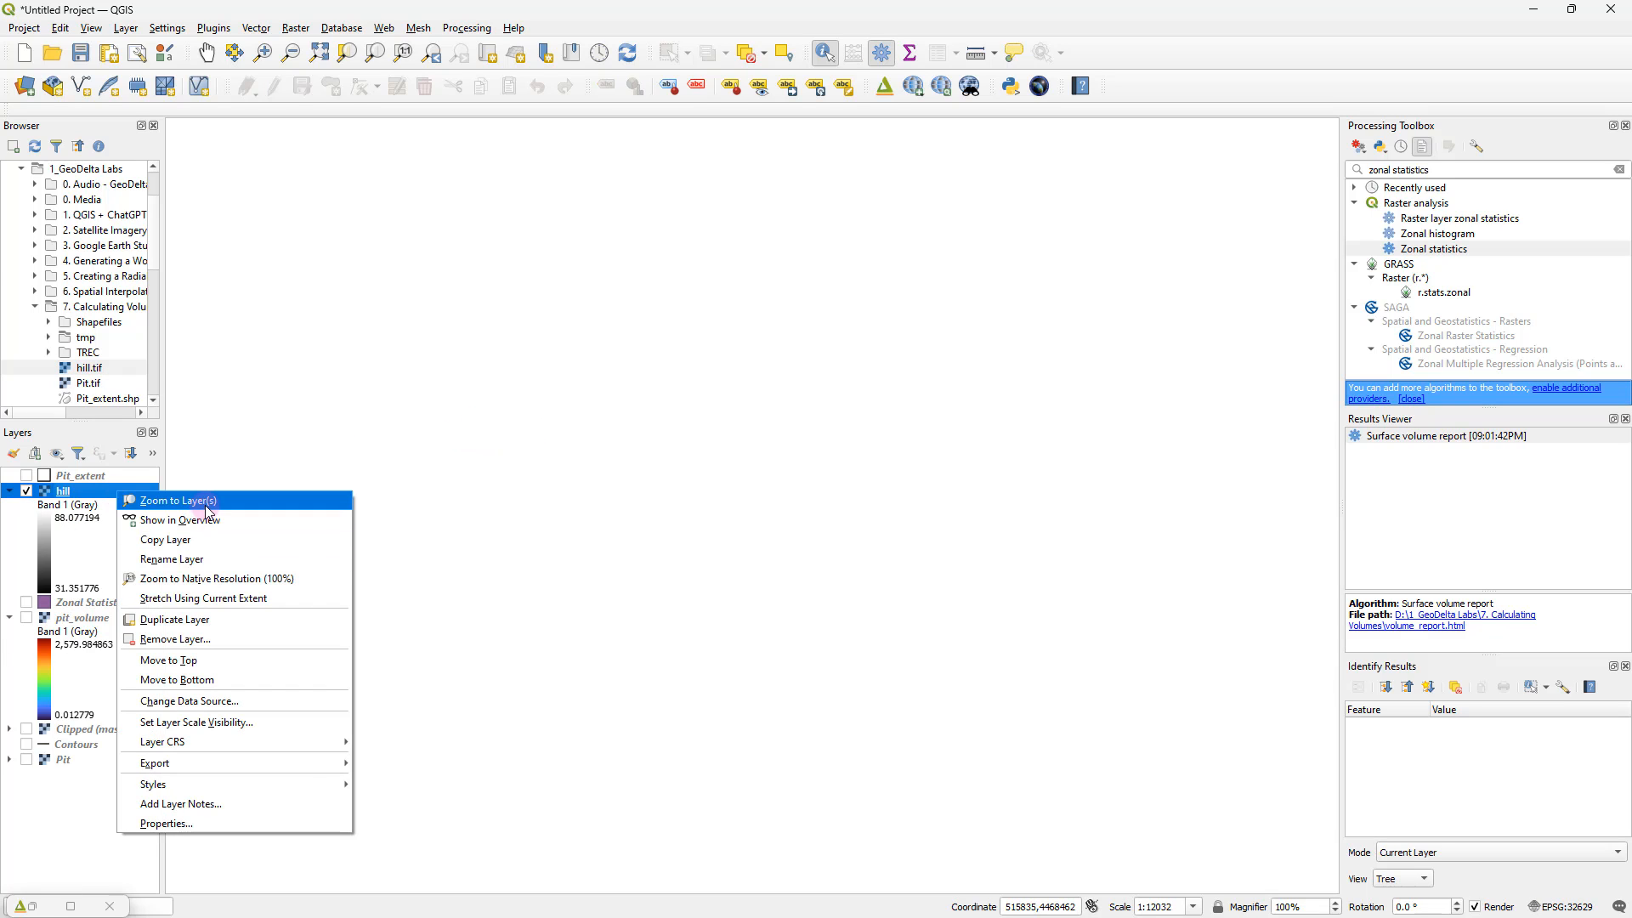
click(206, 502)
scroll(512, 493, down, 1)
scroll(590, 529, up, 1)
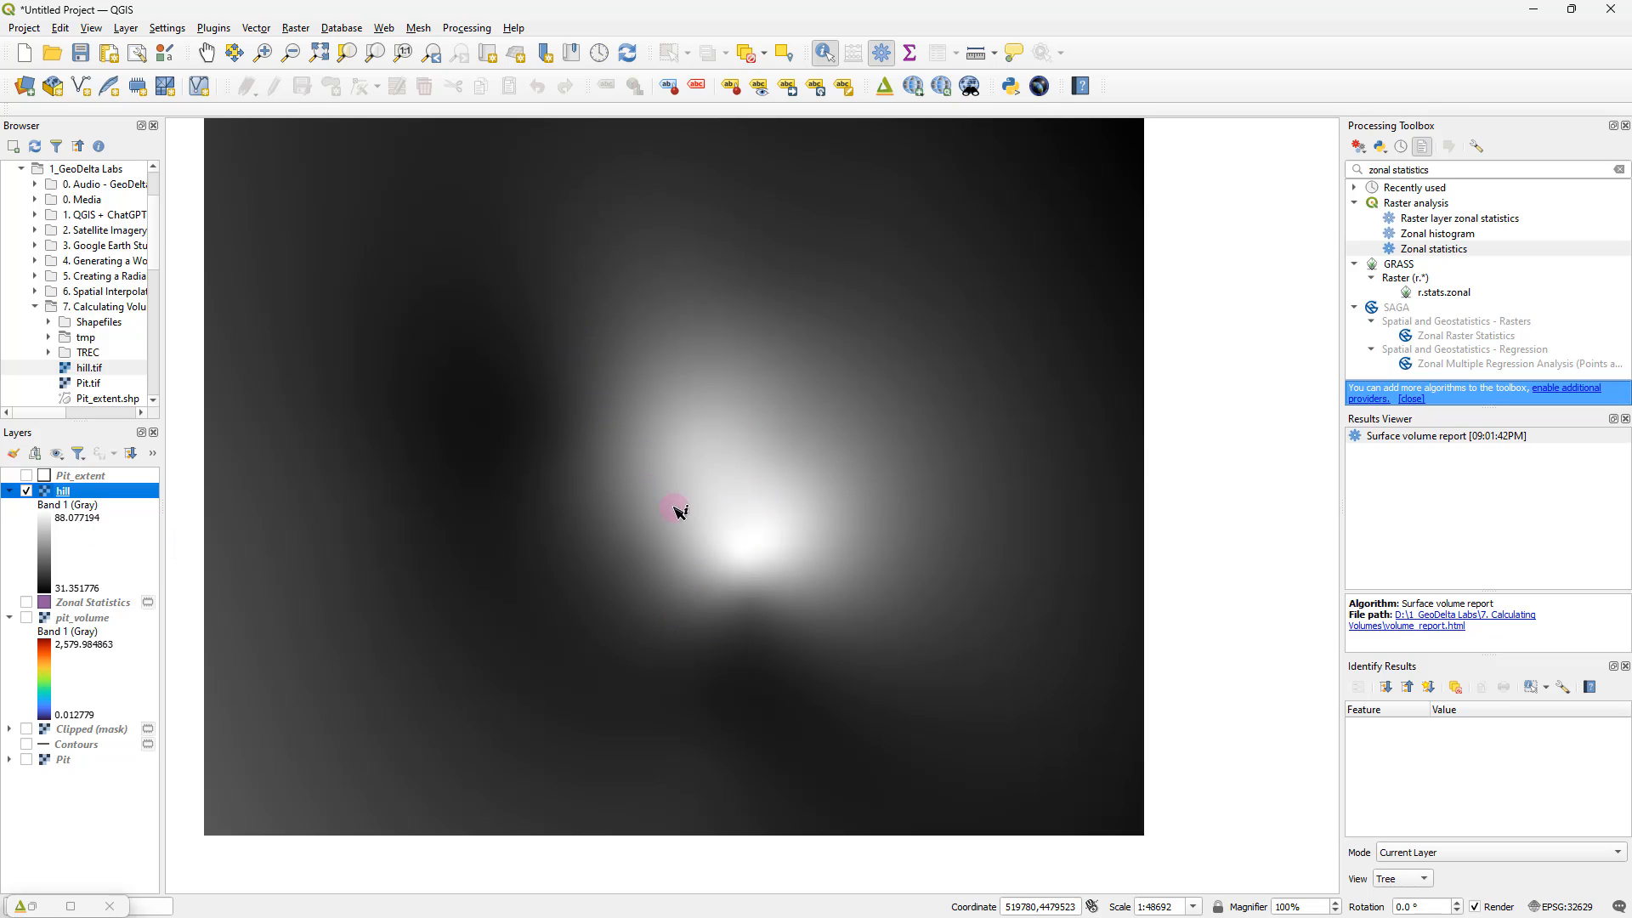
drag(642, 403, 657, 441)
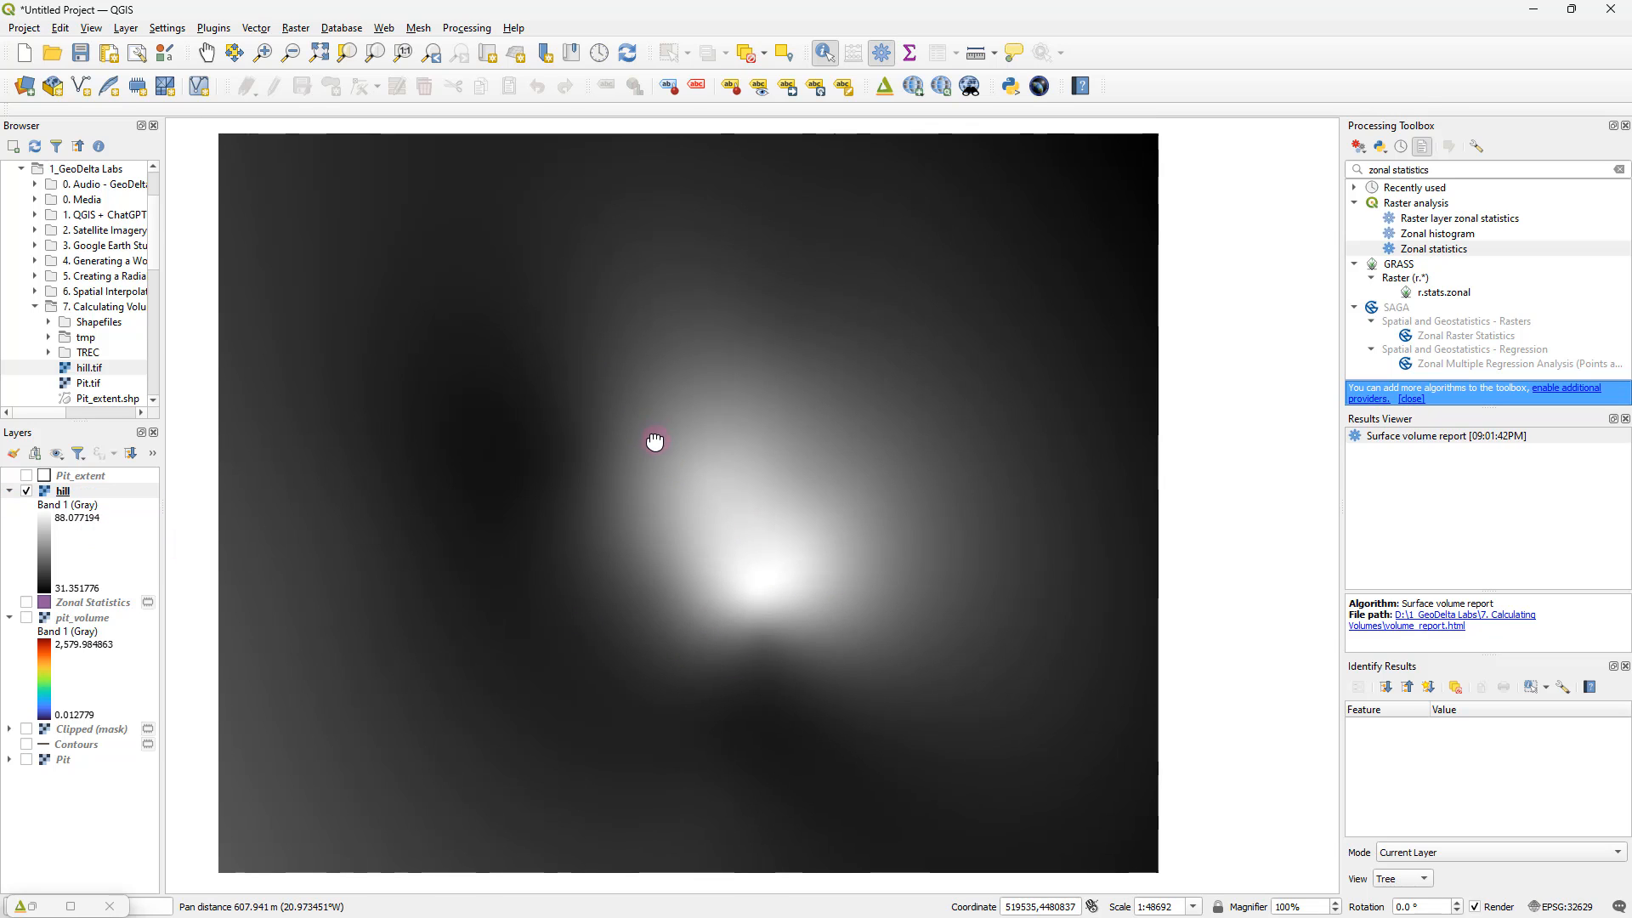
click(466, 28)
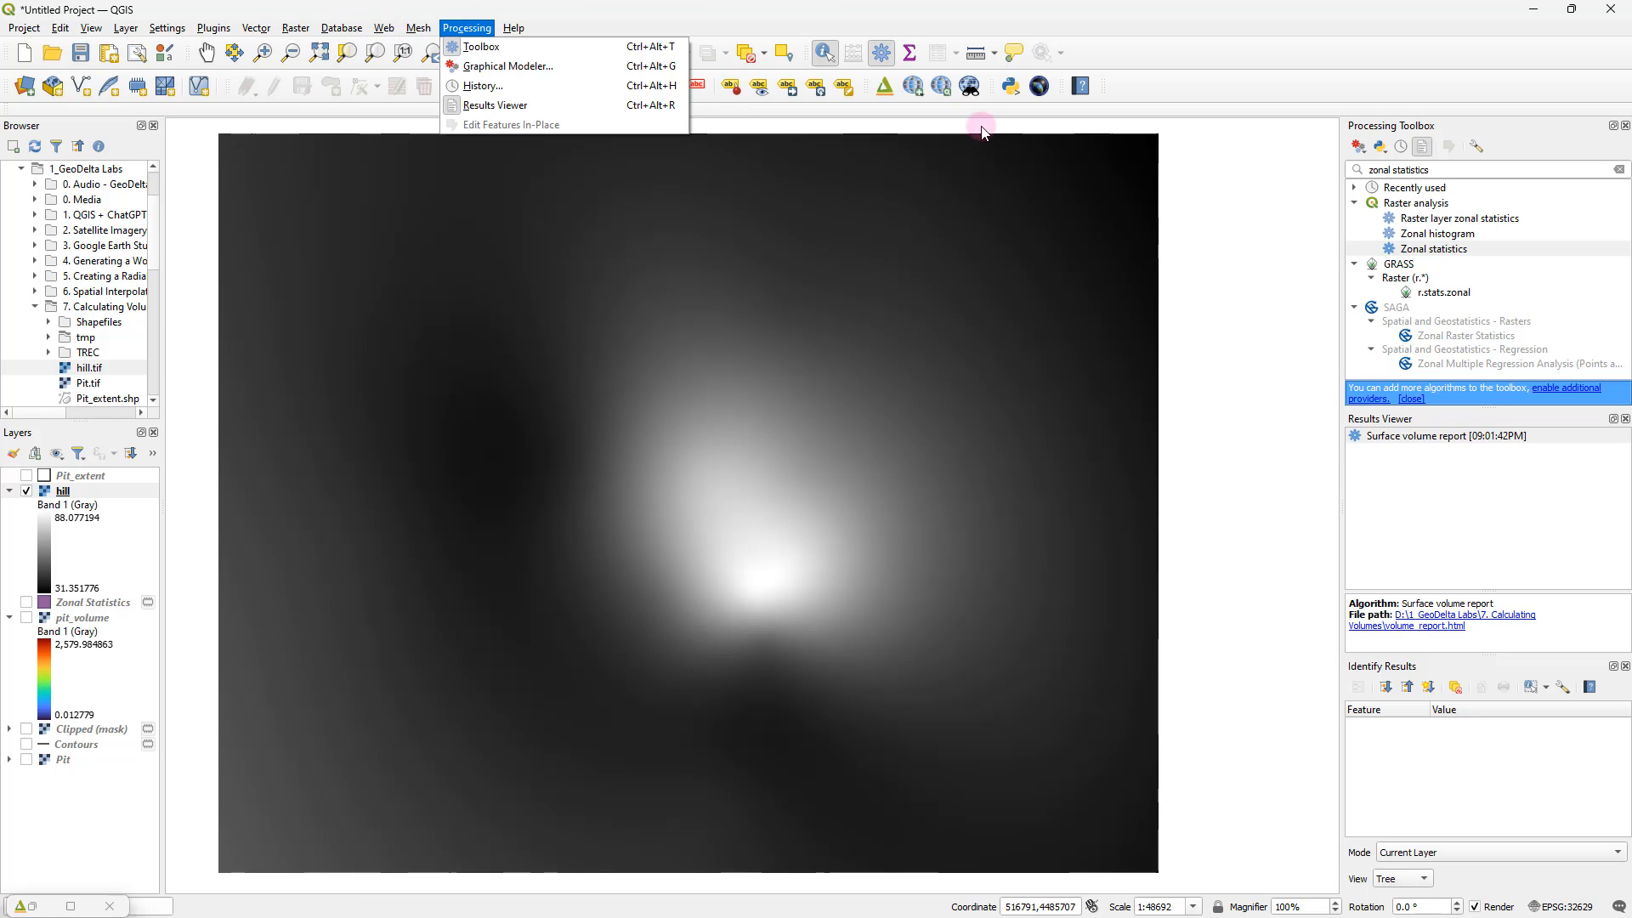
Step: Generate contour lines from the hill raster at a 5 m interval with the GDAL Contour tool, as a temporary layer
click(1394, 169)
drag(1467, 165, 1347, 161)
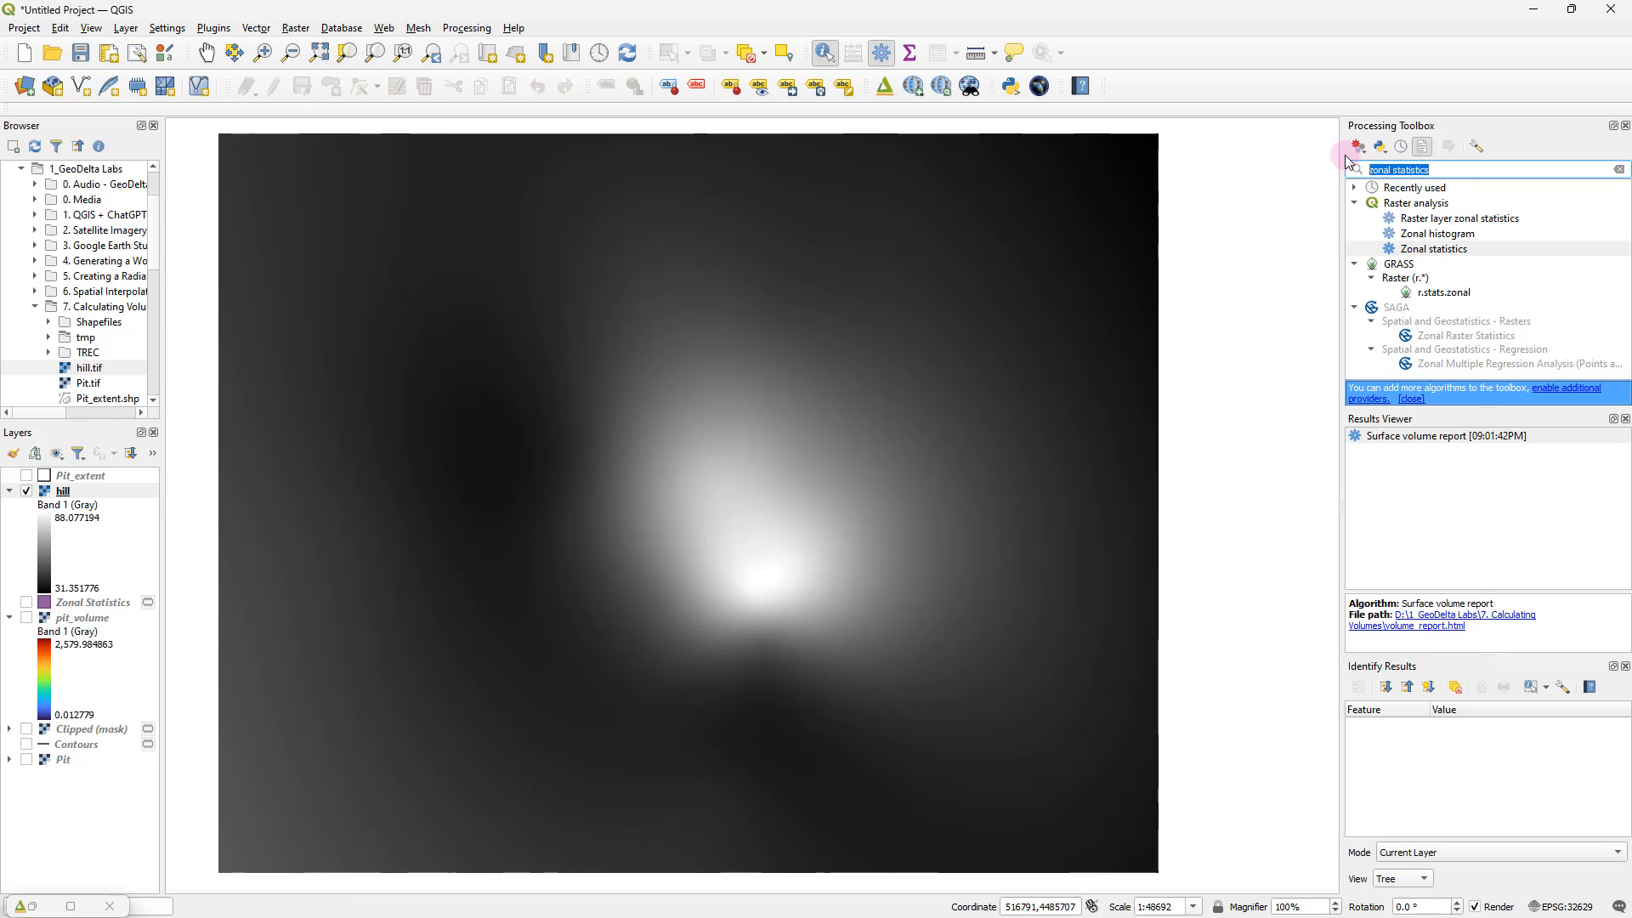
text(conto)
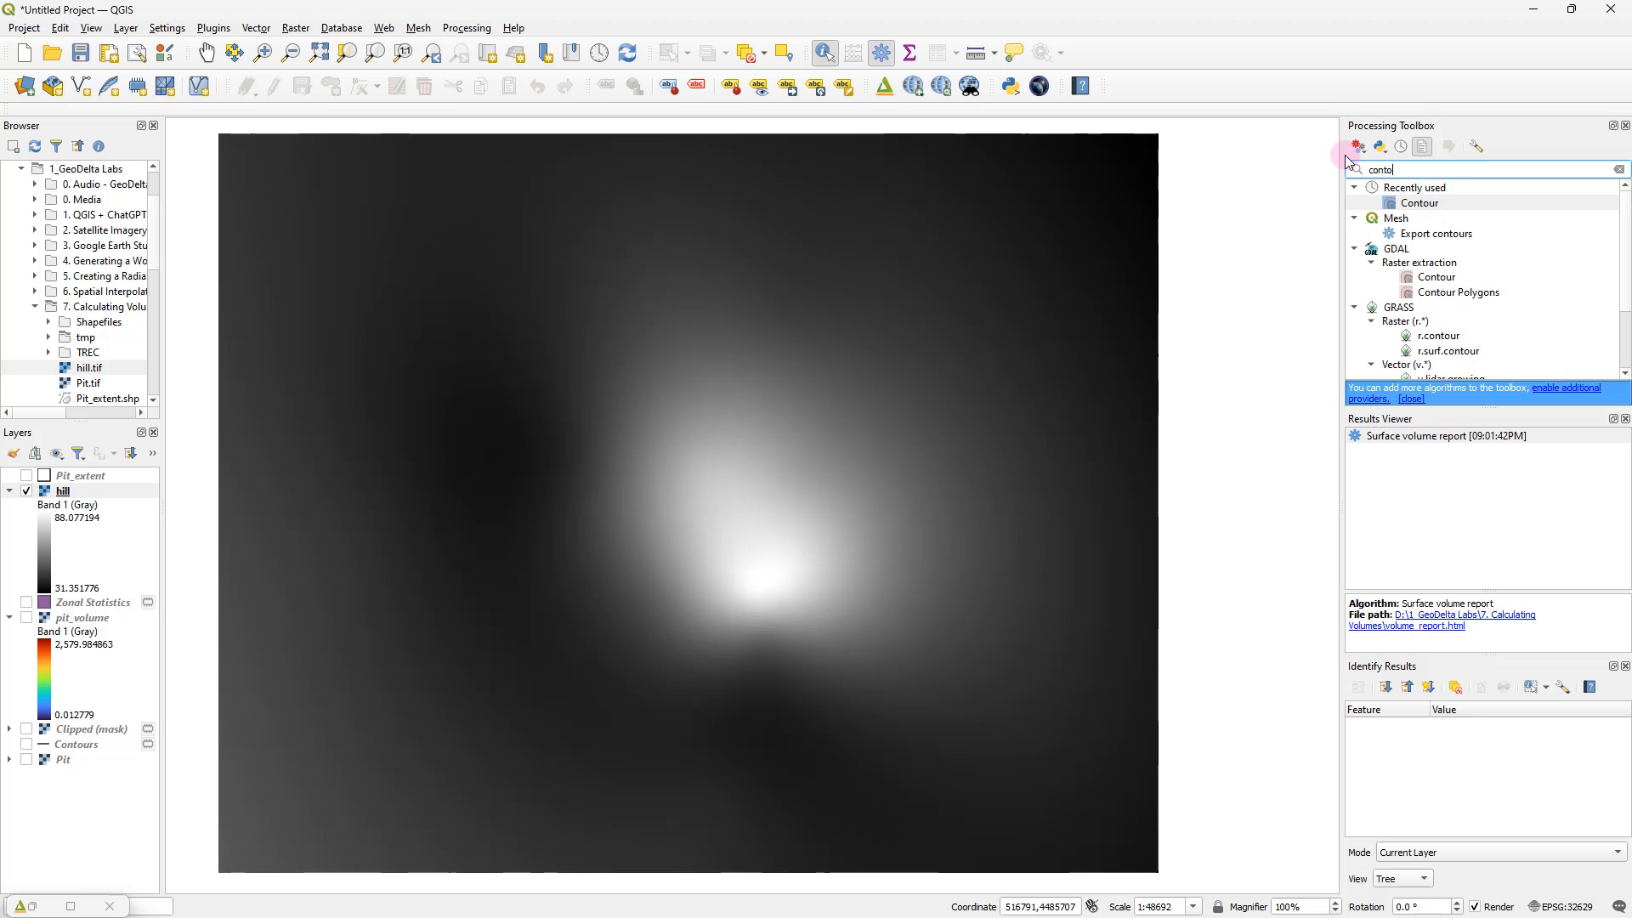
text(ur)
double_click(1437, 276)
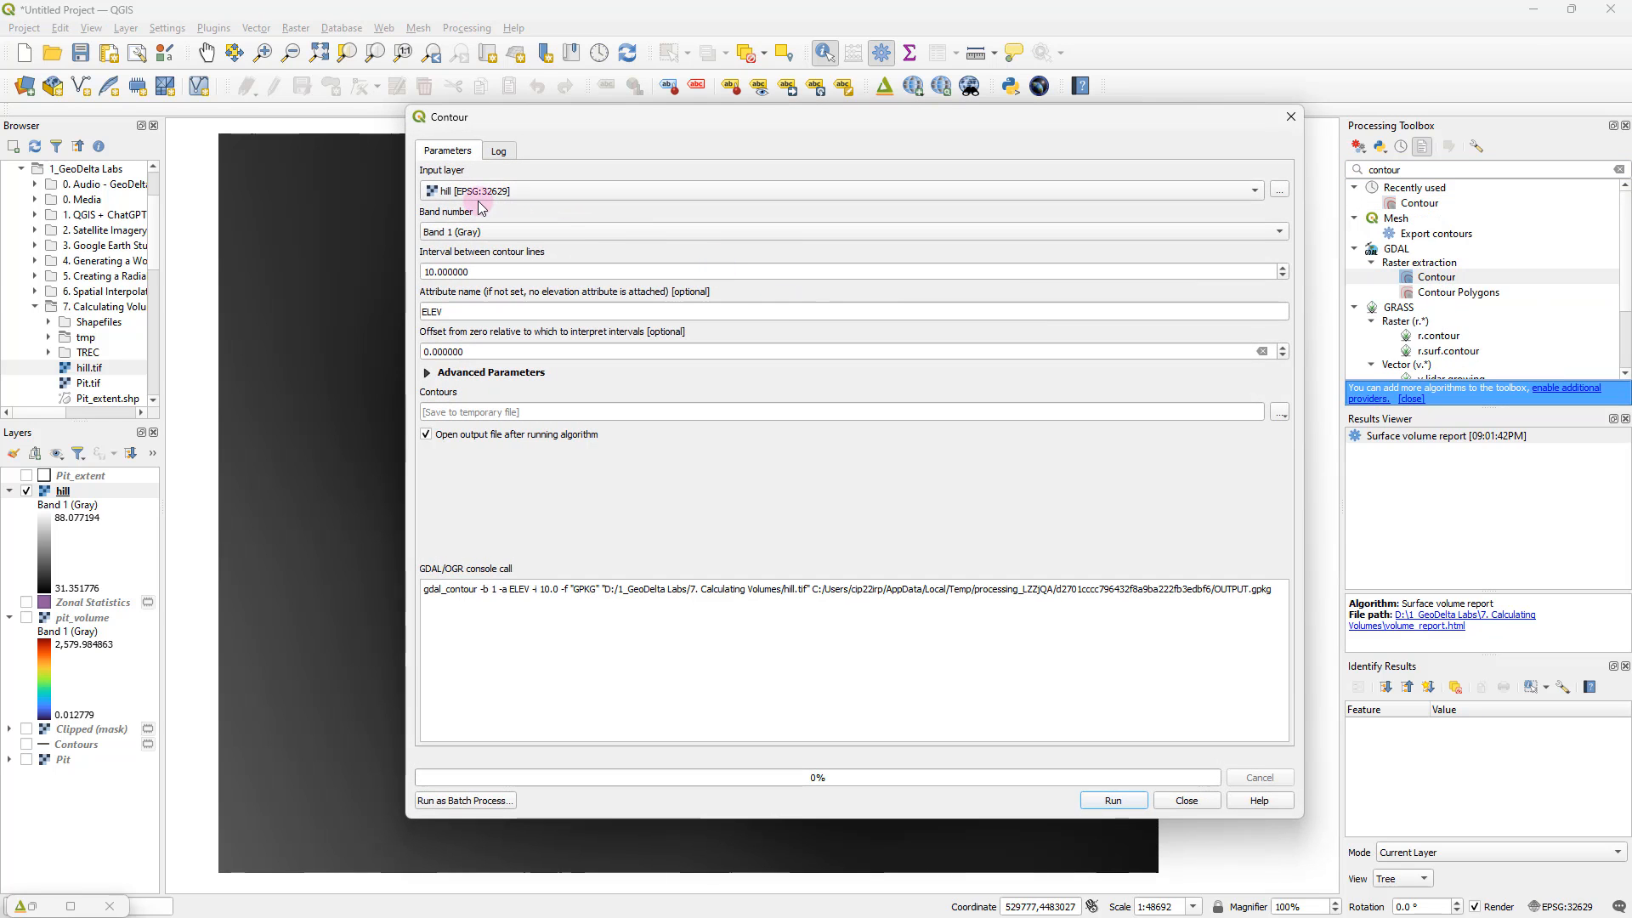
double_click(486, 271)
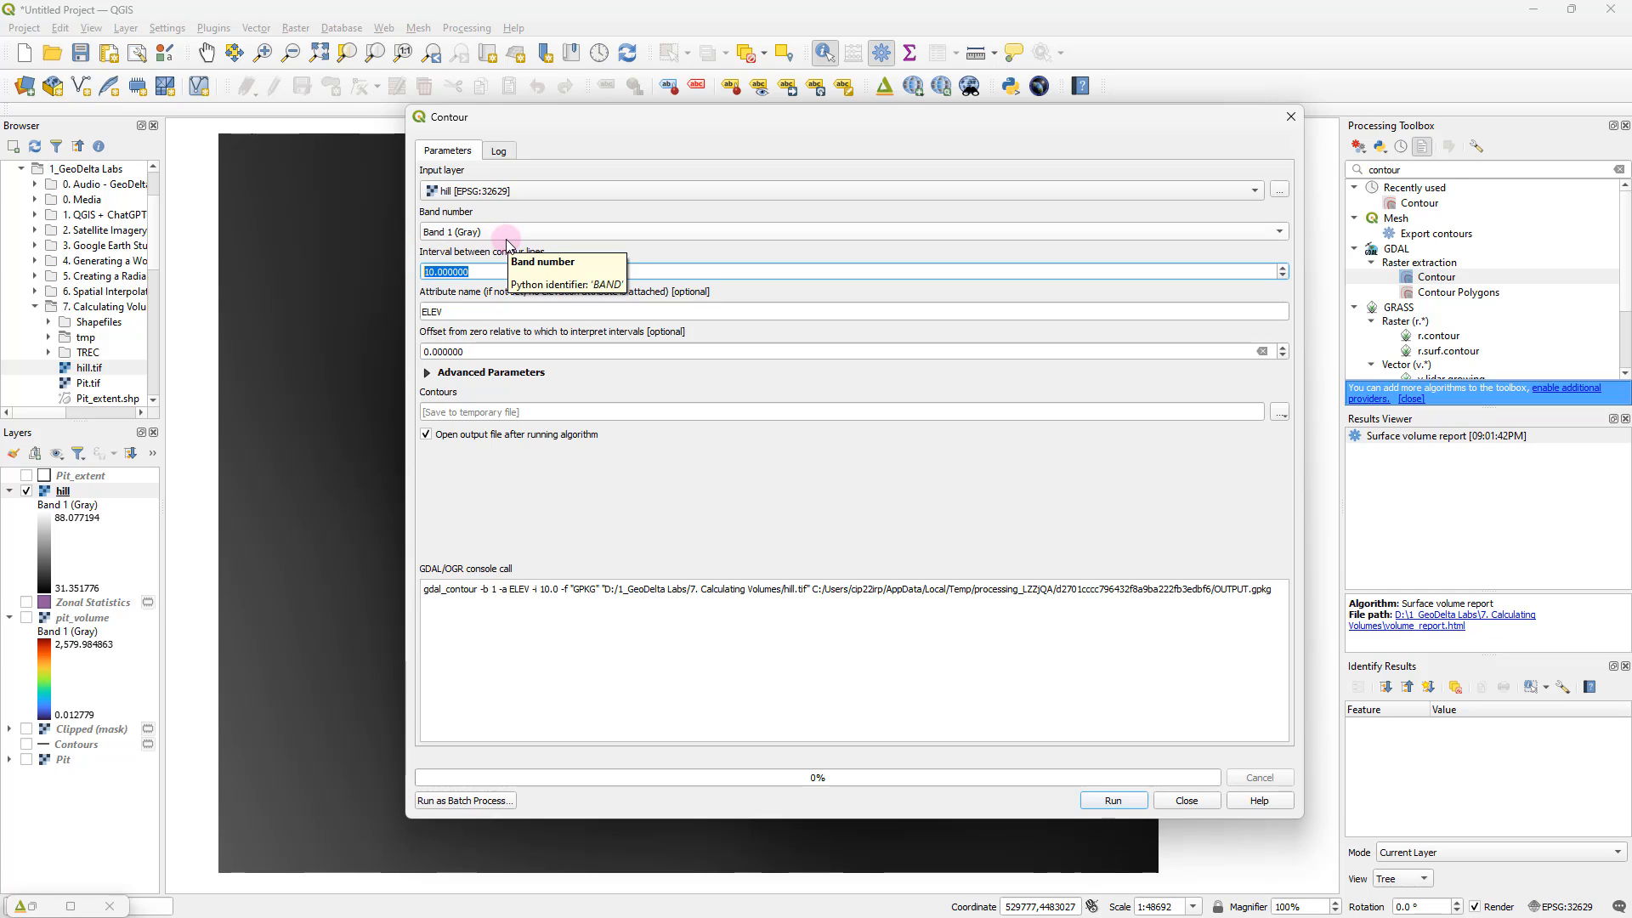
text(5)
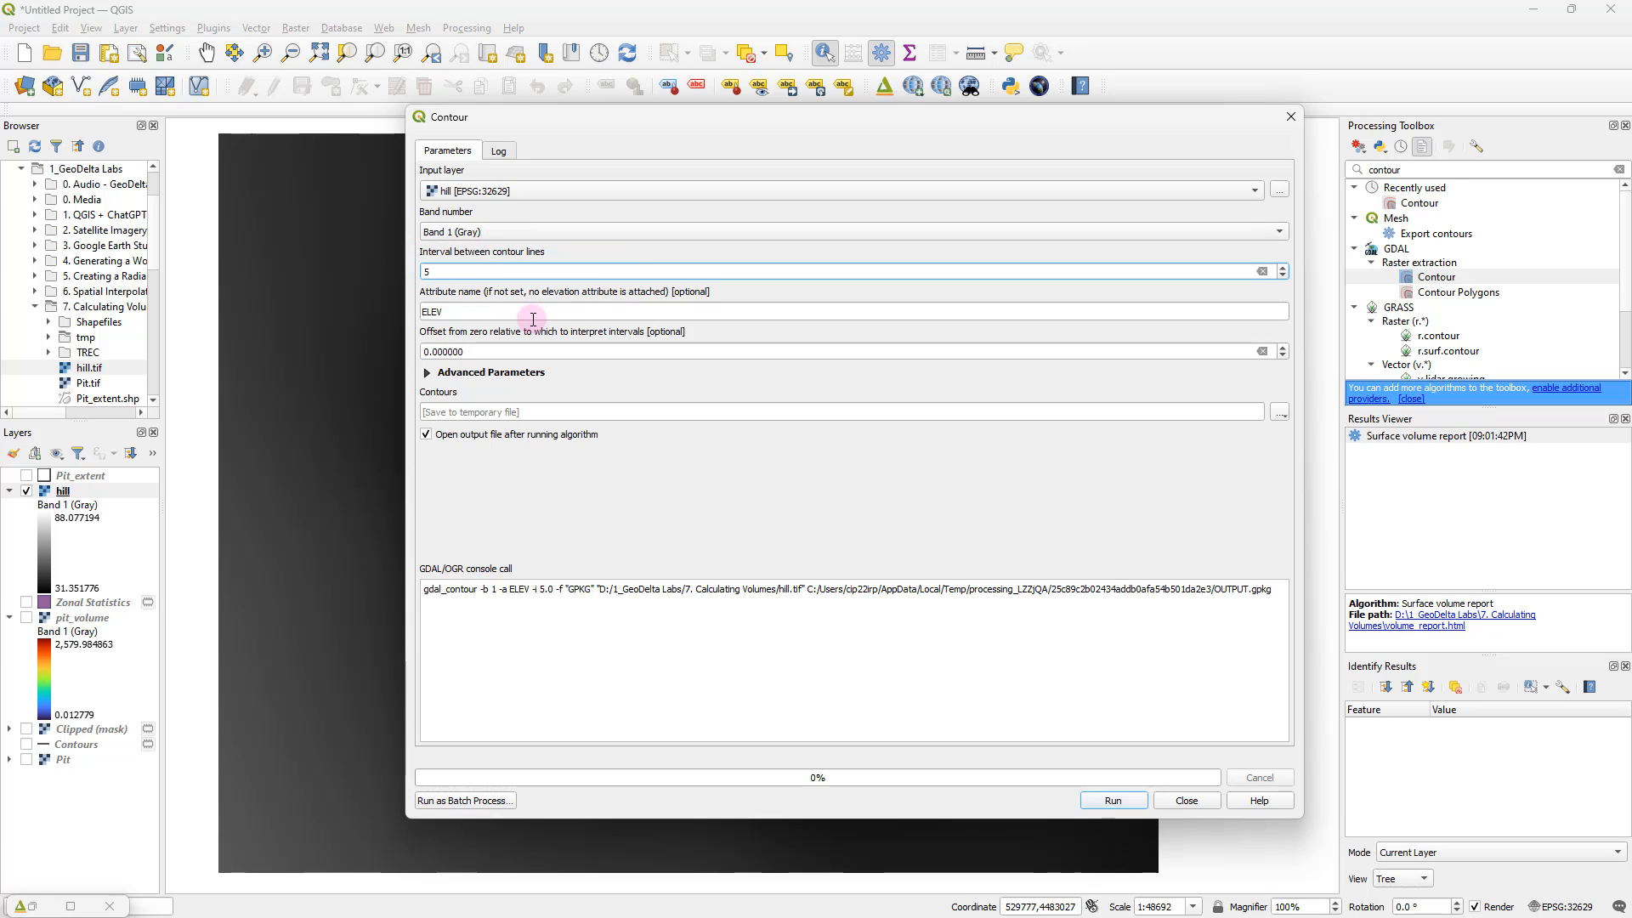
click(1111, 799)
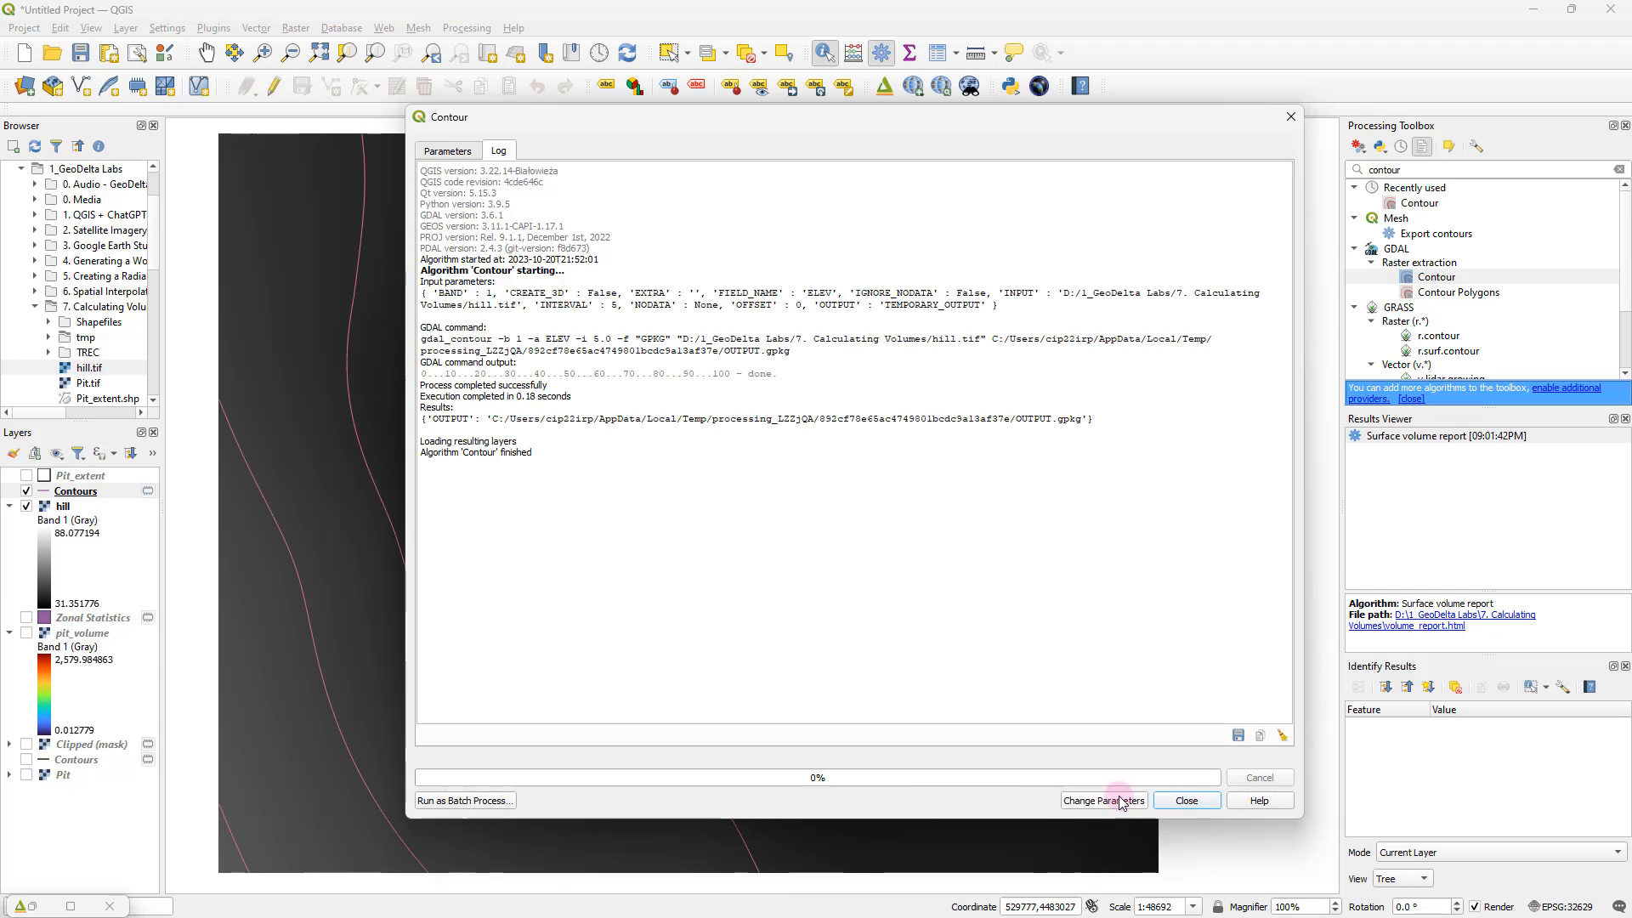
click(1187, 801)
Step: Identify the closed contour around the foot of the hill in the Contours layer and read its ELEV value
click(602, 481)
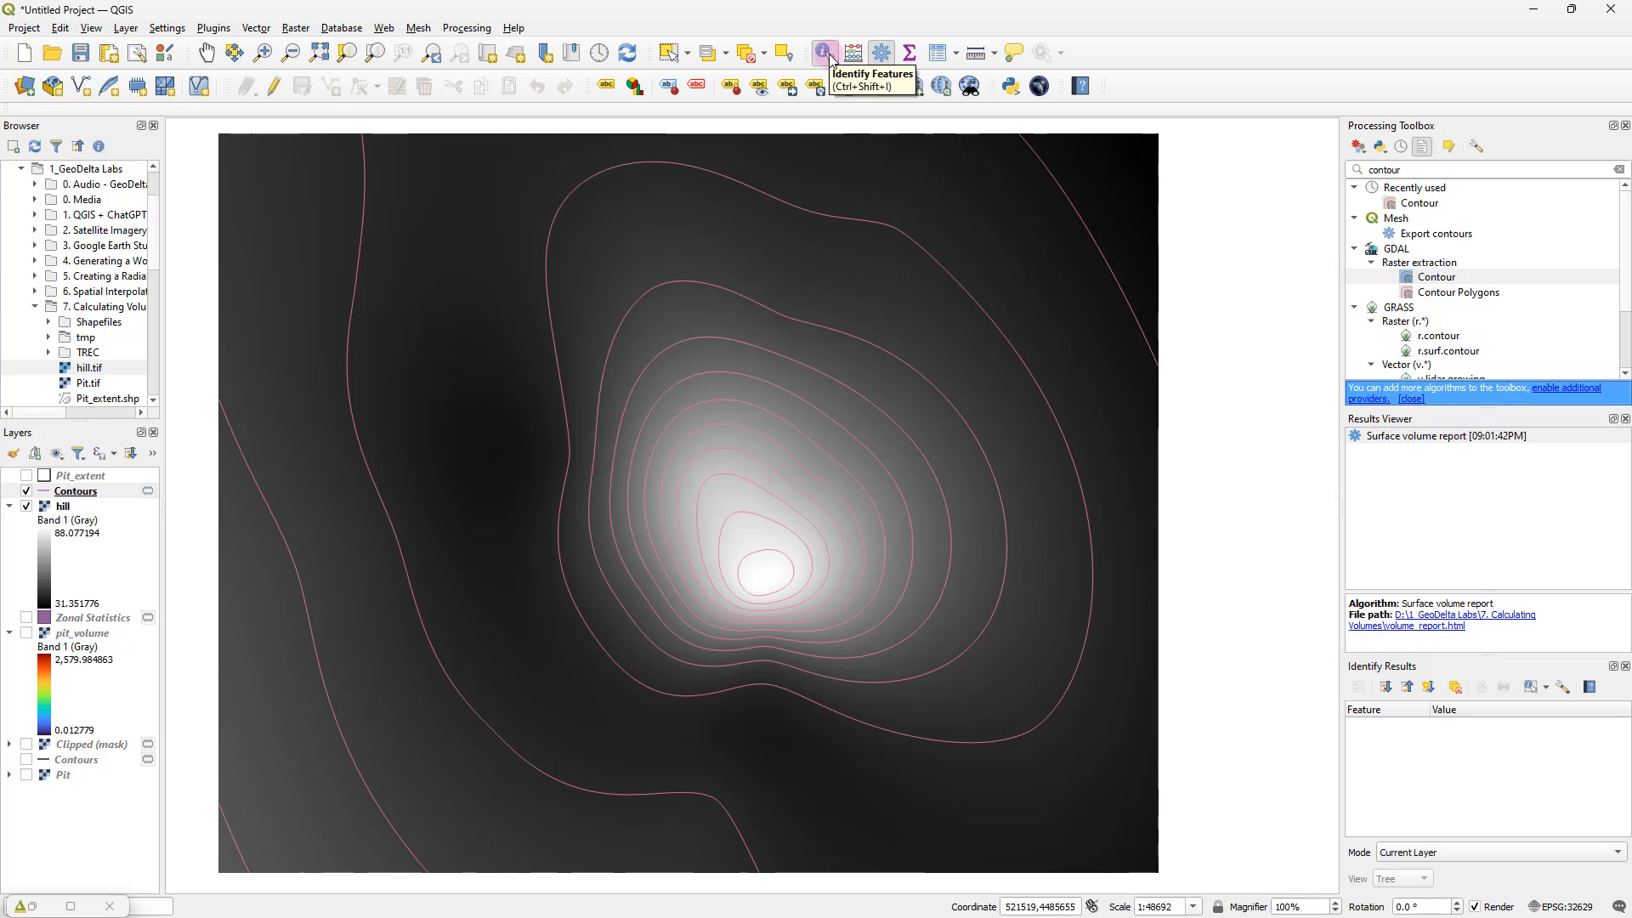
click(599, 494)
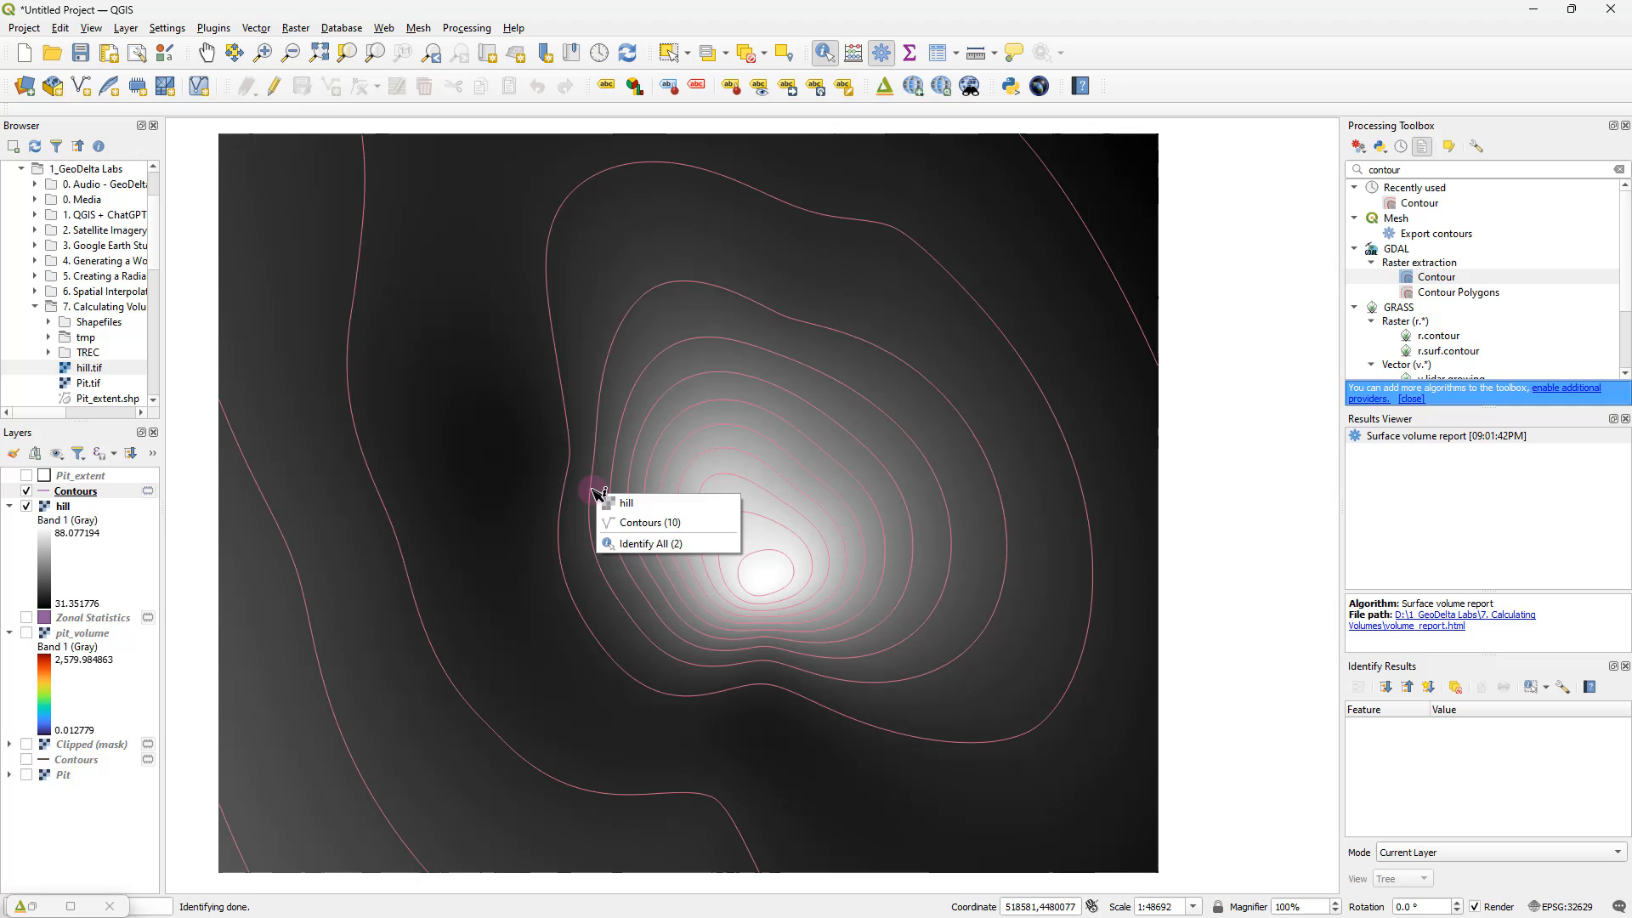
click(638, 524)
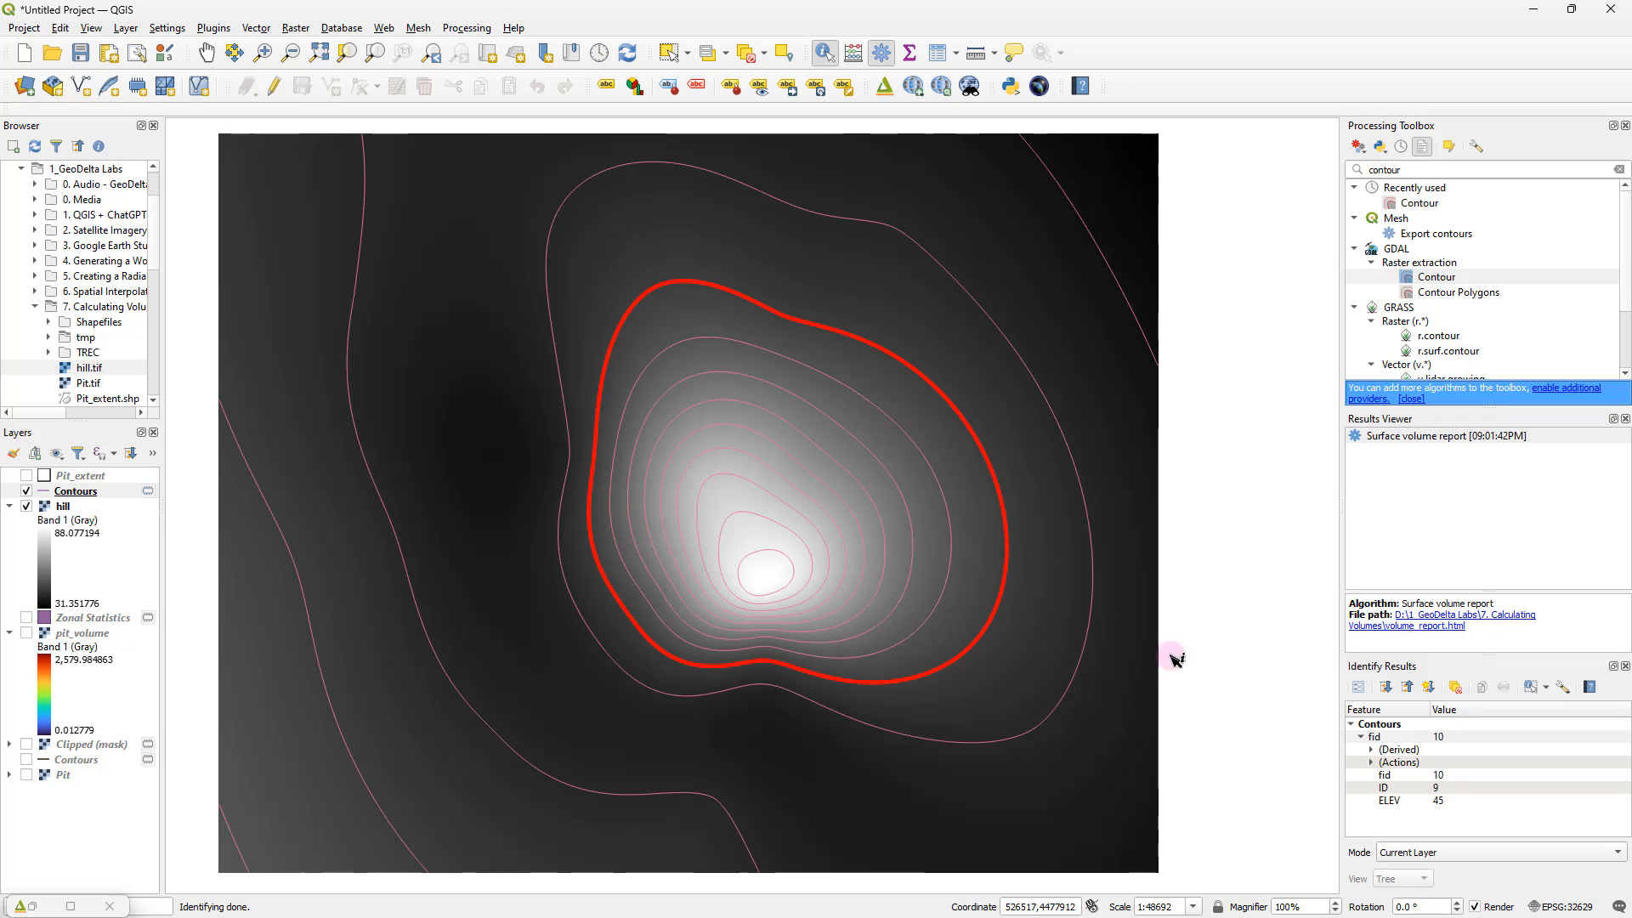
click(1441, 803)
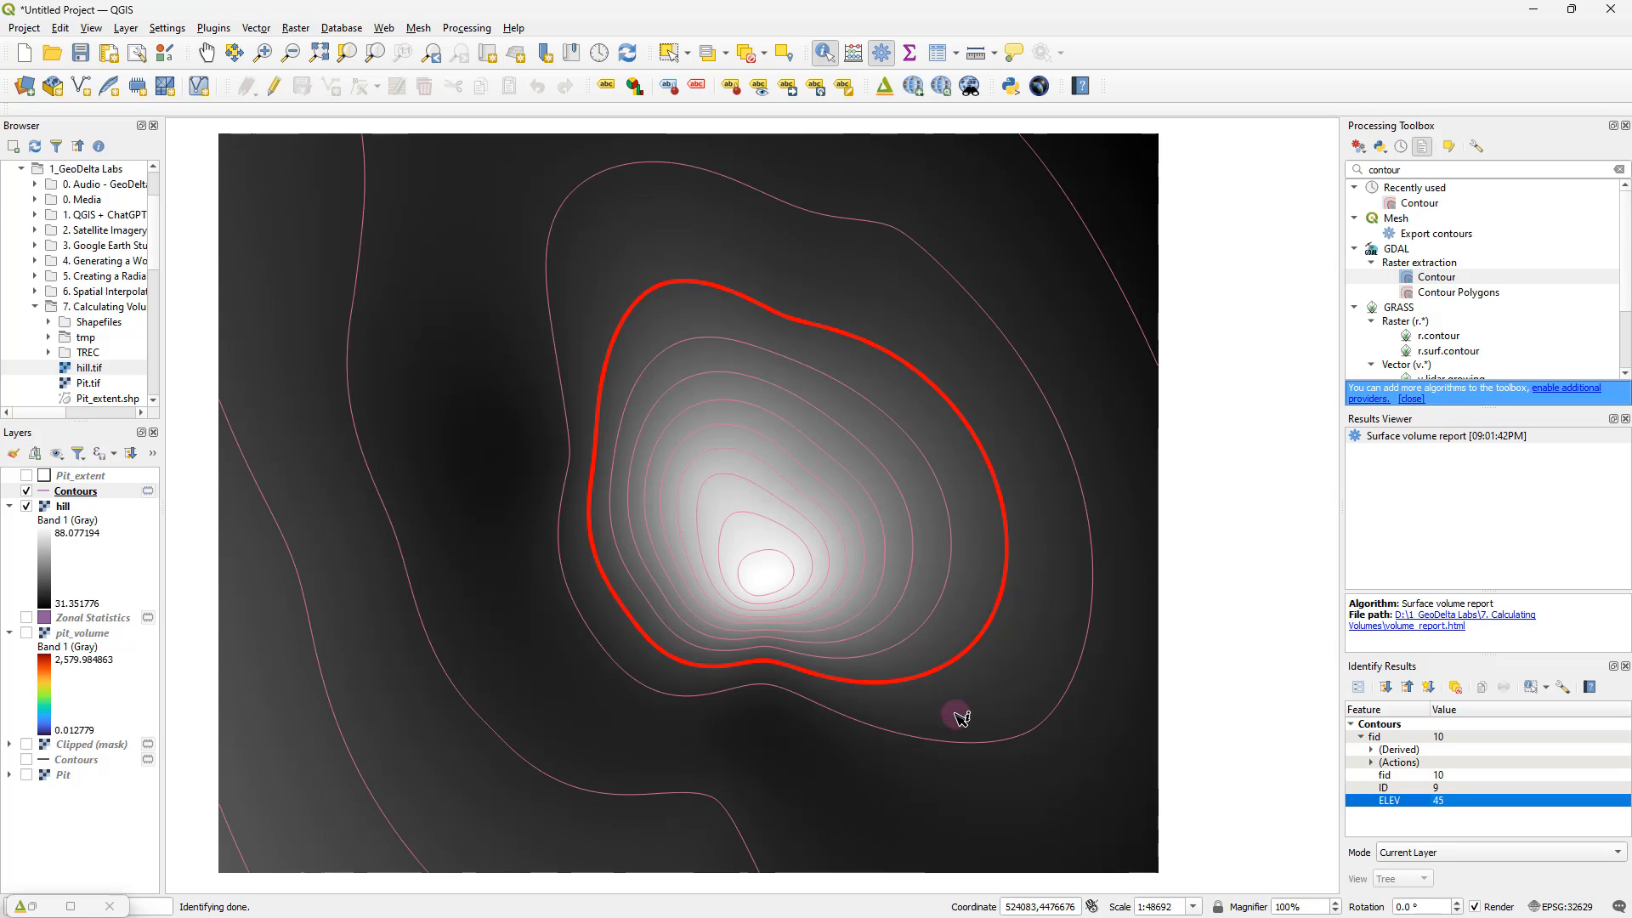
Step: Find the Raster surface volume tool and open it with hill as the input layer
click(1364, 164)
text(surface volume)
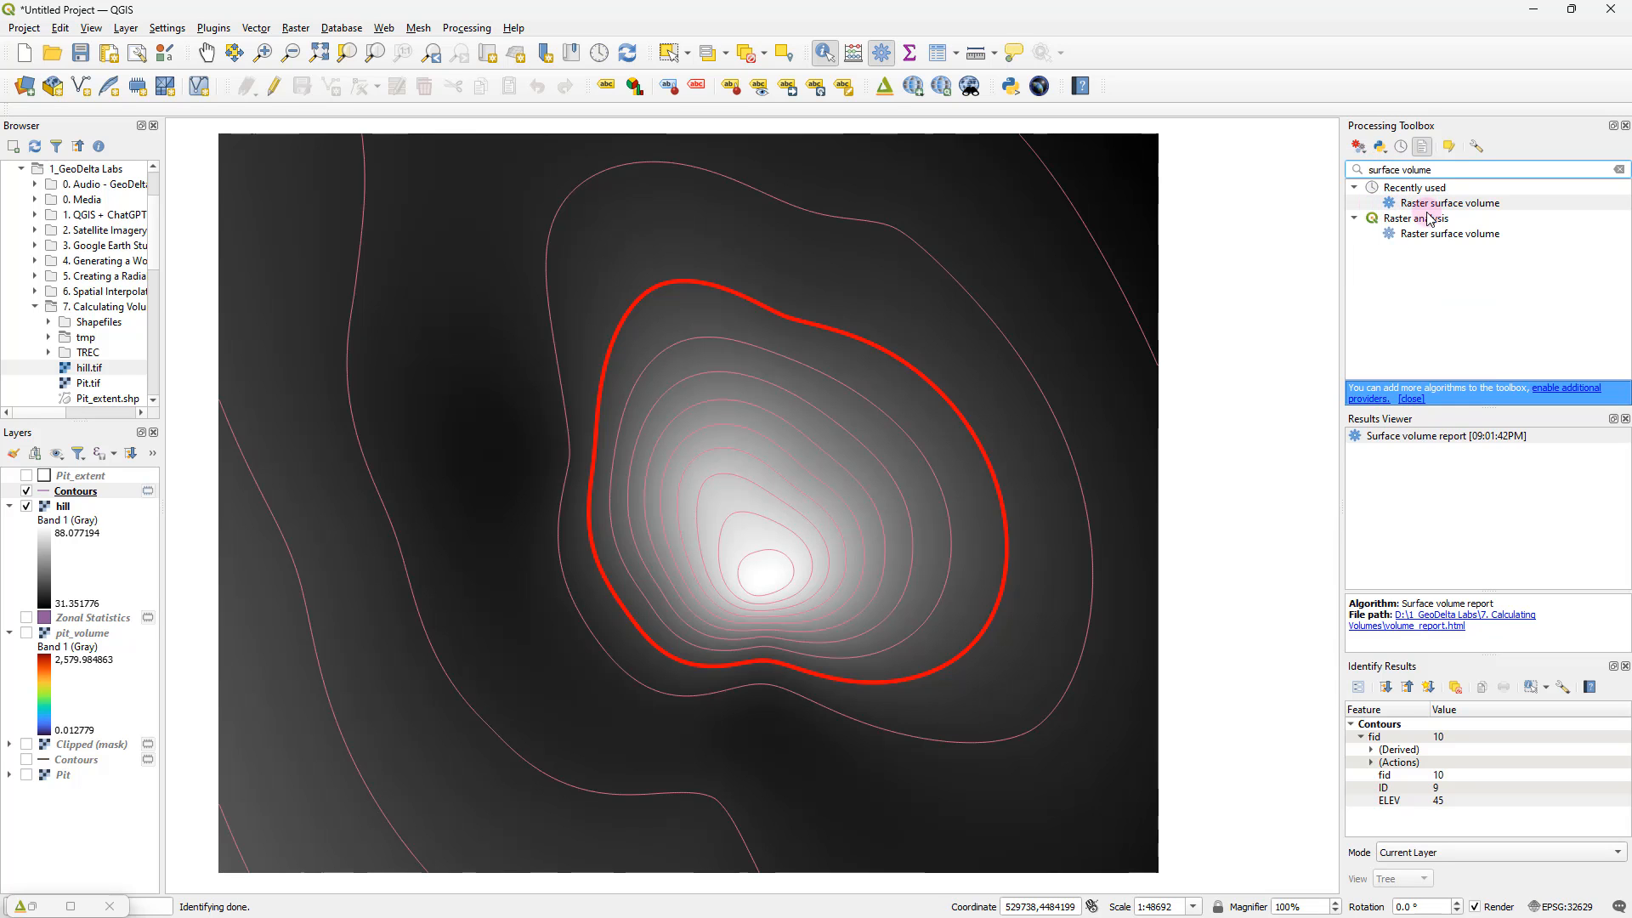
click(1429, 204)
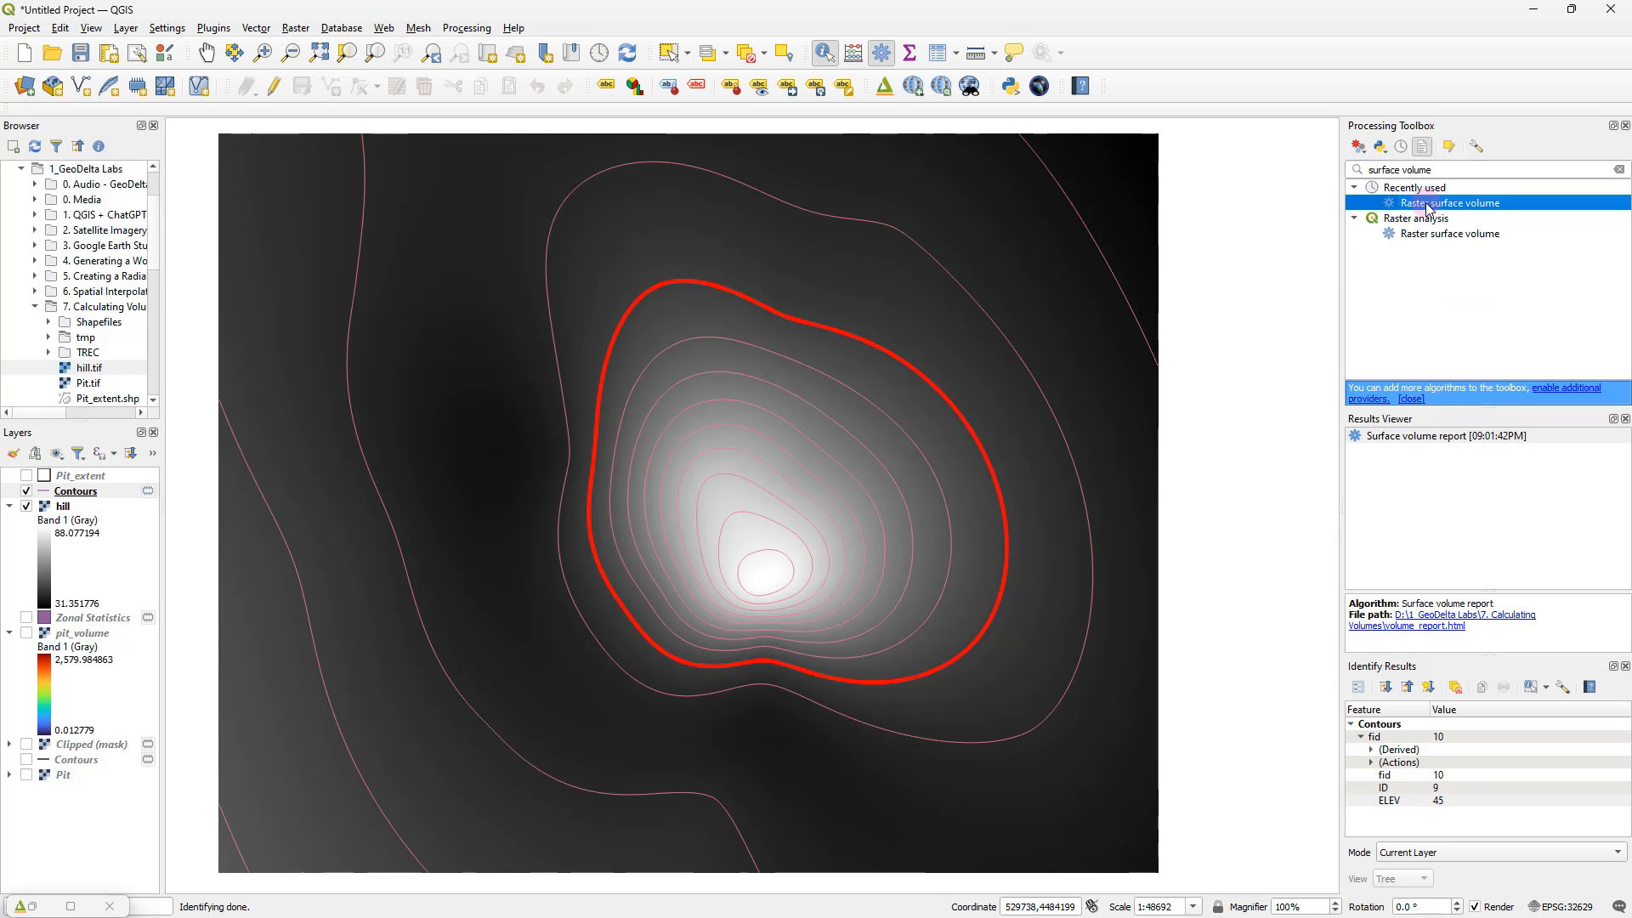
double_click(1429, 204)
click(476, 190)
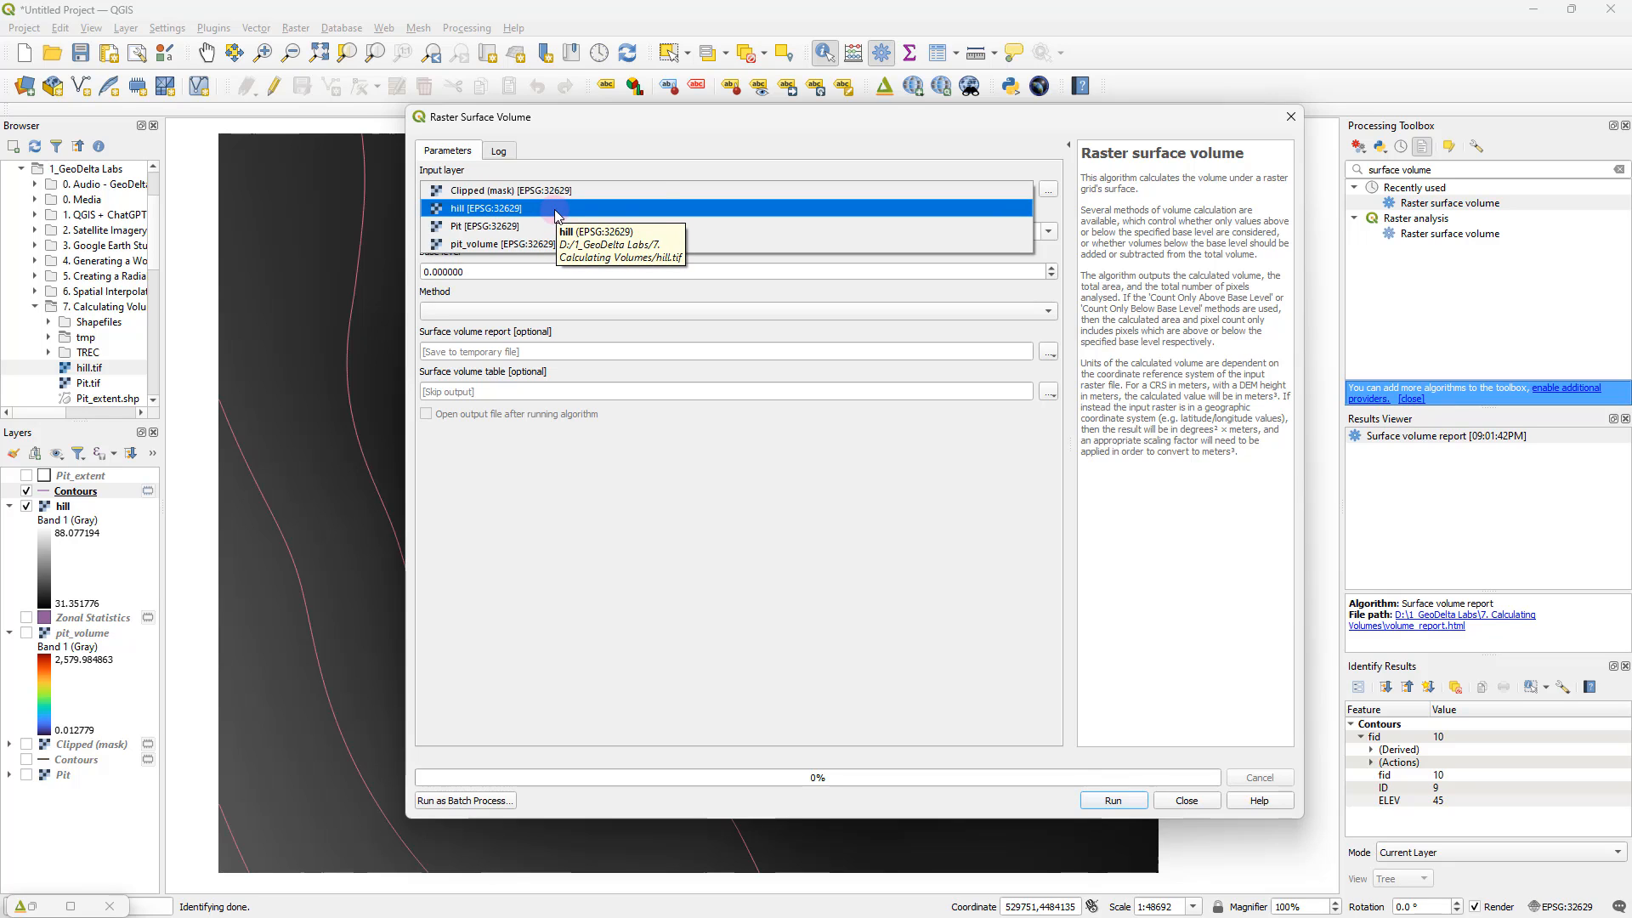
click(462, 210)
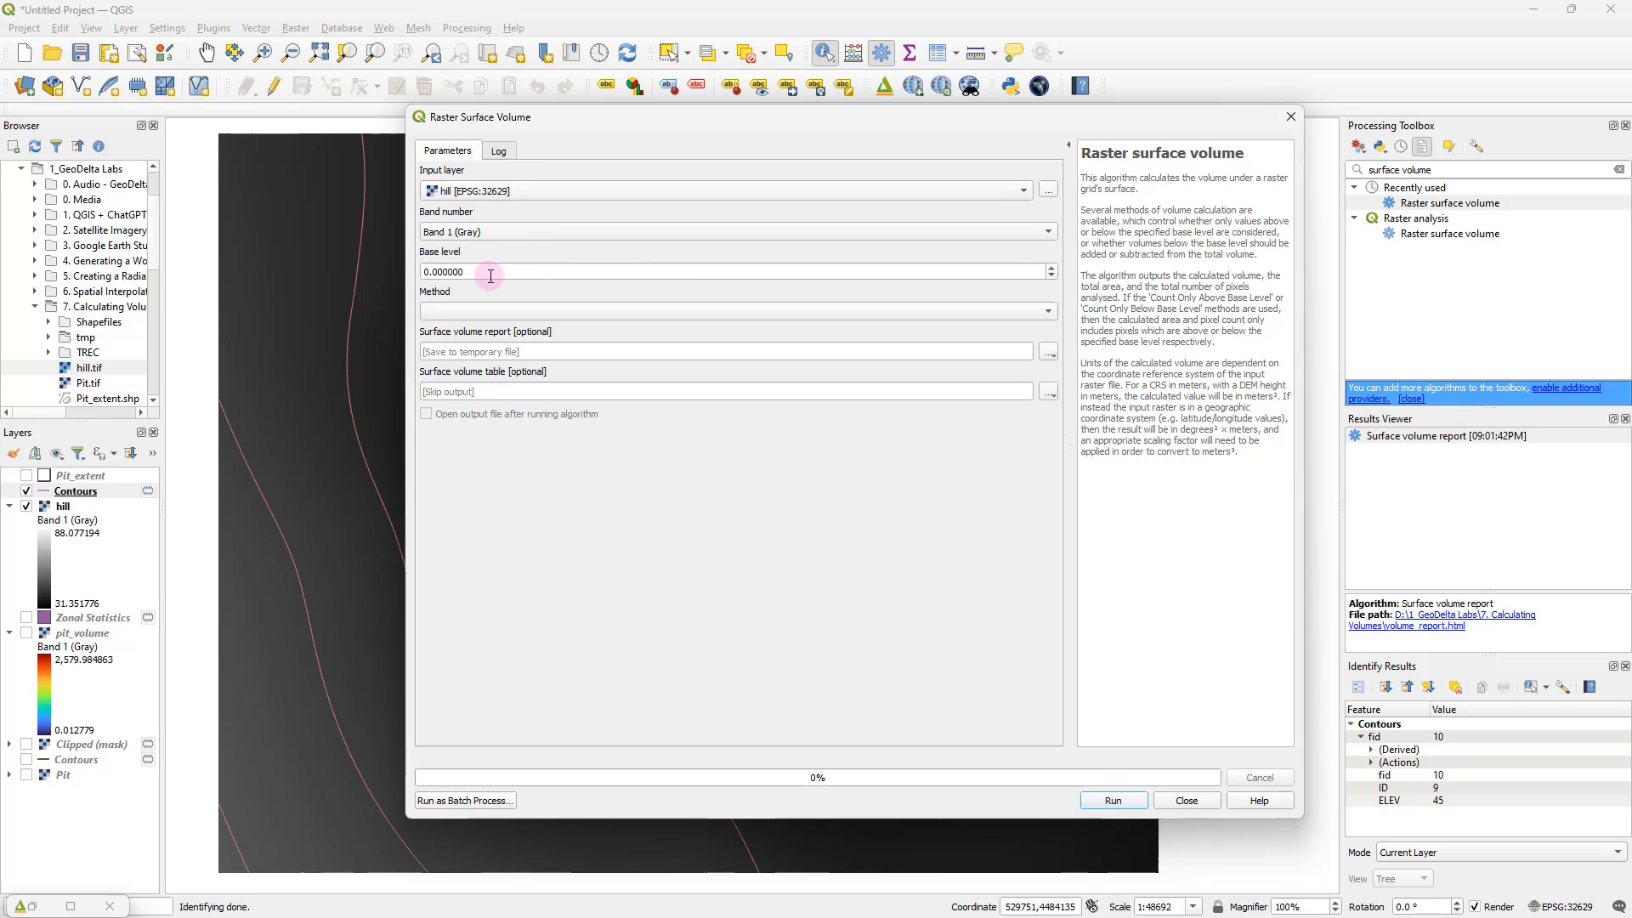
Step: Set the base level to 45 and the method to Count Only Above Base Level
click(459, 271)
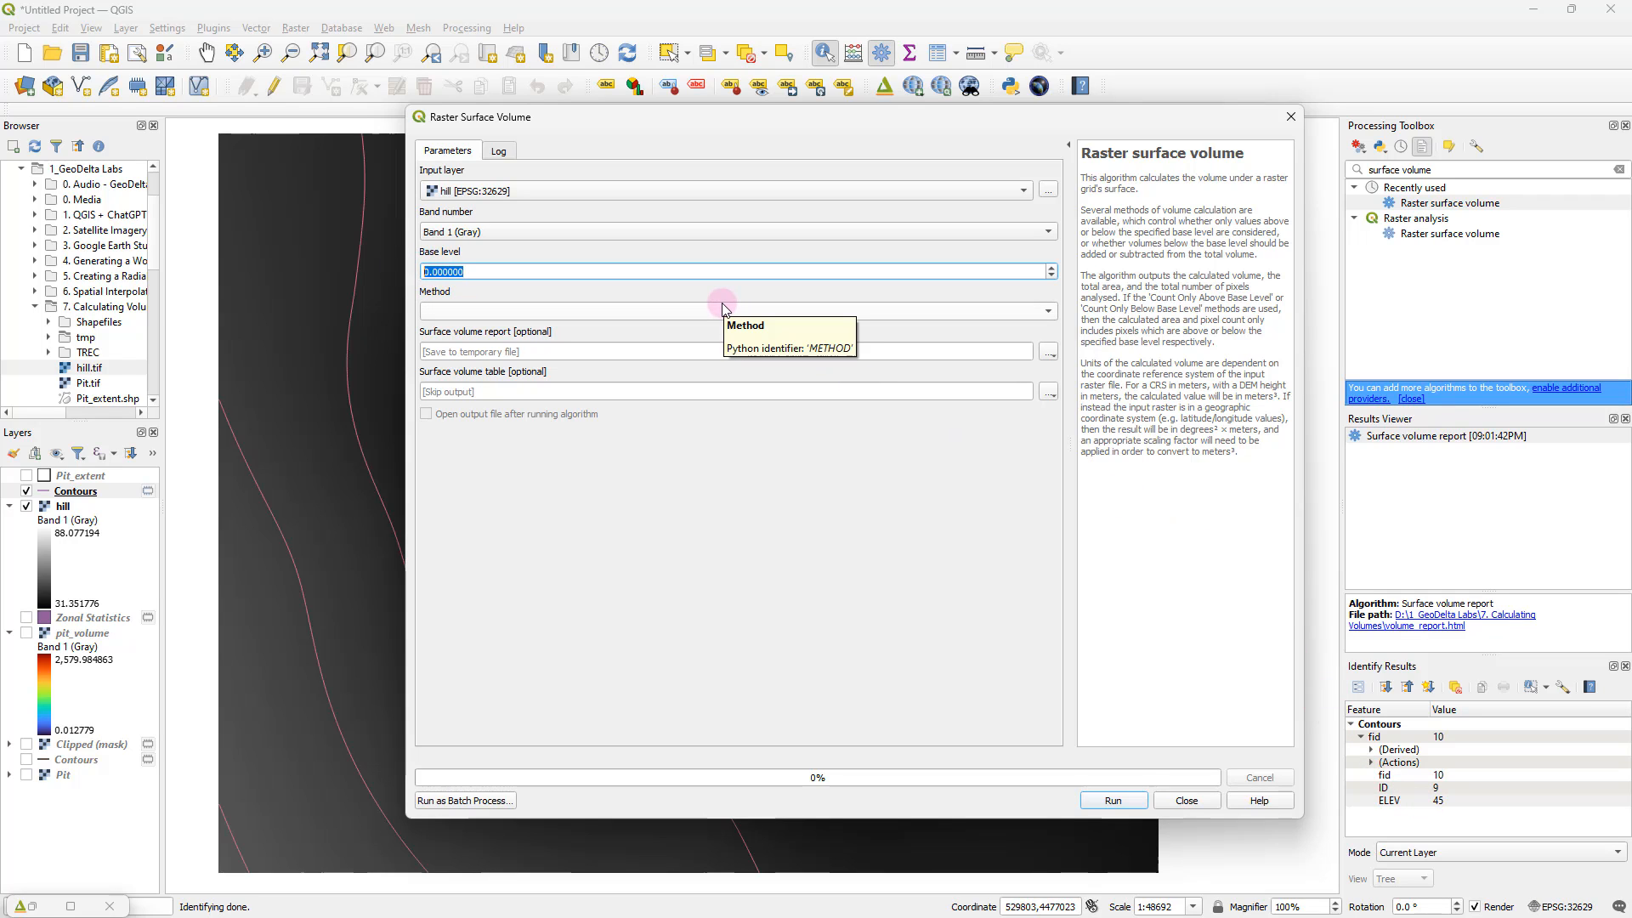
text(45)
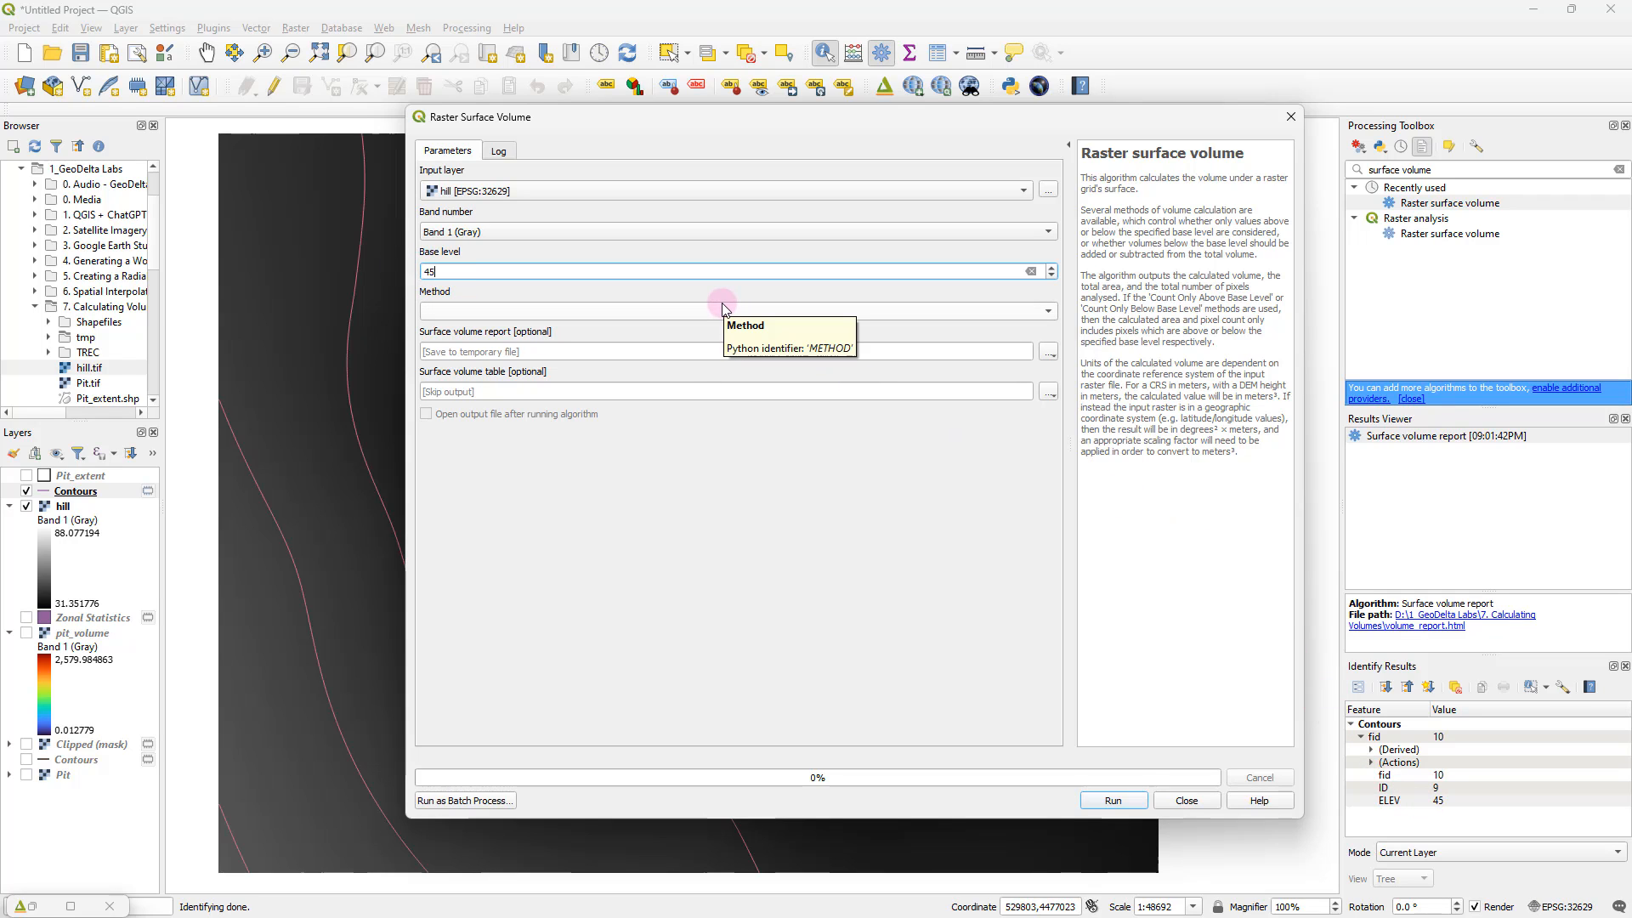
click(588, 312)
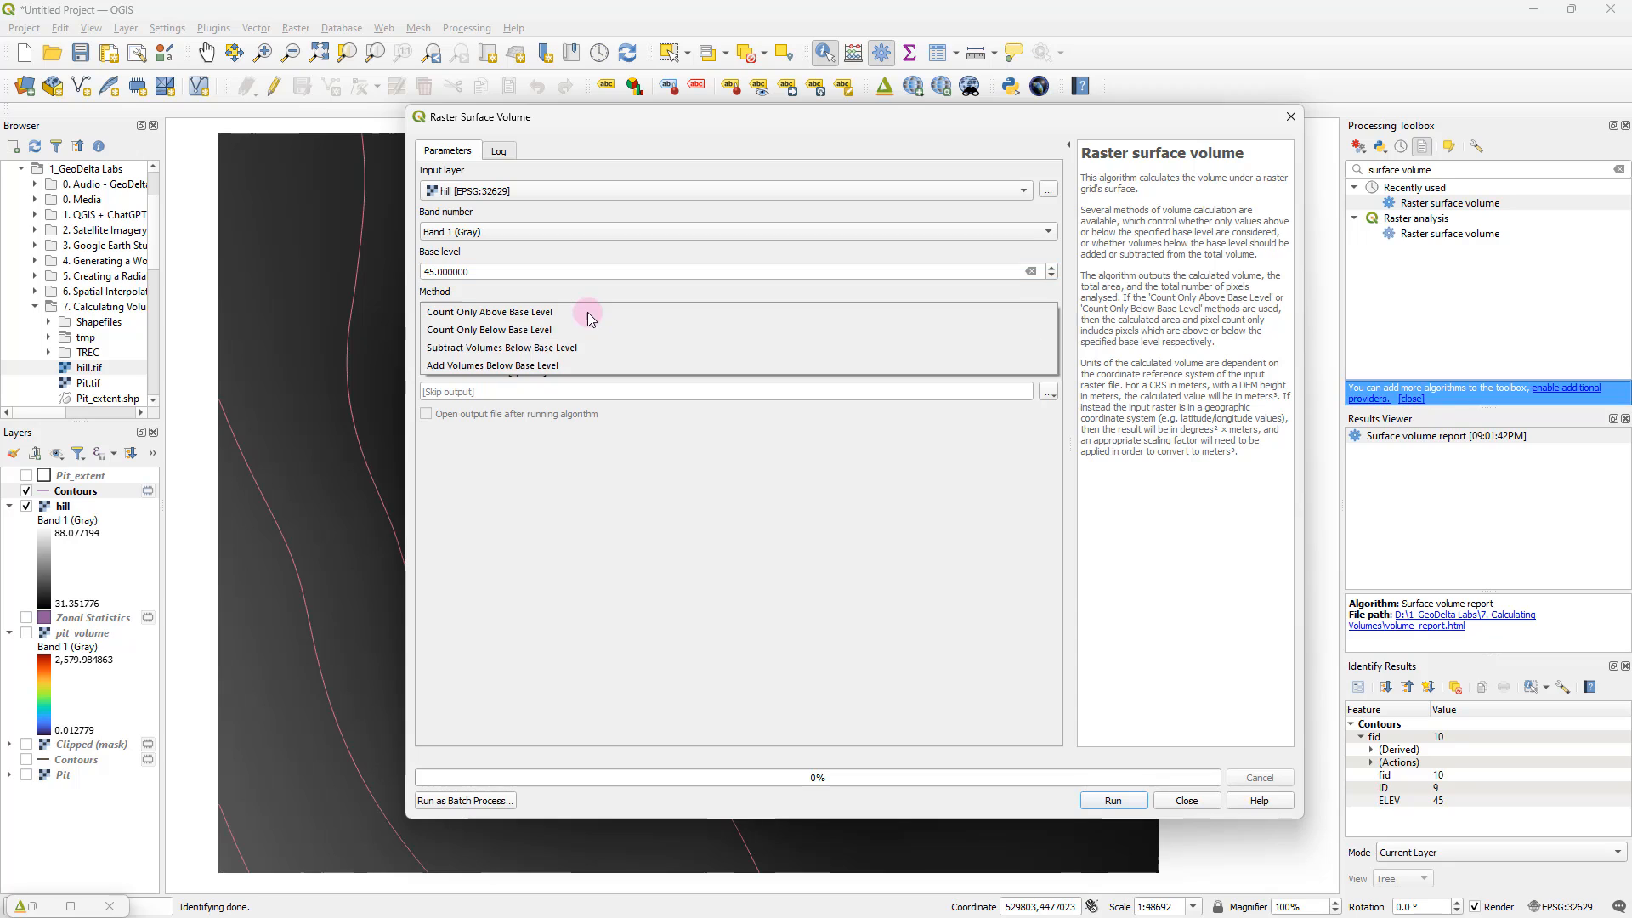
click(523, 312)
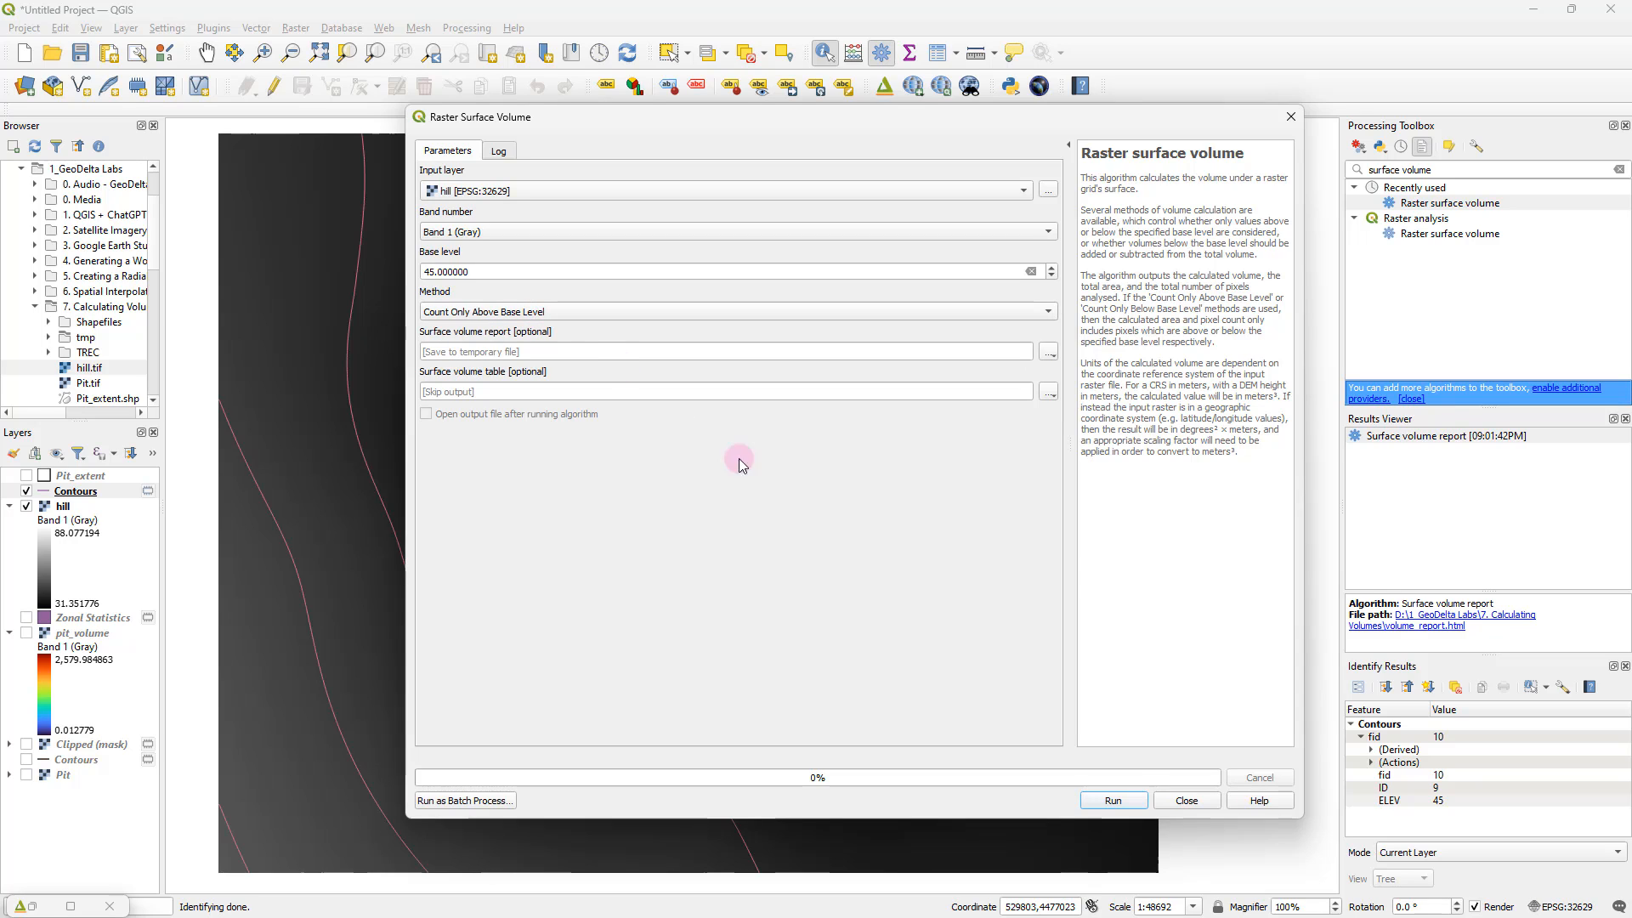
Step: Save the surface volume report as hill_volume_report in the 7. Calculating Volumes folder and run the calculation
click(1048, 352)
text(hil)
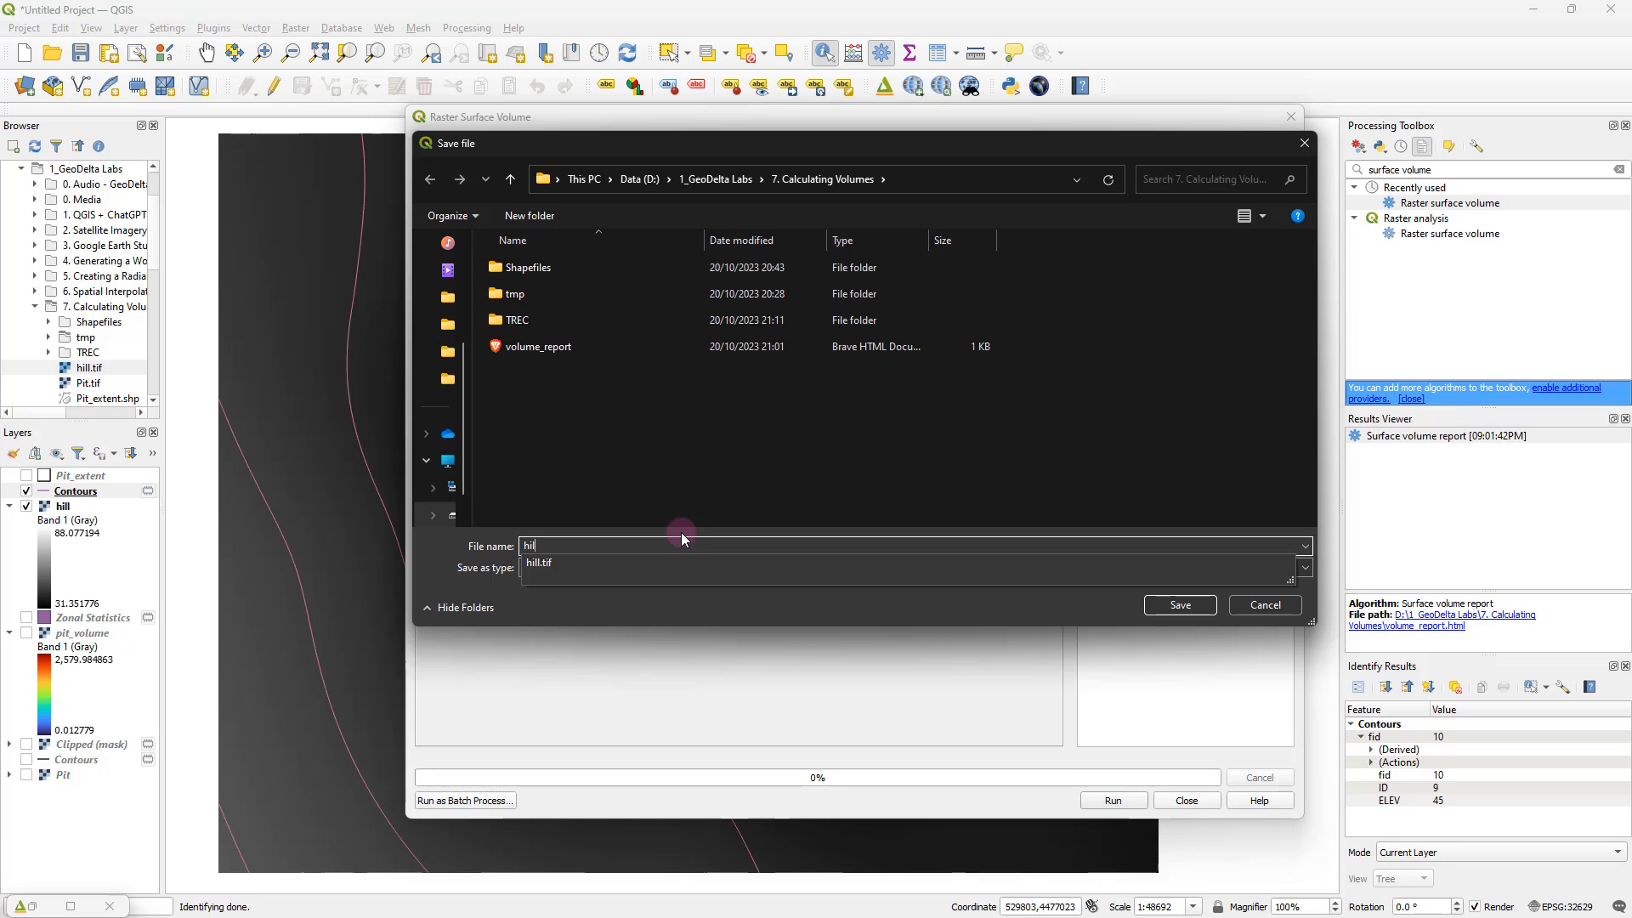
text(l_volume_report)
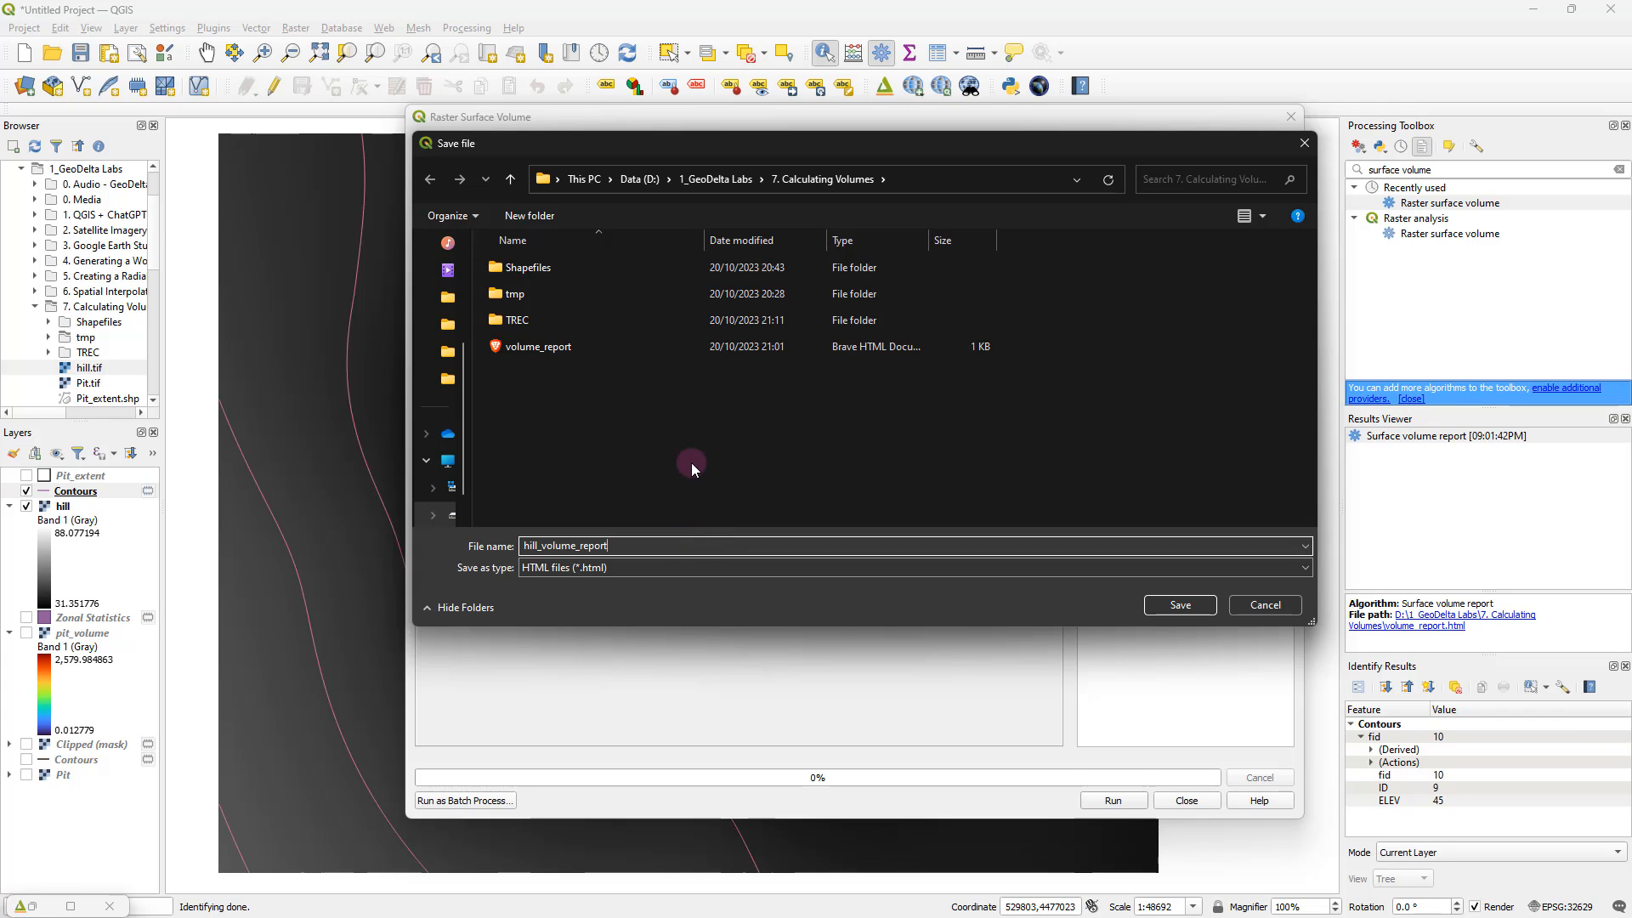
click(1177, 604)
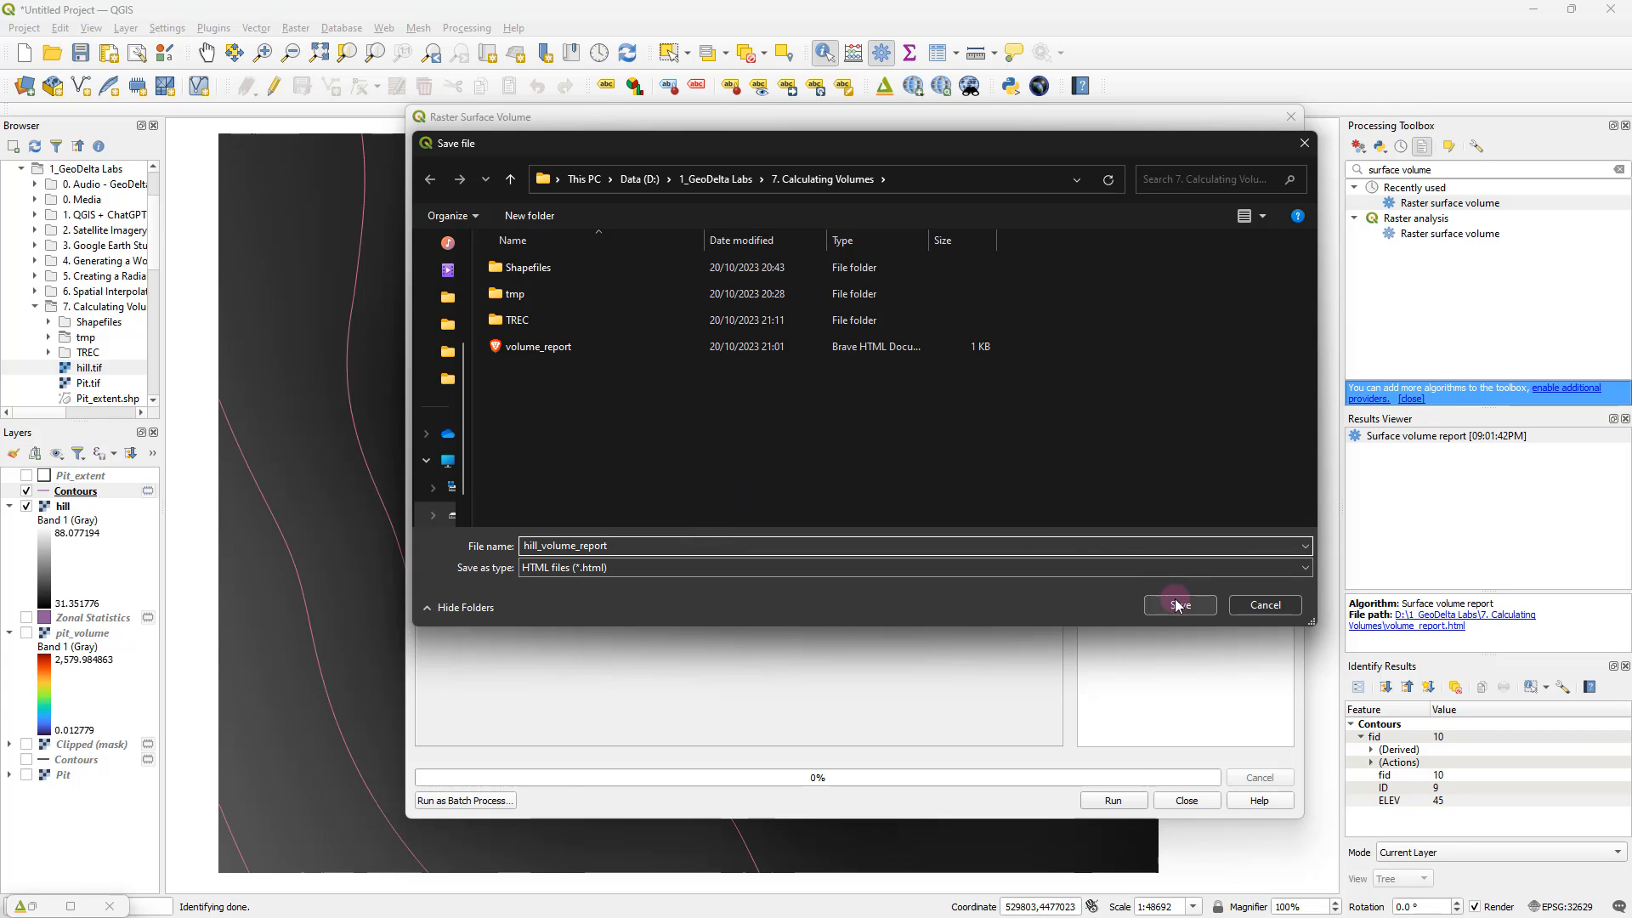
click(1114, 800)
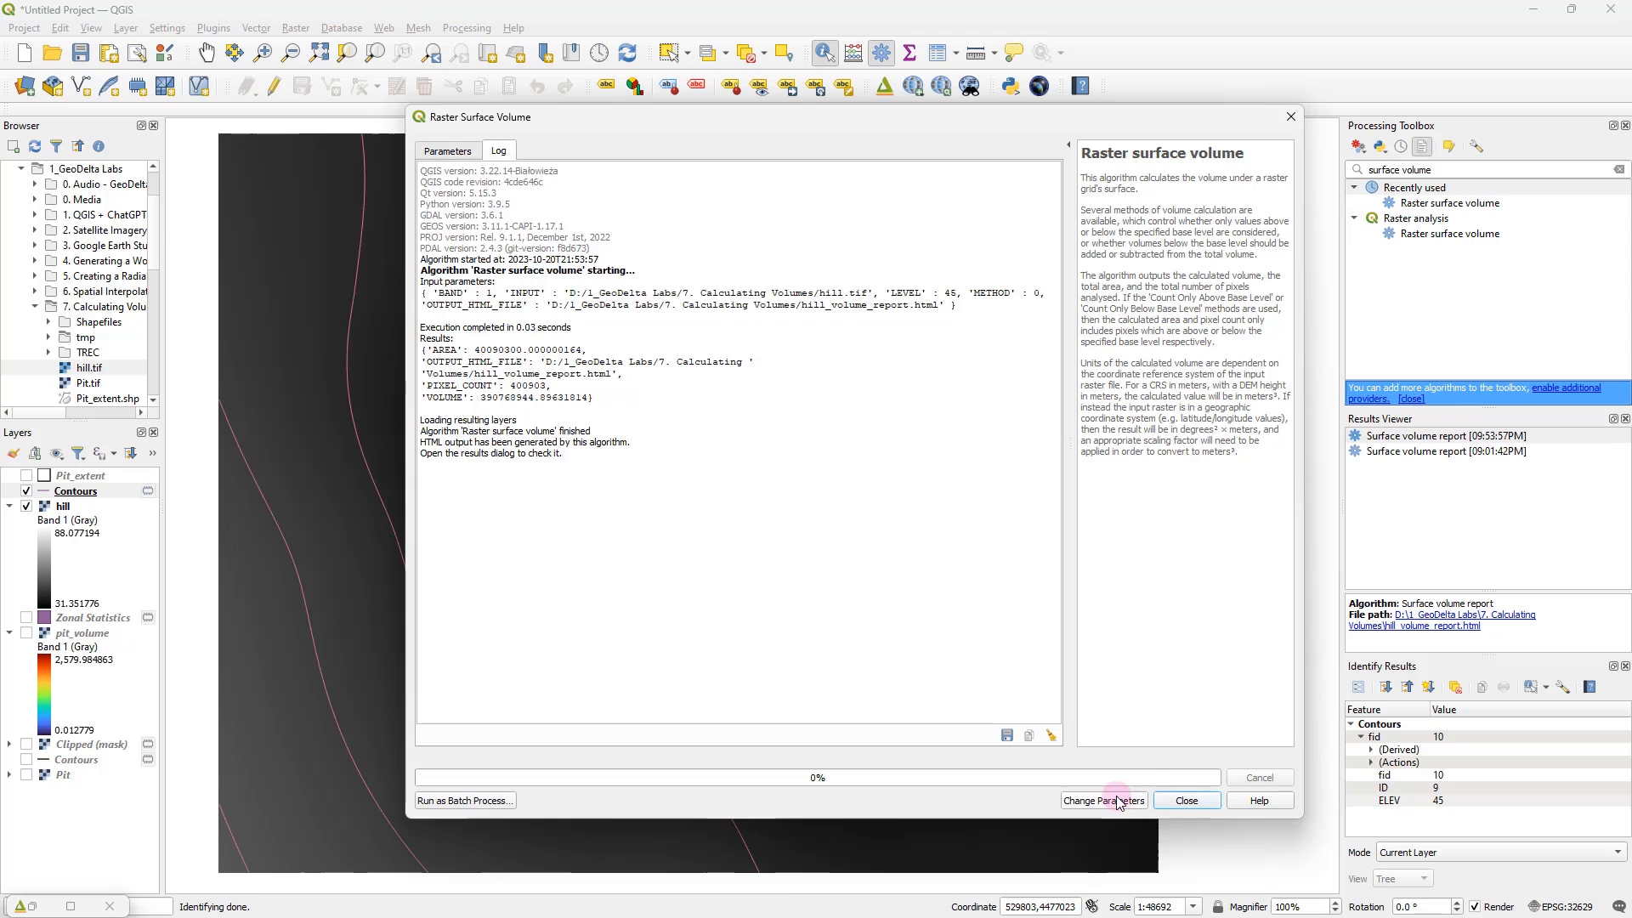
click(1187, 800)
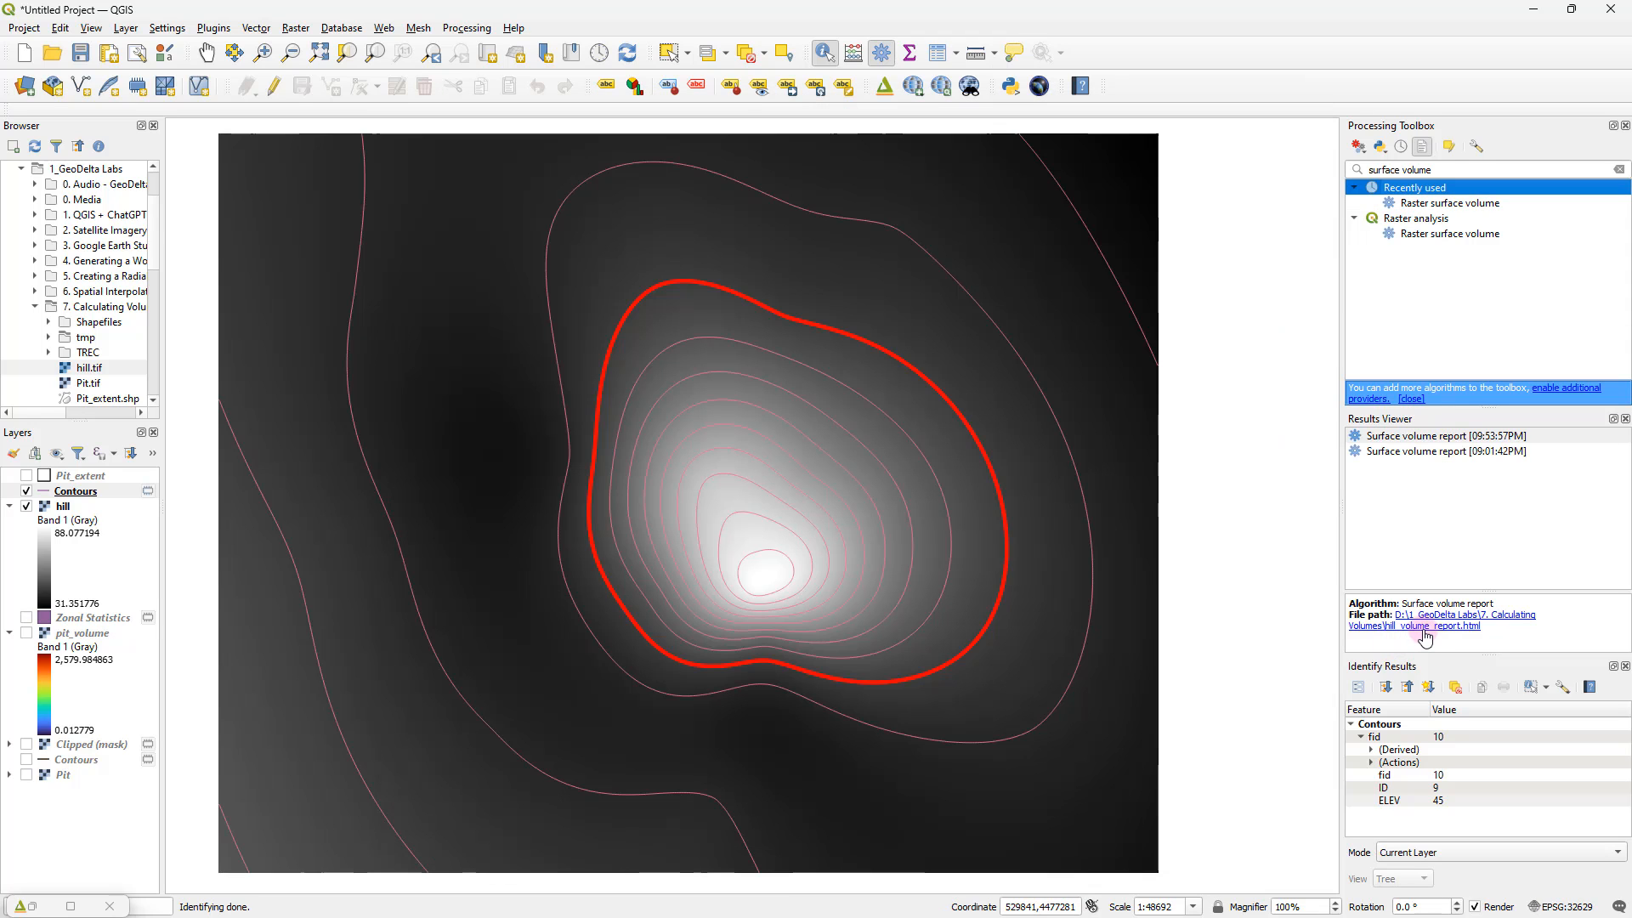
Step: Open hill_volume_report.html and examine the calculated volume of the hill
click(1425, 637)
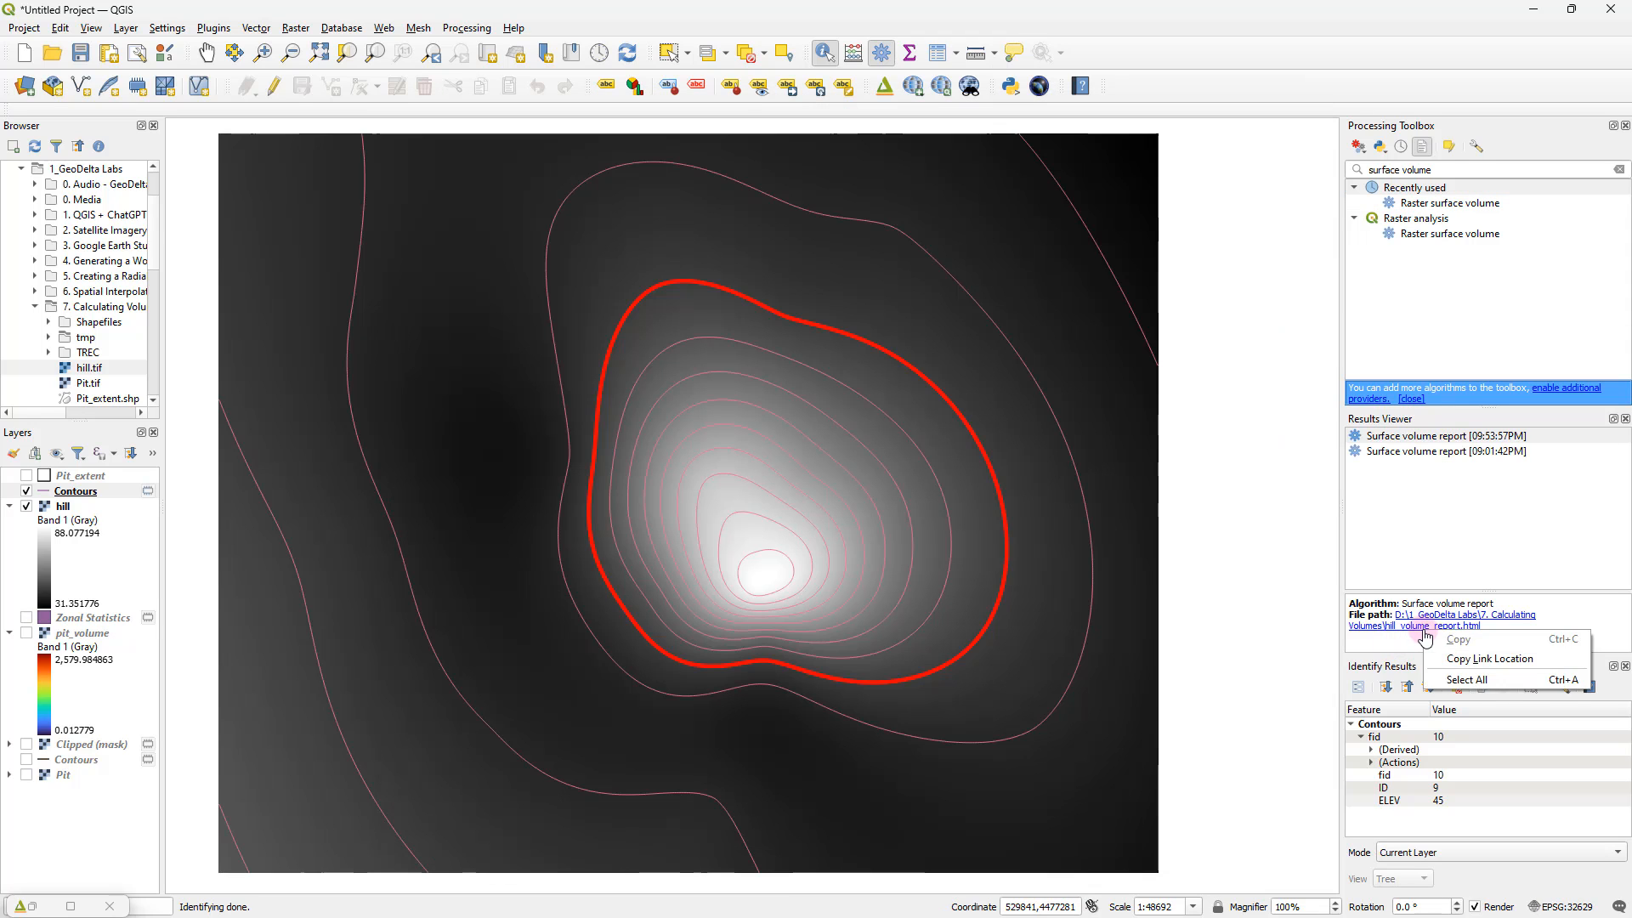
drag(732, 392, 668, 394)
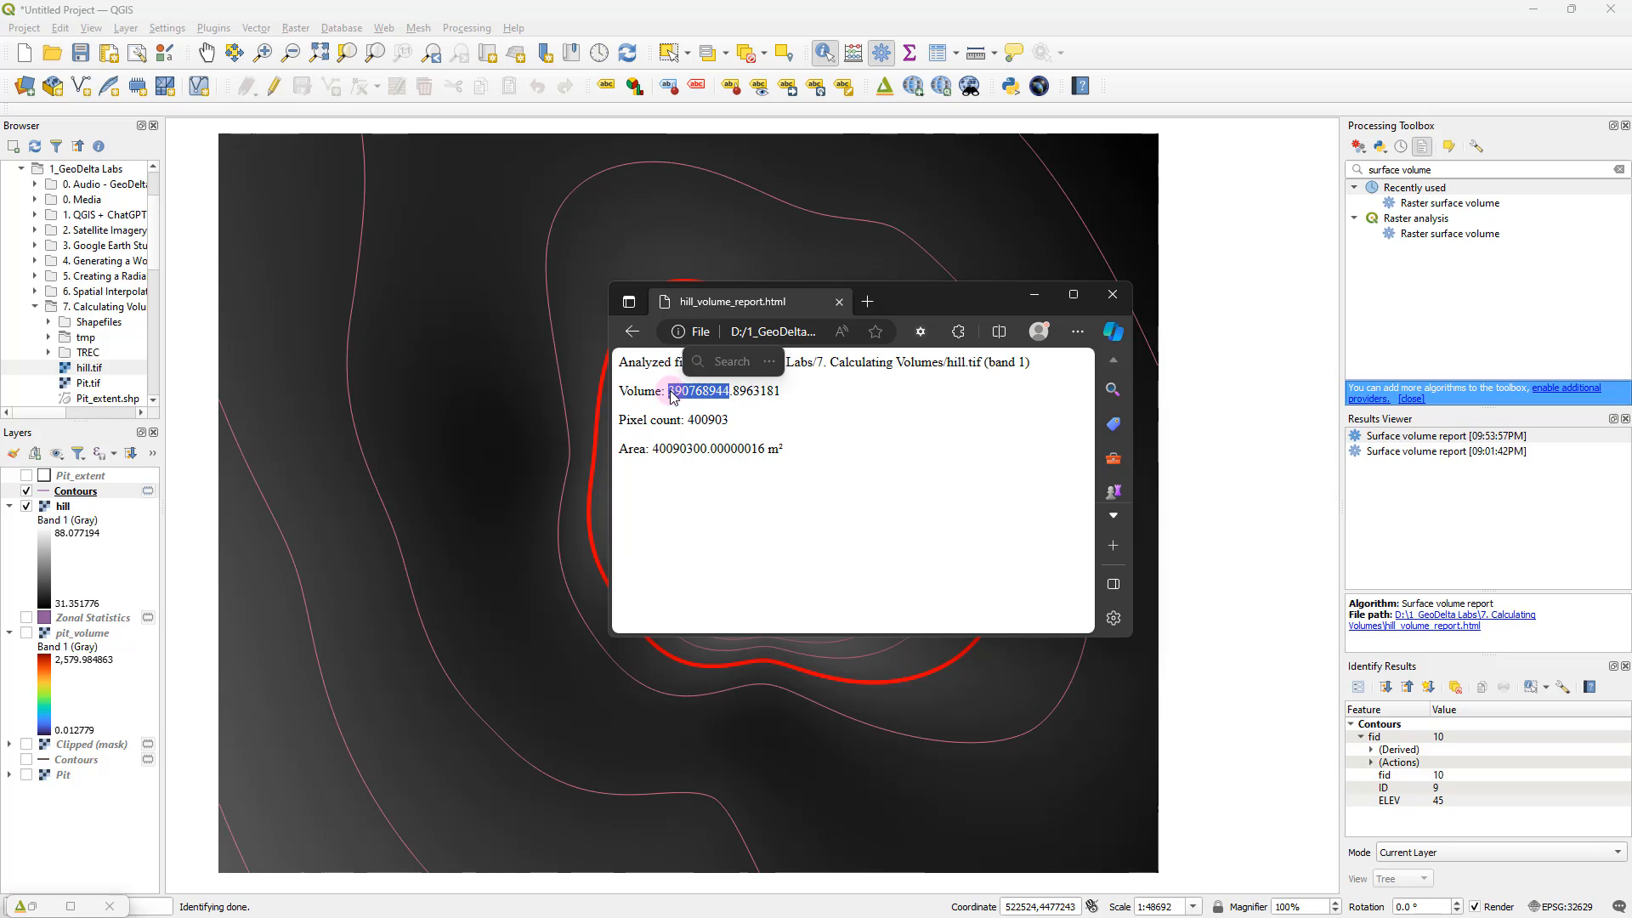
click(1035, 299)
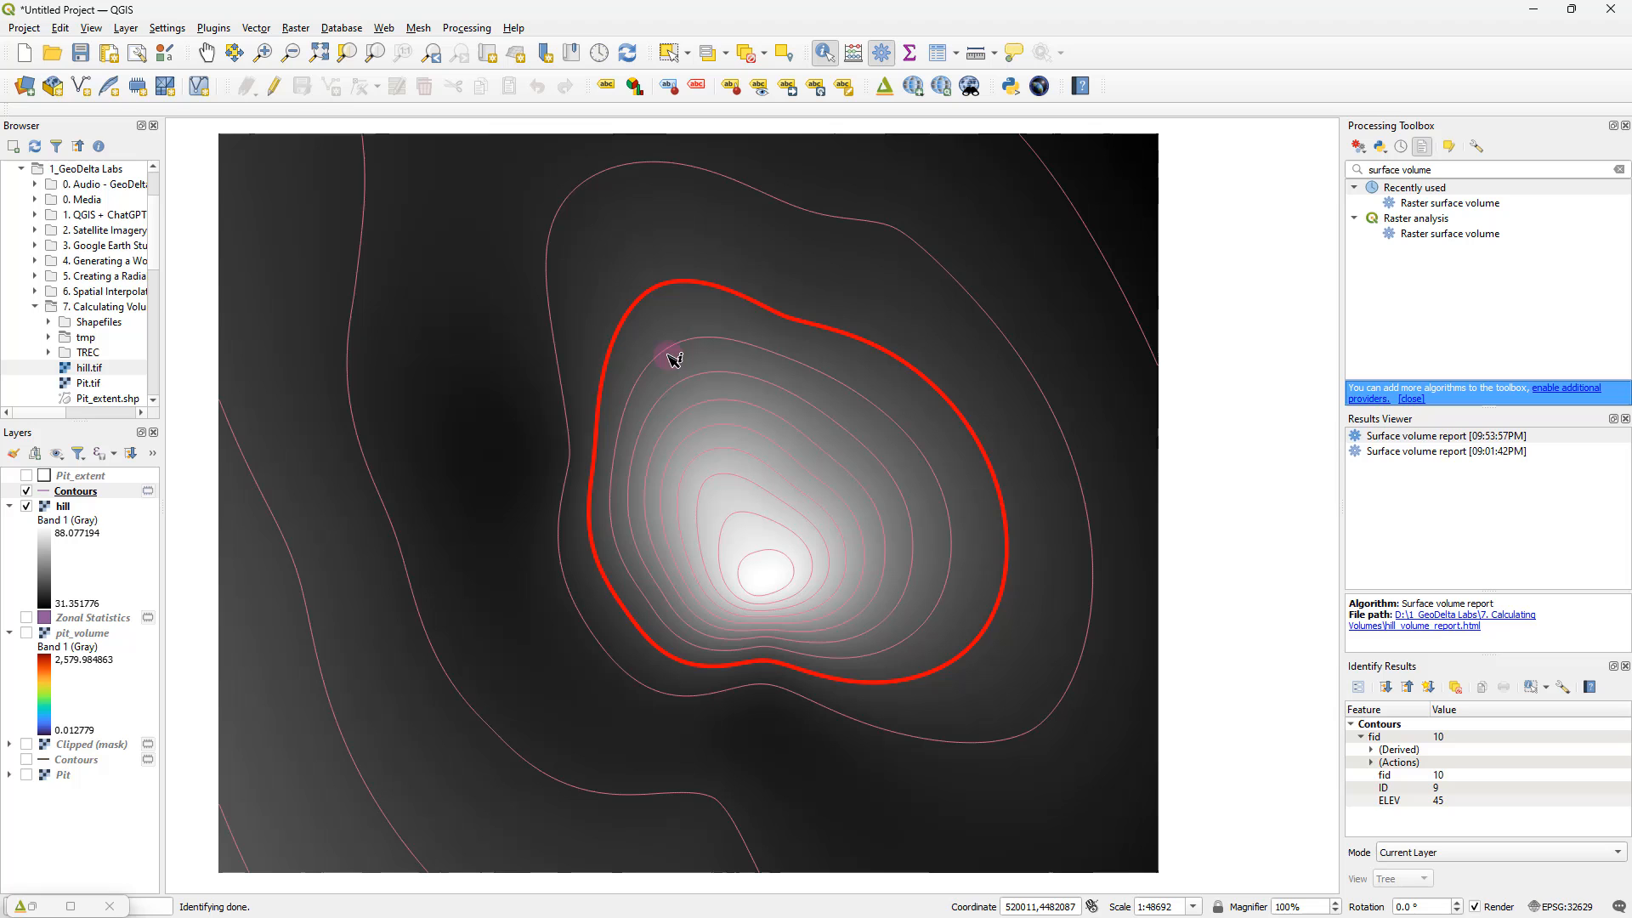
Step: Change the hill layer's symbology render type to Singleband pseudocolor
click(47, 567)
double_click(47, 567)
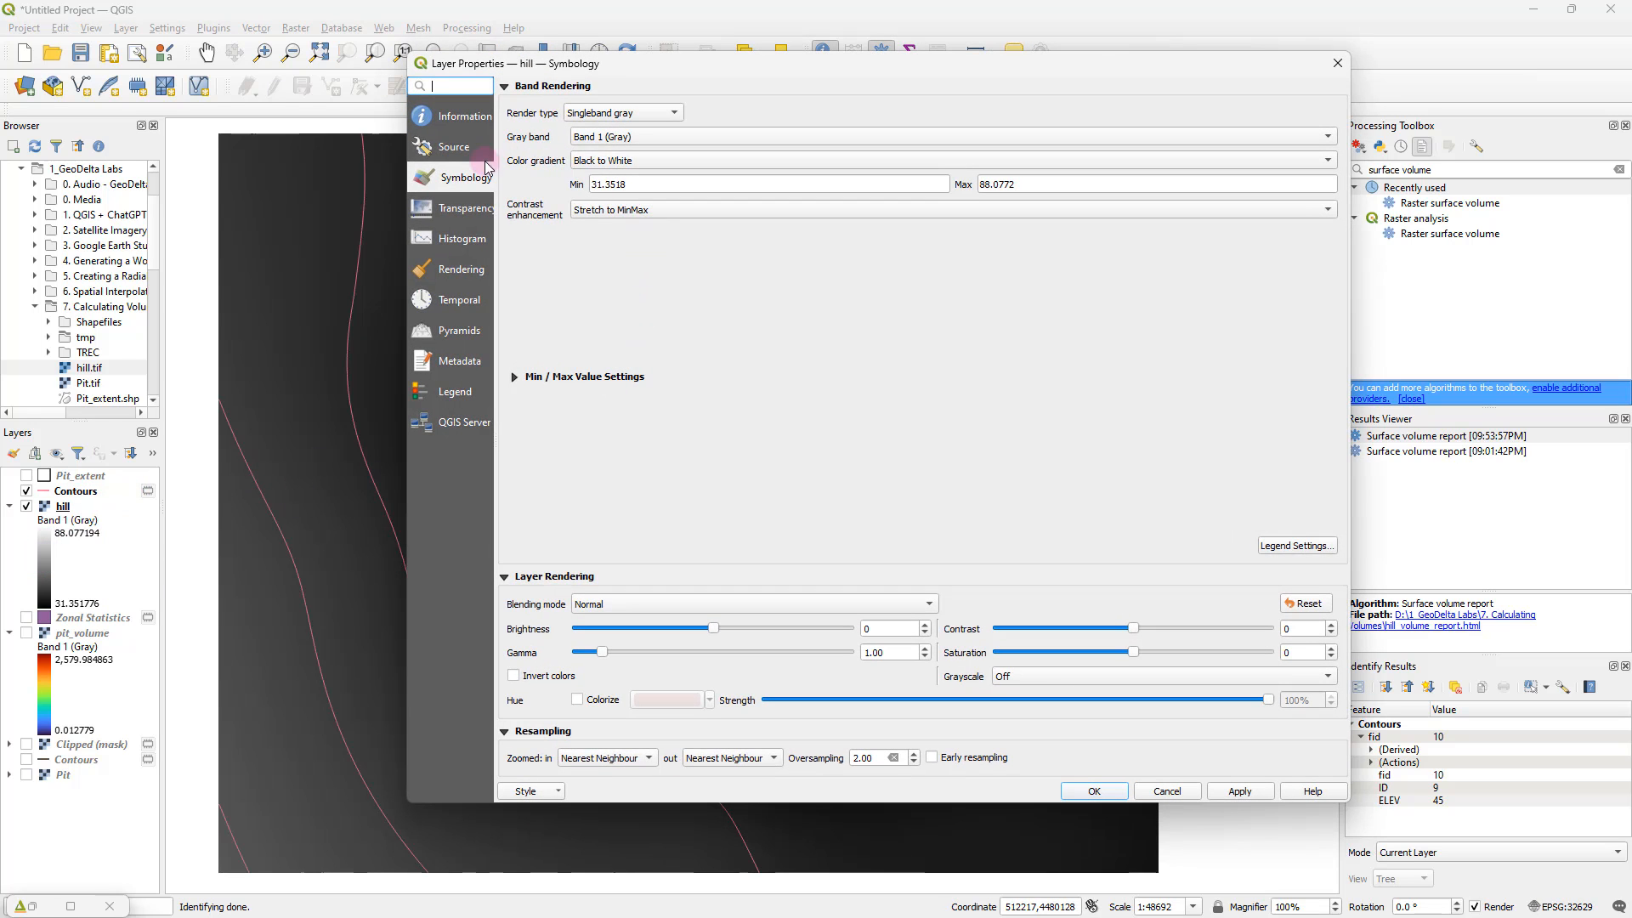
click(598, 118)
click(629, 137)
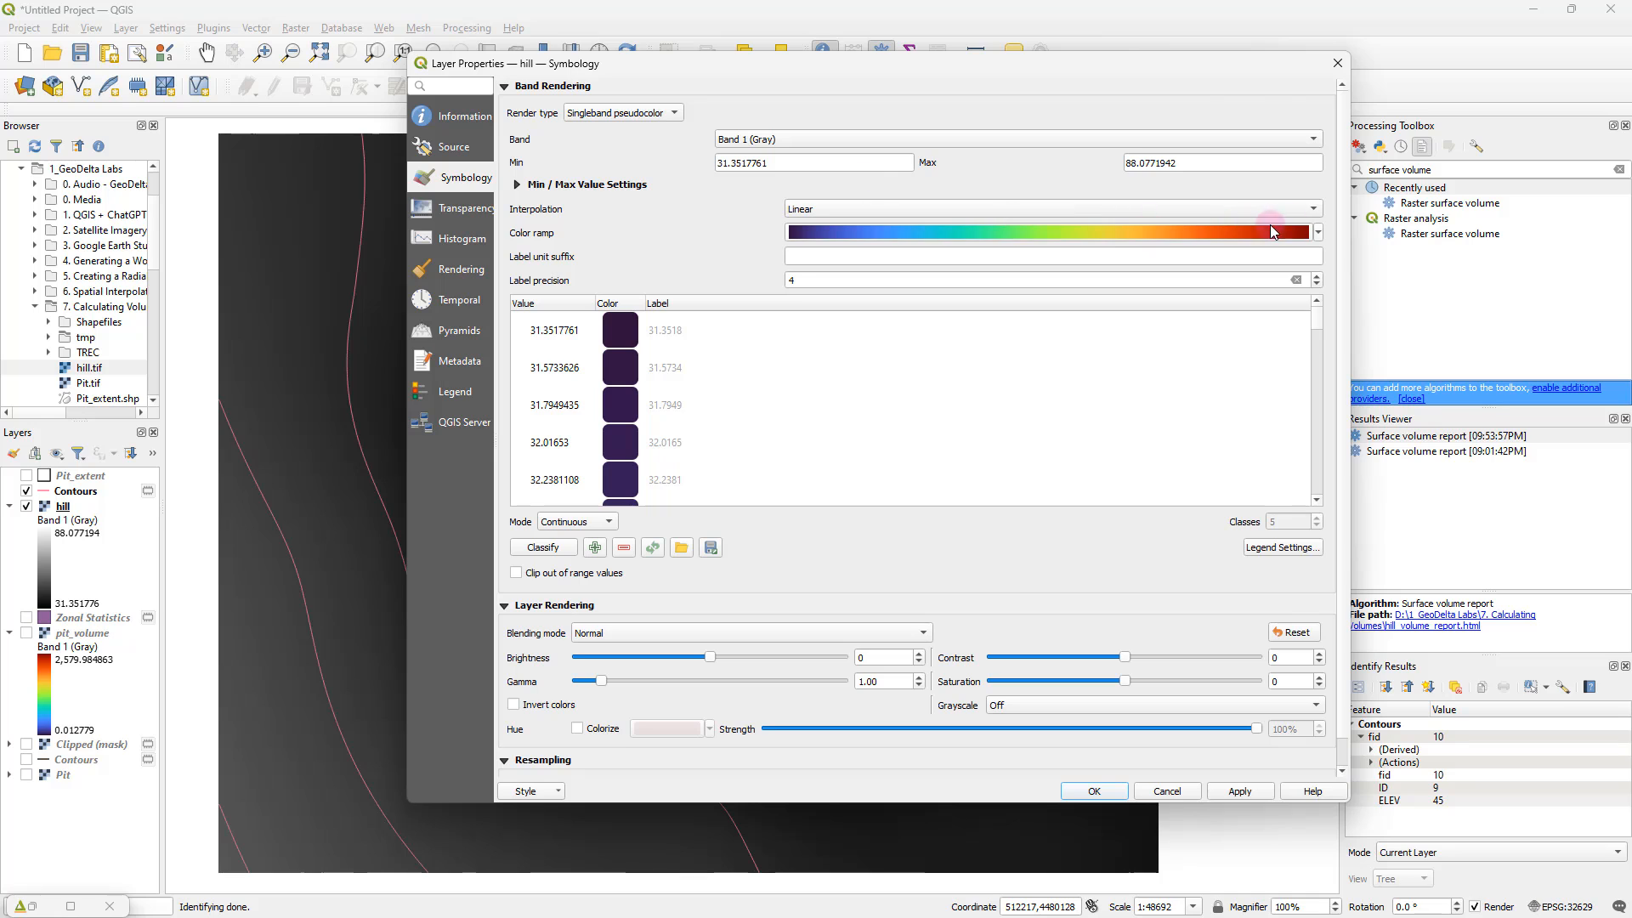
Step: Assign the elevation color ramp from the cpt-city catalog's Topography theme to the hill layer
click(1319, 233)
click(874, 526)
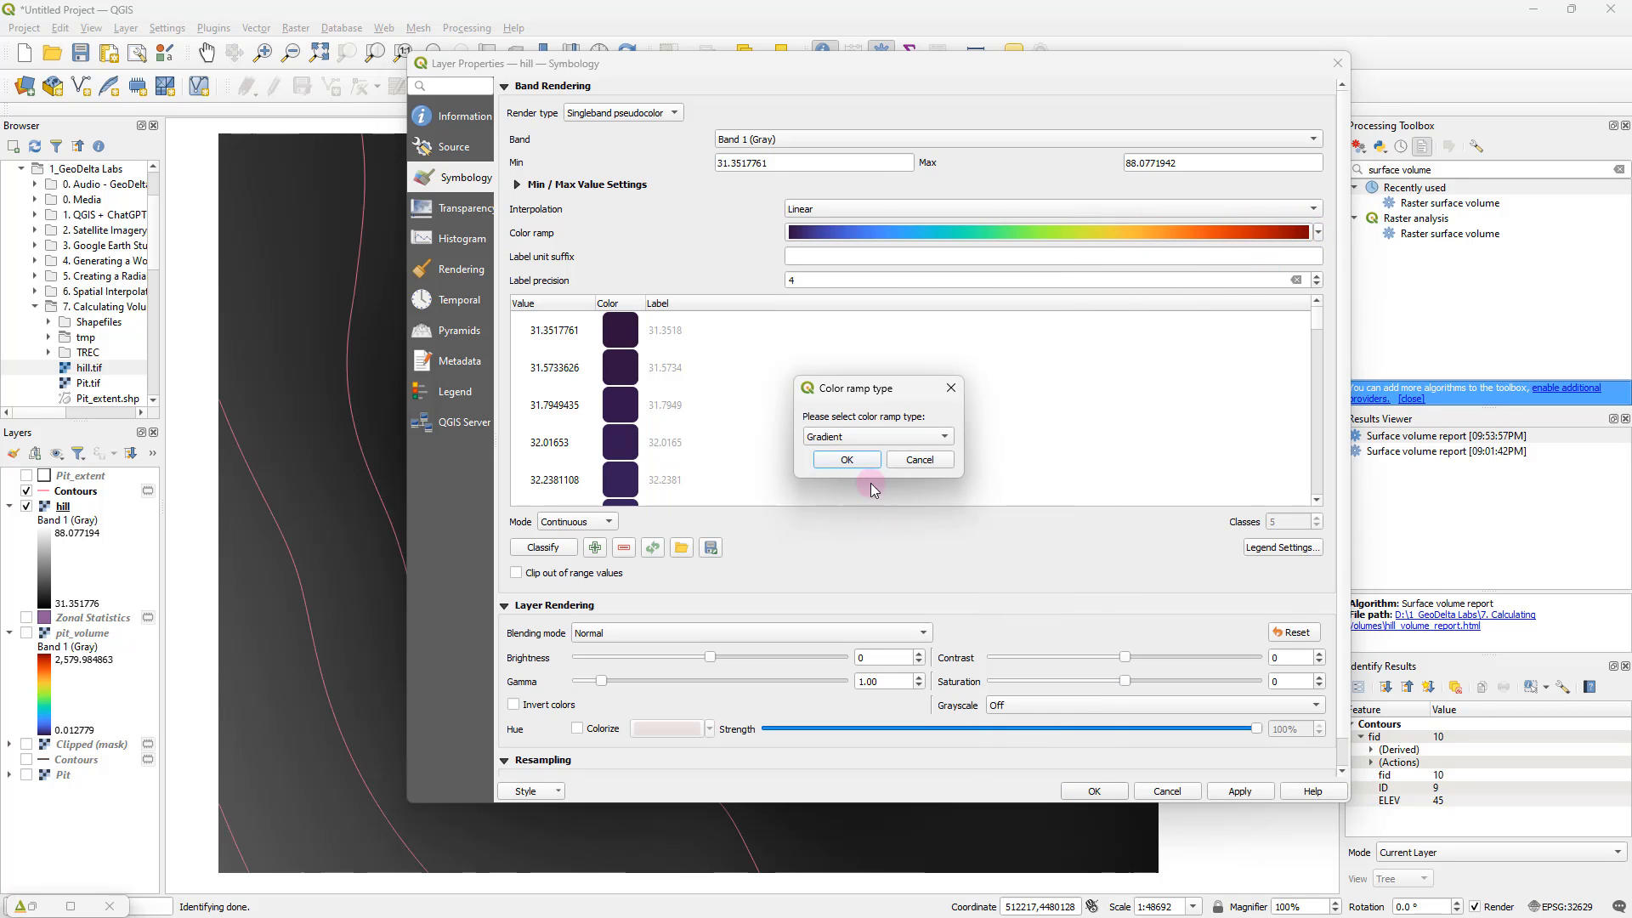
click(858, 438)
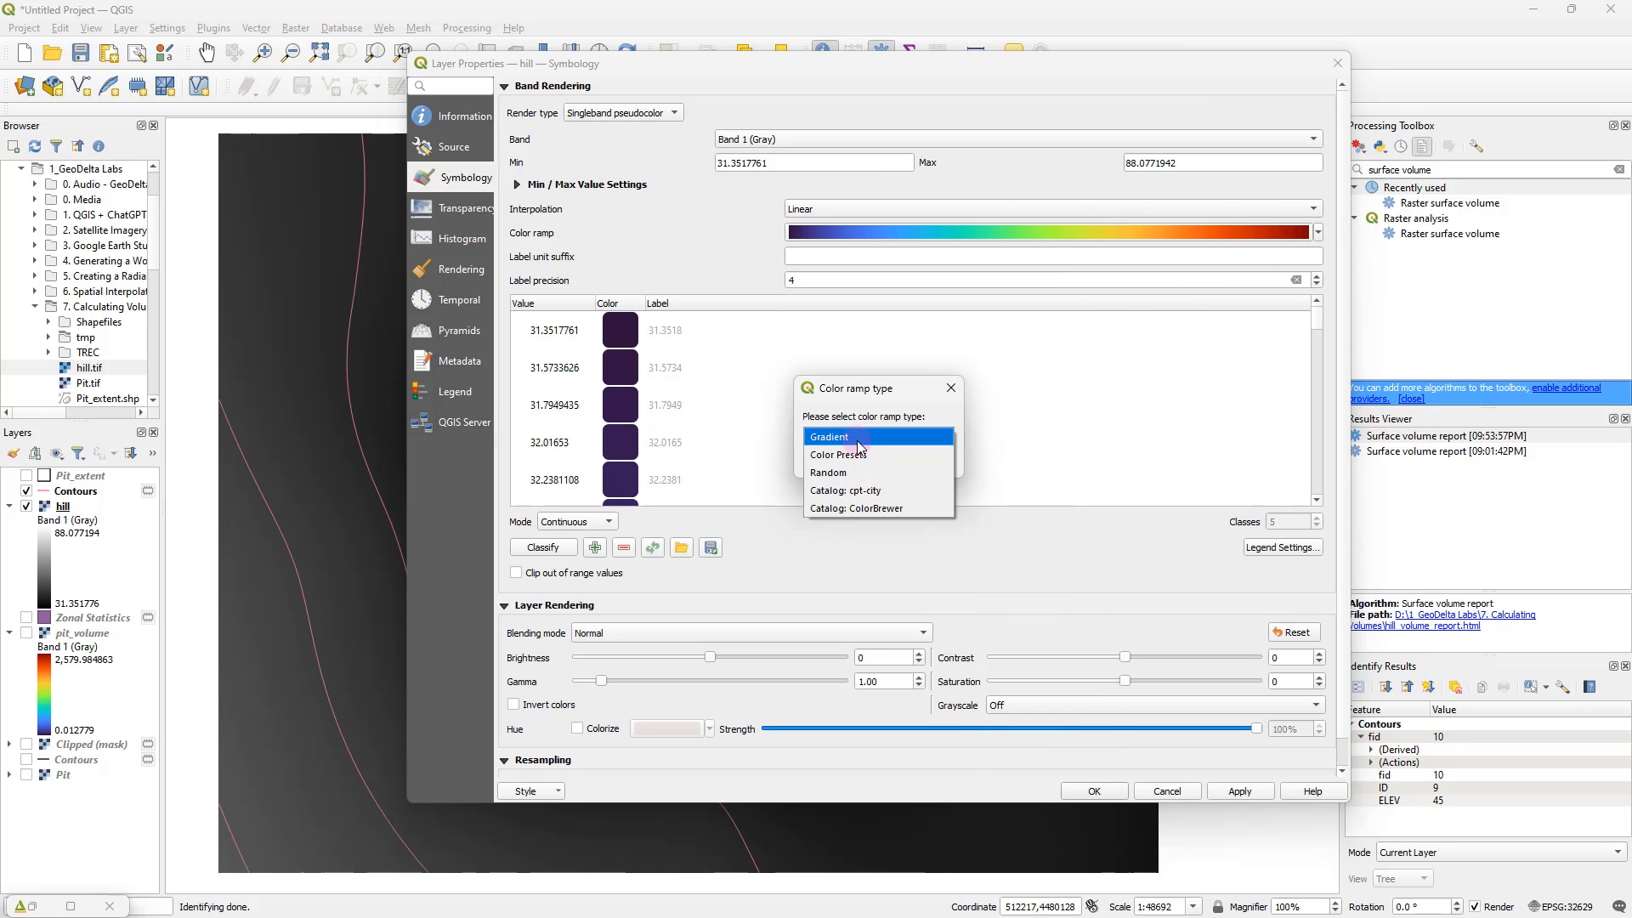
click(867, 491)
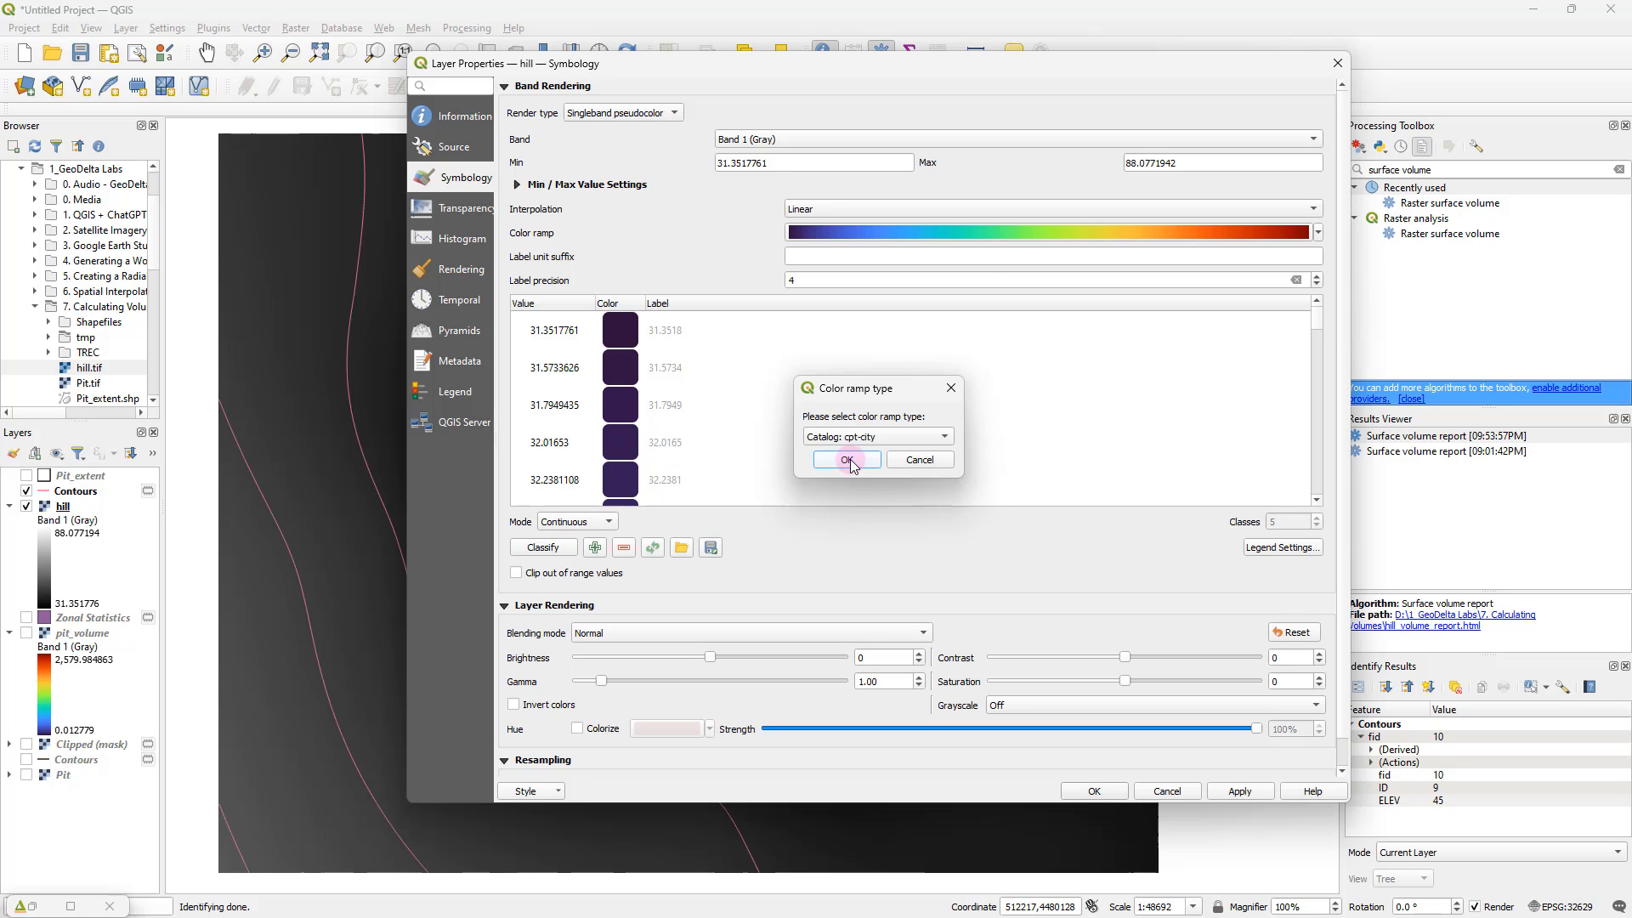
click(849, 460)
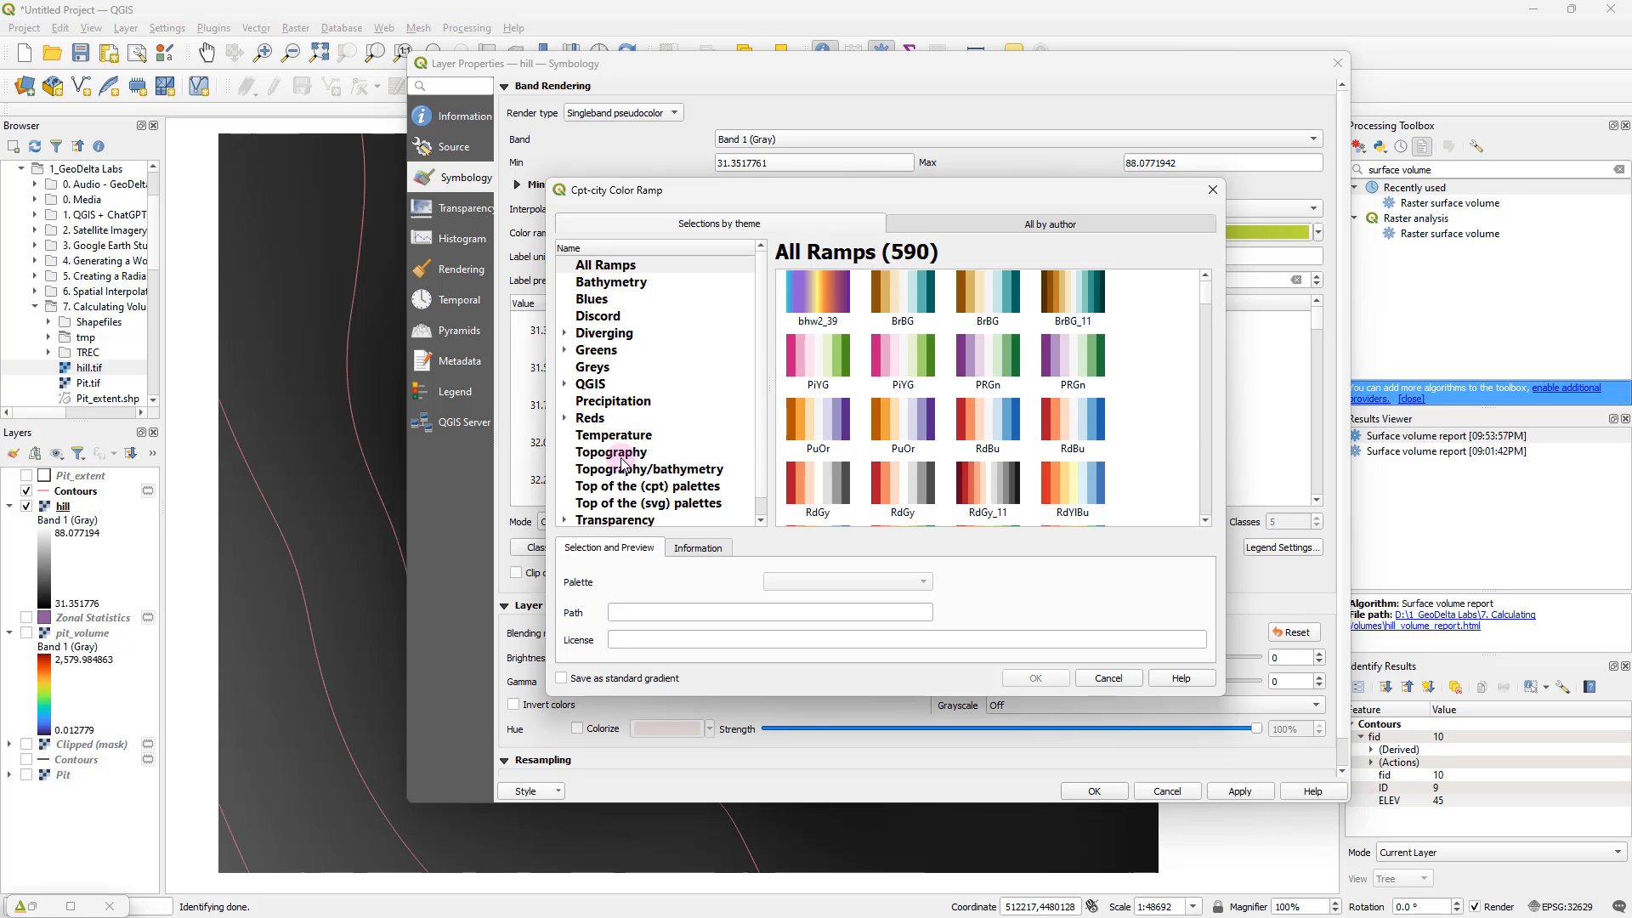
click(625, 456)
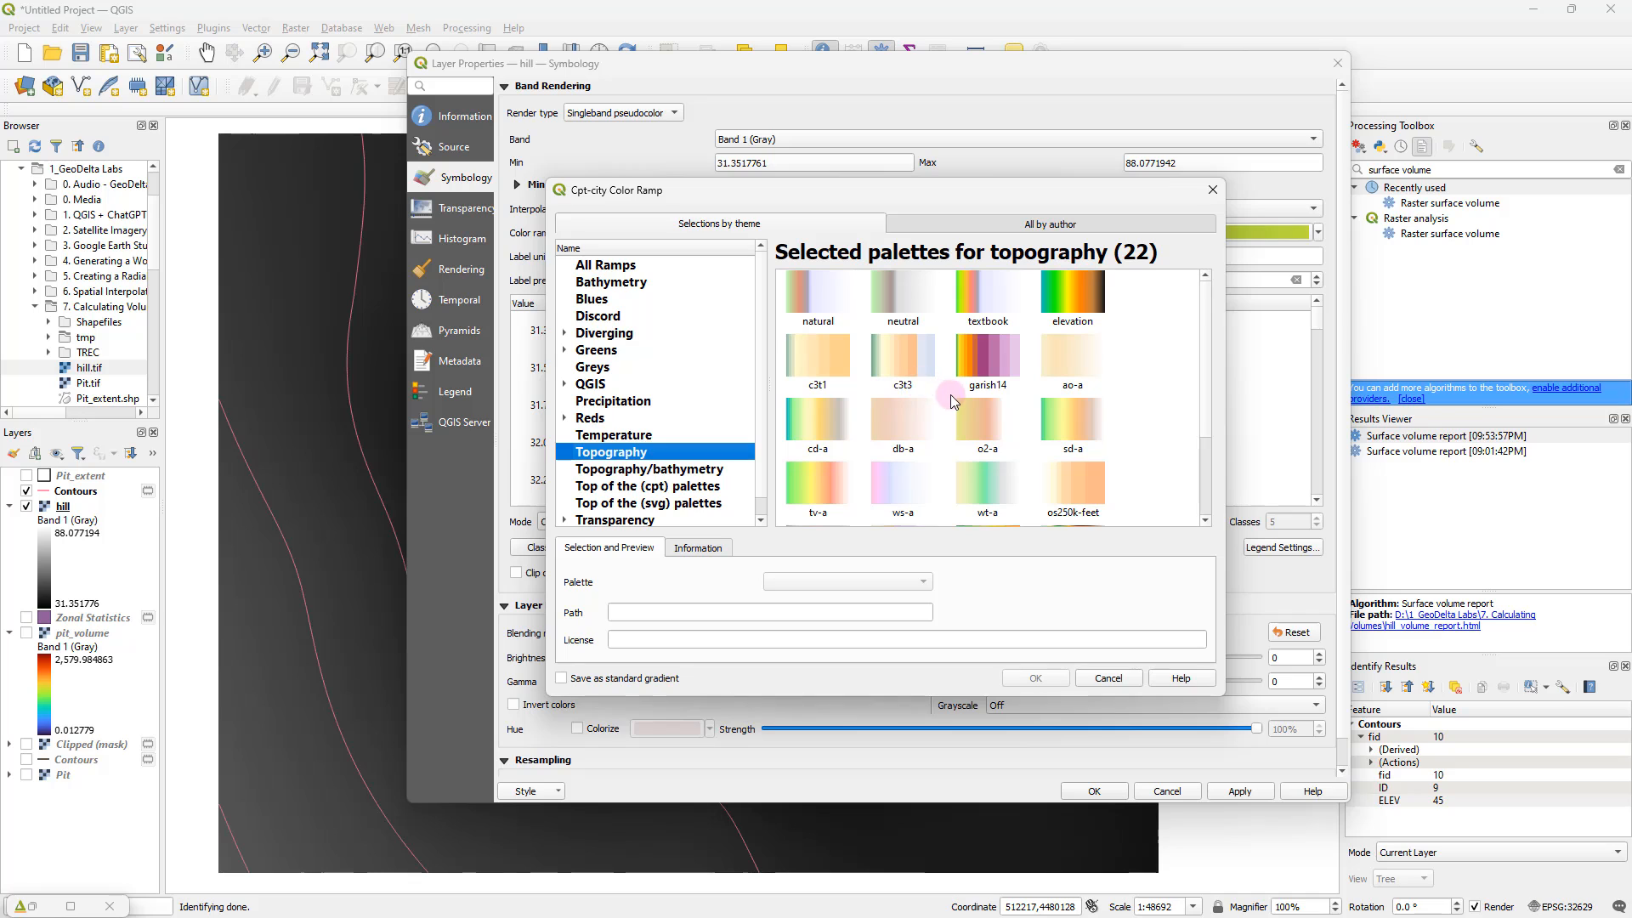
click(1088, 296)
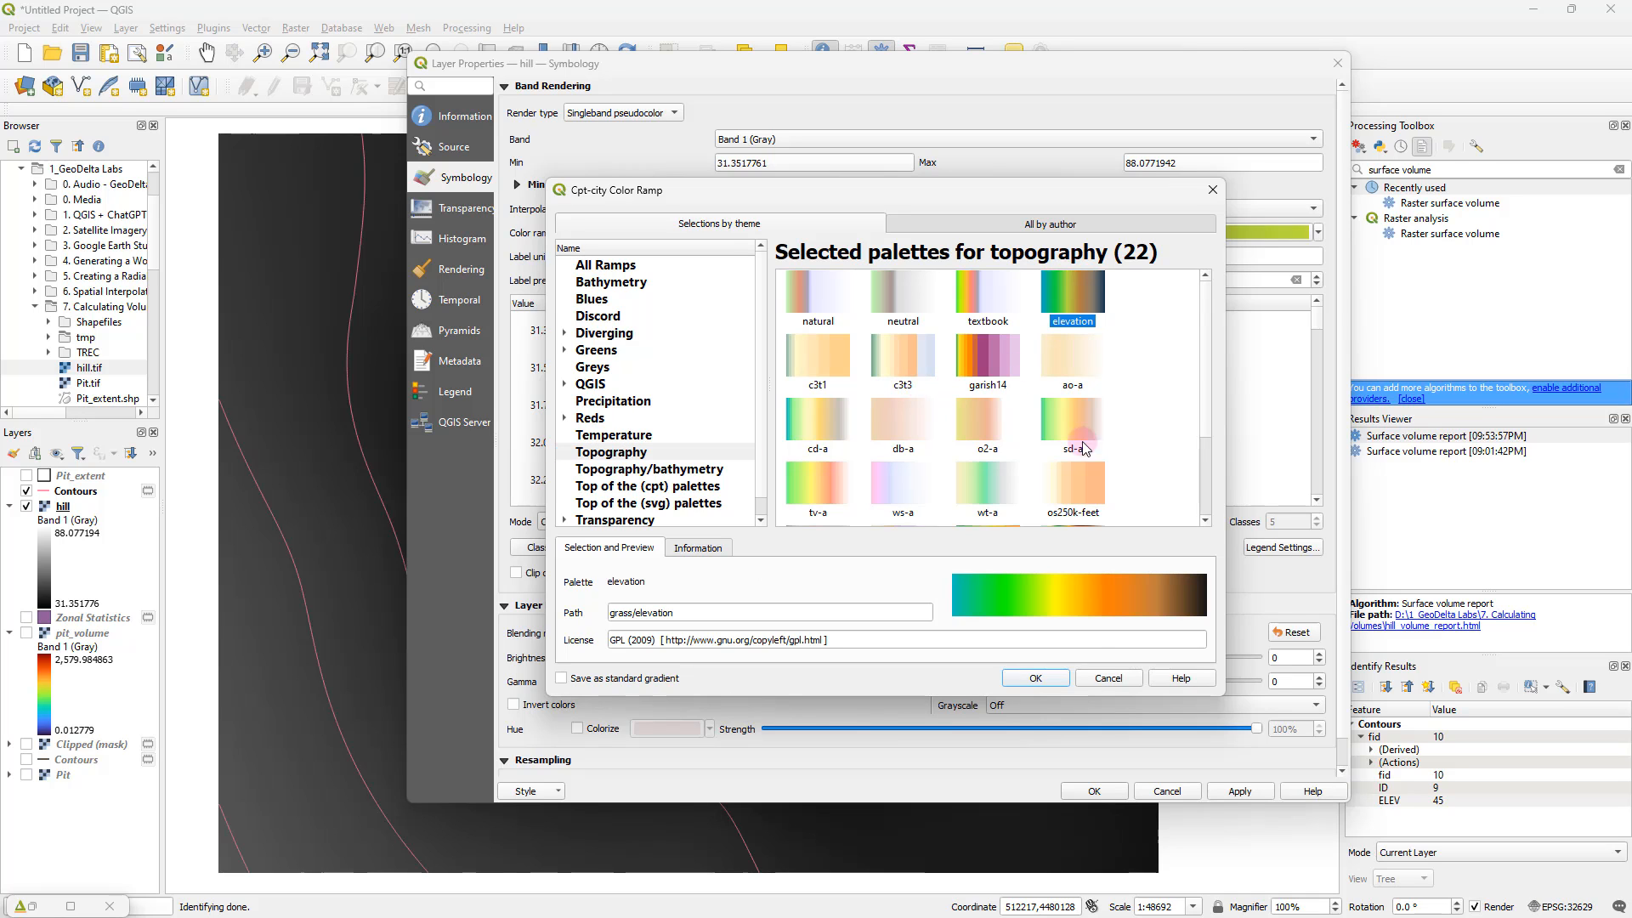
click(1037, 677)
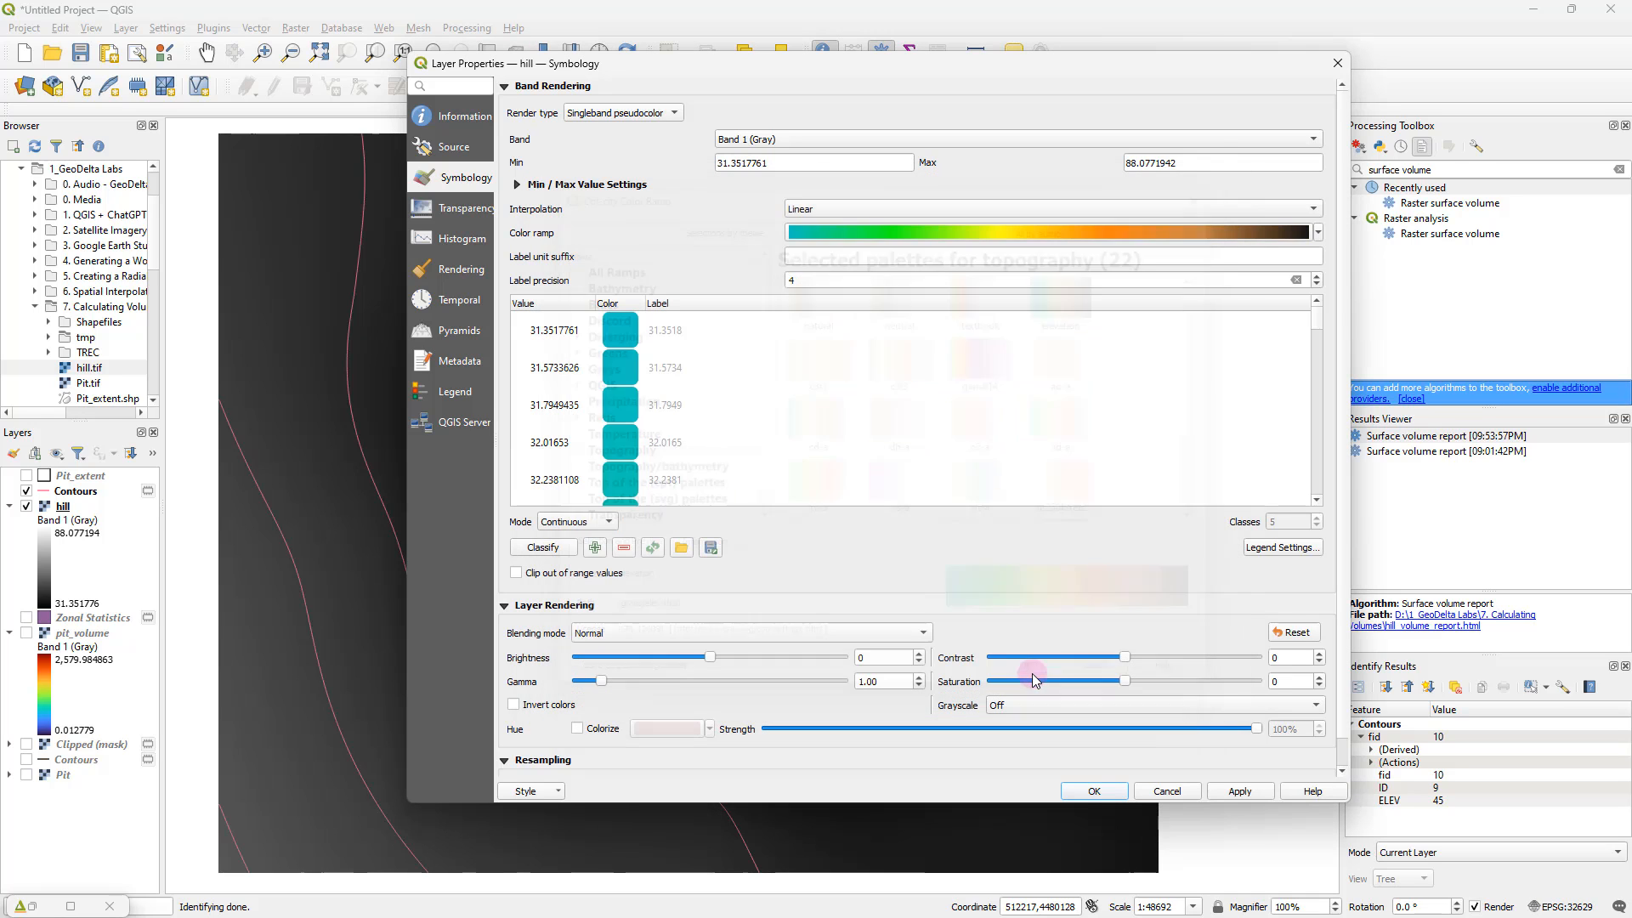
Step: Apply the singleband pseudocolor elevation styling to the hill layer and close its properties
click(1240, 791)
click(1097, 791)
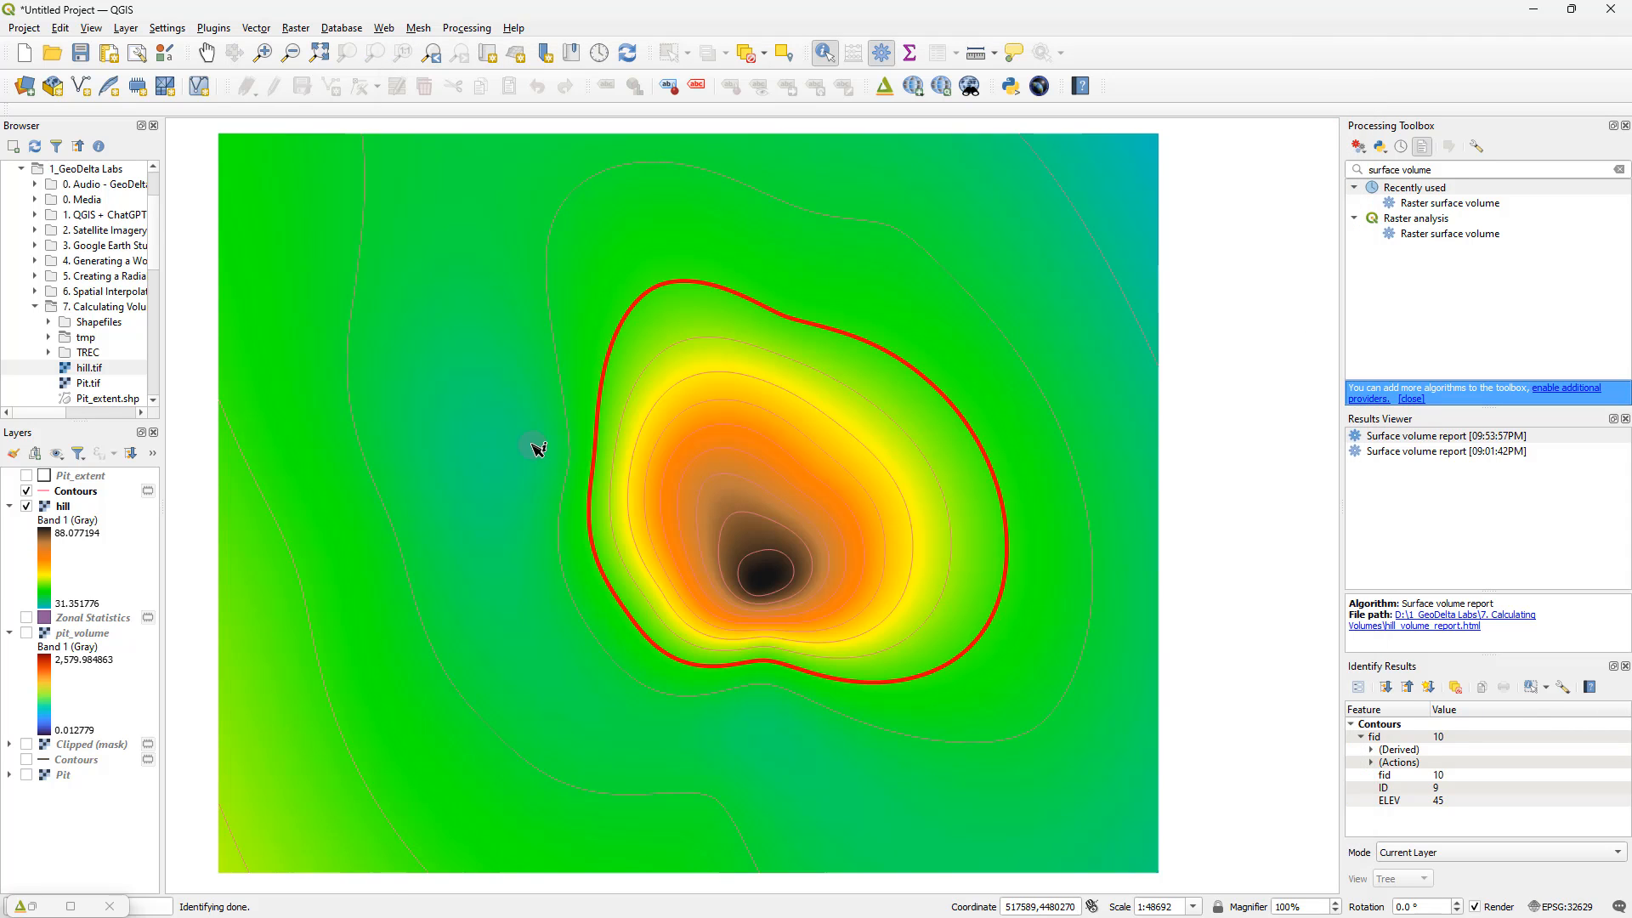
Step: Examine the hill raster's 3D shape from several angles in the Qgis2threejs Exporter, and close the exporter
click(386, 28)
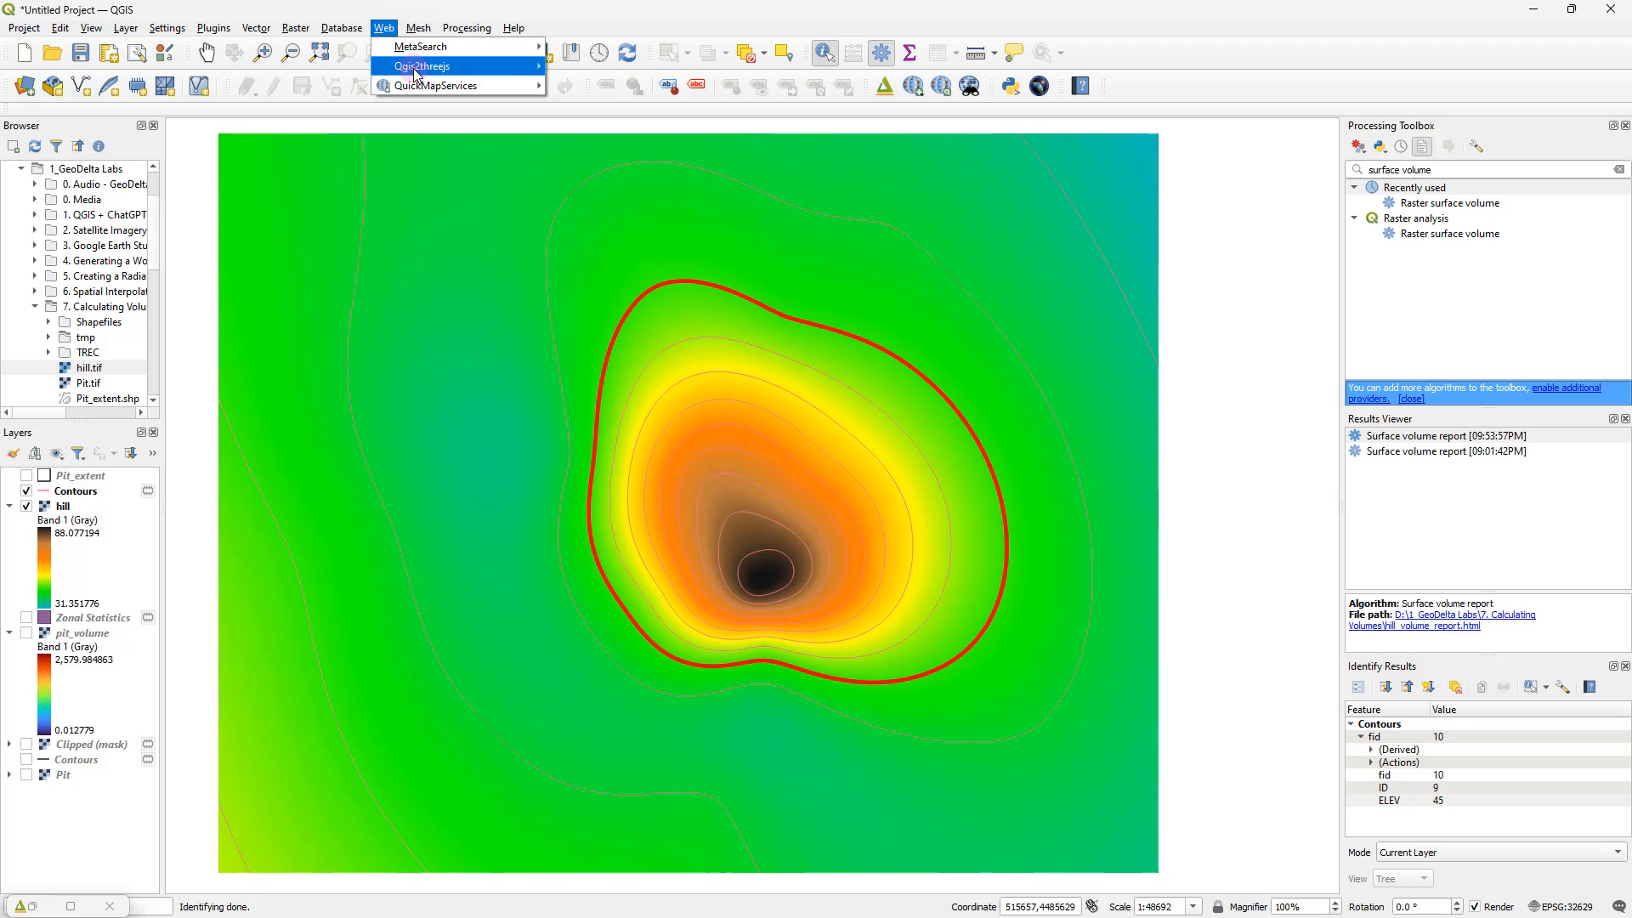
mouse_move(459, 66)
click(629, 70)
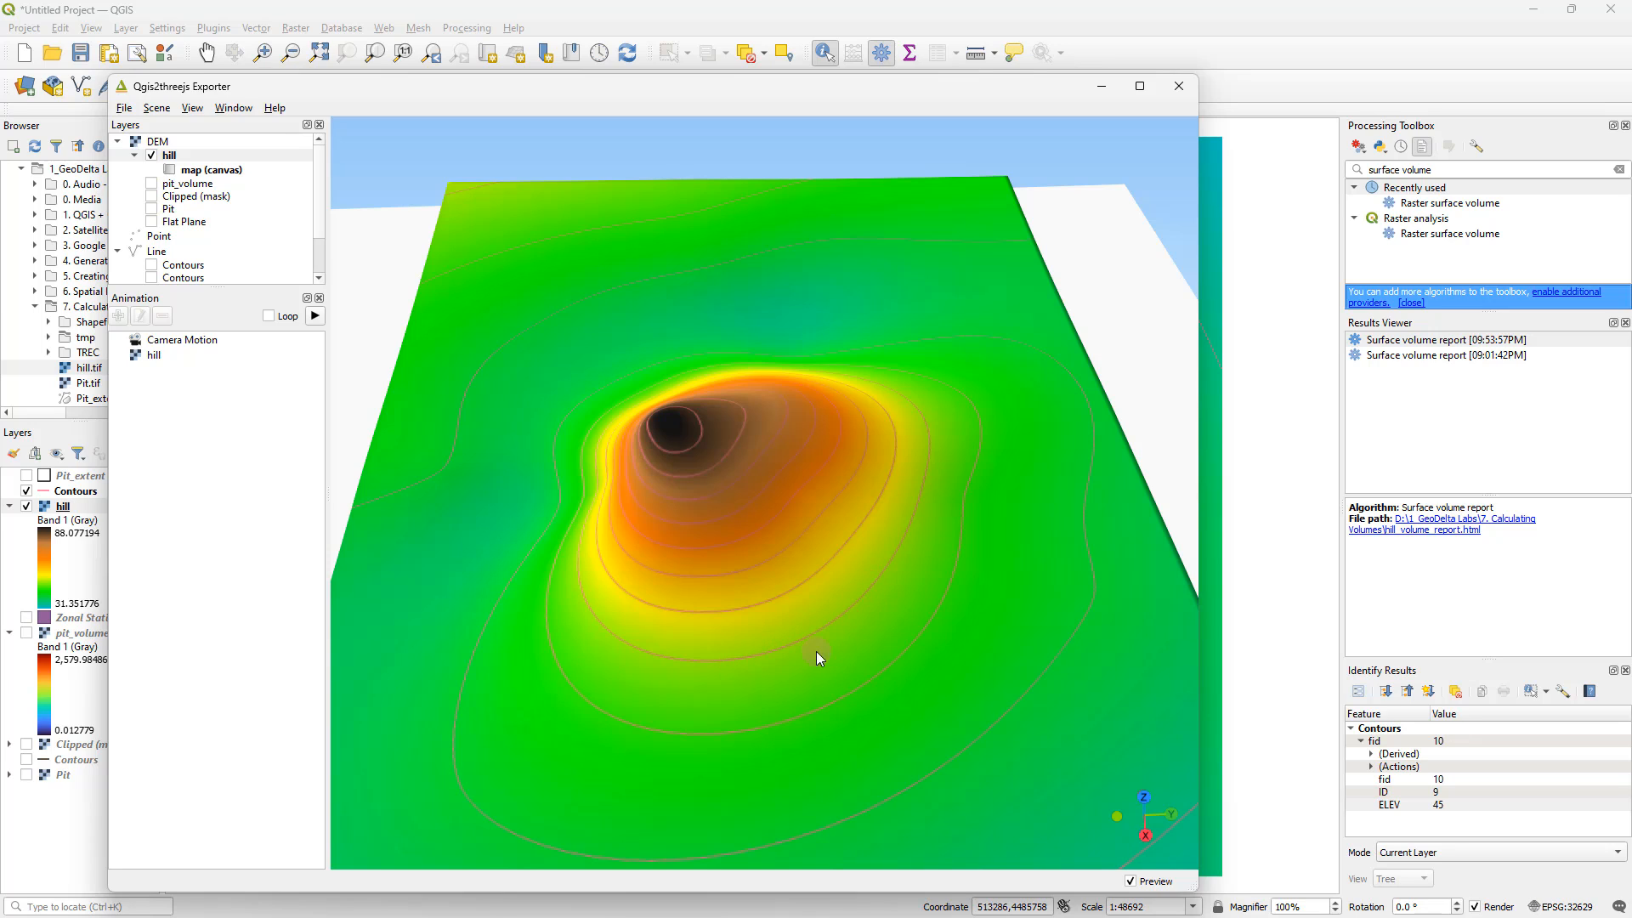
drag(845, 607, 890, 485)
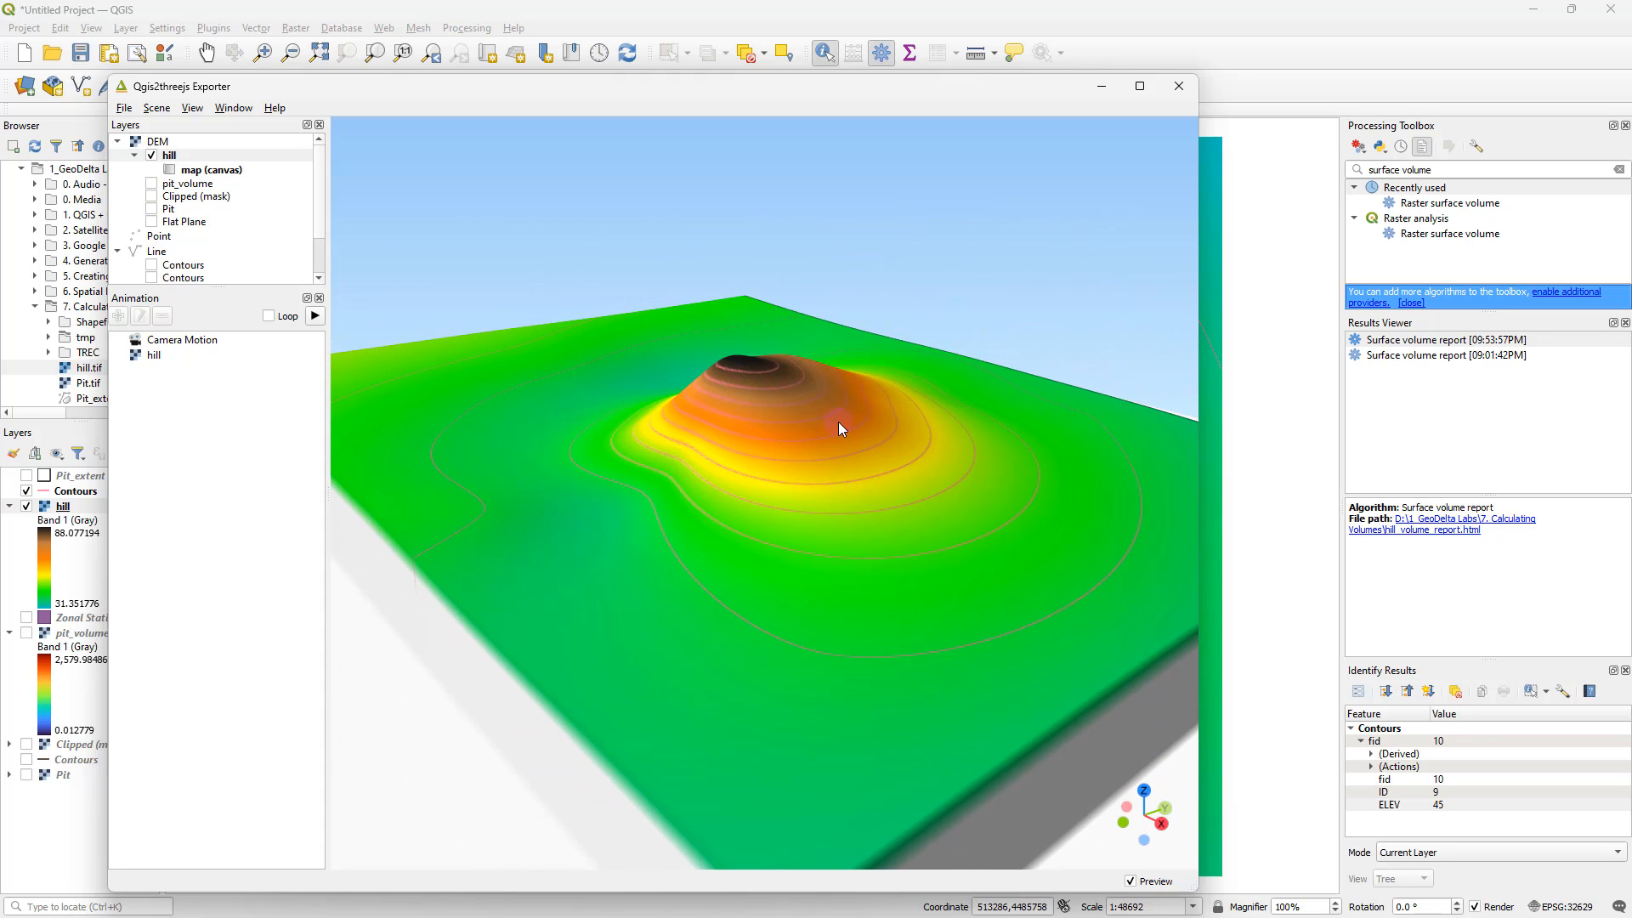
drag(876, 473, 777, 489)
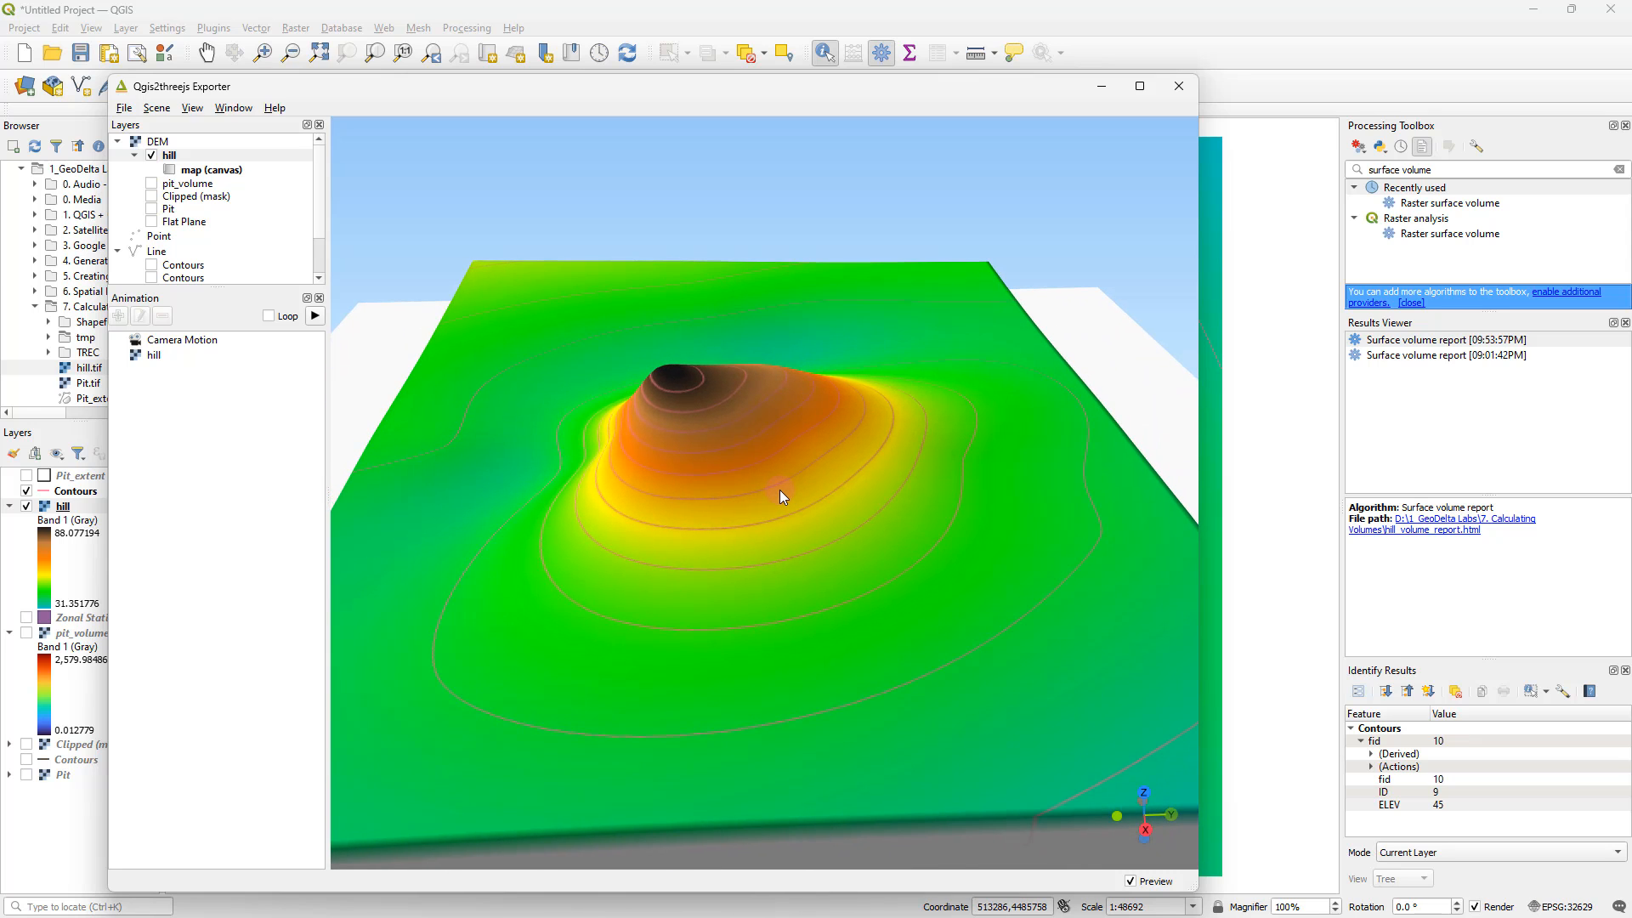
click(1179, 86)
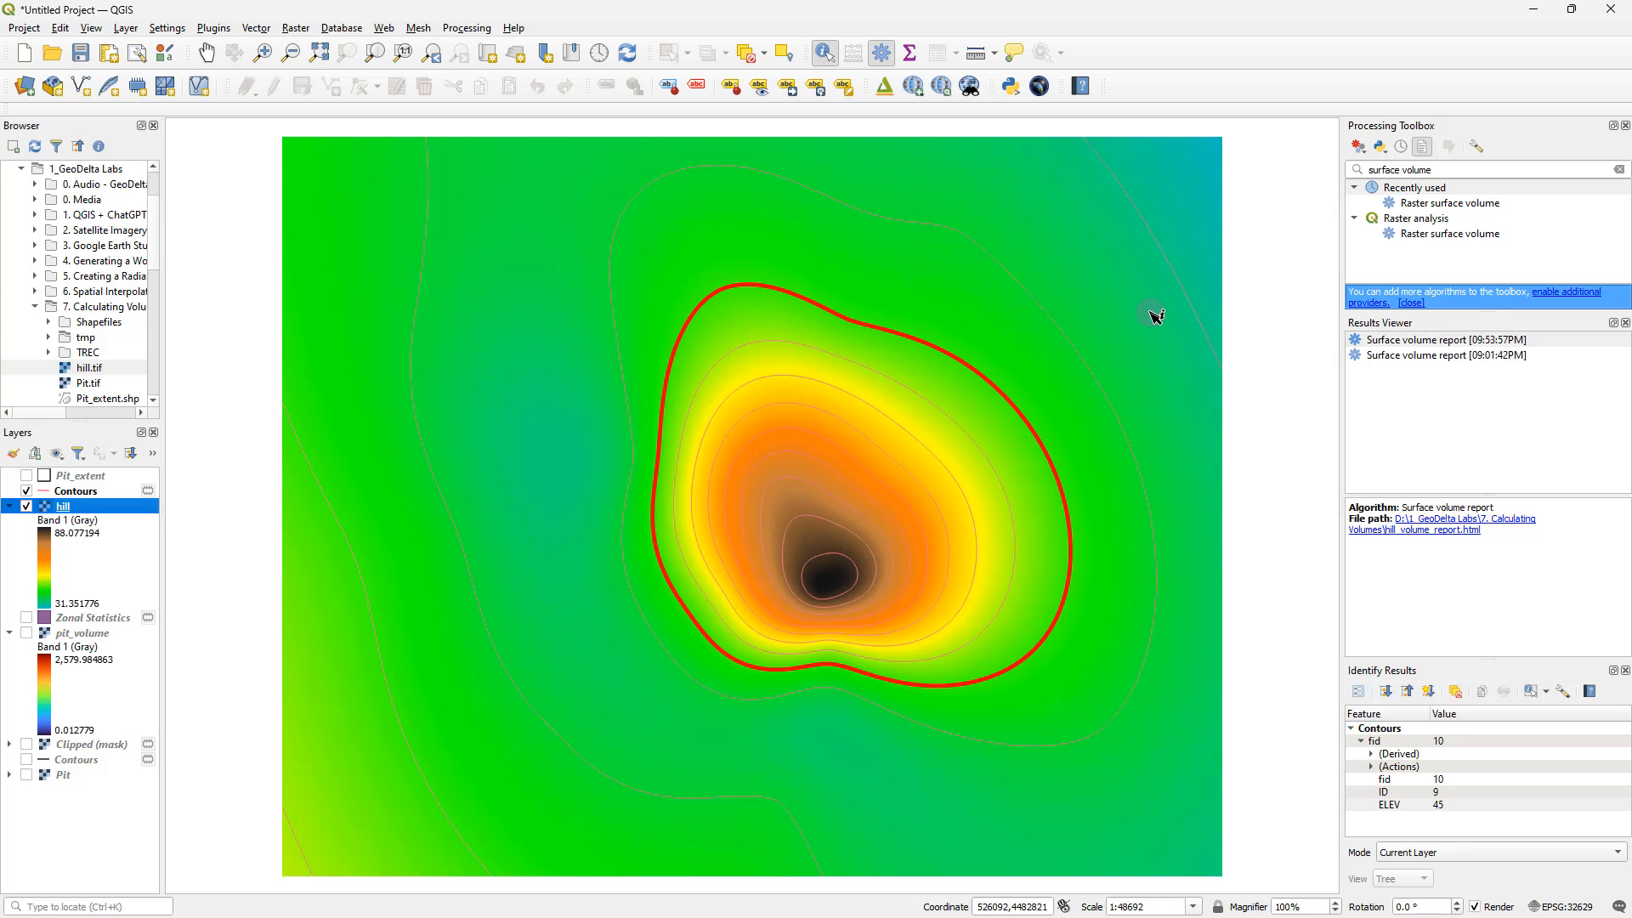